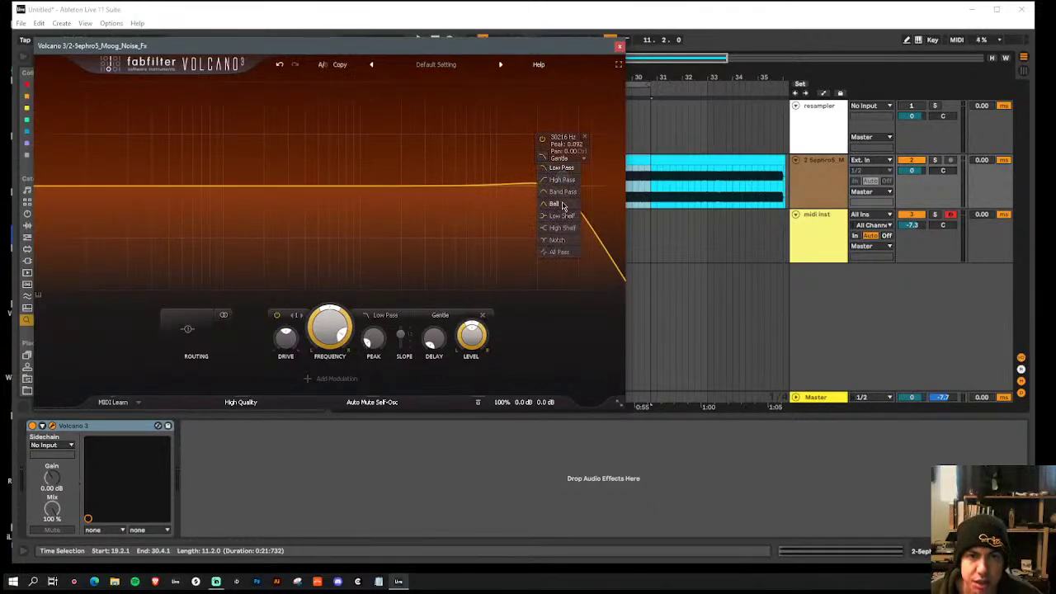
Step: Change filter 1 to a Band Pass with the lowest slope and move it to about 4116 Hz
{"action": "left_click", "coordinate": [565, 191]}
{"action": "left_click_drag", "start_coordinate": [400, 335], "coordinate": [403, 358]}
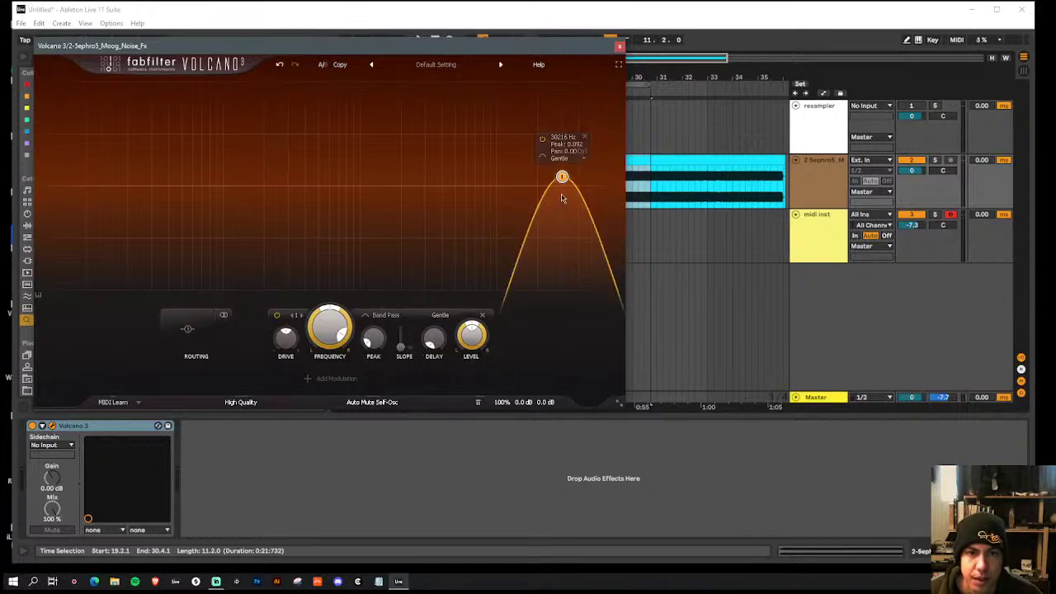
{"action": "left_click_drag", "start_coordinate": [562, 176], "coordinate": [444, 179]}
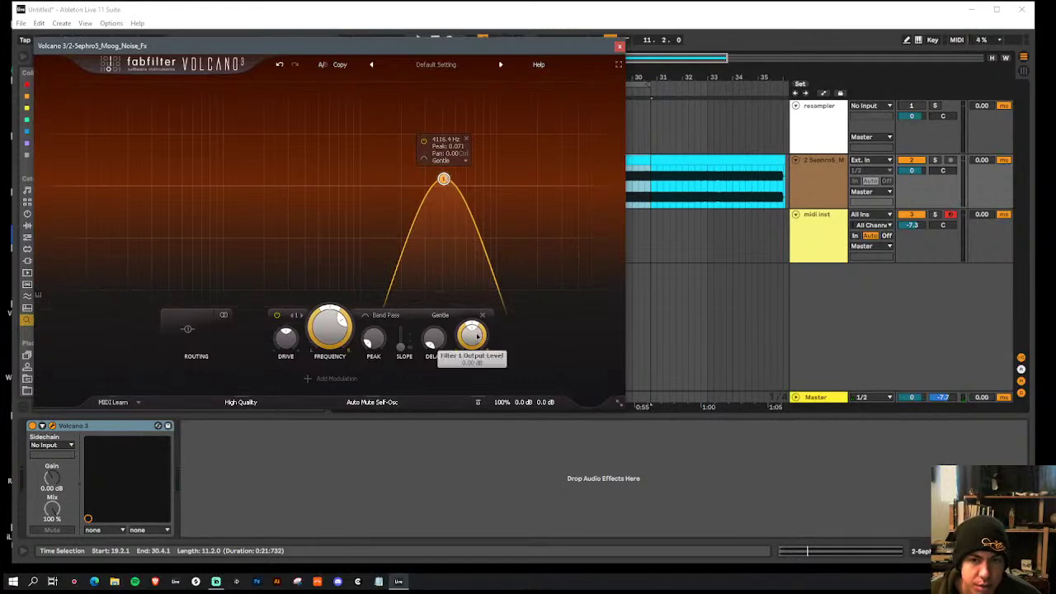
Step: Lower the output gain to about -22 dB and move filter 1 to about 593 Hz with its peak at 1.000
{"action": "mouse_move", "coordinate": [540, 373]}
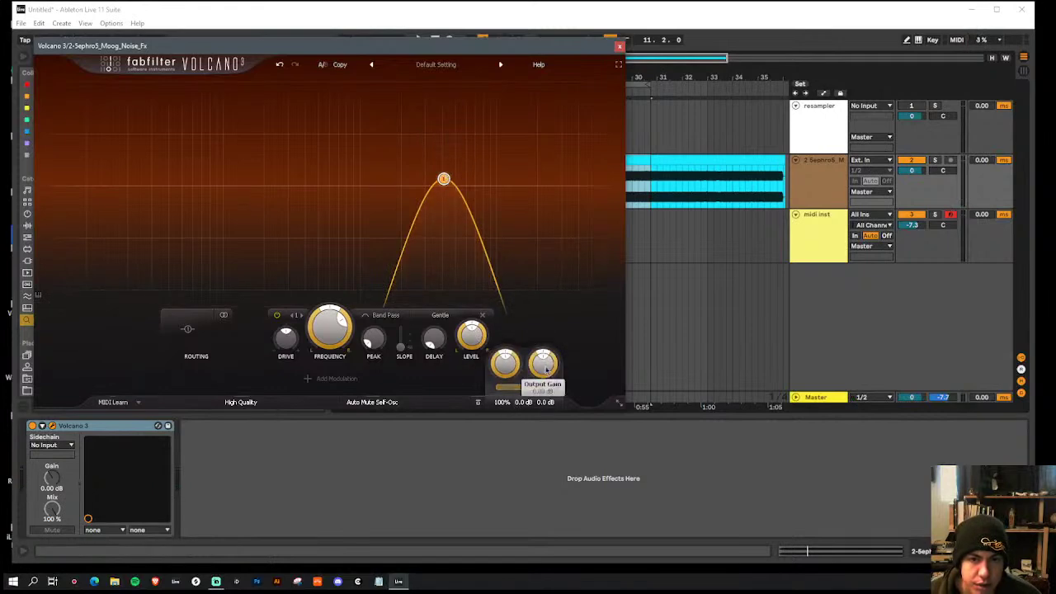
{"action": "left_click_drag", "start_coordinate": [542, 420], "coordinate": [540, 442]}
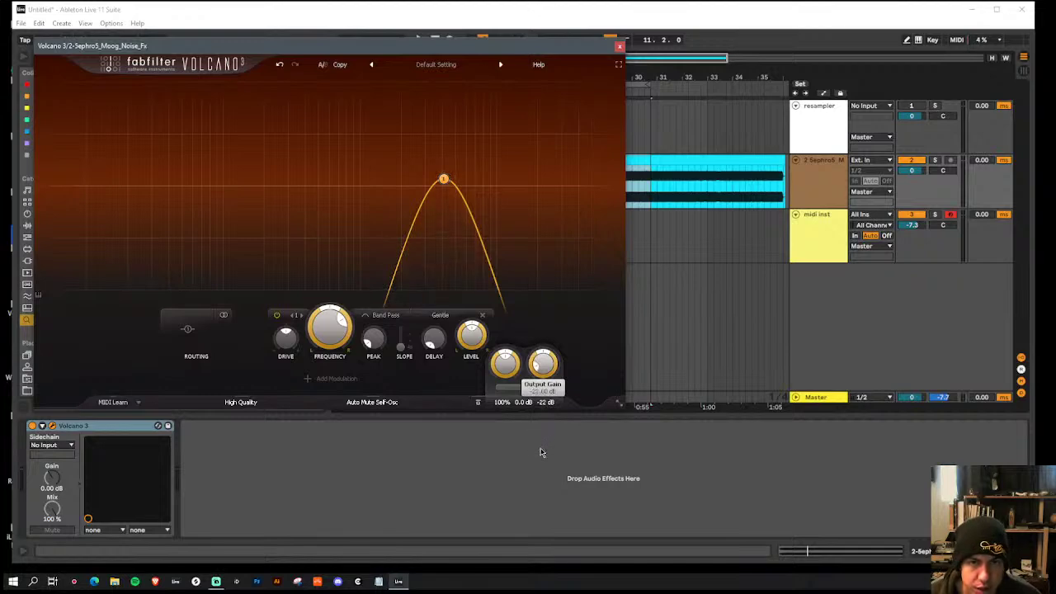
{"action": "left_click_drag", "start_coordinate": [444, 183], "coordinate": [328, 62]}
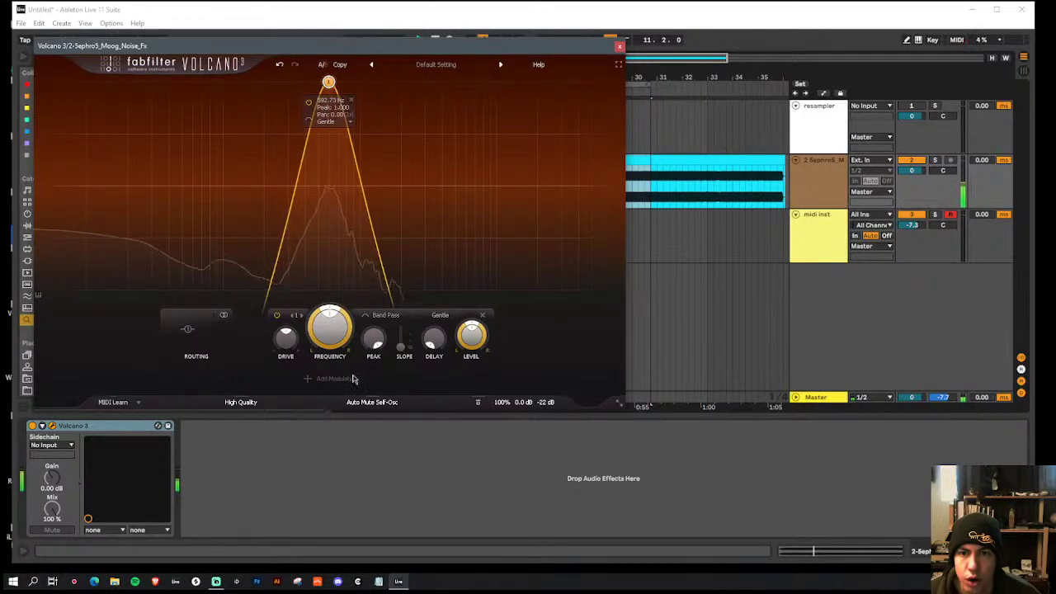
Step: Try the Smooth and Raw styles on the band-pass filter and raise the output gain to -6.7 dB
{"action": "mouse_move", "coordinate": [401, 347]}
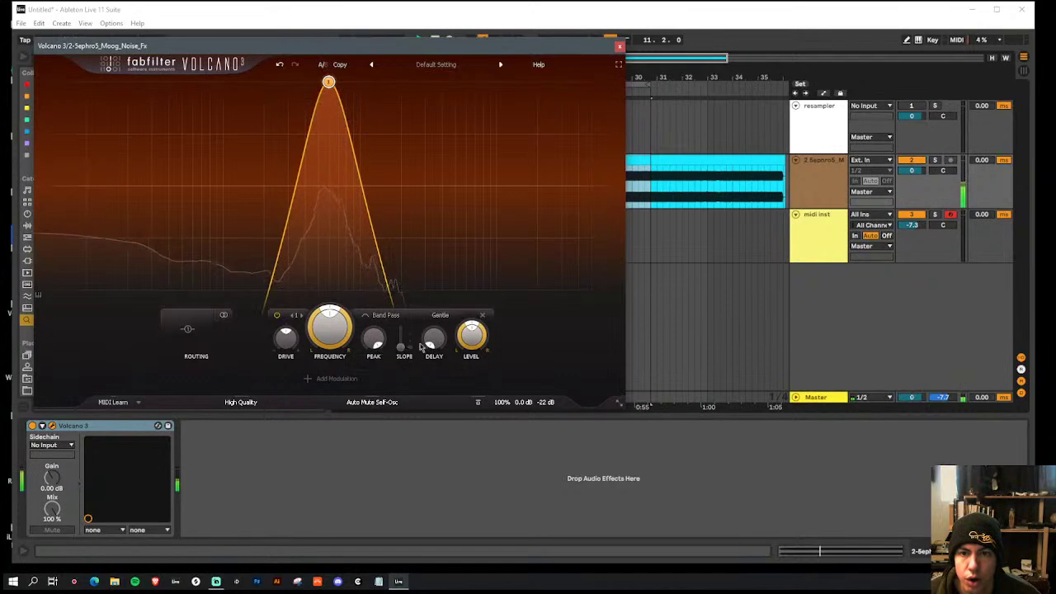
{"action": "left_click", "coordinate": [440, 315]}
{"action": "left_click", "coordinate": [446, 348]}
{"action": "left_click", "coordinate": [441, 315]}
{"action": "left_click", "coordinate": [445, 354]}
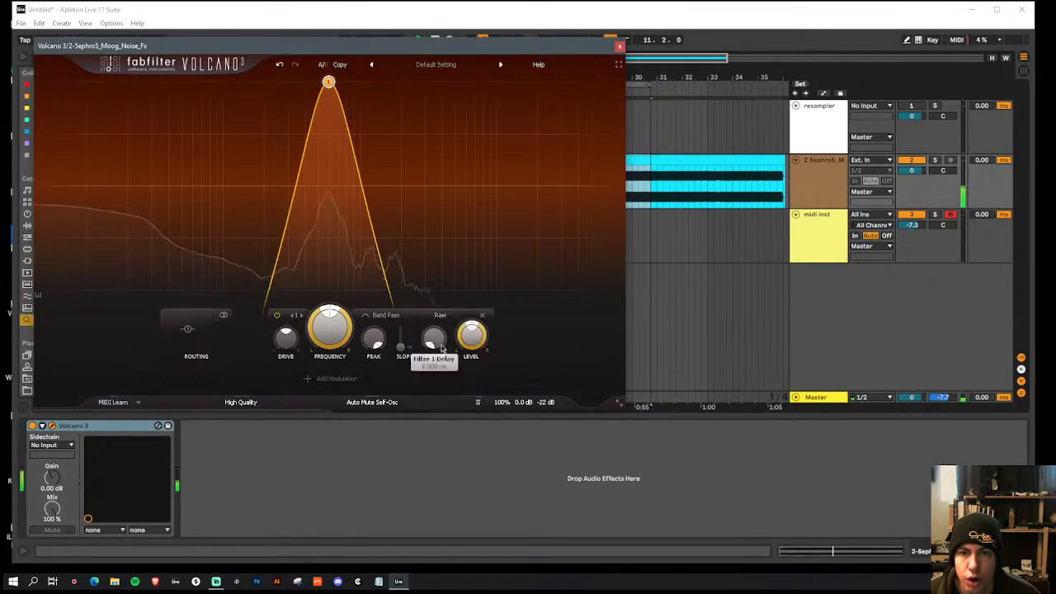
{"action": "mouse_move", "coordinate": [524, 405]}
{"action": "left_click_drag", "start_coordinate": [540, 367], "coordinate": [544, 335]}
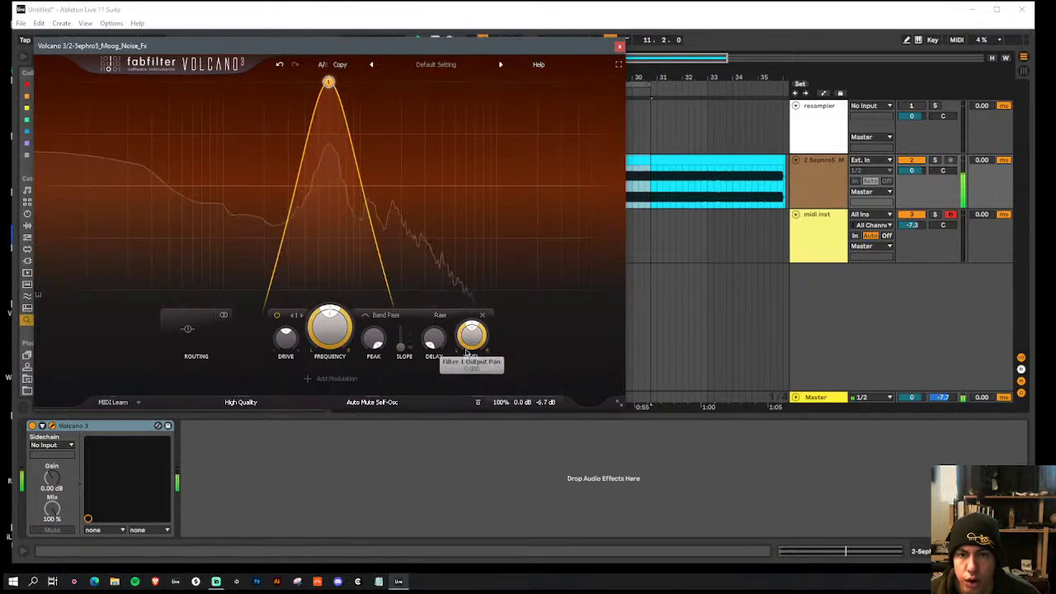
Step: Audition the Hard, Hollow, Extreme, Gentle, Tube, Metal and Easy Going styles in turn on the band-pass filter
{"action": "left_click", "coordinate": [442, 317]}
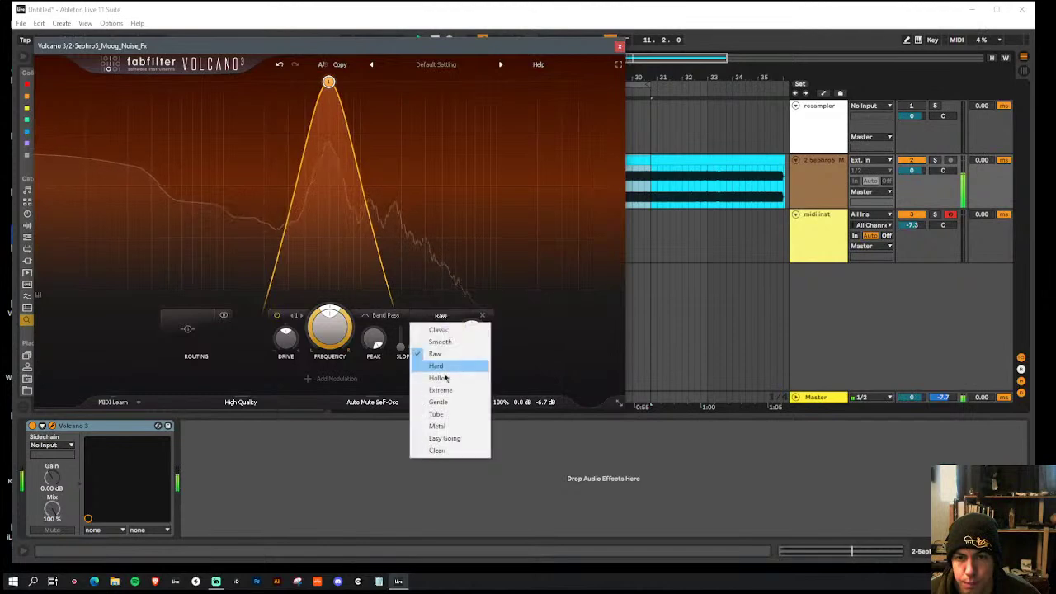
{"action": "left_click", "coordinate": [445, 366]}
{"action": "left_click", "coordinate": [441, 316]}
{"action": "left_click", "coordinate": [439, 378]}
{"action": "left_click", "coordinate": [440, 317]}
{"action": "left_click", "coordinate": [439, 389]}
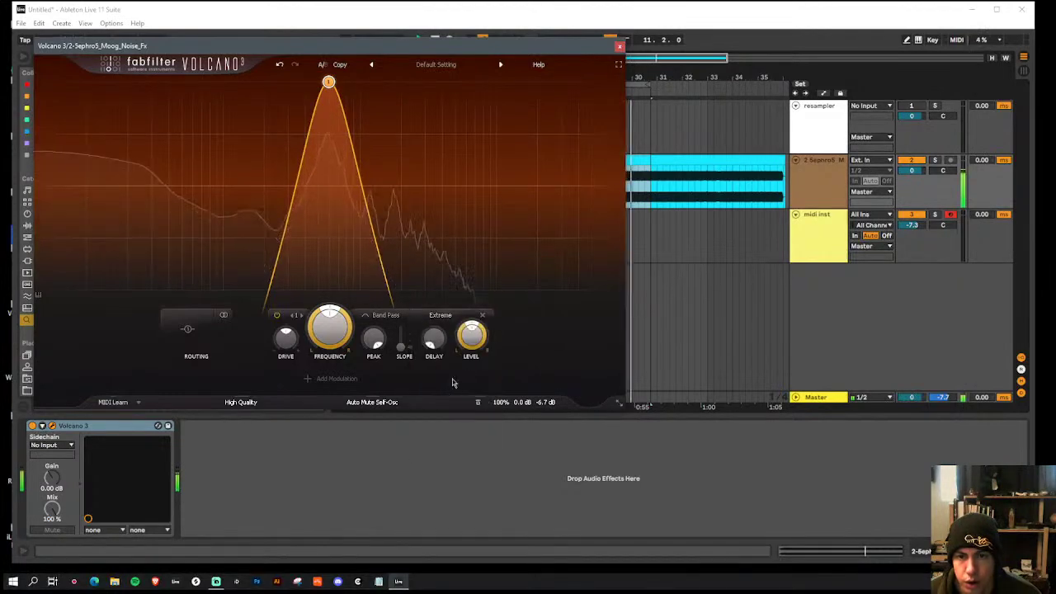
{"action": "left_click", "coordinate": [441, 316]}
{"action": "left_click", "coordinate": [439, 402]}
{"action": "left_click", "coordinate": [441, 316]}
{"action": "left_click", "coordinate": [437, 414]}
{"action": "left_click", "coordinate": [442, 316]}
{"action": "left_click", "coordinate": [437, 426]}
{"action": "left_click", "coordinate": [441, 316]}
{"action": "left_click", "coordinate": [446, 439]}
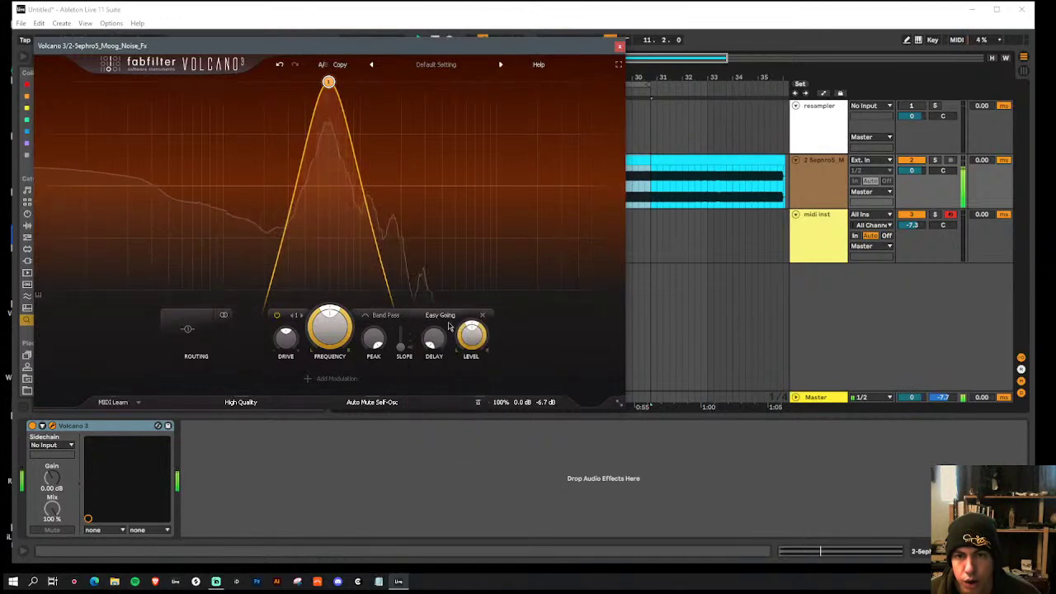
Step: Set the band-pass filter's style to Clean and shift its frequency to about 726 Hz
{"action": "left_click", "coordinate": [448, 319]}
{"action": "left_click", "coordinate": [460, 450]}
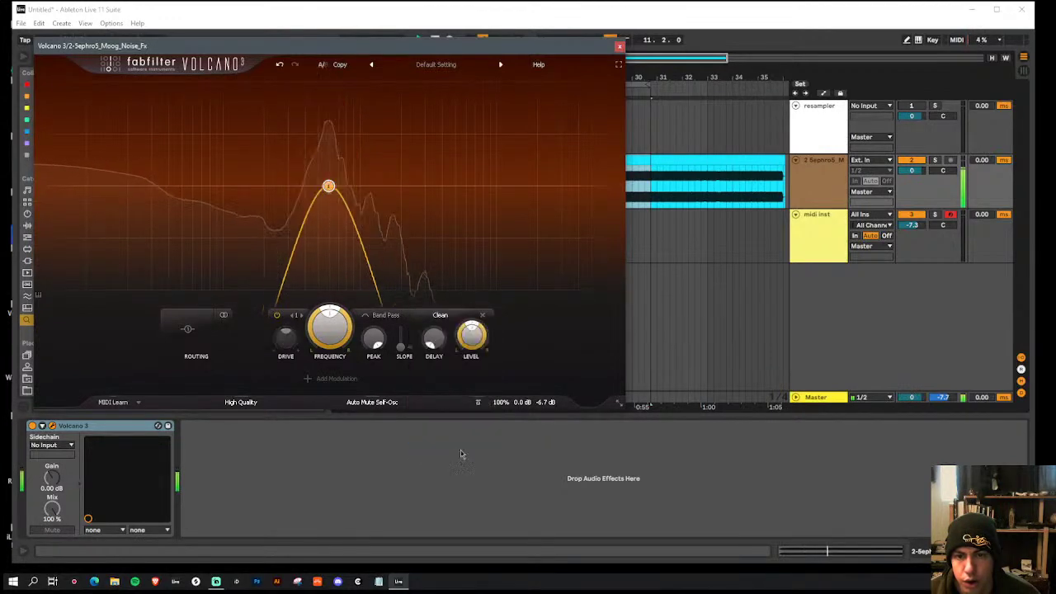
{"action": "left_click_drag", "start_coordinate": [329, 186], "coordinate": [333, 315]}
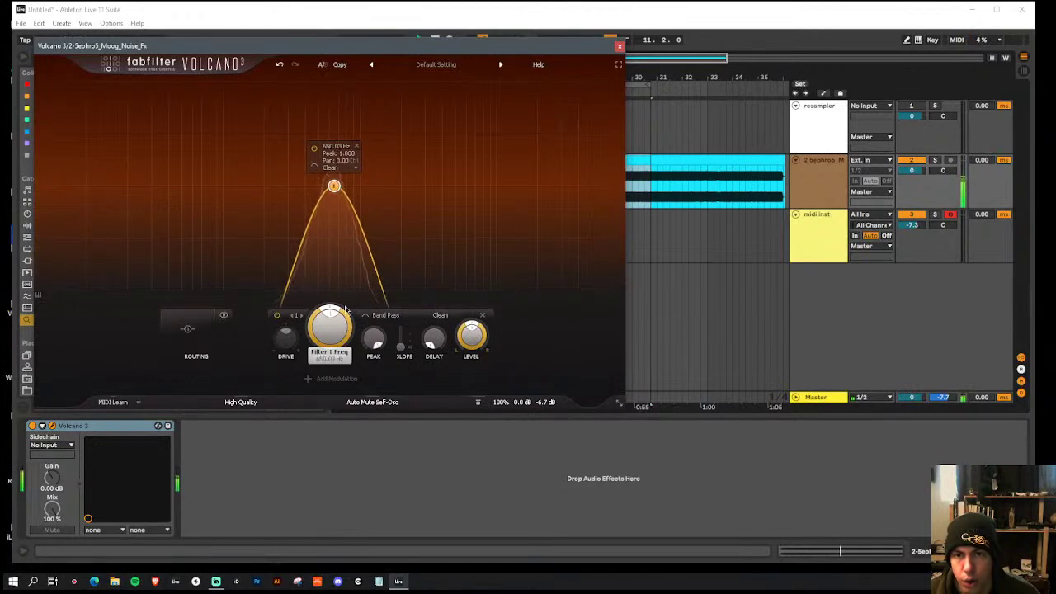
{"action": "mouse_move", "coordinate": [334, 186]}
{"action": "left_mouse_down"}
{"action": "mouse_move", "coordinate": [372, 184]}
{"action": "mouse_move", "coordinate": [341, 185]}
{"action": "left_mouse_up"}
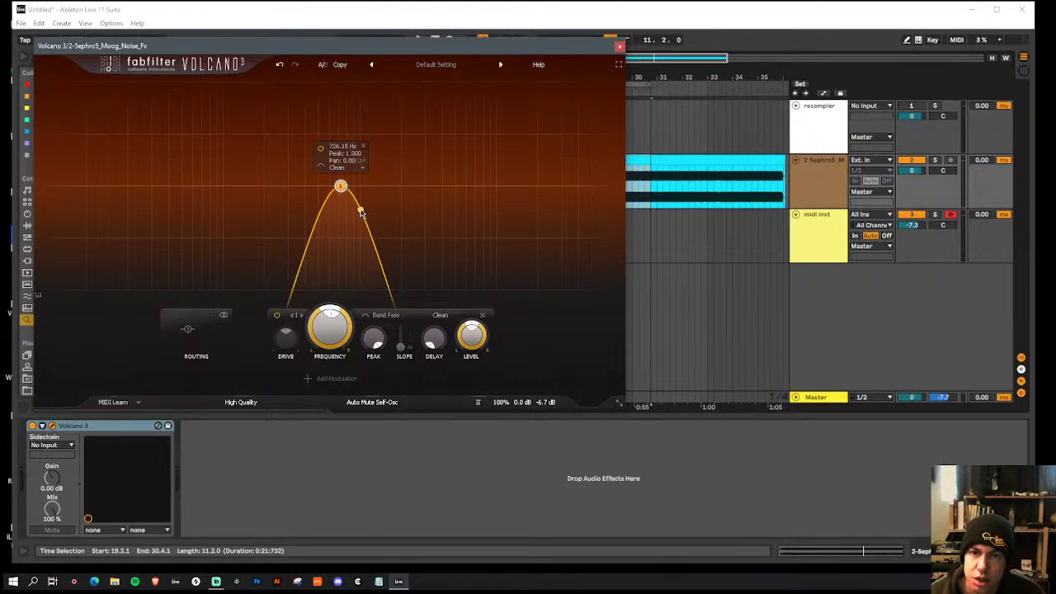
Step: Add a second filter, shape it as a Bell, and raise its peak directly above filter 1
{"action": "left_click_drag", "start_coordinate": [361, 211], "coordinate": [346, 189]}
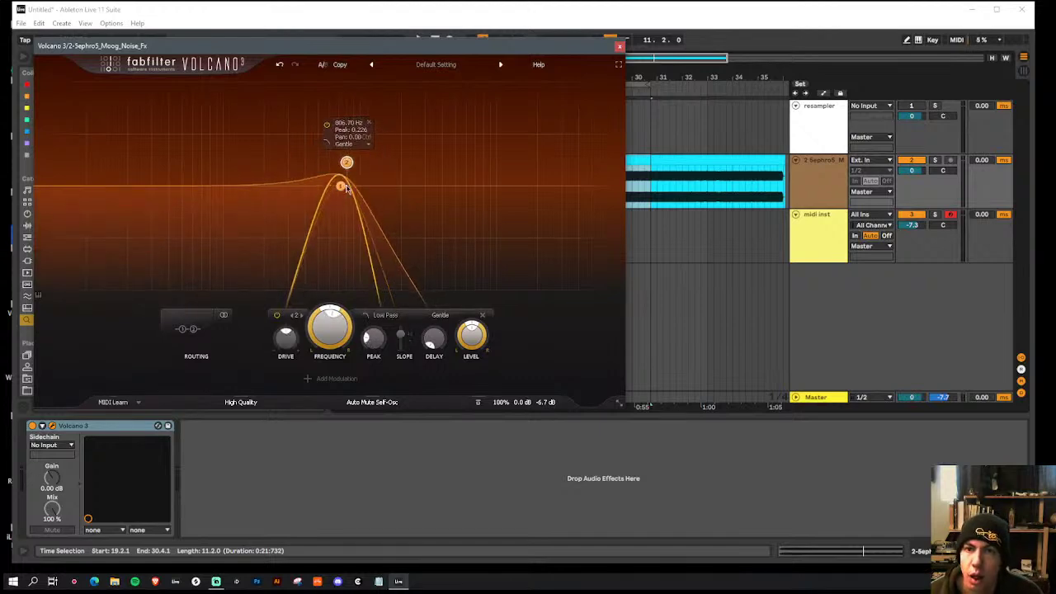
{"action": "left_click", "coordinate": [326, 144]}
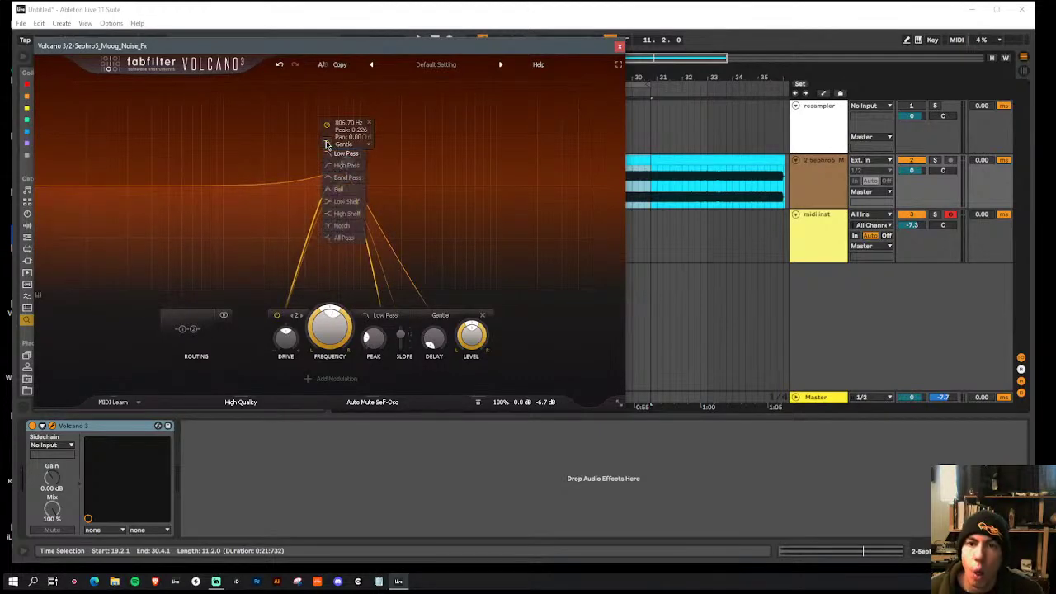
{"action": "left_click", "coordinate": [340, 190]}
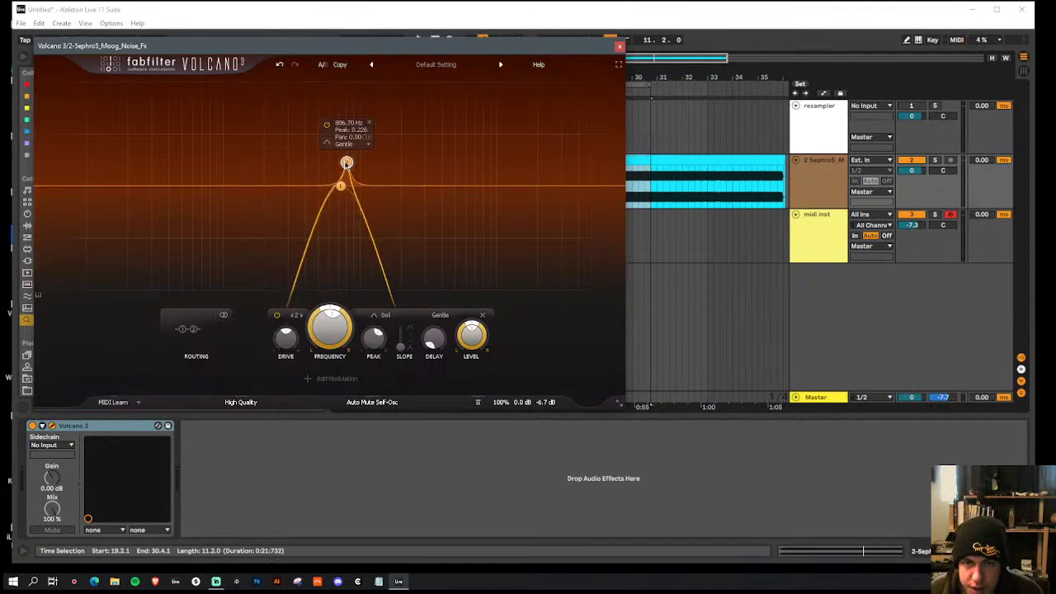
{"action": "mouse_move", "coordinate": [347, 162]}
{"action": "left_mouse_down"}
{"action": "mouse_move", "coordinate": [339, 100]}
{"action": "mouse_move", "coordinate": [342, 145]}
{"action": "left_mouse_up"}
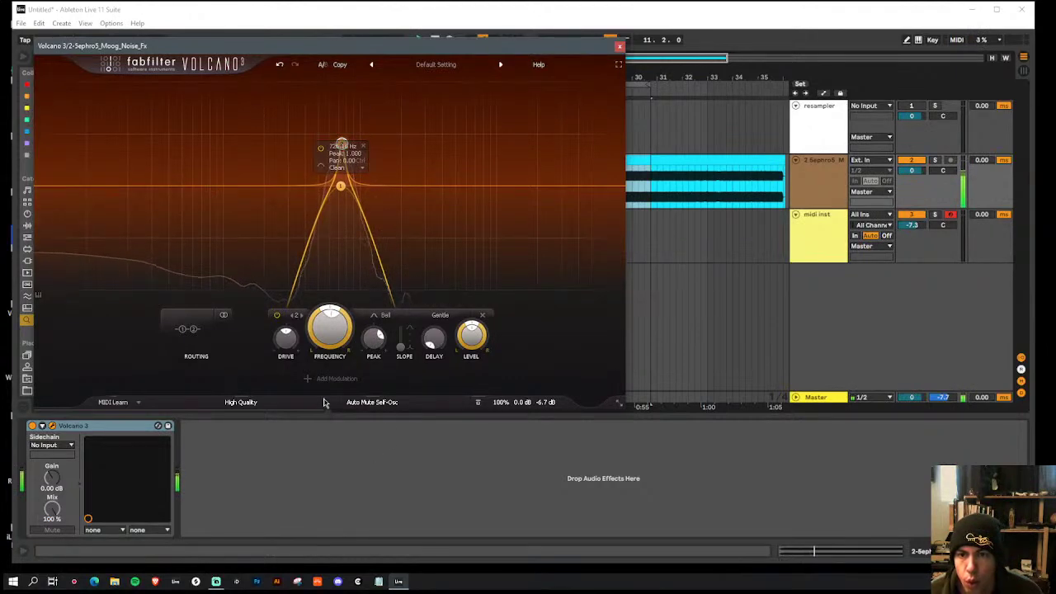
Step: Add a new slider modulator, assign it to the frequency of both filters, and align the Bell filter at about 729 Hz
{"action": "left_click", "coordinate": [313, 380]}
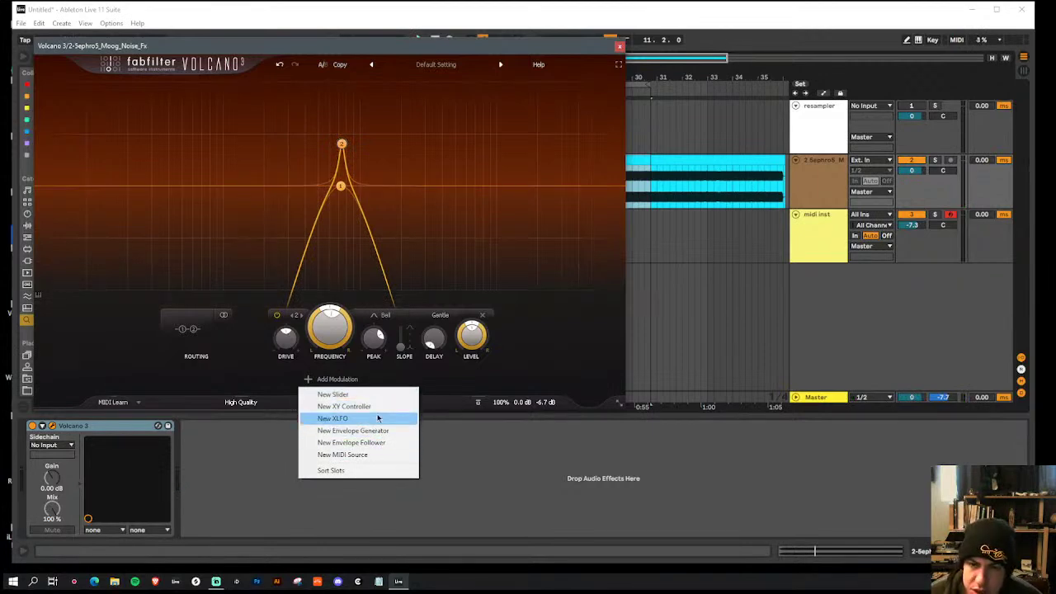
{"action": "left_click", "coordinate": [334, 394]}
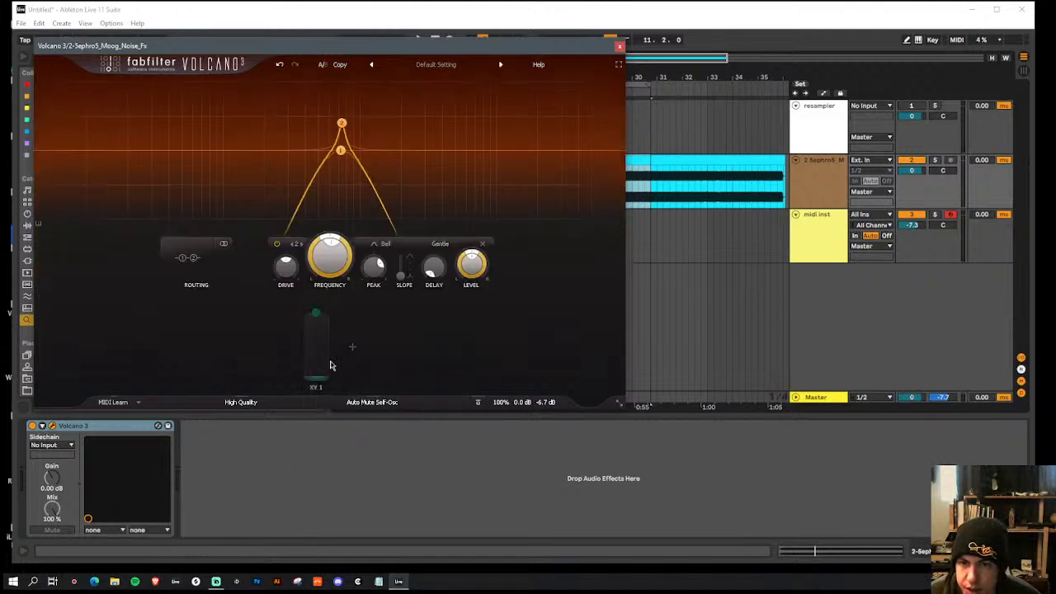
{"action": "left_click_drag", "start_coordinate": [318, 316], "coordinate": [340, 148]}
{"action": "key", "text": "space"}
{"action": "left_click_drag", "start_coordinate": [330, 269], "coordinate": [332, 297]}
{"action": "left_click_drag", "start_coordinate": [42, 123], "coordinate": [340, 126]}
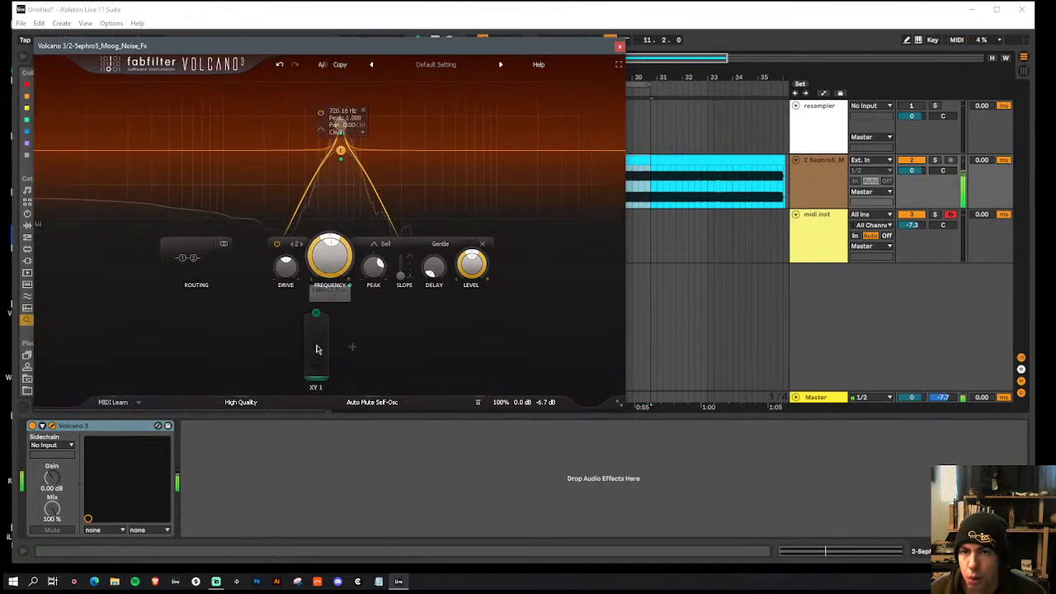
Step: Sweep the slider modulator to 1.00 and back down during playback to hear both filters move, then close the effect window
{"action": "left_click_drag", "start_coordinate": [319, 370], "coordinate": [324, 286]}
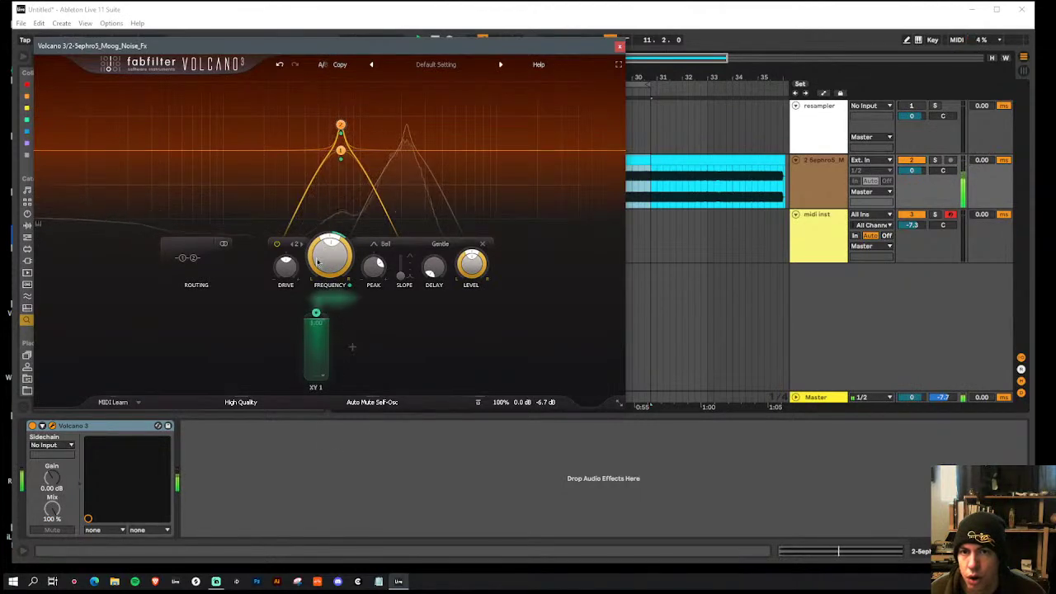
{"action": "left_click_drag", "start_coordinate": [328, 318], "coordinate": [328, 332]}
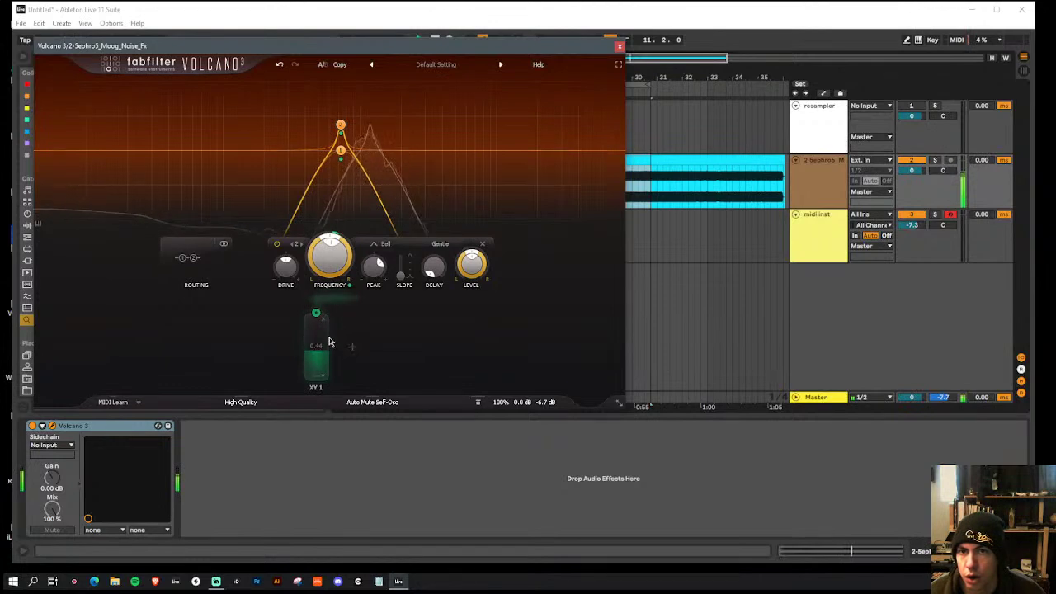
{"action": "left_click_drag", "start_coordinate": [323, 337], "coordinate": [335, 371]}
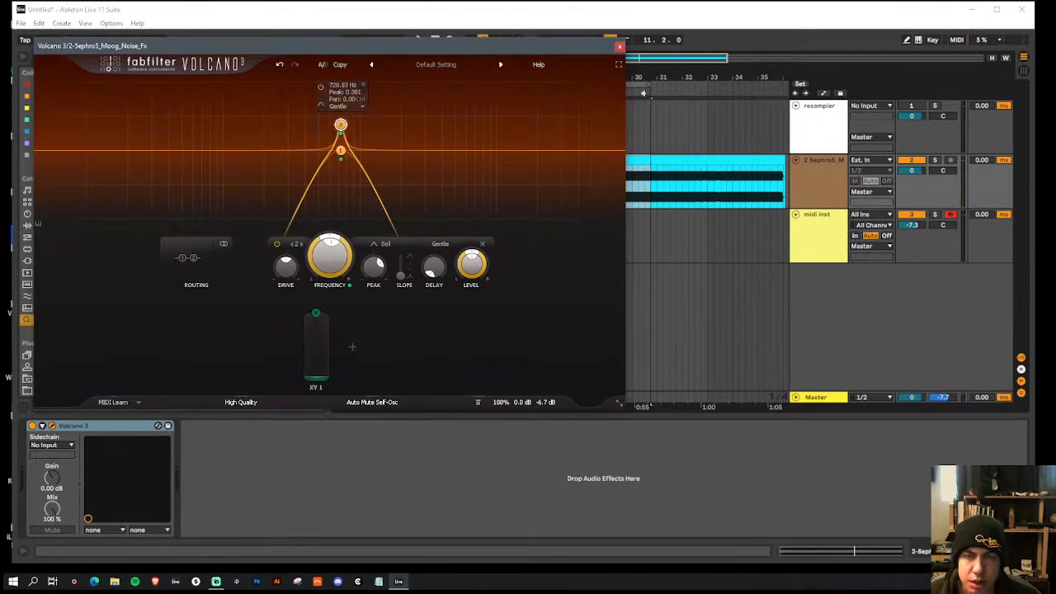
{"action": "left_click", "coordinate": [619, 48]}
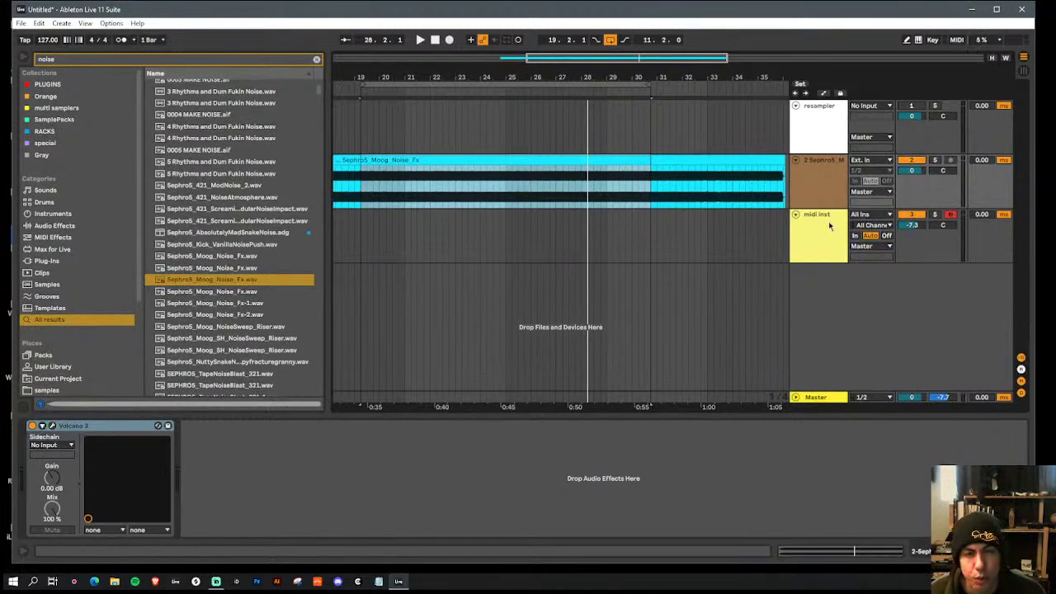
Step: Find the Phase Plant plug-in by searching for "phase" and load it on the midi inst track
{"action": "left_click", "coordinate": [220, 62]}
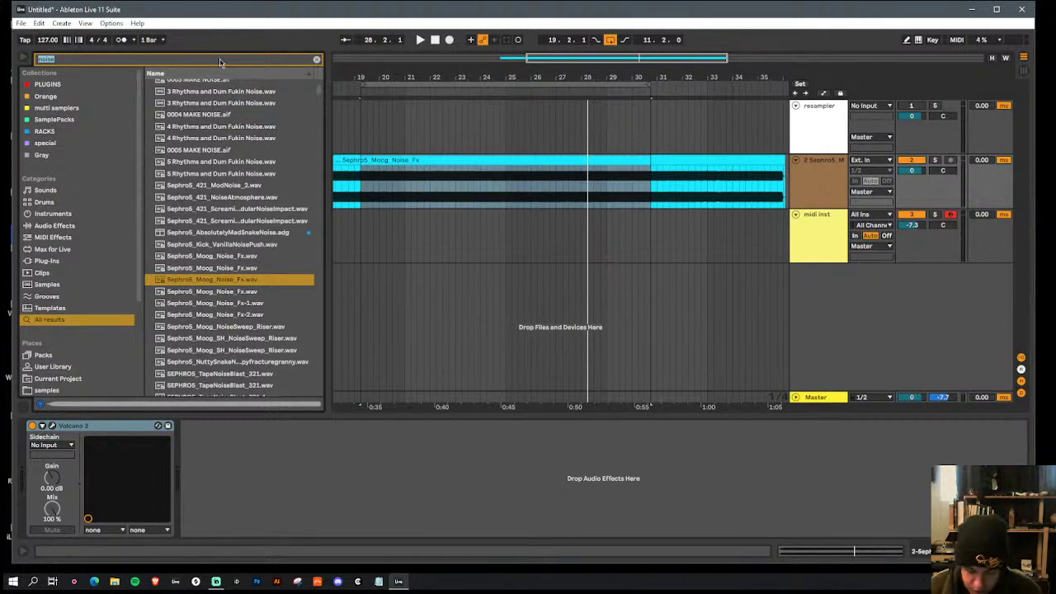
{"action": "type", "text": "phase"}
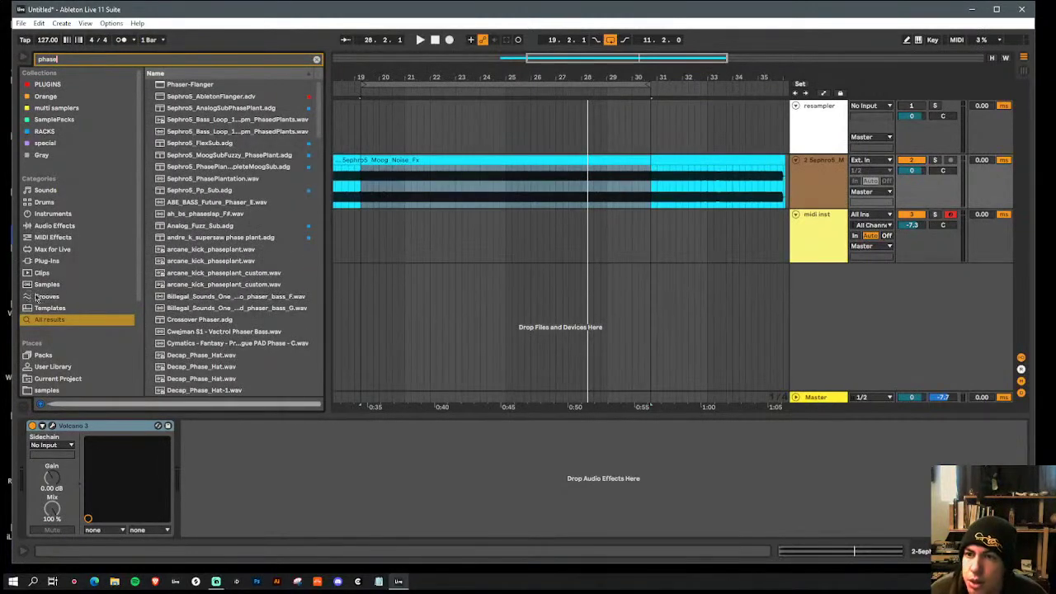
{"action": "left_click", "coordinate": [46, 261]}
{"action": "left_click", "coordinate": [158, 108]}
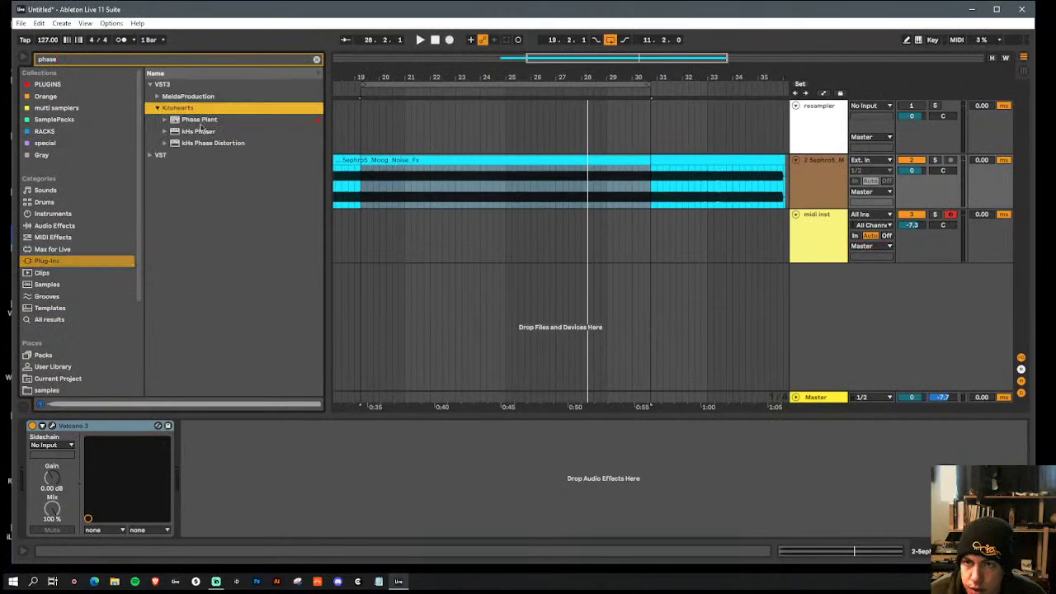
{"action": "key", "text": "Down"}
{"action": "key", "text": "Return"}
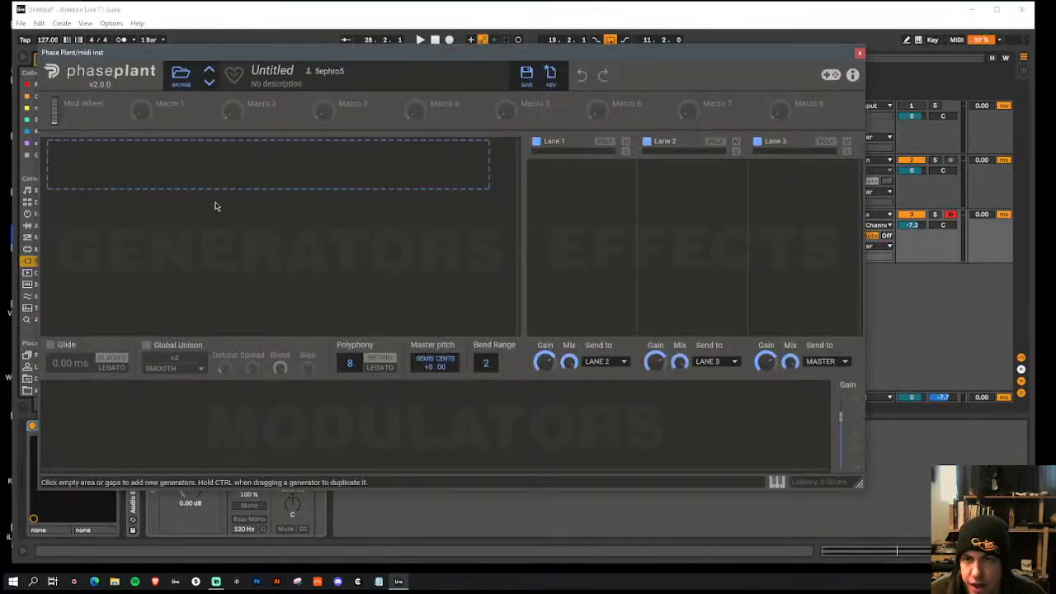
Step: Build two Analog oscillators with pulse waves, detuned by +0.07 and -0.21 semitones
{"action": "left_click", "coordinate": [224, 170]}
{"action": "left_click", "coordinate": [248, 210]}
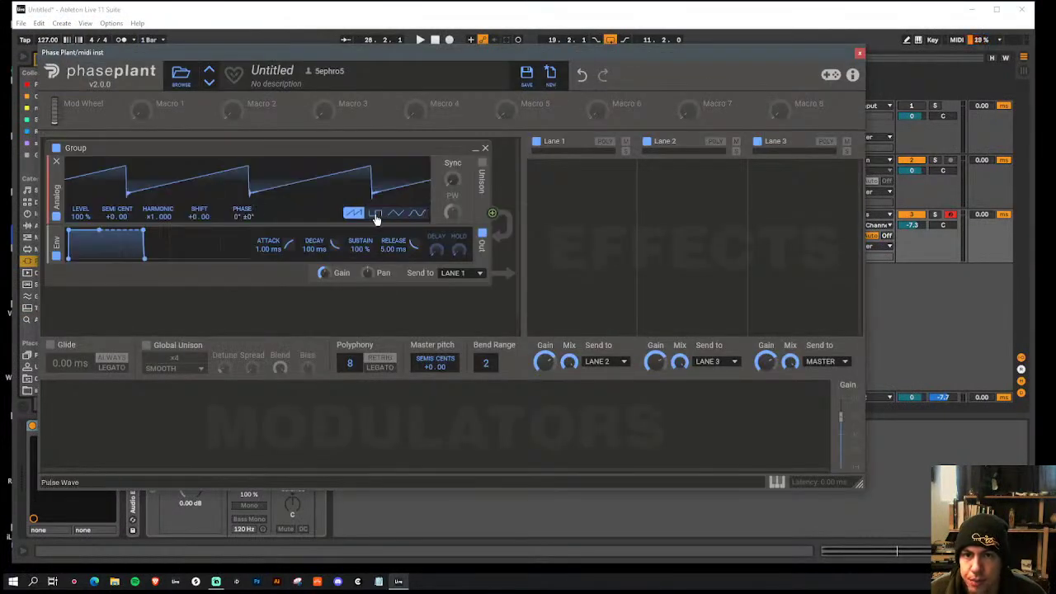
{"action": "left_click", "coordinate": [373, 213]}
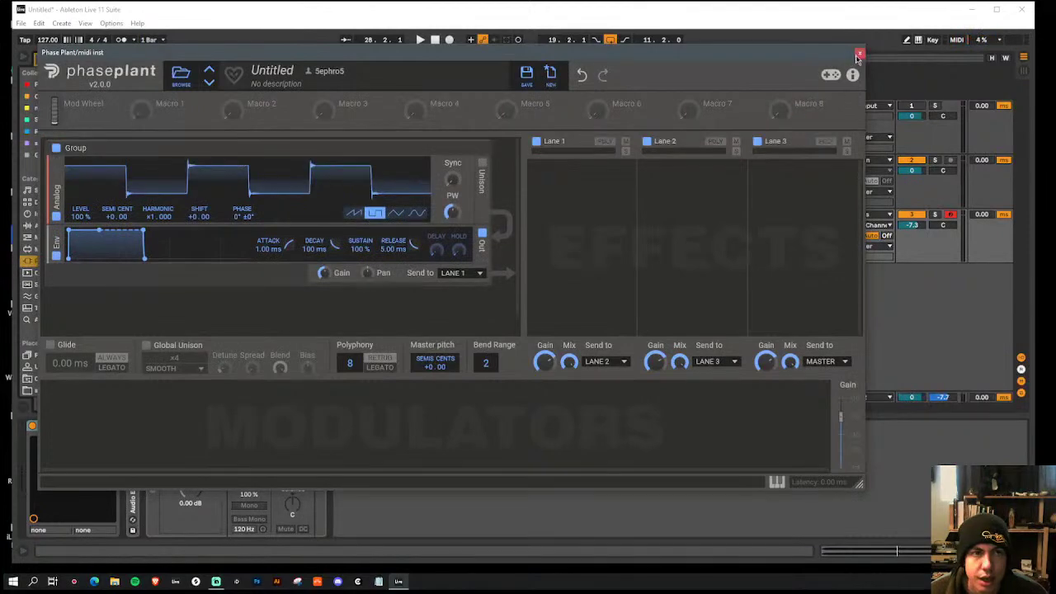
{"action": "double_click", "coordinate": [51, 194]}
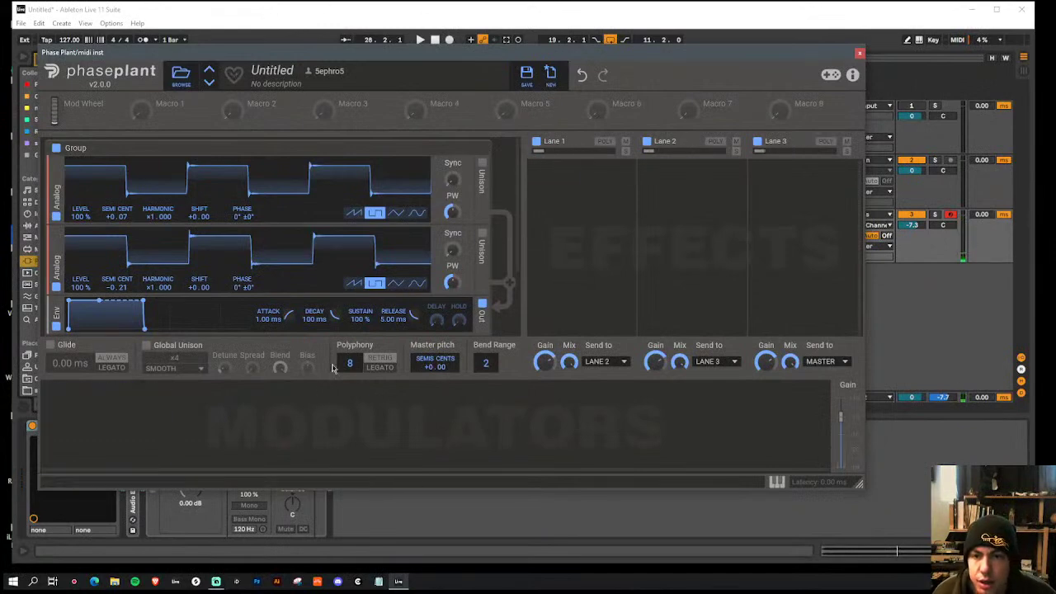
Step: Make the synth monophonic with polyphony 1 and Legato enabled, and close its window
{"action": "left_click_drag", "start_coordinate": [350, 363], "coordinate": [350, 404]}
{"action": "left_click", "coordinate": [382, 367]}
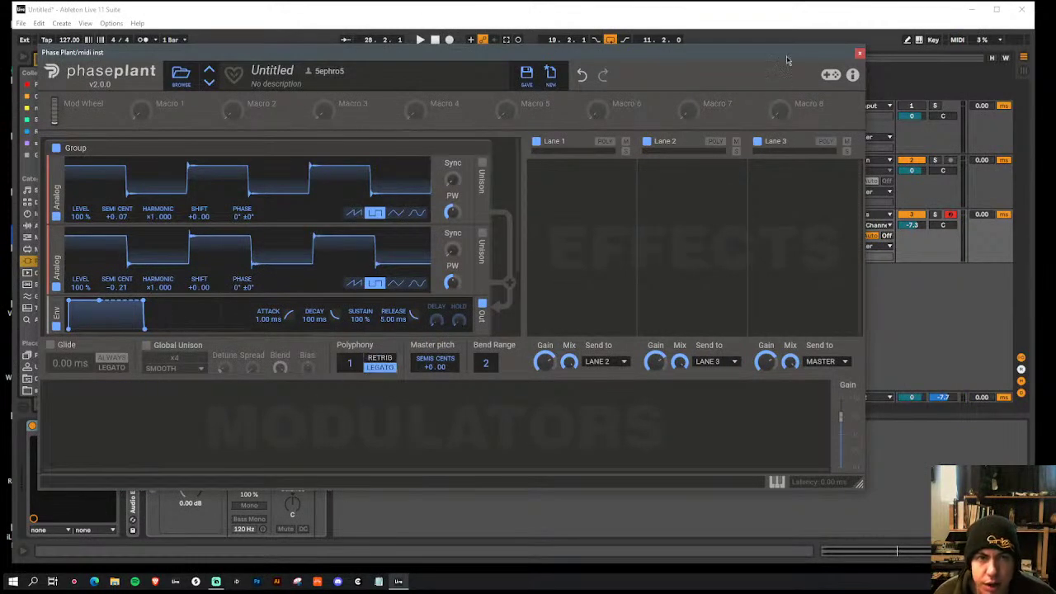
{"action": "left_click", "coordinate": [859, 53]}
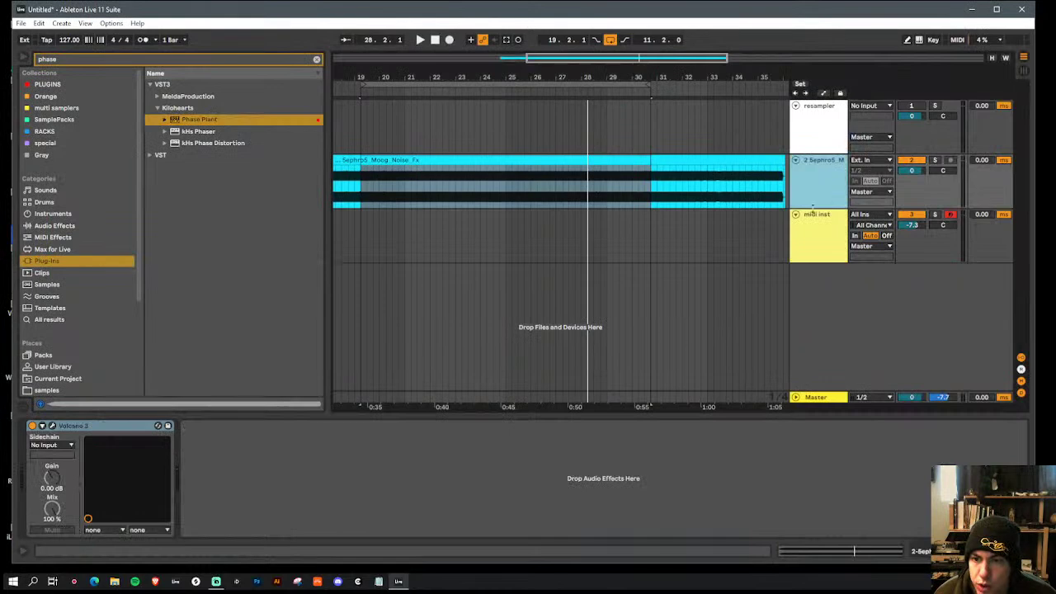
Step: Move the Volcano 3 effect from the noise audio track to the midi inst track and open its editor
{"action": "left_click_drag", "start_coordinate": [98, 426], "coordinate": [421, 352]}
{"action": "left_click_drag", "start_coordinate": [842, 239], "coordinate": [843, 240]}
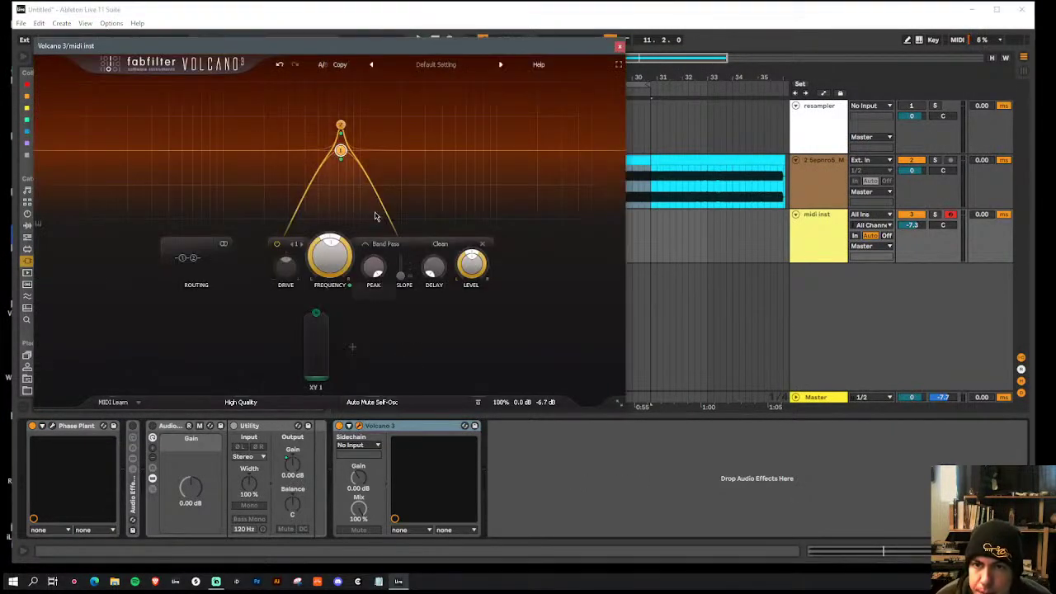
Step: Delete the two existing filters and add a low-pass filter at about 234 Hz with a peak of about 0.46
{"action": "left_click_drag", "start_coordinate": [292, 103], "coordinate": [386, 185]}
{"action": "left_click", "coordinate": [363, 85]}
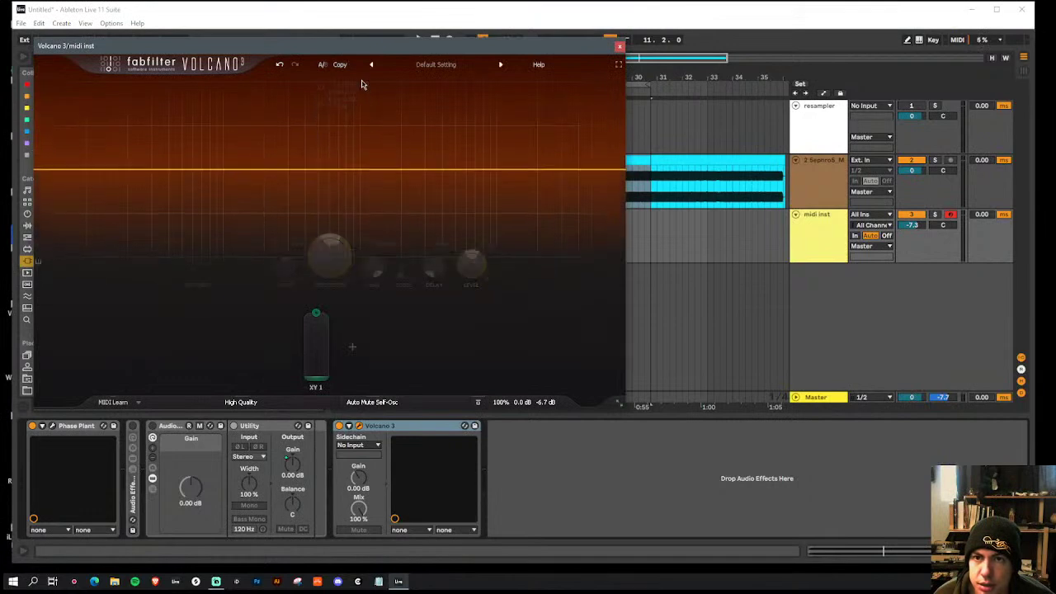
{"action": "double_click", "coordinate": [615, 189]}
{"action": "left_click_drag", "start_coordinate": [616, 188], "coordinate": [274, 122]}
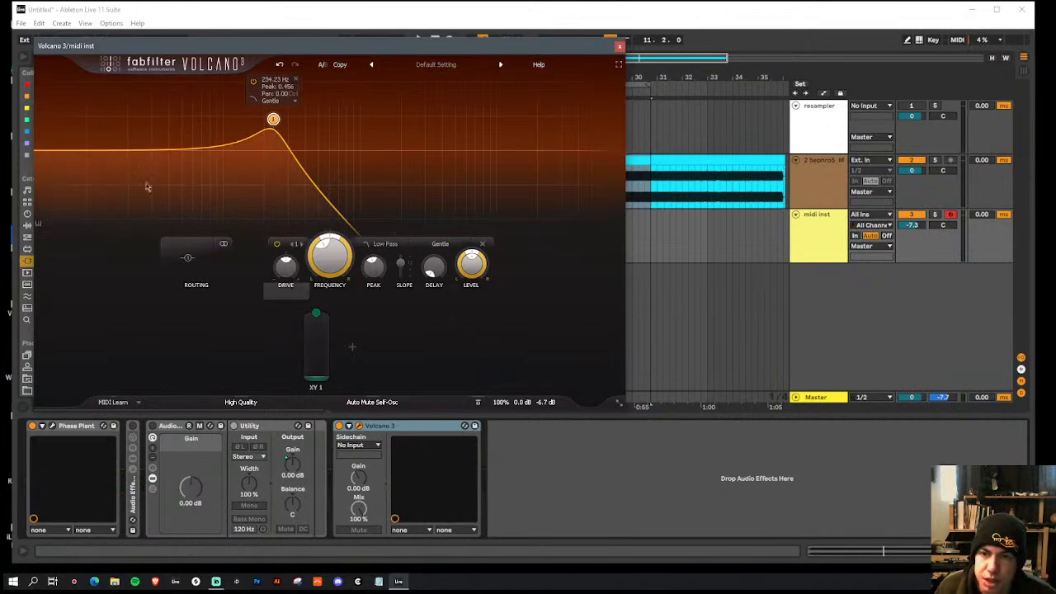
Step: Replace the XY 1 slider with a MIDI Source modulator and set its input to KB Track
{"action": "left_click", "coordinate": [324, 322]}
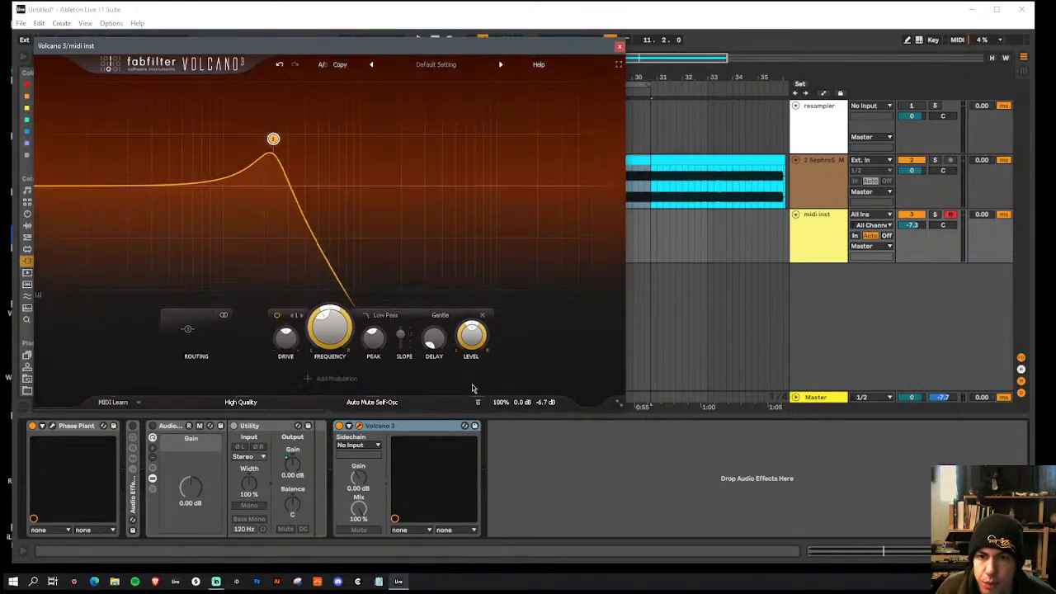
{"action": "left_click", "coordinate": [309, 380]}
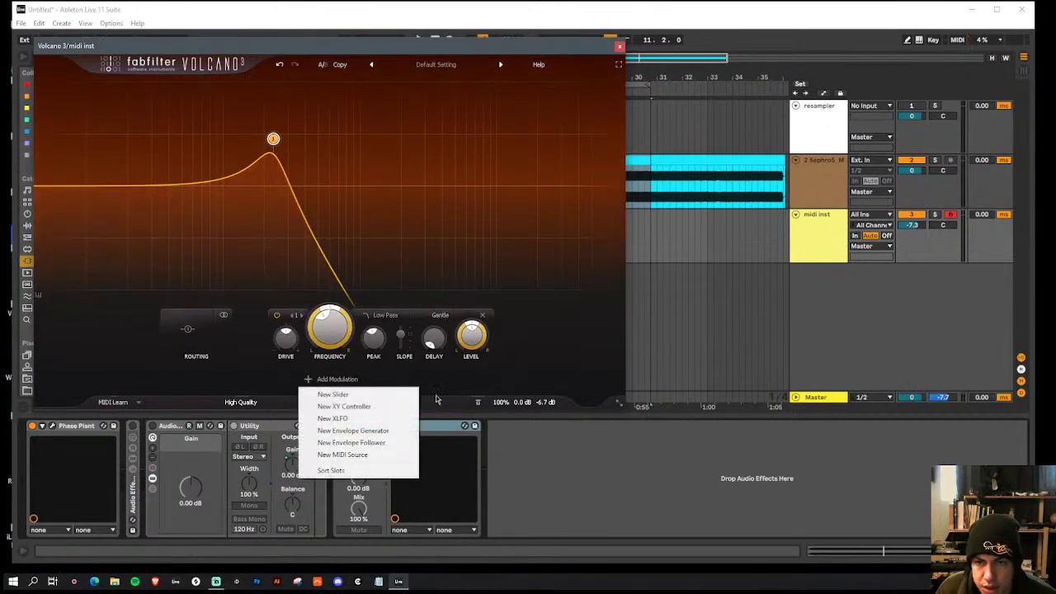
{"action": "left_click", "coordinate": [366, 456]}
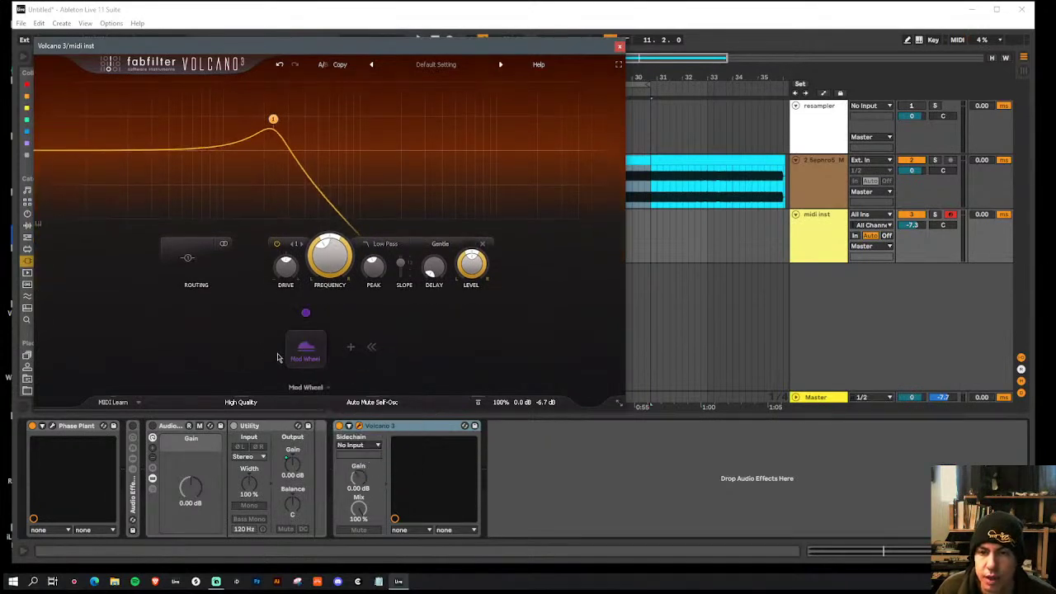
{"action": "mouse_move", "coordinate": [285, 353]}
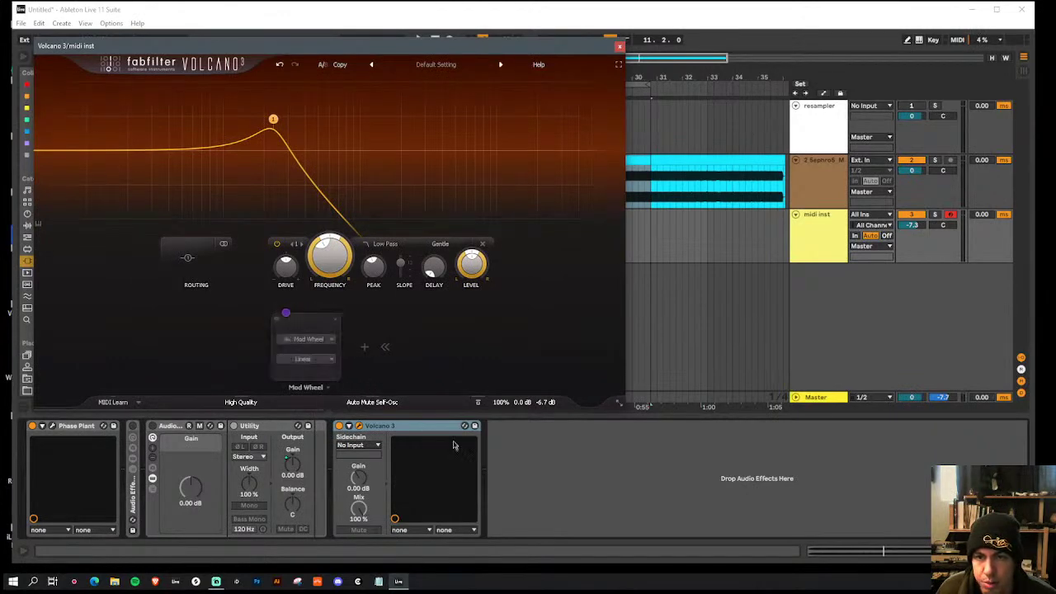
{"action": "left_click", "coordinate": [318, 339]}
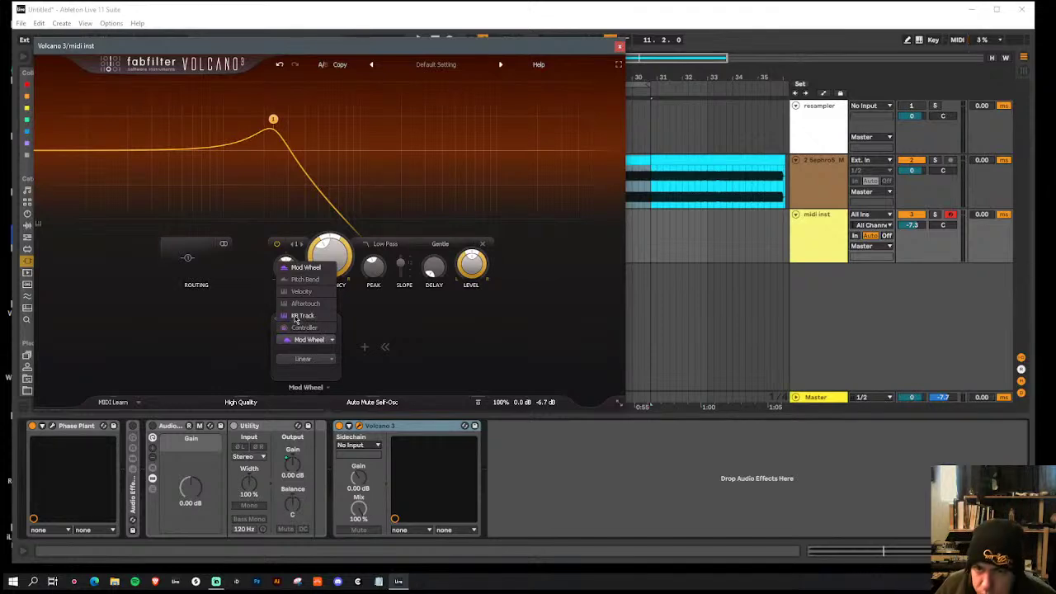
{"action": "left_click", "coordinate": [317, 317]}
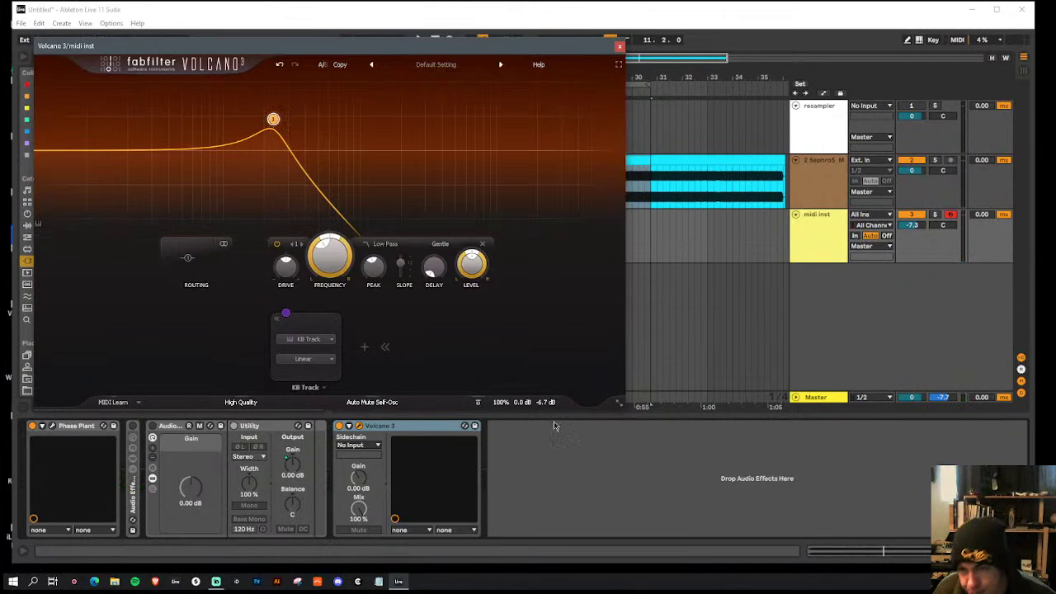
Step: Switch the Volcano 3 editor to Medium size and move its window clear of the browser
{"action": "left_click", "coordinate": [620, 408]}
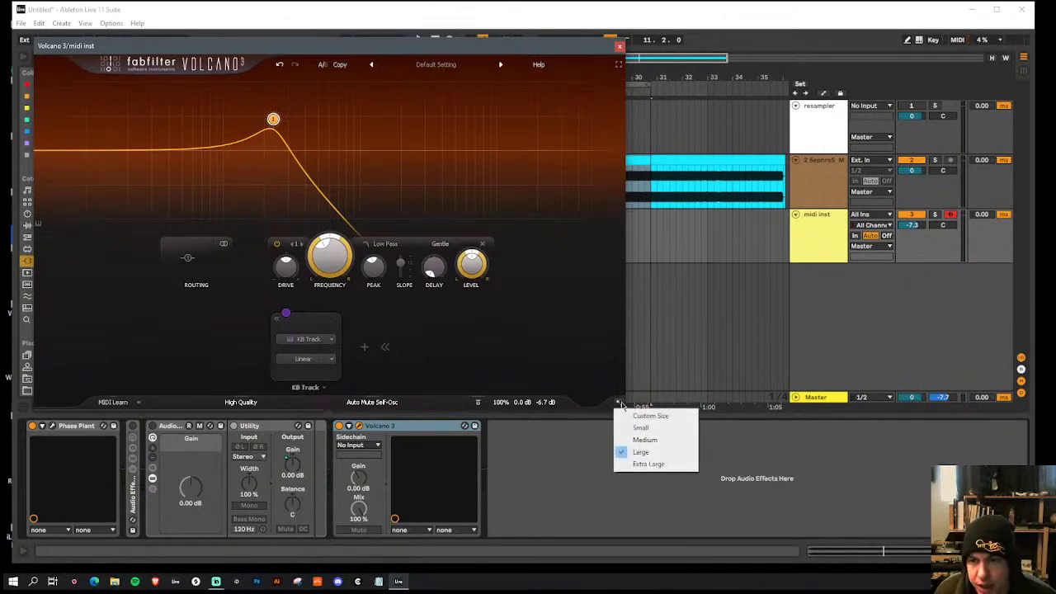
{"action": "left_click", "coordinate": [652, 439]}
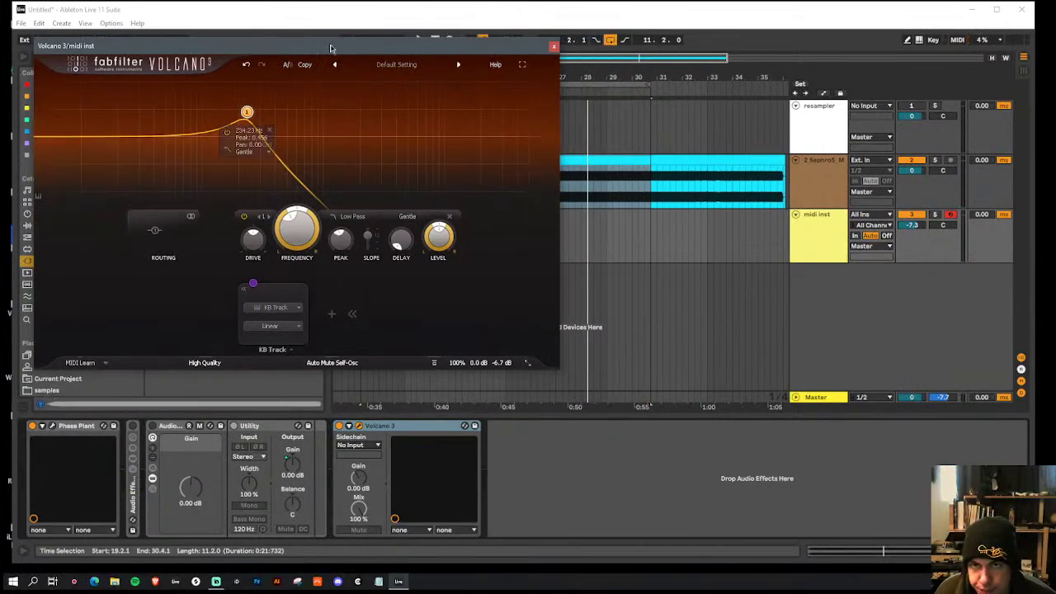
{"action": "left_click_drag", "start_coordinate": [328, 46], "coordinate": [601, 70]}
Step: Examine Volcano 3's MIDI Learn mode and its MIDI options
{"action": "left_click", "coordinate": [351, 386]}
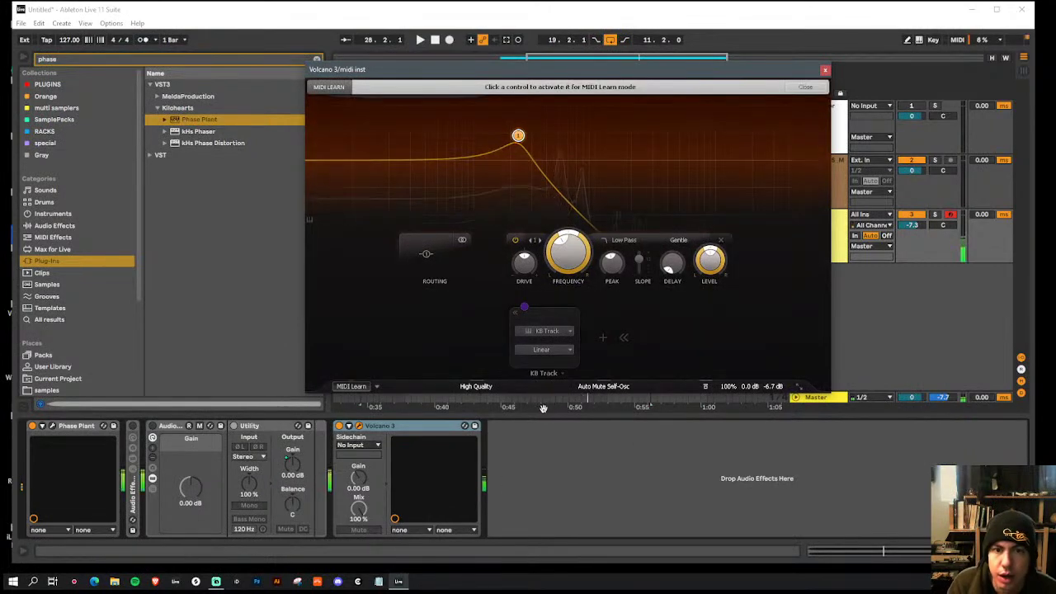
{"action": "left_click", "coordinate": [363, 388]}
{"action": "left_click", "coordinate": [377, 387]}
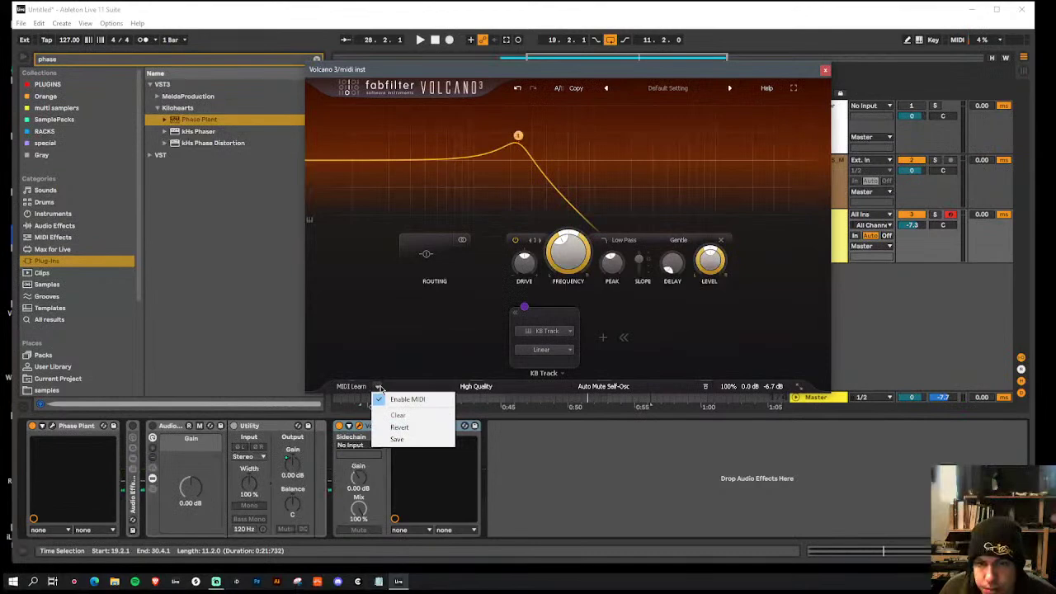
{"action": "left_click", "coordinate": [379, 387]}
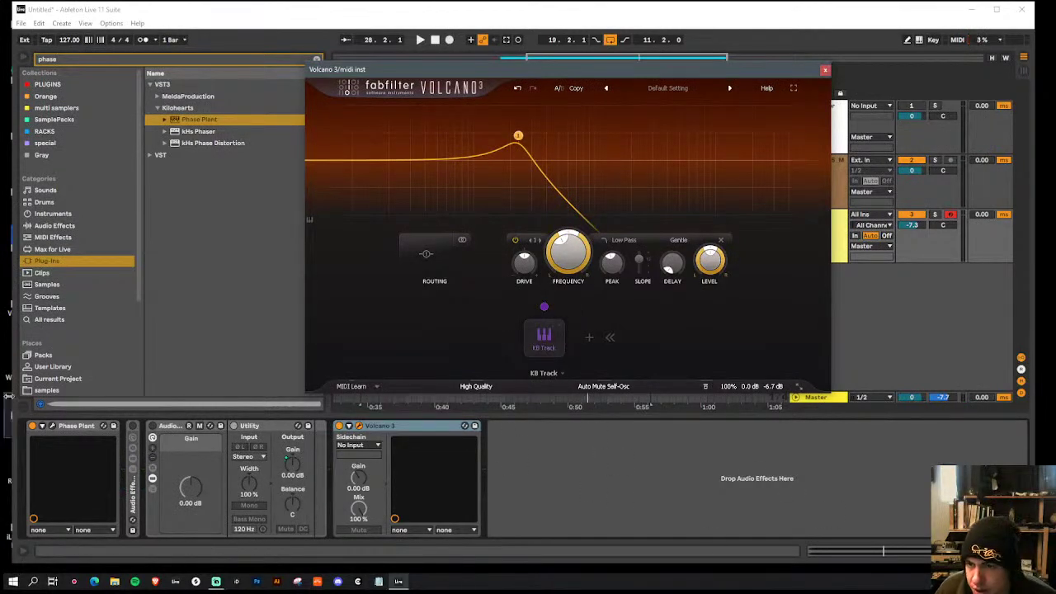
Step: Clear the browser search, group Phase Plant into an Instrument Rack and show its chain list
{"action": "left_click", "coordinate": [74, 428]}
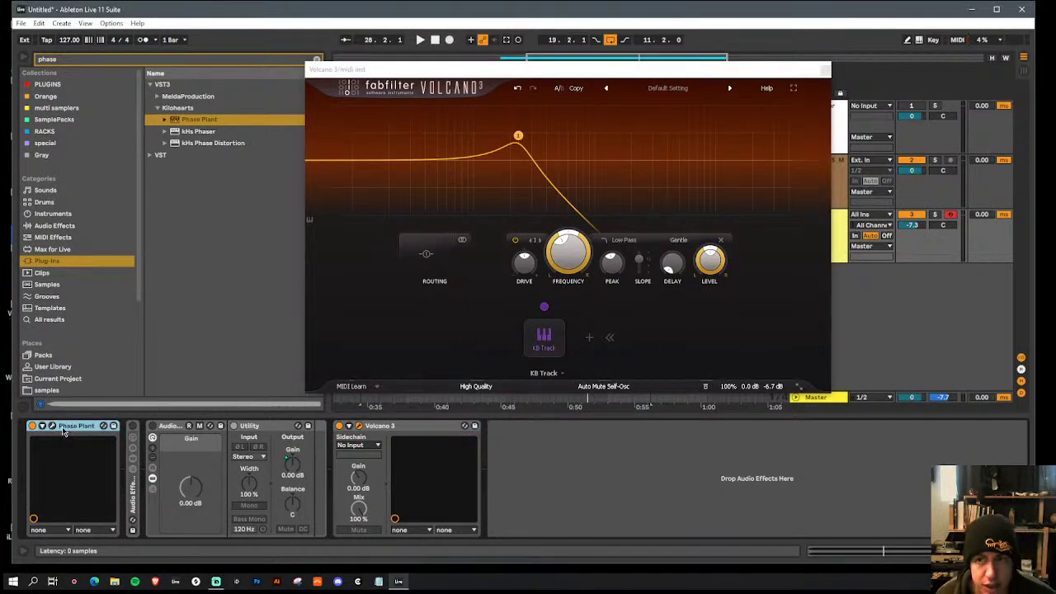
{"action": "left_click_drag", "start_coordinate": [324, 73], "coordinate": [348, 63]}
{"action": "left_click", "coordinate": [316, 60]}
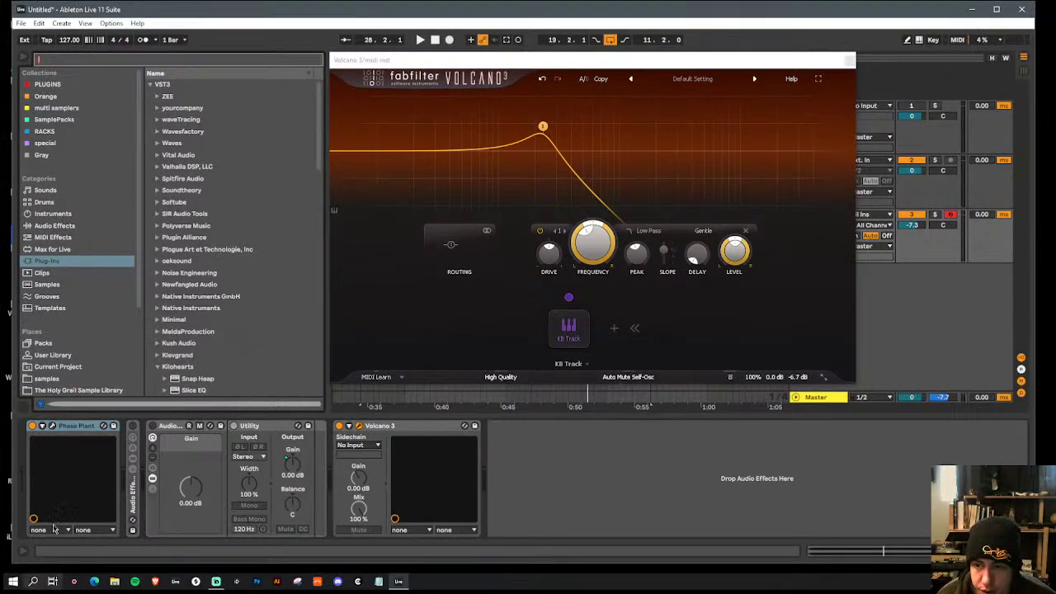
{"action": "left_click", "coordinate": [73, 427]}
{"action": "key", "text": "ctrl+g"}
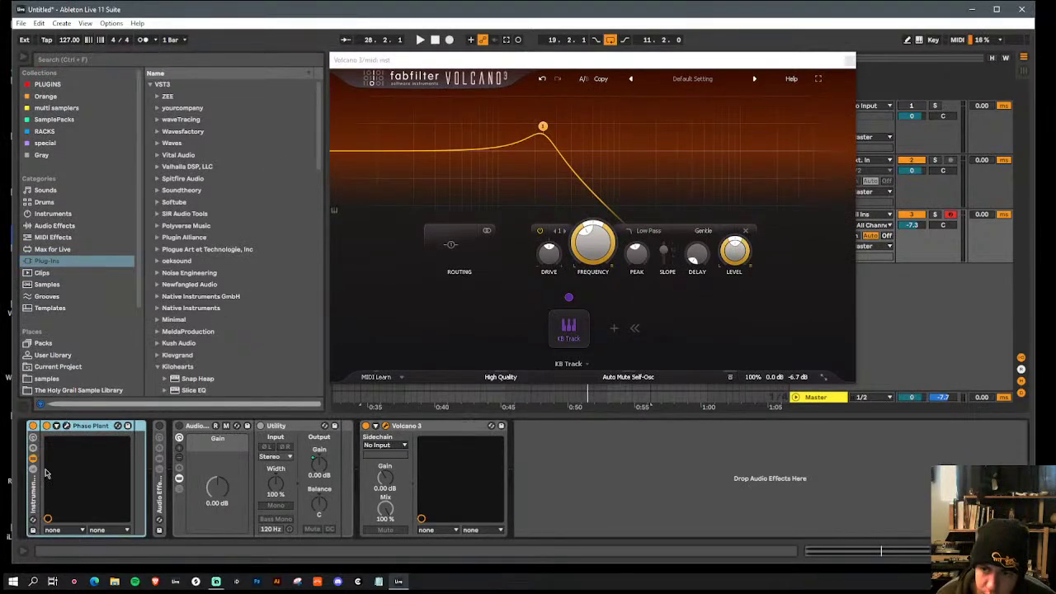
{"action": "left_click", "coordinate": [33, 469]}
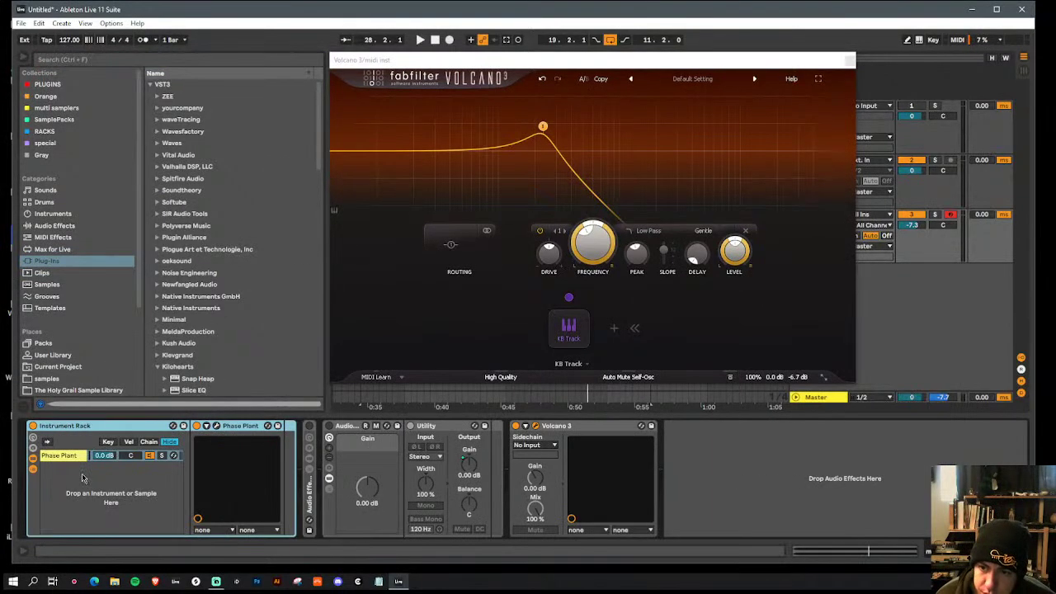
Step: Add External Instrument as a second chain in the rack and route its MIDI to Volcano 3 on midi inst
{"action": "left_click", "coordinate": [66, 217]}
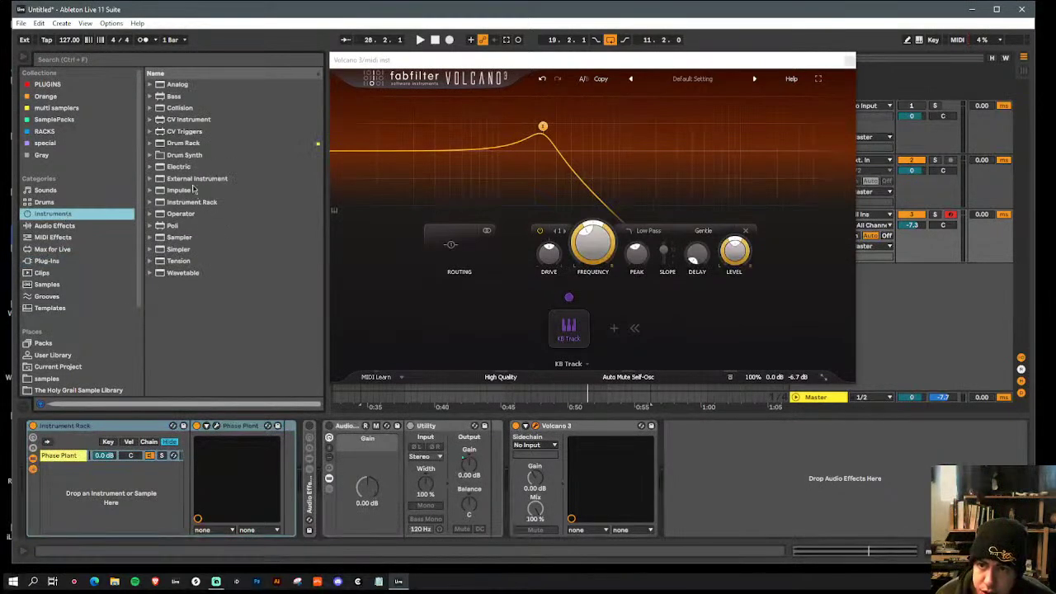
{"action": "left_click_drag", "start_coordinate": [195, 183], "coordinate": [130, 513]}
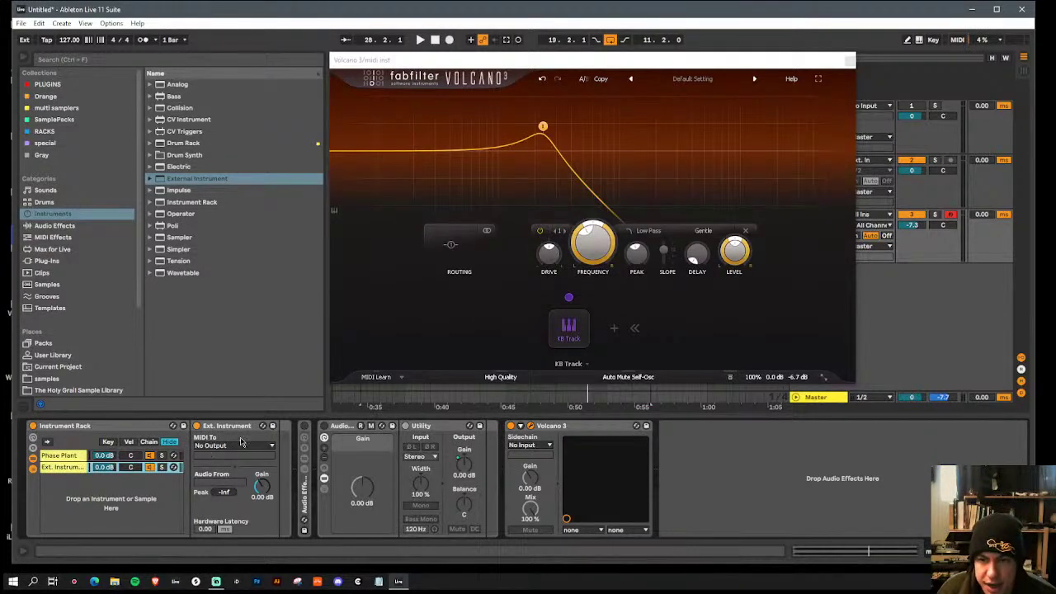
{"action": "left_click", "coordinate": [213, 447]}
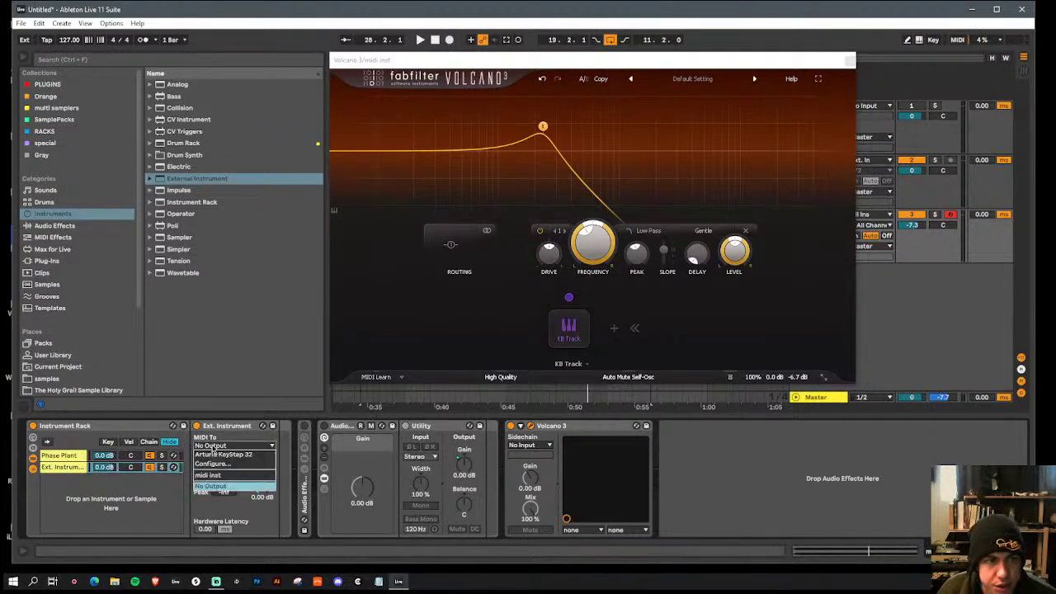
{"action": "left_click", "coordinate": [208, 475]}
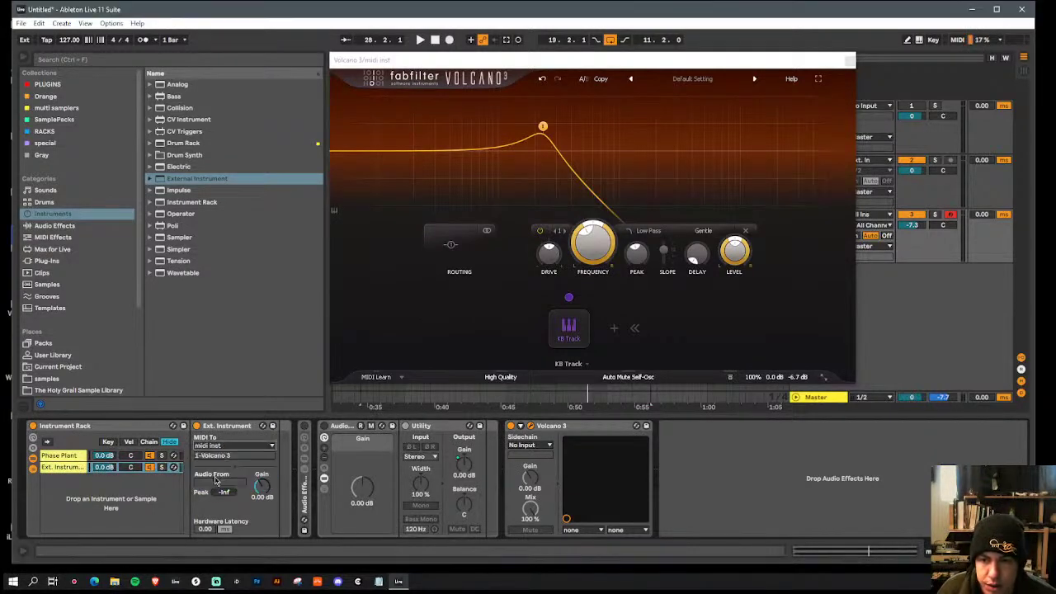
Step: Raise the low-pass filter to about 586 Hz and assign KB Track to modulate its frequency
{"action": "left_click_drag", "start_coordinate": [698, 62], "coordinate": [549, 52]}
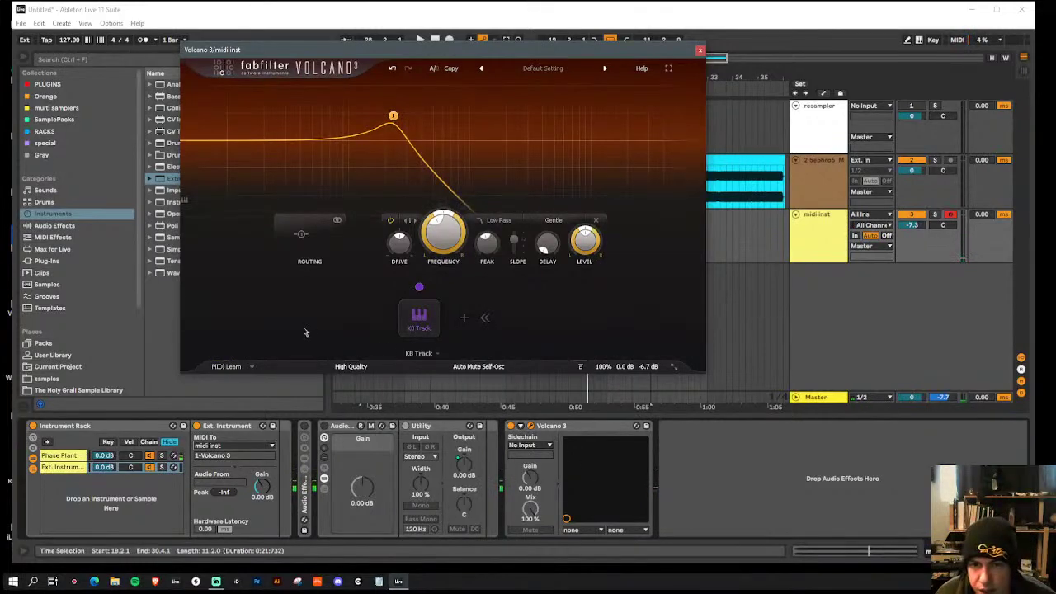
{"action": "mouse_move", "coordinate": [404, 116]}
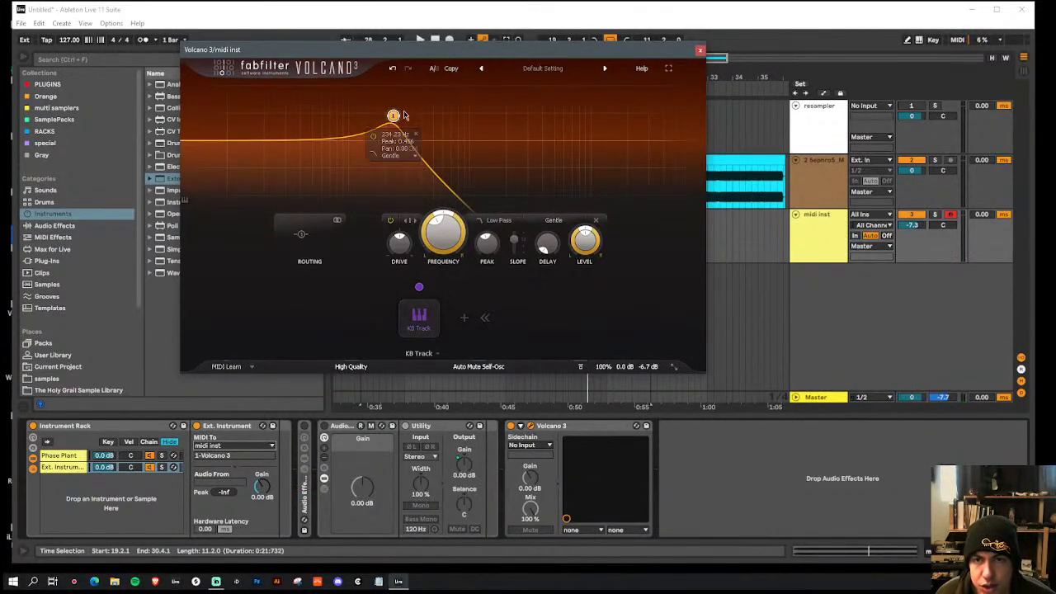
{"action": "left_click_drag", "start_coordinate": [394, 117], "coordinate": [441, 124]}
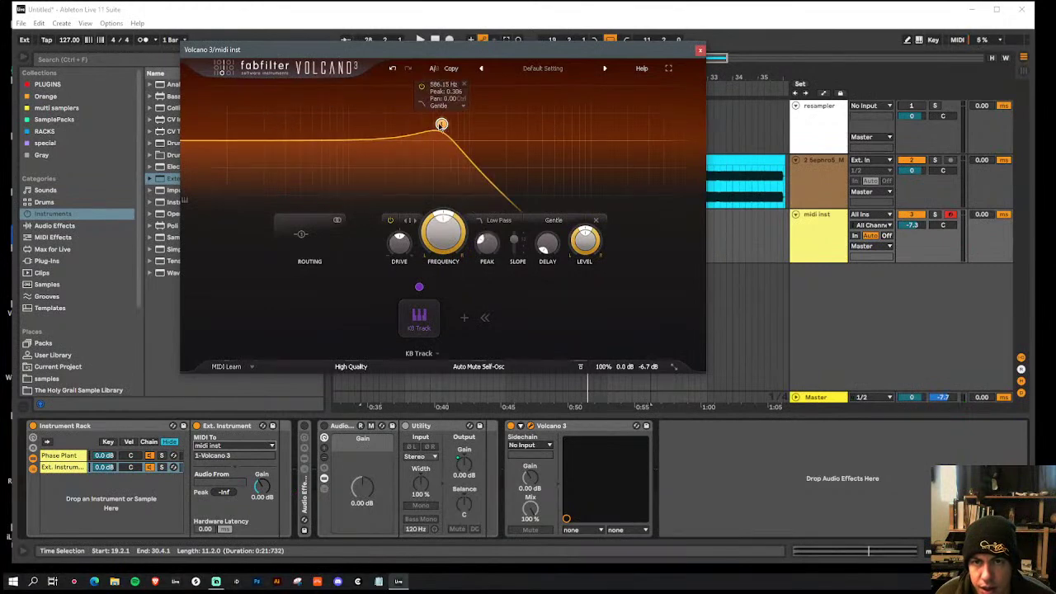
{"action": "left_click_drag", "start_coordinate": [419, 286], "coordinate": [438, 244]}
{"action": "mouse_move", "coordinate": [657, 371]}
{"action": "mouse_move", "coordinate": [432, 128]}
Step: Raise the low-pass filter's peak to 1.000 at about 1.2 kHz and increase its KB Track modulation to maximum
{"action": "left_click_drag", "start_coordinate": [432, 128], "coordinate": [332, 126]}
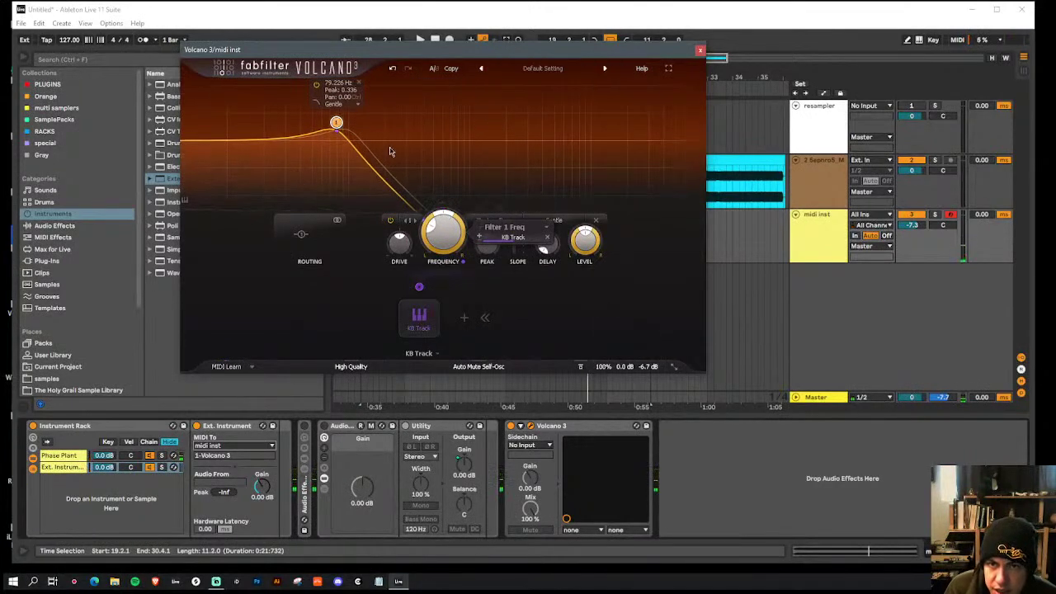
{"action": "left_click_drag", "start_coordinate": [336, 122], "coordinate": [476, 35]}
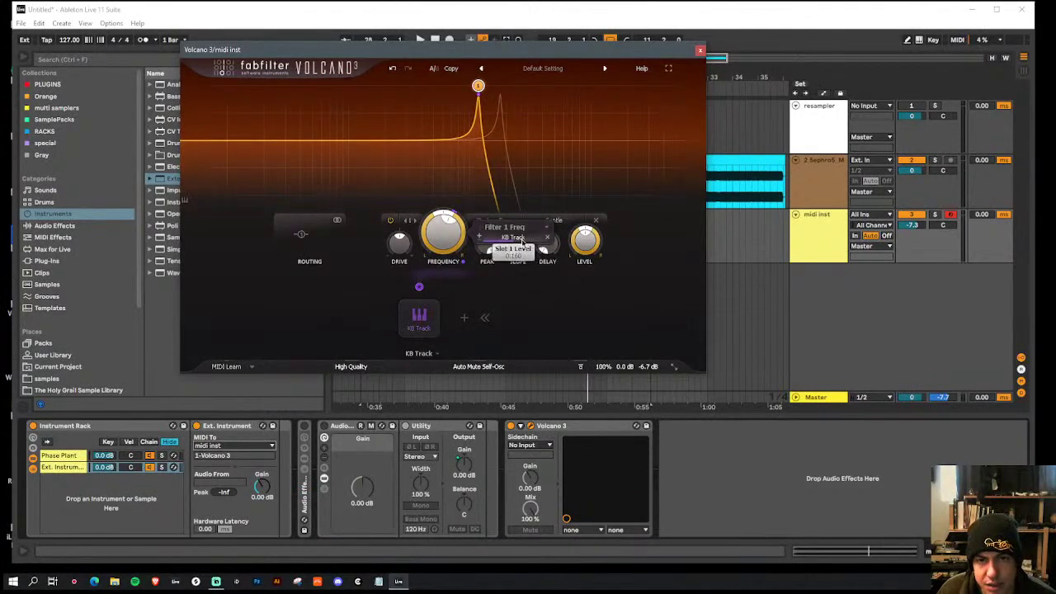
{"action": "left_click_drag", "start_coordinate": [496, 238], "coordinate": [751, 272]}
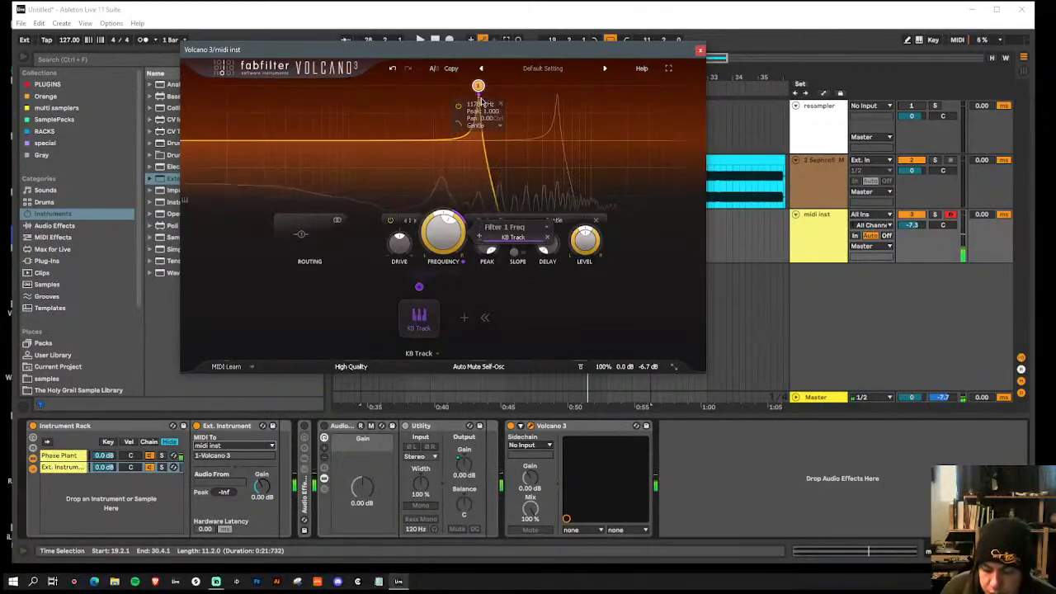
Step: Lower the low-pass filter to about 394 Hz and raise the output gain to about +1.5 dB
{"action": "left_click_drag", "start_coordinate": [478, 86], "coordinate": [420, 85]}
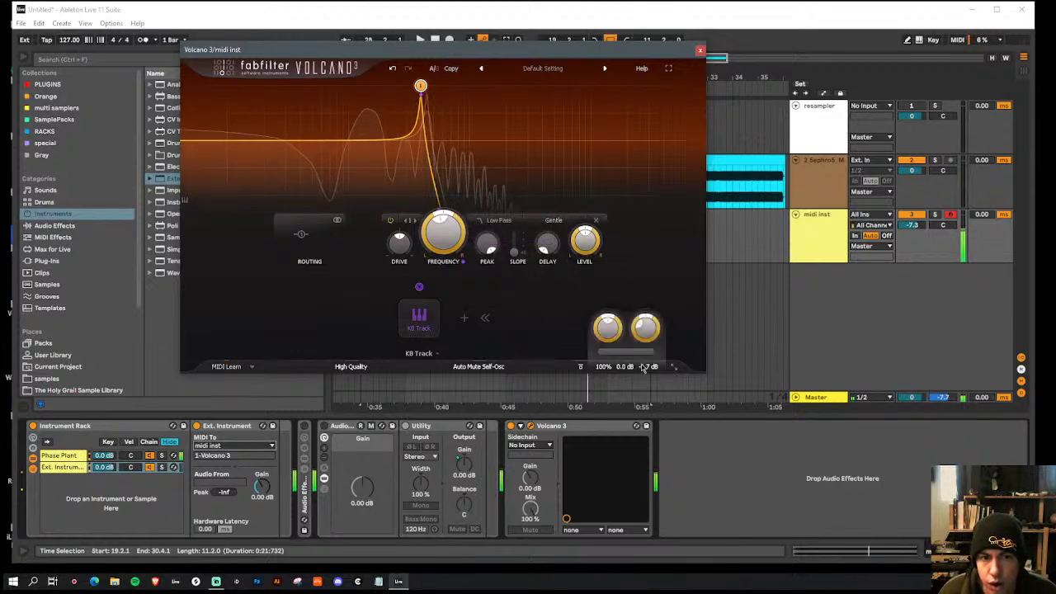
{"action": "left_click_drag", "start_coordinate": [646, 327], "coordinate": [643, 277]}
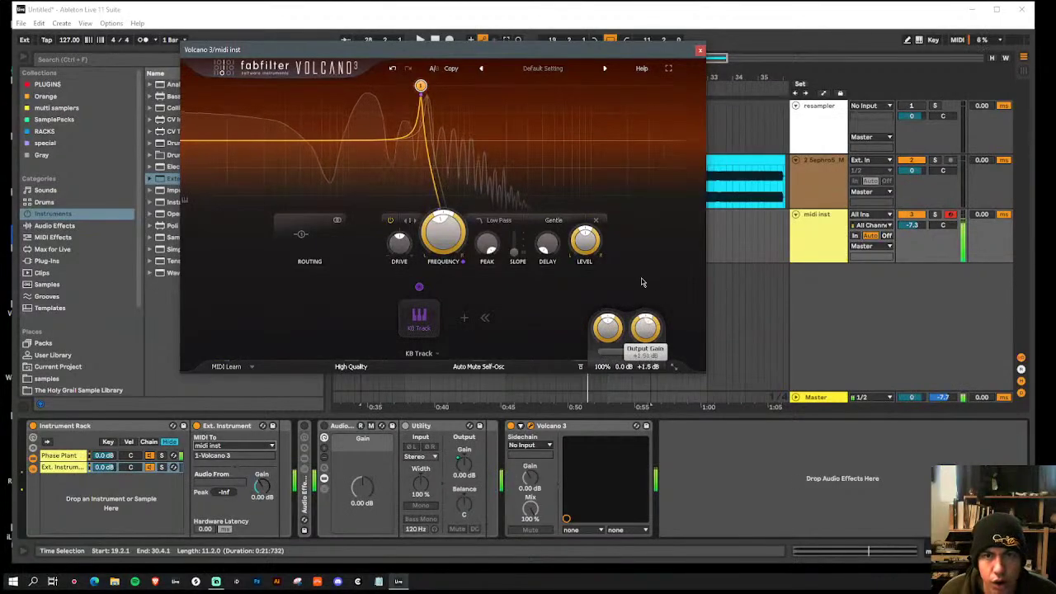
Step: Add a high-pass filter at about 128 Hz with a peak of about 0.44 and modulate its frequency fully with KB Track
{"action": "double_click", "coordinate": [196, 142]}
{"action": "left_click_drag", "start_coordinate": [196, 142], "coordinate": [345, 140]}
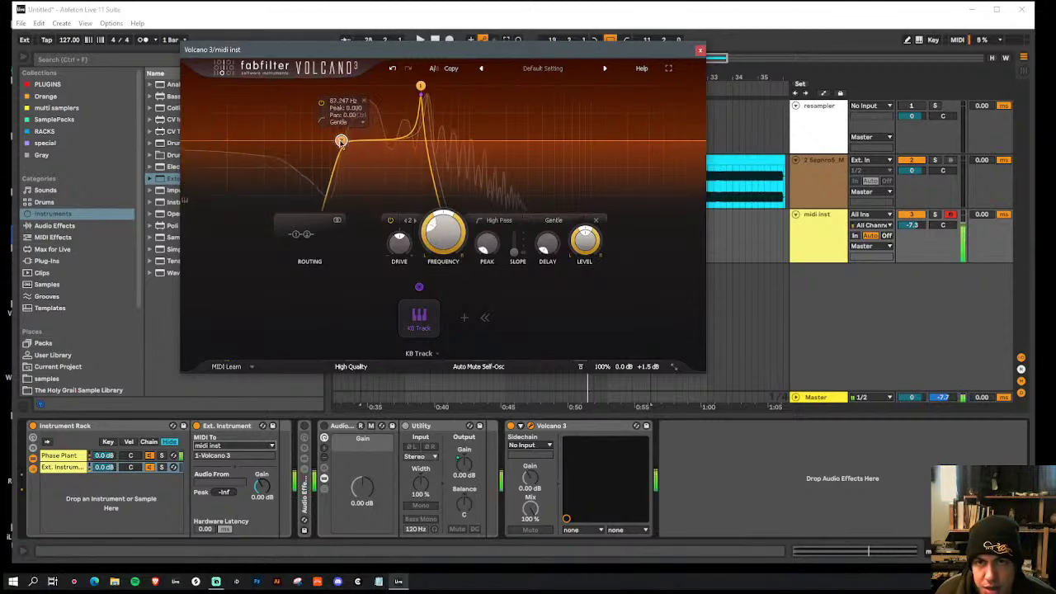
{"action": "left_click_drag", "start_coordinate": [364, 105], "coordinate": [367, 117]}
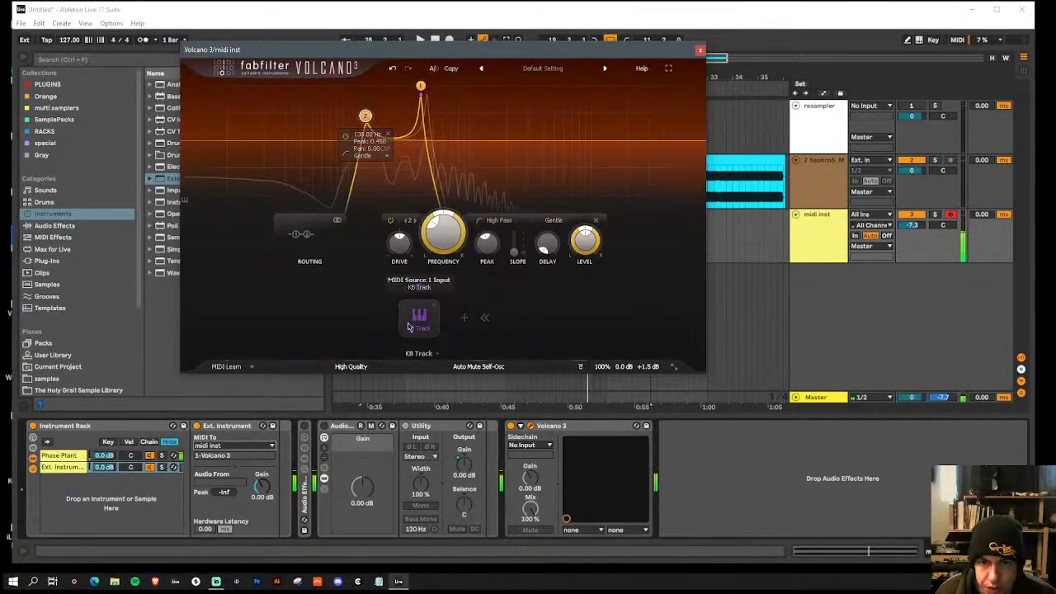
{"action": "left_click_drag", "start_coordinate": [419, 287], "coordinate": [444, 236]}
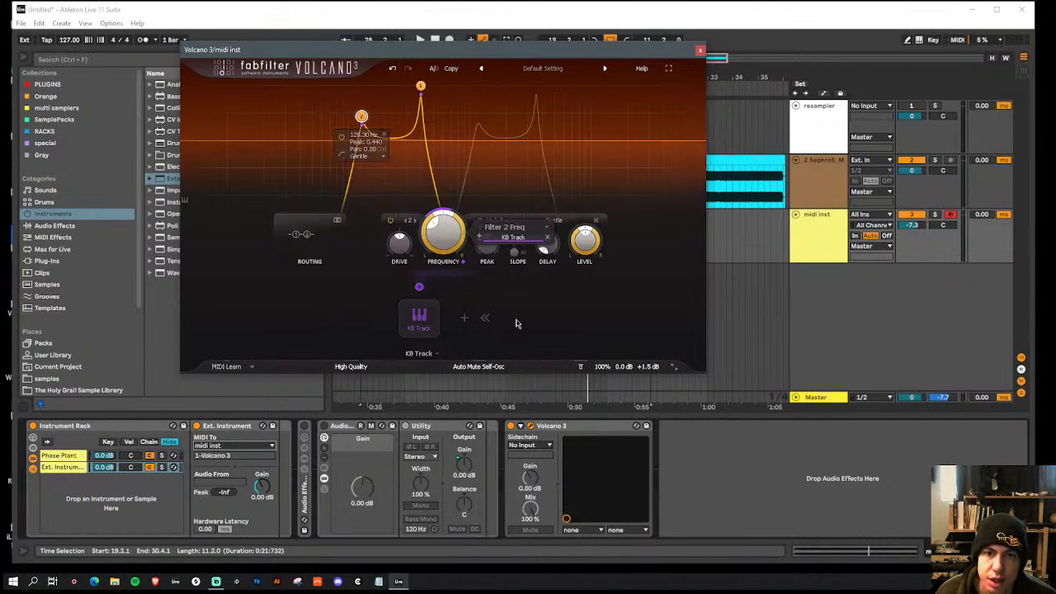
Step: Add a slider modulator, assign it to the frequencies of both filters and raise it to about halfway
{"action": "left_click", "coordinate": [465, 322]}
{"action": "left_click", "coordinate": [505, 344]}
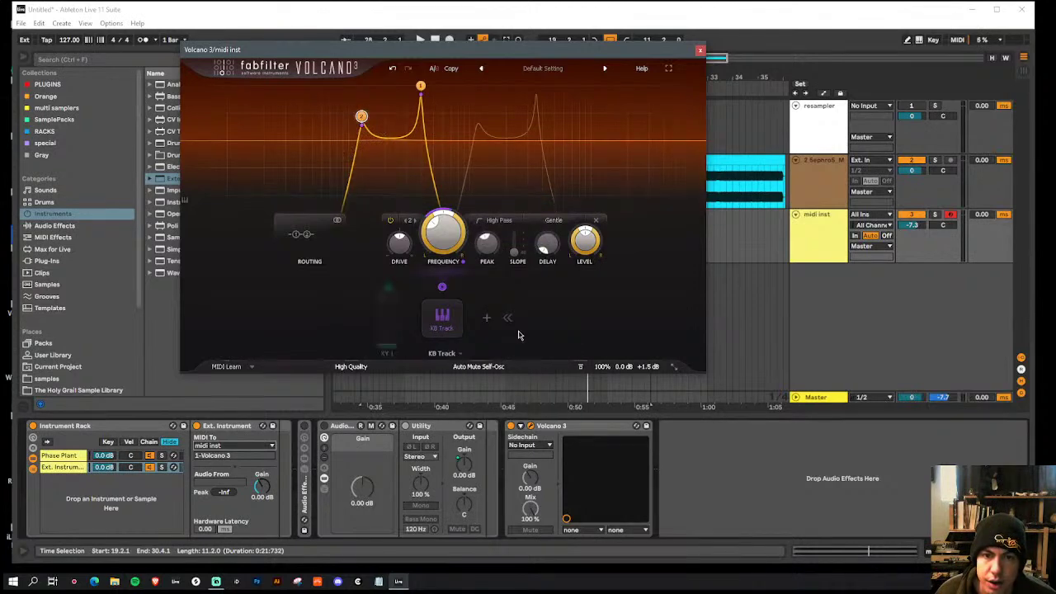
{"action": "left_click_drag", "start_coordinate": [389, 289], "coordinate": [421, 87]}
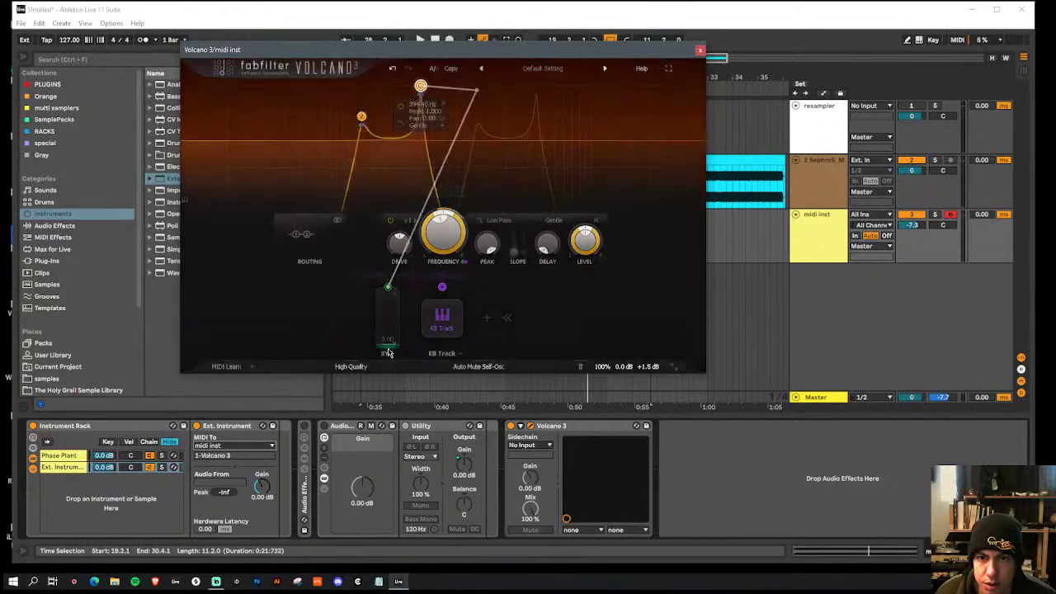
{"action": "left_click_drag", "start_coordinate": [389, 340], "coordinate": [388, 309]}
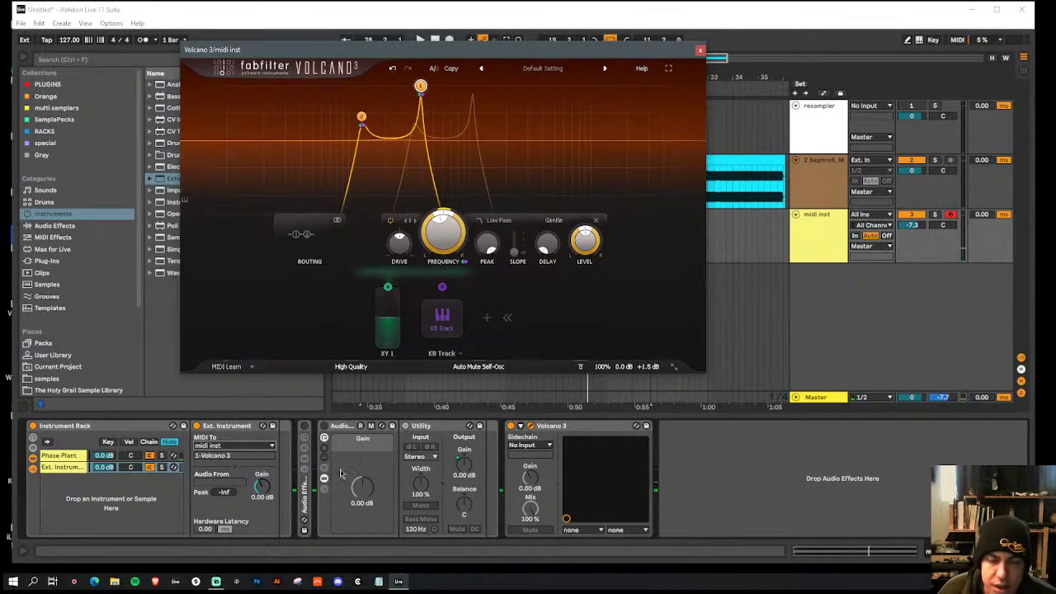
Step: Open Phase Plant from its chain in the instrument rack and raise its polyphony above one voice
{"action": "left_click", "coordinate": [89, 457]}
{"action": "left_click", "coordinate": [217, 425]}
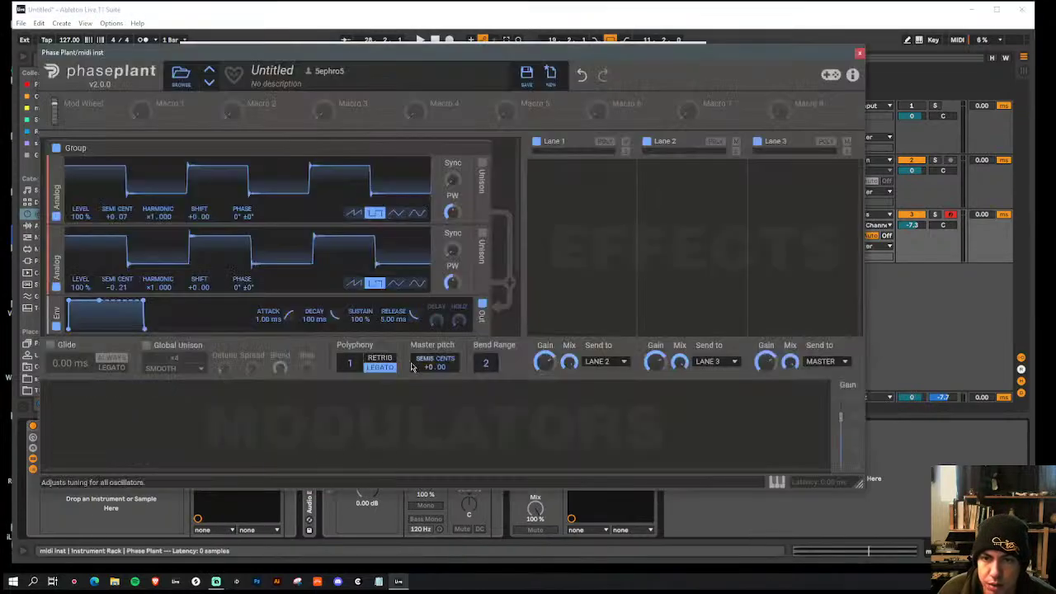
{"action": "left_click_drag", "start_coordinate": [350, 363], "coordinate": [350, 334]}
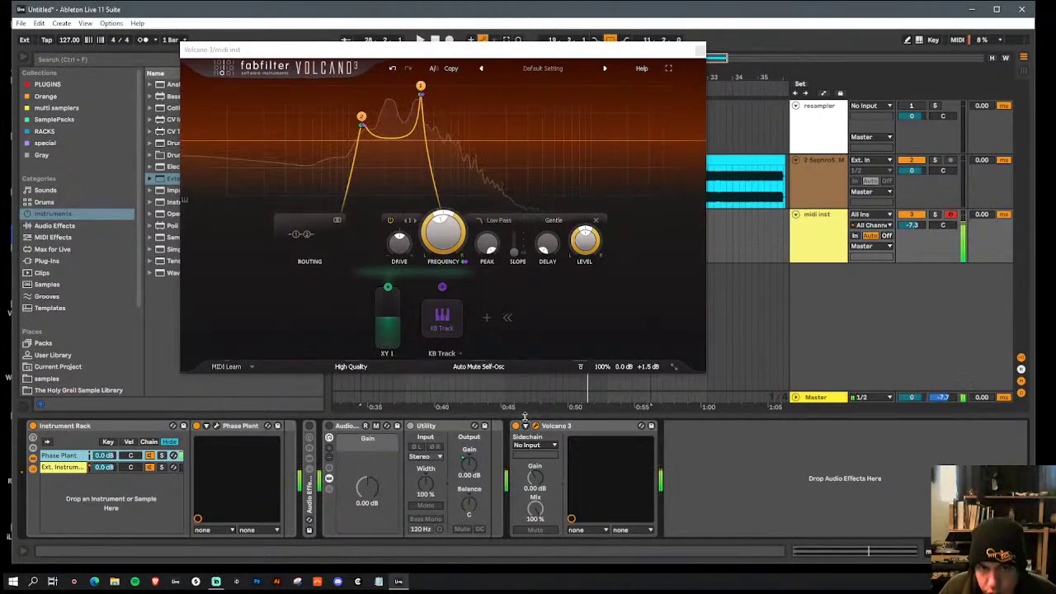
Step: Set Phase Plant's polyphony to 1 voice and enable a legato glide of about 565 ms
{"action": "left_click", "coordinate": [217, 426]}
{"action": "left_click_drag", "start_coordinate": [350, 364], "coordinate": [350, 396]}
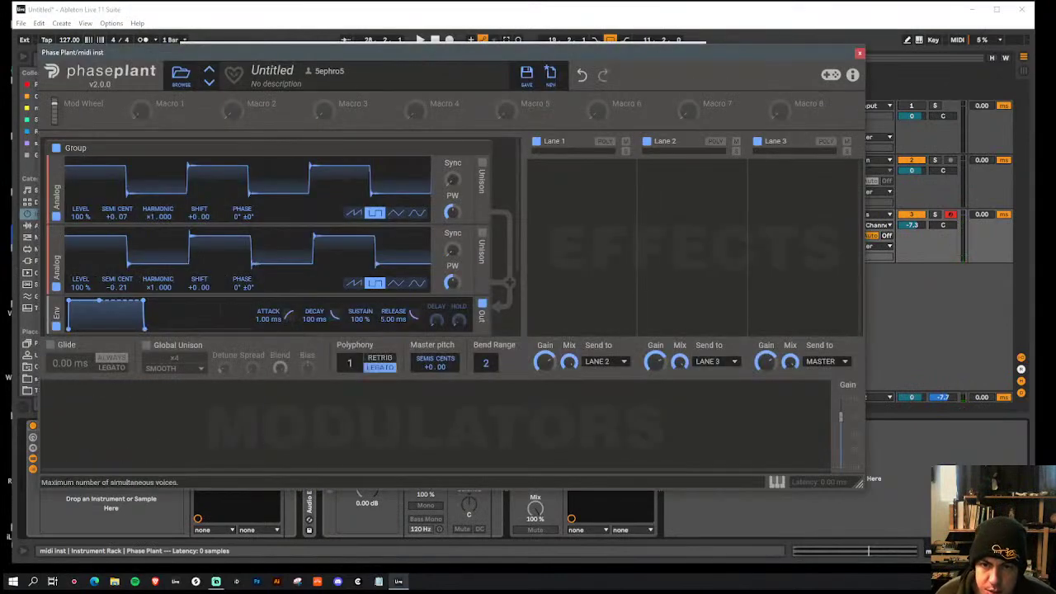
{"action": "left_click", "coordinate": [52, 345]}
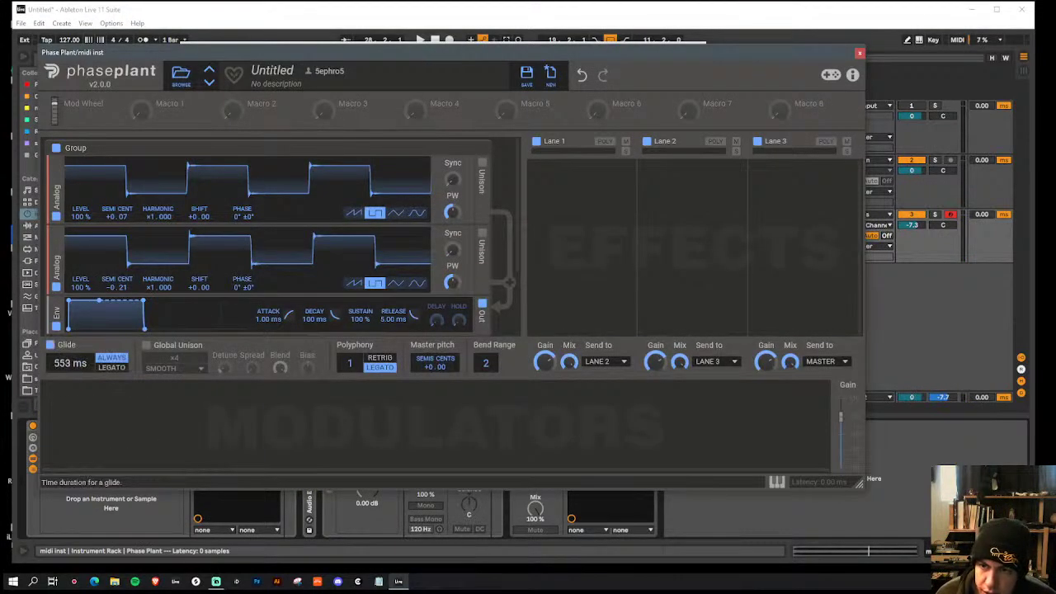
{"action": "left_click", "coordinate": [112, 367]}
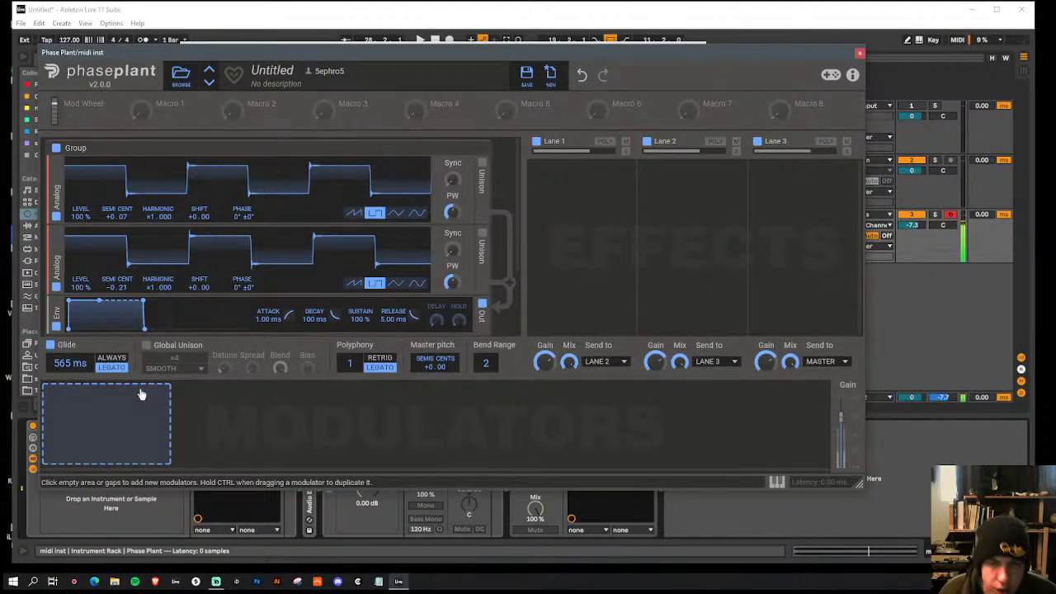
{"action": "left_click", "coordinate": [860, 53]}
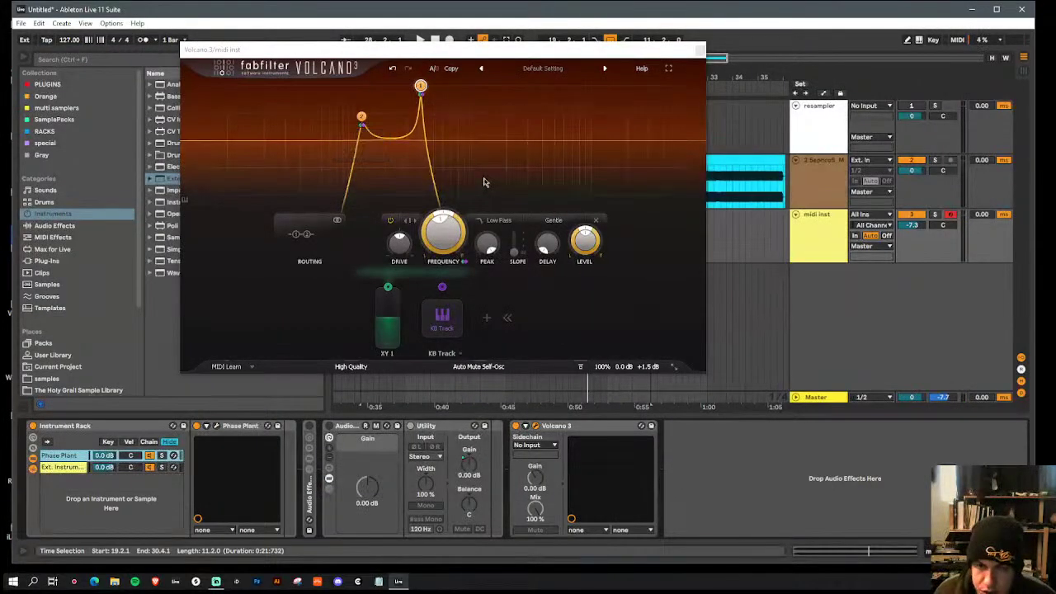
Step: Expand the KB Track modulator in Volcano 3 and review its curve options, keeping Linear
{"action": "left_click", "coordinate": [427, 355]}
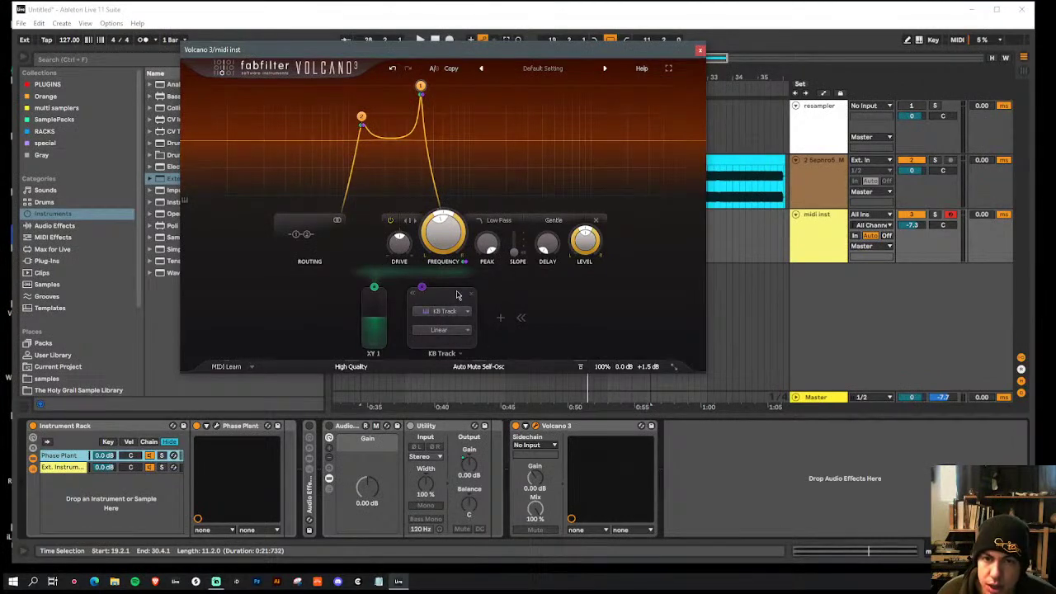
{"action": "left_click", "coordinate": [454, 331]}
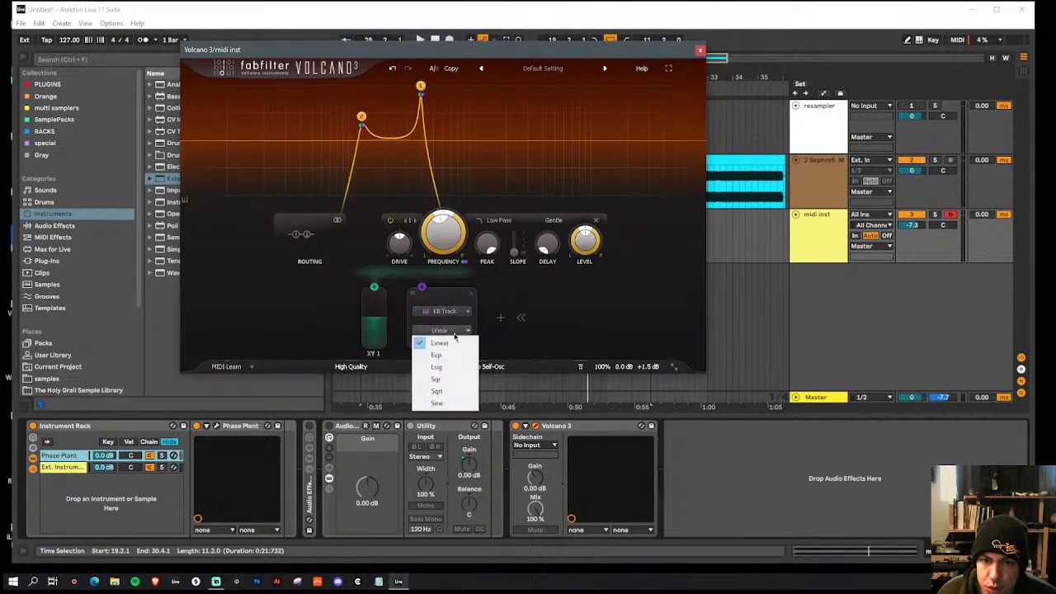
{"action": "left_click", "coordinate": [453, 301]}
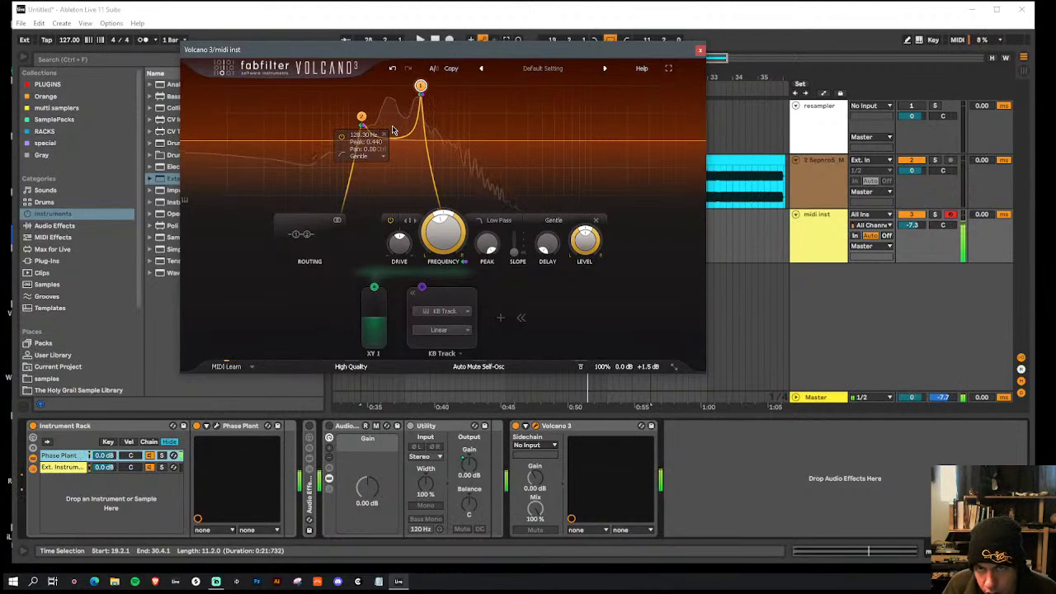
Step: Raise the low-pass filter to about 13.9 kHz with a peak of 0.360 and lower the high-pass to about 109 Hz with a peak of 0.200
{"action": "left_click_drag", "start_coordinate": [420, 87], "coordinate": [609, 121]}
{"action": "left_click_drag", "start_coordinate": [360, 117], "coordinate": [353, 131]}
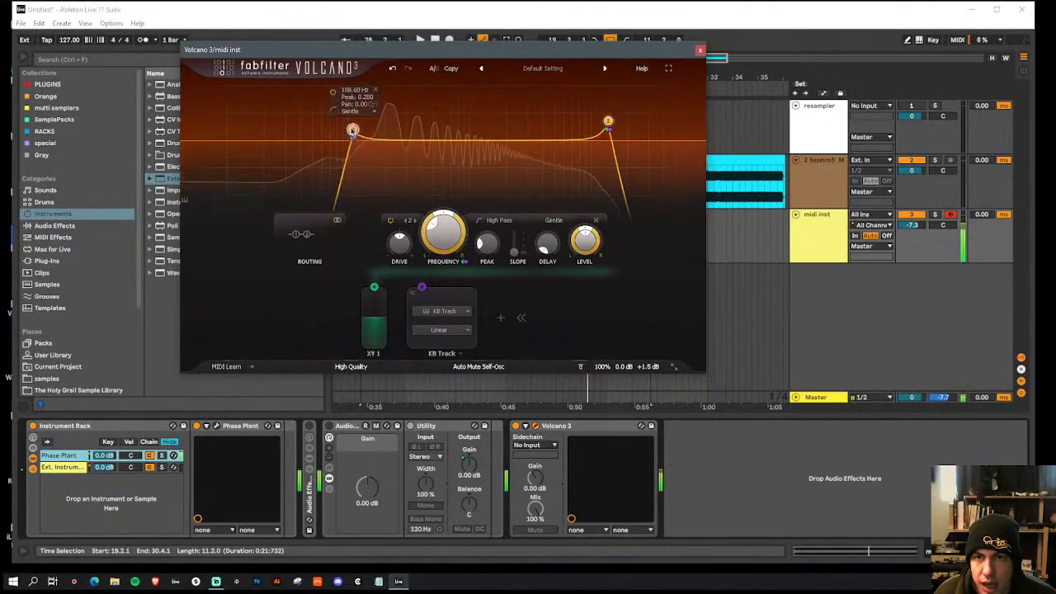
{"action": "left_click", "coordinate": [699, 50]}
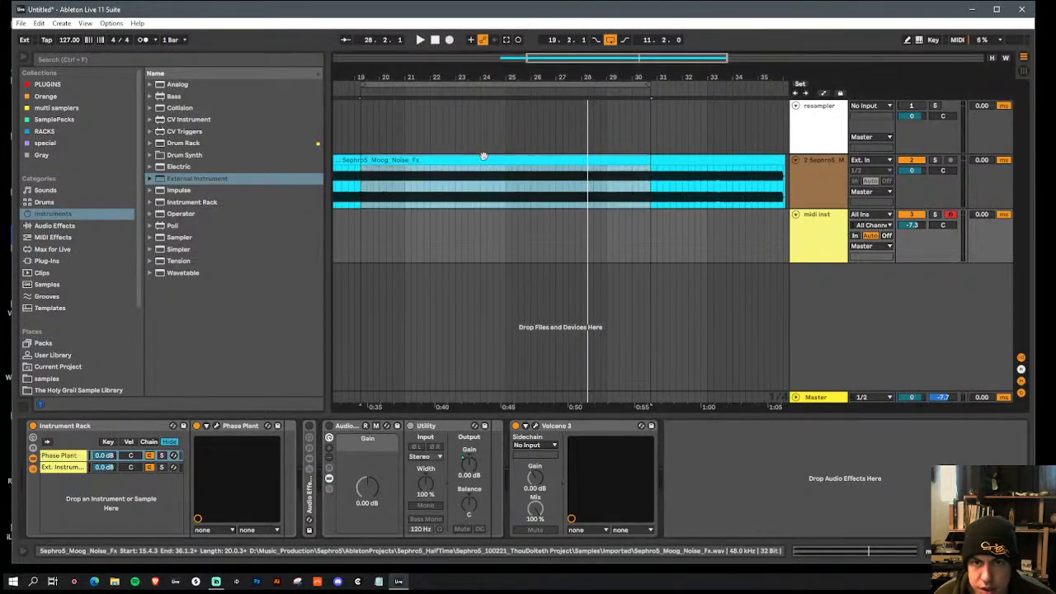
Step: Replace Phase Plant with the Moog noise clip from the arrangement and convert the resulting Simpler to Sampler
{"action": "left_click_drag", "start_coordinate": [484, 156], "coordinate": [220, 462]}
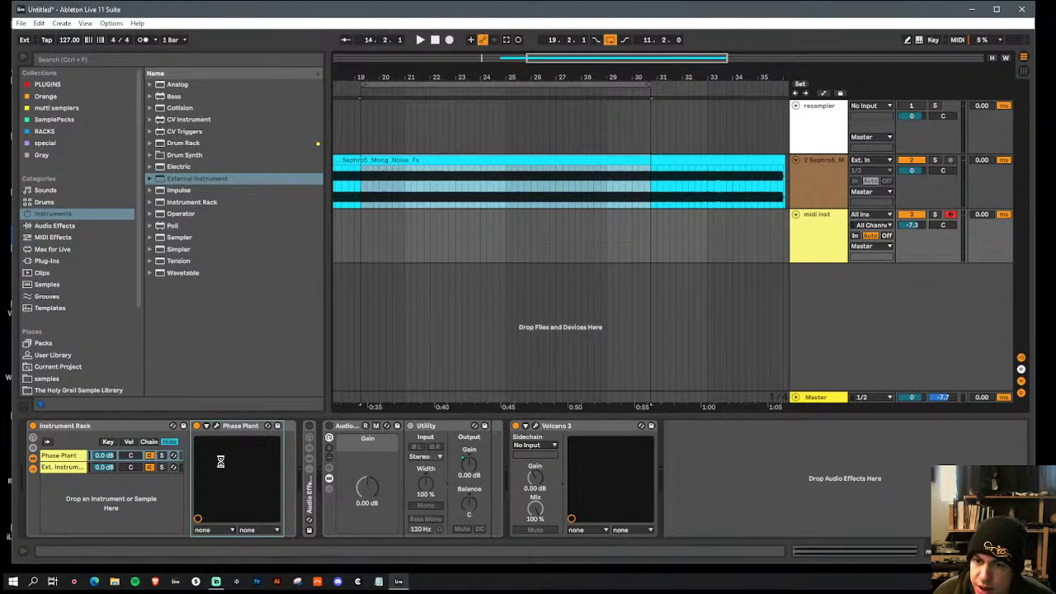
{"action": "right_click", "coordinate": [341, 426]}
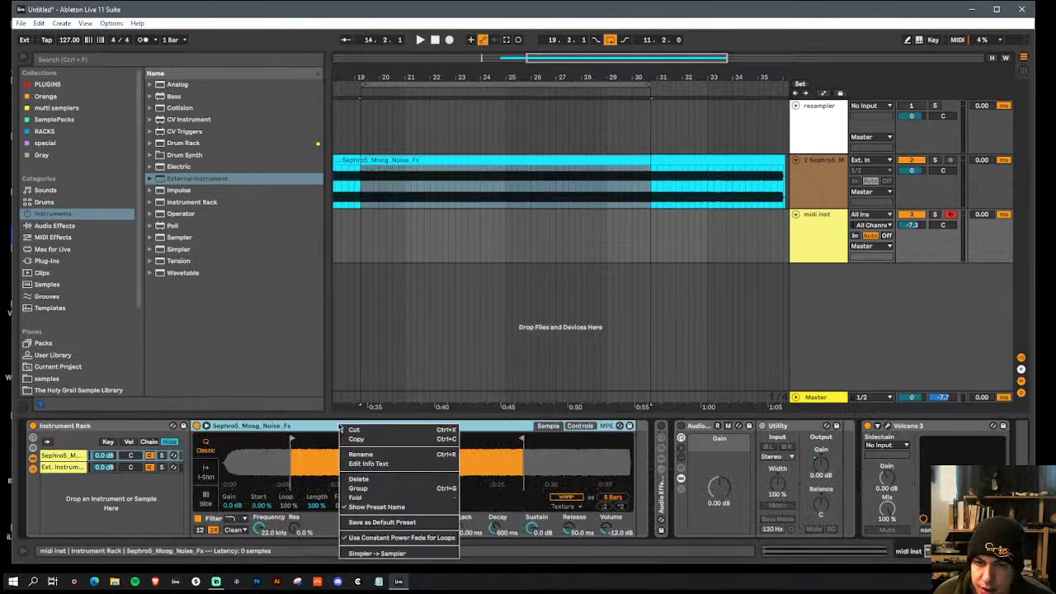
{"action": "left_click", "coordinate": [392, 553]}
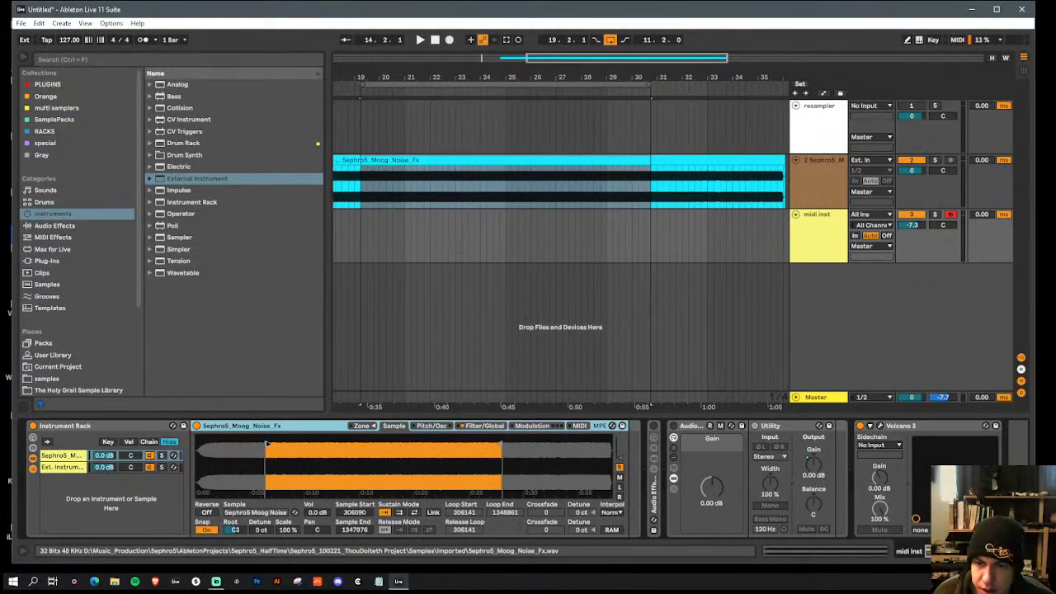
Step: Set the sample start to 204286 and end to 1833128, with snap off and key scaling at 0 %
{"action": "left_click_drag", "start_coordinate": [267, 444], "coordinate": [199, 446]}
{"action": "left_click_drag", "start_coordinate": [498, 444], "coordinate": [611, 446]}
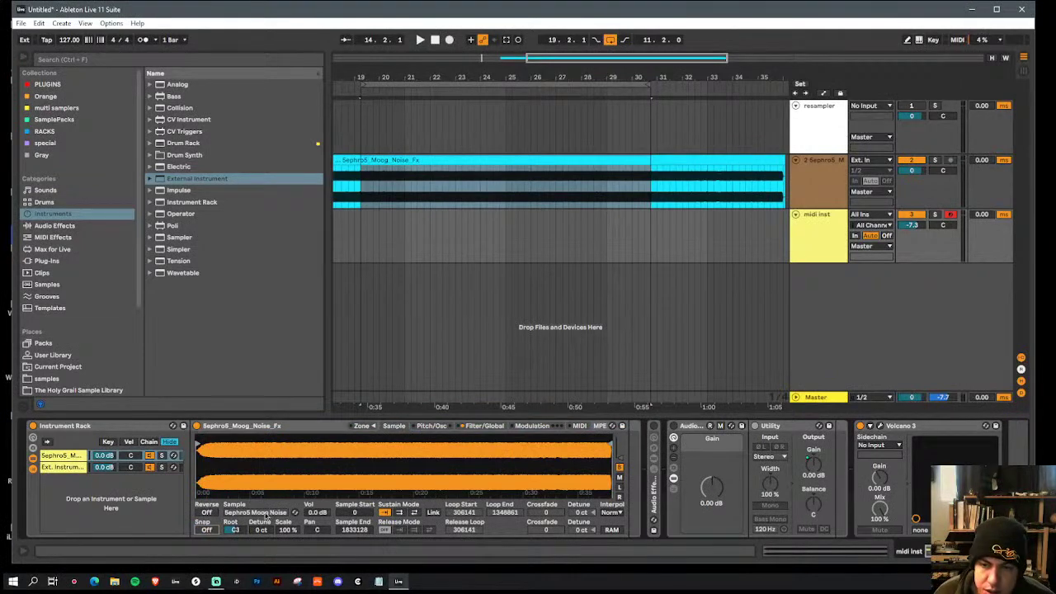
{"action": "left_click_drag", "start_coordinate": [198, 445], "coordinate": [337, 446]}
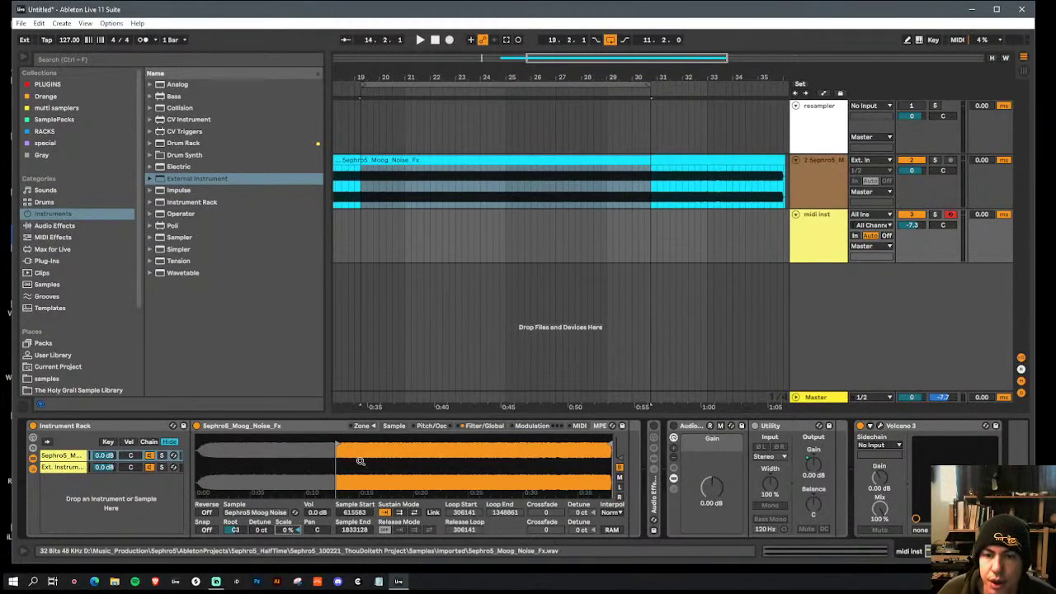
{"action": "left_click_drag", "start_coordinate": [337, 444], "coordinate": [246, 455]}
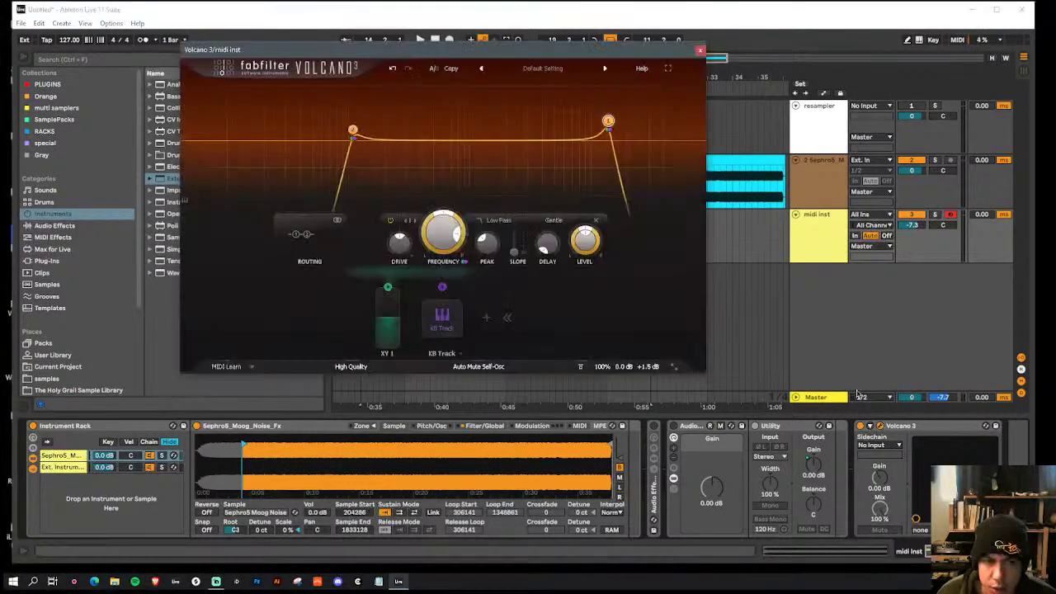
Step: Reopen Volcano 3, raise the low-pass filter's peak to 1.000 and sweep its frequency down past 6.5 kHz into the low mids
{"action": "left_click", "coordinate": [881, 427]}
{"action": "left_click_drag", "start_coordinate": [577, 54], "coordinate": [545, 61]}
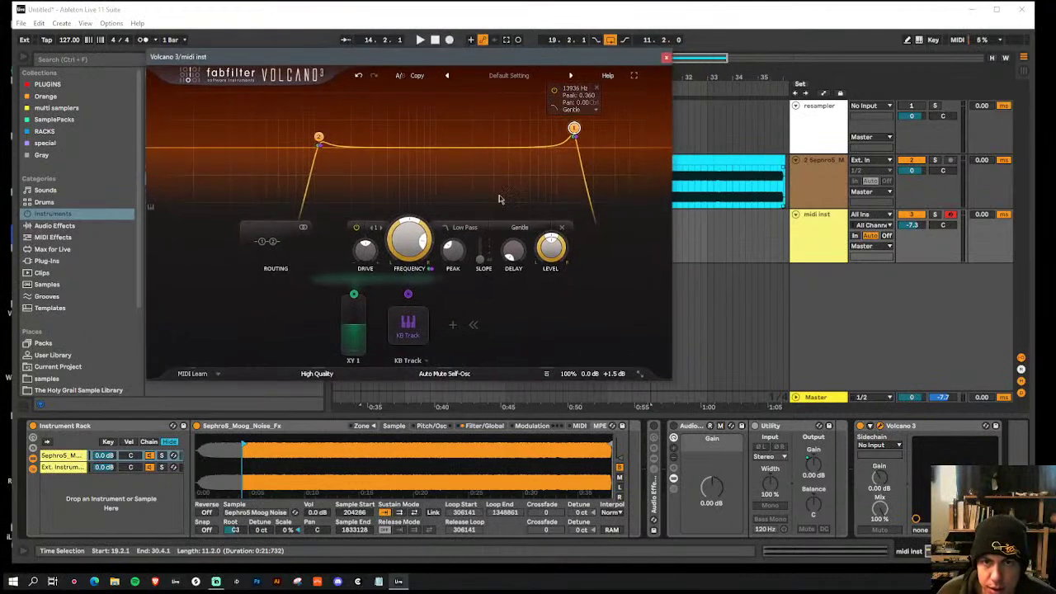
{"action": "left_click_drag", "start_coordinate": [578, 130], "coordinate": [534, 92]}
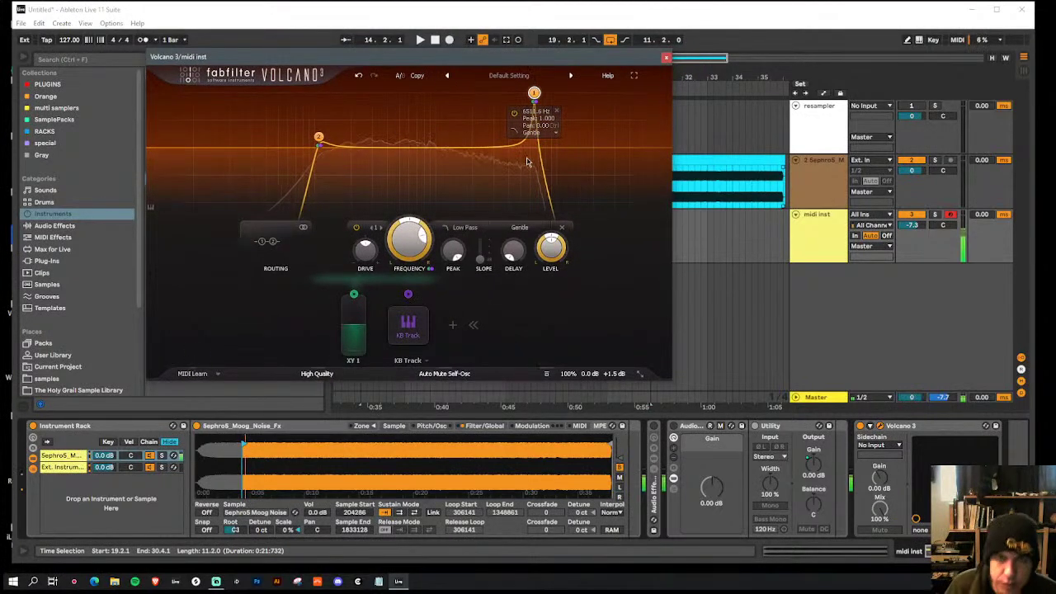
{"action": "left_click_drag", "start_coordinate": [534, 93], "coordinate": [394, 79]}
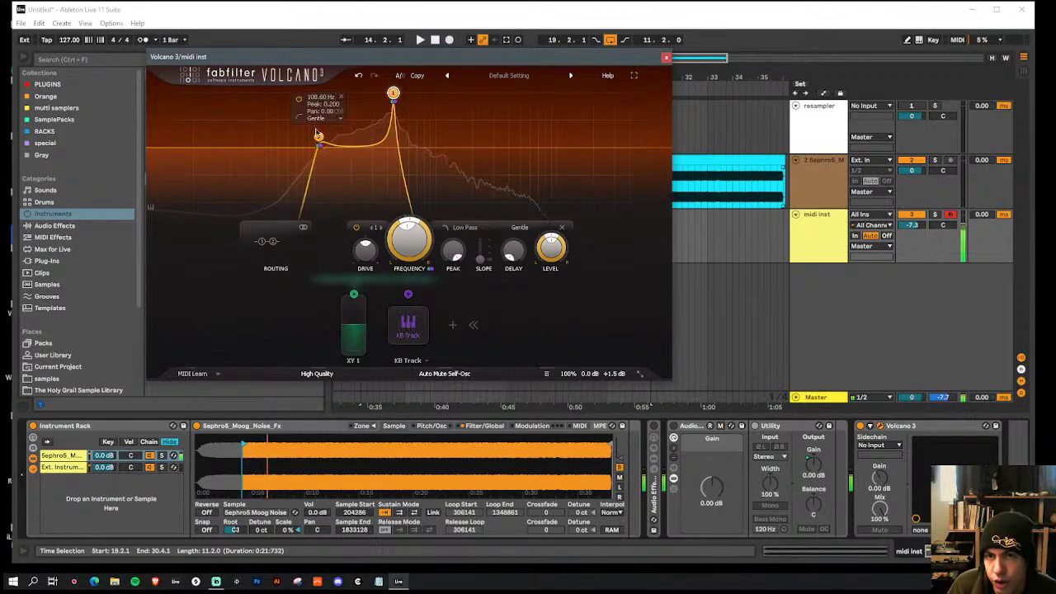
Step: Lower the low-pass filter to about 240 Hz with a peak of 0.910 and flatten the high-pass peak just below it
{"action": "left_click_drag", "start_coordinate": [318, 136], "coordinate": [278, 130]}
{"action": "left_click_drag", "start_coordinate": [392, 94], "coordinate": [358, 98]}
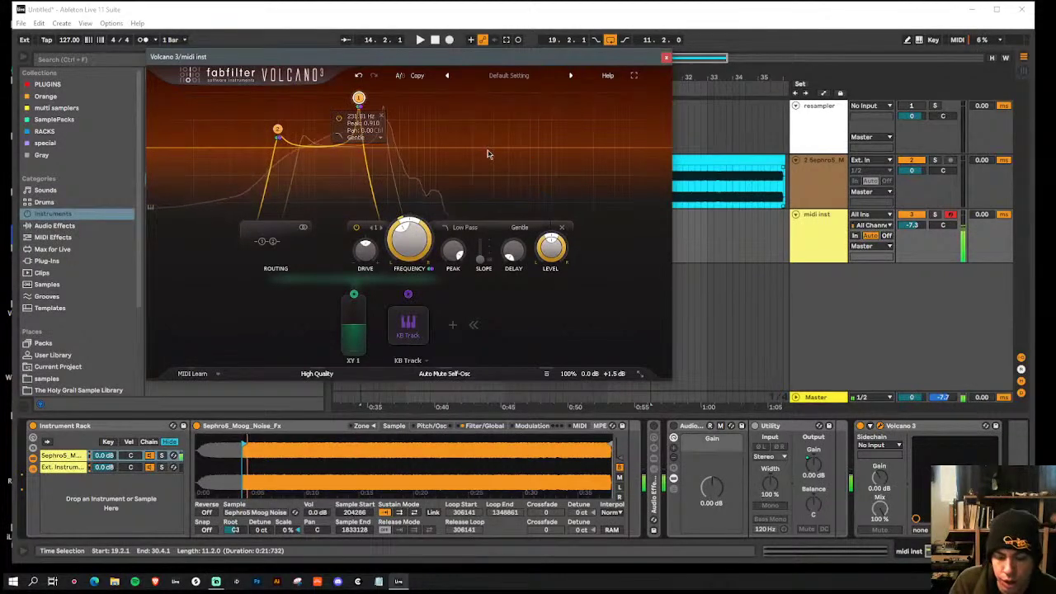
{"action": "left_click_drag", "start_coordinate": [278, 132], "coordinate": [312, 158]}
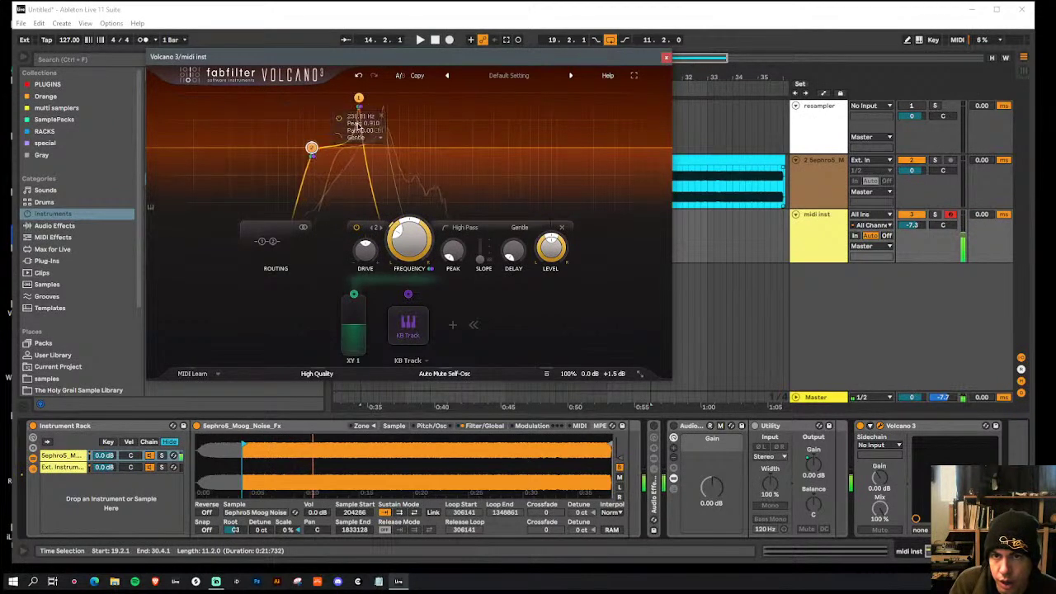
Step: Search the plug-ins for "vint" and add ValhallaVintageVerb after Volcano 3 on the midi inst track
{"action": "left_click", "coordinate": [666, 57]}
{"action": "left_click", "coordinate": [245, 61]}
{"action": "type", "text": "vint"}
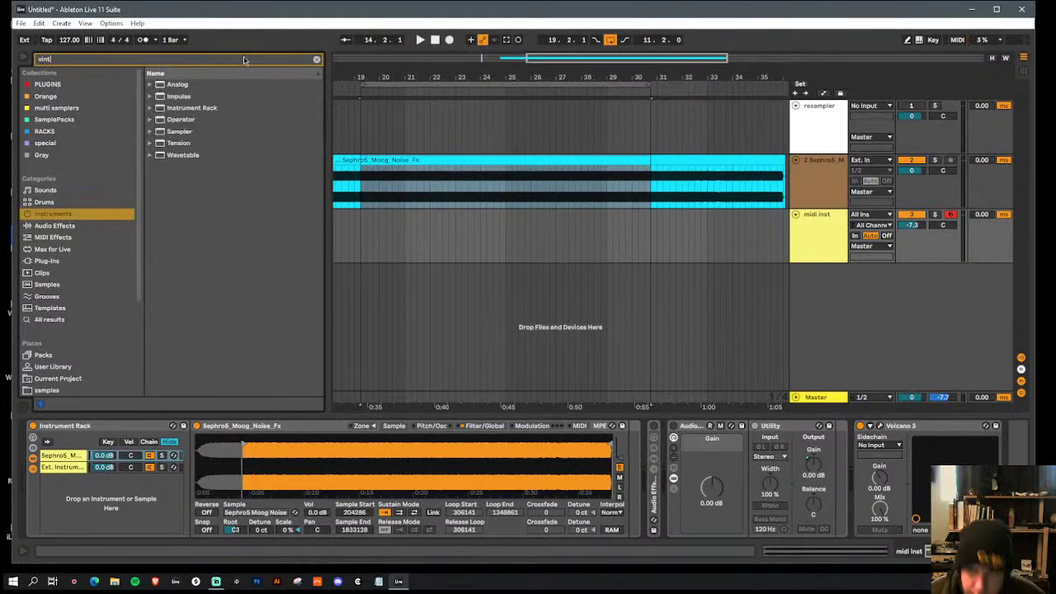
{"action": "left_click", "coordinate": [73, 261]}
{"action": "left_click", "coordinate": [165, 97]}
{"action": "double_click", "coordinate": [183, 109]}
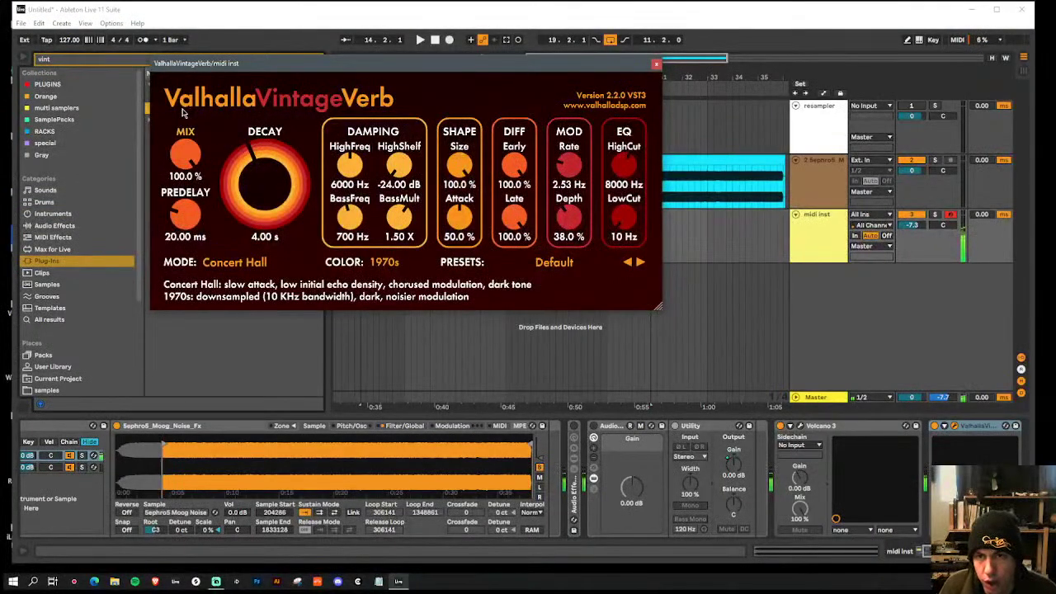
Step: Add a bell filter with a full peak between Volcano 3's two filters and narrow the low-pass and high-pass around it, without resonance
{"action": "left_click", "coordinate": [800, 426]}
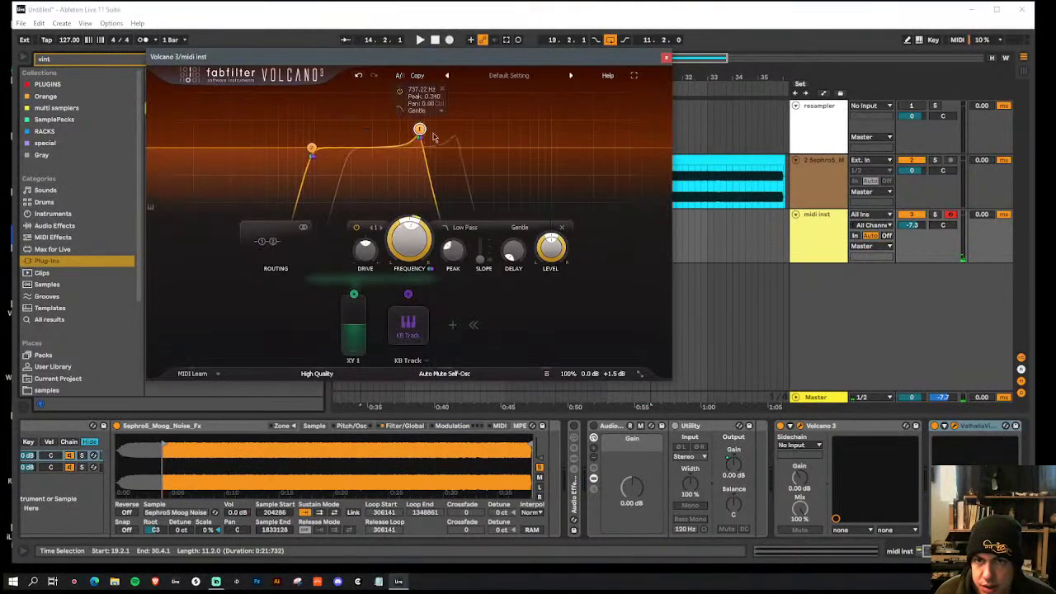
{"action": "left_click_drag", "start_coordinate": [439, 155], "coordinate": [361, 62]}
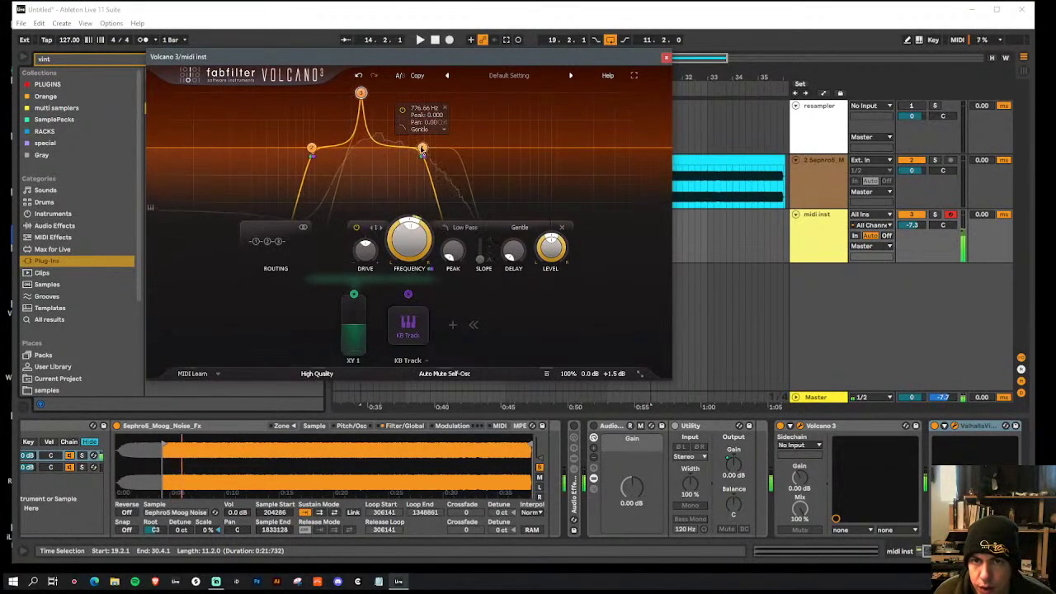
{"action": "left_click_drag", "start_coordinate": [423, 150], "coordinate": [381, 151]}
{"action": "left_click_drag", "start_coordinate": [314, 155], "coordinate": [383, 151]}
Step: Shift the bell filter slightly higher, set its style to Smooth and modulate its frequency with KB Track at 1.000
{"action": "left_click_drag", "start_coordinate": [362, 94], "coordinate": [377, 30]}
{"action": "left_click", "coordinate": [522, 228]}
{"action": "left_click", "coordinate": [534, 254]}
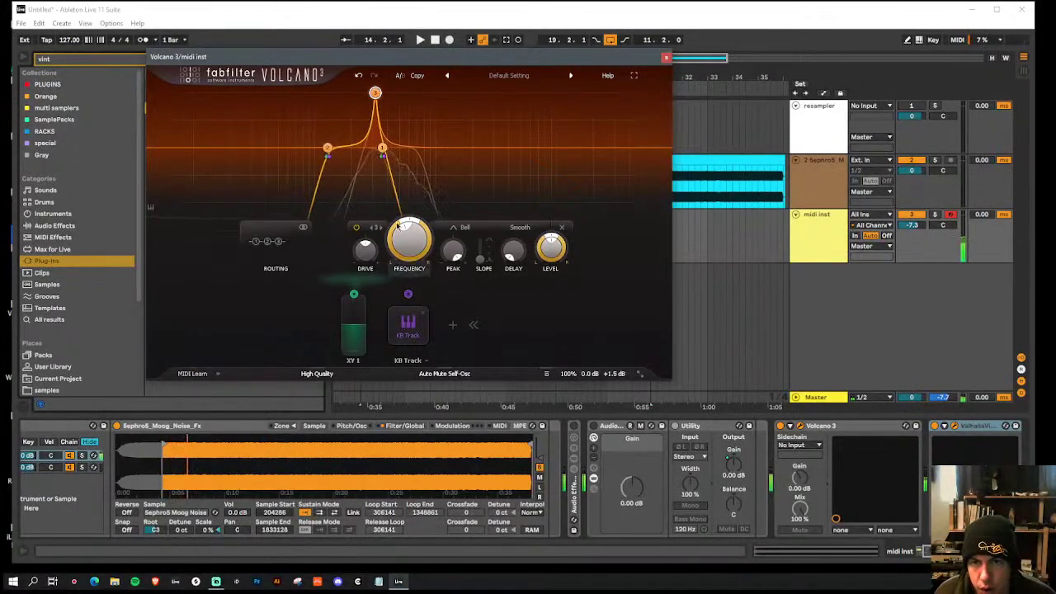
{"action": "left_click_drag", "start_coordinate": [406, 299], "coordinate": [378, 96]}
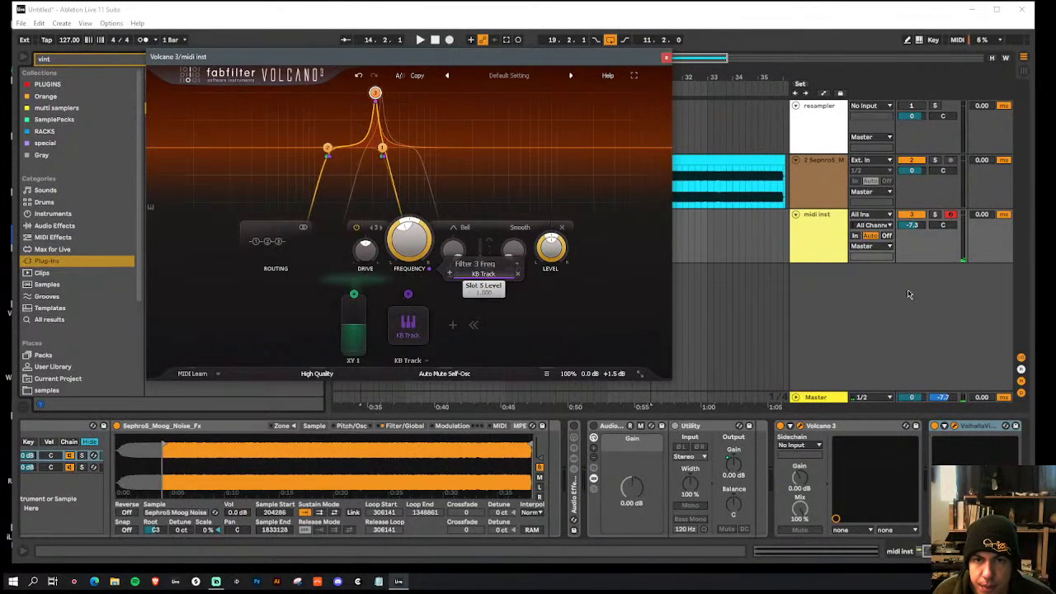
Step: Move the bell to about 612 Hz and bring the low-pass to about 584 Hz with a 0.070 peak, with the high-pass just below
{"action": "left_click_drag", "start_coordinate": [383, 150], "coordinate": [475, 150]}
{"action": "left_click_drag", "start_coordinate": [328, 150], "coordinate": [357, 152]}
{"action": "left_click_drag", "start_coordinate": [376, 93], "coordinate": [410, 63]}
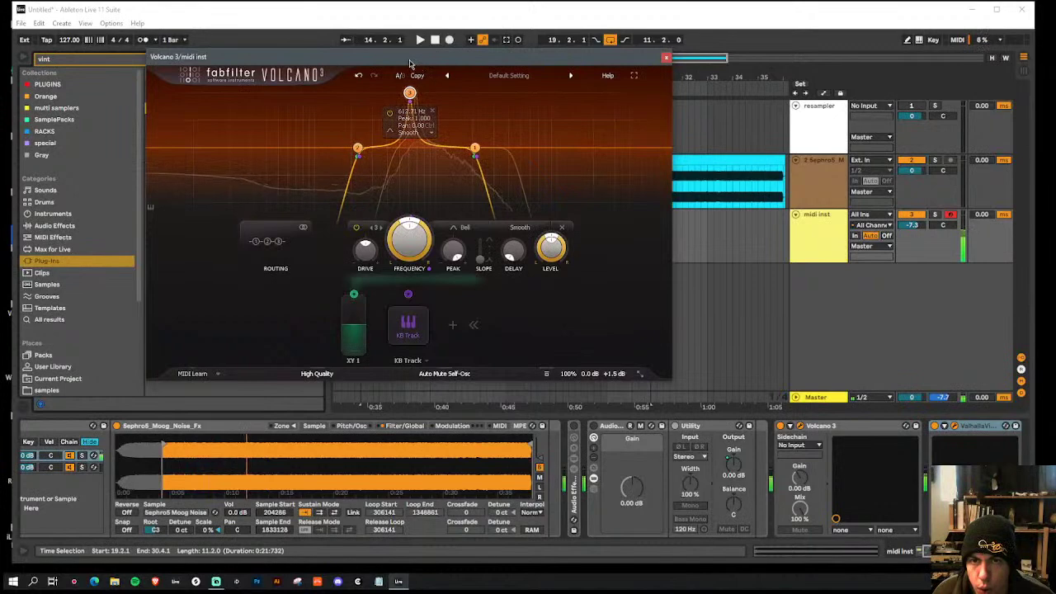
{"action": "left_click_drag", "start_coordinate": [476, 154], "coordinate": [403, 145]}
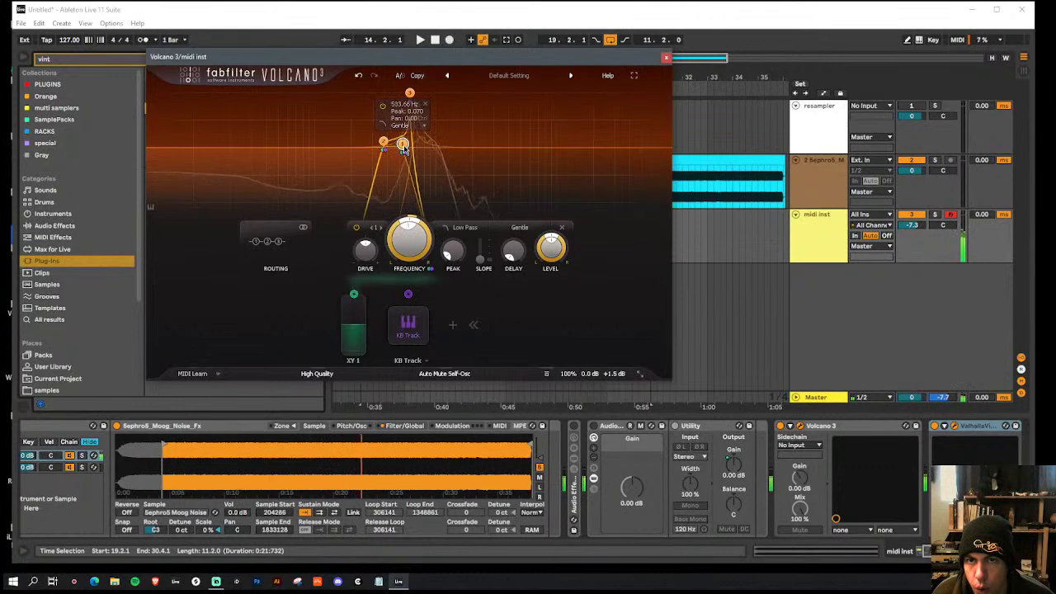
Step: Set ValhallaVintageVerb's mix to 24.4 % and its decay to 0.88 s
{"action": "left_click", "coordinate": [955, 425]}
{"action": "mouse_move", "coordinate": [175, 163]}
{"action": "left_mouse_down"}
{"action": "mouse_move", "coordinate": [176, 194]}
{"action": "mouse_move", "coordinate": [184, 158]}
{"action": "left_mouse_up"}
{"action": "left_click_drag", "start_coordinate": [264, 173], "coordinate": [273, 205]}
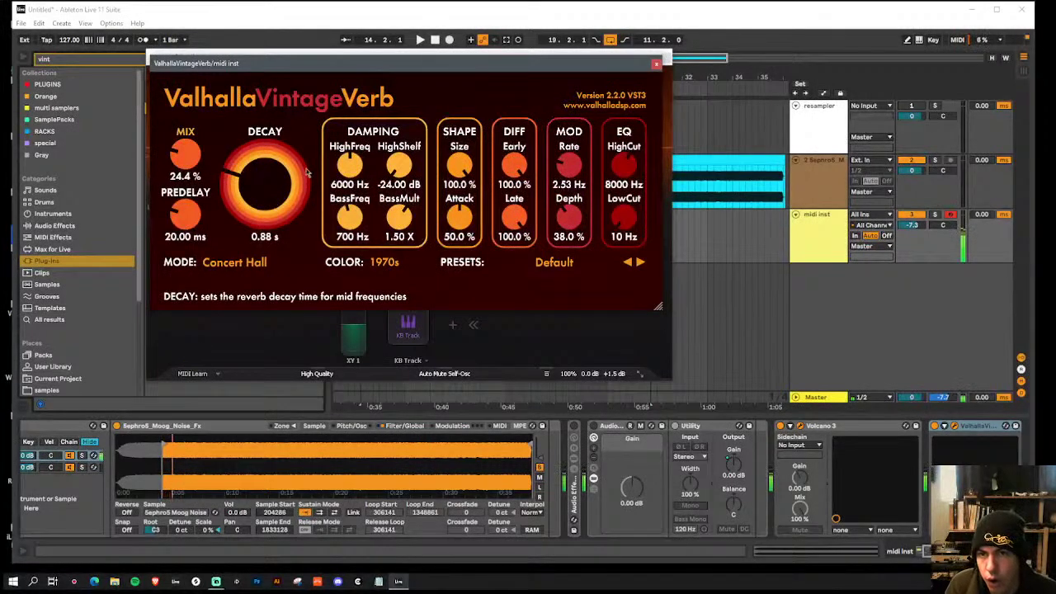
{"action": "left_click", "coordinate": [656, 64]}
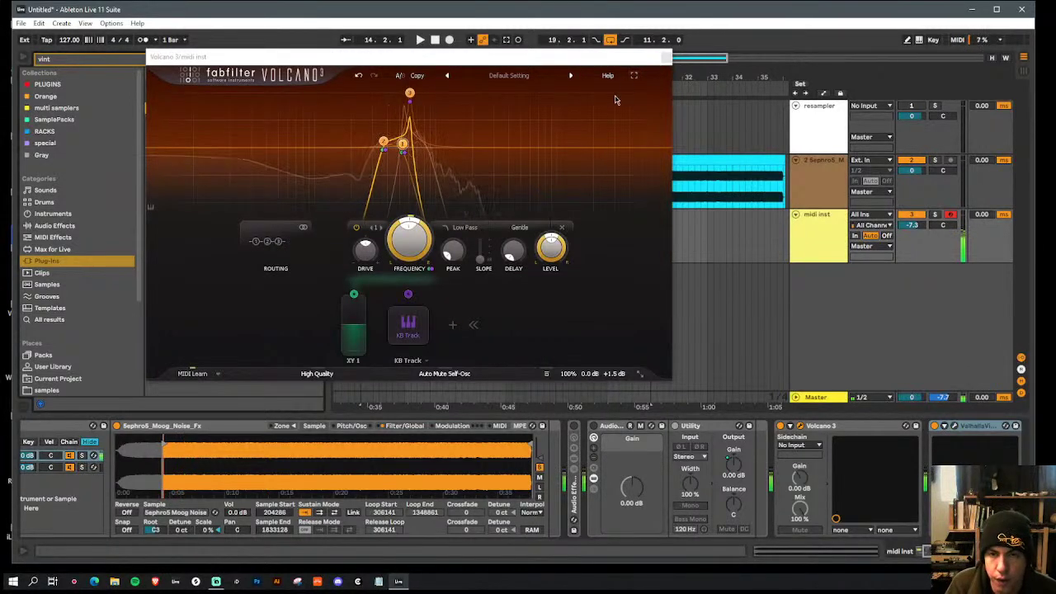
Step: Set the low-pass filter's style to Classic and the bell's to Clean, lowering the bell to about 564 Hz
{"action": "left_click", "coordinate": [520, 228]}
{"action": "left_click", "coordinate": [521, 245]}
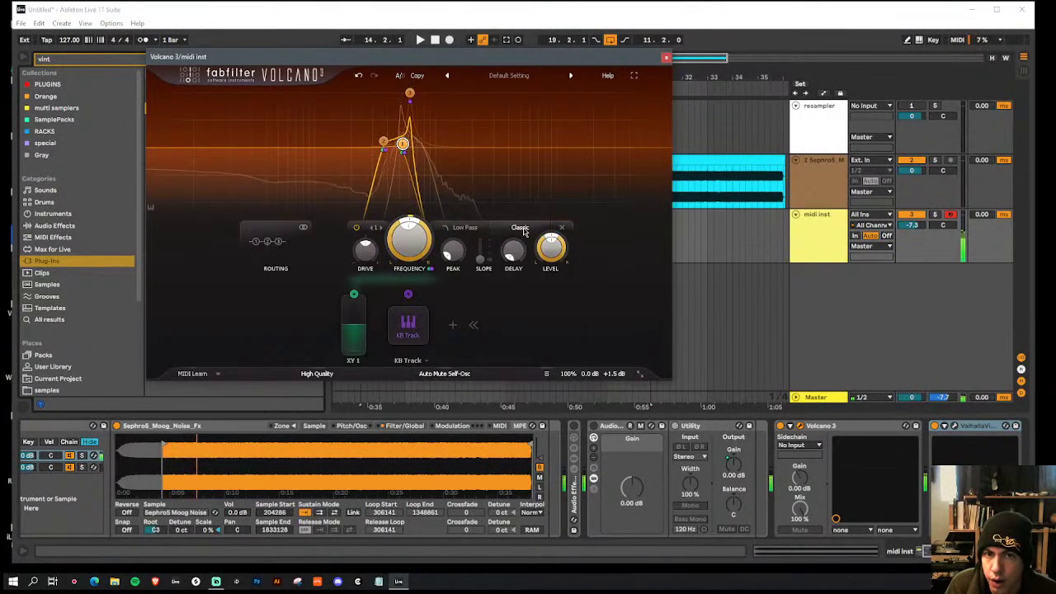
{"action": "left_click", "coordinate": [410, 93]}
{"action": "left_click", "coordinate": [521, 228]}
{"action": "left_click", "coordinate": [541, 363]}
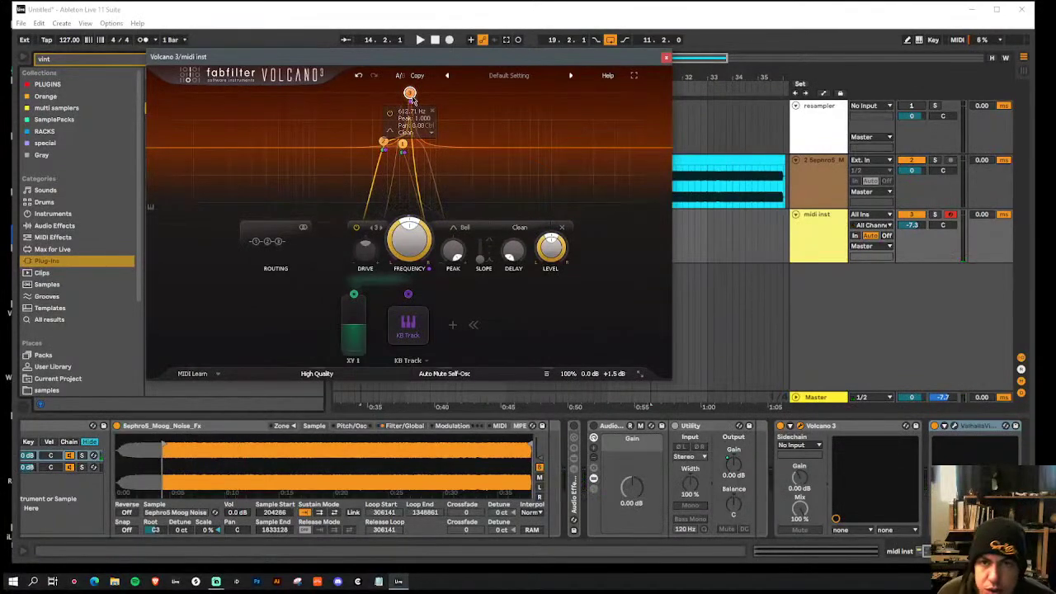
{"action": "left_click_drag", "start_coordinate": [410, 89], "coordinate": [387, 80]}
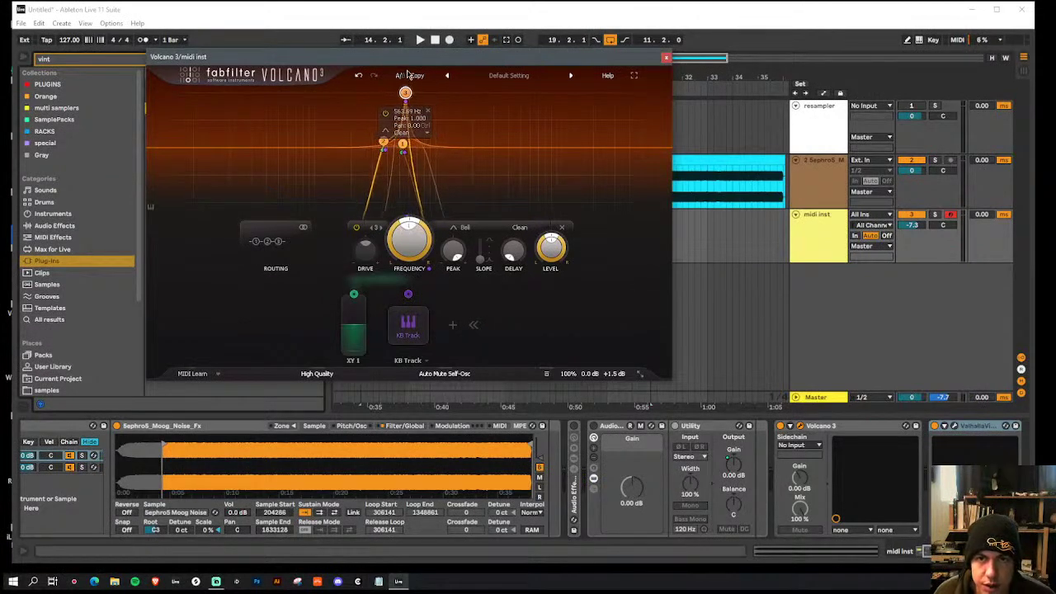
Step: Raise the bell to about 687 Hz with a 0.940 peak, shift the low-pass slightly higher and set the high-pass to about 360 Hz
{"action": "left_click_drag", "start_coordinate": [407, 94], "coordinate": [405, 98]}
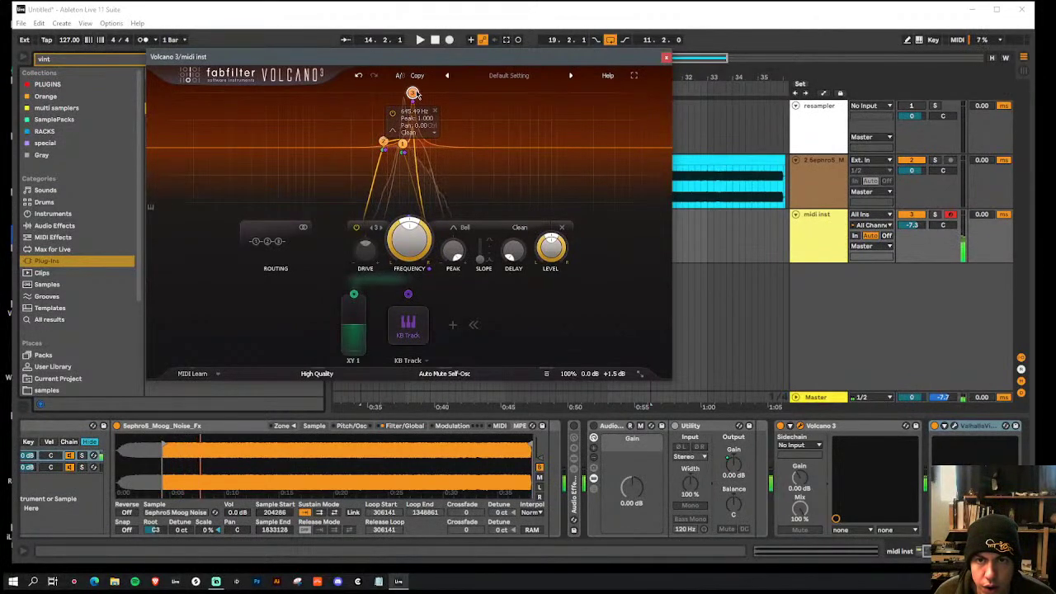
{"action": "mouse_move", "coordinate": [404, 147]}
{"action": "left_mouse_down"}
{"action": "mouse_move", "coordinate": [421, 153]}
{"action": "mouse_move", "coordinate": [384, 143]}
{"action": "mouse_move", "coordinate": [391, 148]}
{"action": "left_mouse_up"}
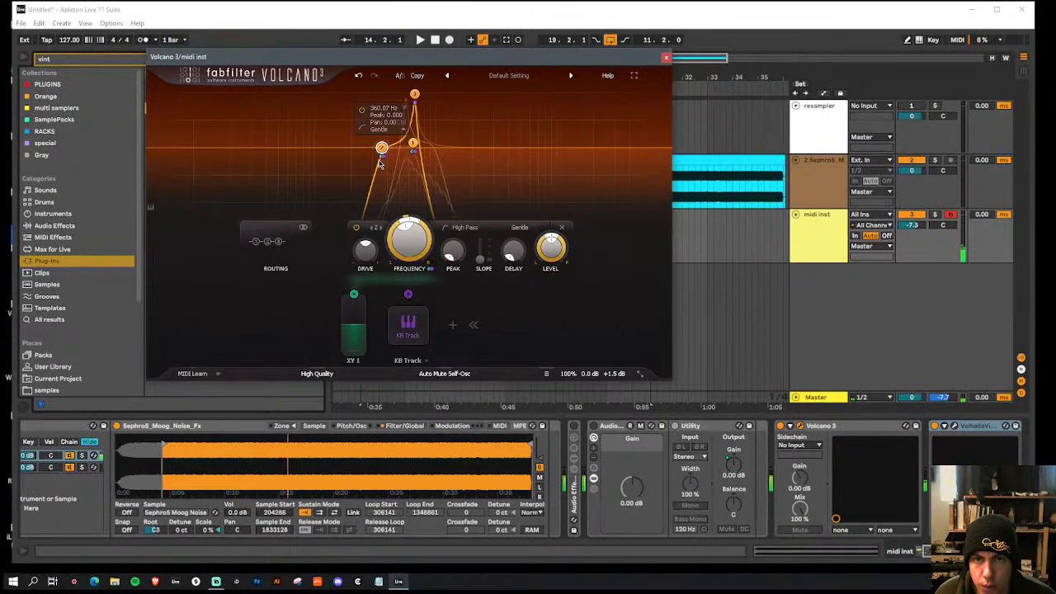
{"action": "left_click_drag", "start_coordinate": [414, 93], "coordinate": [415, 94]}
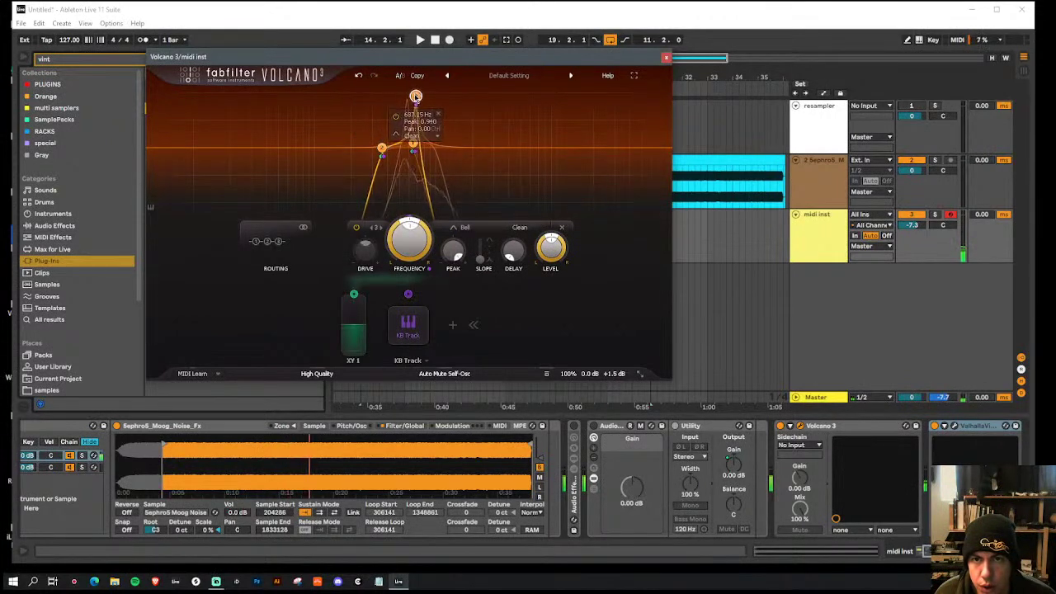
Step: Widen the pass band by raising the low-pass and lowering the high-pass to about 281 Hz, with the bell raised to full peak between them
{"action": "left_click_drag", "start_coordinate": [414, 145], "coordinate": [457, 187]}
{"action": "left_click_drag", "start_coordinate": [381, 151], "coordinate": [348, 164]}
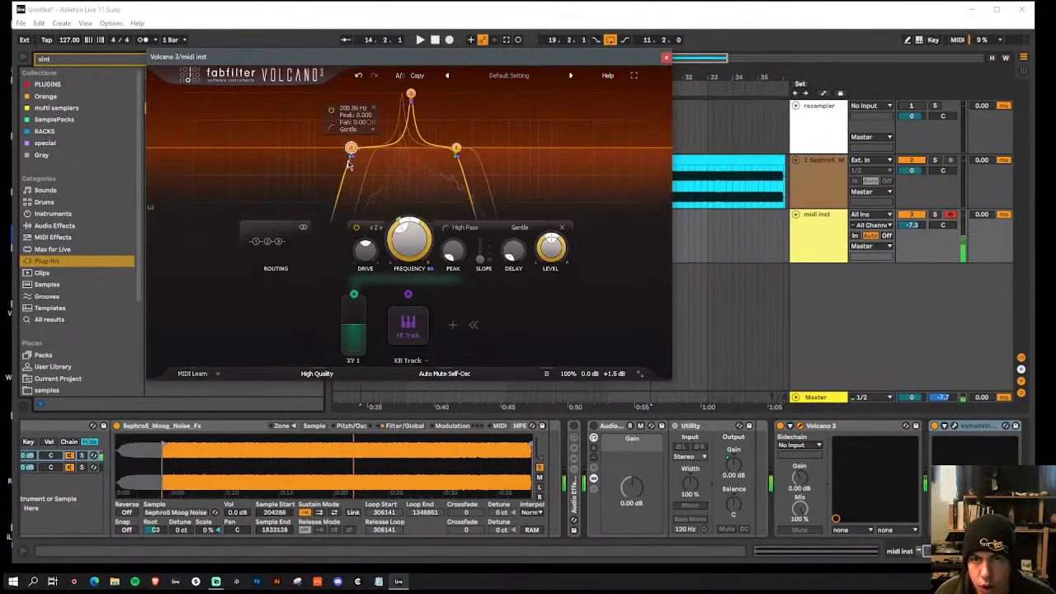
{"action": "left_click", "coordinate": [412, 95]}
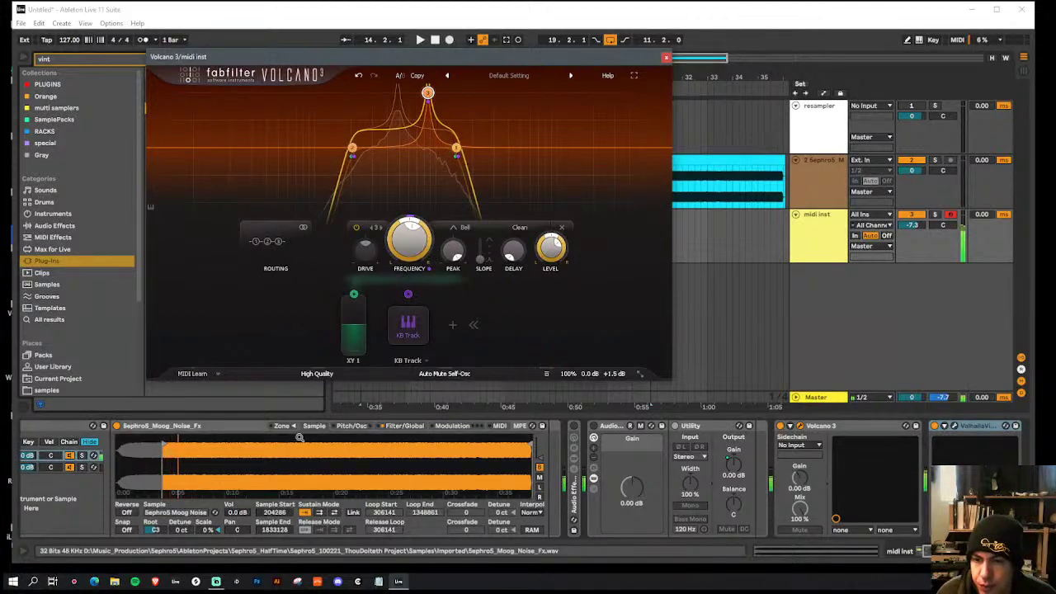
Step: Transpose the Moog noise sample to -28 st in the sampler's pitch settings
{"action": "left_click", "coordinate": [359, 427]}
{"action": "left_click_drag", "start_coordinate": [485, 504], "coordinate": [485, 468]}
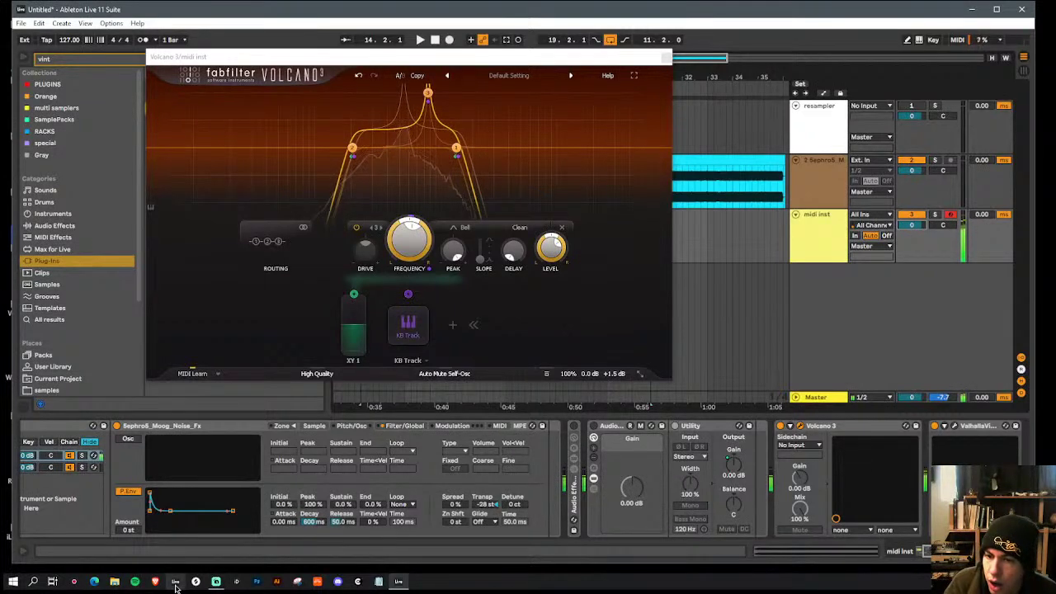
Step: Check the stream's audio mixer levels in Streamlabs Desktop, then return to Ableton Live
{"action": "left_click", "coordinate": [216, 581]}
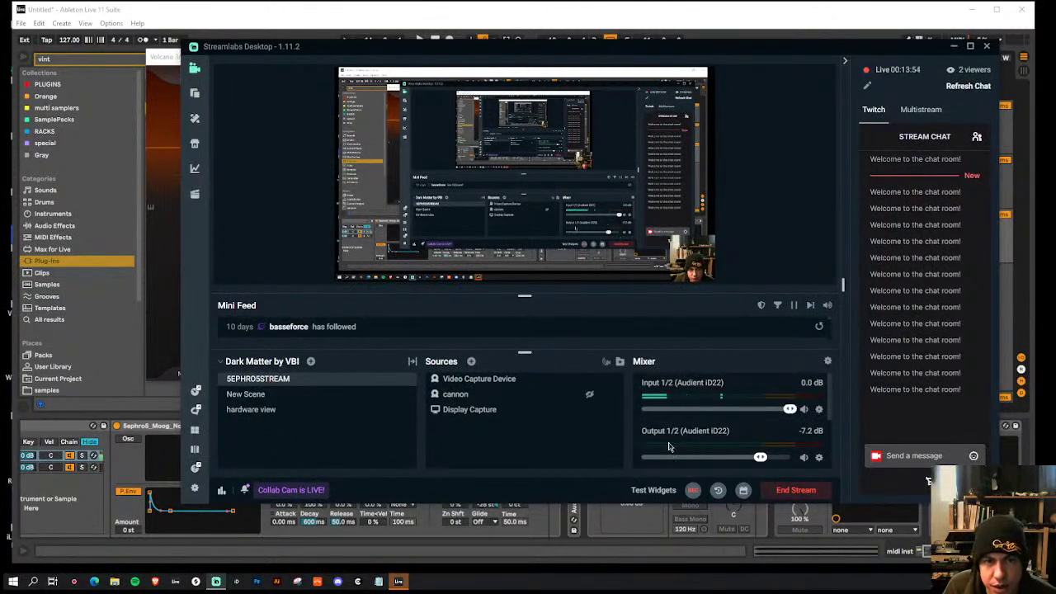
{"action": "left_click", "coordinate": [165, 352]}
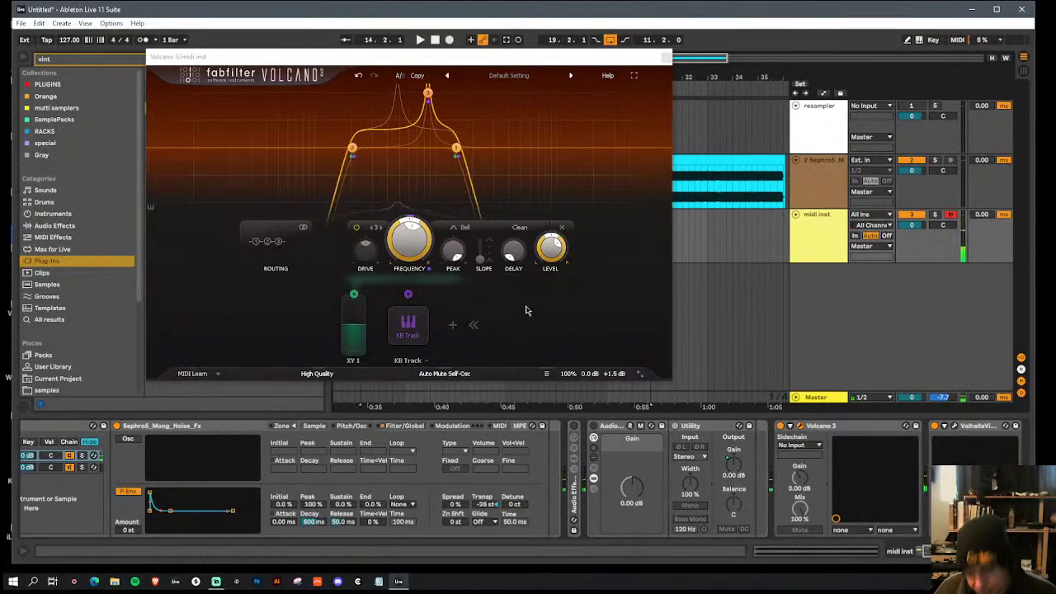
Step: Add an envelope generator to Volcano 3's modulation slots and set its trigger source to MIDI
{"action": "left_click", "coordinate": [453, 327]}
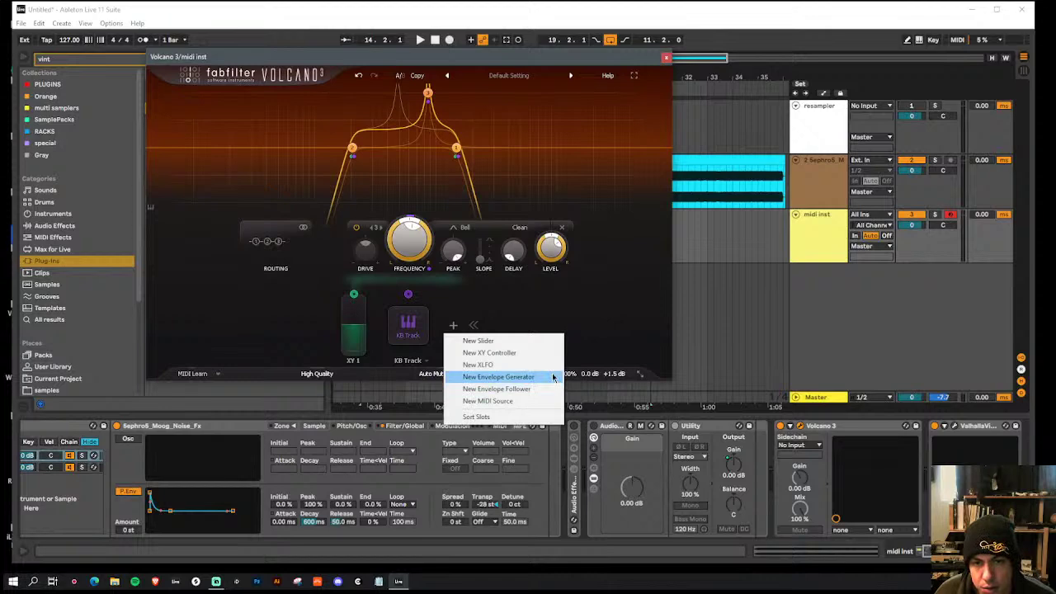
{"action": "left_click", "coordinate": [498, 377]}
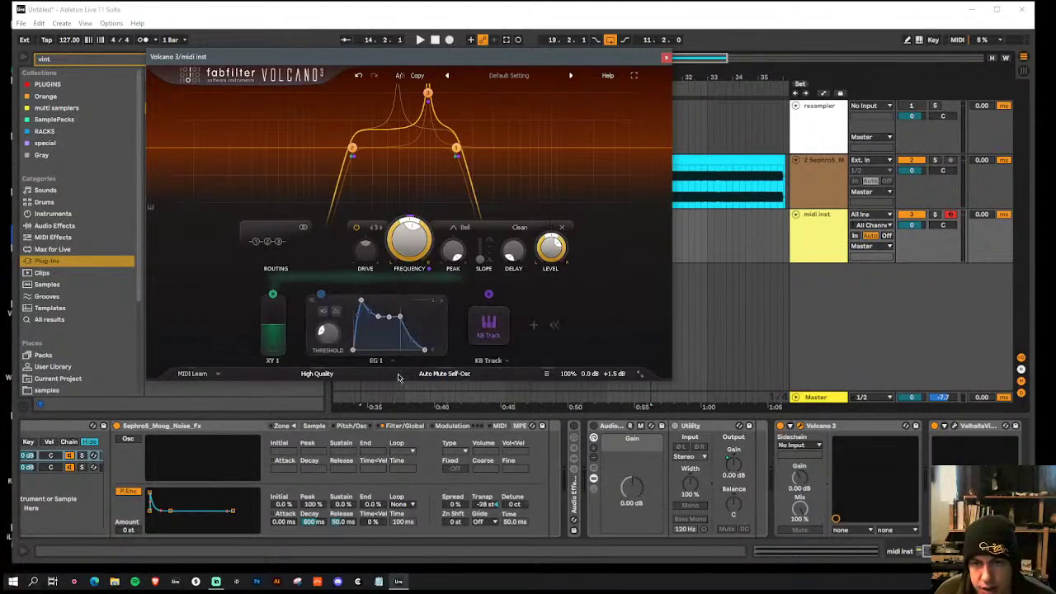
{"action": "left_click", "coordinate": [324, 315]}
{"action": "left_click", "coordinate": [341, 349]}
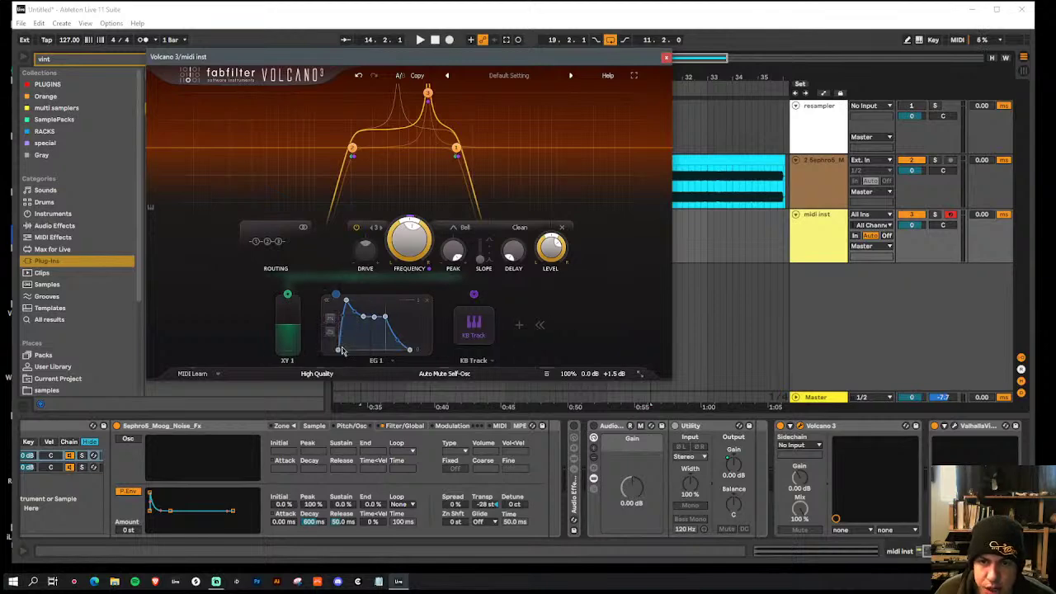
{"action": "left_click", "coordinate": [330, 321]}
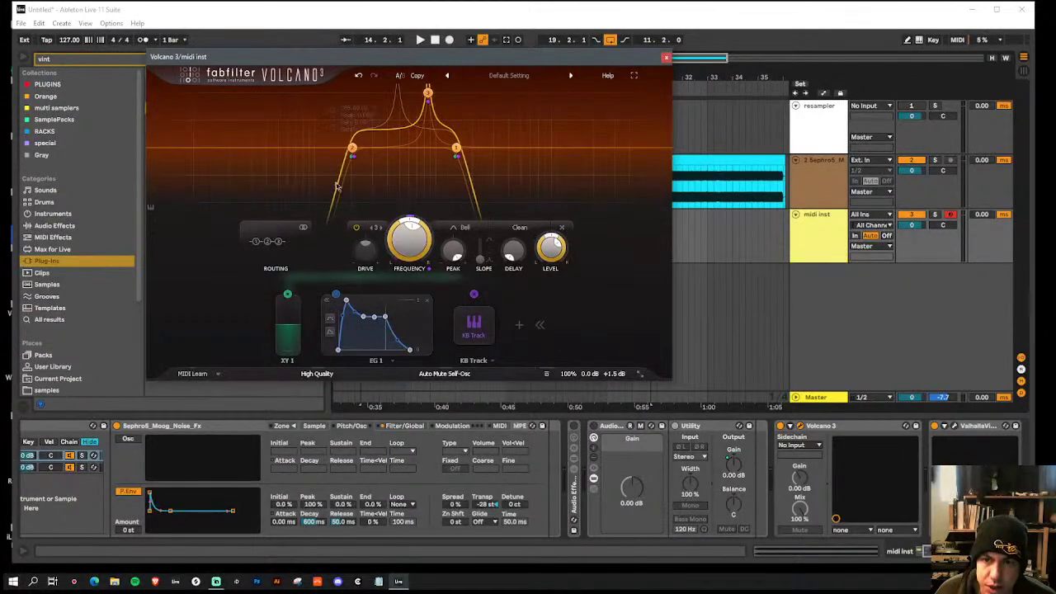
{"action": "left_click", "coordinate": [330, 319]}
{"action": "left_click", "coordinate": [343, 355]}
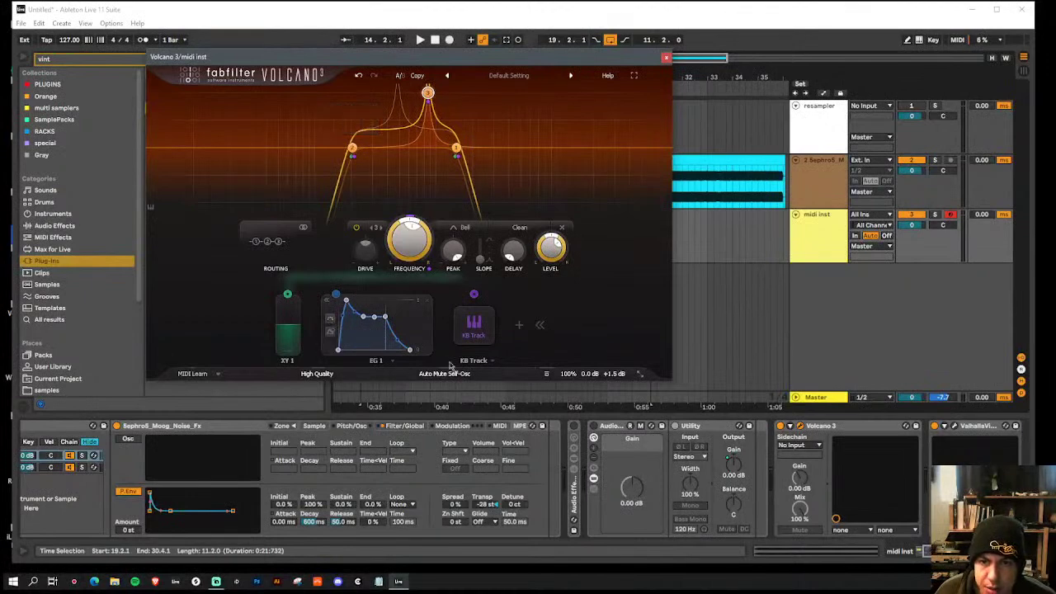
Step: Compare the Instrument Rack's Moog noise and Ext. Instrument chains and examine the Ext. Instrument's MIDI routing to Volcano 3
{"action": "left_click", "coordinate": [115, 440]}
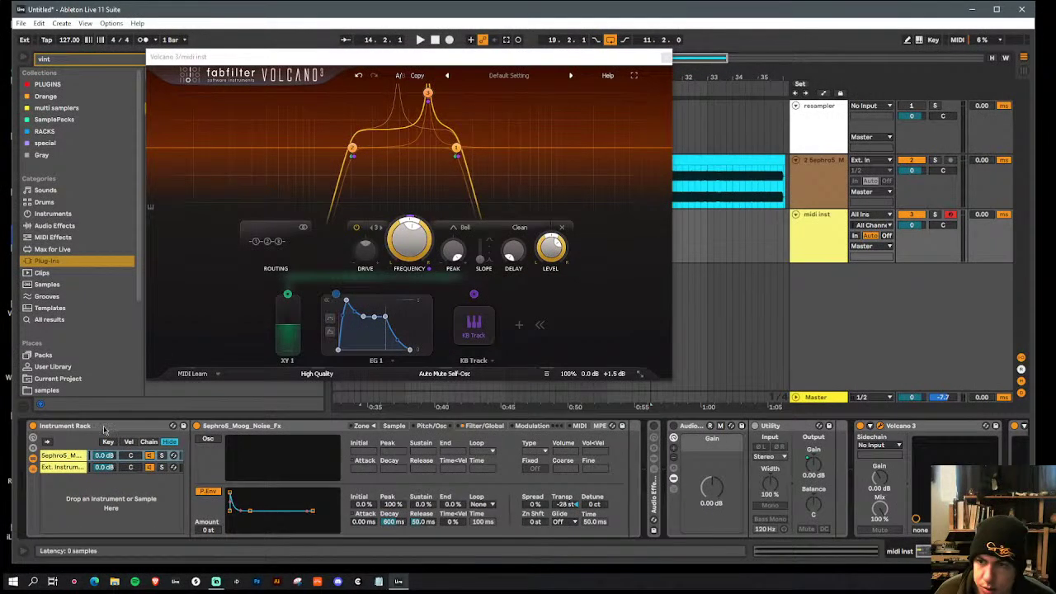
{"action": "left_click", "coordinate": [61, 468]}
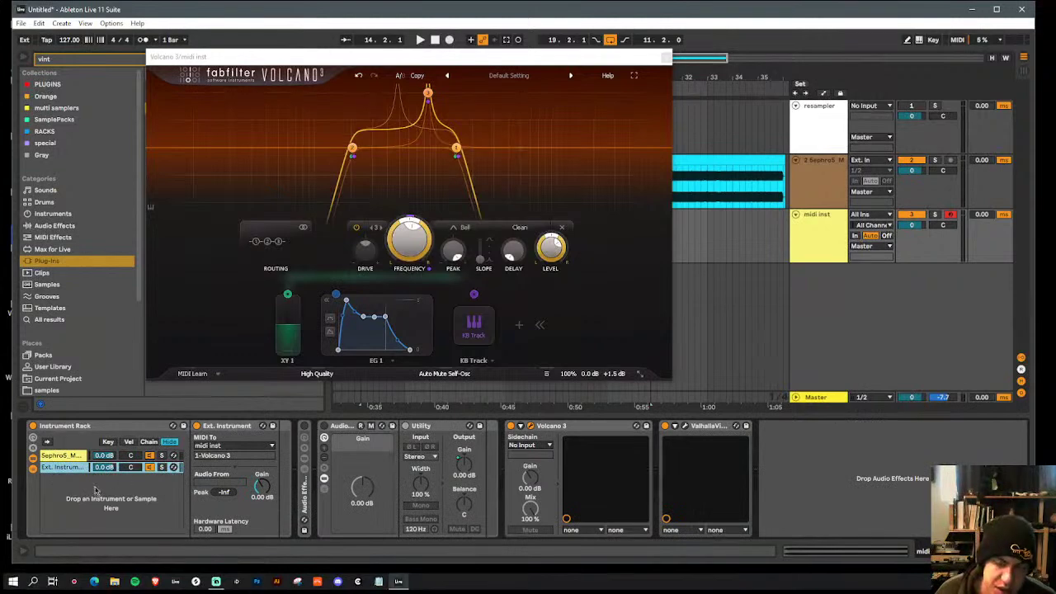
{"action": "left_click", "coordinate": [59, 457]}
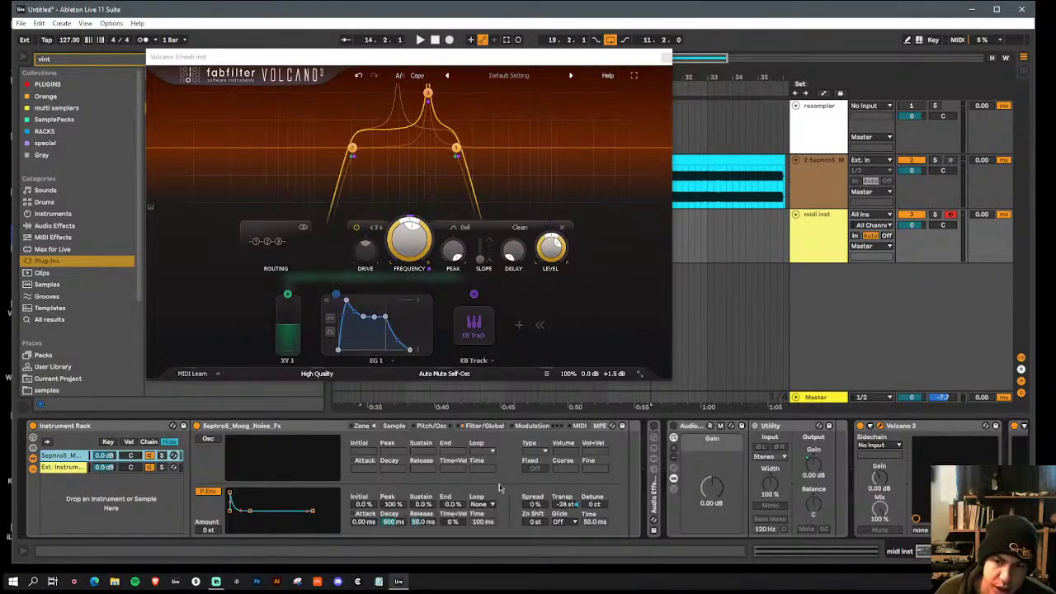
{"action": "left_click", "coordinate": [61, 468]}
{"action": "left_click", "coordinate": [606, 428]}
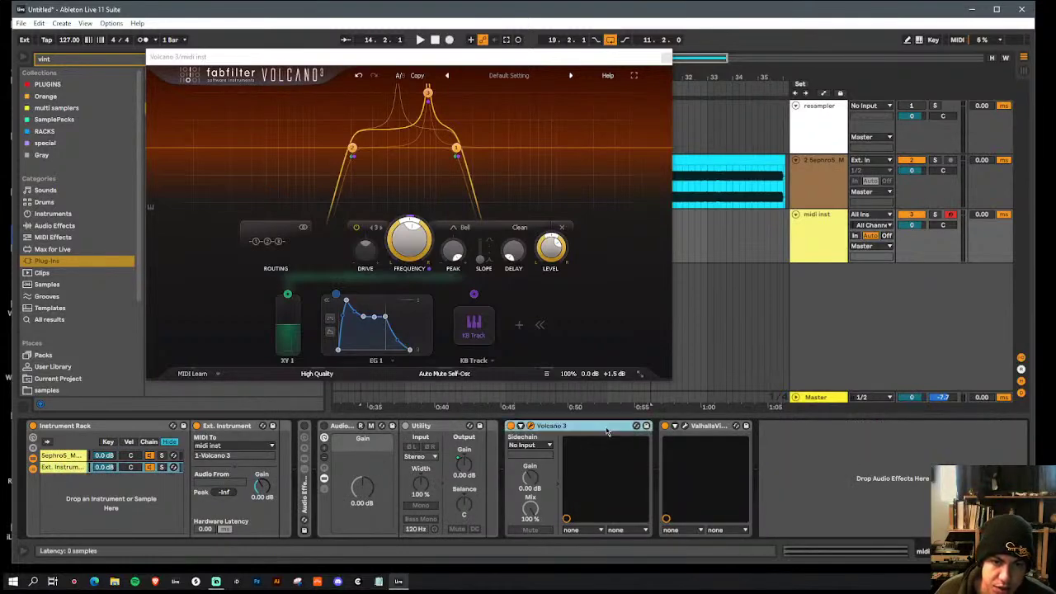
Step: Modulate the low-pass frequency with EG 1 at a base of about 420 Hz, lengthening the envelope's decay and lowering its sustain
{"action": "left_click_drag", "start_coordinate": [385, 316], "coordinate": [404, 317]}
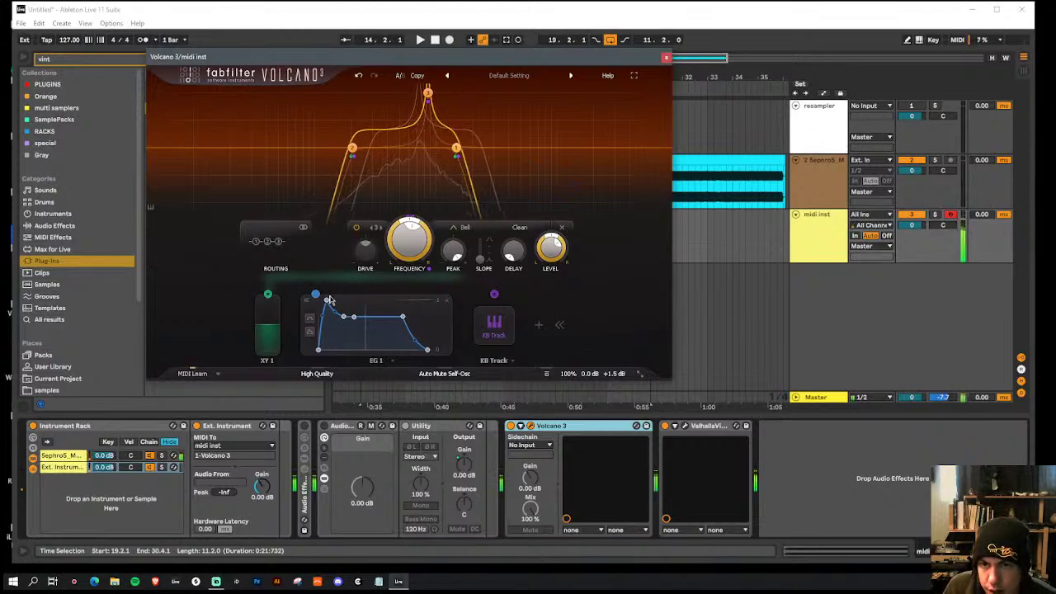
{"action": "left_click_drag", "start_coordinate": [317, 293], "coordinate": [379, 153]}
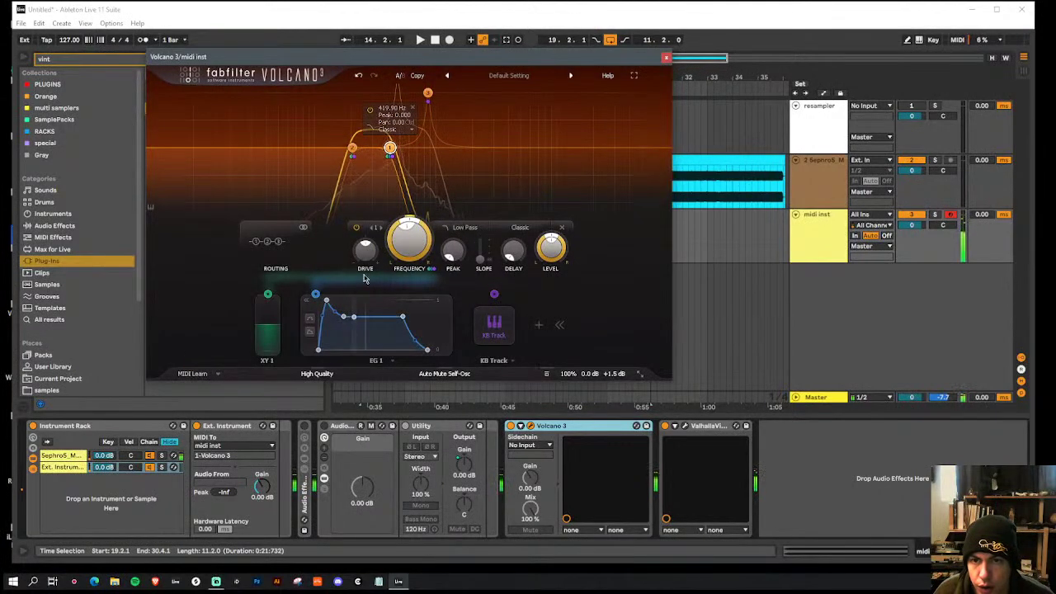
{"action": "mouse_move", "coordinate": [317, 295]}
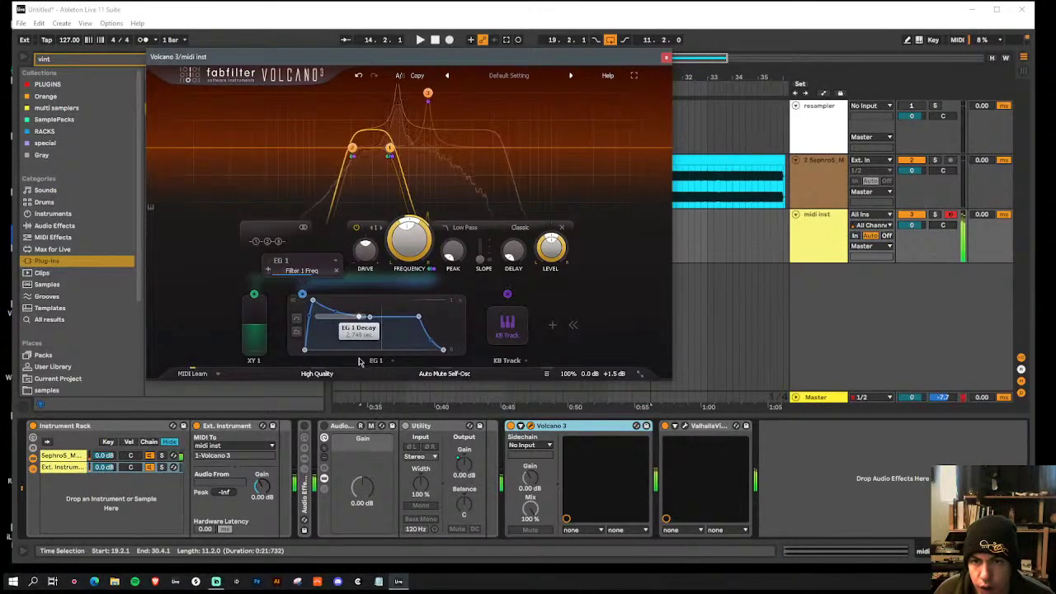
{"action": "mouse_move", "coordinate": [347, 322]}
{"action": "left_mouse_down"}
{"action": "mouse_move", "coordinate": [361, 346]}
{"action": "mouse_move", "coordinate": [362, 337]}
{"action": "left_mouse_up"}
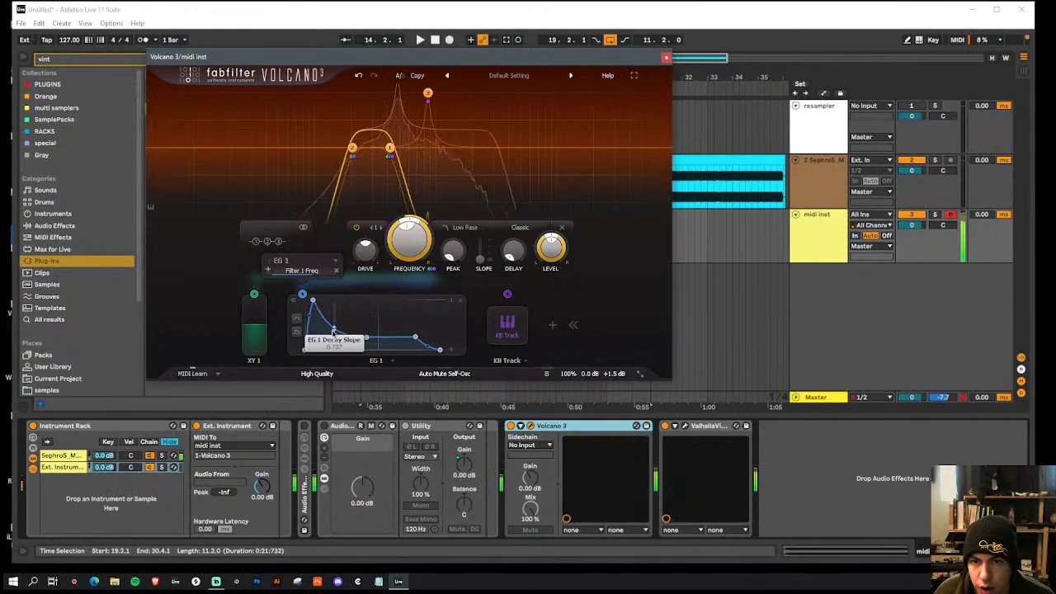
Step: Modulate the low-pass filter's output level with EG 1 and flip the modulation's polarity
{"action": "left_click_drag", "start_coordinate": [303, 298], "coordinate": [586, 260]}
{"action": "left_click", "coordinate": [583, 254]}
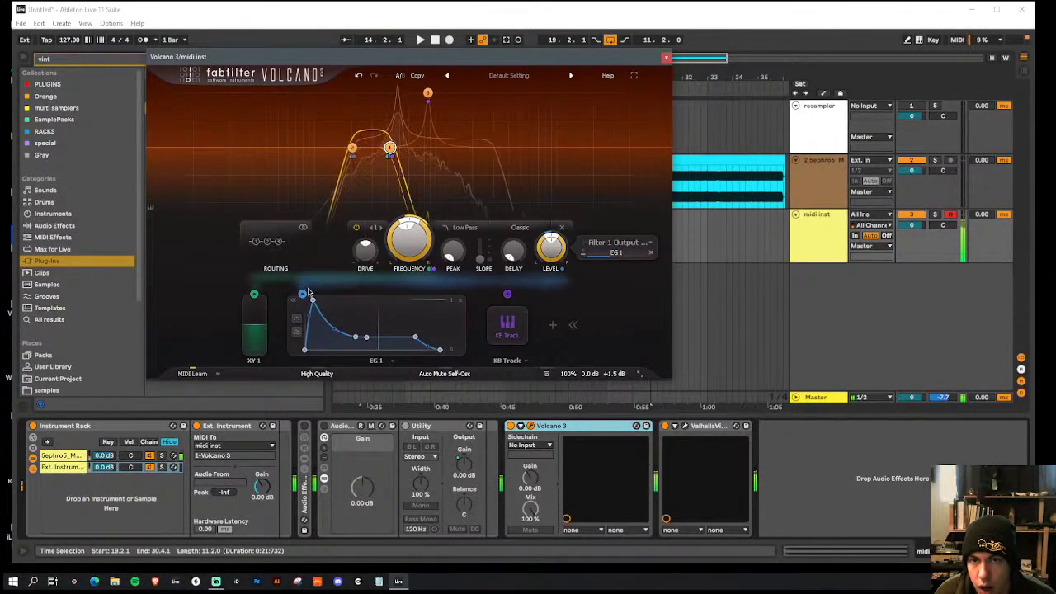
Step: Select the bell filter and add a second envelope generator with its trigger source set to MIDI
{"action": "left_click", "coordinate": [428, 94]}
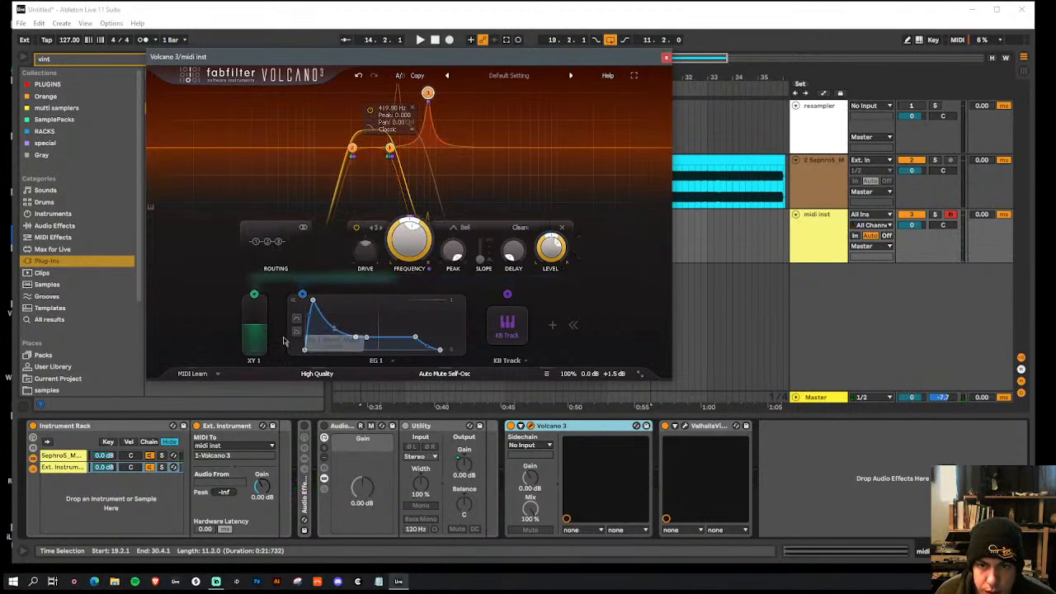
{"action": "left_click", "coordinate": [553, 325]}
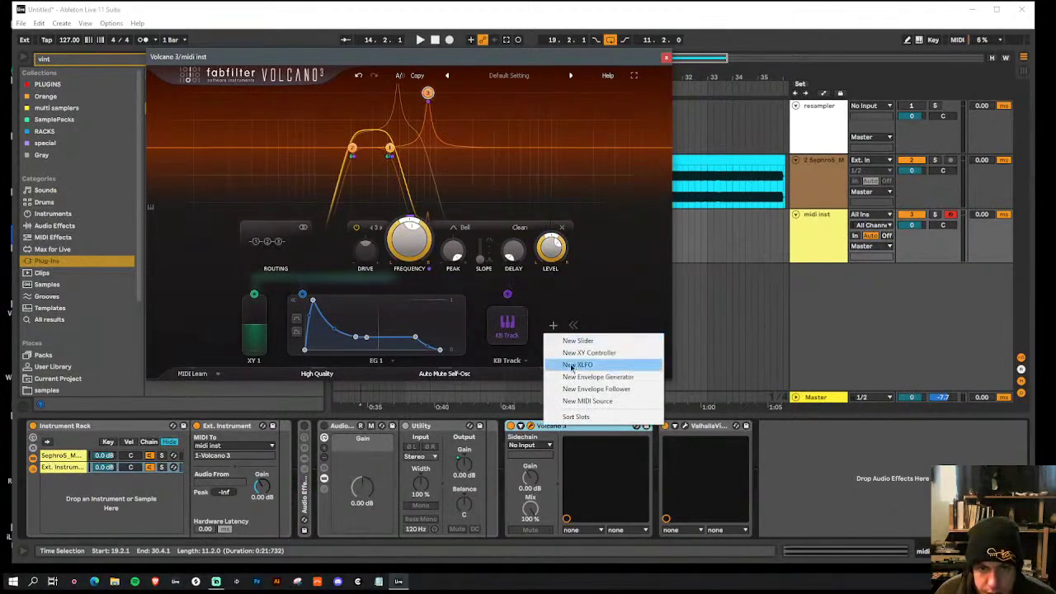
{"action": "left_click", "coordinate": [623, 378]}
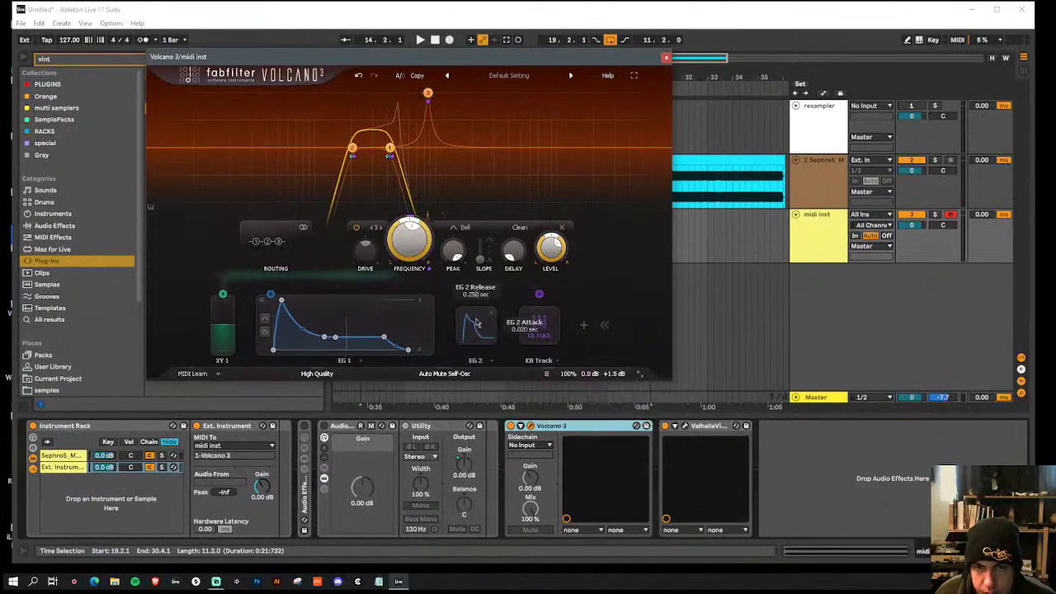
{"action": "left_click", "coordinate": [355, 313]}
{"action": "left_click", "coordinate": [363, 346]}
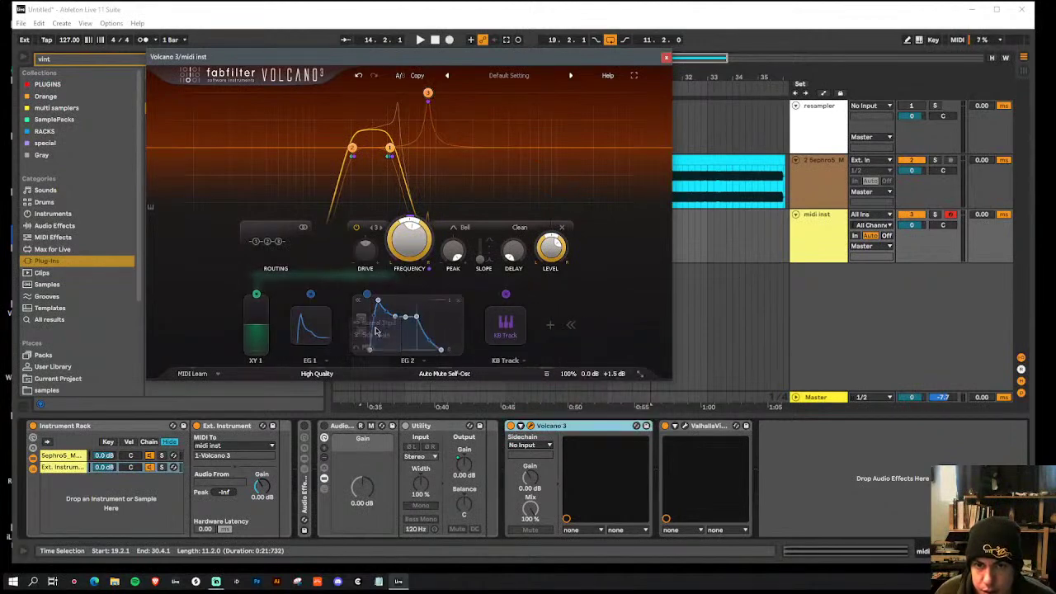
Step: Modulate the bell's peak with EG 2 from a flat base, giving the envelope a longer decay and a low sustain
{"action": "left_click_drag", "start_coordinate": [368, 296], "coordinate": [453, 252]}
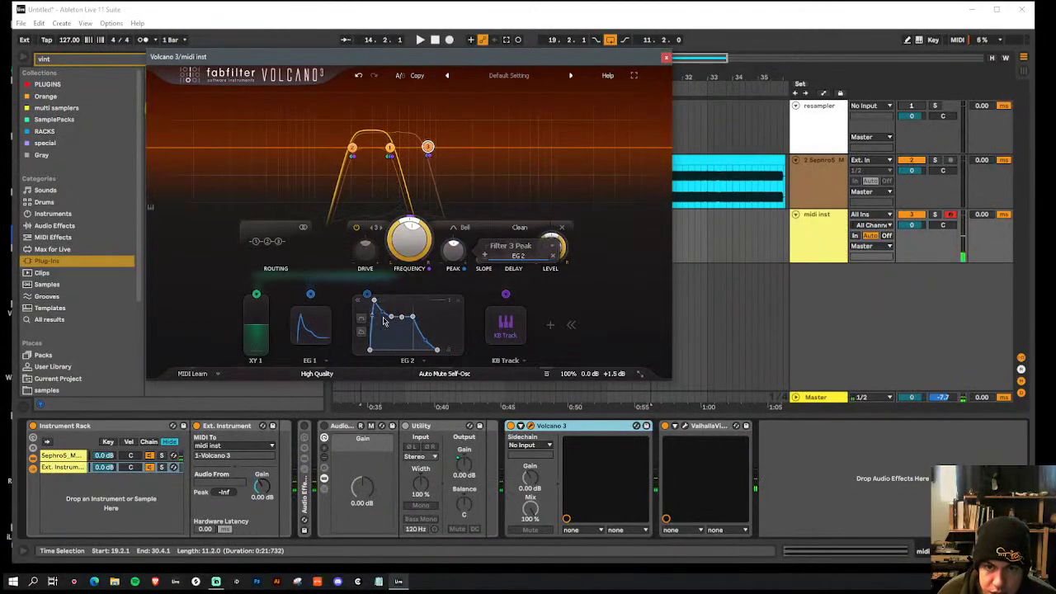
{"action": "left_click_drag", "start_coordinate": [415, 317], "coordinate": [407, 350]}
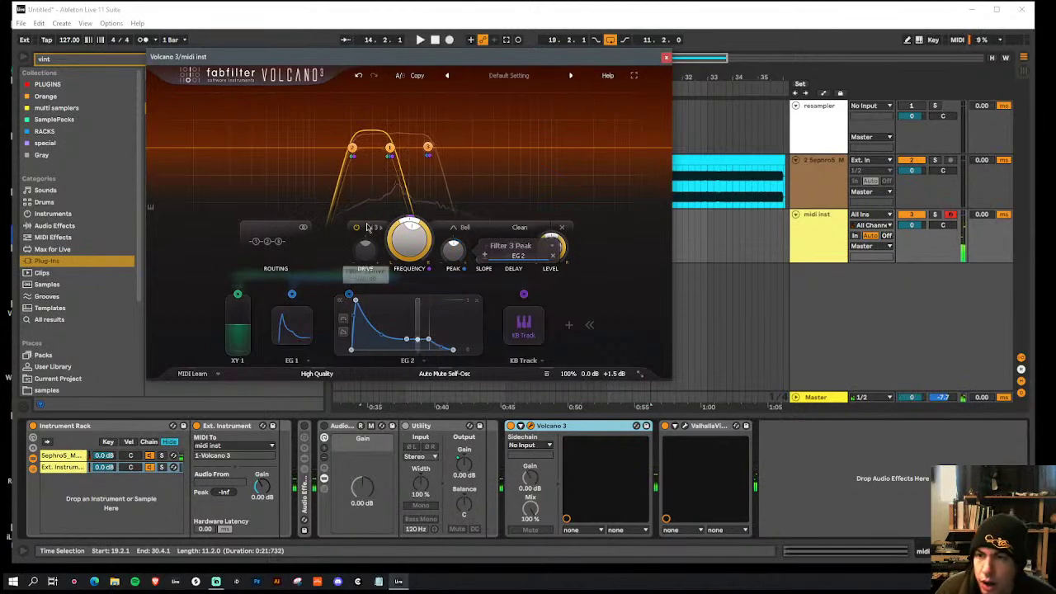
Step: Close the Volcano 3 window, search the plug-ins for "chrom" and add Chromaphone 2 as a new chain in the Instrument Rack
{"action": "left_click", "coordinate": [666, 57]}
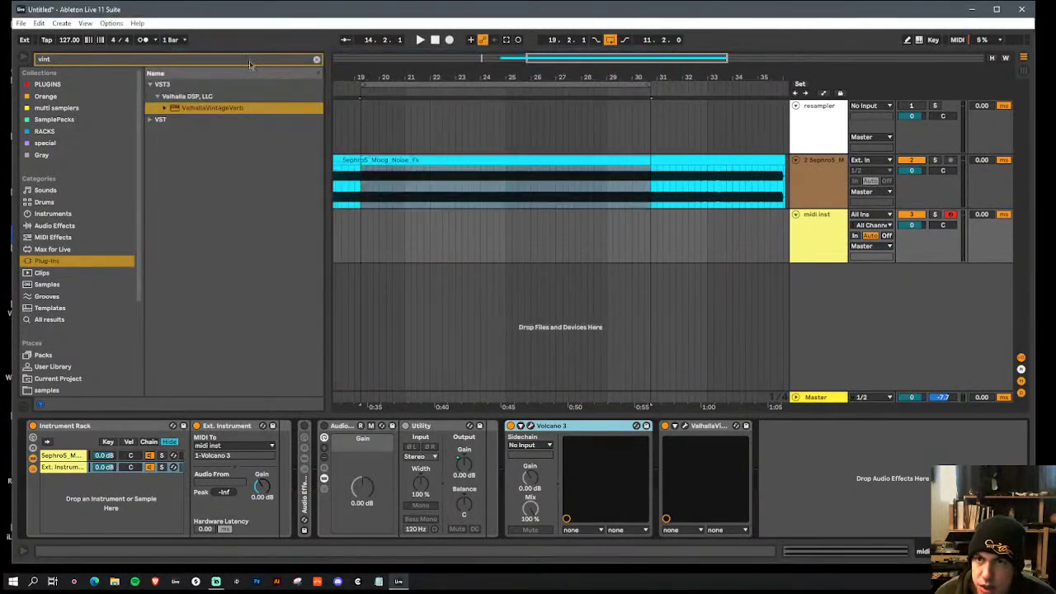
{"action": "left_click", "coordinate": [251, 60]}
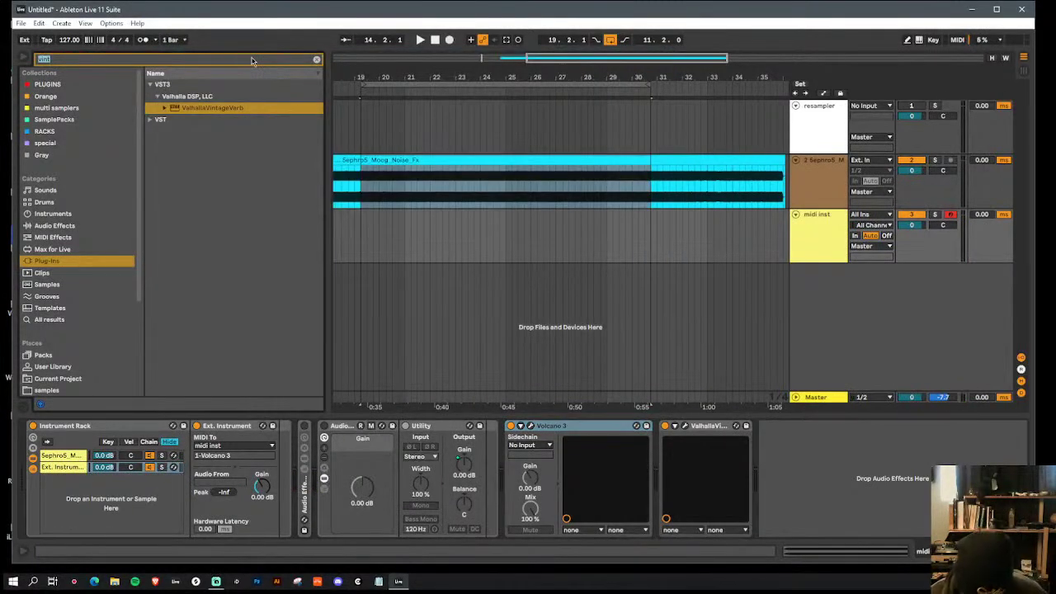
{"action": "type", "text": "chrom"}
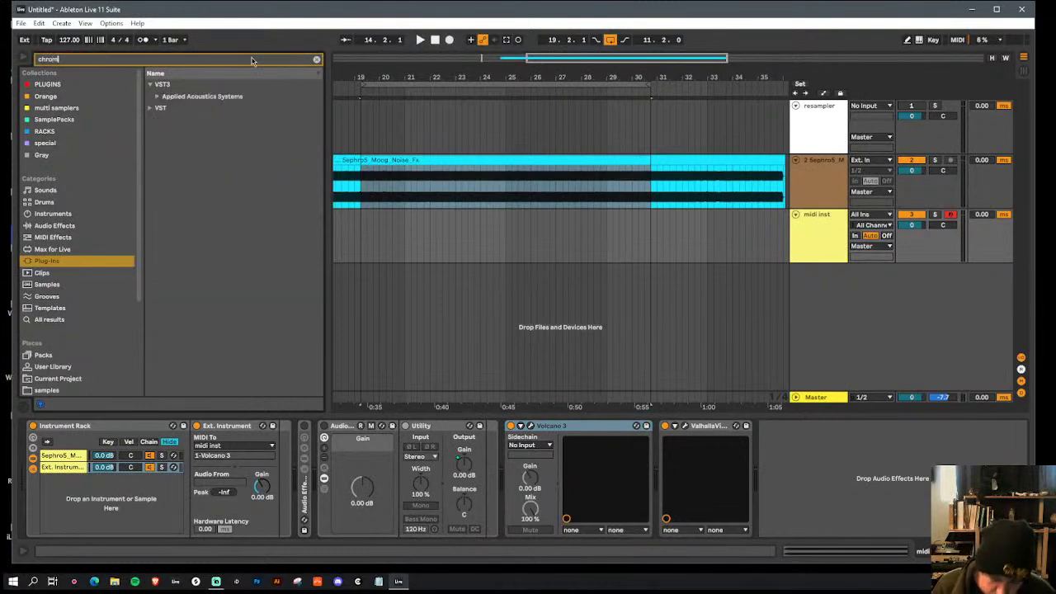
{"action": "left_click", "coordinate": [160, 99]}
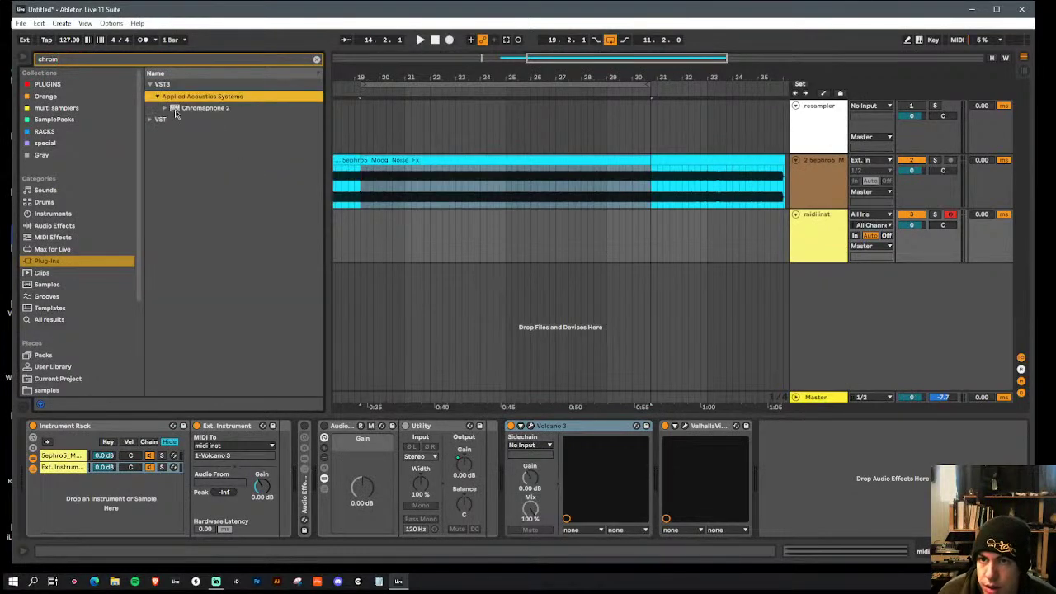
{"action": "left_click_drag", "start_coordinate": [198, 108], "coordinate": [130, 530]}
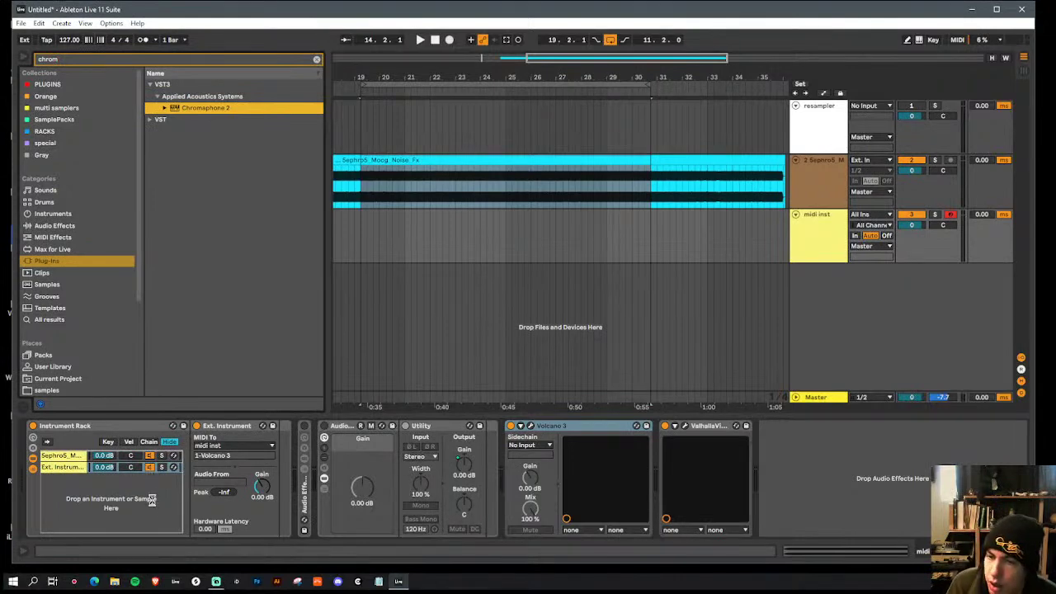
{"action": "left_click_drag", "start_coordinate": [151, 496], "coordinate": [152, 500]}
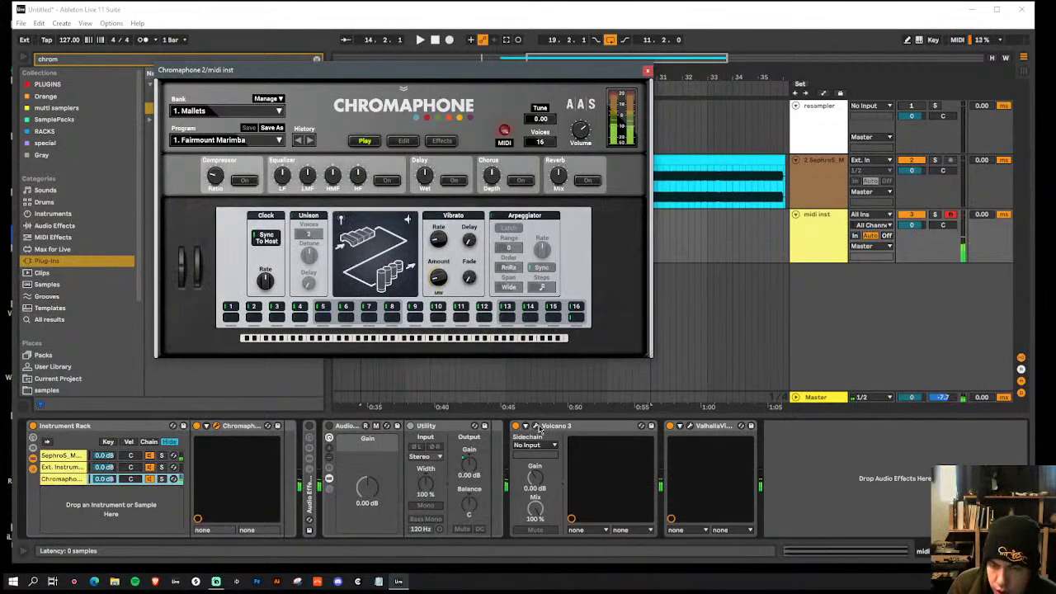
{"action": "left_click", "coordinate": [298, 141]}
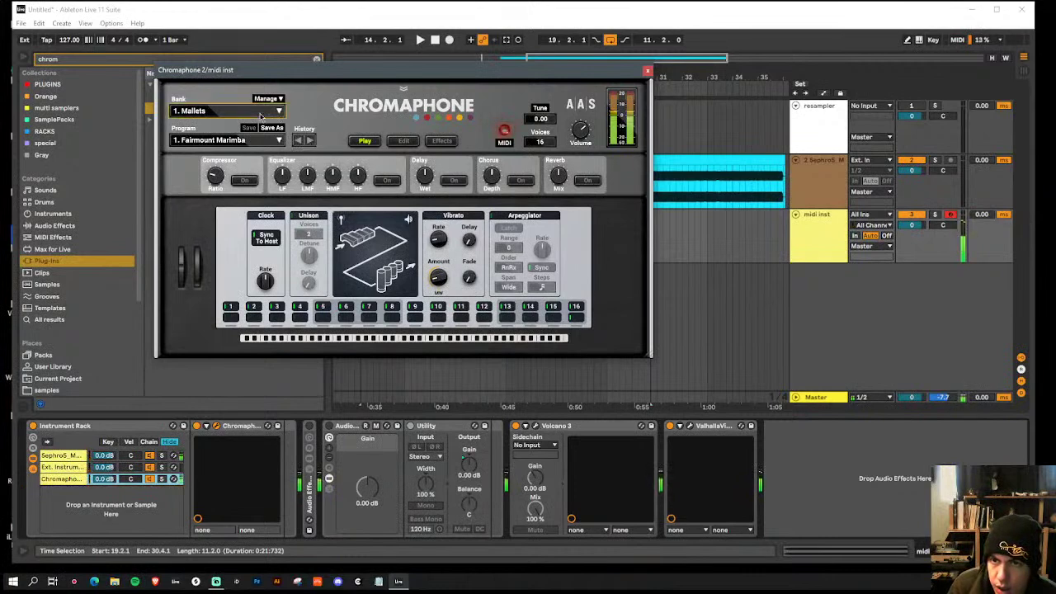
Step: Audition the Fairmount Marimba and Initialization programs in Chromaphone's history
{"action": "left_click", "coordinate": [299, 140]}
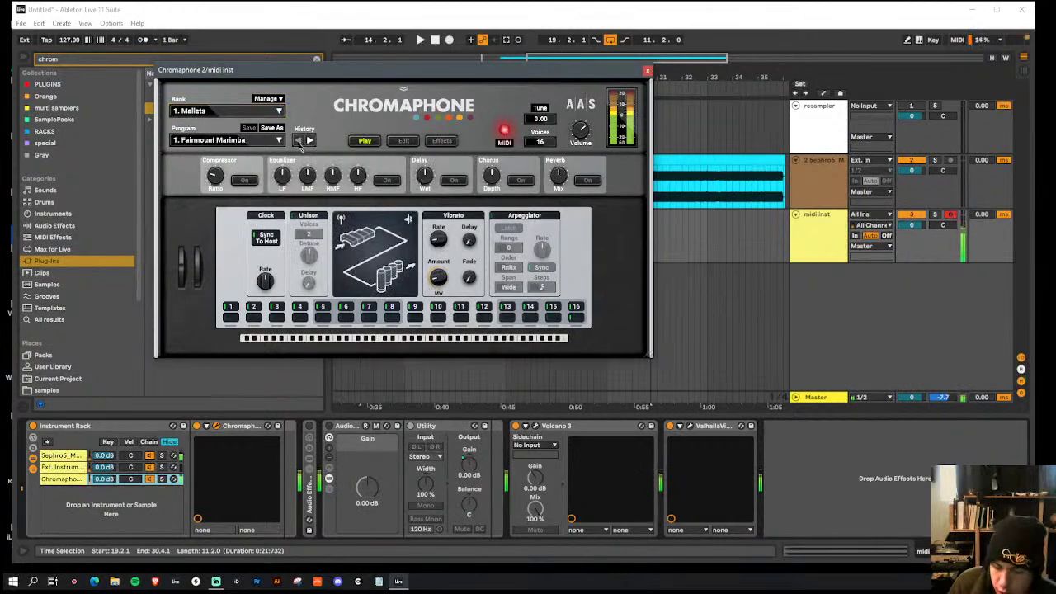
{"action": "left_click", "coordinate": [309, 142]}
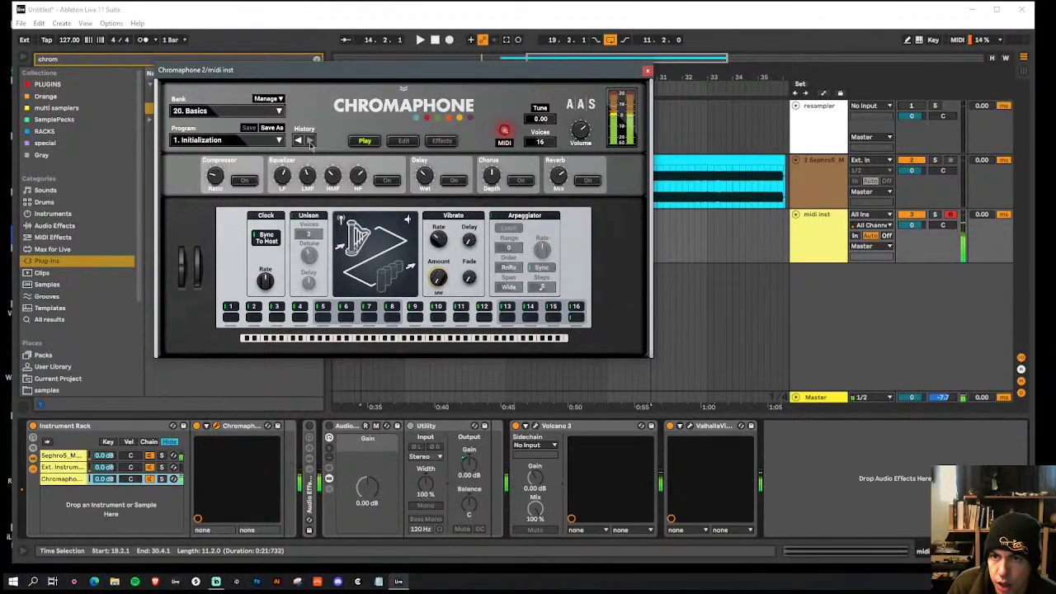
{"action": "left_click", "coordinate": [299, 141]}
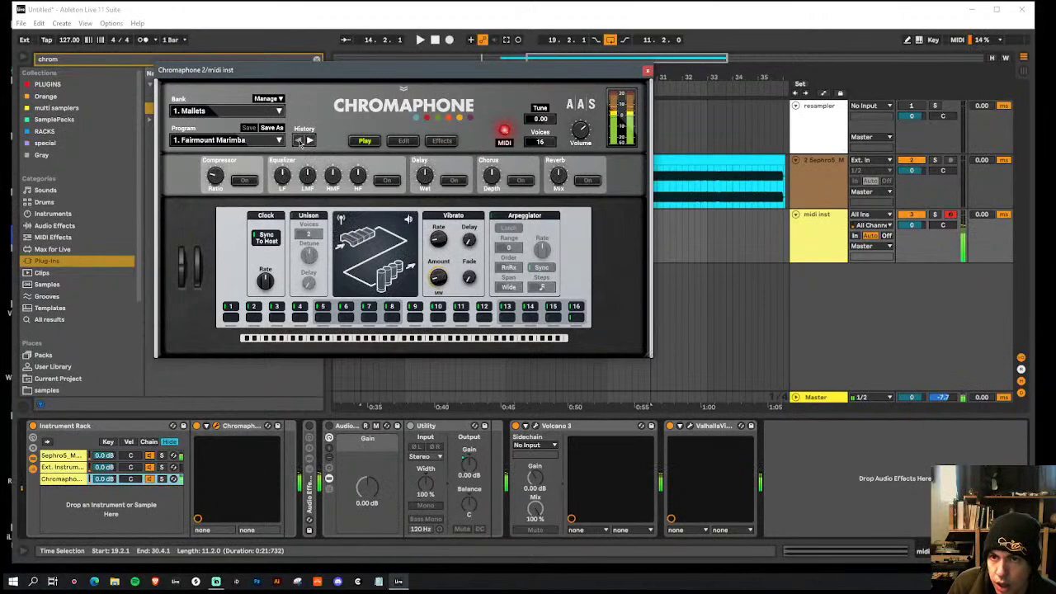
{"action": "left_click", "coordinate": [309, 141]}
Step: Load the Ultranet Full Body program from the Keys bank and close the Chromaphone window
{"action": "left_click", "coordinate": [210, 116]}
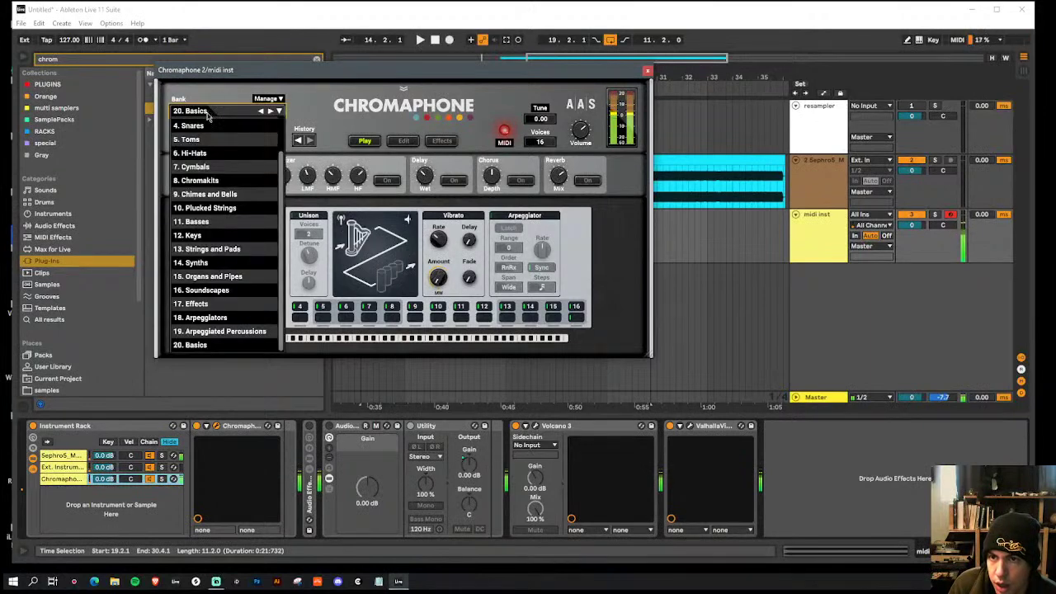
{"action": "left_click", "coordinate": [229, 239]}
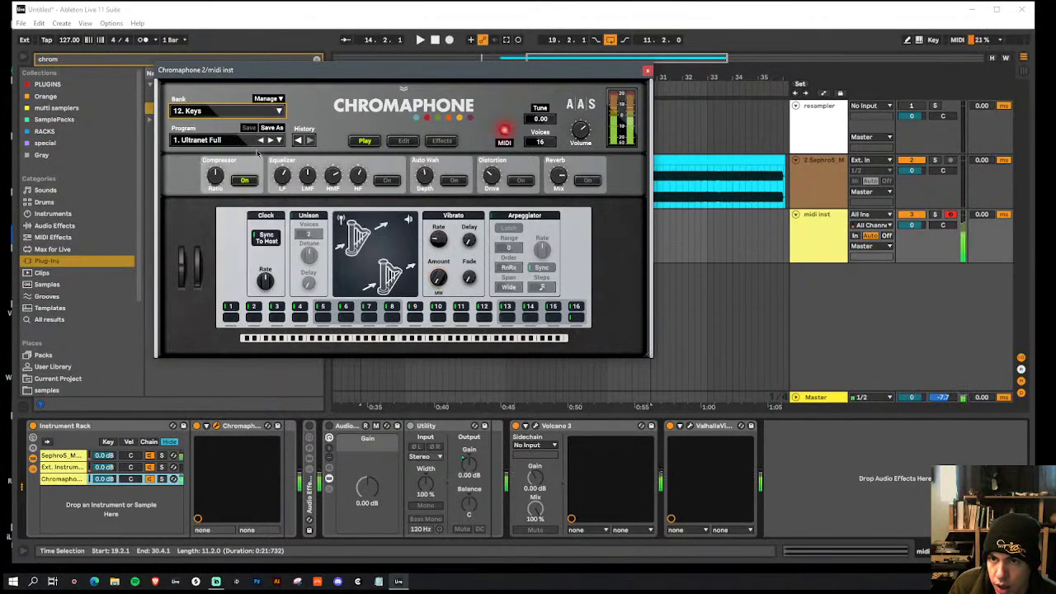
{"action": "left_click", "coordinate": [271, 141]}
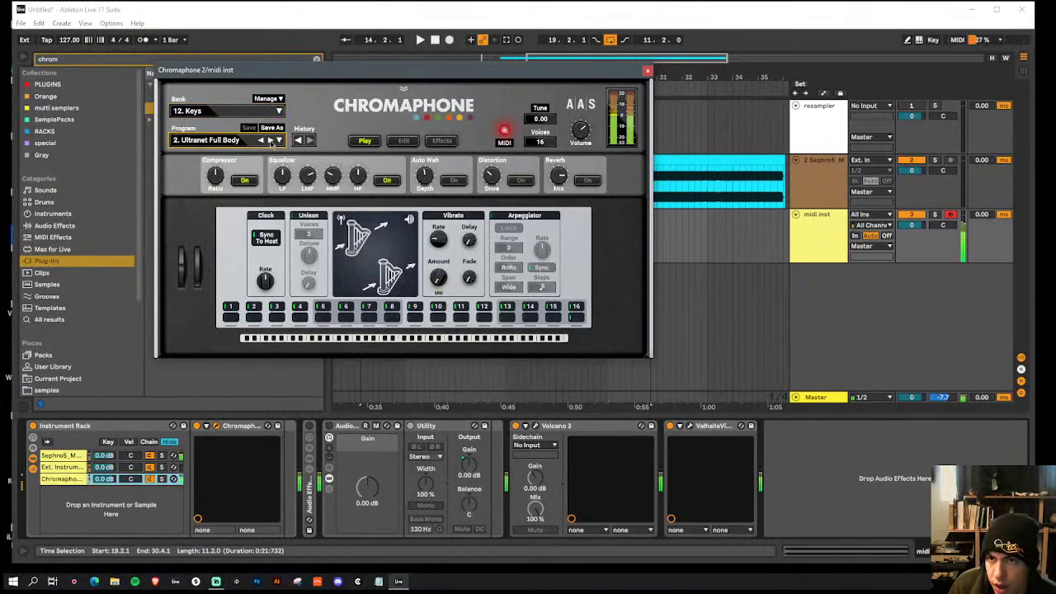
{"action": "left_click", "coordinate": [648, 71]}
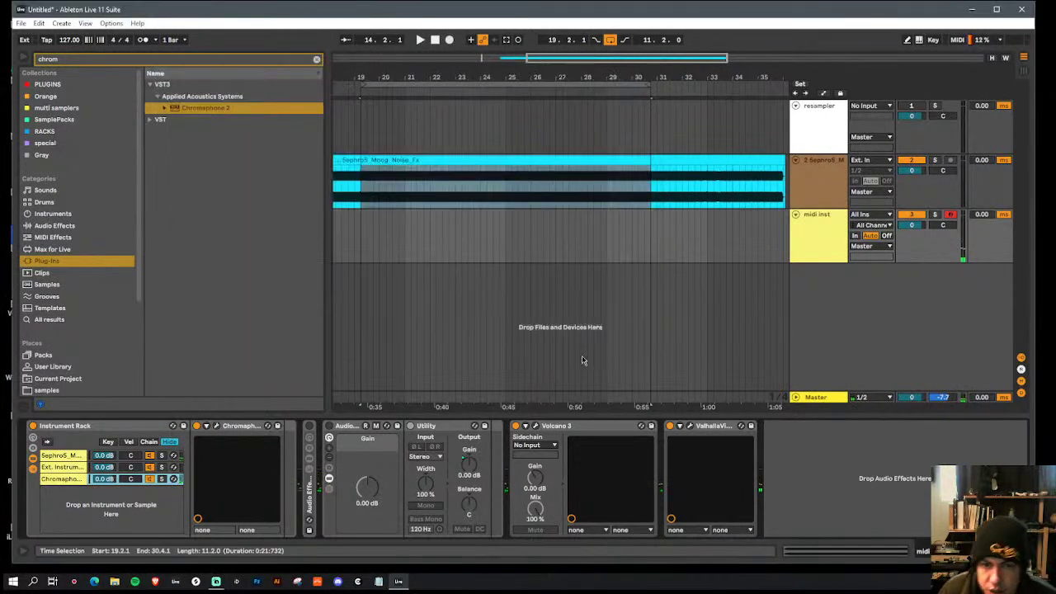
Step: Lower XY 1 and the Volcano 3 filter frequencies, with the bell cutting at about 264 Hz, and set the Chromaphone chain's volume to -10.6 dB
{"action": "left_click", "coordinate": [535, 426]}
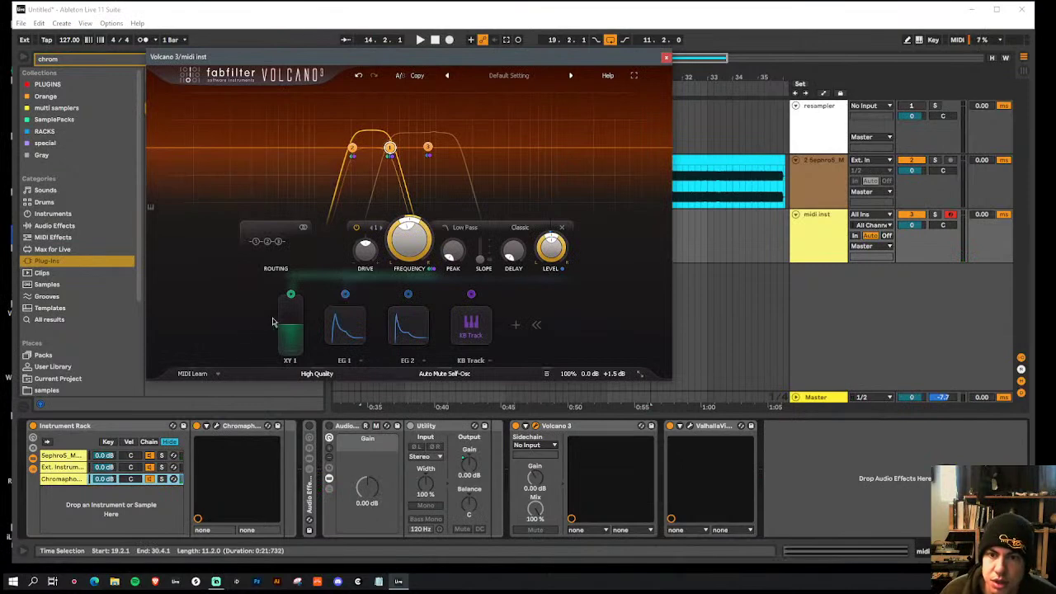
{"action": "mouse_move", "coordinate": [297, 336]}
{"action": "left_mouse_down"}
{"action": "mouse_move", "coordinate": [300, 366]}
{"action": "mouse_move", "coordinate": [301, 323]}
{"action": "mouse_move", "coordinate": [302, 342]}
{"action": "left_mouse_up"}
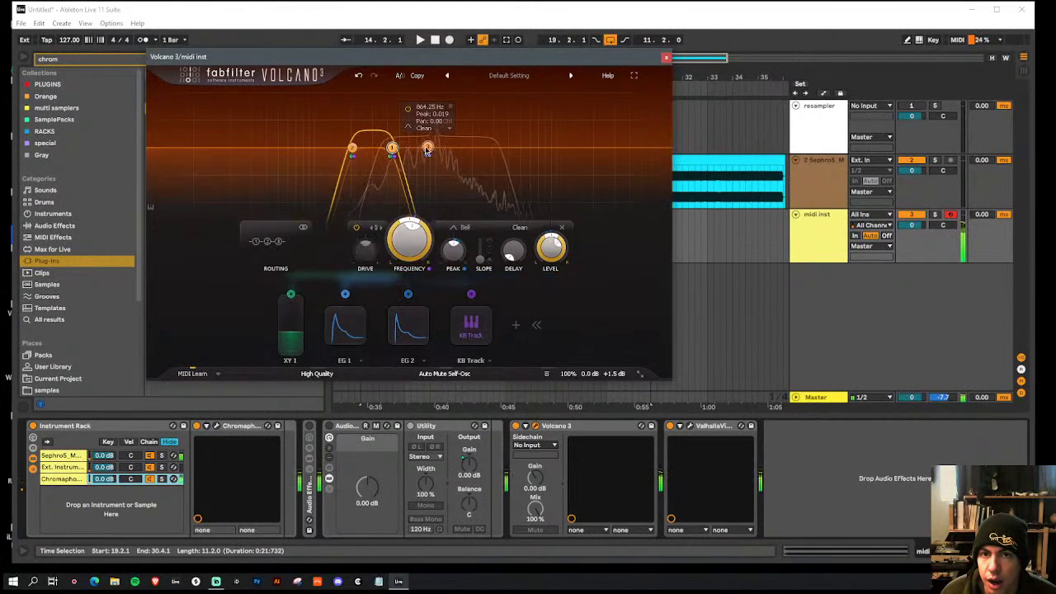
{"action": "left_click_drag", "start_coordinate": [427, 148], "coordinate": [410, 150]}
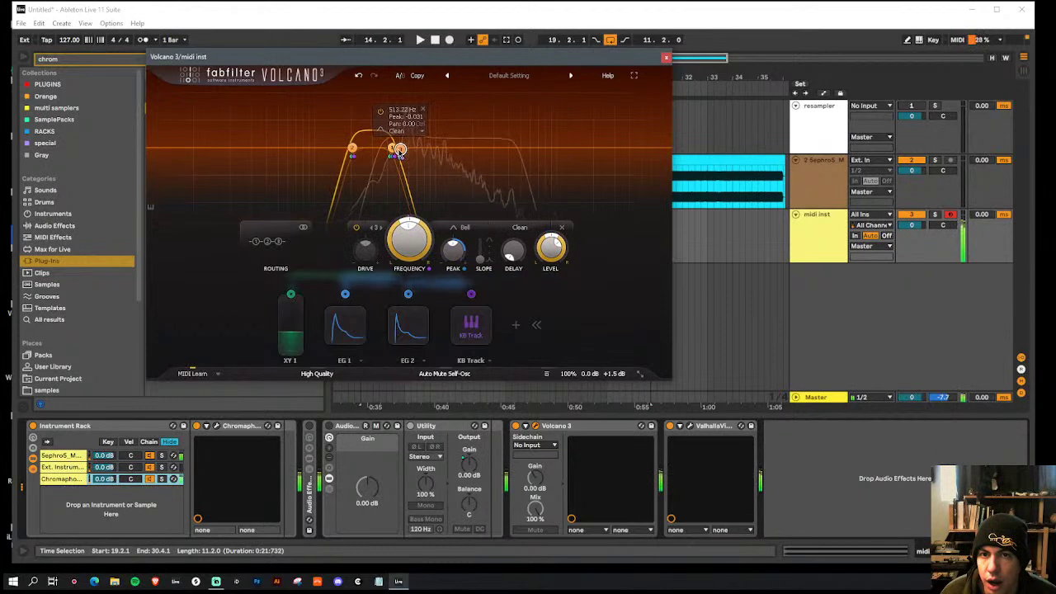
{"action": "left_click_drag", "start_coordinate": [400, 155], "coordinate": [368, 165]}
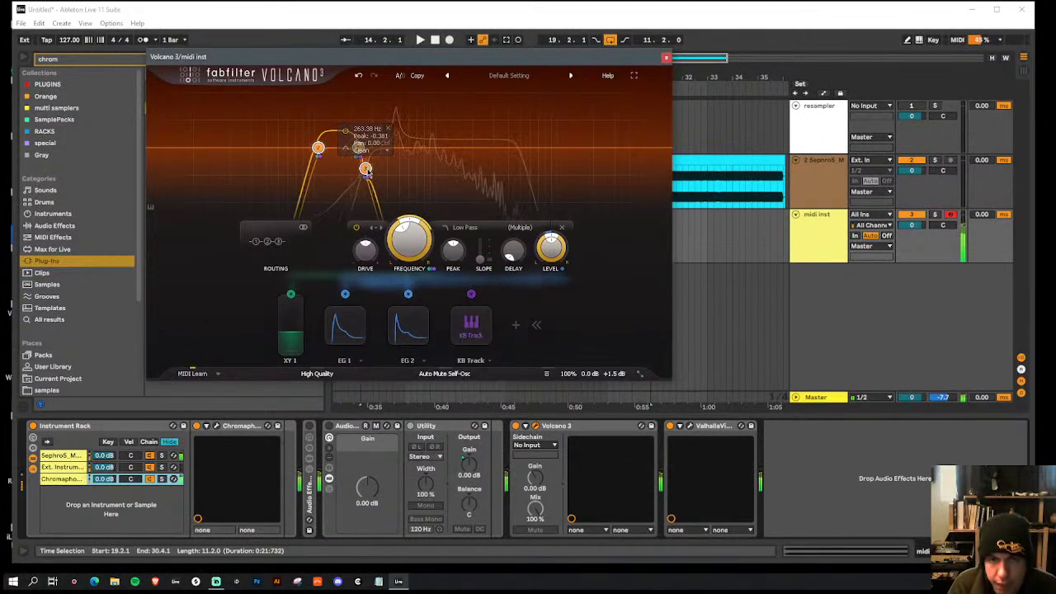
{"action": "left_click_drag", "start_coordinate": [106, 482], "coordinate": [107, 511]}
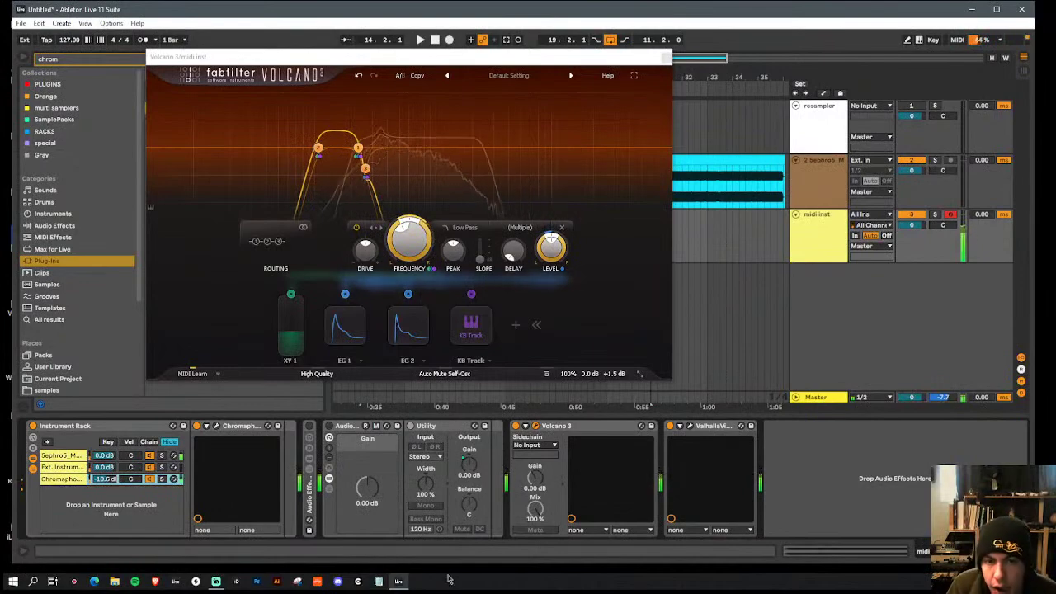
Step: Set ValhallaVintageVerb to 36.0% mix, 32.4% size, 32.4% attack and 0.32 s decay, and close its window
{"action": "left_click", "coordinate": [690, 426]}
{"action": "left_click_drag", "start_coordinate": [462, 168], "coordinate": [460, 263]}
{"action": "left_click_drag", "start_coordinate": [462, 219], "coordinate": [462, 243]}
{"action": "left_click_drag", "start_coordinate": [460, 158], "coordinate": [461, 151]}
{"action": "left_click_drag", "start_coordinate": [278, 205], "coordinate": [276, 140]}
{"action": "left_click_drag", "start_coordinate": [187, 150], "coordinate": [190, 145]}
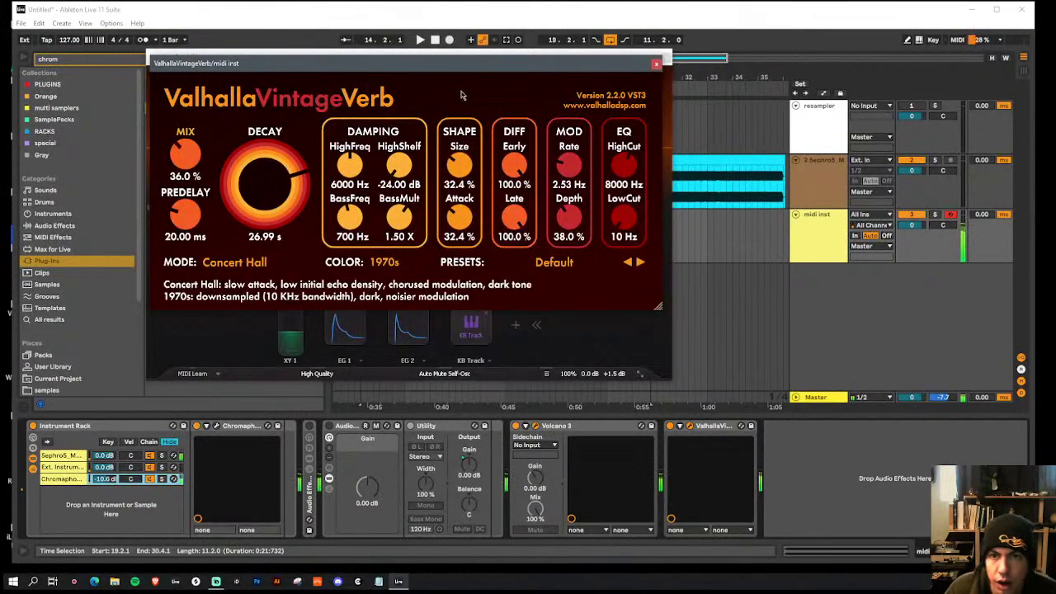
{"action": "left_click_drag", "start_coordinate": [279, 183], "coordinate": [288, 264]}
{"action": "left_click_drag", "start_coordinate": [277, 203], "coordinate": [278, 219]}
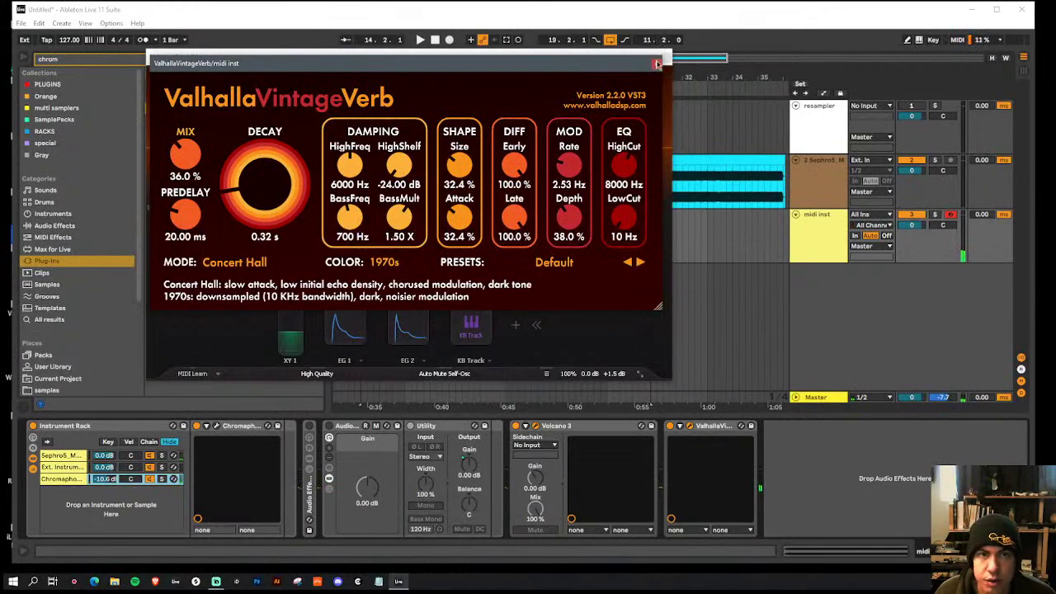
{"action": "left_click", "coordinate": [656, 63]}
Step: Search the plug-ins for "time" and add Timeless 3 after the reverb, arranging the plug-in windows
{"action": "left_click", "coordinate": [66, 58]}
{"action": "type", "text": "time"}
{"action": "left_click_drag", "start_coordinate": [263, 60], "coordinate": [519, 45]}
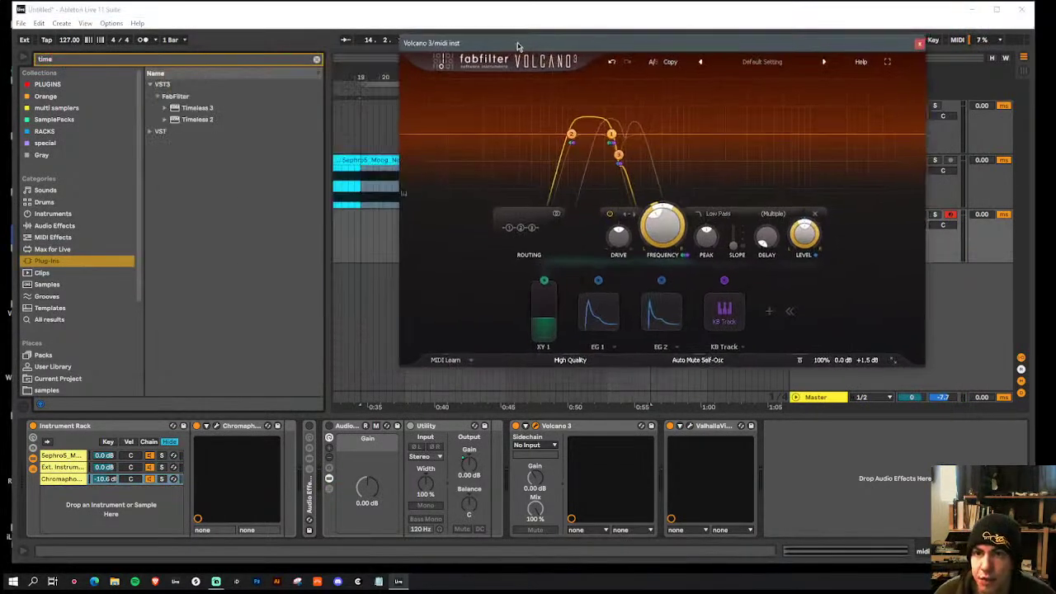
{"action": "double_click", "coordinate": [198, 107]}
{"action": "left_click_drag", "start_coordinate": [727, 51], "coordinate": [566, 65]}
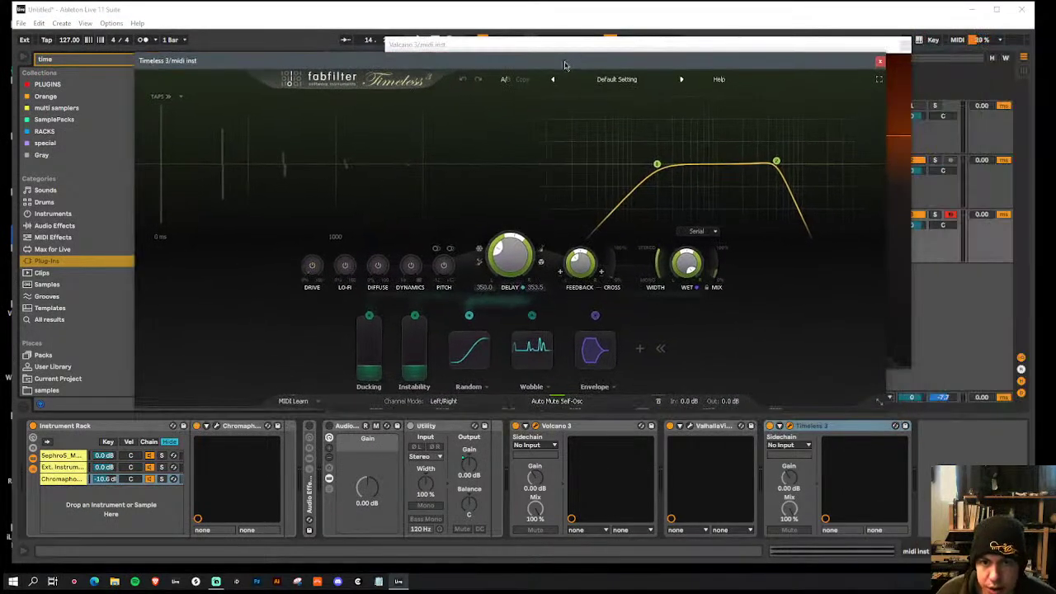
Step: Add a MIDI modulation source to Timeless 3 and set it to KB Track
{"action": "left_click", "coordinate": [642, 350]}
{"action": "left_click", "coordinate": [707, 438]}
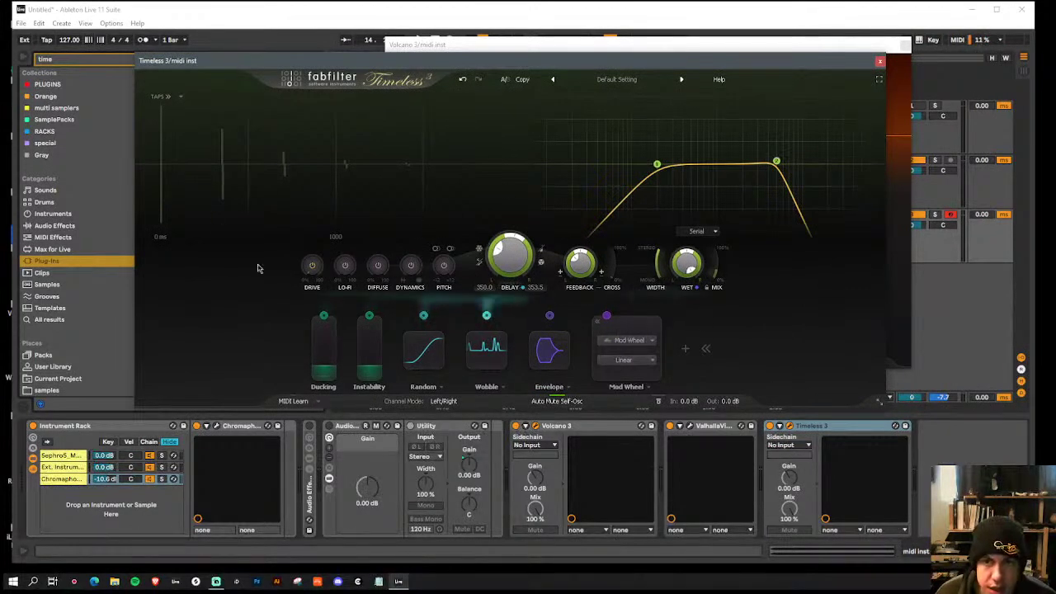
{"action": "left_click", "coordinate": [644, 342]}
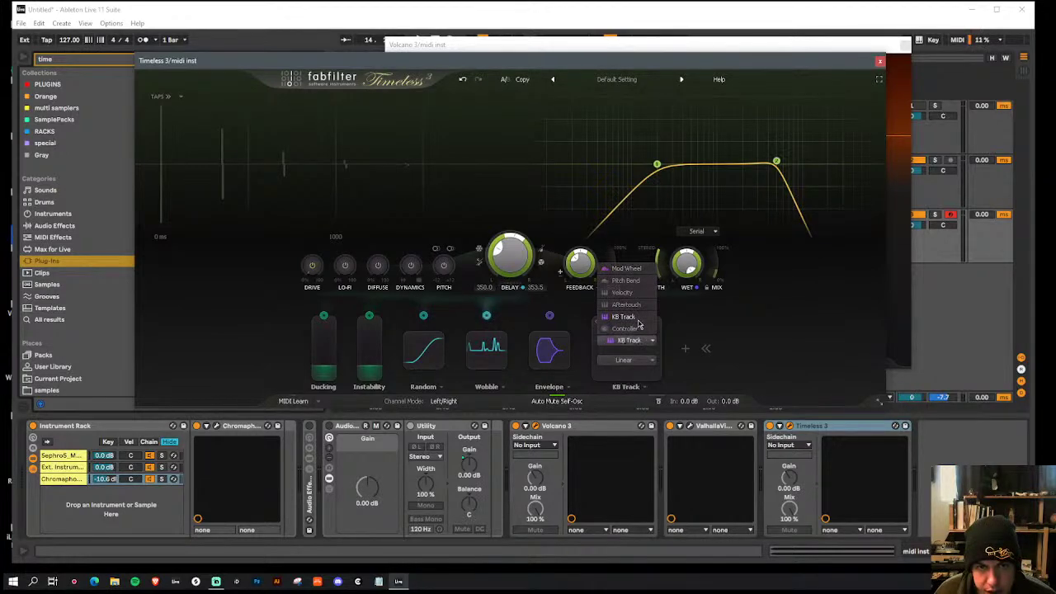
{"action": "left_click", "coordinate": [627, 317]}
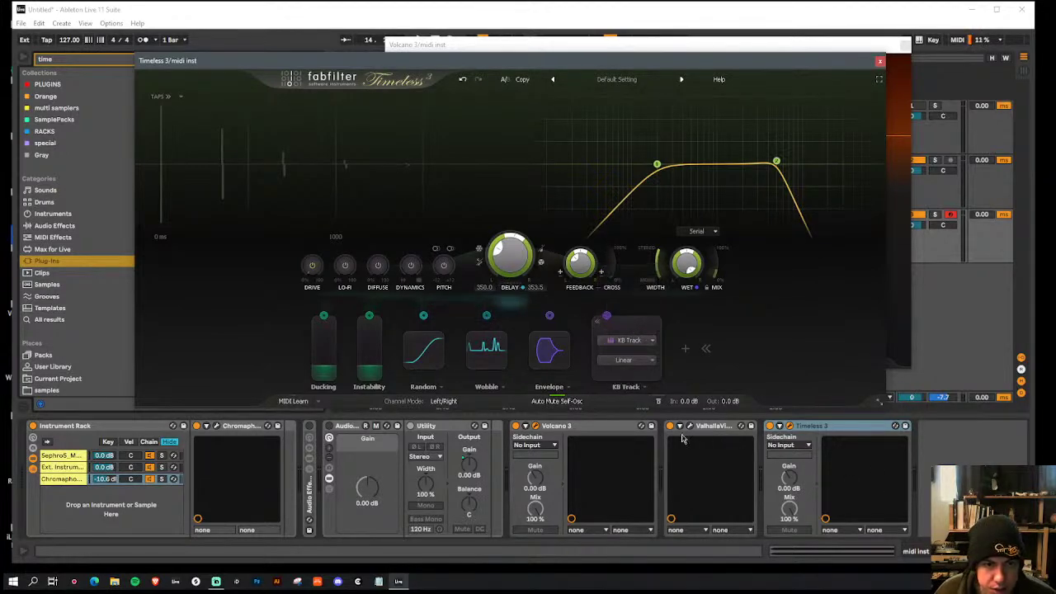
Step: Duplicate the external instrument chain, route the copy's MIDI to Timeless 3, and check that the original chain still targets Volcano 3
{"action": "left_click", "coordinate": [961, 541]}
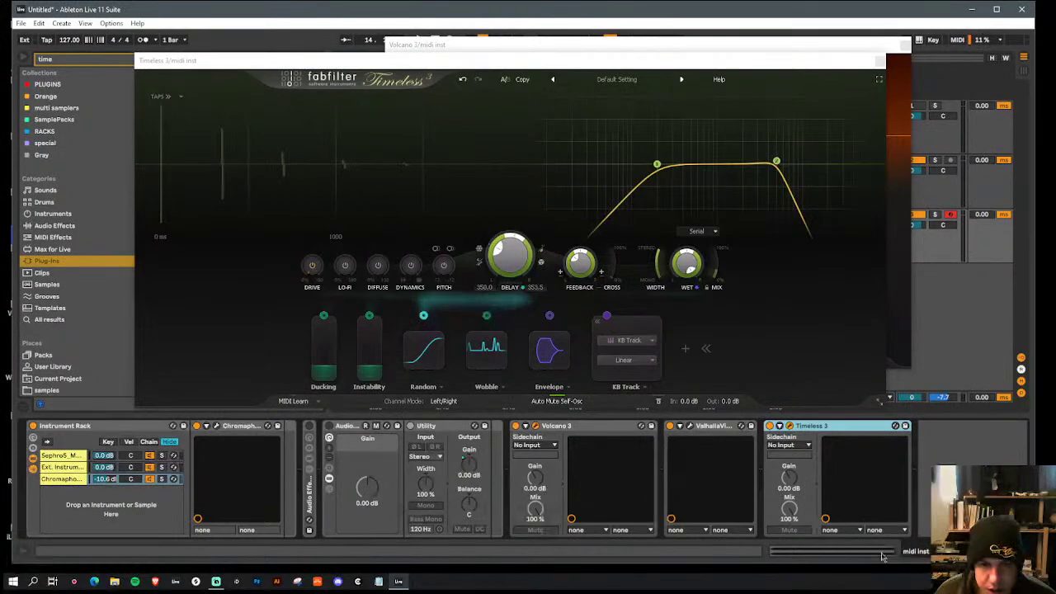
{"action": "left_click", "coordinate": [63, 468]}
{"action": "key", "text": "ctrl+d"}
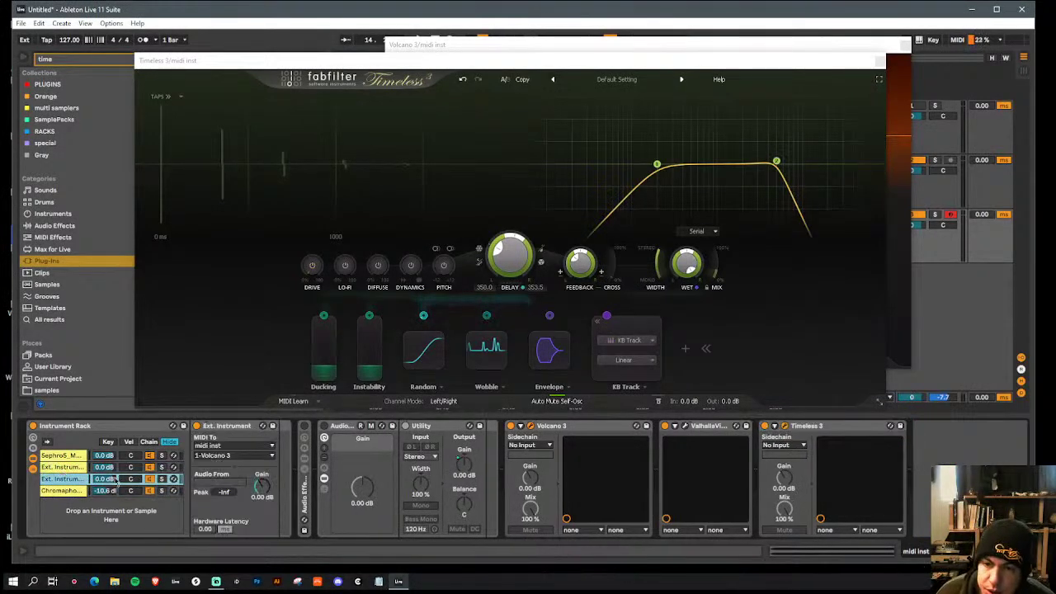
{"action": "left_click", "coordinate": [246, 456]}
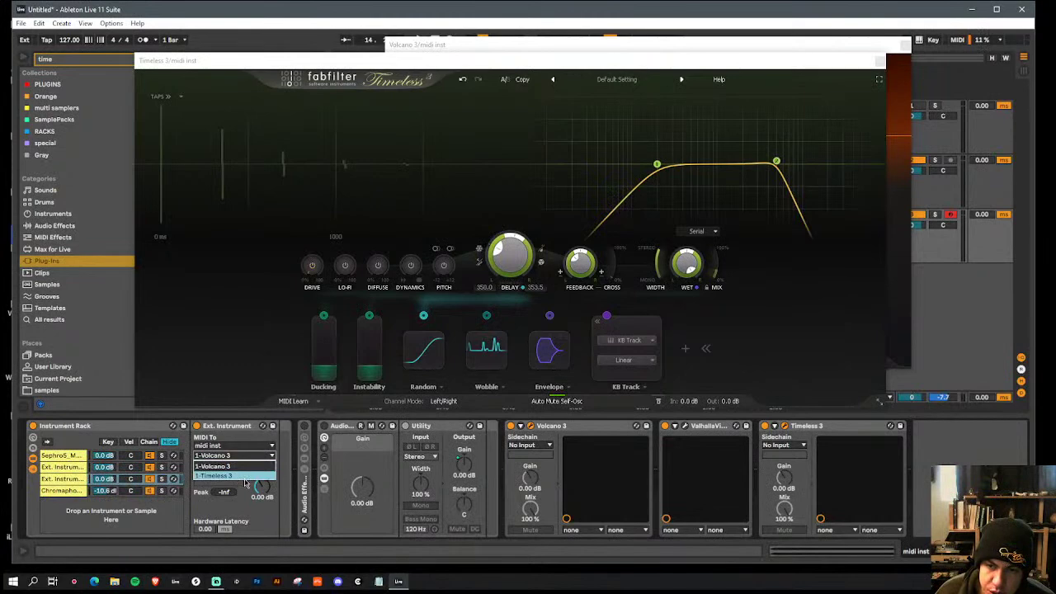
{"action": "left_click", "coordinate": [245, 477]}
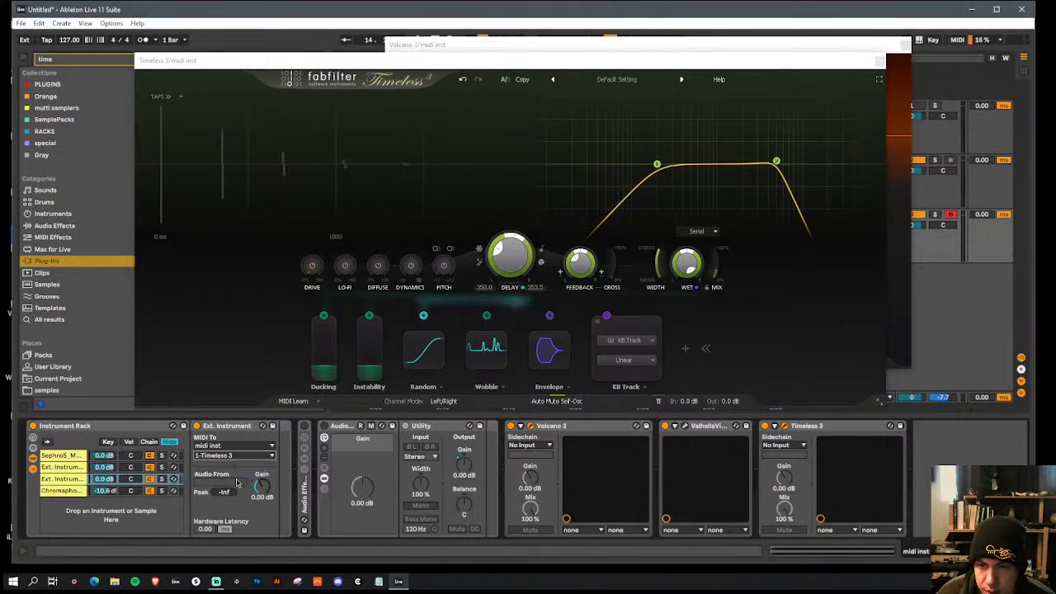
{"action": "left_click", "coordinate": [74, 468]}
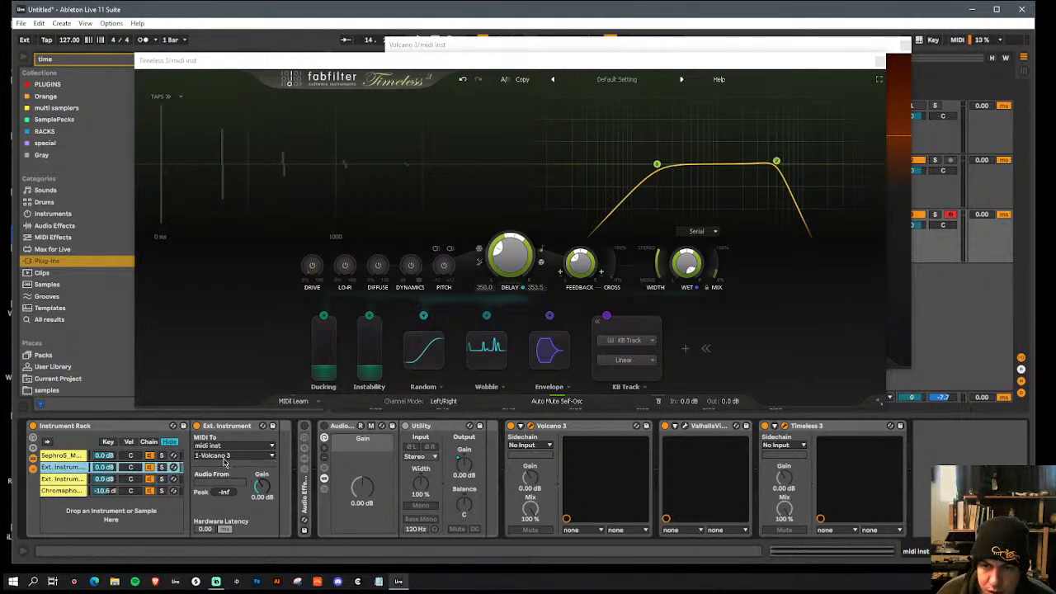
{"action": "left_click", "coordinate": [64, 479]}
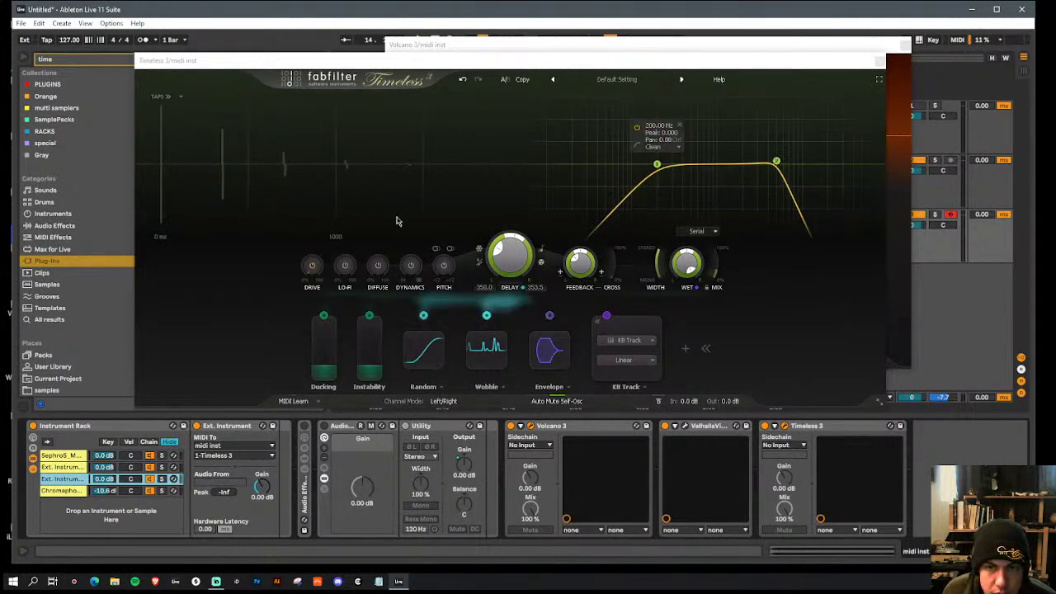
Step: Modulate Timeless 3's filter 2 frequency with KB Track, using a delay of about 15 ms and a high feedback amount
{"action": "left_click_drag", "start_coordinate": [607, 315], "coordinate": [690, 142]}
{"action": "left_click_drag", "start_coordinate": [519, 254], "coordinate": [527, 299]}
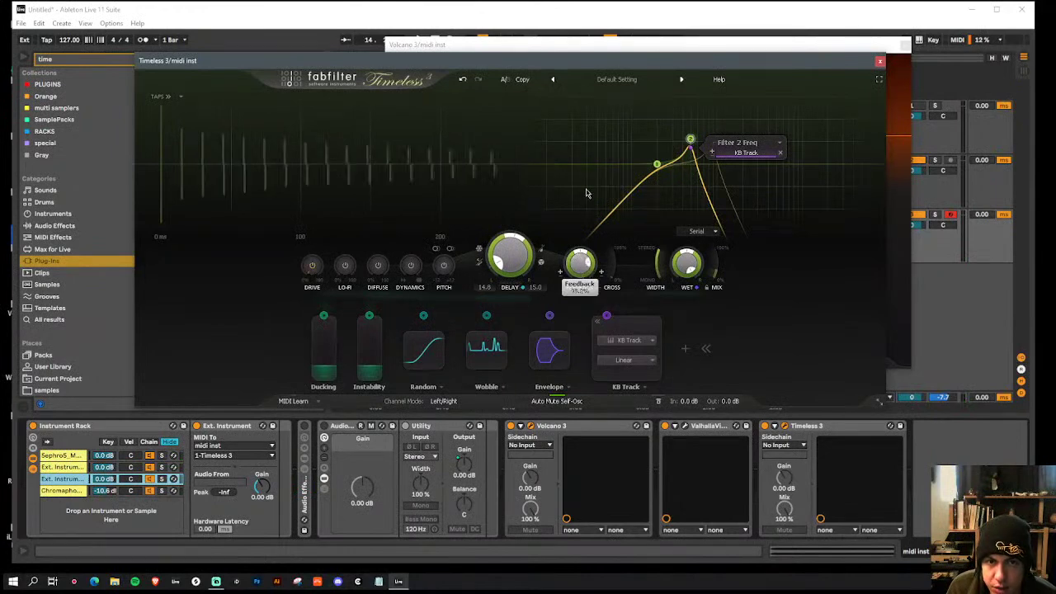
{"action": "left_click_drag", "start_coordinate": [580, 260], "coordinate": [582, 262]}
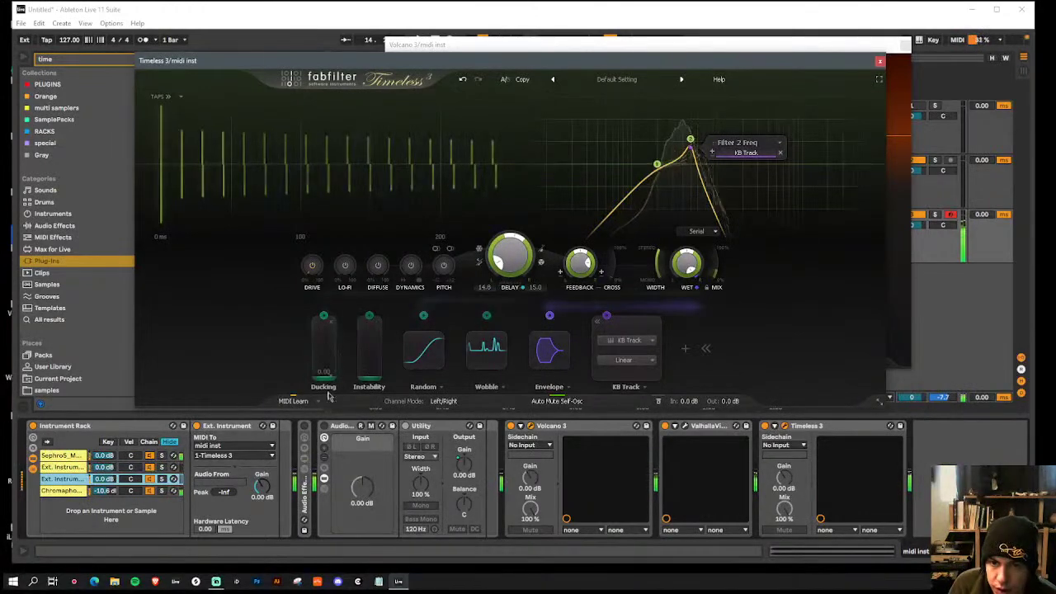
Step: Remove the Random, Wobble and Envelope modulation sources from Timeless 3 and collapse the KB Track source
{"action": "left_click", "coordinate": [439, 340]}
{"action": "left_click", "coordinate": [470, 340]}
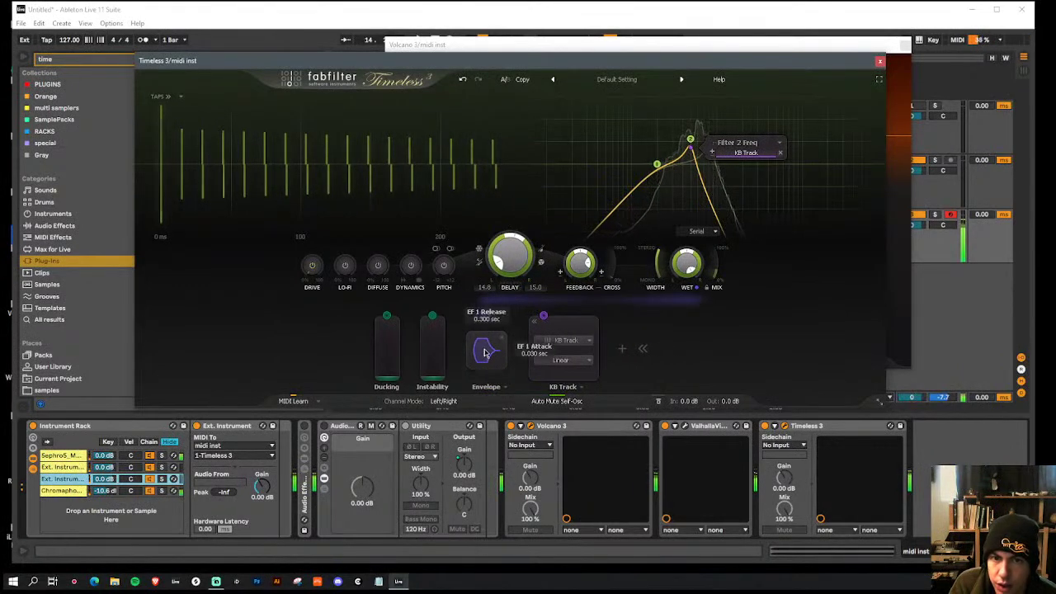
{"action": "left_click", "coordinate": [486, 352]}
{"action": "left_click", "coordinate": [564, 324]}
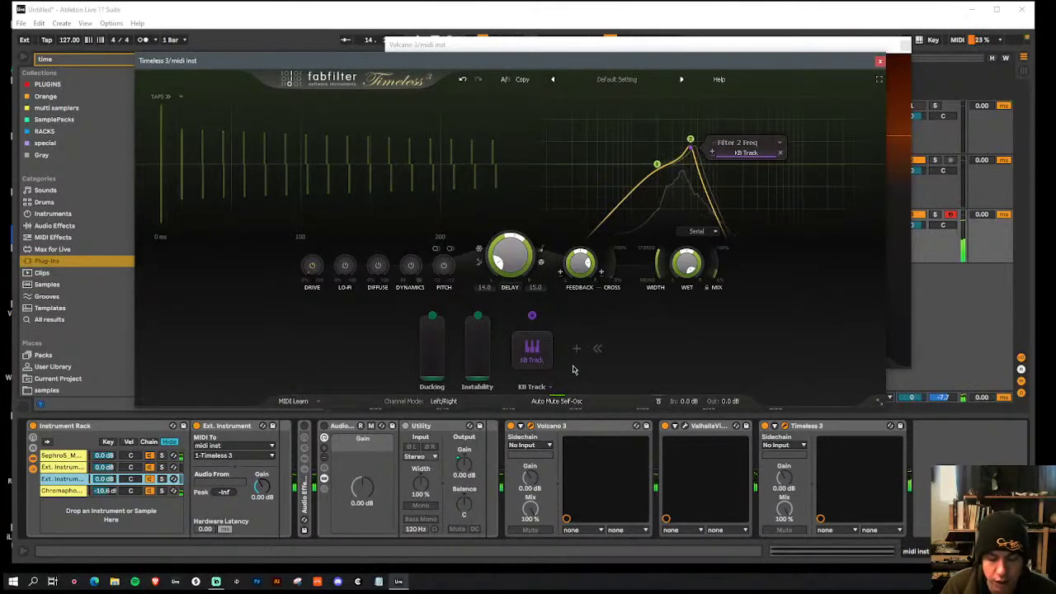
Step: Lengthen the Timeless 3 delay to about 137 ms, close its window, and deactivate the Chromaphone chain in the rack
{"action": "mouse_move", "coordinate": [511, 255]}
{"action": "left_mouse_down"}
{"action": "mouse_move", "coordinate": [523, 274]}
{"action": "mouse_move", "coordinate": [512, 259]}
{"action": "left_mouse_up"}
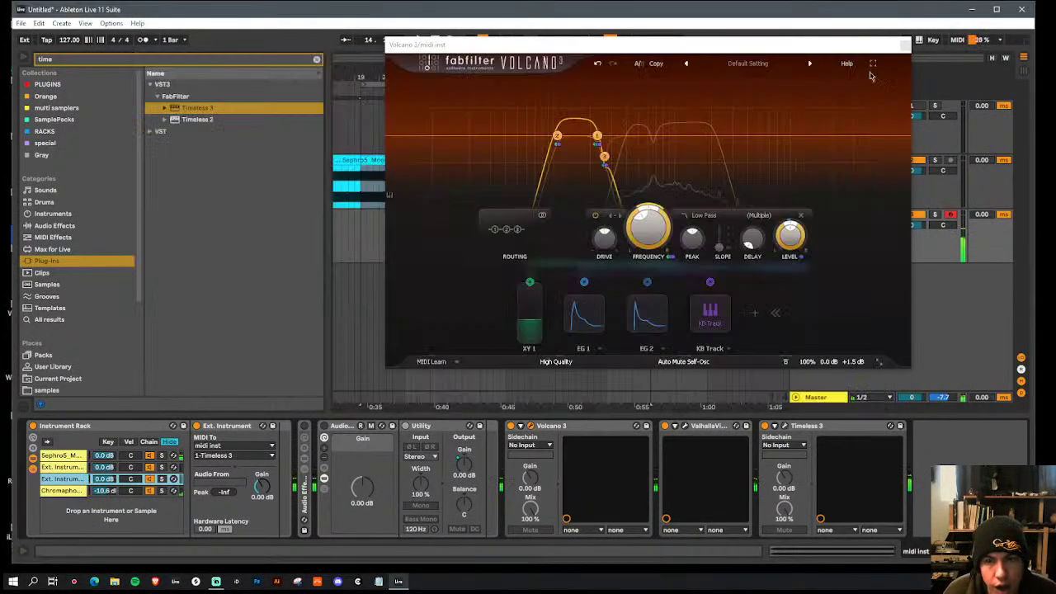
{"action": "left_click", "coordinate": [880, 60]}
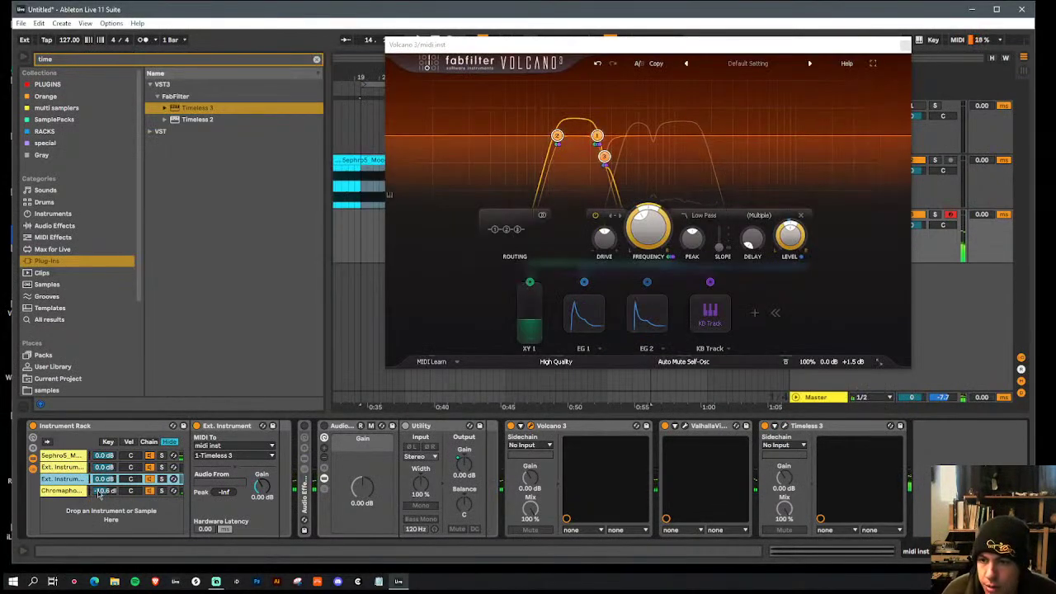
{"action": "left_click", "coordinate": [149, 492]}
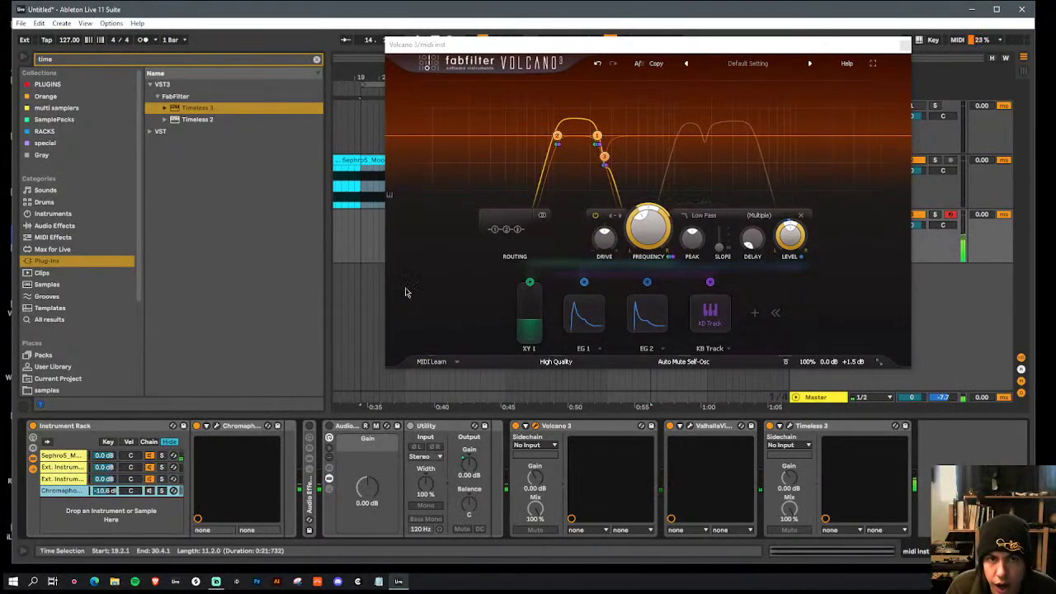
Step: Close the Volcano 3 window and reduce the mix in Timeless 3, closing that window too
{"action": "left_click", "coordinate": [904, 44]}
{"action": "left_click", "coordinate": [790, 426]}
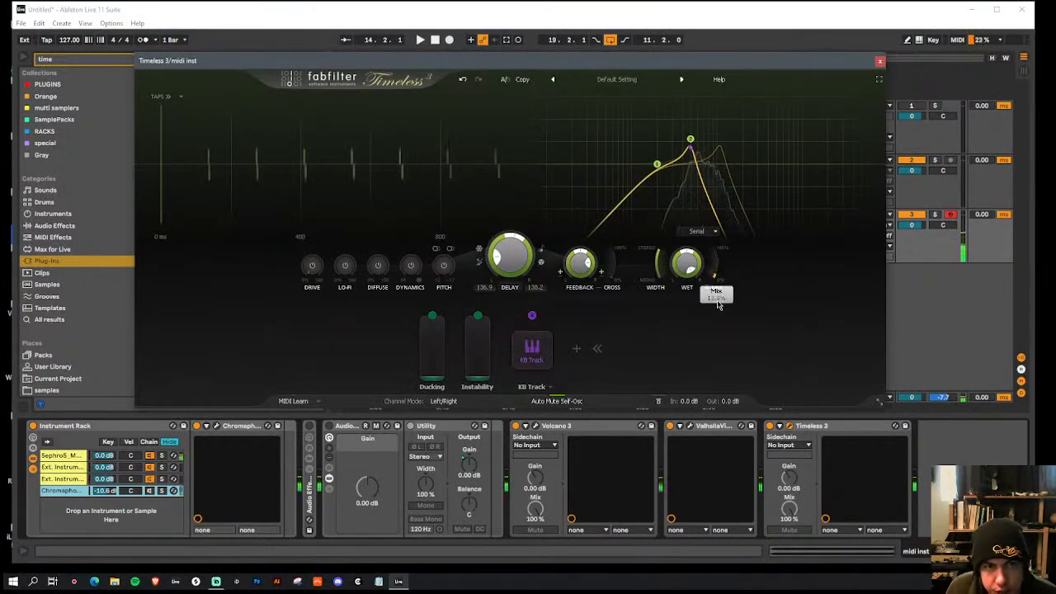
{"action": "left_click", "coordinate": [881, 62]}
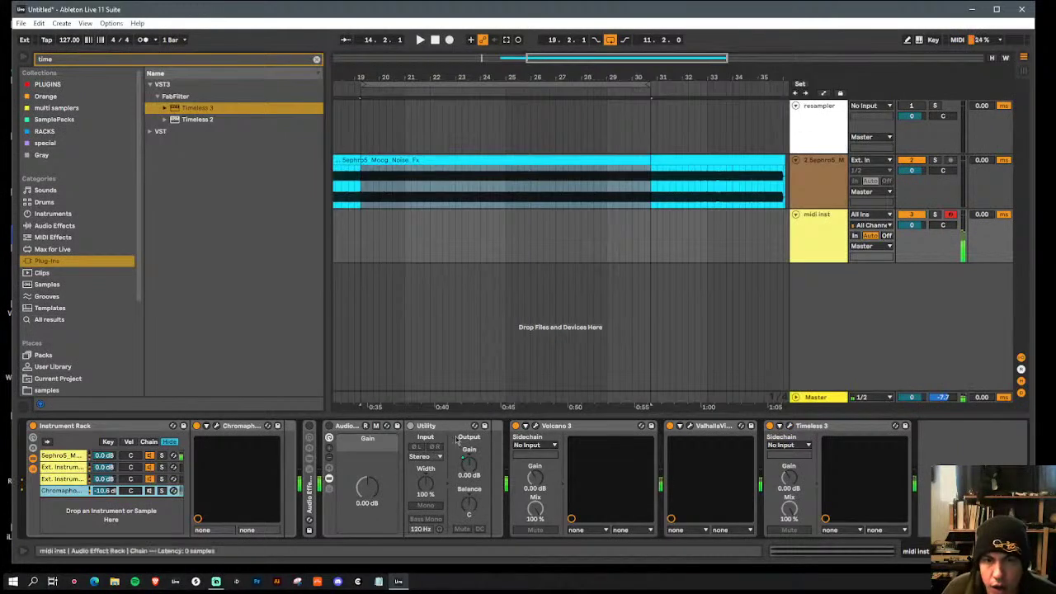
Step: Raise the peak of Volcano 3's filter 3 bell to form a strong narrow resonance
{"action": "left_click", "coordinate": [536, 427]}
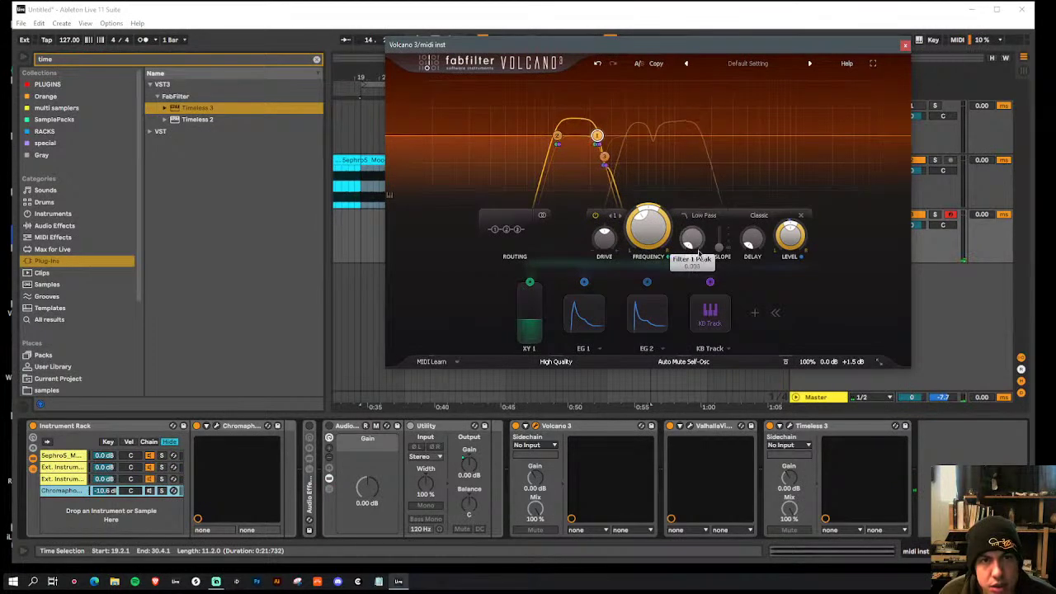
{"action": "left_click", "coordinate": [608, 158]}
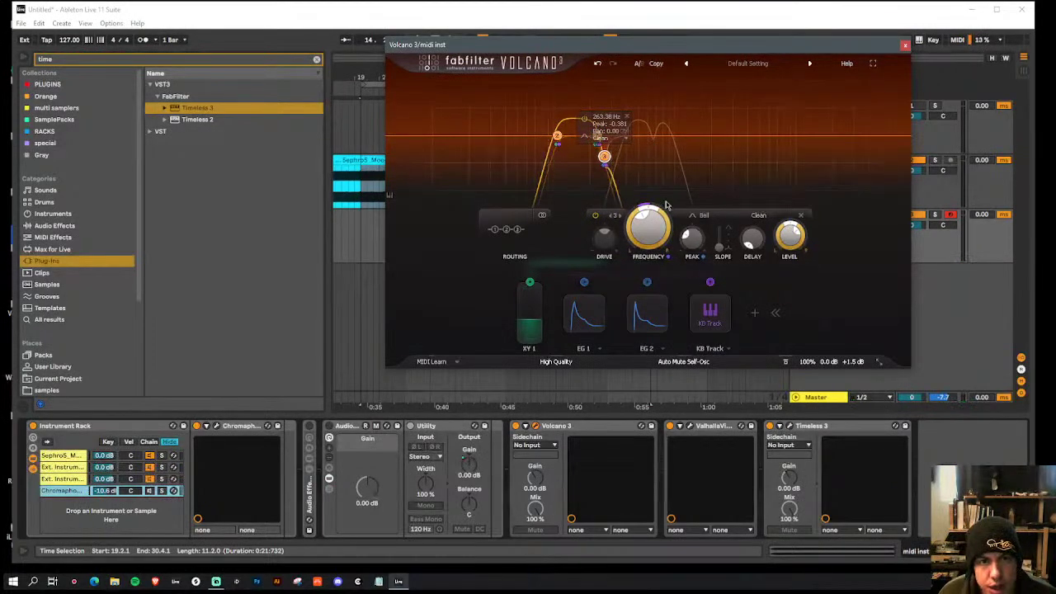
{"action": "left_click_drag", "start_coordinate": [698, 242], "coordinate": [696, 156]}
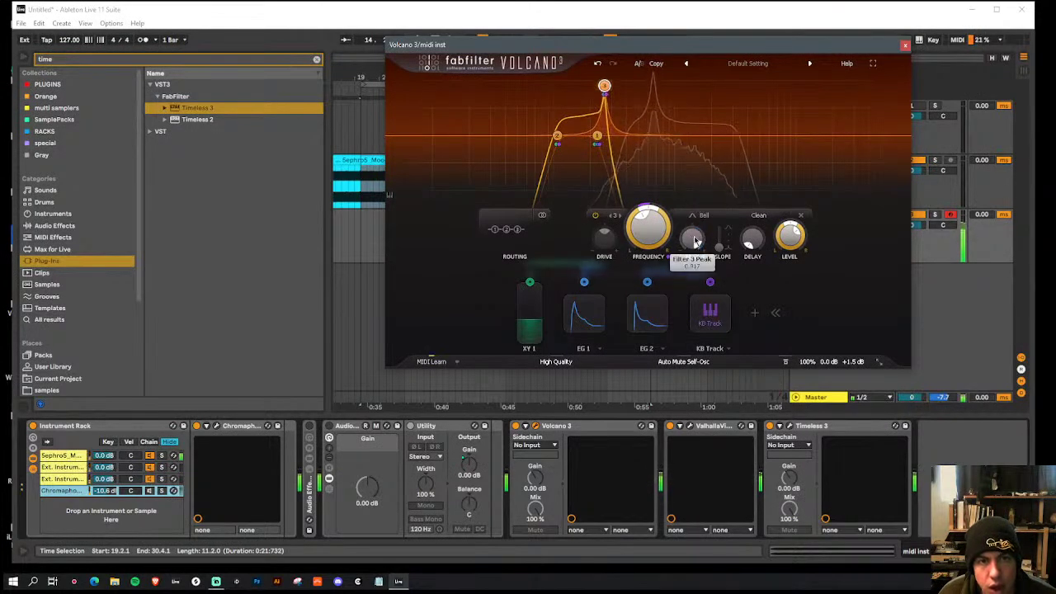
{"action": "mouse_move", "coordinate": [692, 250]}
{"action": "left_mouse_down"}
{"action": "mouse_move", "coordinate": [693, 241]}
{"action": "mouse_move", "coordinate": [693, 251]}
{"action": "left_mouse_up"}
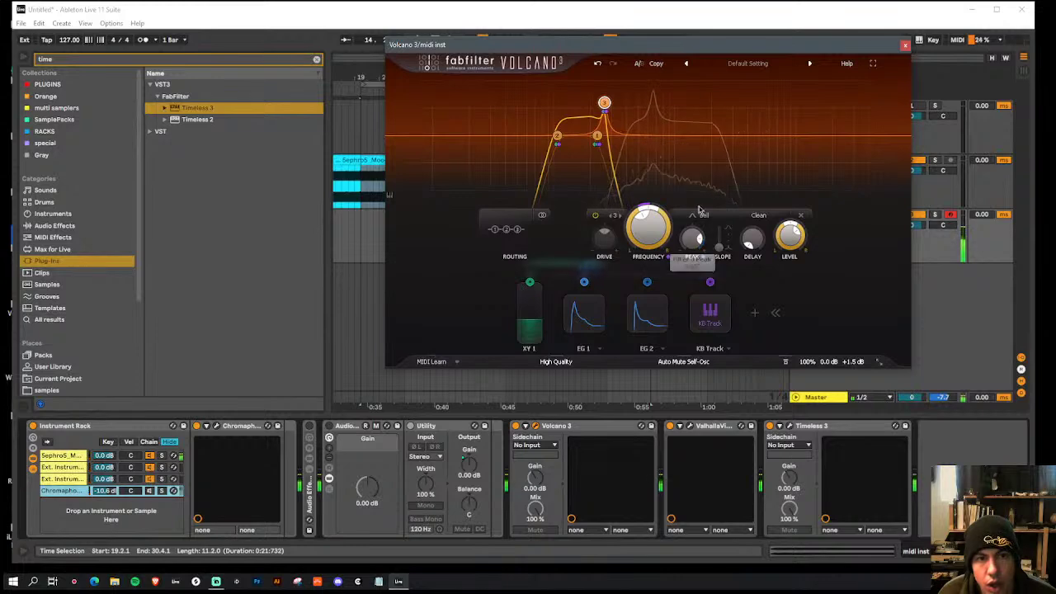
Step: Lower Volcano 3's filter 1 low pass to about 119 Hz, adjust EG 1's modulation of its frequency, and close the window
{"action": "left_click", "coordinate": [588, 137]}
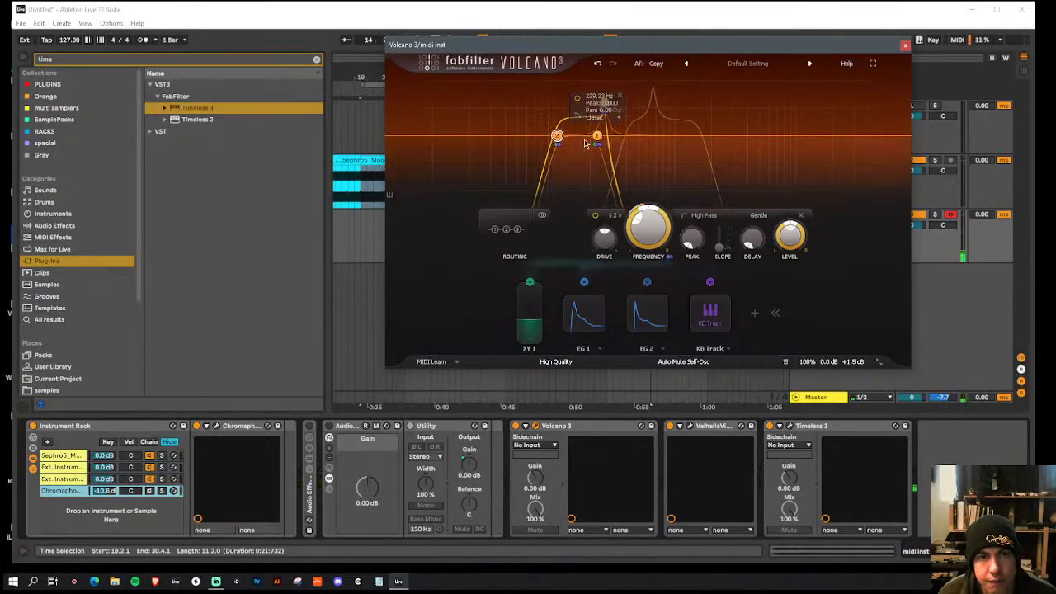
{"action": "left_click_drag", "start_coordinate": [588, 137], "coordinate": [561, 137]}
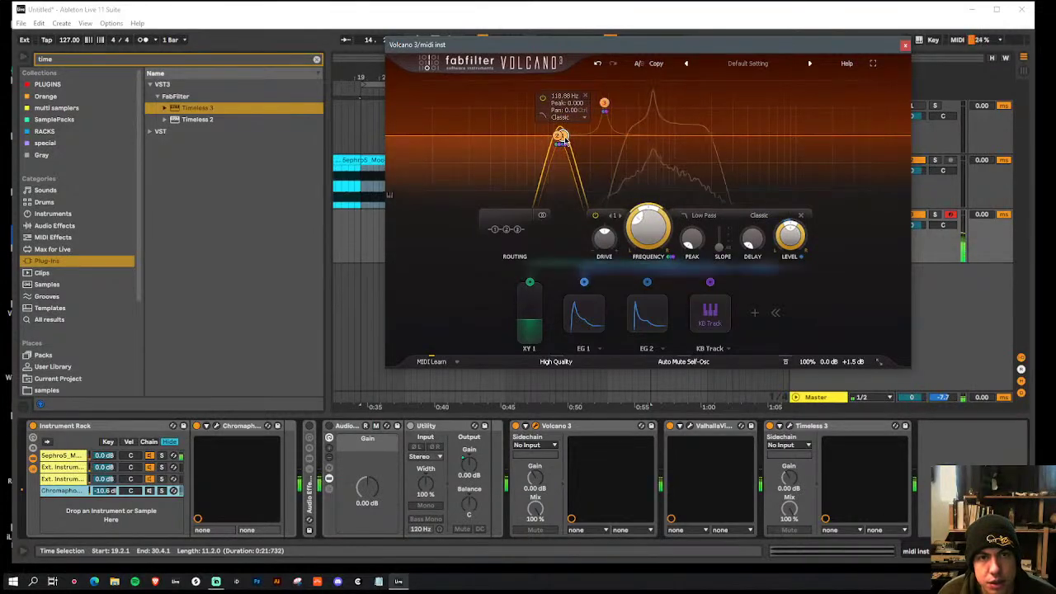
{"action": "mouse_move", "coordinate": [579, 299]}
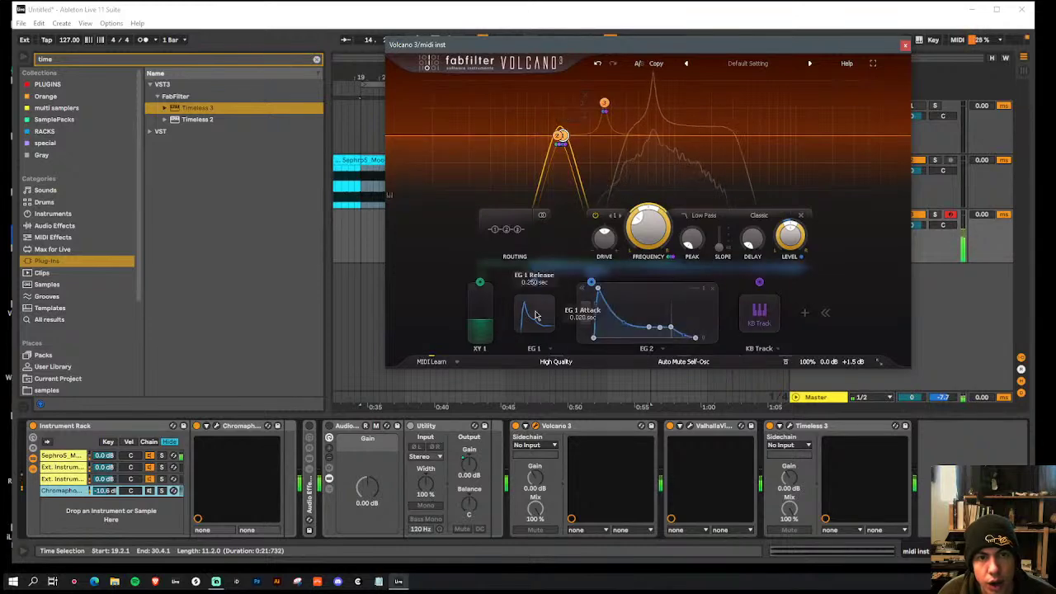
{"action": "left_click", "coordinate": [512, 283]}
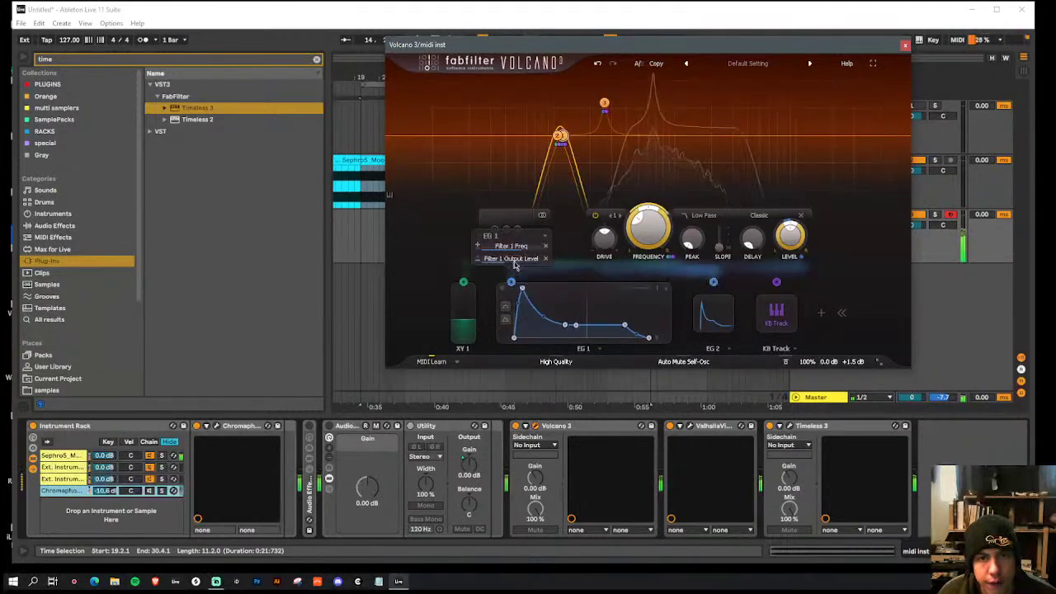
{"action": "left_click_drag", "start_coordinate": [516, 250], "coordinate": [483, 252]}
{"action": "left_click", "coordinate": [905, 46]}
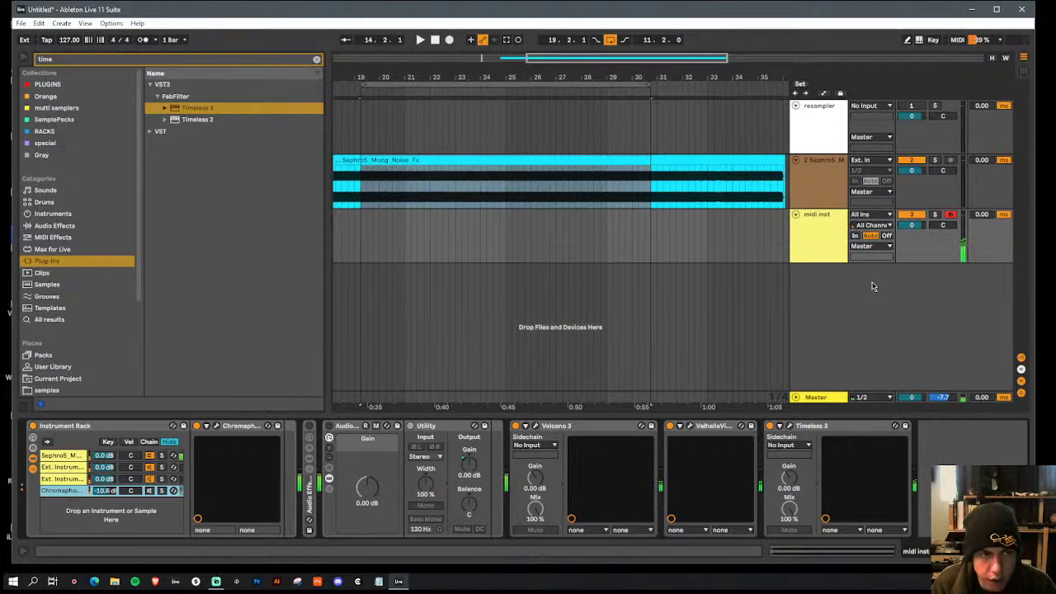
Step: Move the Gain rack with its Utility between Volcano 3 and ValhallaVintageVerb, and raise its gain to 16.3 dB
{"action": "left_click_drag", "start_coordinate": [340, 427], "coordinate": [680, 494]}
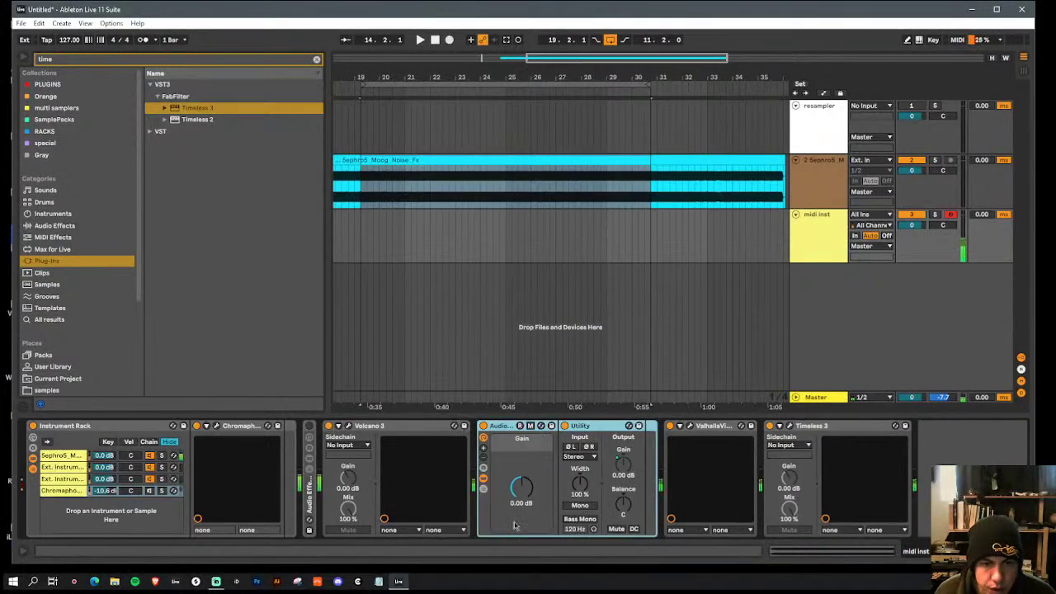
{"action": "left_click_drag", "start_coordinate": [521, 487], "coordinate": [522, 450]}
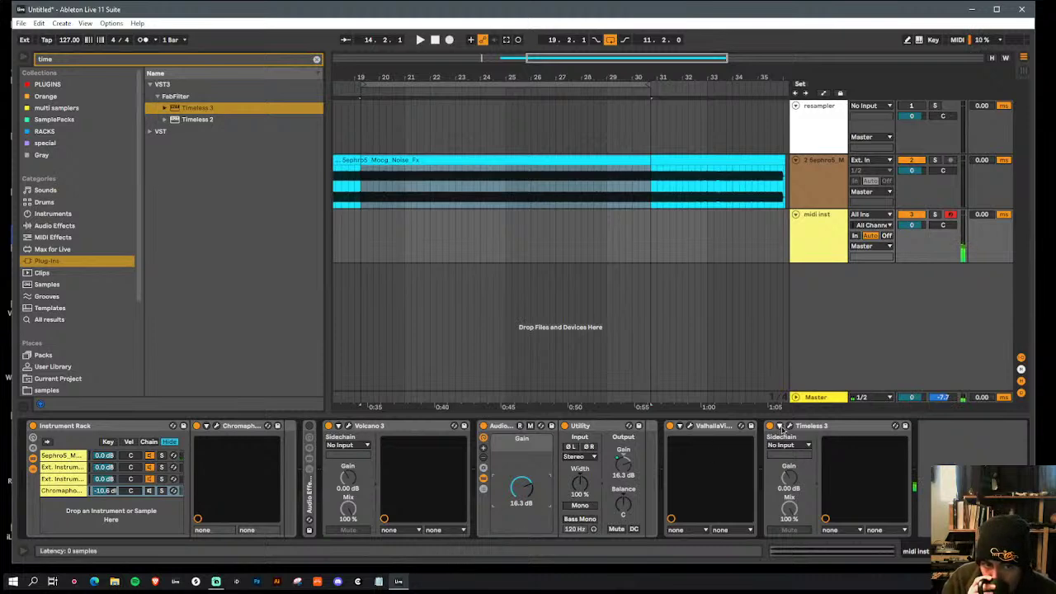
Step: Open Volcano 3 and Timeless 3 together, and lower Timeless 3's filter 2 to about 252 Hz
{"action": "left_click", "coordinate": [348, 425]}
{"action": "left_click", "coordinate": [790, 426]}
{"action": "left_click_drag", "start_coordinate": [815, 62], "coordinate": [480, 26]}
{"action": "left_click", "coordinate": [696, 150]}
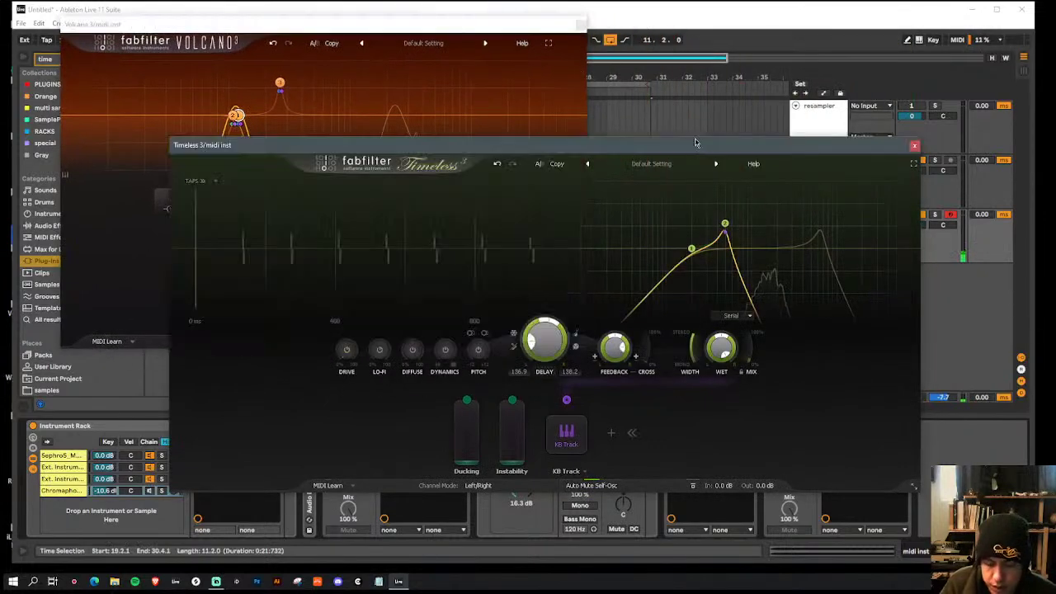
{"action": "mouse_move", "coordinate": [725, 228]}
{"action": "left_click_drag", "start_coordinate": [724, 227], "coordinate": [701, 235]}
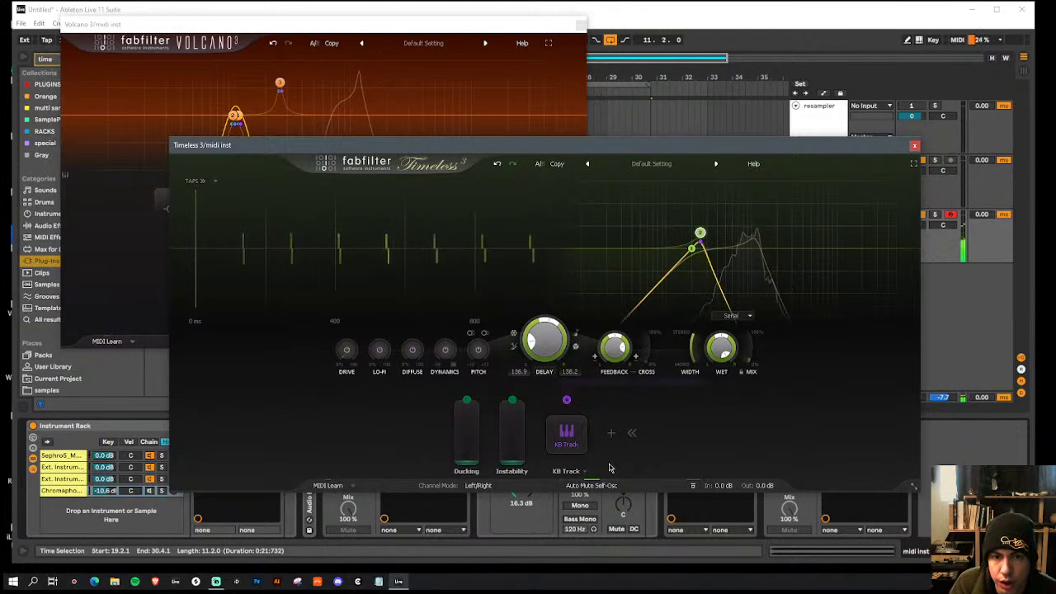
Step: Add a MIDI-triggered envelope generator in Timeless 3, route it to Feedback, and reduce the base feedback
{"action": "left_click", "coordinate": [611, 433]}
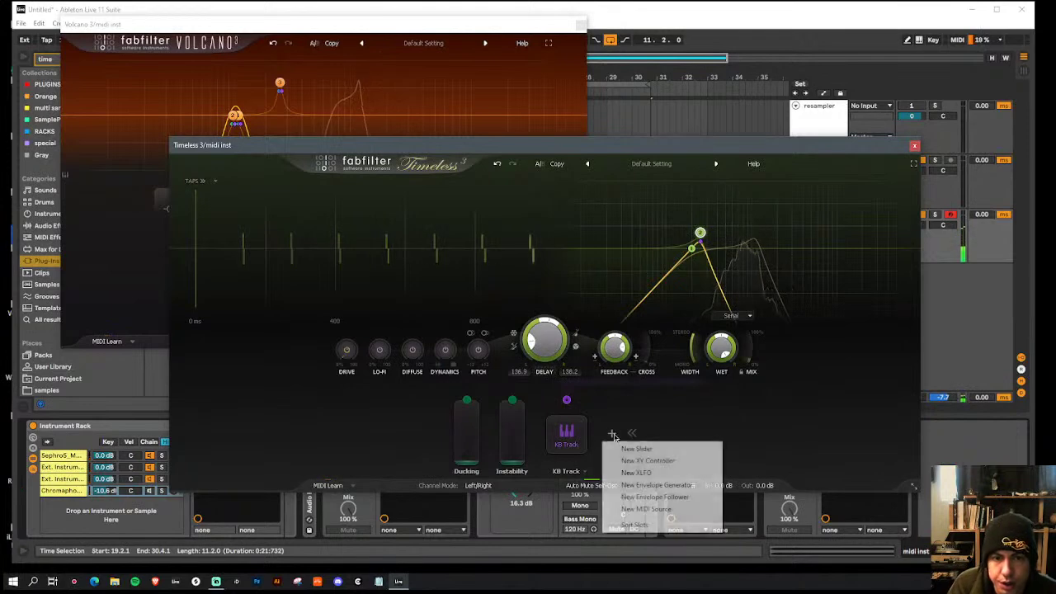
{"action": "left_click", "coordinate": [664, 485]}
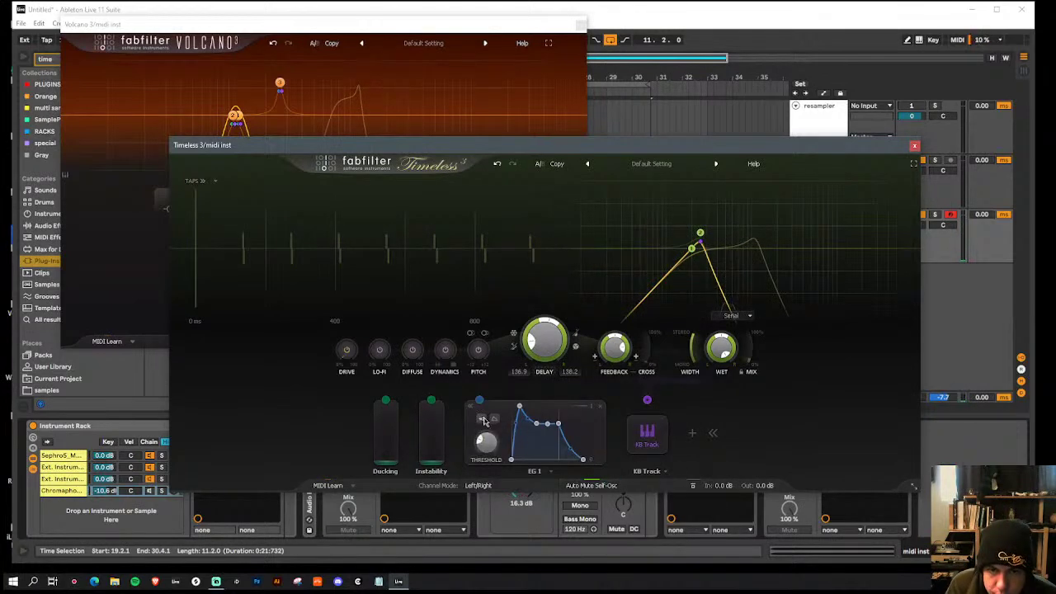
{"action": "left_click", "coordinate": [483, 420]}
{"action": "left_click_drag", "start_coordinate": [498, 402], "coordinate": [615, 347]}
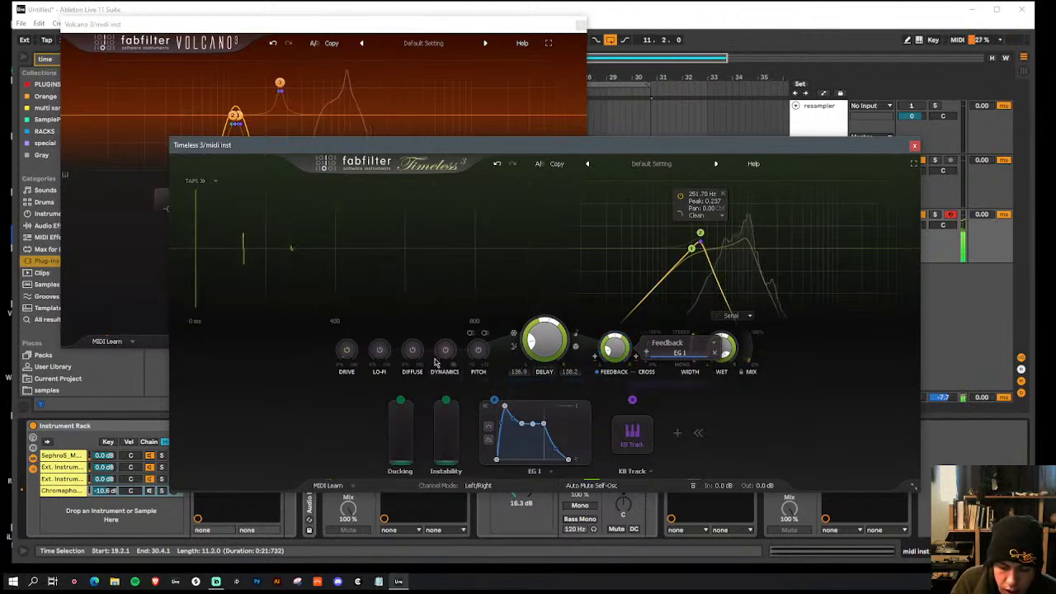
{"action": "mouse_move", "coordinate": [621, 351]}
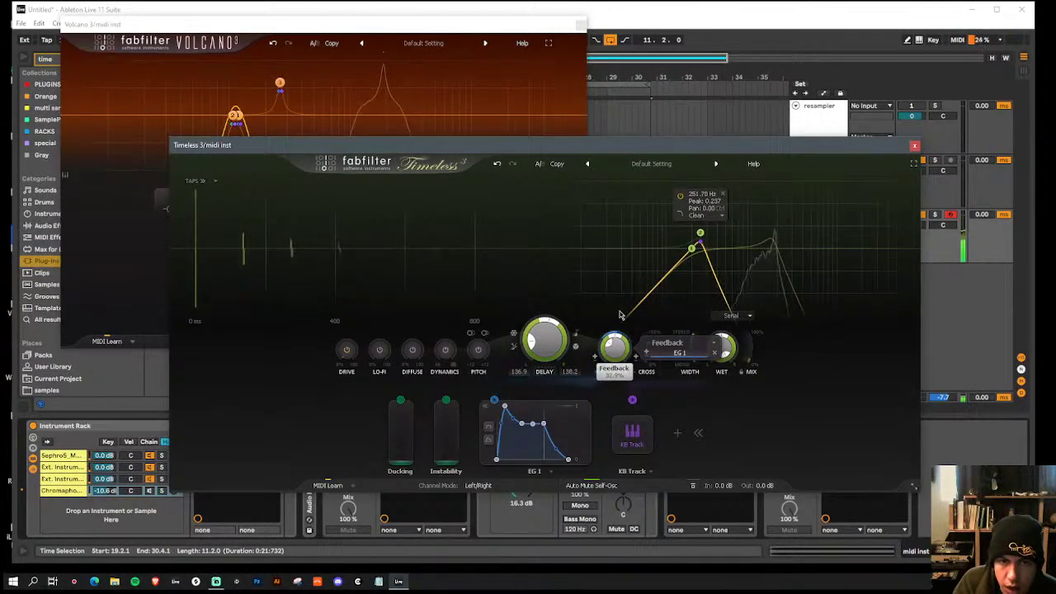
Step: Lengthen the decay and release of Timeless 3's EG 1, lower its sustain, and close the plug-in window
{"action": "left_click_drag", "start_coordinate": [522, 424], "coordinate": [601, 431]}
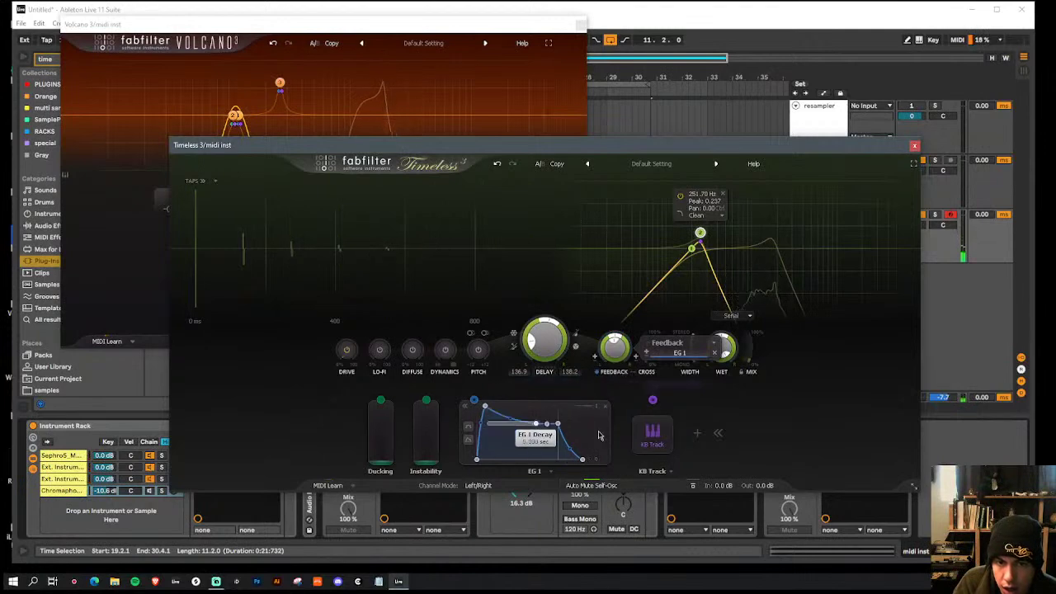
{"action": "left_click_drag", "start_coordinate": [511, 419], "coordinate": [550, 437]}
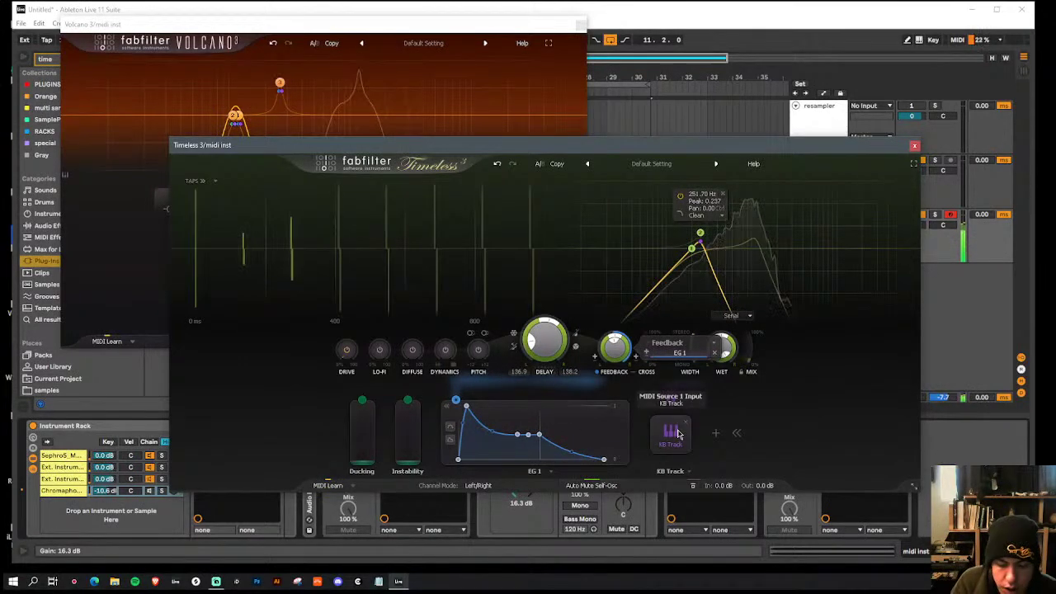
{"action": "left_click_drag", "start_coordinate": [572, 454], "coordinate": [600, 463]}
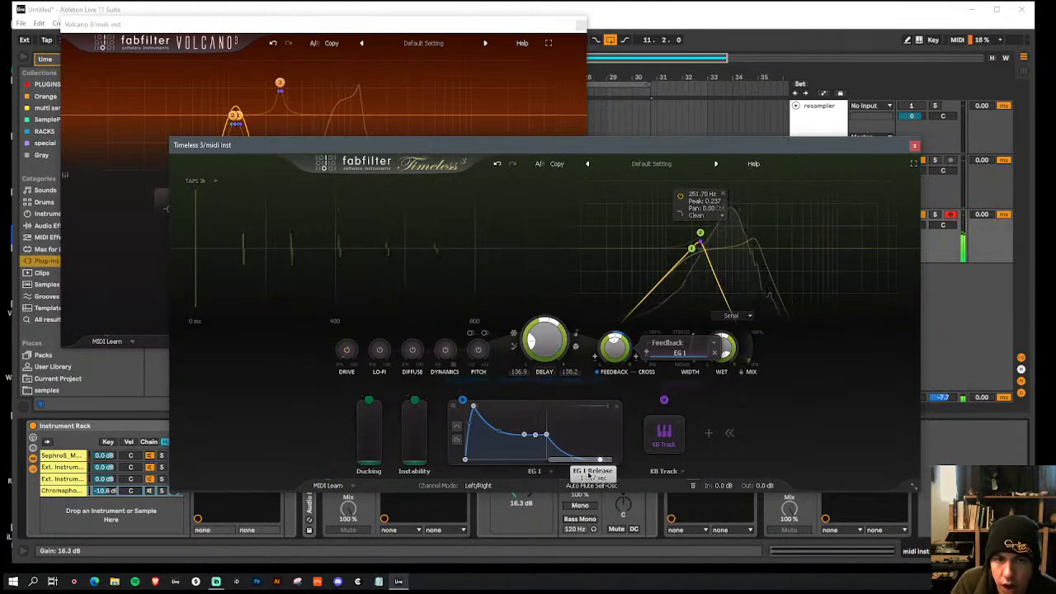
{"action": "left_click", "coordinate": [914, 146]}
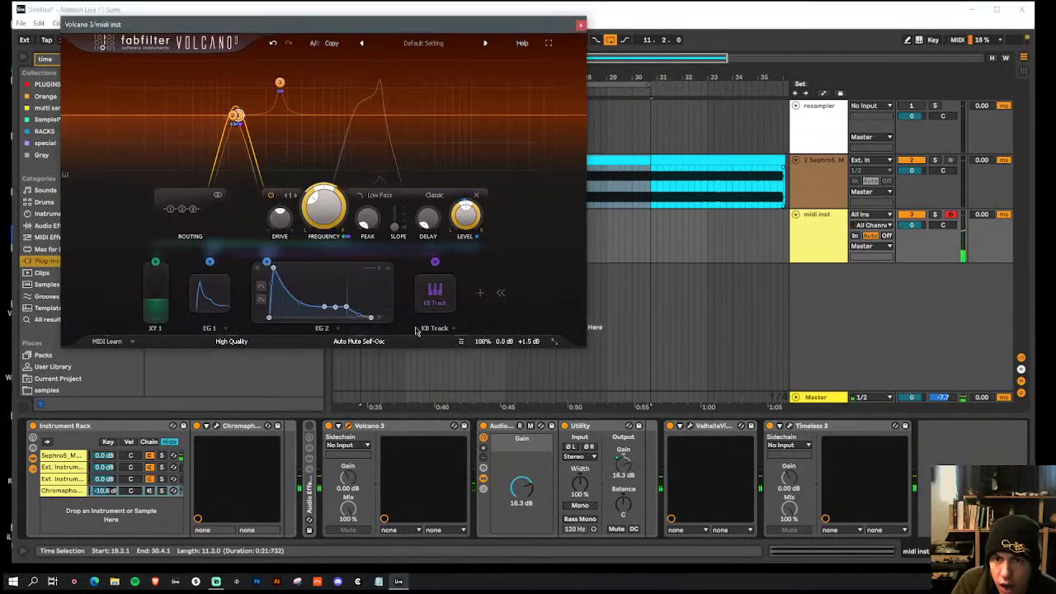
Step: Lengthen the release and raise the sustain of Volcano 3's EG 2, closing its window
{"action": "left_click_drag", "start_coordinate": [372, 320], "coordinate": [381, 328]}
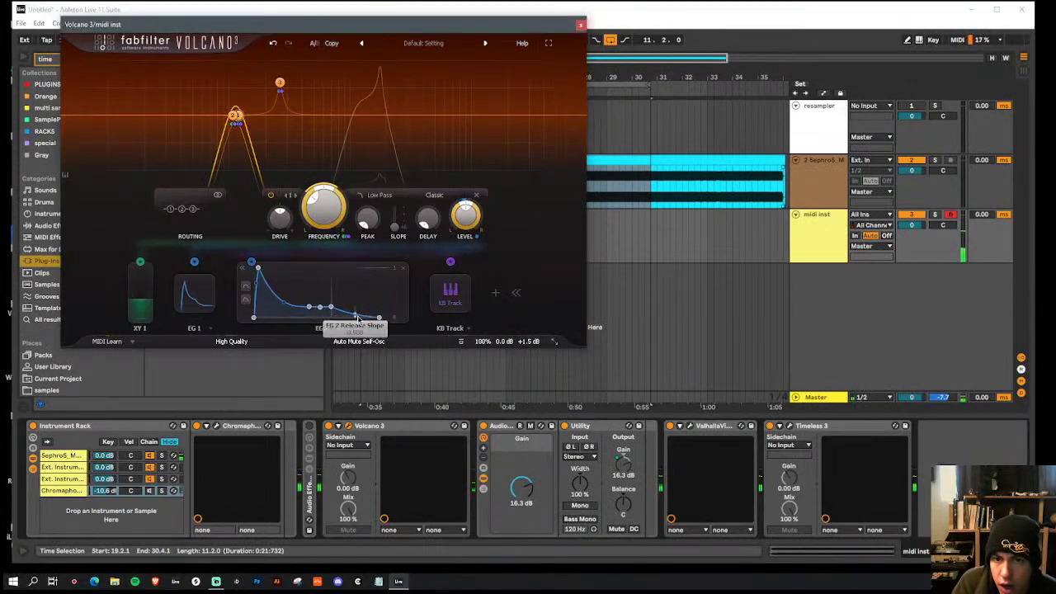
{"action": "left_click_drag", "start_coordinate": [330, 308], "coordinate": [325, 295]}
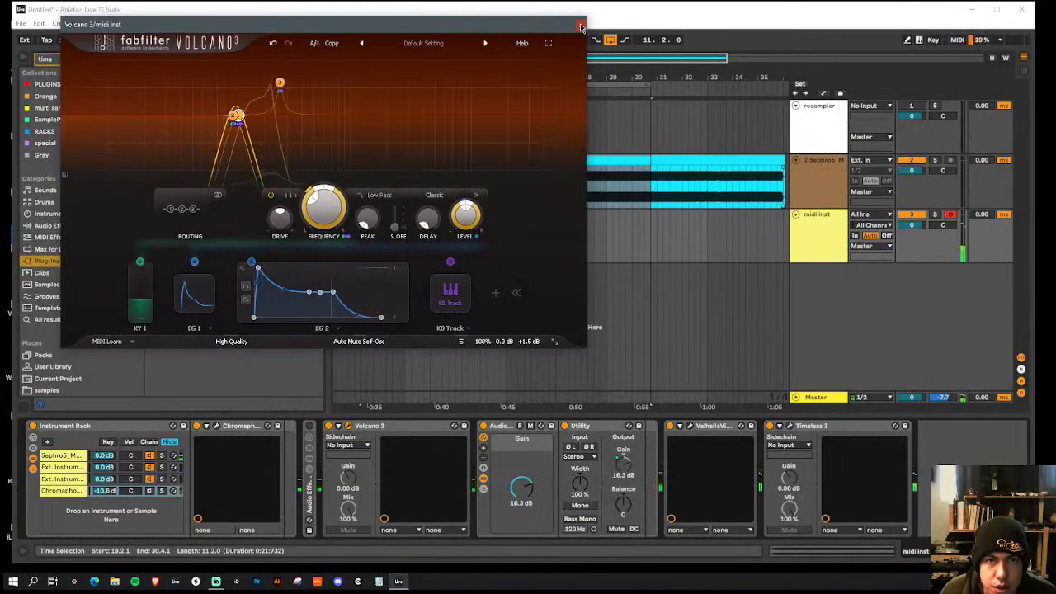
{"action": "left_click", "coordinate": [581, 26]}
Step: Record a four-bar MIDI clip on the midi inst track starting at bar 41
{"action": "left_click_drag", "start_coordinate": [751, 77], "coordinate": [333, 77]}
{"action": "left_click", "coordinate": [493, 243]}
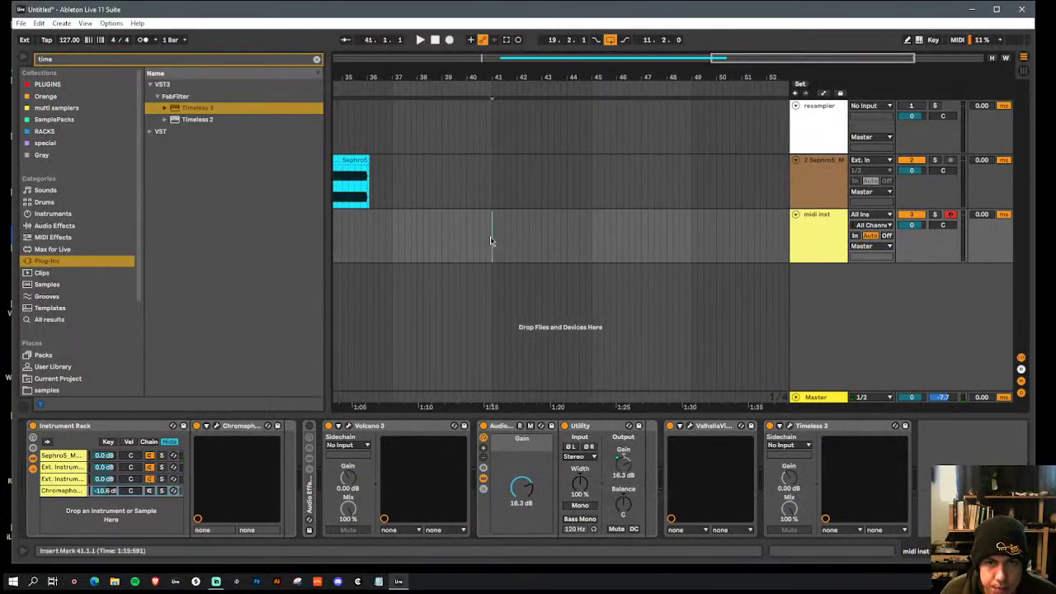
{"action": "left_click", "coordinate": [449, 39]}
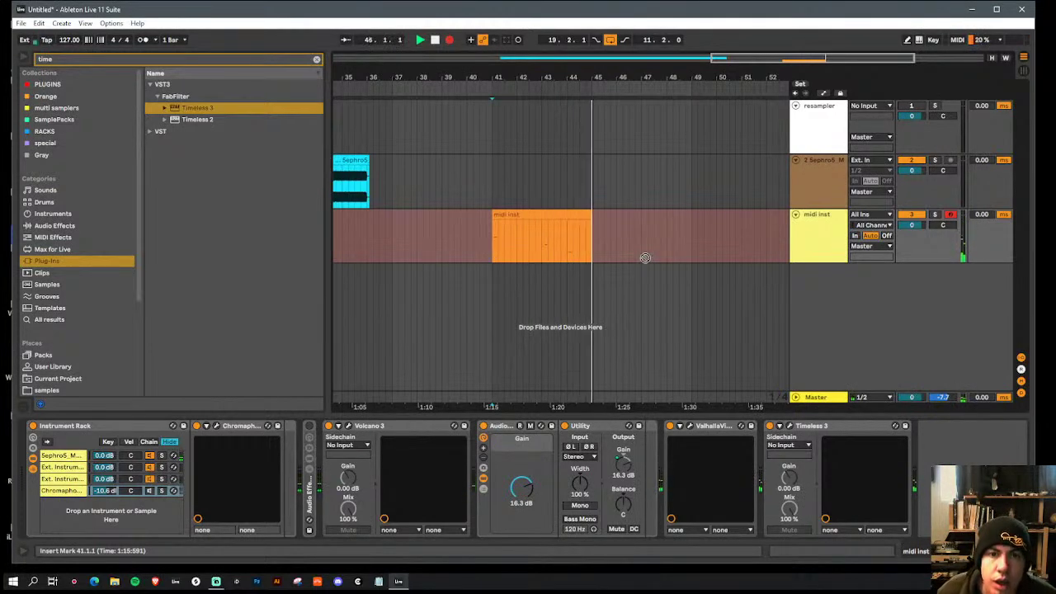
{"action": "key", "text": "space"}
Step: Freeze the midi inst track and copy its frozen clip onto a new audio track at bar 47
{"action": "right_click", "coordinate": [848, 241]}
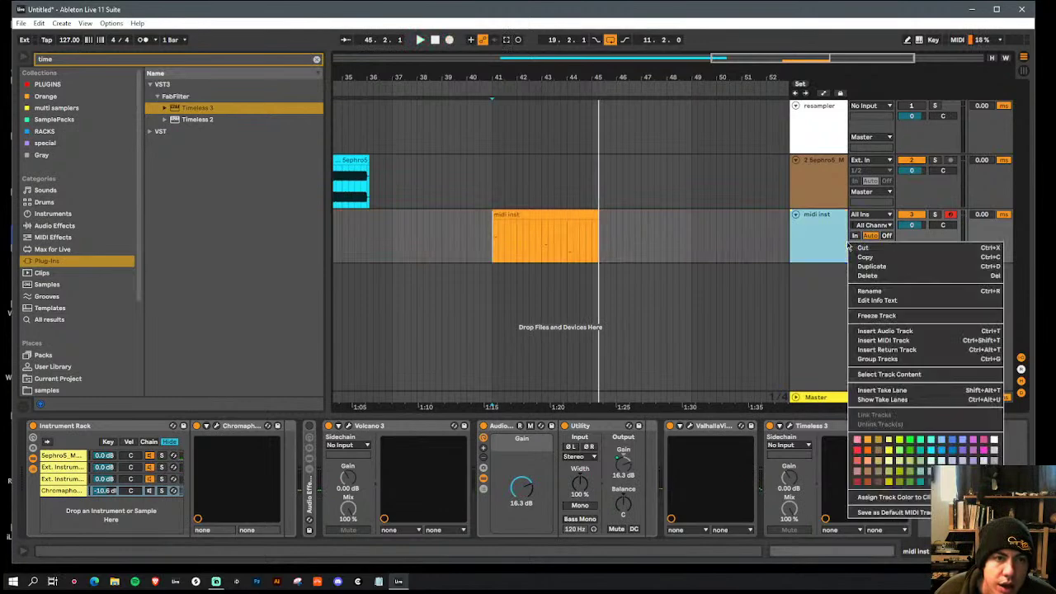
{"action": "left_click", "coordinate": [881, 316]}
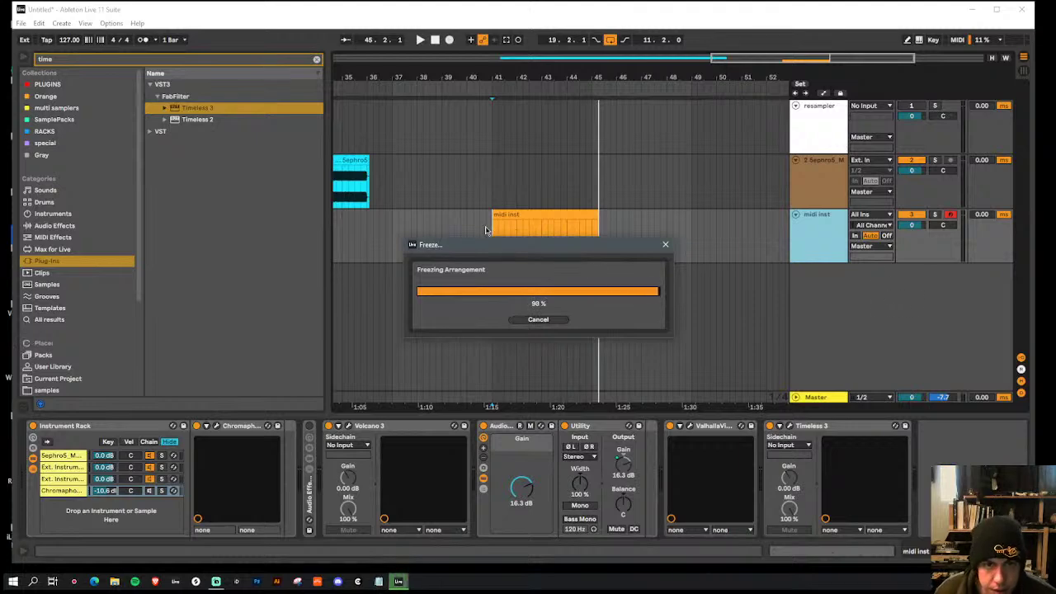
{"action": "left_click_drag", "start_coordinate": [487, 235], "coordinate": [679, 240]}
{"action": "key", "text": "ctrl+c"}
{"action": "key", "text": "ctrl+t"}
{"action": "key", "text": "ctrl+v"}
{"action": "left_click_drag", "start_coordinate": [497, 279], "coordinate": [672, 276]}
{"action": "left_click", "coordinate": [699, 270]}
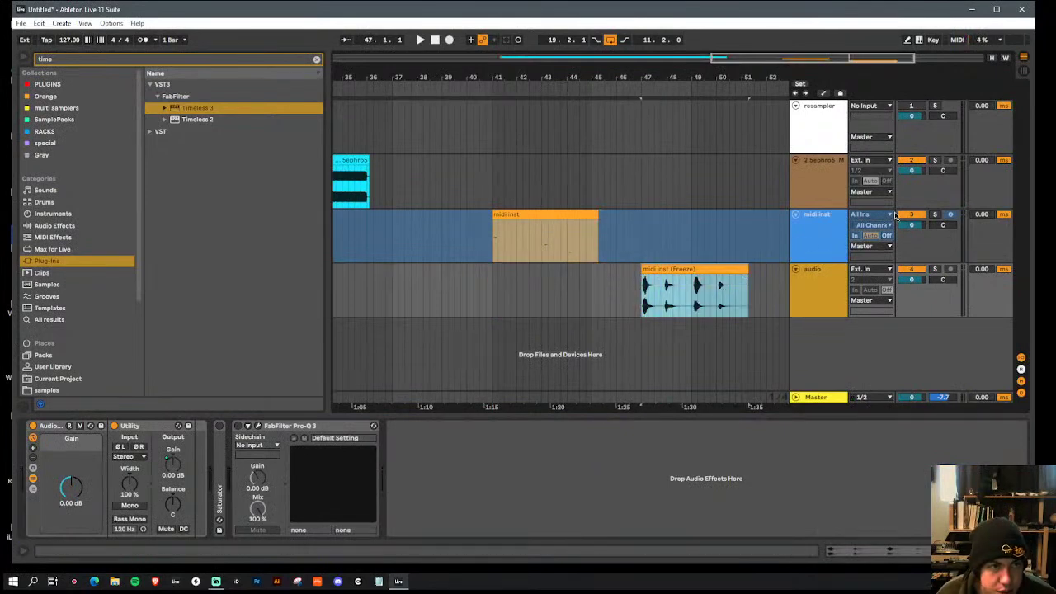
Step: Deactivate the frozen midi inst track and fold it
{"action": "left_click", "coordinate": [910, 217]}
{"action": "left_click", "coordinate": [797, 215]}
Step: Insert a new MIDI track below the audio track and load the frozen clip into its Sampler
{"action": "left_click", "coordinate": [828, 263]}
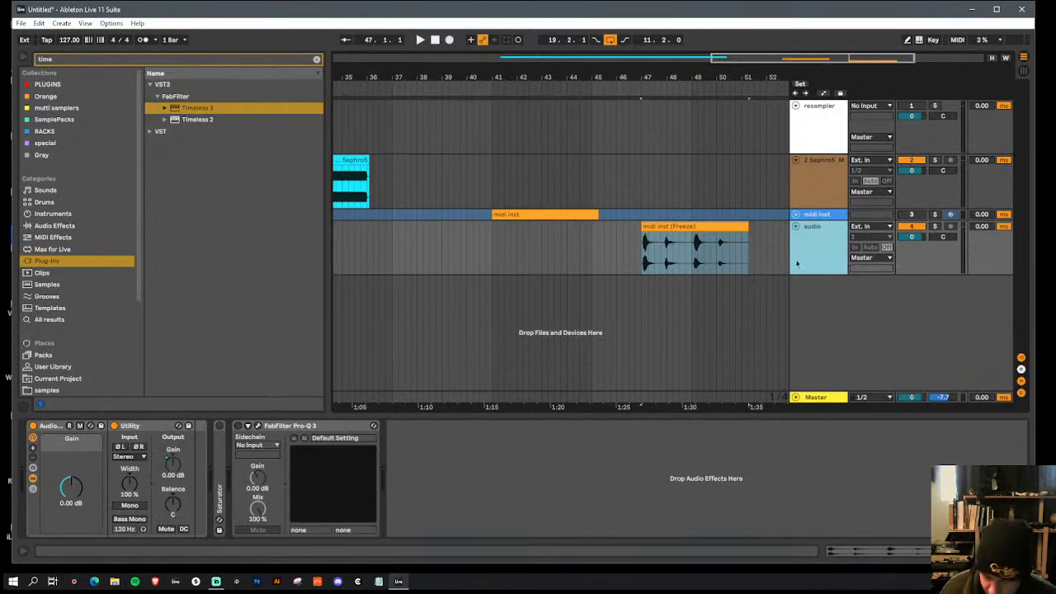
{"action": "key", "text": "ctrl+shift+t"}
{"action": "left_click", "coordinate": [666, 225]}
{"action": "left_click_drag", "start_coordinate": [666, 226], "coordinate": [419, 491]}
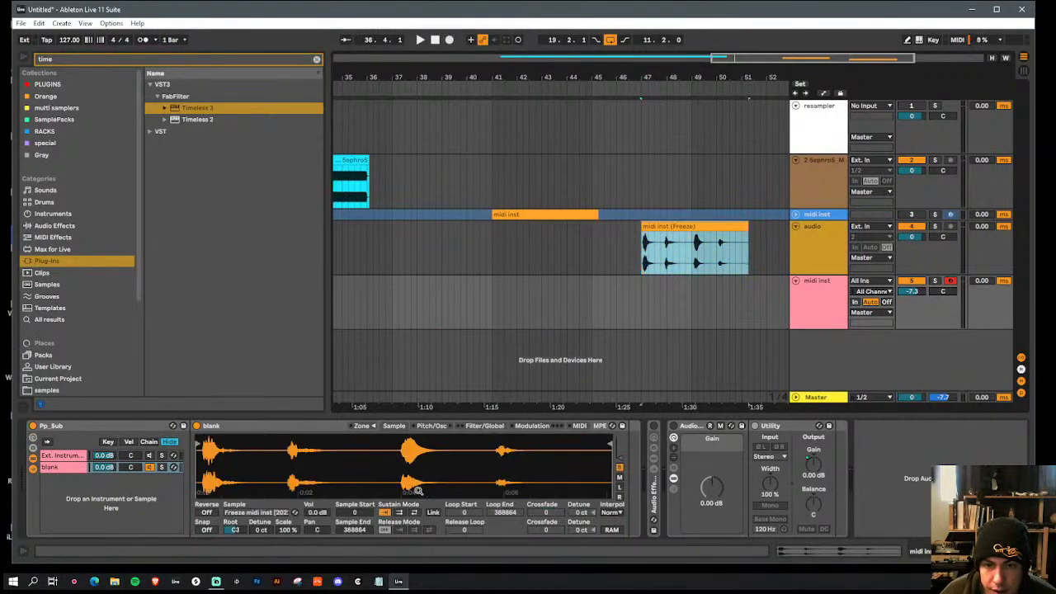
{"action": "left_click", "coordinate": [828, 319]}
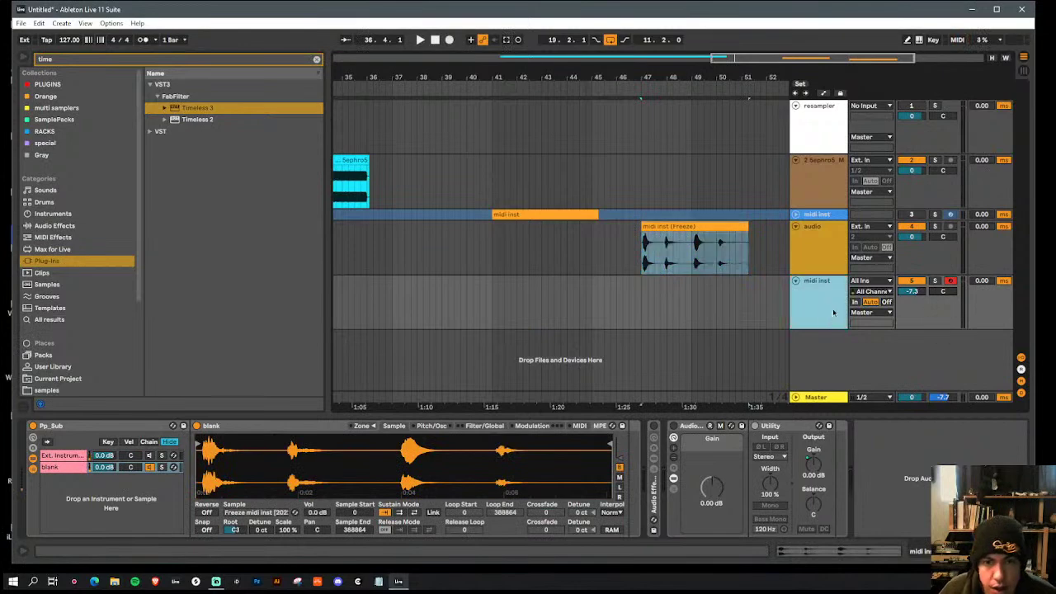
Step: Set the Sampler's sample start to 6936 and its root key to F0, checking the volume envelope settings
{"action": "left_click", "coordinate": [202, 445]}
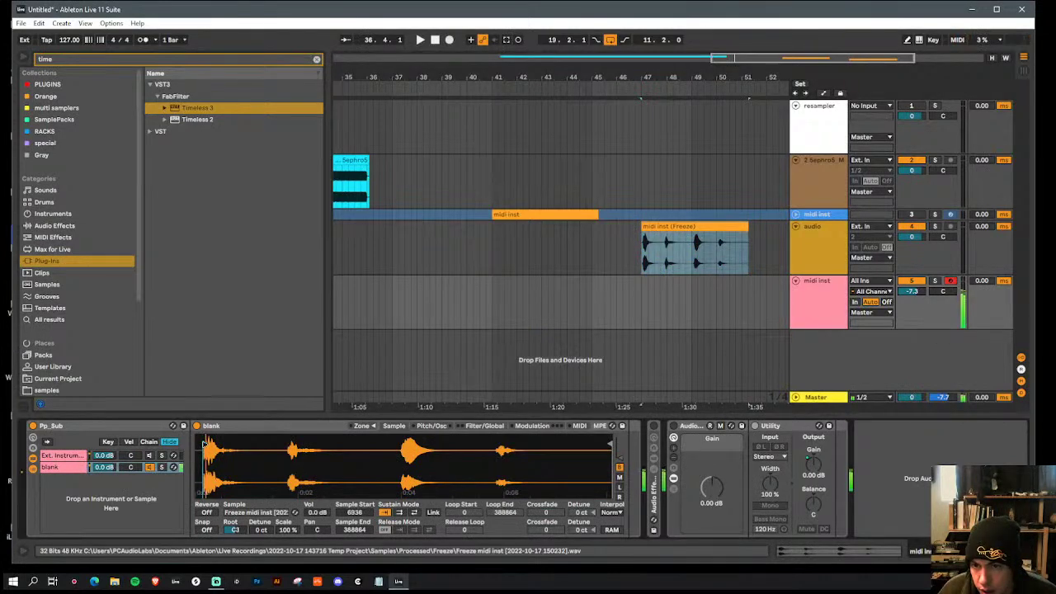
{"action": "left_click_drag", "start_coordinate": [235, 530], "coordinate": [243, 531]}
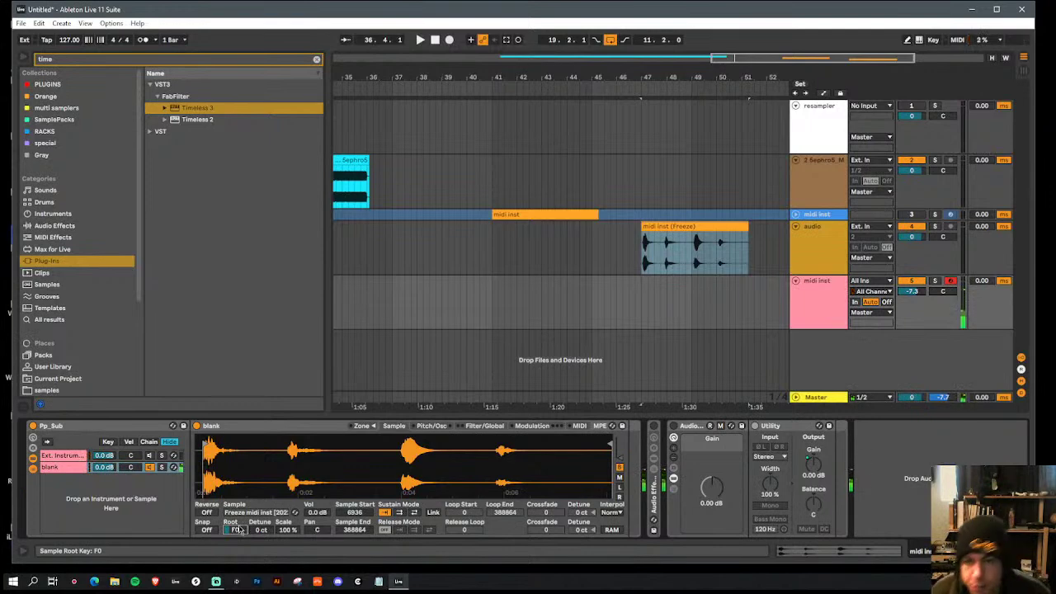
{"action": "left_click", "coordinate": [494, 426]}
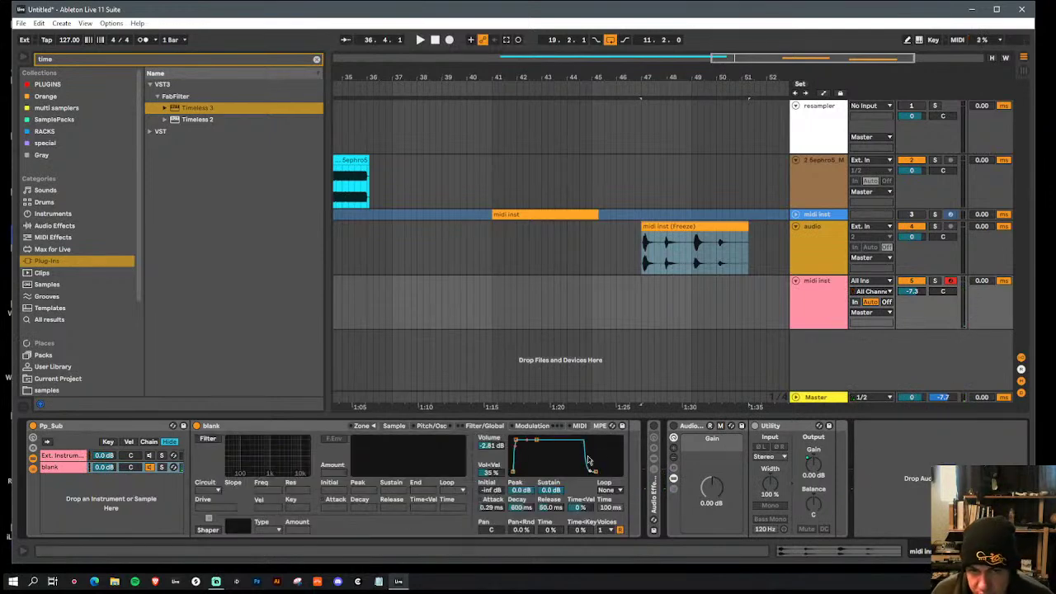
{"action": "left_click", "coordinate": [394, 426]}
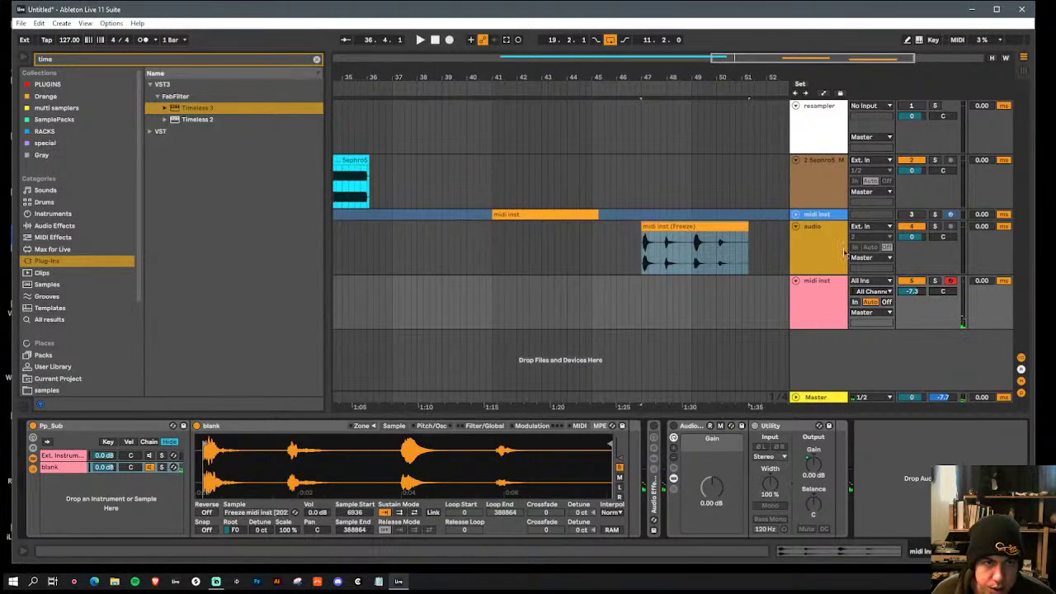
Step: Unfreeze the original midi inst track and reselect the Sampler track below the audio track
{"action": "right_click", "coordinate": [816, 214]}
{"action": "left_click", "coordinate": [834, 294]}
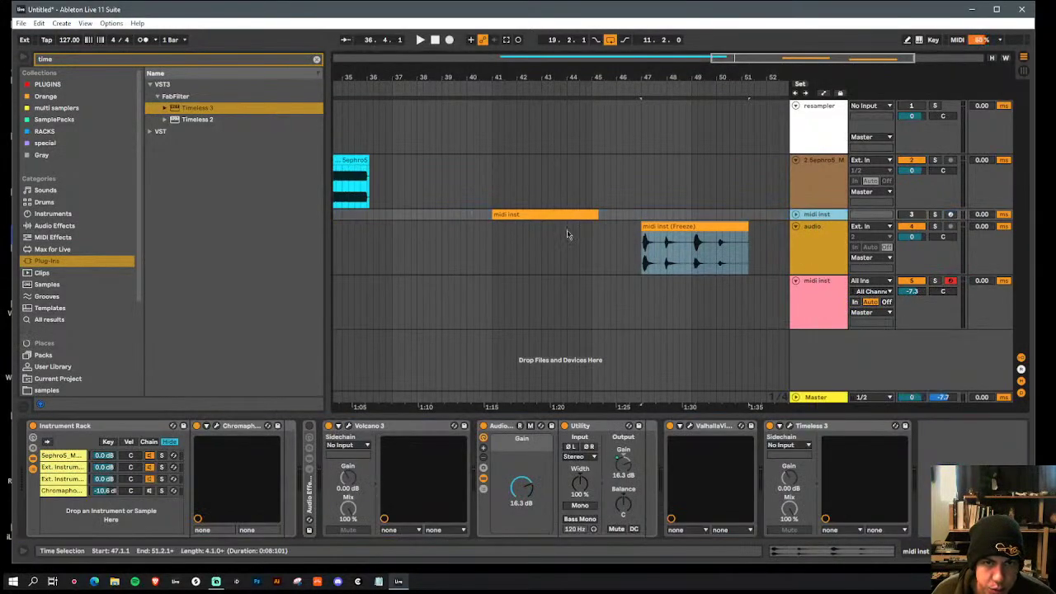
{"action": "left_click", "coordinate": [825, 318]}
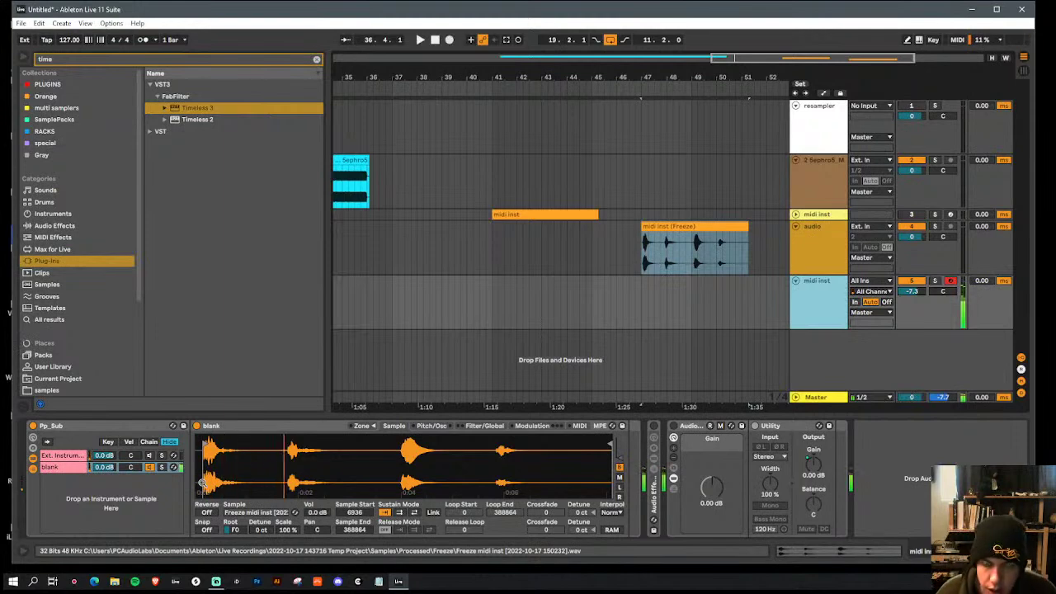
Step: Audition the Sampler with its sample start on the second hit at 85547, and on the fourth hit at 280340
{"action": "left_click_drag", "start_coordinate": [202, 482], "coordinate": [291, 460]}
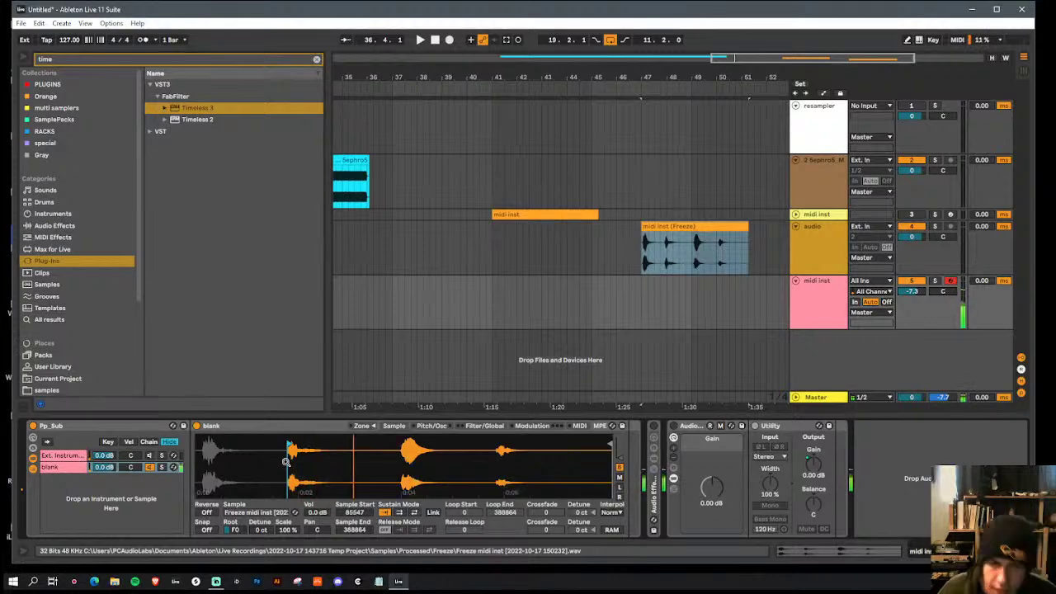
{"action": "mouse_move", "coordinate": [291, 450]}
{"action": "left_mouse_down"}
{"action": "mouse_move", "coordinate": [492, 462]}
{"action": "mouse_move", "coordinate": [499, 472]}
{"action": "left_mouse_up"}
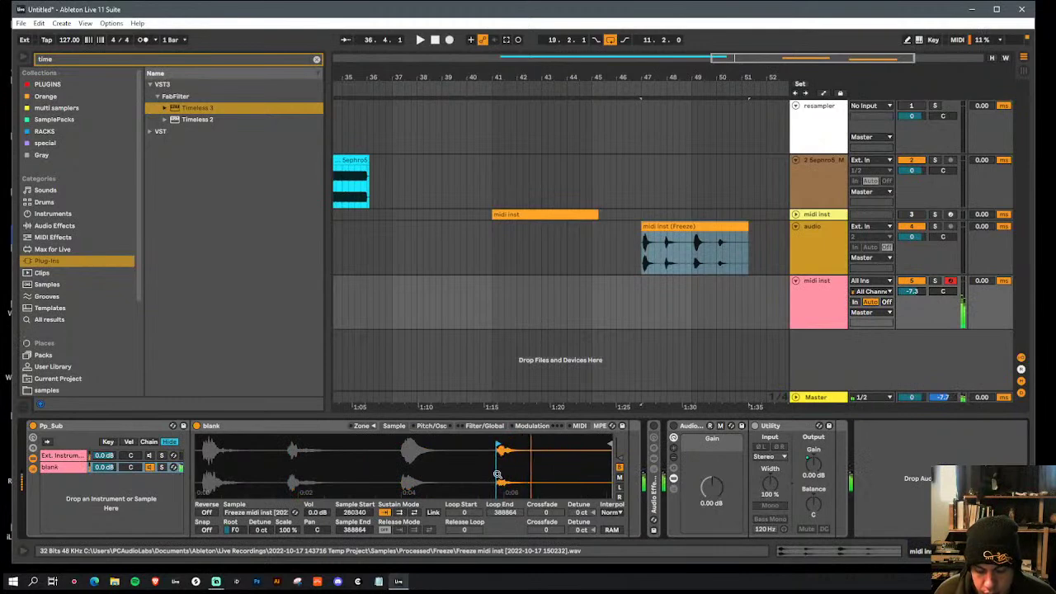
{"action": "left_click", "coordinate": [431, 426]}
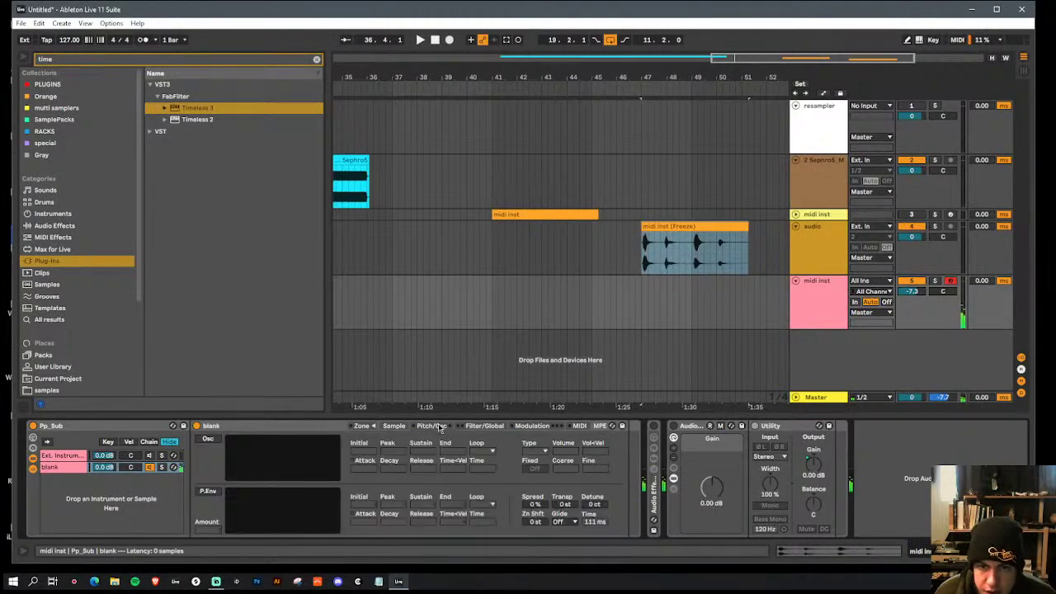
{"action": "left_click", "coordinate": [404, 429]}
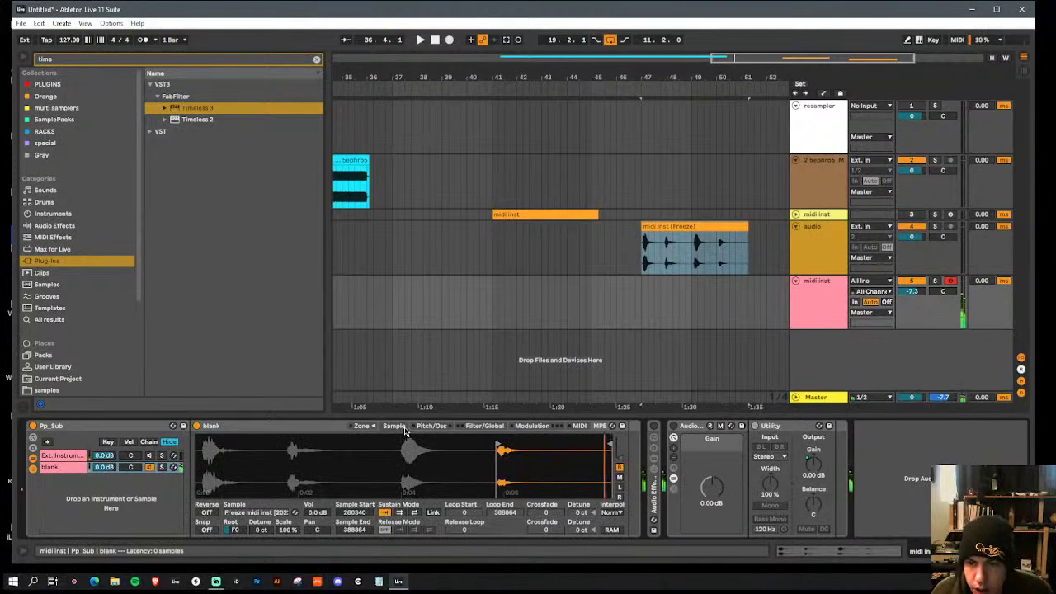
Step: Set the Sampler's number of voices to 7
{"action": "left_click", "coordinate": [431, 426]}
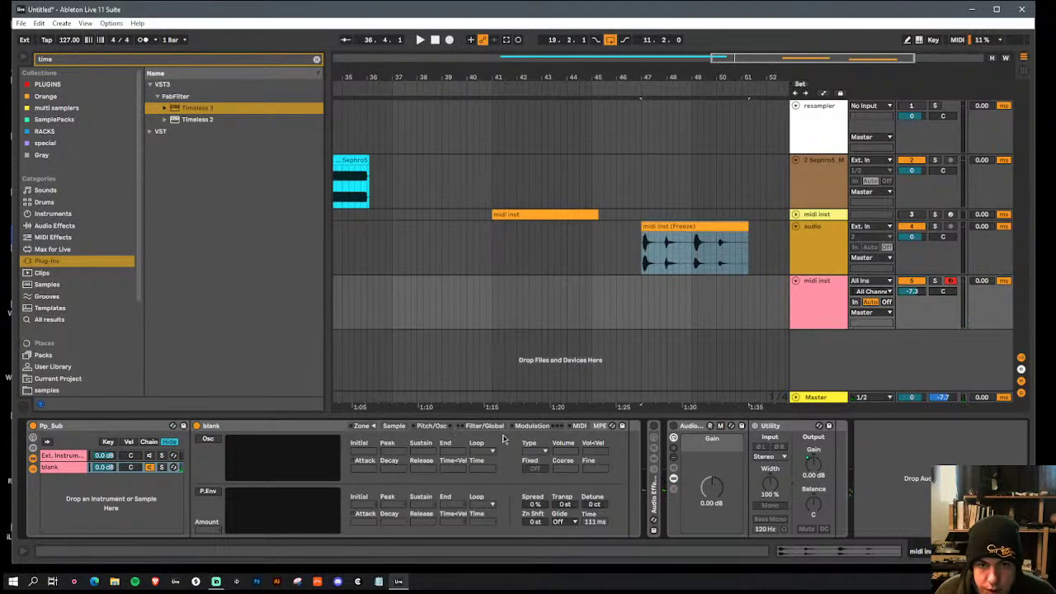
{"action": "left_click", "coordinate": [484, 426]}
{"action": "left_click", "coordinate": [608, 531]}
{"action": "left_click", "coordinate": [601, 448]}
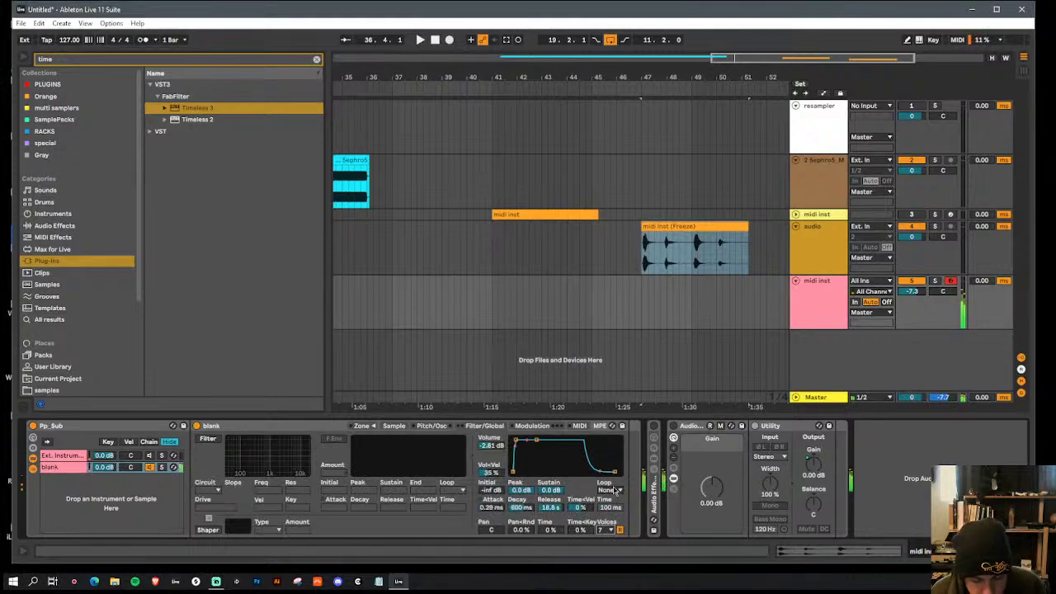
Step: Place the Sampler's sample start on the third hit at 191903 and lower its volume to -9.56 dB
{"action": "left_click", "coordinate": [400, 428]}
{"action": "left_click_drag", "start_coordinate": [498, 449], "coordinate": [402, 472]}
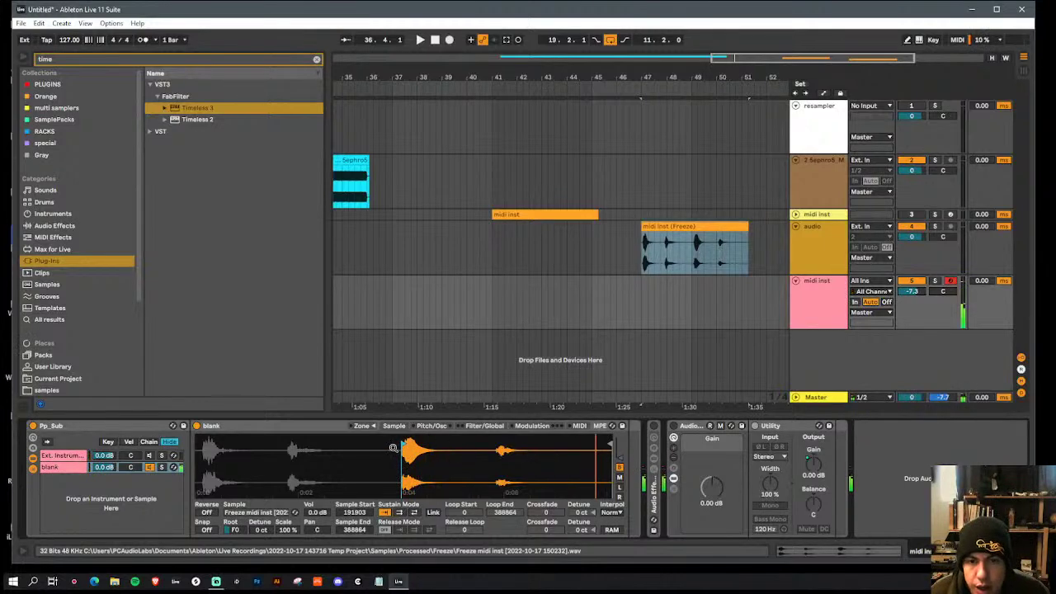
{"action": "left_click", "coordinate": [439, 427]}
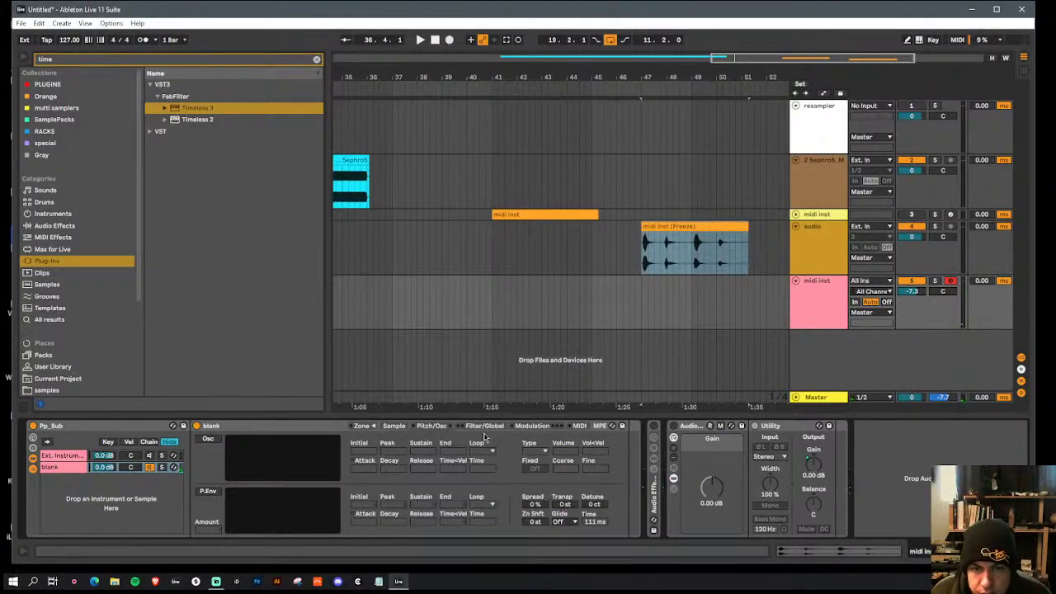
{"action": "left_click", "coordinate": [485, 427]}
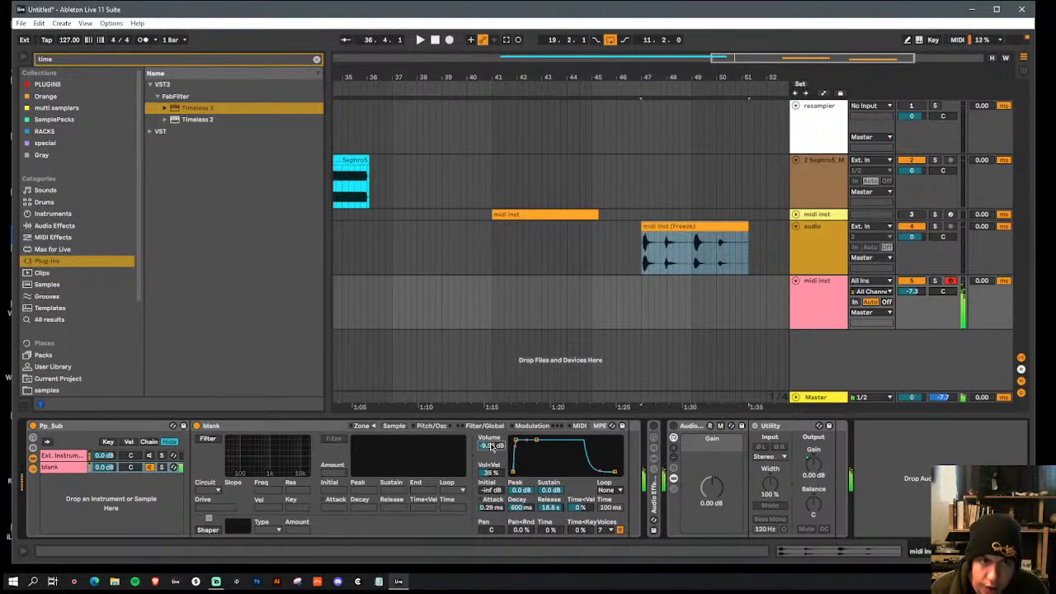
Step: Capture the played MIDI as a clip at 51.4.1 on the Sampler track and play it back
{"action": "left_click", "coordinate": [506, 41]}
{"action": "left_click_drag", "start_coordinate": [747, 76], "coordinate": [644, 92]}
{"action": "left_click_drag", "start_coordinate": [609, 282], "coordinate": [739, 297]}
{"action": "key", "text": "space"}
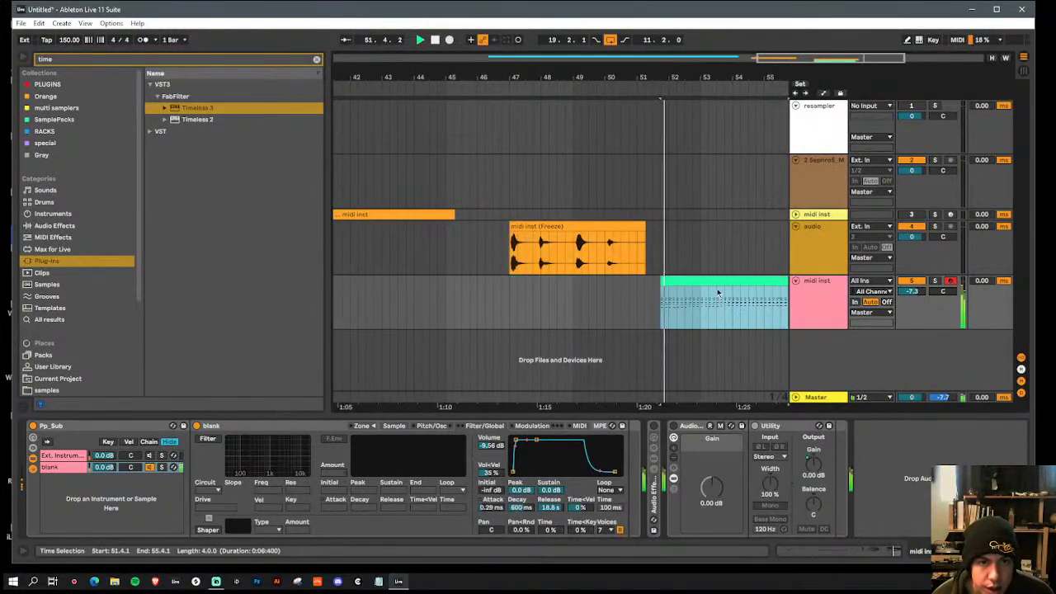
Step: Move the frozen audio clip to 43.3.1 and loop playback over the captured four-bar MIDI clip
{"action": "left_click_drag", "start_coordinate": [729, 76], "coordinate": [608, 78]}
{"action": "left_click_drag", "start_coordinate": [505, 248], "coordinate": [433, 248]}
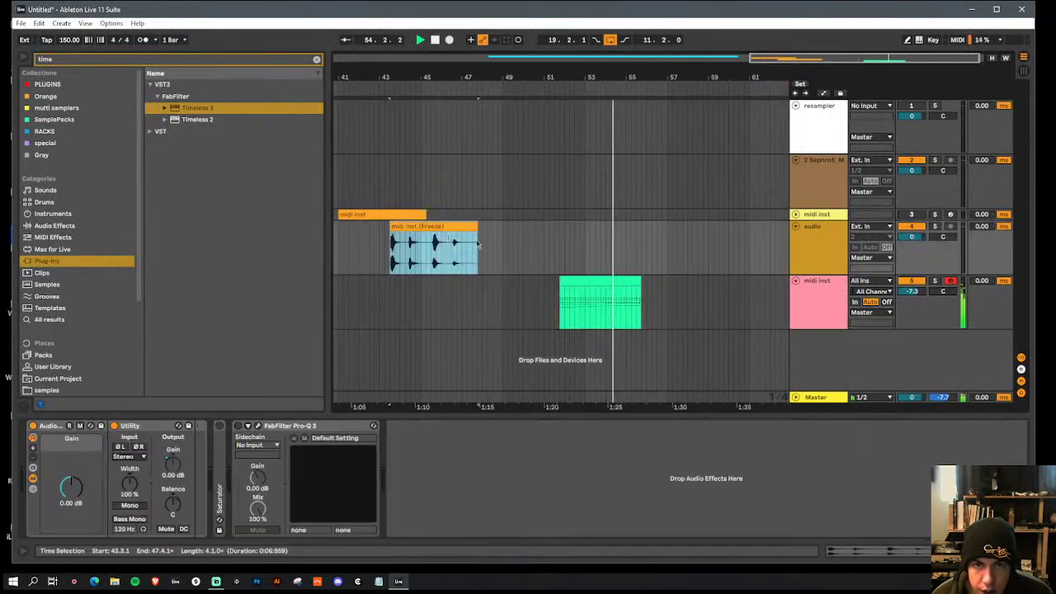
{"action": "left_click", "coordinate": [629, 282]}
{"action": "key", "text": "ctrl+l"}
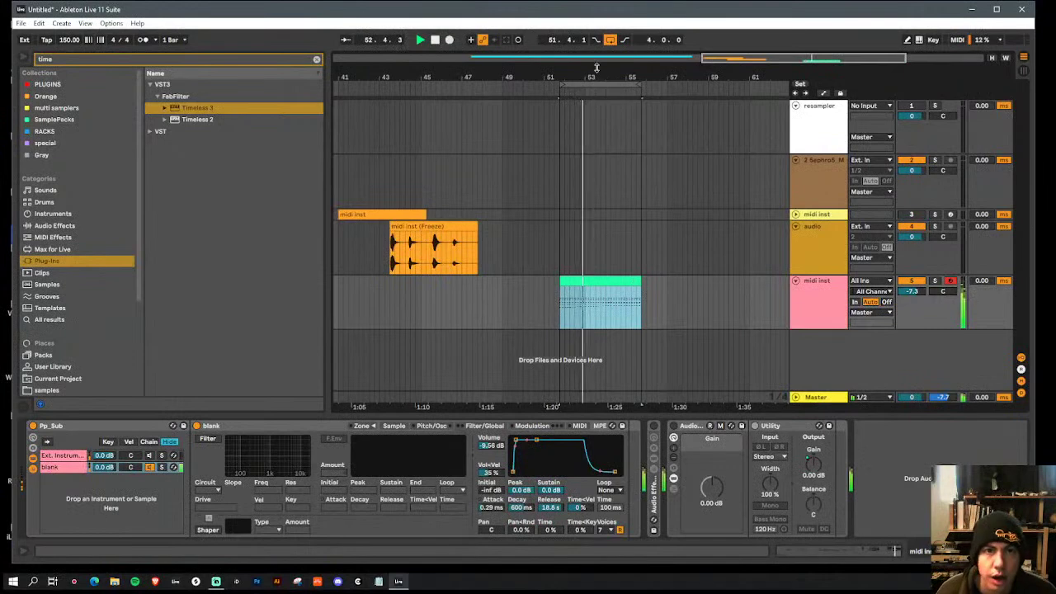
{"action": "left_click_drag", "start_coordinate": [596, 73], "coordinate": [592, 116]}
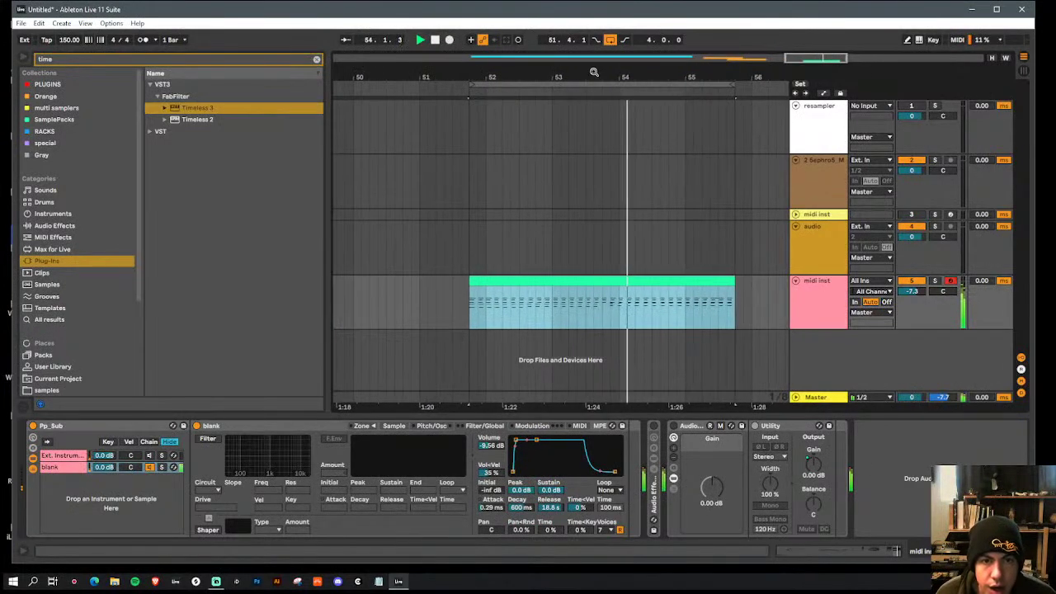
Step: Set the Sampler's sample end to 274560, just before the fourth hit
{"action": "left_click", "coordinate": [811, 313]}
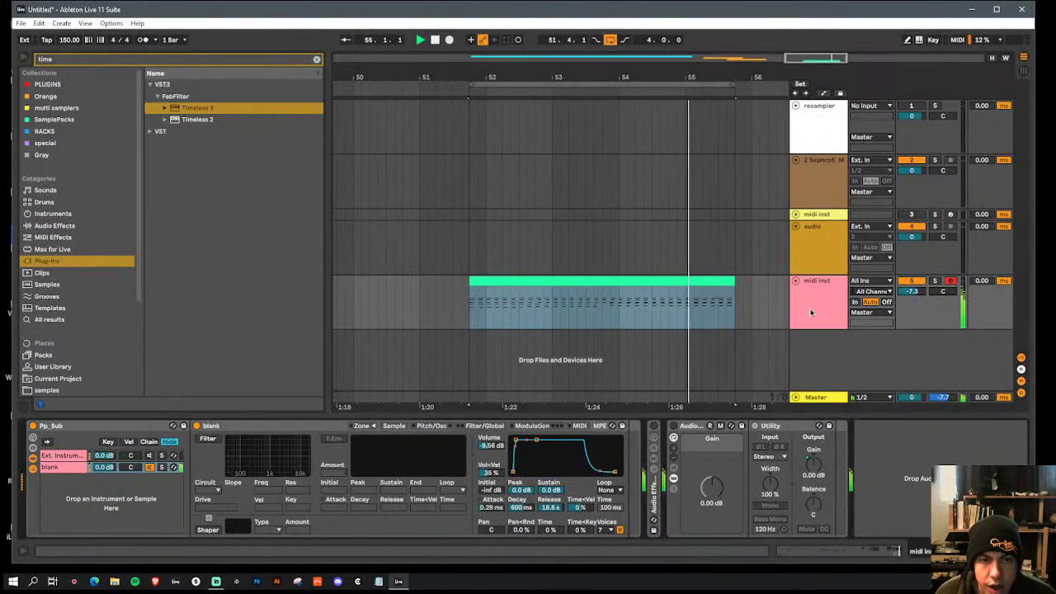
{"action": "left_click", "coordinate": [395, 426]}
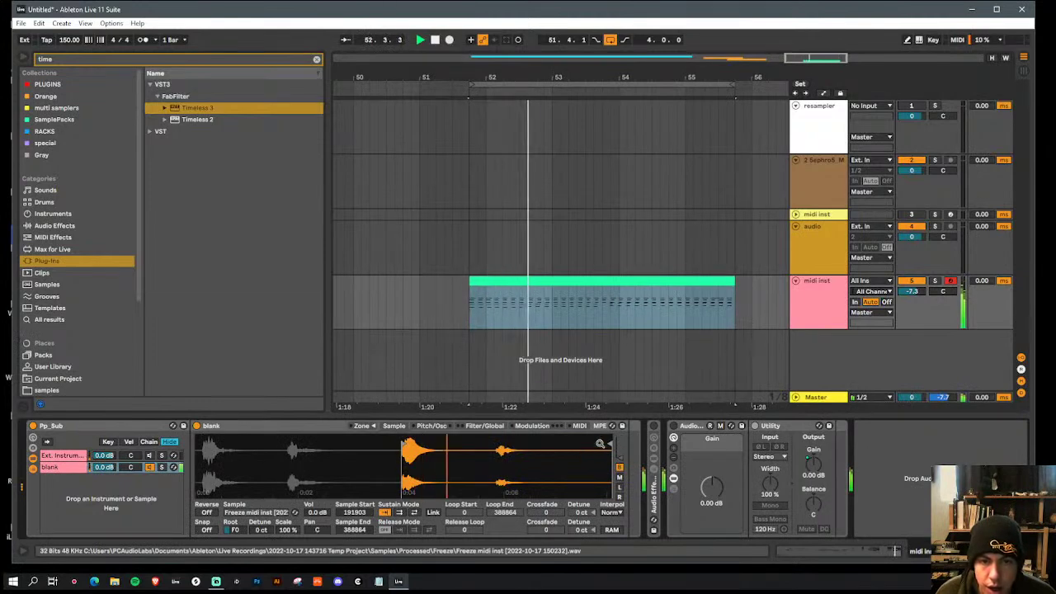
{"action": "left_click_drag", "start_coordinate": [613, 450], "coordinate": [489, 454]}
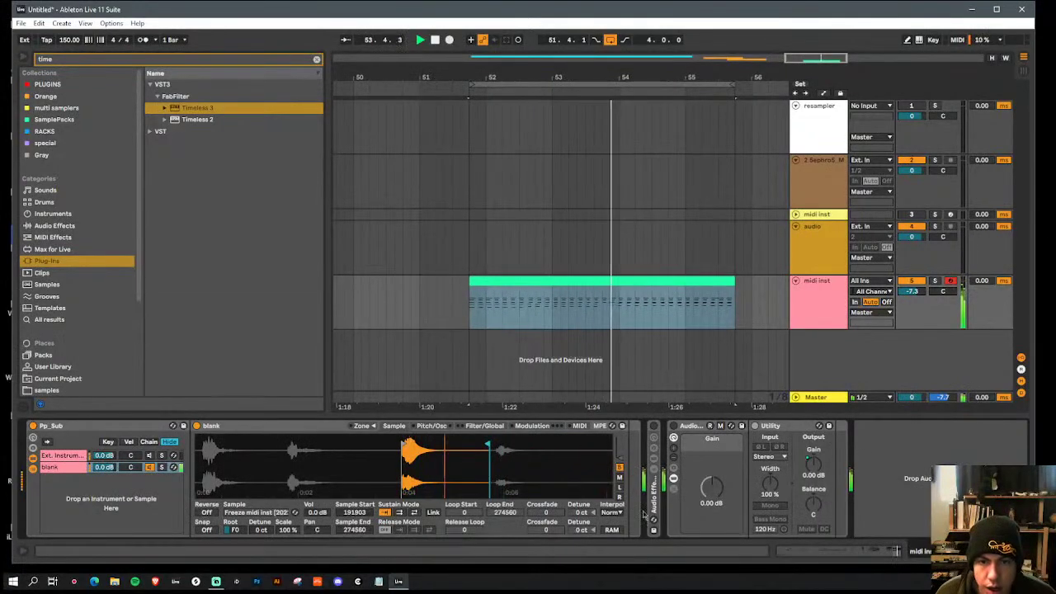
Step: Add Timeless 3 to the end of the Sampler track's device chain
{"action": "left_click", "coordinate": [825, 271]}
{"action": "left_click", "coordinate": [819, 306]}
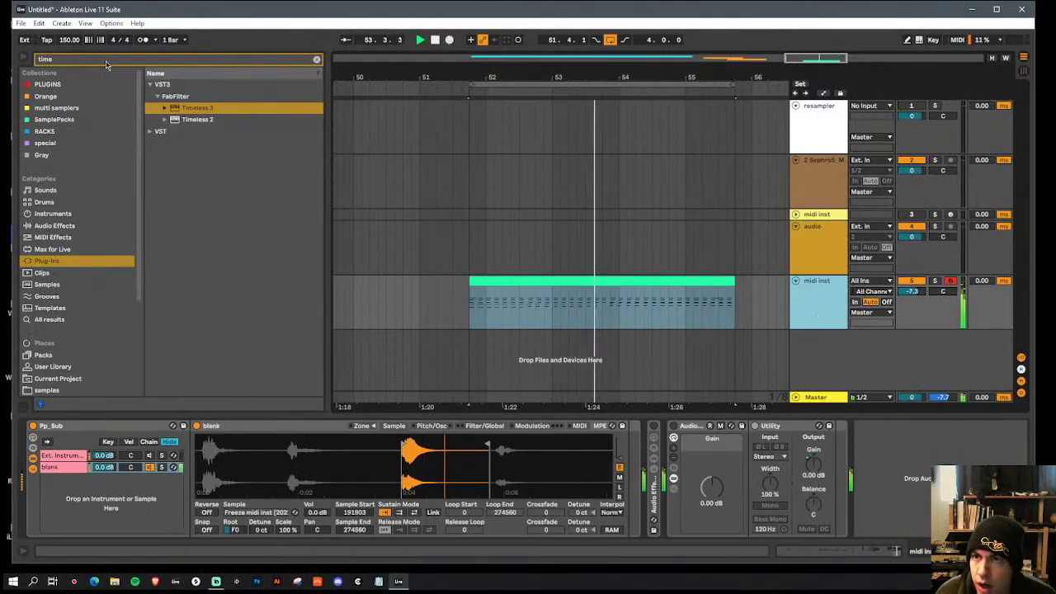
{"action": "left_click", "coordinate": [188, 104]}
{"action": "double_click", "coordinate": [187, 107]}
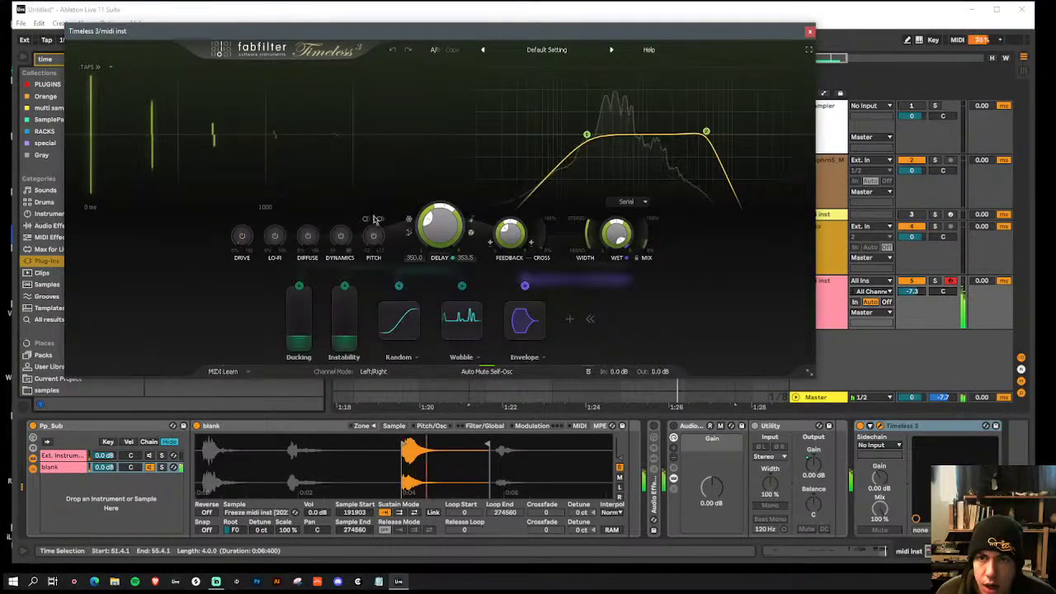
Step: Sync the Timeless 3 delay to dotted 1/16 notes, raise its ducking and shift the upper filter point slightly higher in frequency
{"action": "mouse_move", "coordinate": [435, 234]}
{"action": "left_mouse_down"}
{"action": "mouse_move", "coordinate": [447, 206]}
{"action": "mouse_move", "coordinate": [446, 250]}
{"action": "left_mouse_up"}
{"action": "left_click", "coordinate": [471, 222]}
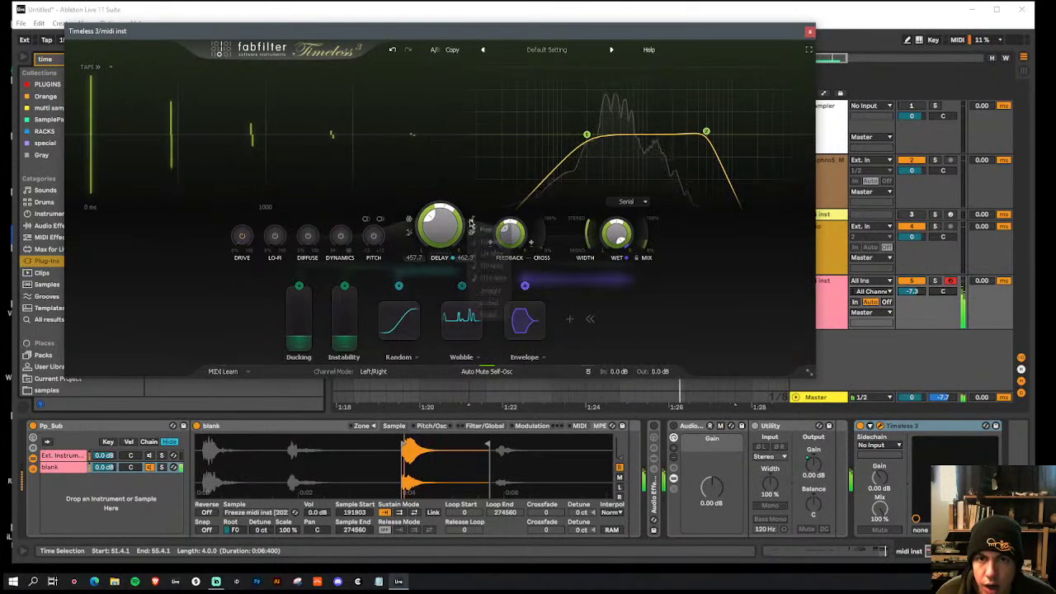
{"action": "left_click", "coordinate": [498, 303]}
{"action": "left_click", "coordinate": [472, 221]}
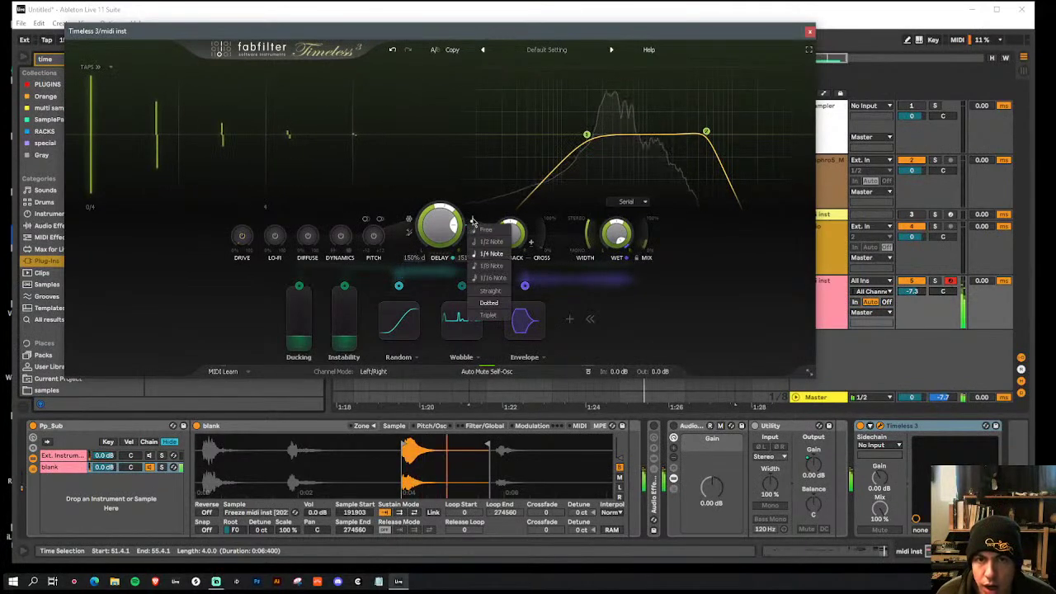
{"action": "left_click", "coordinate": [496, 267]}
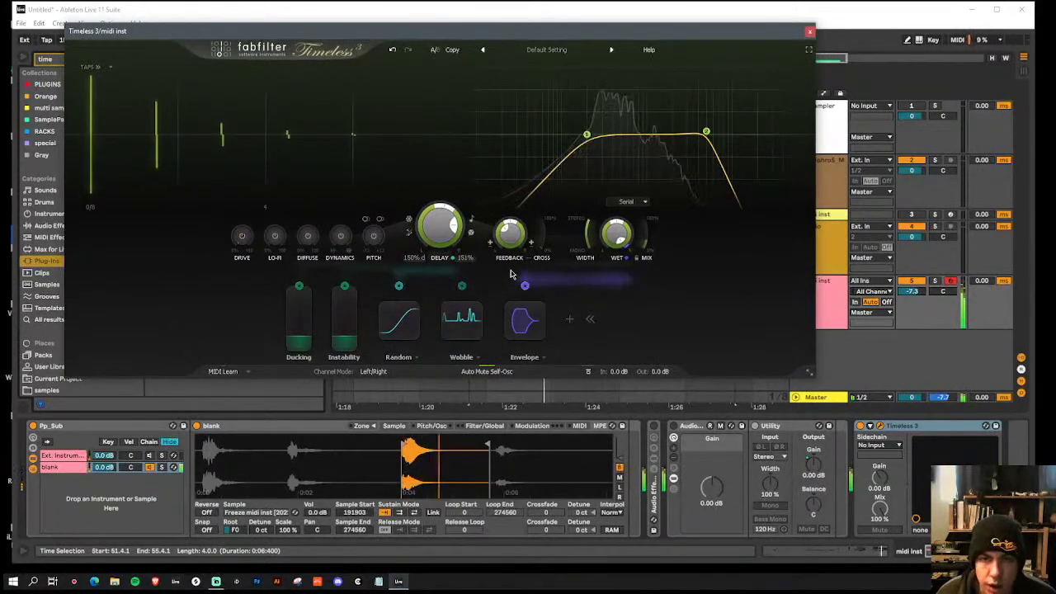
{"action": "left_click", "coordinate": [473, 221]}
{"action": "left_click", "coordinate": [493, 279]}
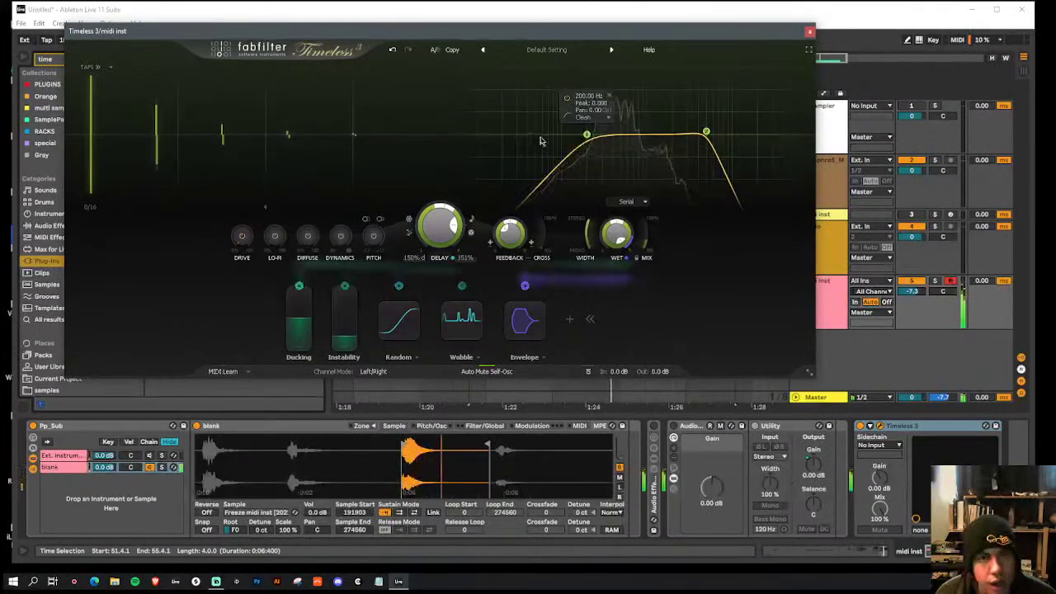
{"action": "left_click_drag", "start_coordinate": [703, 138], "coordinate": [717, 137]}
{"action": "left_click", "coordinate": [810, 32]}
Step: Search the plug-ins for "vint" and add ValhallaVintageVerb to the Sampler track
{"action": "left_click", "coordinate": [237, 62]}
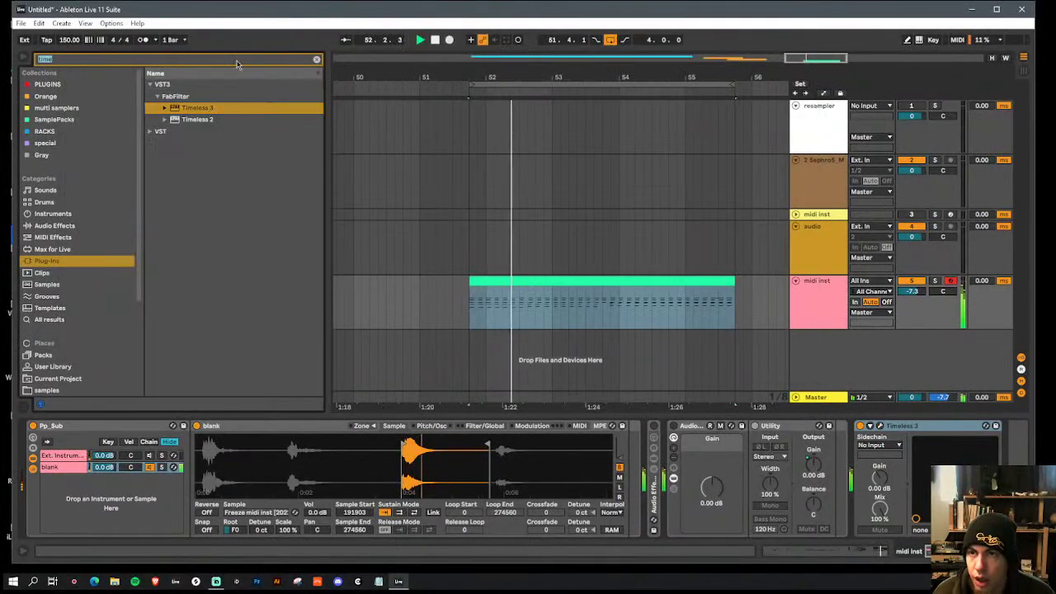
{"action": "type", "text": "vint"}
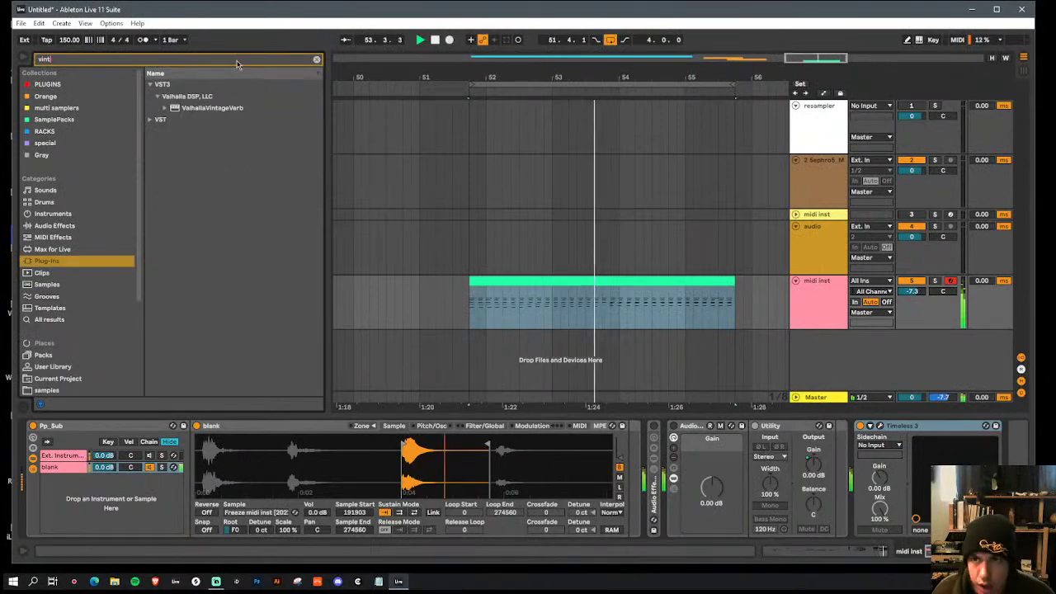
{"action": "double_click", "coordinate": [212, 107]}
Step: Set the reverb's mix to 19.6%, decay to 0.49 s, size to 33.6% and low cut to 310 Hz
{"action": "left_click_drag", "start_coordinate": [104, 136], "coordinate": [103, 165]}
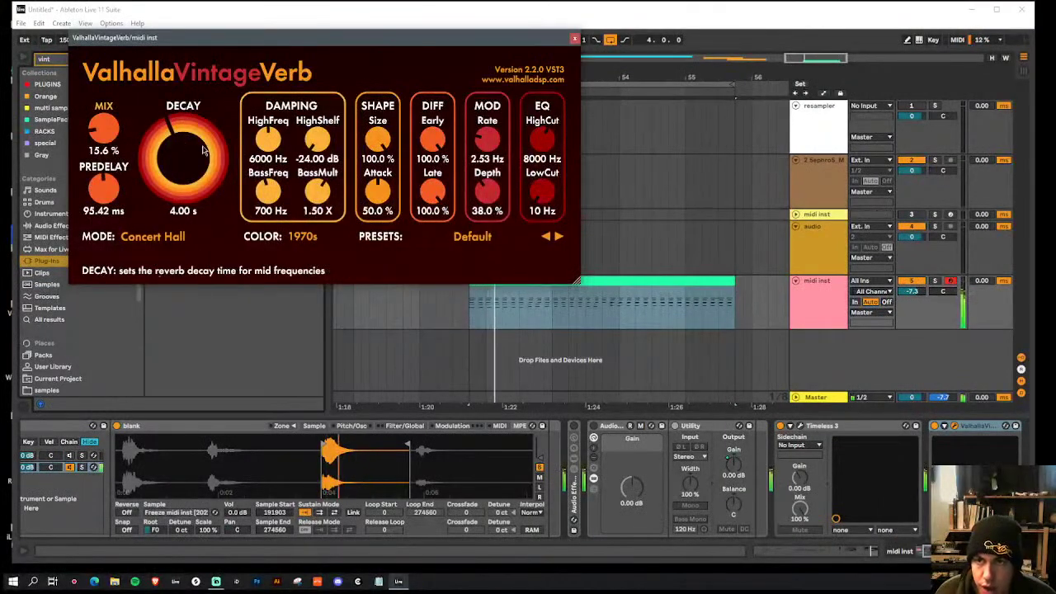
{"action": "left_click_drag", "start_coordinate": [378, 139], "coordinate": [378, 169]}
{"action": "left_click_drag", "start_coordinate": [194, 149], "coordinate": [191, 198]}
{"action": "left_click_drag", "start_coordinate": [378, 142], "coordinate": [378, 126]}
{"action": "left_click_drag", "start_coordinate": [165, 178], "coordinate": [164, 165]}
{"action": "left_click_drag", "start_coordinate": [542, 191], "coordinate": [542, 178]}
{"action": "left_click_drag", "start_coordinate": [99, 137], "coordinate": [107, 124]}
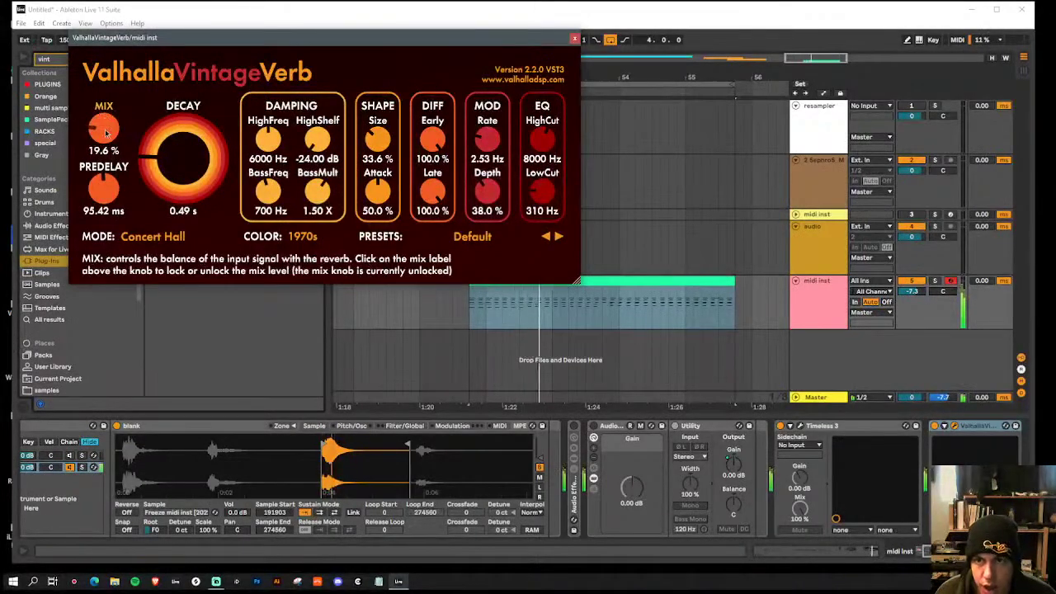
{"action": "left_click", "coordinate": [575, 39]}
Step: Unfold and arm the original midi inst track, and capture the played MIDI as a clip at 51.4.1
{"action": "left_click", "coordinate": [846, 215]}
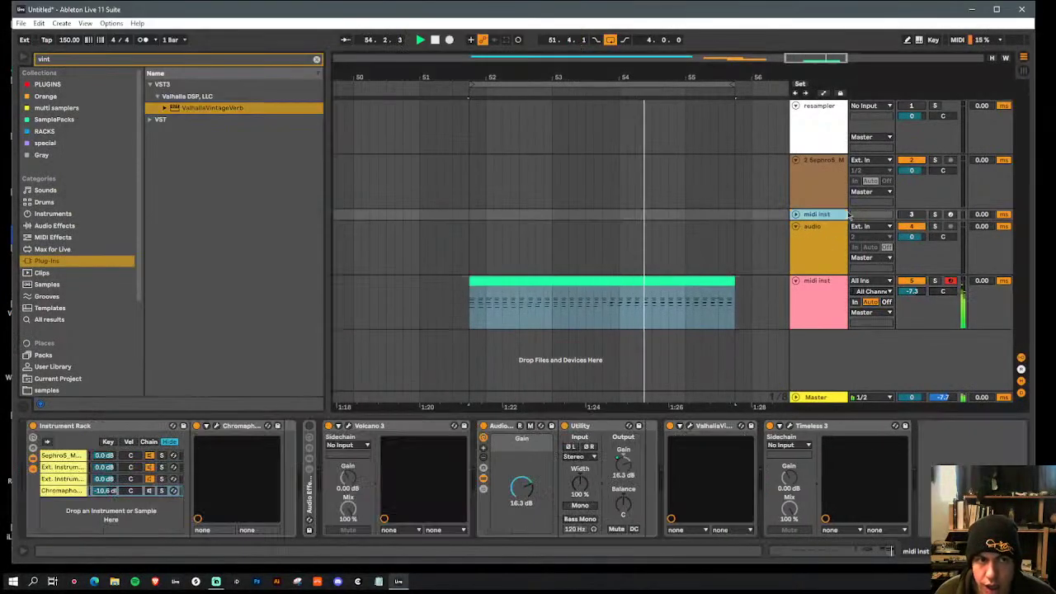
{"action": "left_click", "coordinate": [797, 216]}
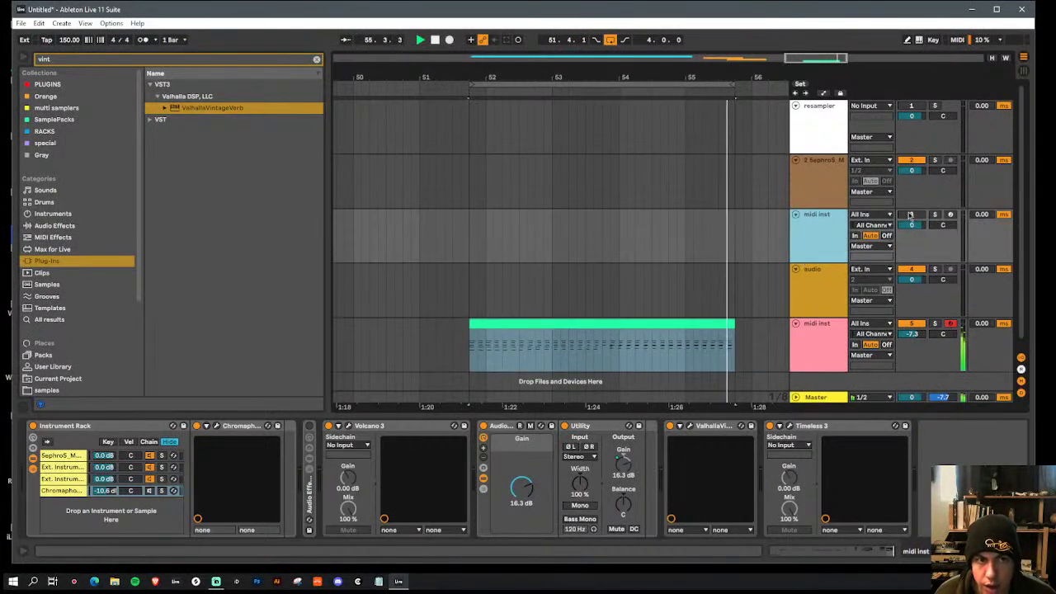
{"action": "left_click", "coordinate": [951, 215]}
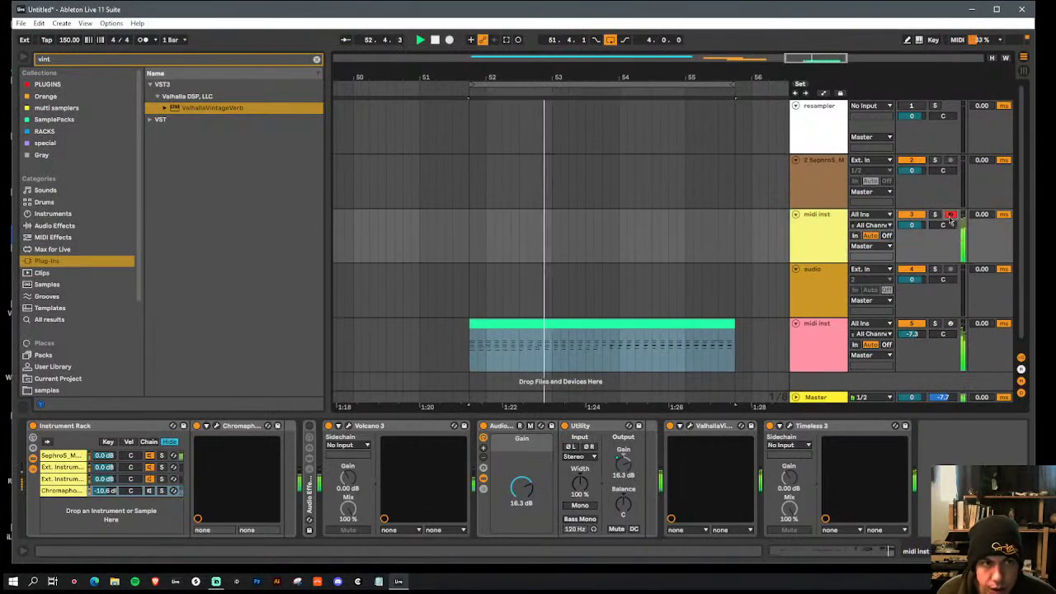
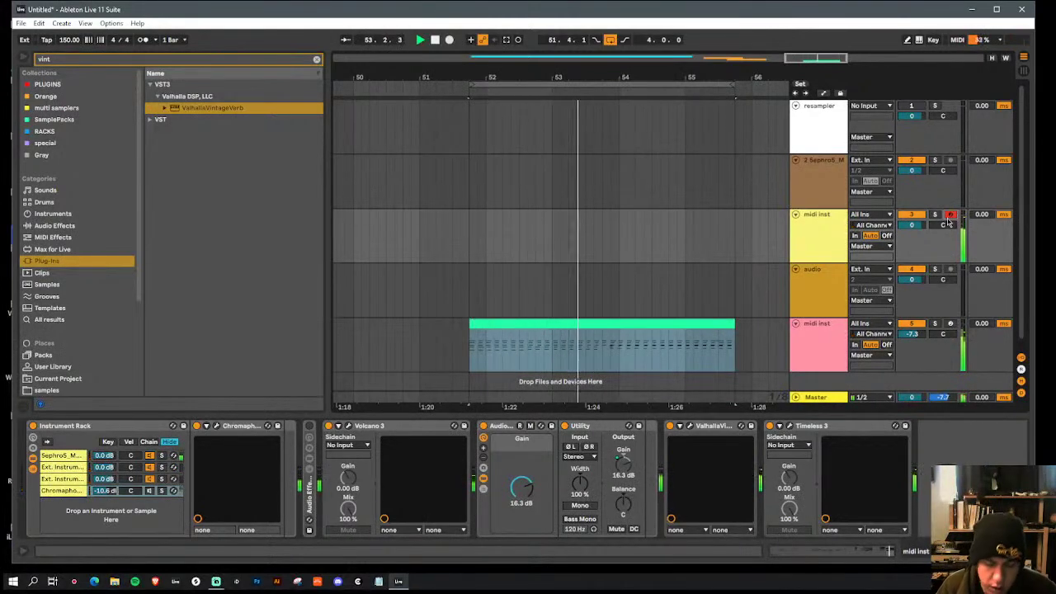
{"action": "left_click", "coordinate": [506, 40]}
{"action": "left_click_drag", "start_coordinate": [594, 80], "coordinate": [572, 71]}
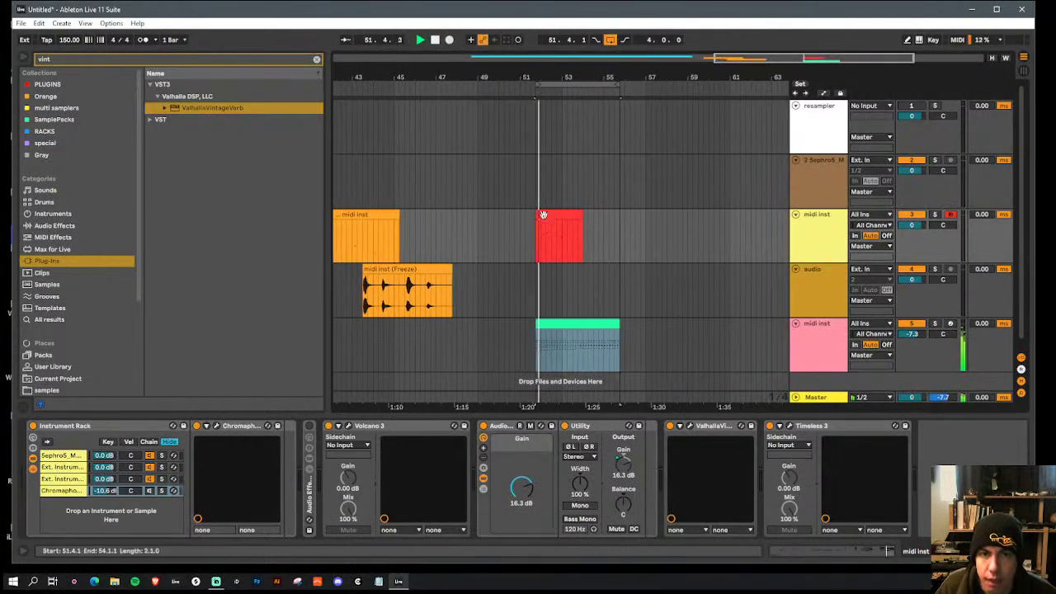
Step: Duplicate the four-bar section from 51.4.1 to 55.4.1 to extend the captured parts and loop to eight bars
{"action": "left_click_drag", "start_coordinate": [535, 234], "coordinate": [600, 242]}
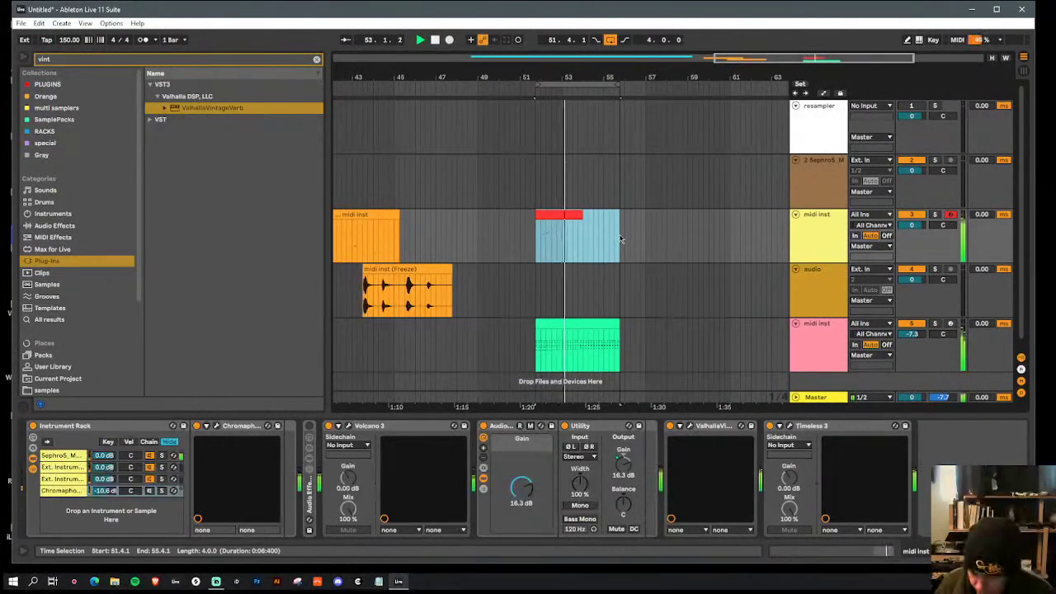
{"action": "key", "text": "ctrl+d"}
{"action": "left_click_drag", "start_coordinate": [561, 213], "coordinate": [536, 234]}
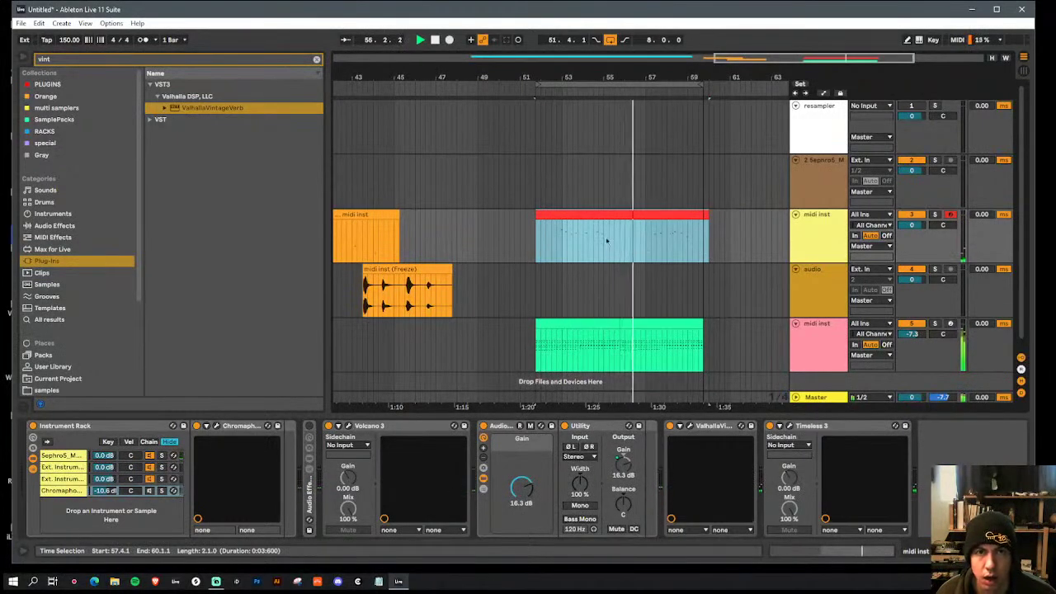
Step: Shift all notes in the yellow midi inst track's clip slightly later and set that track's volume to -4.3 dB
{"action": "double_click", "coordinate": [558, 215]}
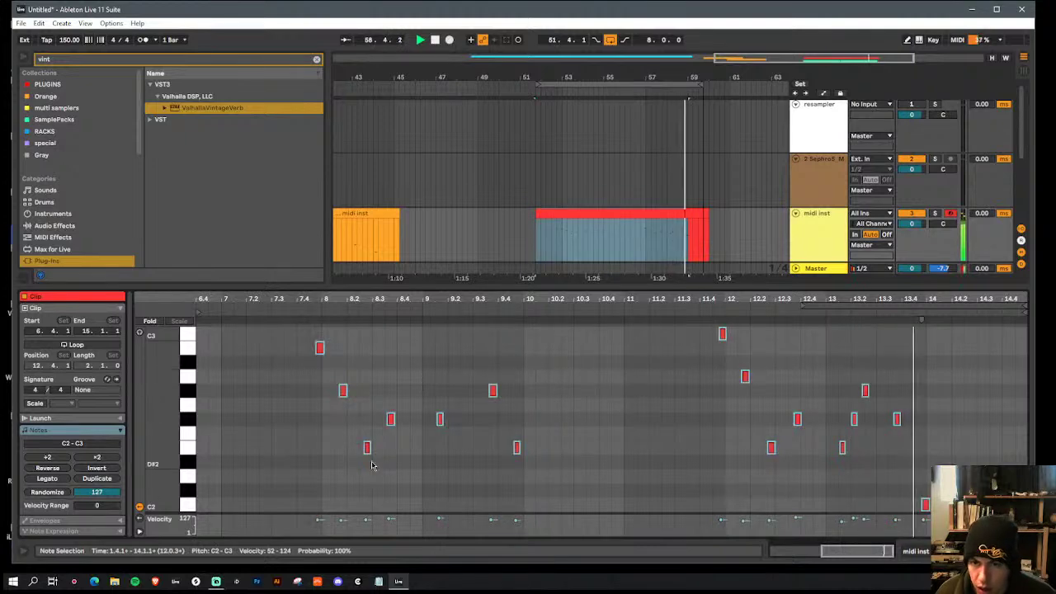
{"action": "left_click_drag", "start_coordinate": [367, 448], "coordinate": [377, 455]}
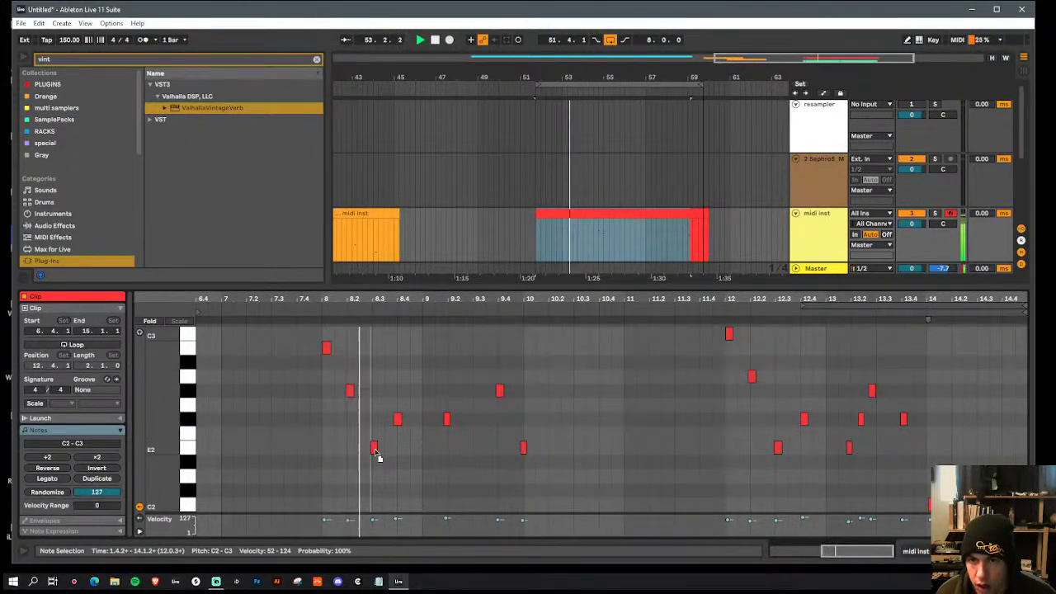
{"action": "left_click_drag", "start_coordinate": [375, 452], "coordinate": [378, 451]}
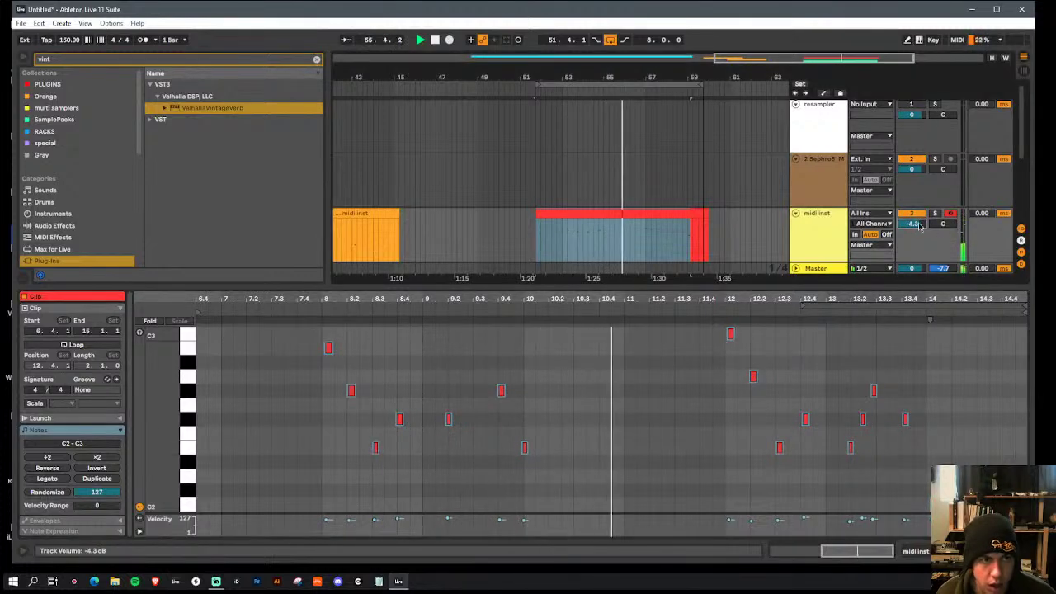
{"action": "left_click", "coordinate": [819, 254]}
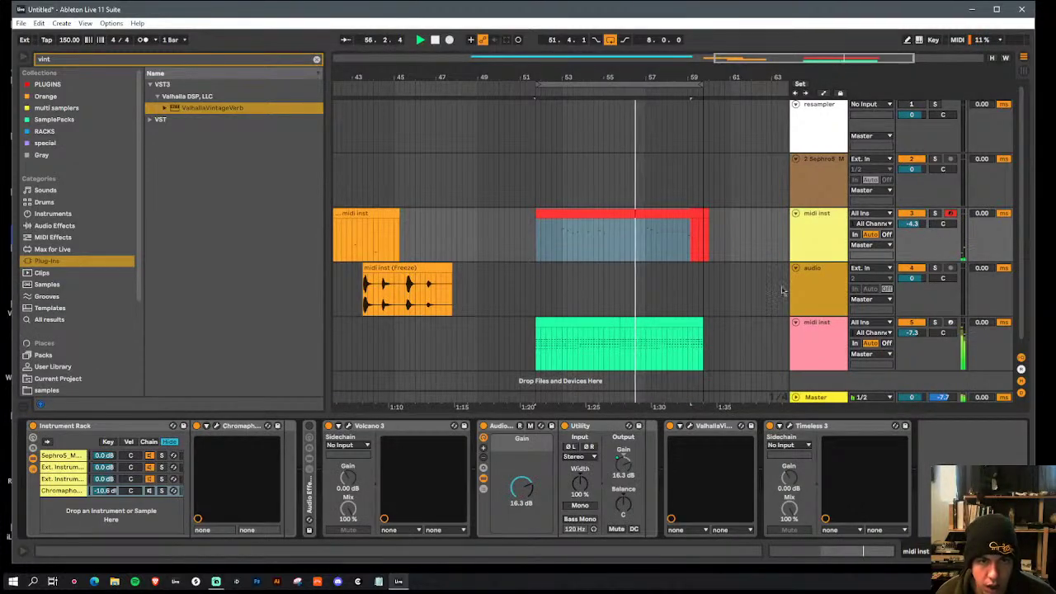
Step: Set the yellow midi inst track's VintageVerb mix to 43.2% and low cut to 580 Hz
{"action": "left_click", "coordinate": [691, 427]}
{"action": "mouse_move", "coordinate": [186, 155]}
{"action": "left_mouse_down"}
{"action": "mouse_move", "coordinate": [188, 133]}
{"action": "mouse_move", "coordinate": [189, 163]}
{"action": "left_mouse_up"}
{"action": "left_click_drag", "start_coordinate": [624, 217], "coordinate": [625, 200]}
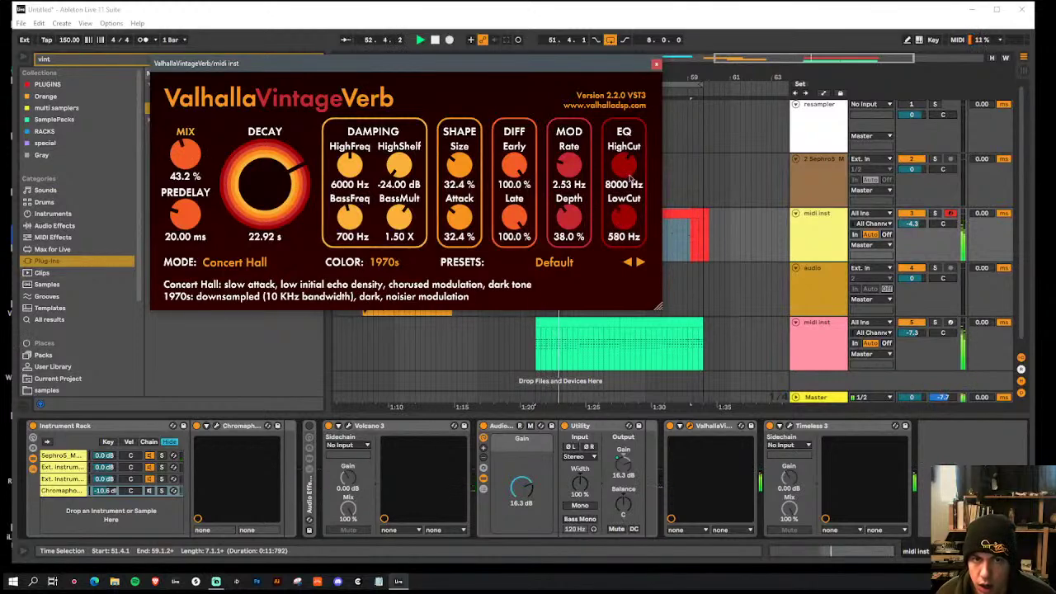
{"action": "left_click", "coordinate": [657, 66]}
Step: Examine the C2 note near the end of the red clip and the track's Volcano 3 filter settings
{"action": "double_click", "coordinate": [698, 216]}
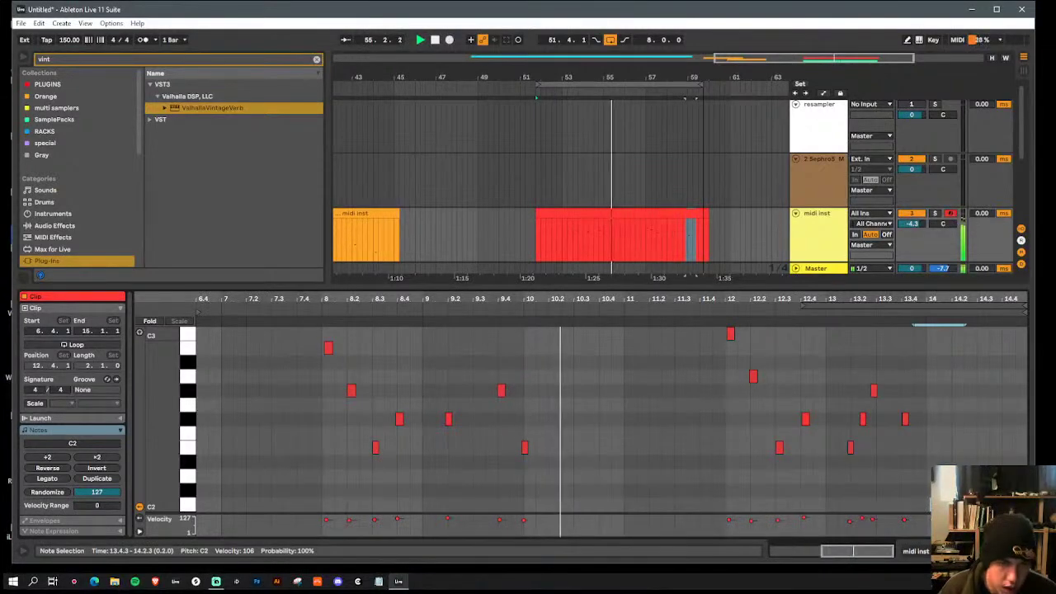
{"action": "double_click", "coordinate": [802, 257]}
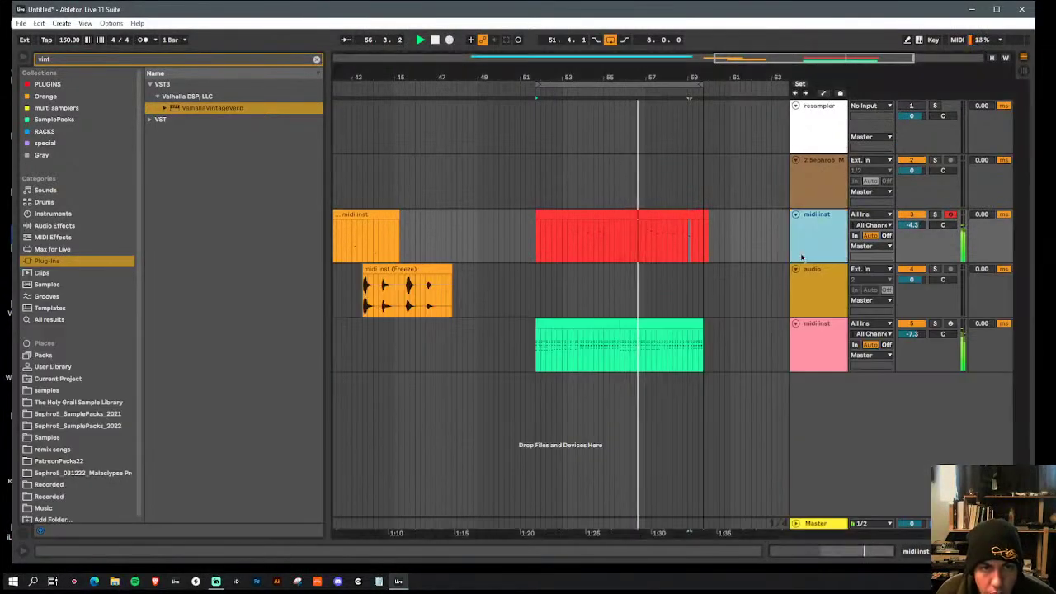
{"action": "double_click", "coordinate": [802, 258]}
{"action": "left_click", "coordinate": [349, 427]}
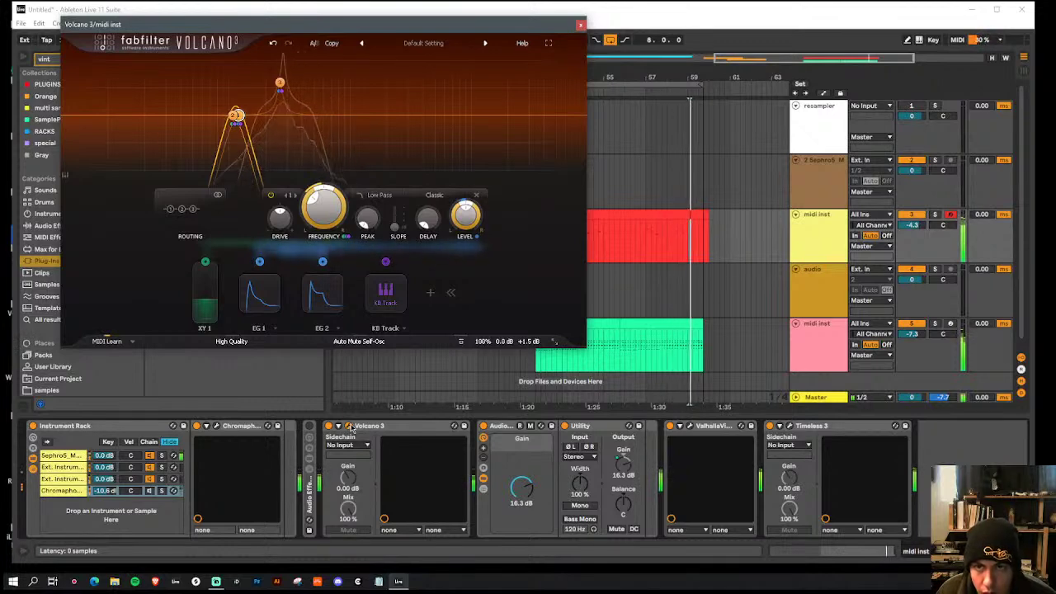
{"action": "left_click", "coordinate": [581, 28]}
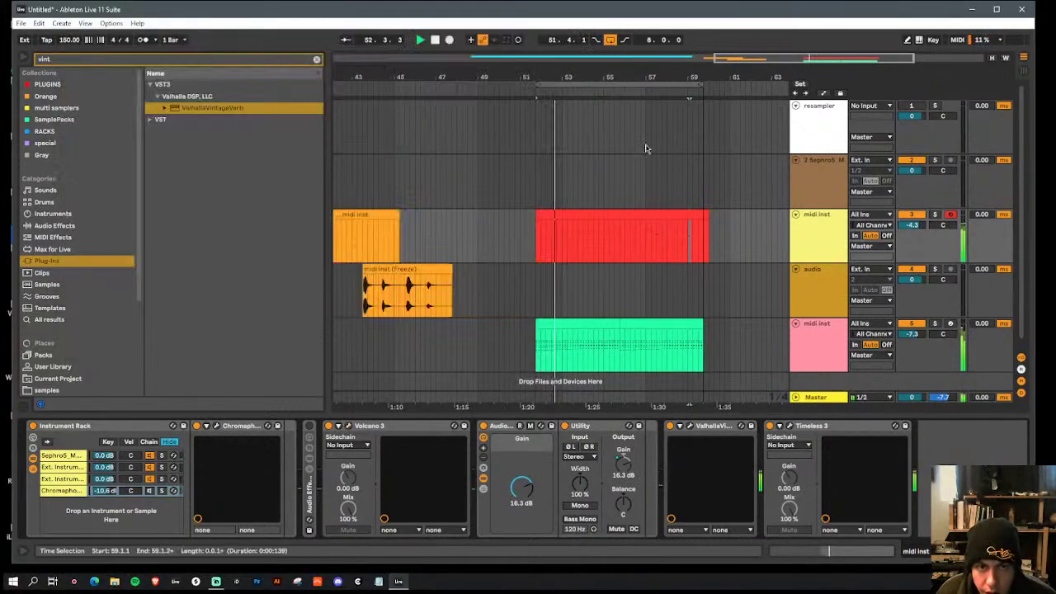
Step: Move Timeless 3 ahead of ValhallaVintageVerb in the device chain and collapse it
{"action": "left_click", "coordinate": [690, 426]}
{"action": "left_click_drag", "start_coordinate": [832, 430], "coordinate": [671, 427]}
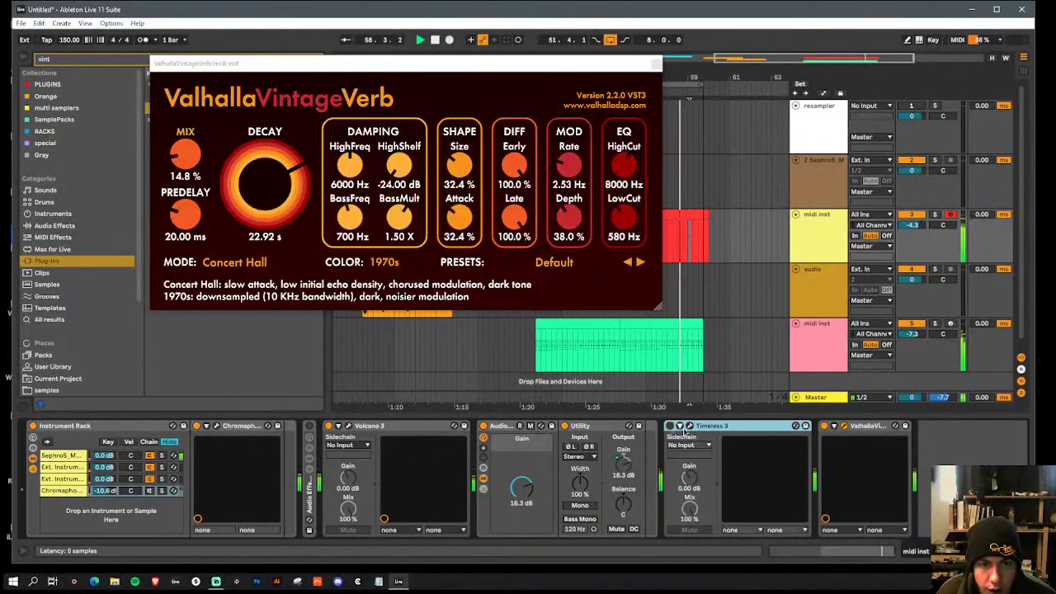
{"action": "left_click", "coordinate": [679, 426]}
{"action": "key", "text": "space"}
Step: Set the VintageVerb mix to 36.4% and decay to 9.45 s
{"action": "left_click_drag", "start_coordinate": [186, 158], "coordinate": [189, 133]}
{"action": "left_click_drag", "start_coordinate": [278, 206], "coordinate": [277, 212]}
{"action": "left_click_drag", "start_coordinate": [190, 163], "coordinate": [191, 171]}
{"action": "mouse_move", "coordinate": [259, 197]}
{"action": "left_mouse_down"}
{"action": "mouse_move", "coordinate": [260, 209]}
{"action": "mouse_move", "coordinate": [273, 195]}
{"action": "left_mouse_up"}
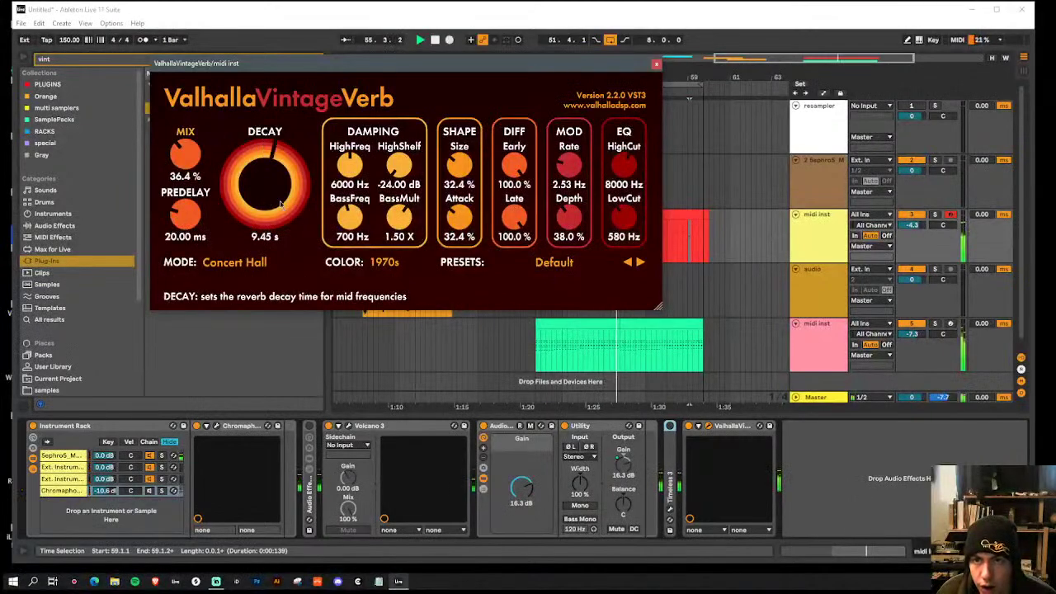
{"action": "left_click", "coordinate": [656, 64]}
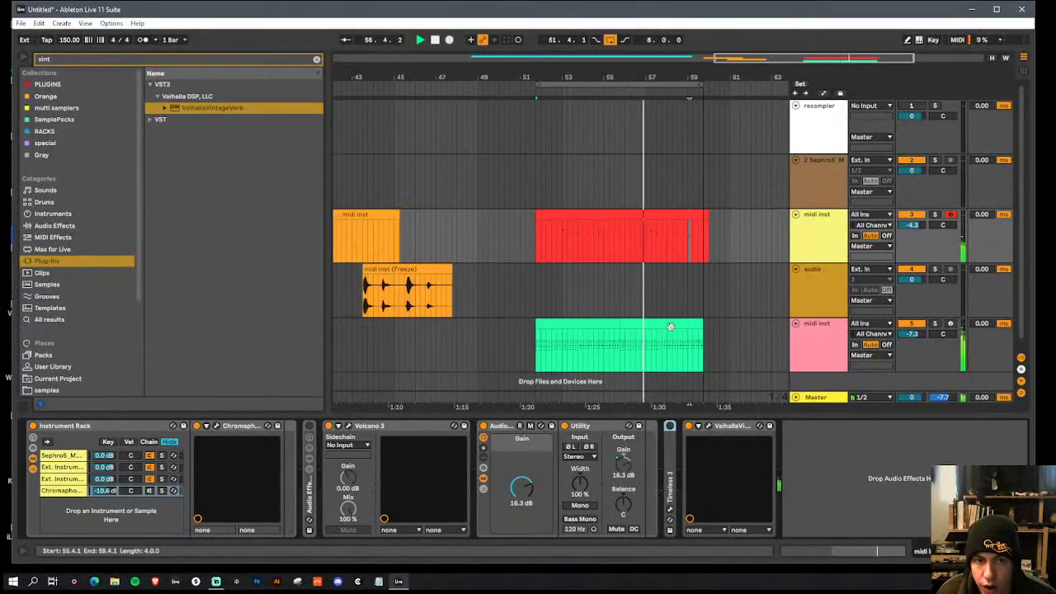
Step: Inspect the green clip's notes and set the pink midi inst track's volume to -9.9 dB
{"action": "left_click", "coordinate": [590, 332]}
{"action": "left_click", "coordinate": [591, 322]}
{"action": "double_click", "coordinate": [591, 323]}
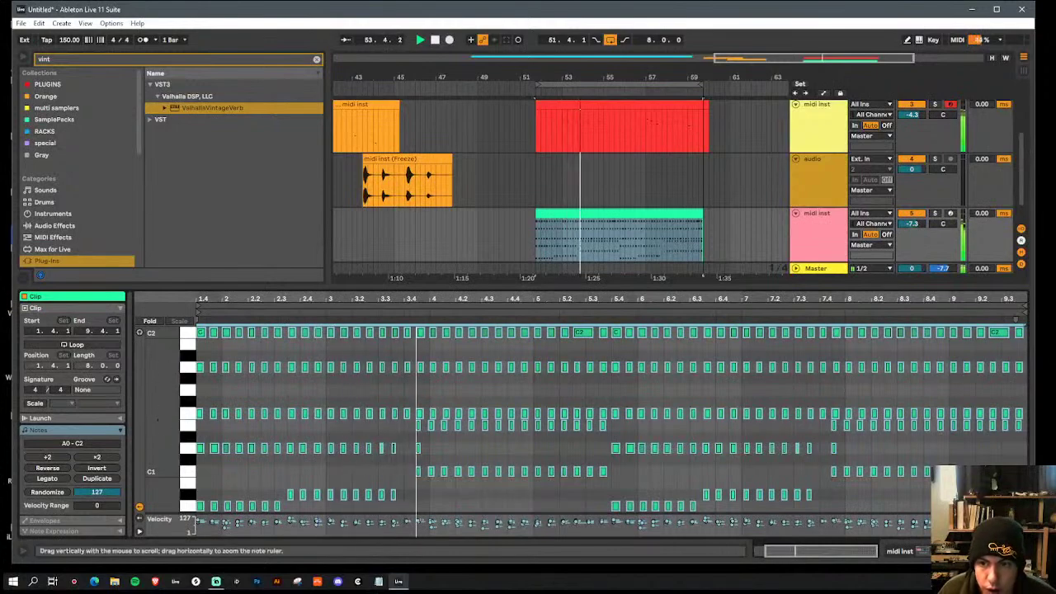
{"action": "left_click_drag", "start_coordinate": [158, 423], "coordinate": [144, 424]}
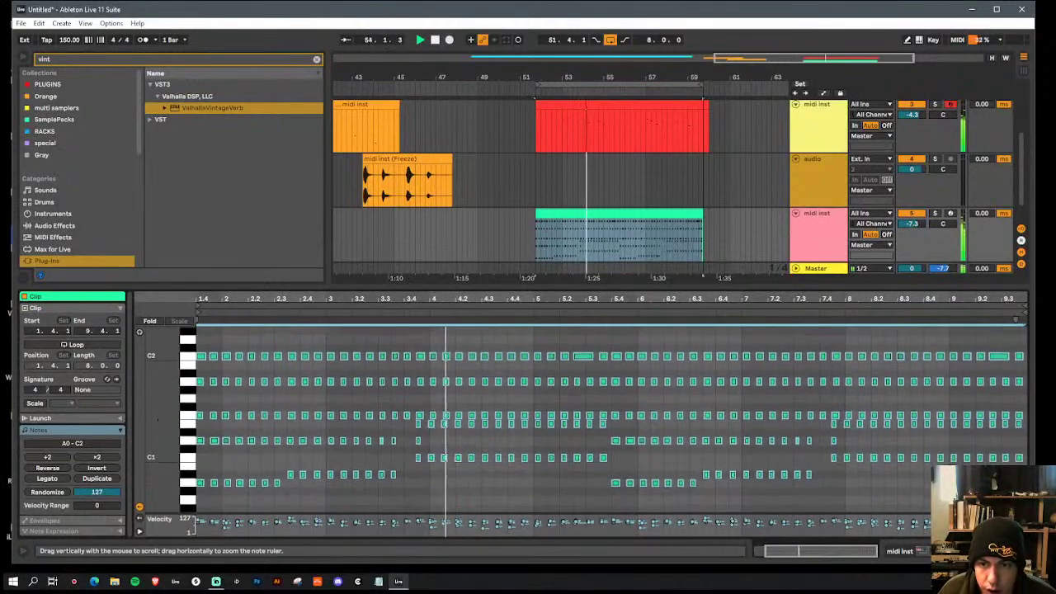
{"action": "double_click", "coordinate": [793, 288]}
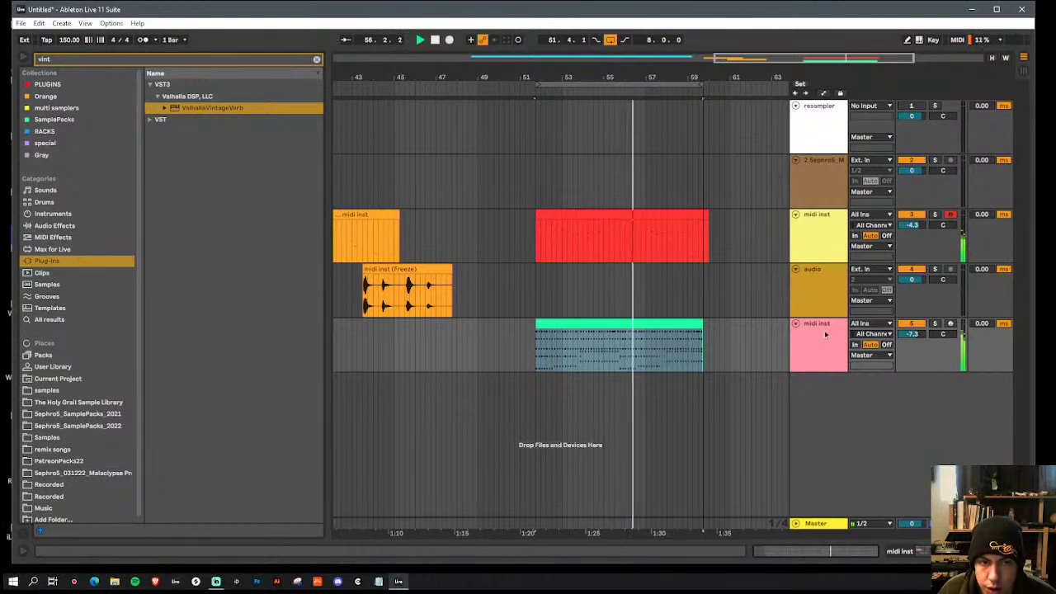
{"action": "left_click_drag", "start_coordinate": [912, 333], "coordinate": [912, 350]}
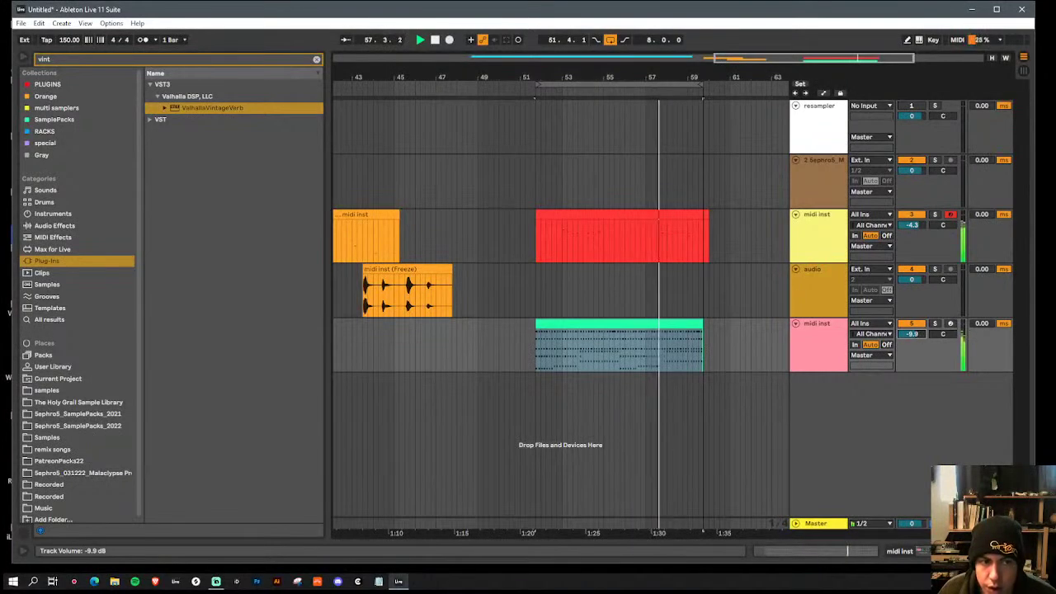
Step: Layer a copy of all the green clip's notes one octave higher, spanning A1 to C3
{"action": "double_click", "coordinate": [598, 347]}
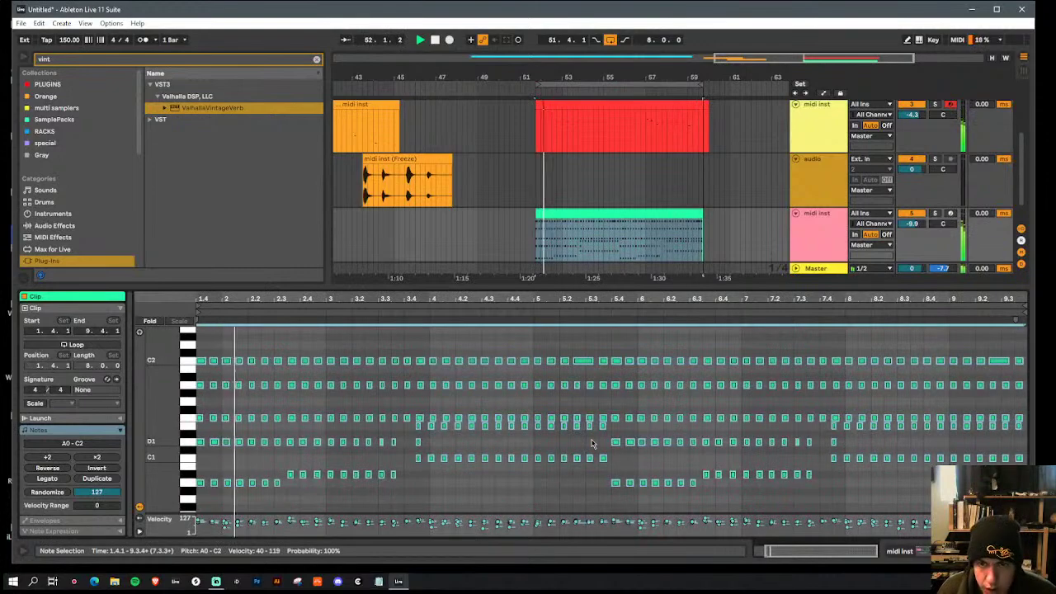
{"action": "key", "text": "shift+Up"}
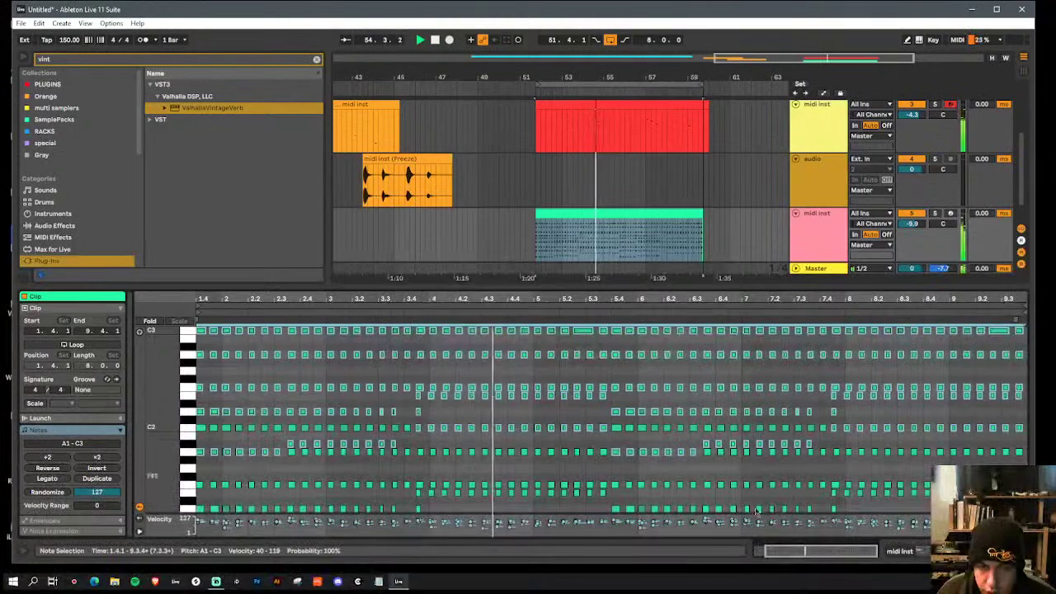
Step: Set the Sampler's polyphony to 16 voices in its Filter/Global settings
{"action": "key", "text": "shift+Tab"}
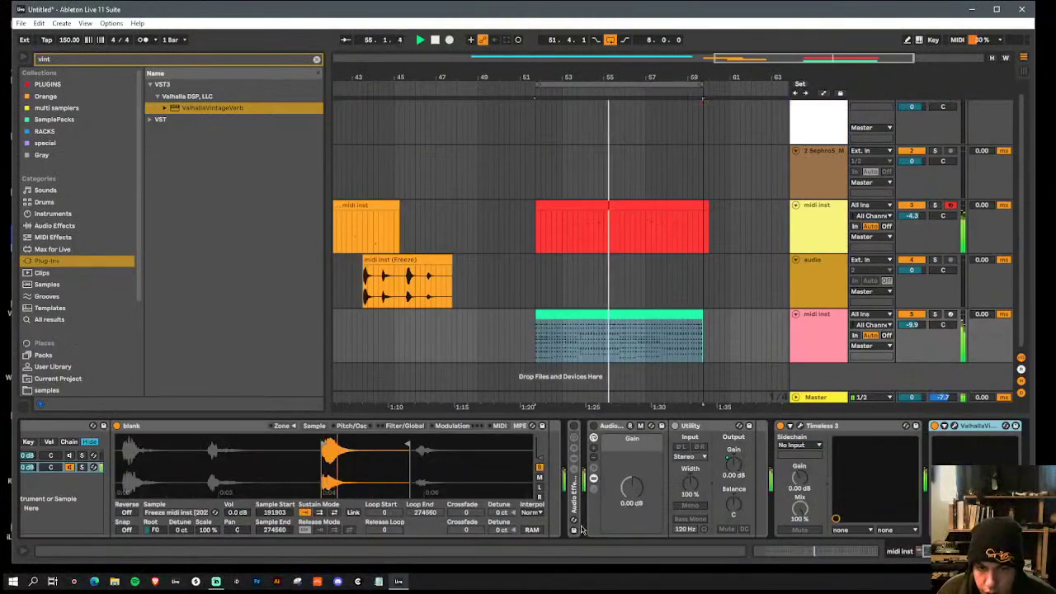
{"action": "left_click", "coordinate": [352, 426]}
{"action": "left_click", "coordinate": [405, 426]}
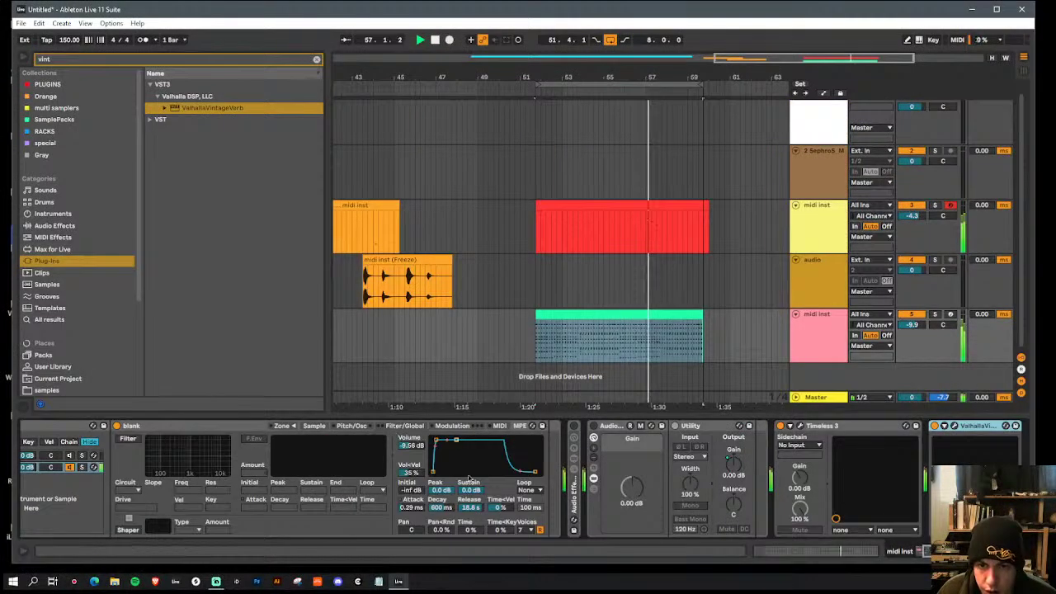
{"action": "left_click", "coordinate": [525, 530]}
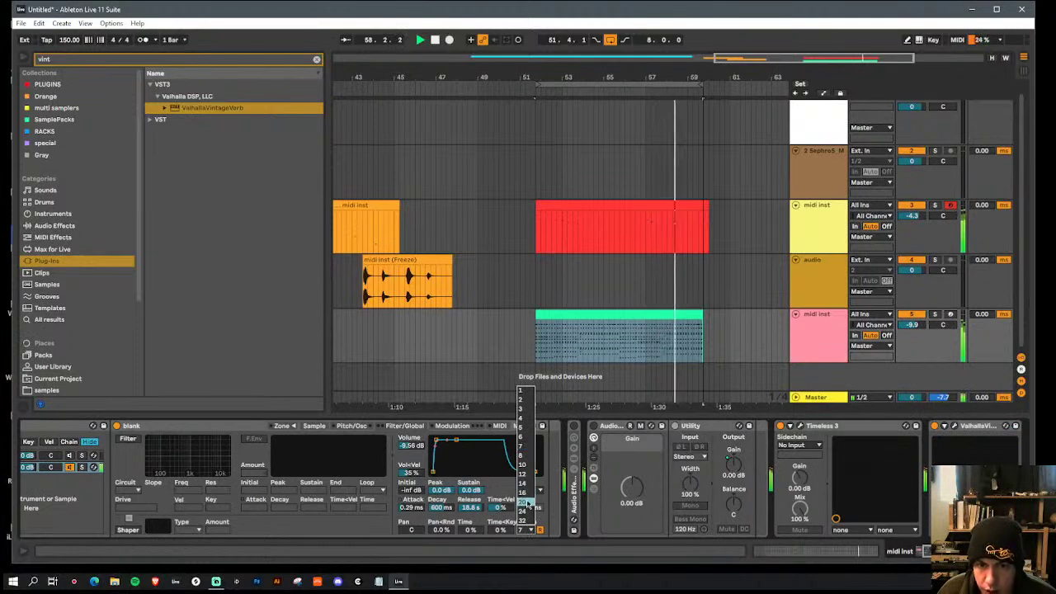
{"action": "left_click", "coordinate": [527, 494]}
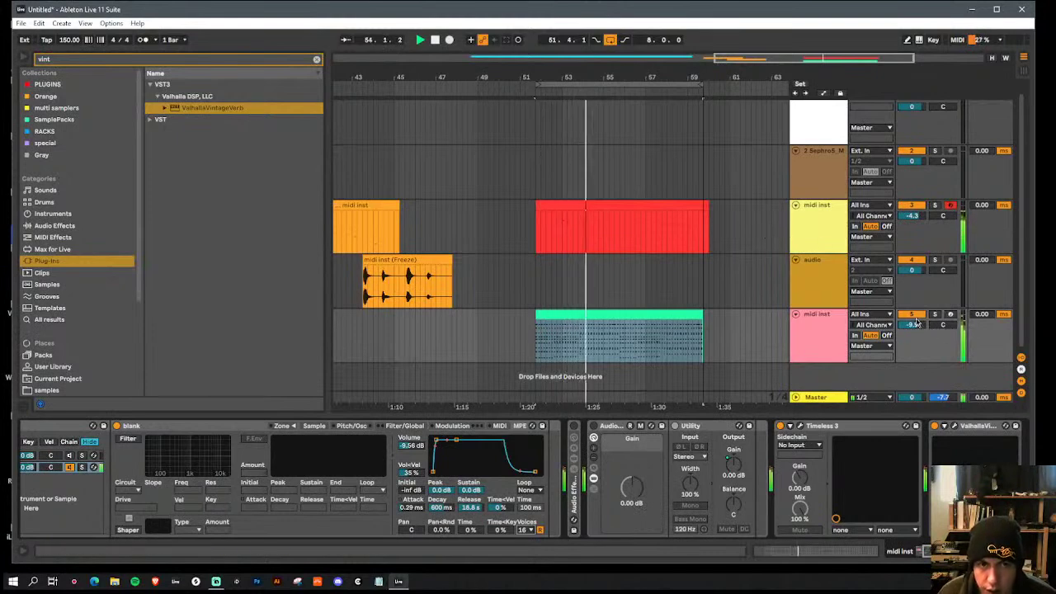
Step: Search the plug-ins for "sat" and add Saturn 2 after Volcano 3 on the yellow midi inst track
{"action": "left_click", "coordinate": [823, 242]}
{"action": "left_click", "coordinate": [172, 59]}
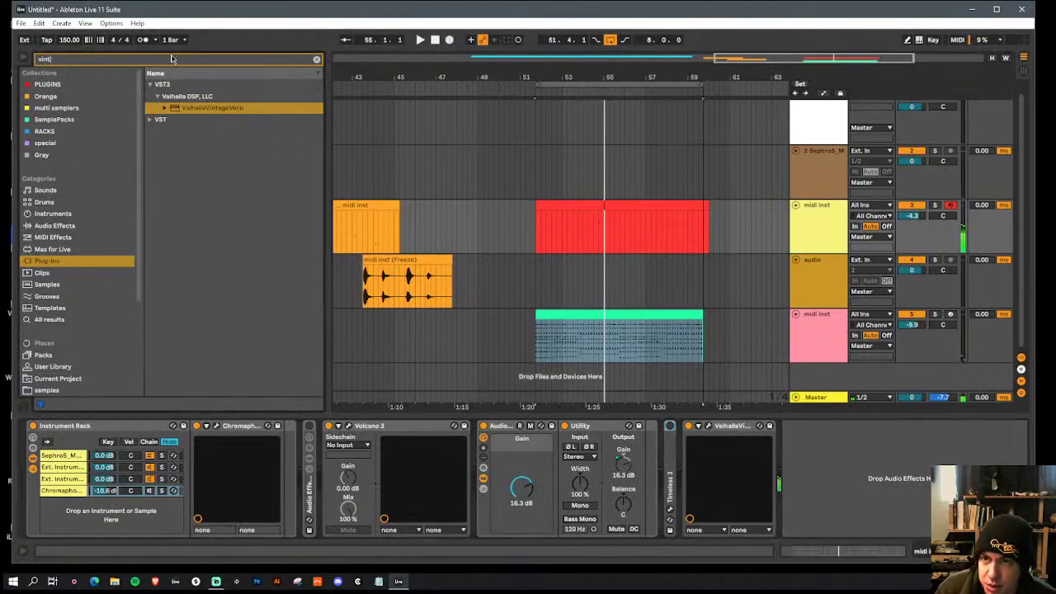
{"action": "type", "text": "sat"}
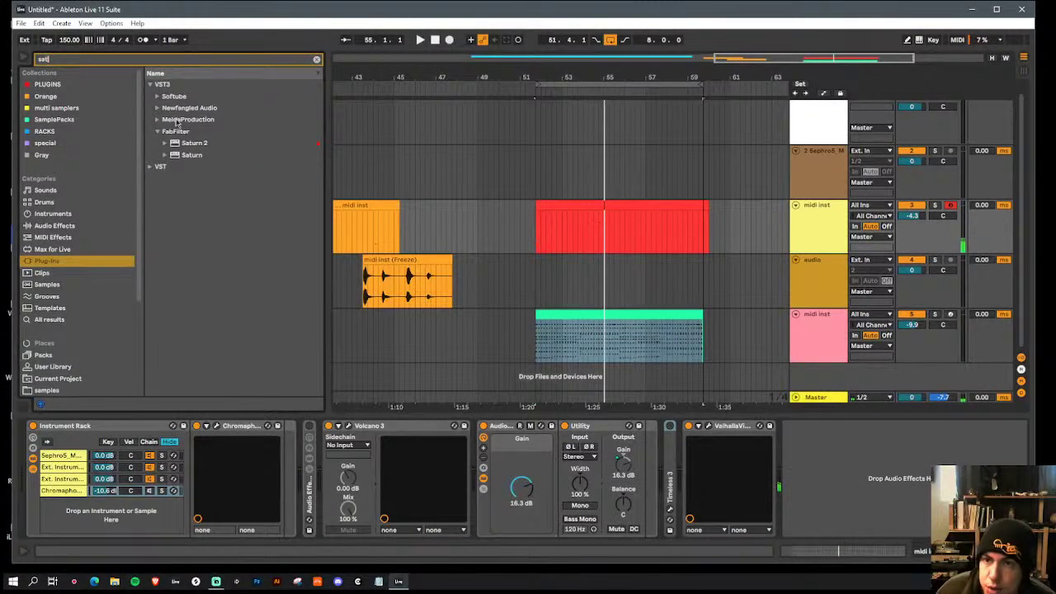
{"action": "left_click_drag", "start_coordinate": [195, 144], "coordinate": [460, 495]}
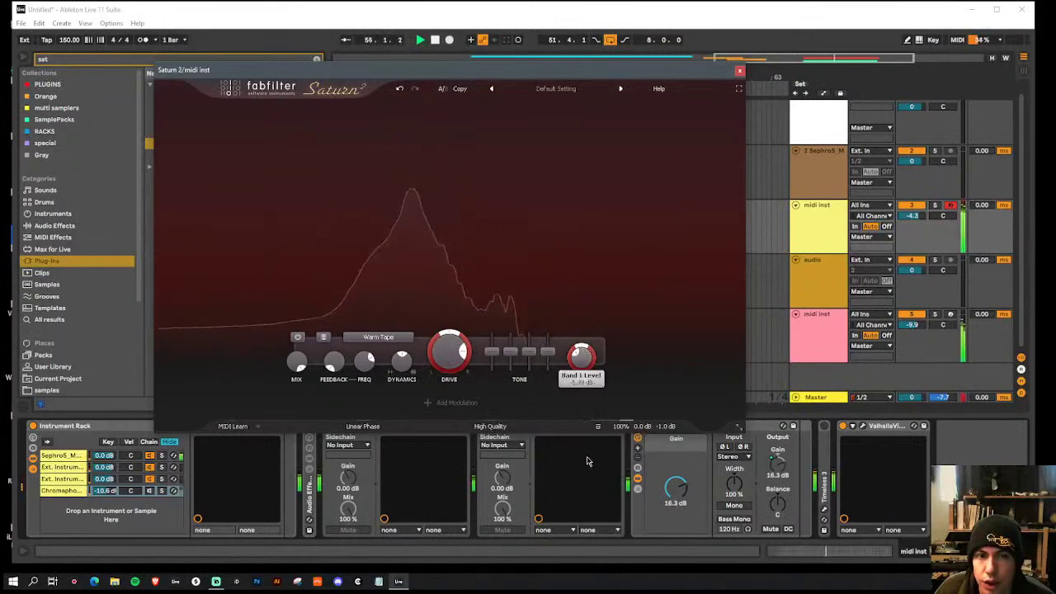
Step: Set Saturn 2's distortion style to Subtle Saturation
{"action": "left_click", "coordinate": [417, 337]}
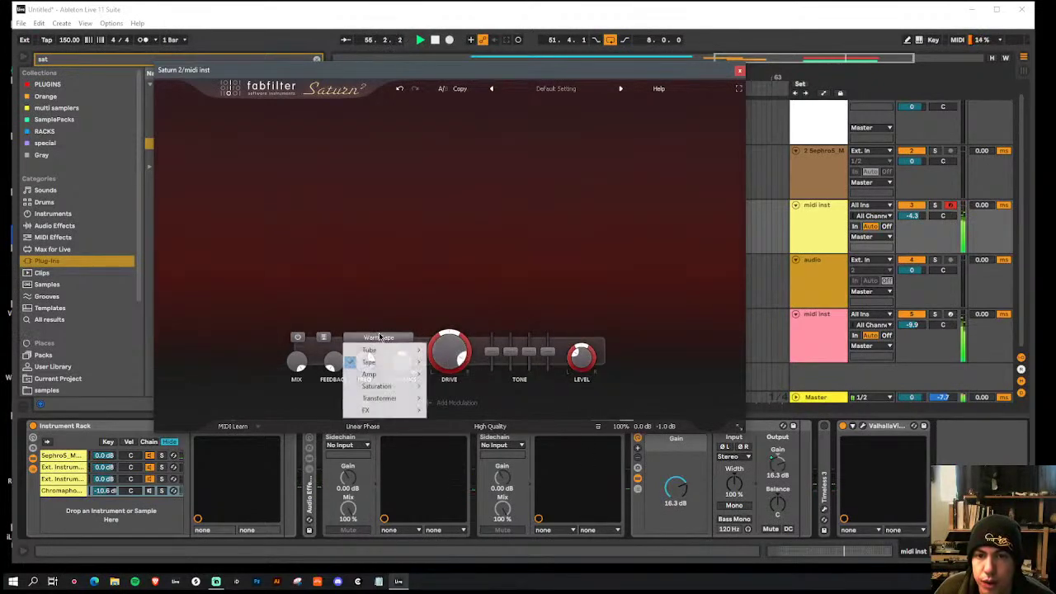
{"action": "mouse_move", "coordinate": [390, 387]}
{"action": "left_click", "coordinate": [455, 387]}
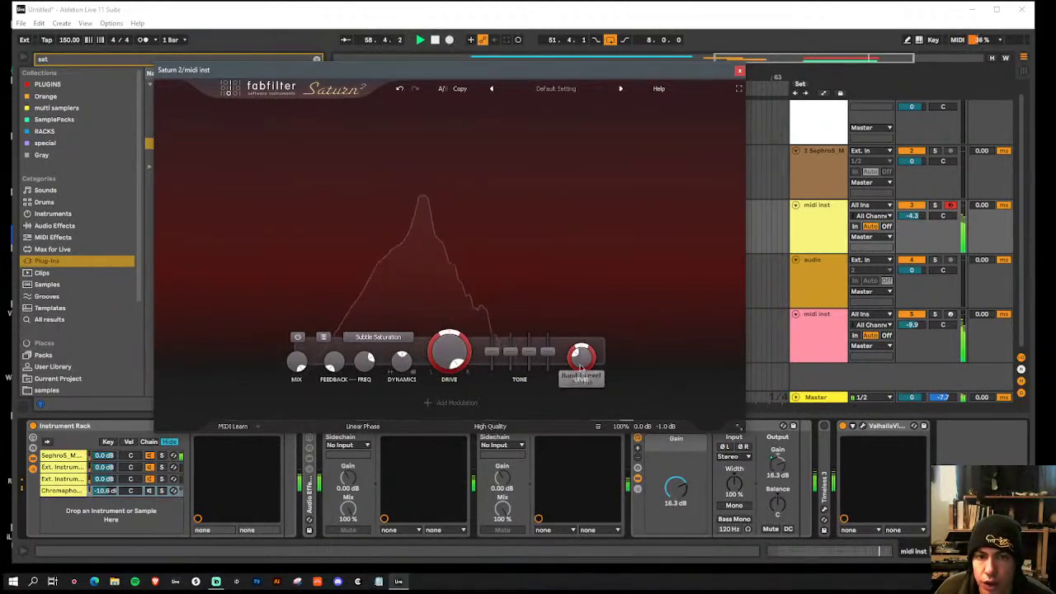
Step: Copy the gain rack ahead of Saturn 2, setting the gain before it to 24.5 dB and after it to -0.83 dB
{"action": "left_click_drag", "start_coordinate": [667, 70], "coordinate": [660, 29]}
{"action": "left_click_drag", "start_coordinate": [656, 426], "coordinate": [476, 454]}
{"action": "left_click_drag", "start_coordinate": [863, 488], "coordinate": [864, 523]}
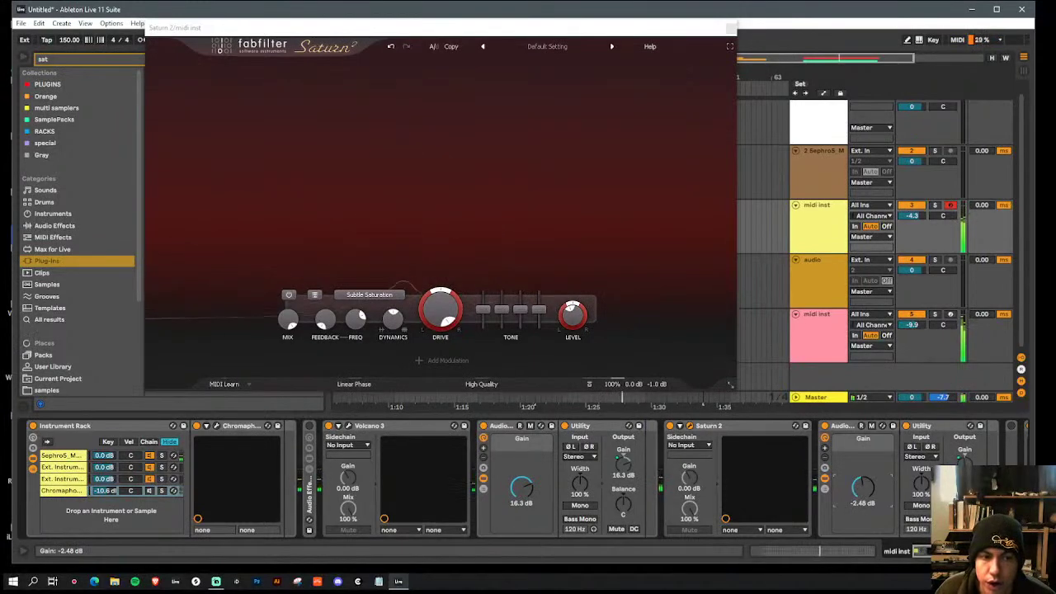
{"action": "mouse_move", "coordinate": [522, 488]}
{"action": "left_mouse_down"}
{"action": "mouse_move", "coordinate": [521, 515]}
{"action": "mouse_move", "coordinate": [522, 477]}
{"action": "left_mouse_up"}
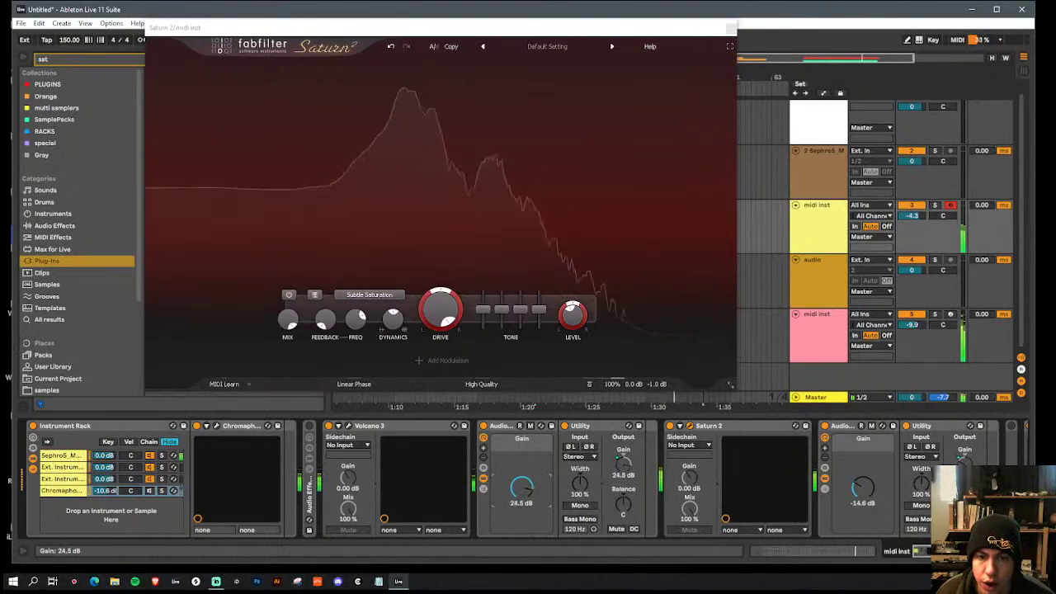
{"action": "left_click_drag", "start_coordinate": [863, 488], "coordinate": [863, 463]}
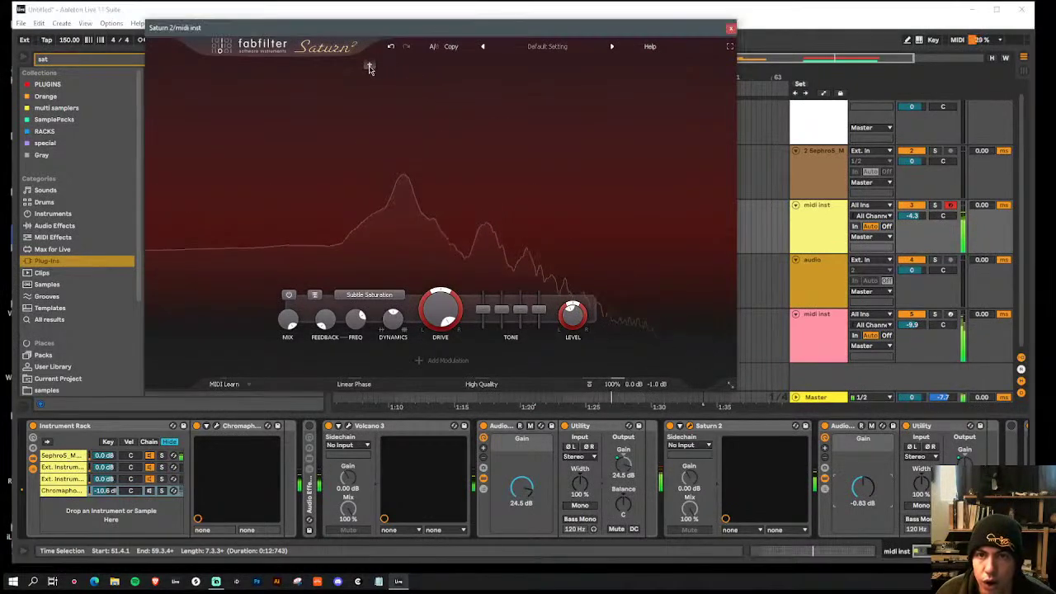
Step: Split Saturn 2 into three frequency bands and lower the level of the lowest band
{"action": "left_click", "coordinate": [370, 67]}
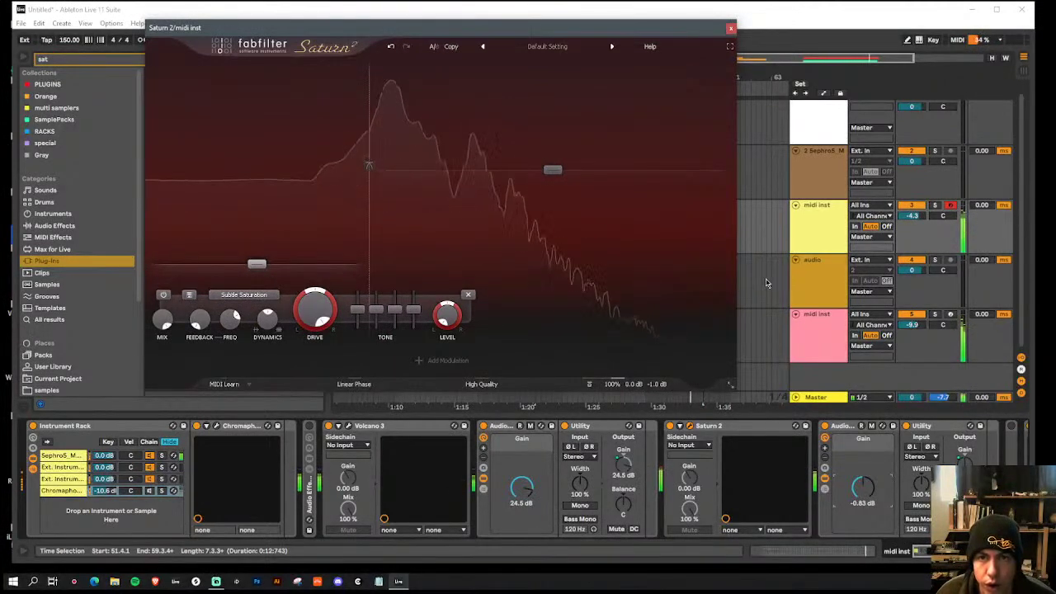
{"action": "left_click", "coordinate": [731, 30]}
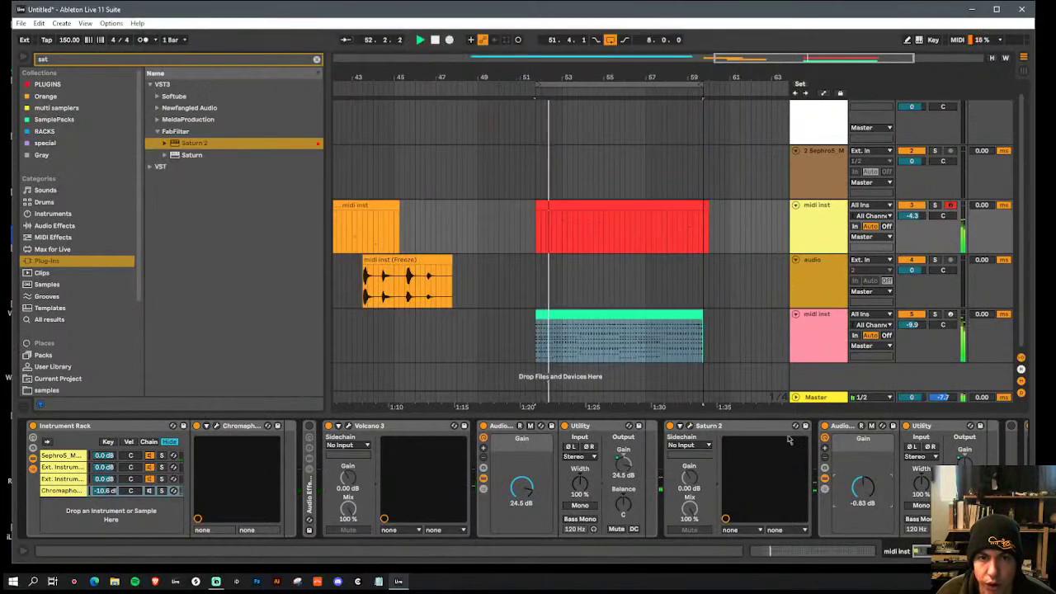
{"action": "left_click", "coordinate": [691, 426]}
{"action": "left_click", "coordinate": [463, 65]}
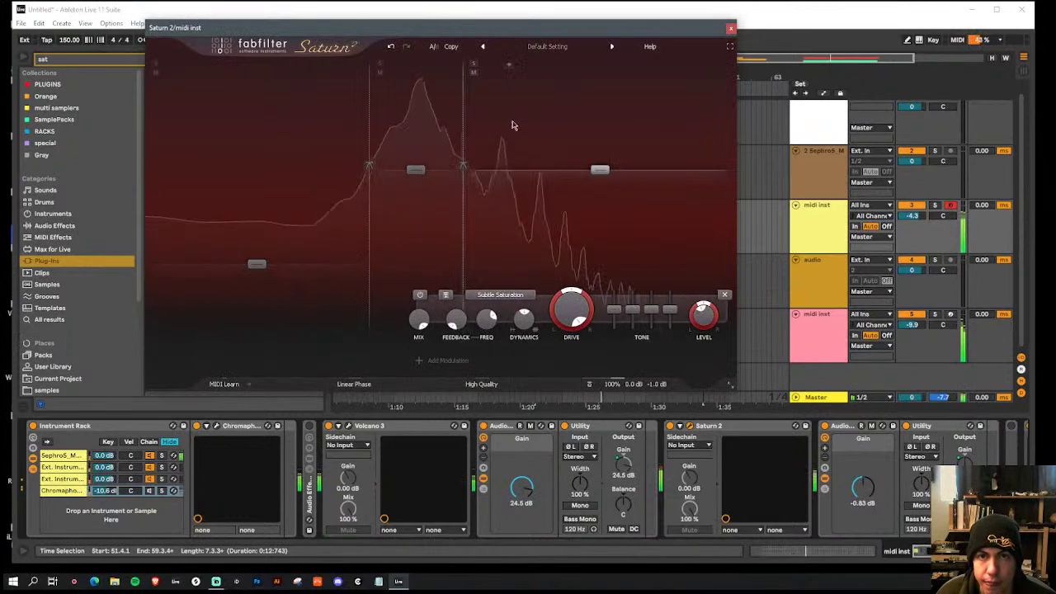
Step: Set the highest Saturn 2 band's distortion style to Foldback and adjust its drive
{"action": "left_click", "coordinate": [500, 294]}
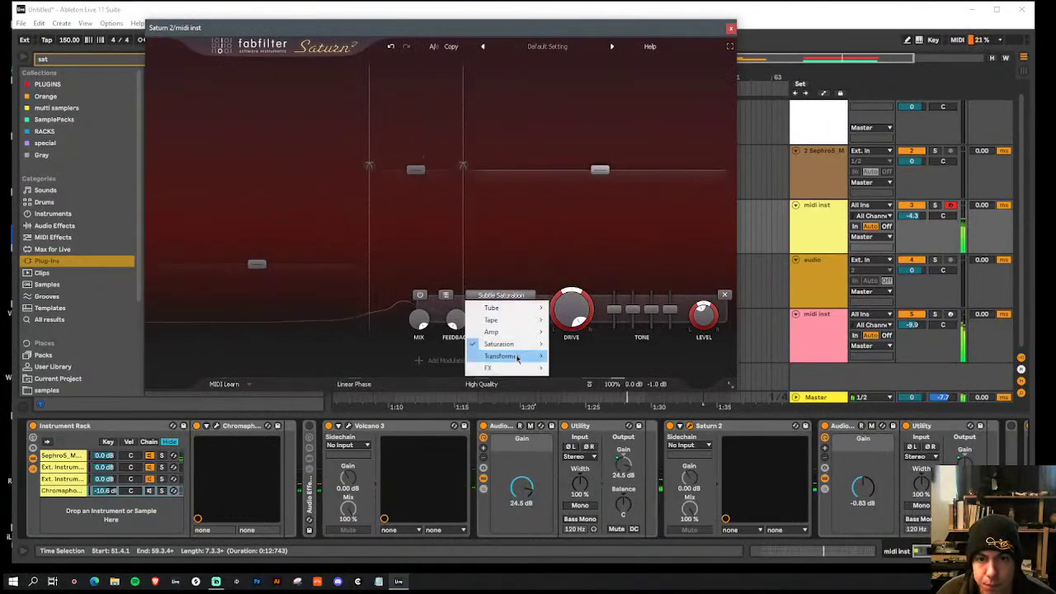
{"action": "mouse_move", "coordinate": [517, 374]}
{"action": "left_click", "coordinate": [580, 393]}
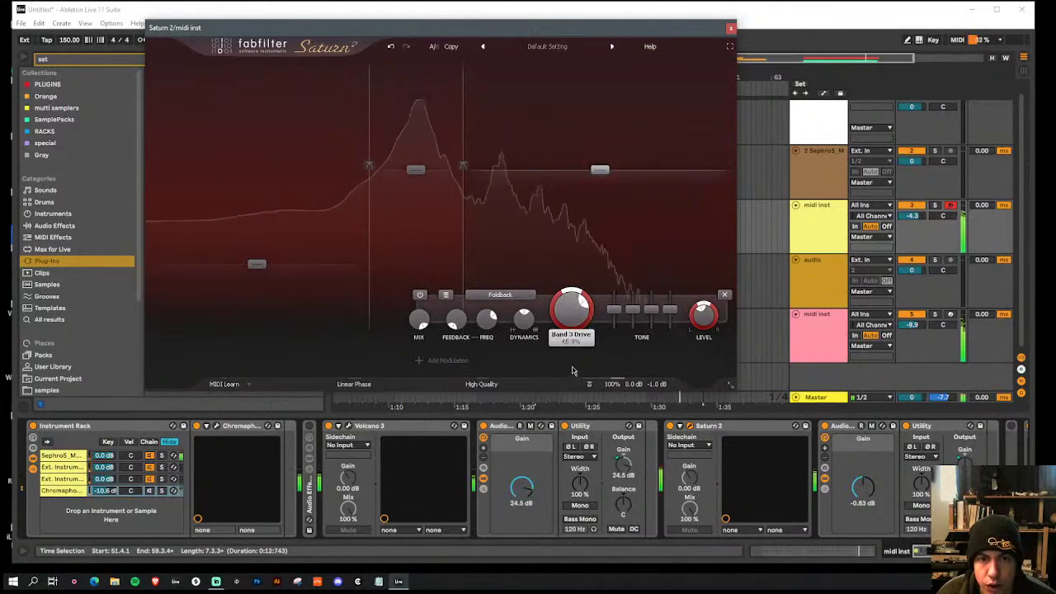
Step: Split off a fourth Saturn 2 band at about 4.1 kHz and set its distortion style to Breakdown
{"action": "mouse_move", "coordinate": [602, 176]}
{"action": "left_mouse_down"}
{"action": "mouse_move", "coordinate": [605, 160]}
{"action": "mouse_move", "coordinate": [603, 173]}
{"action": "left_mouse_up"}
{"action": "left_click", "coordinate": [595, 66]}
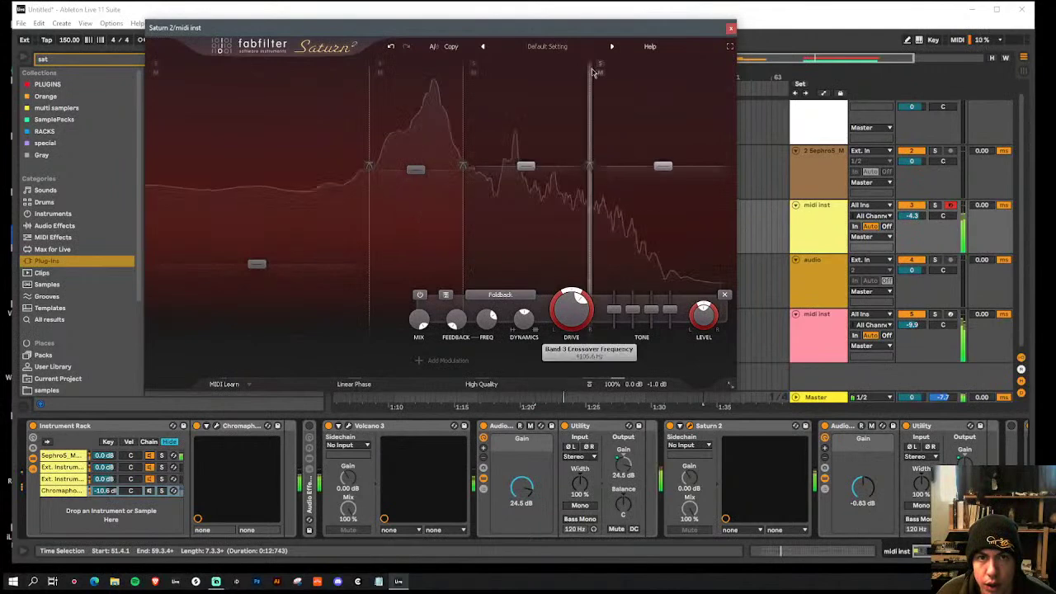
{"action": "left_click", "coordinate": [505, 298]}
{"action": "mouse_move", "coordinate": [517, 373]}
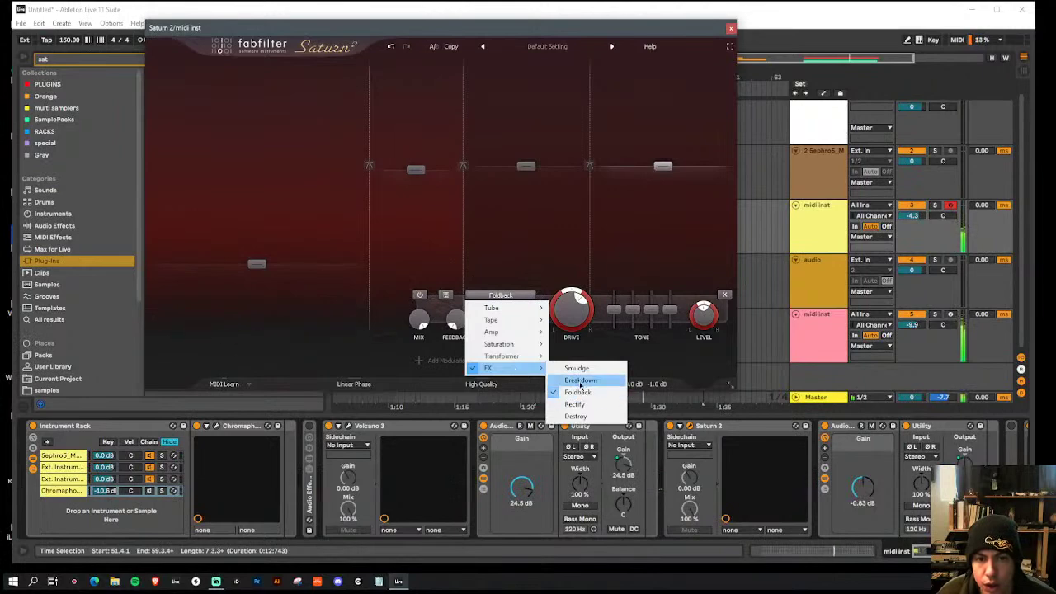
{"action": "left_click", "coordinate": [583, 381]}
Step: Raise the fourth band's level, adjust its drive, and extend the band down to a lower crossover frequency
{"action": "left_click_drag", "start_coordinate": [663, 165], "coordinate": [663, 110]}
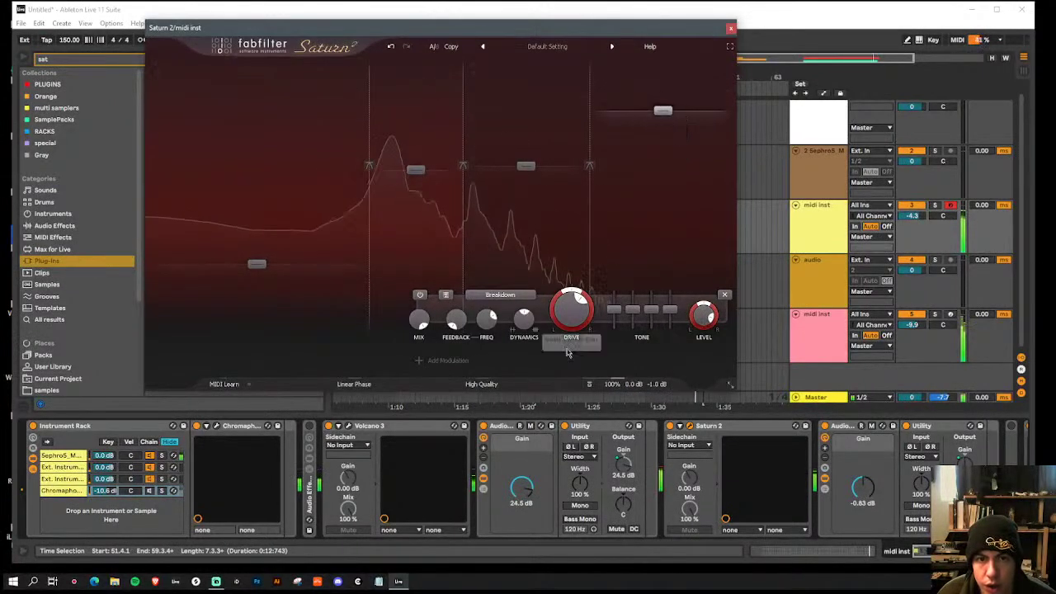
{"action": "left_click_drag", "start_coordinate": [583, 315], "coordinate": [583, 373]}
{"action": "left_click_drag", "start_coordinate": [667, 109], "coordinate": [669, 111]}
{"action": "left_click_drag", "start_coordinate": [590, 124], "coordinate": [541, 123]}
{"action": "left_click_drag", "start_coordinate": [639, 116], "coordinate": [639, 112]}
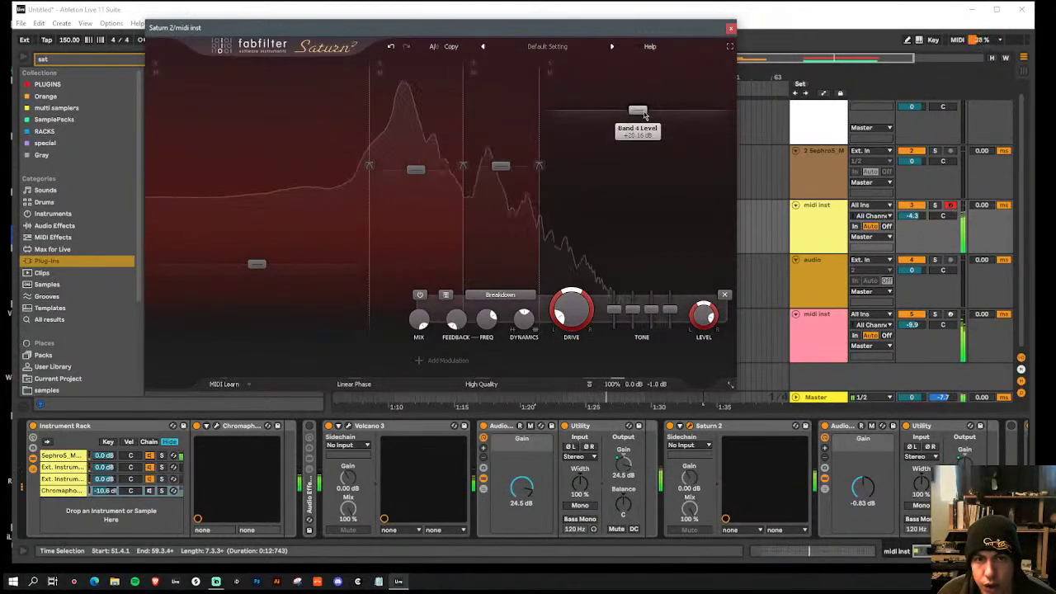
{"action": "left_click_drag", "start_coordinate": [575, 308], "coordinate": [576, 283]}
Step: Change the fourth band's distortion style to Destroy
{"action": "left_click", "coordinate": [500, 295]}
{"action": "mouse_move", "coordinate": [519, 359]}
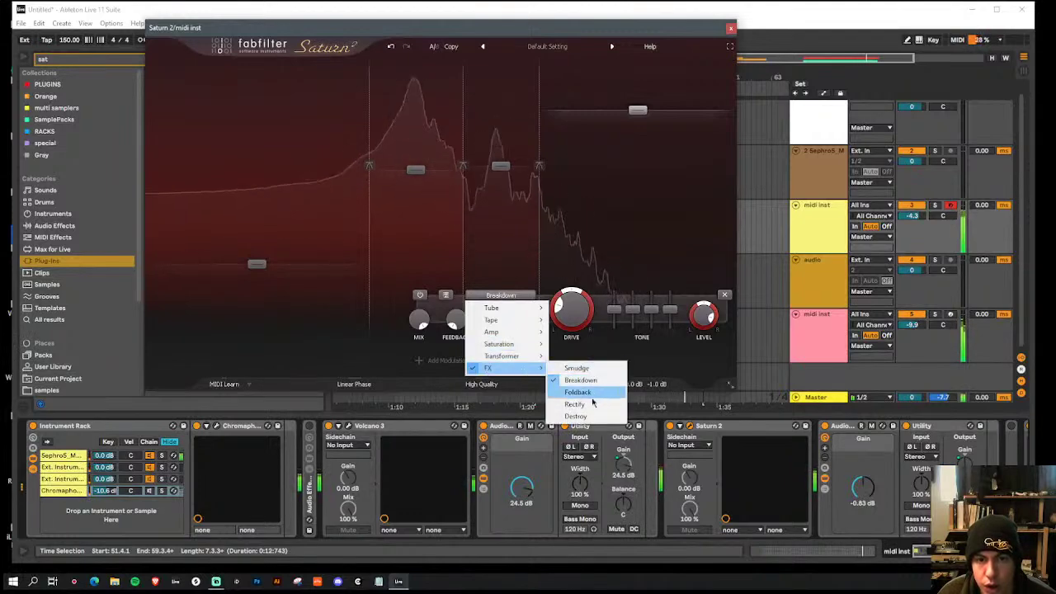
{"action": "left_click", "coordinate": [589, 416]}
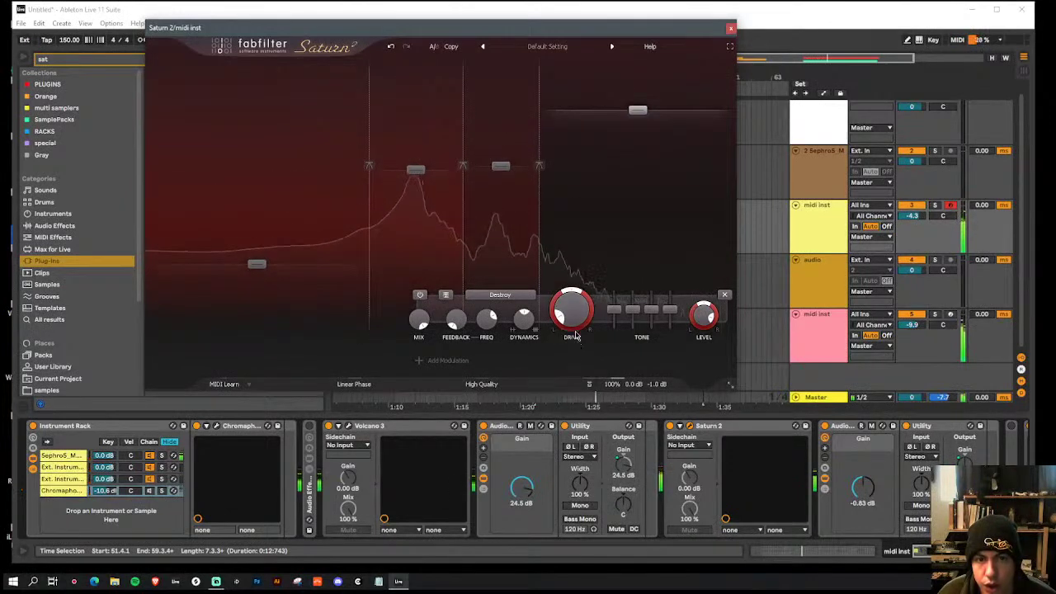
Step: Add a MIDI modulation source to Saturn 2 and set it to KB Track
{"action": "left_click", "coordinate": [444, 360]}
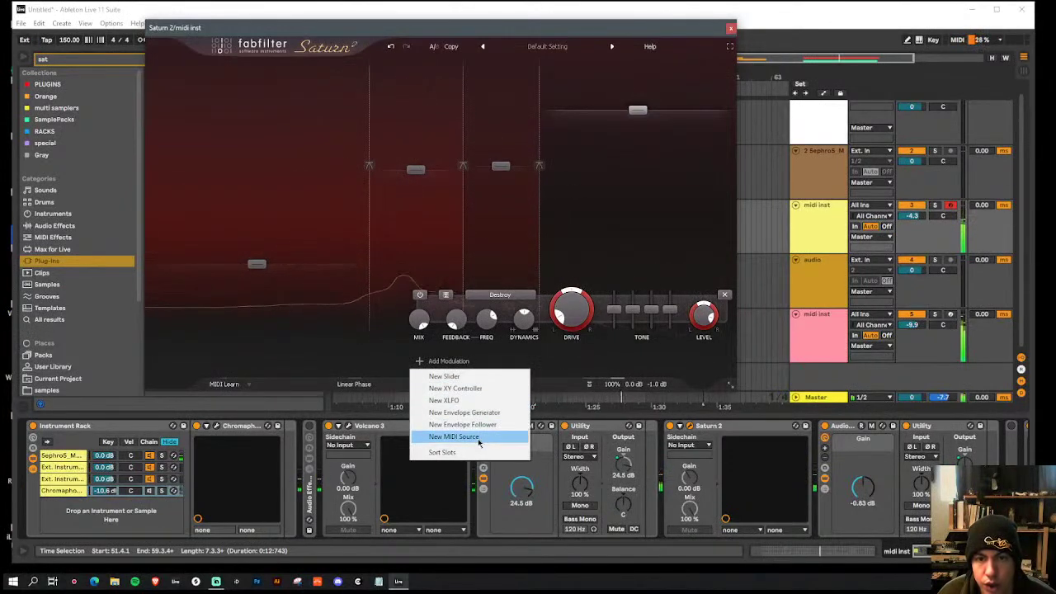
{"action": "left_click", "coordinate": [454, 436]}
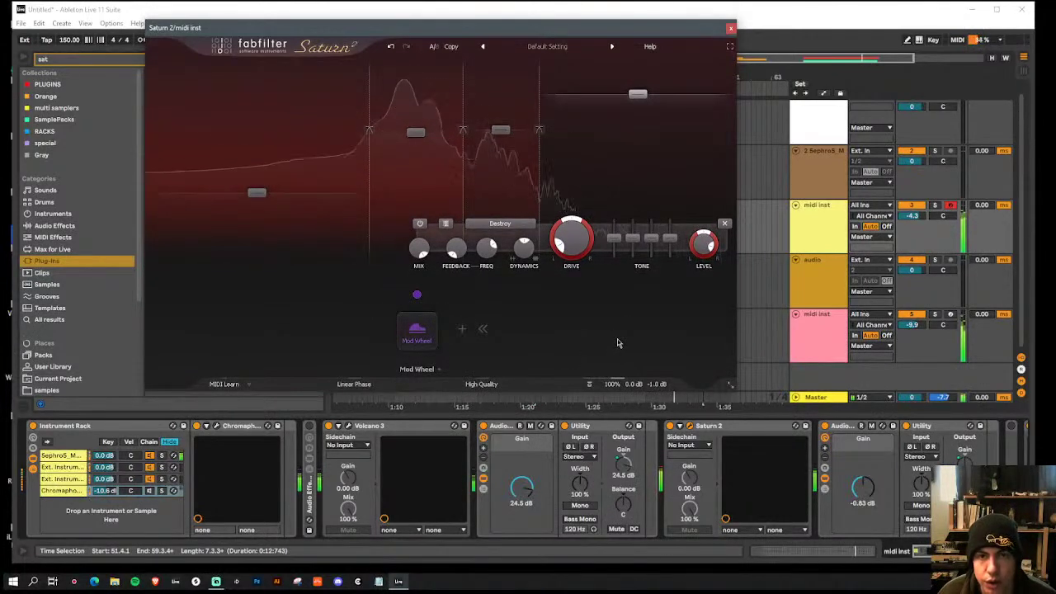
{"action": "left_click", "coordinate": [421, 322]}
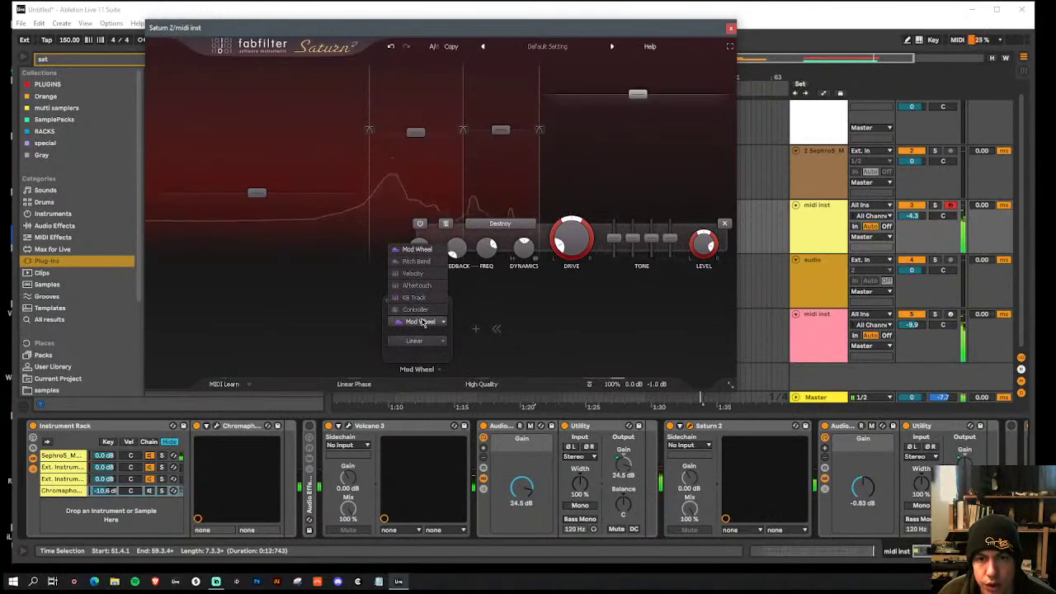
{"action": "left_click", "coordinate": [414, 297]}
Step: Duplicate the Ext. Instrument chain that feeds Timeless 3 and route the copy's MIDI to Saturn 2
{"action": "left_click", "coordinate": [64, 480]}
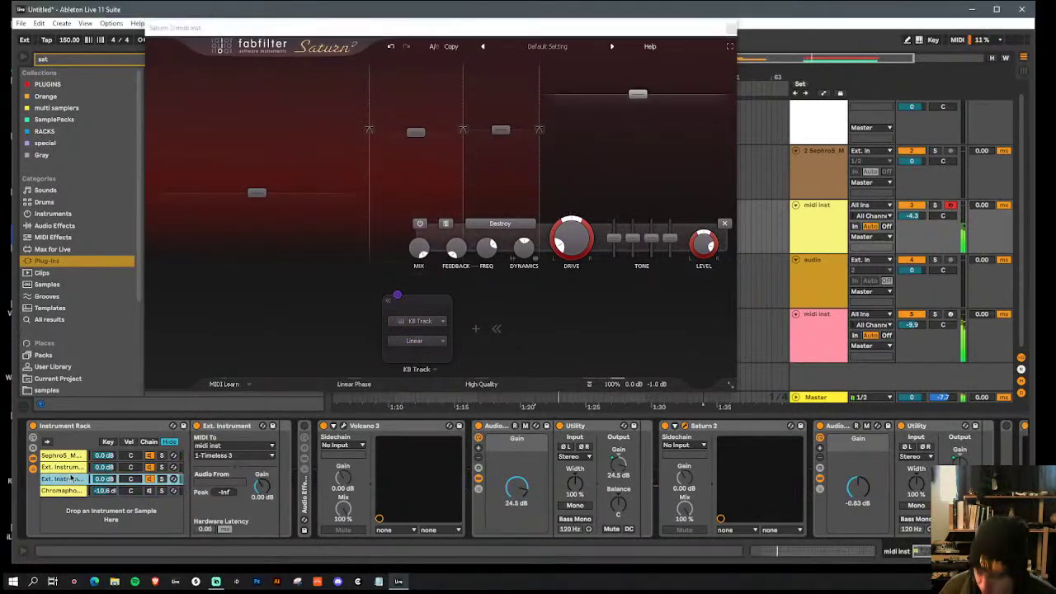
{"action": "key", "text": "ctrl+d"}
{"action": "left_click", "coordinate": [251, 457]}
{"action": "left_click", "coordinate": [223, 477]}
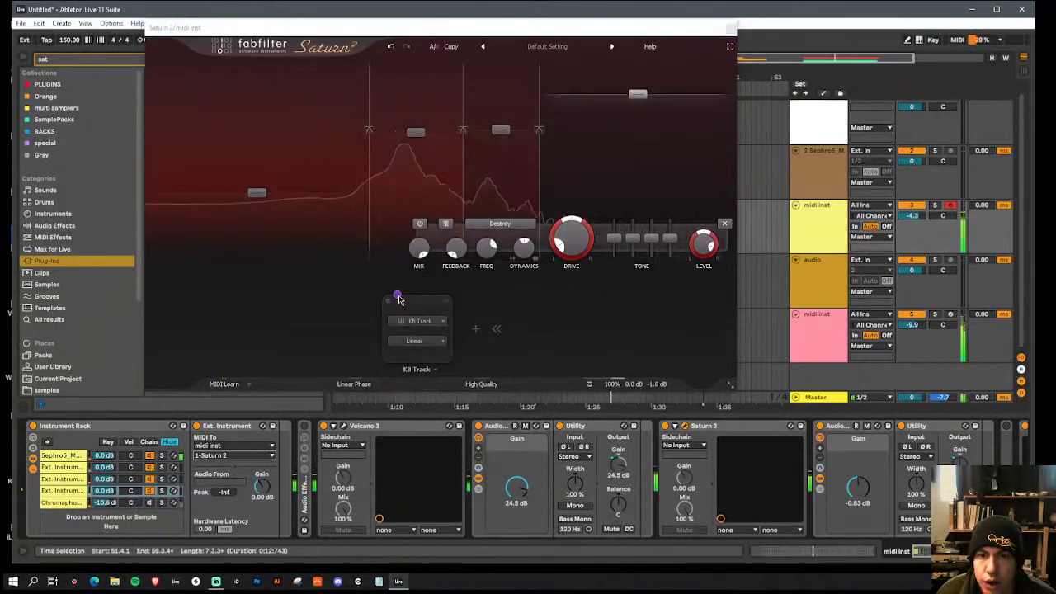
Step: Assign the KB Track source to modulate all three Saturn 2 crossover frequencies
{"action": "left_click_drag", "start_coordinate": [397, 294], "coordinate": [368, 155]}
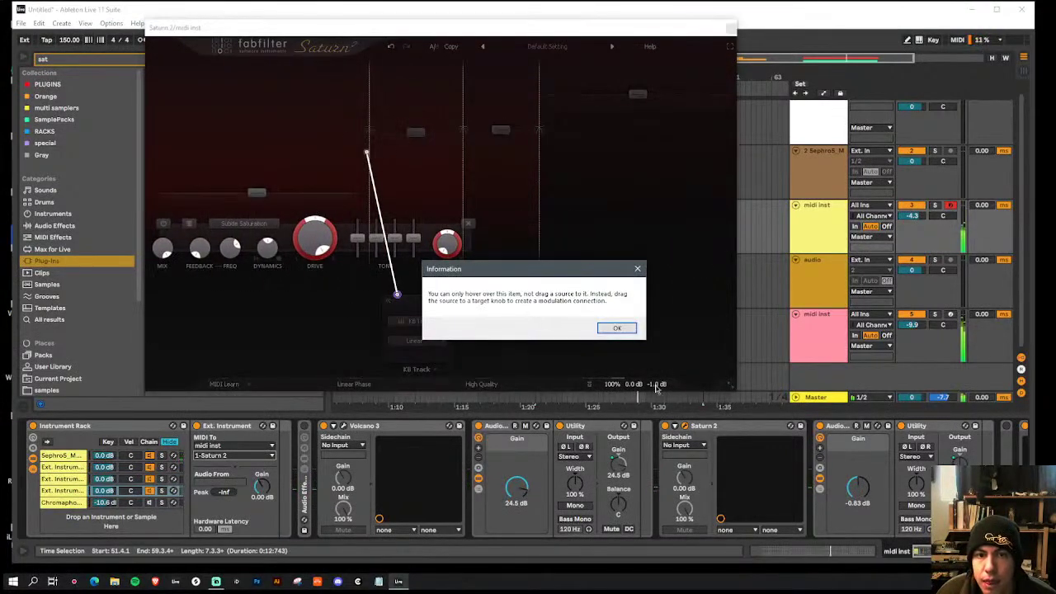
{"action": "left_click", "coordinate": [619, 327]}
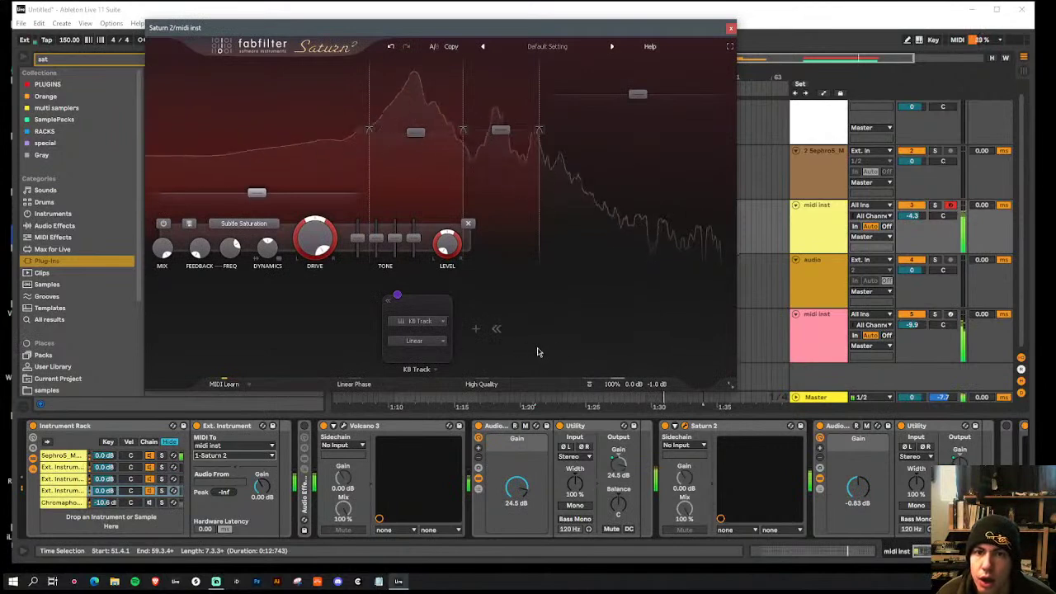
{"action": "left_click_drag", "start_coordinate": [397, 296], "coordinate": [464, 169]}
{"action": "left_click_drag", "start_coordinate": [397, 296], "coordinate": [625, 174]}
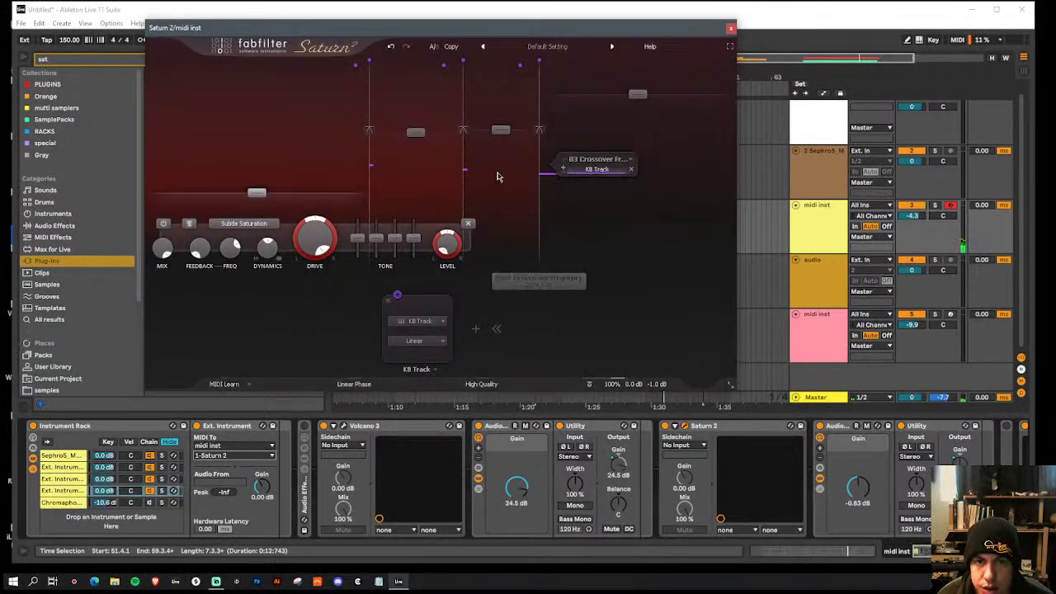
{"action": "left_click", "coordinate": [465, 170]}
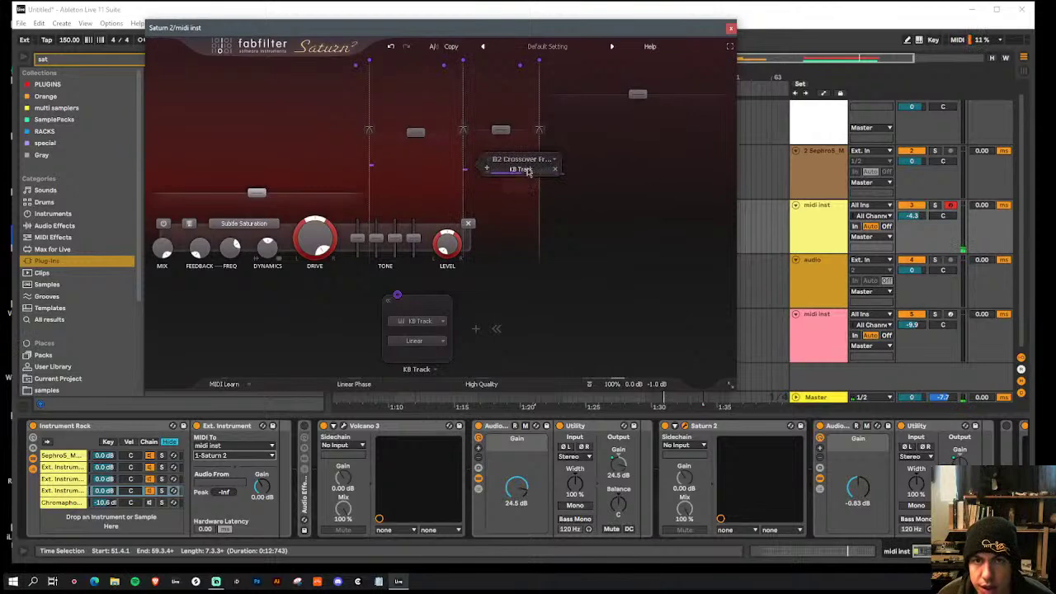
{"action": "left_click_drag", "start_coordinate": [397, 298], "coordinate": [459, 240]}
{"action": "left_click_drag", "start_coordinate": [414, 307], "coordinate": [369, 169]}
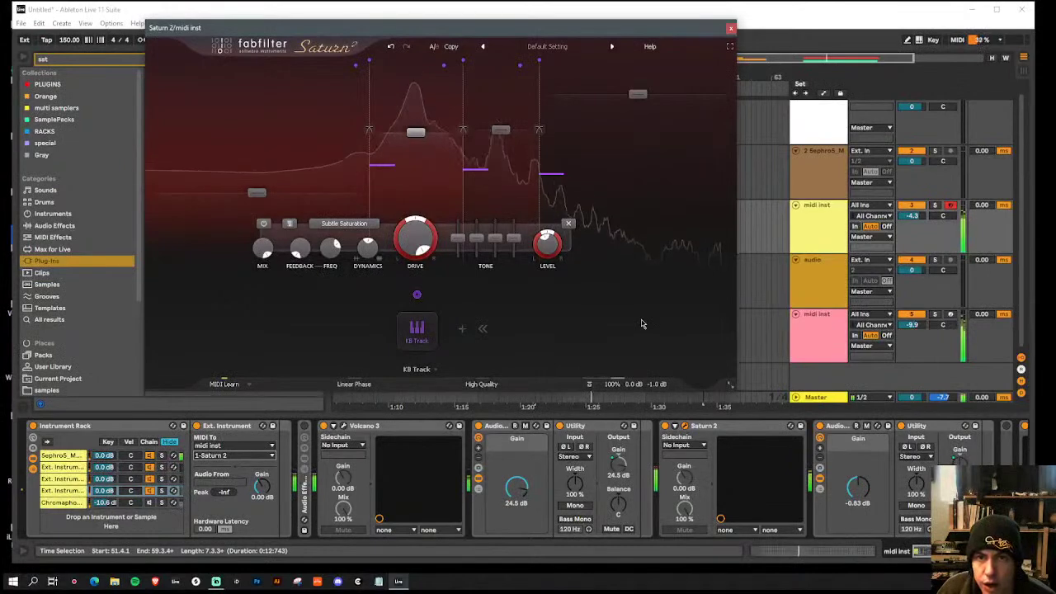
Step: Retune Saturn 2's crossovers, setting the lowest to about 190 Hz and moving the second down to narrow the second band
{"action": "left_click_drag", "start_coordinate": [370, 194], "coordinate": [341, 195]}
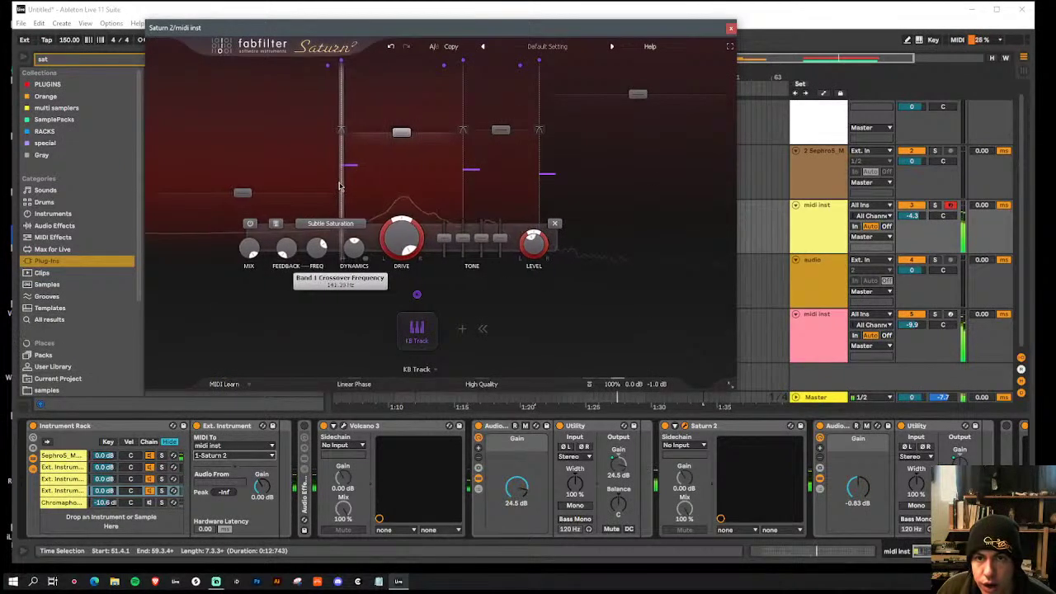
{"action": "left_click_drag", "start_coordinate": [460, 197], "coordinate": [426, 196]}
{"action": "left_click_drag", "start_coordinate": [539, 194], "coordinate": [505, 194]}
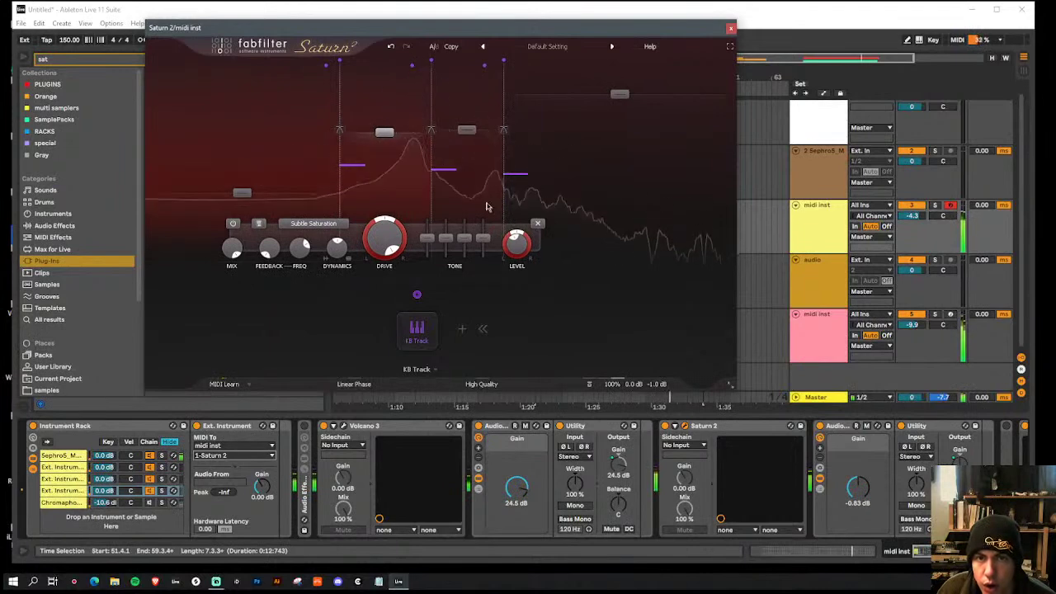
{"action": "left_click_drag", "start_coordinate": [432, 198], "coordinate": [465, 200]}
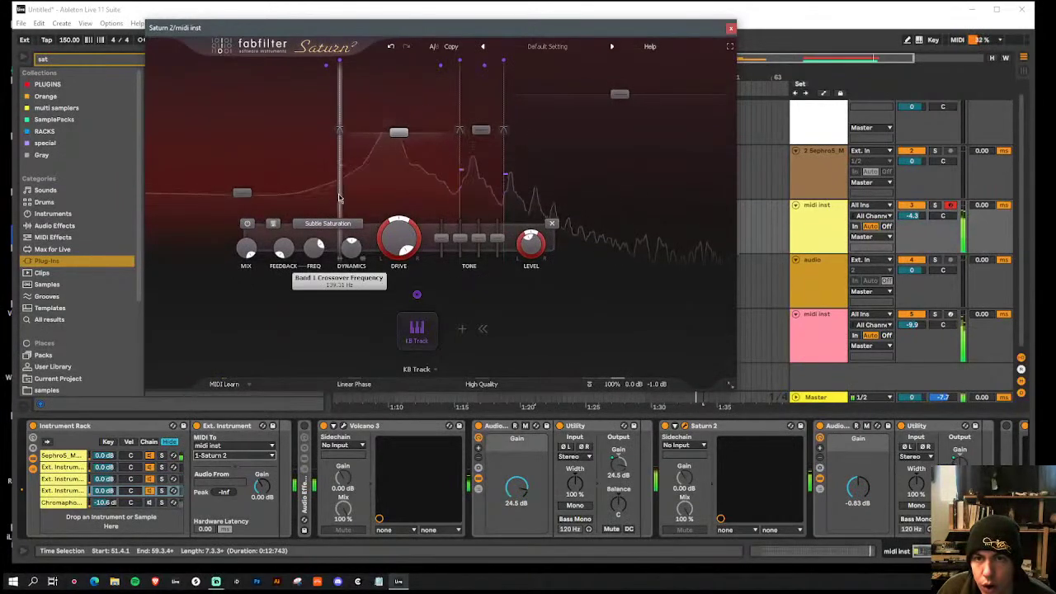
{"action": "left_click_drag", "start_coordinate": [339, 195], "coordinate": [352, 195]}
{"action": "left_click_drag", "start_coordinate": [459, 205], "coordinate": [419, 204]}
{"action": "left_click_drag", "start_coordinate": [354, 200], "coordinate": [433, 203]}
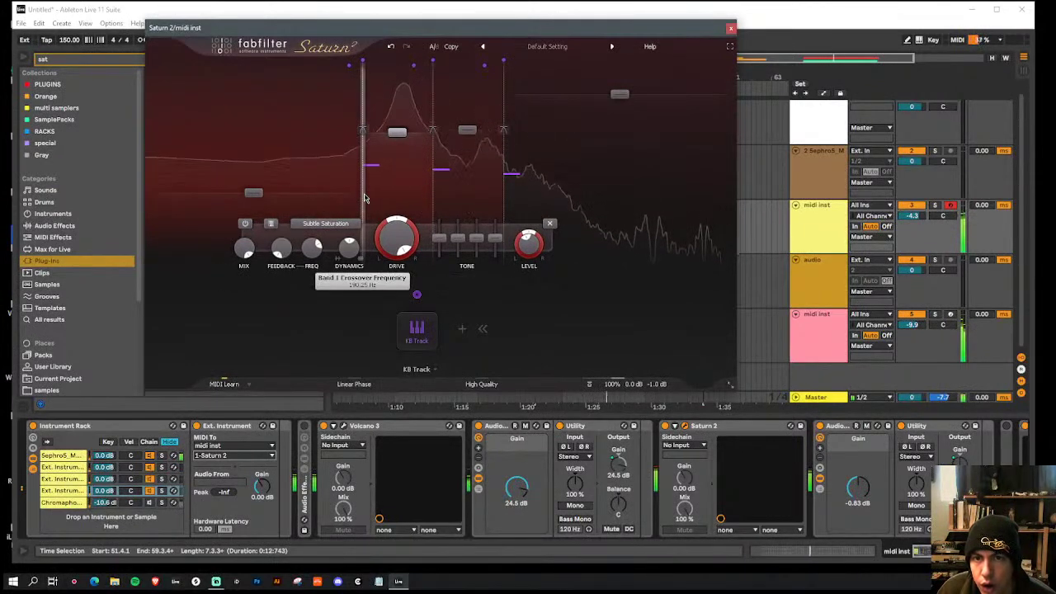
{"action": "left_click_drag", "start_coordinate": [433, 202], "coordinate": [404, 198]}
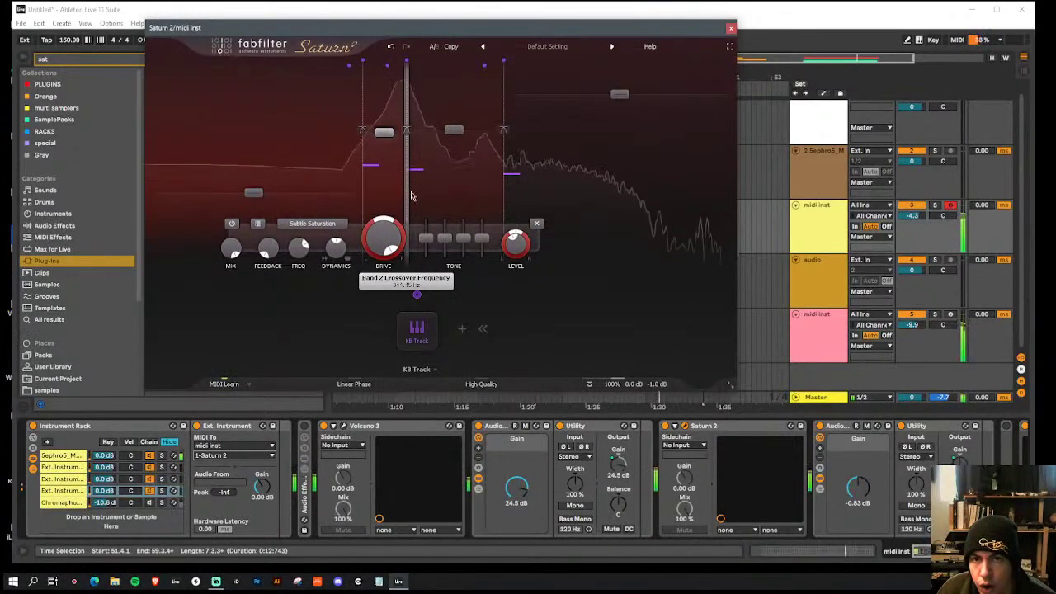
{"action": "left_click_drag", "start_coordinate": [405, 198], "coordinate": [415, 198]}
Step: Move the third crossover to a higher frequency and raise the level of the highest band
{"action": "left_click_drag", "start_coordinate": [505, 206], "coordinate": [533, 211]}
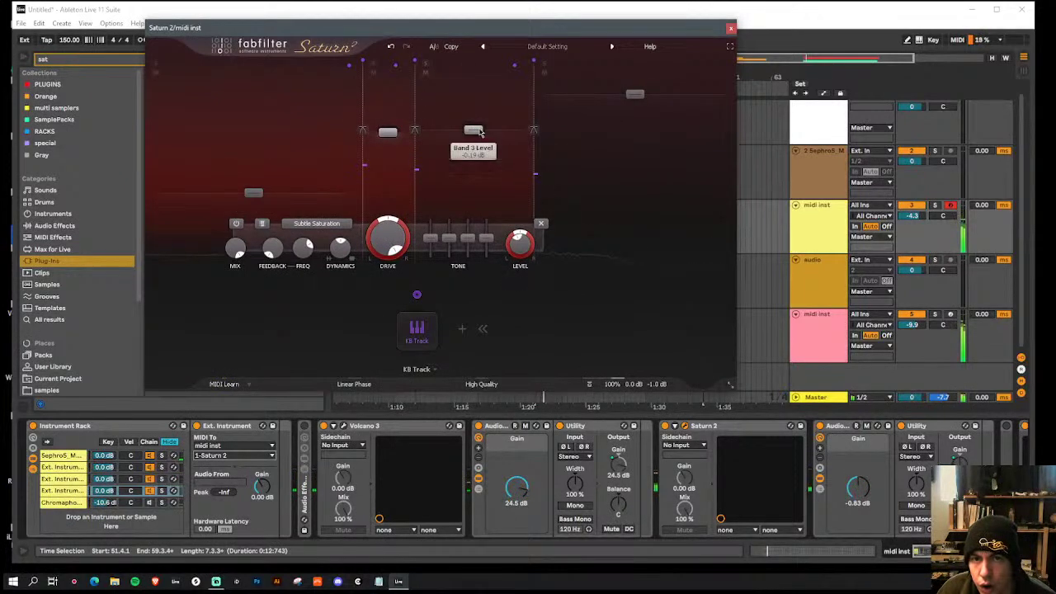
{"action": "left_click", "coordinate": [474, 130]}
{"action": "left_click_drag", "start_coordinate": [635, 93], "coordinate": [640, 86]}
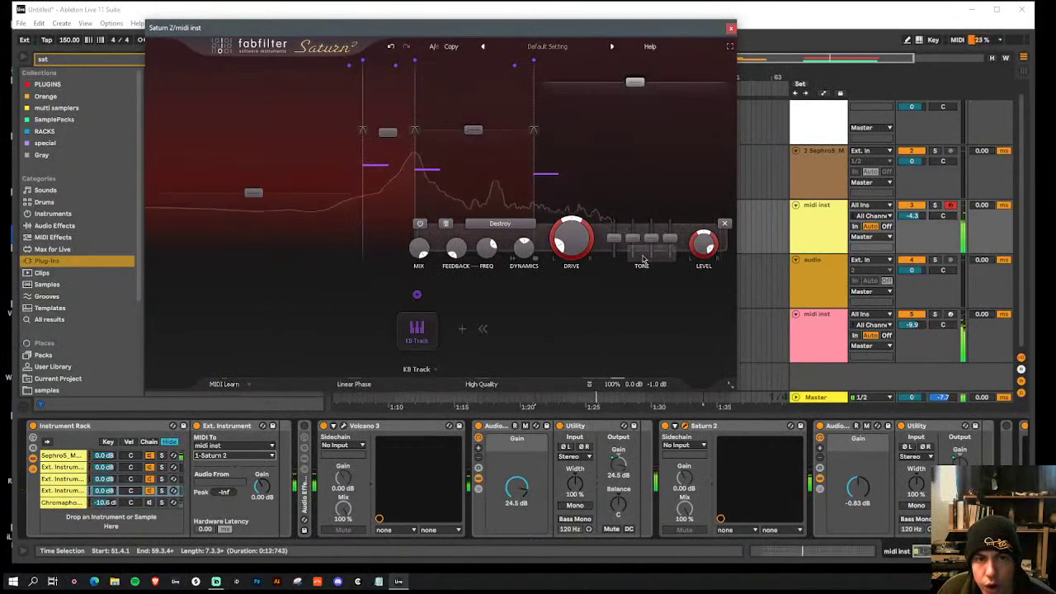
Step: Adjust the drive of Saturn 2's highest band and shorten the red MIDI clip to end at the loop end
{"action": "mouse_move", "coordinate": [576, 240]}
{"action": "left_mouse_down"}
{"action": "mouse_move", "coordinate": [587, 177]}
{"action": "mouse_move", "coordinate": [588, 258]}
{"action": "left_mouse_up"}
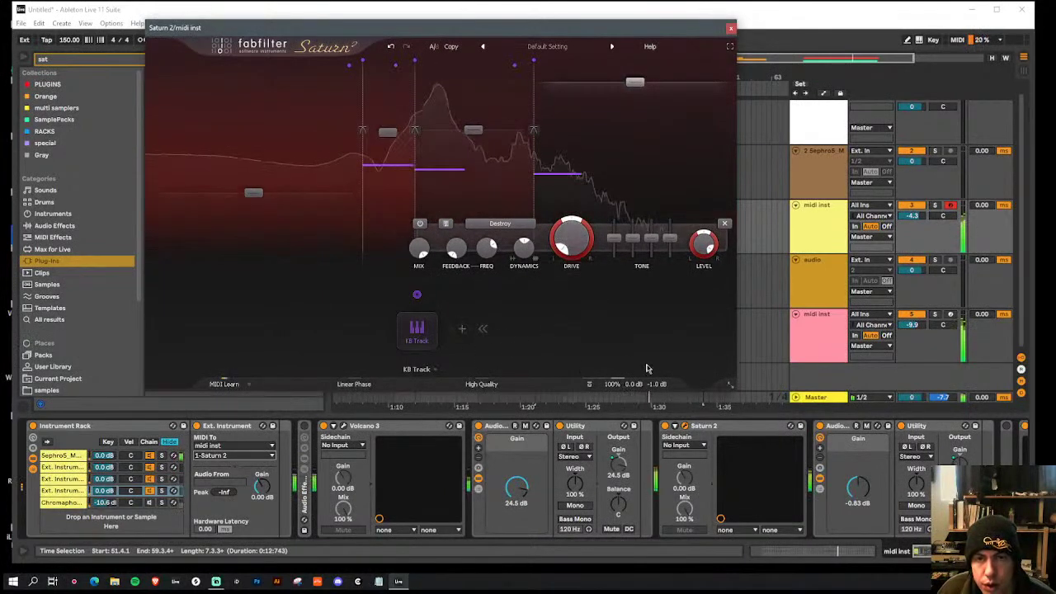
{"action": "left_click", "coordinate": [730, 30]}
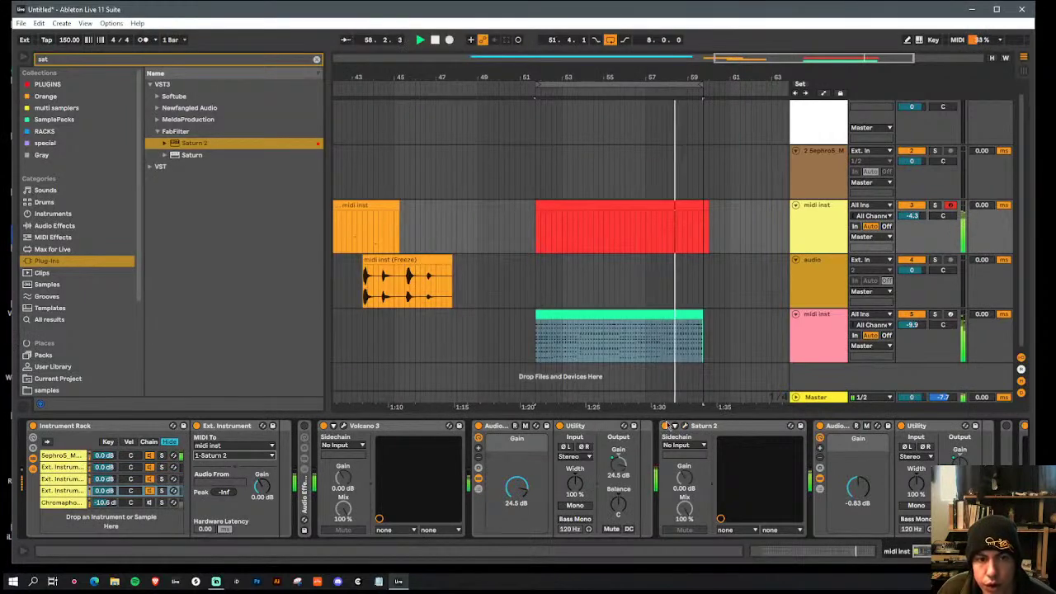
{"action": "scroll", "coordinate": [528, 479], "scroll_direction": "right", "scroll_amount": 4}
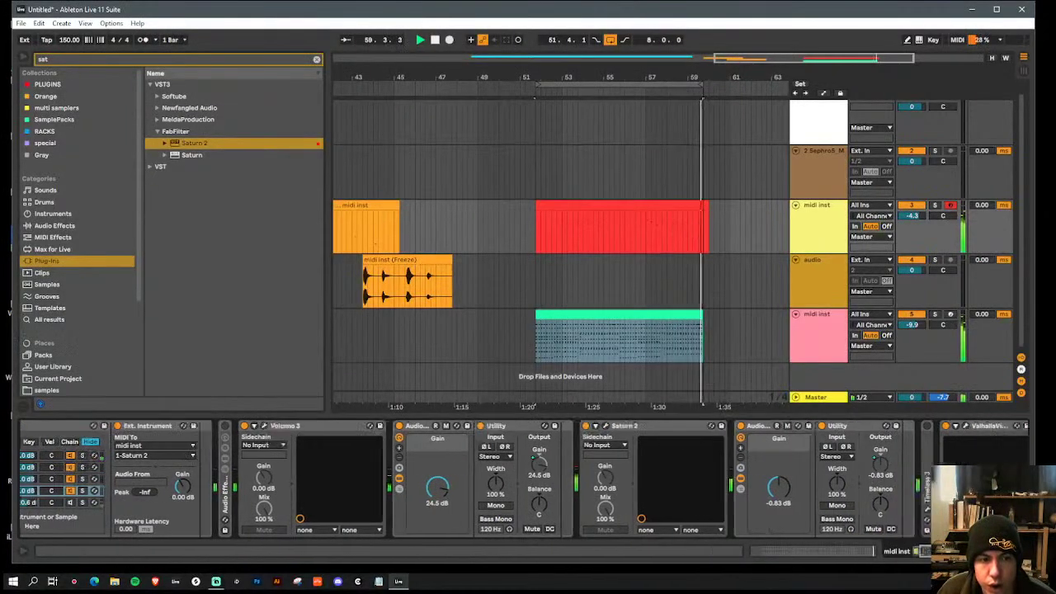
{"action": "left_click", "coordinate": [700, 204]}
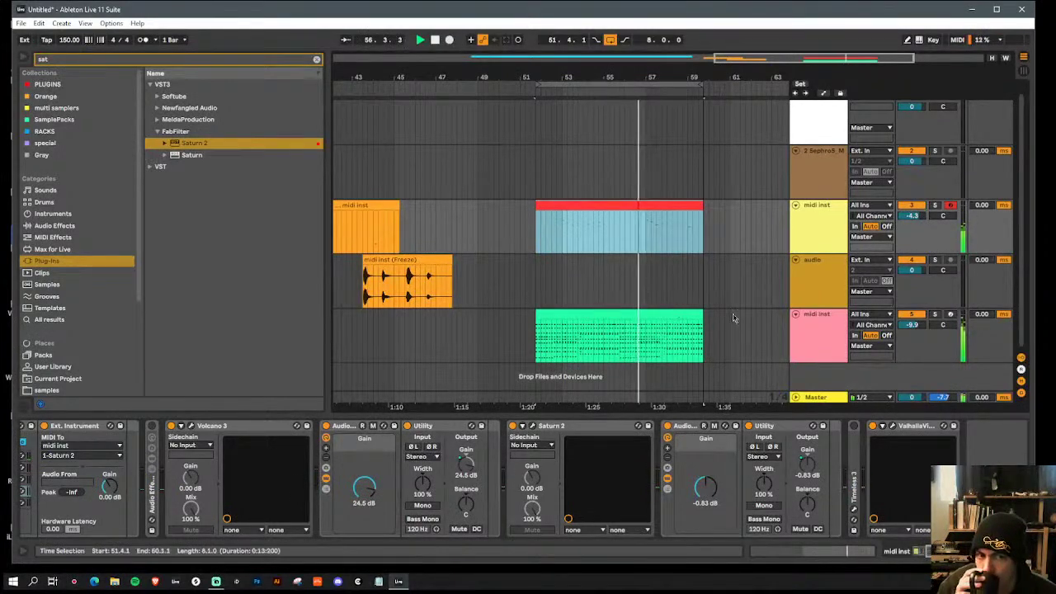
Step: Load the FabFilter Volcano 3 plug-in at the end of the pink midi inst track's device chain
{"action": "left_click", "coordinate": [805, 332]}
{"action": "left_click", "coordinate": [195, 59]}
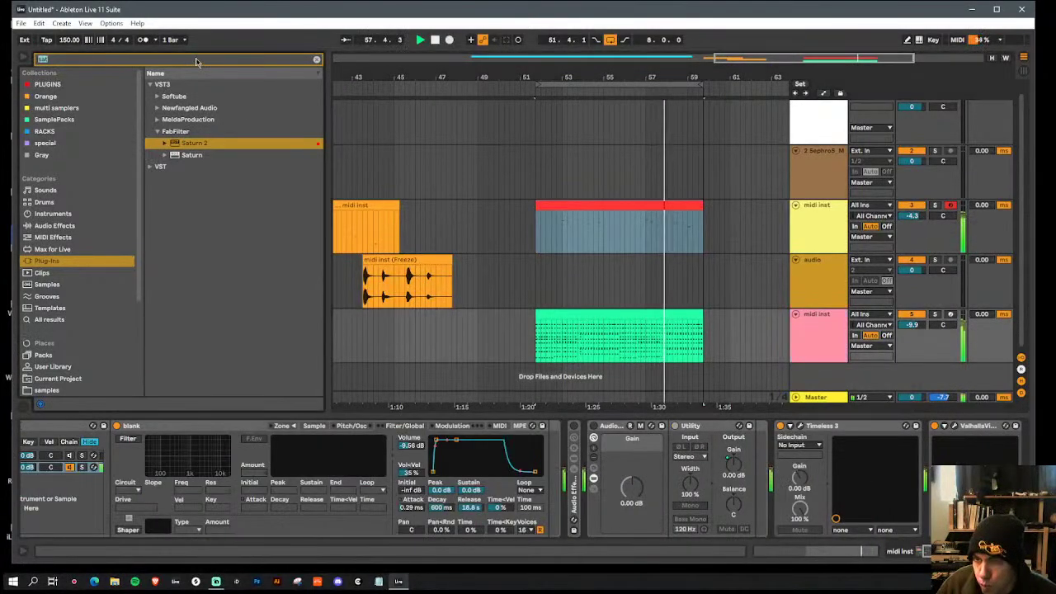
{"action": "type", "text": "volc"}
{"action": "double_click", "coordinate": [196, 107]}
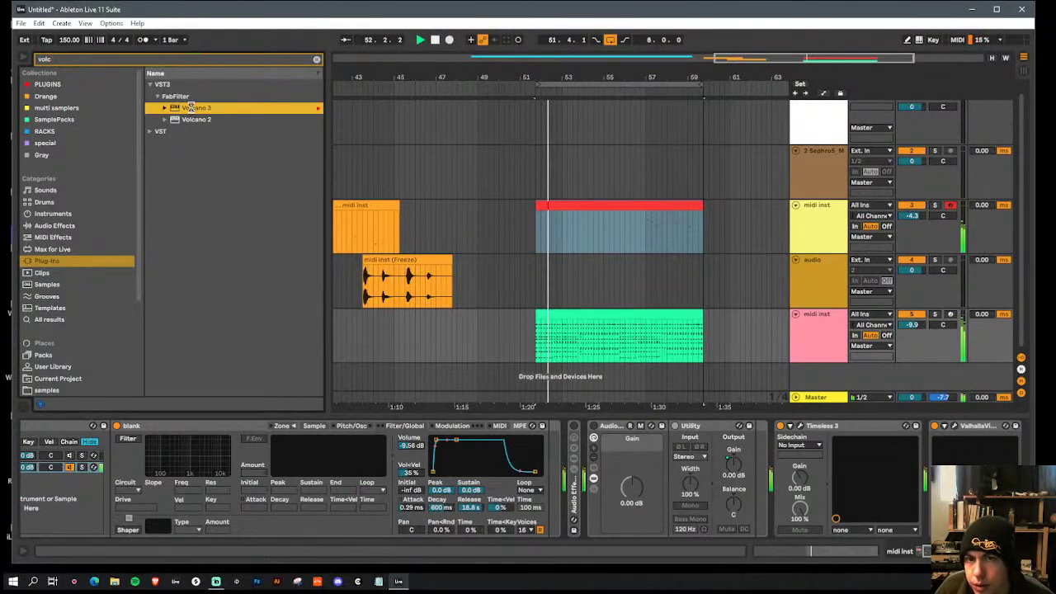
Step: Move Volcano 3's low-pass filter to the top of the spectrum and add a high-pass filter below the sound's main low-frequency energy
{"action": "left_click_drag", "start_coordinate": [552, 131], "coordinate": [665, 159]}
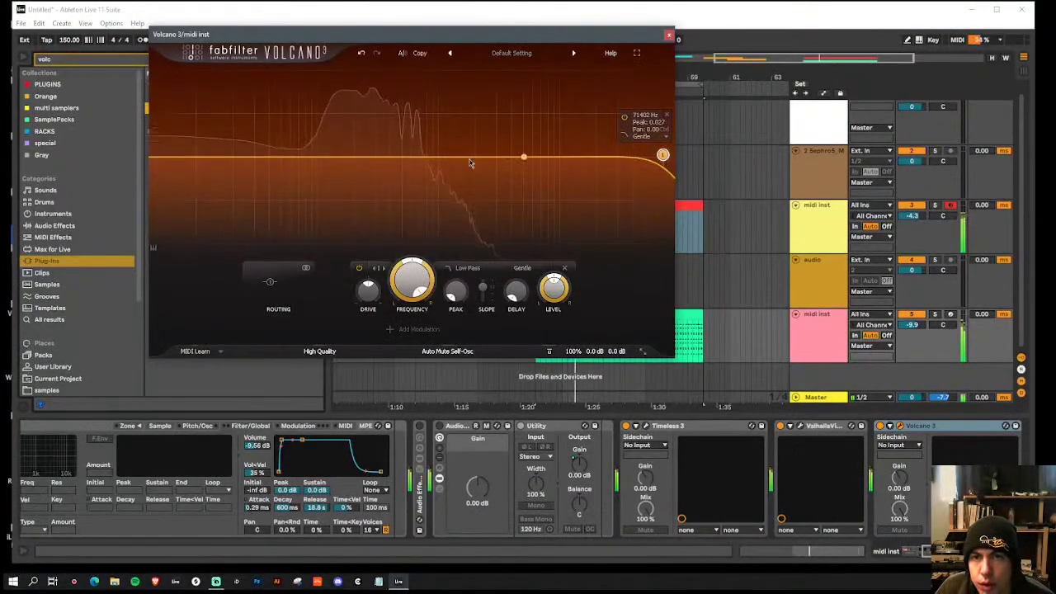
{"action": "left_click_drag", "start_coordinate": [156, 160], "coordinate": [318, 155]}
{"action": "scroll", "coordinate": [319, 148], "scroll_direction": "up", "scroll_amount": 3}
{"action": "left_click", "coordinate": [668, 34]}
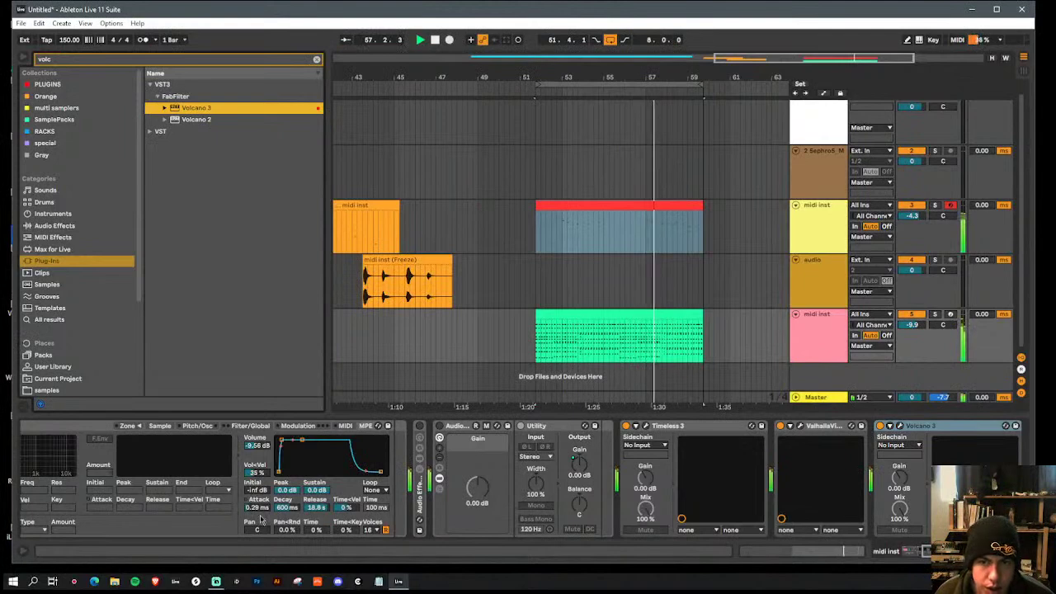
Step: Enable the modulation oscillator in the blank Sampler's pitch section, with volume -18 dB and coarse 20
{"action": "left_click", "coordinate": [199, 426]}
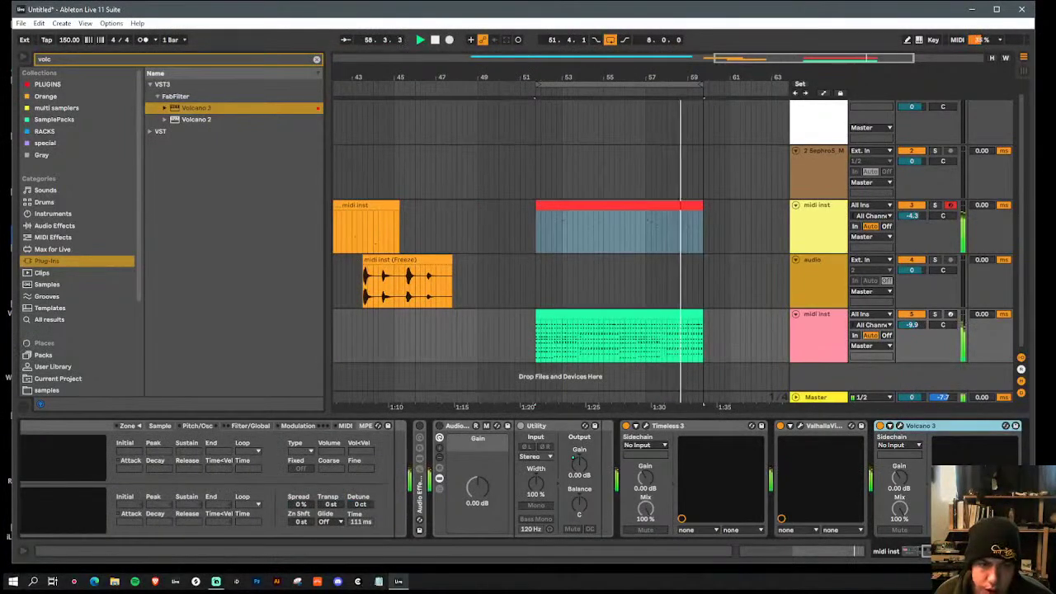
{"action": "scroll", "coordinate": [216, 459], "scroll_direction": "left", "scroll_amount": 3}
{"action": "left_click", "coordinate": [212, 439]}
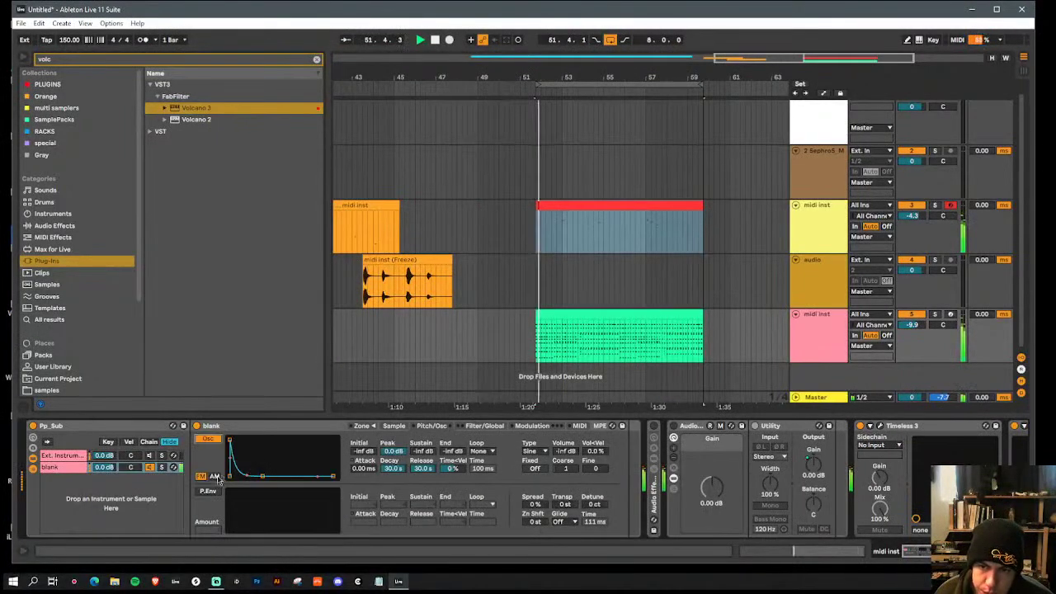
{"action": "left_click_drag", "start_coordinate": [565, 451], "coordinate": [565, 444]}
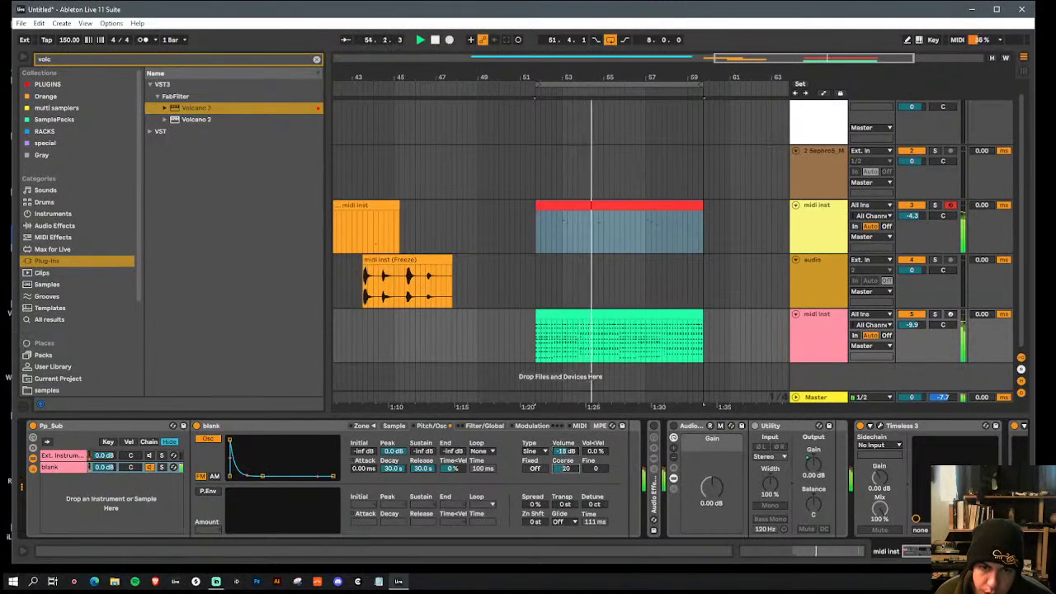
Step: Shape the oscillator envelope to -14 dB peak, 32.3 ms decay and 18.1 ms release; set volume -23 dB, coarse 29 and fine 334
{"action": "left_click_drag", "start_coordinate": [263, 476], "coordinate": [257, 477]}
{"action": "left_click_drag", "start_coordinate": [230, 441], "coordinate": [242, 476]}
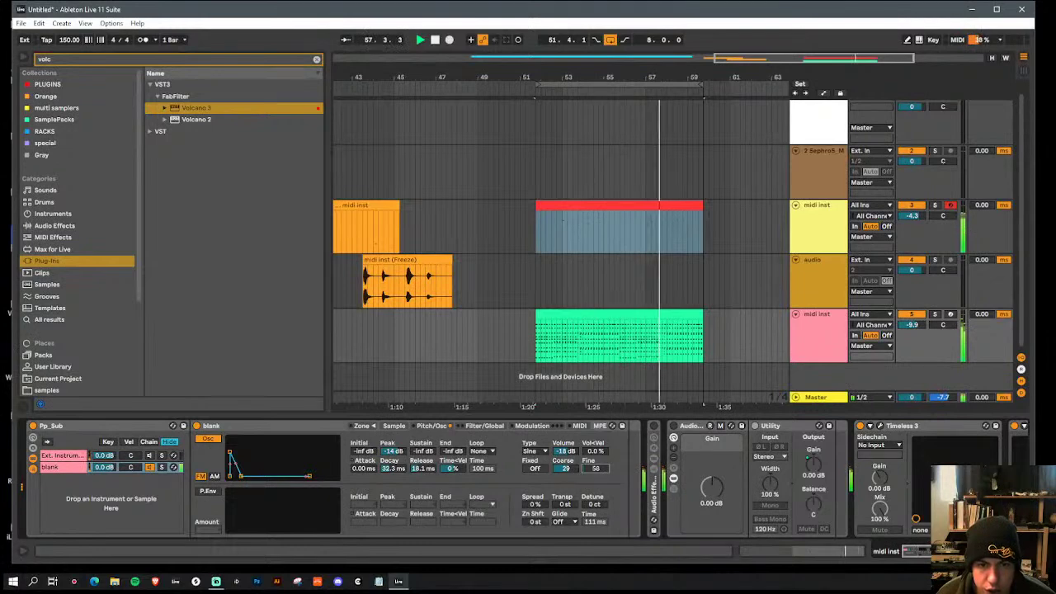
{"action": "left_click_drag", "start_coordinate": [595, 468], "coordinate": [595, 458]}
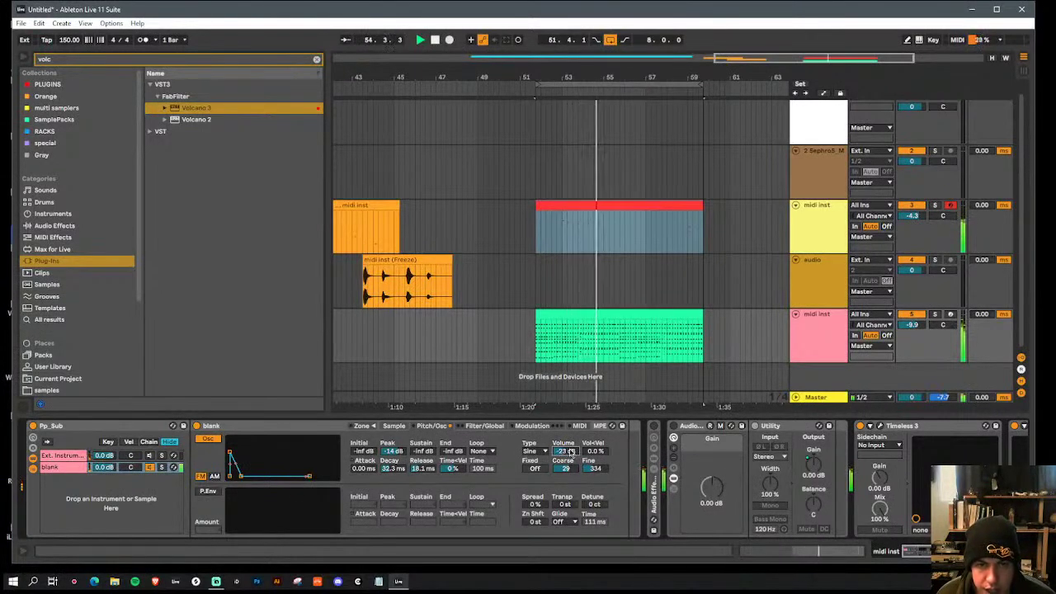
Step: Load the FabFilter Pro-Q 3 plug-in after Volcano 3 on the pink midi inst track
{"action": "double_click", "coordinate": [837, 418]}
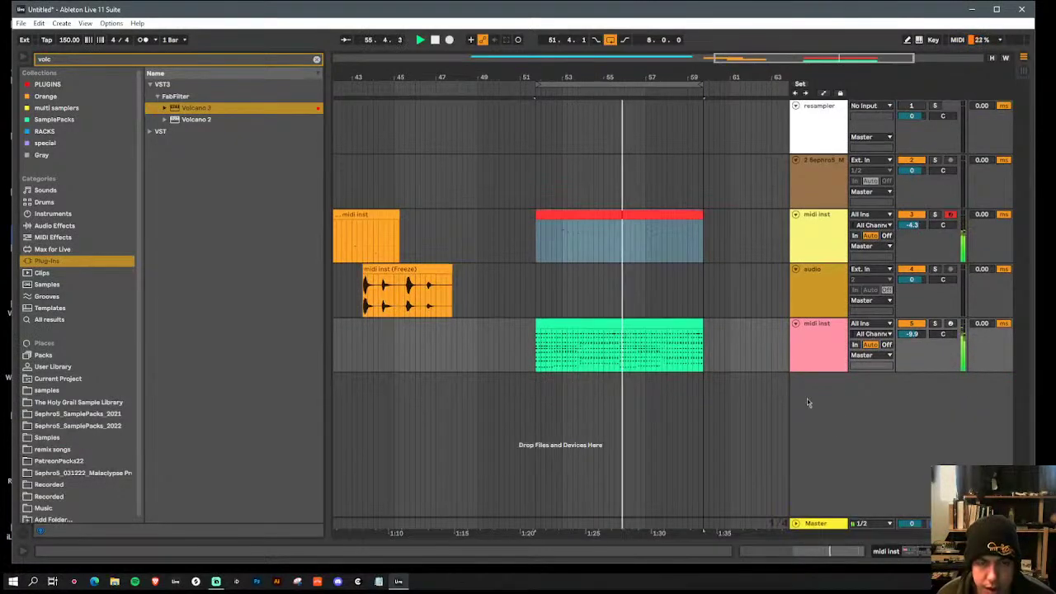
{"action": "double_click", "coordinate": [809, 349]}
{"action": "left_click", "coordinate": [142, 59]}
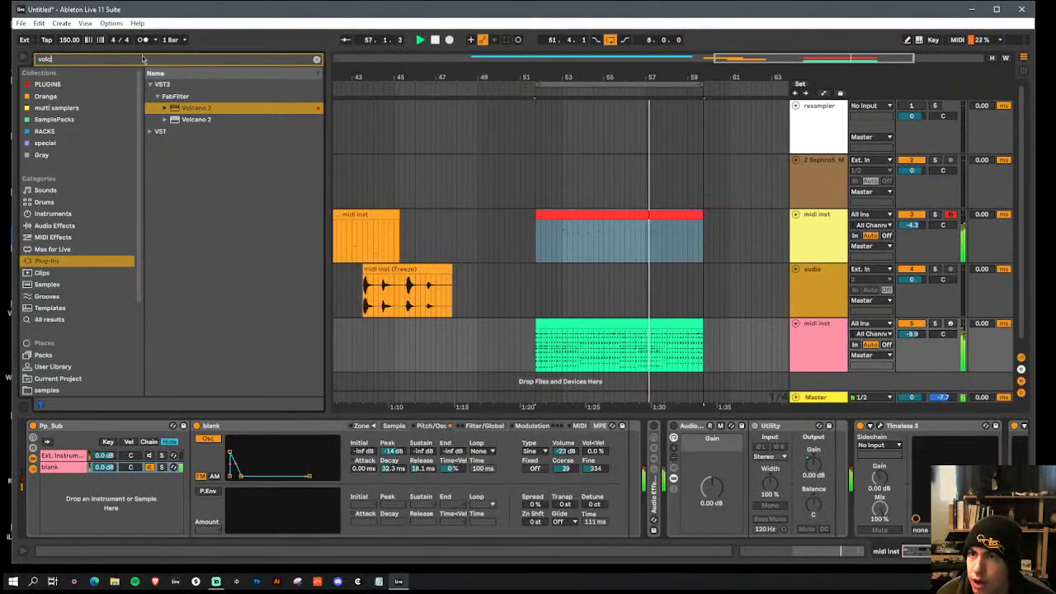
{"action": "type", "text": "pro q"}
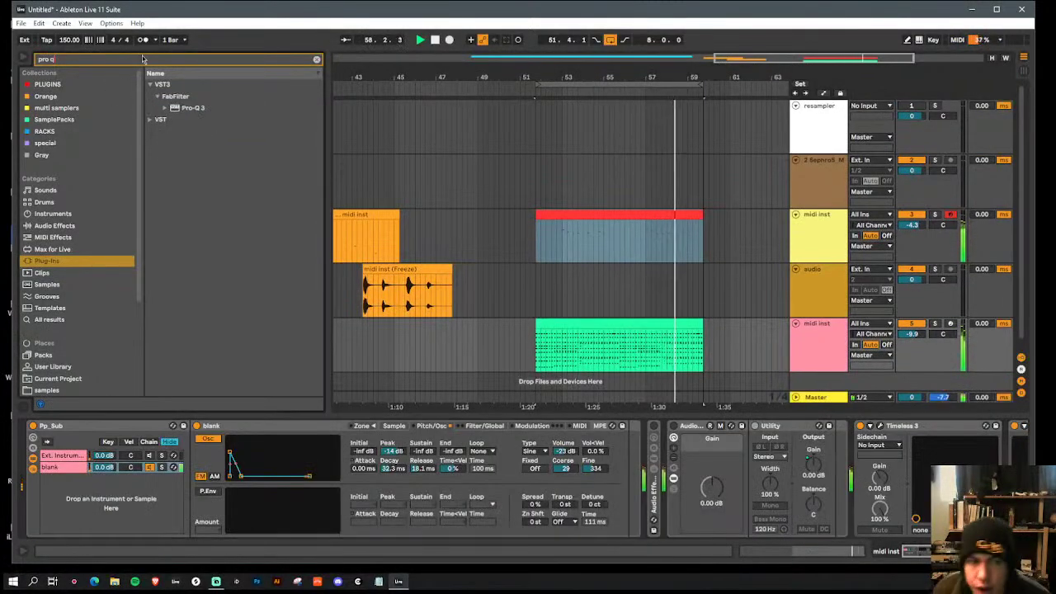
{"action": "double_click", "coordinate": [195, 108]}
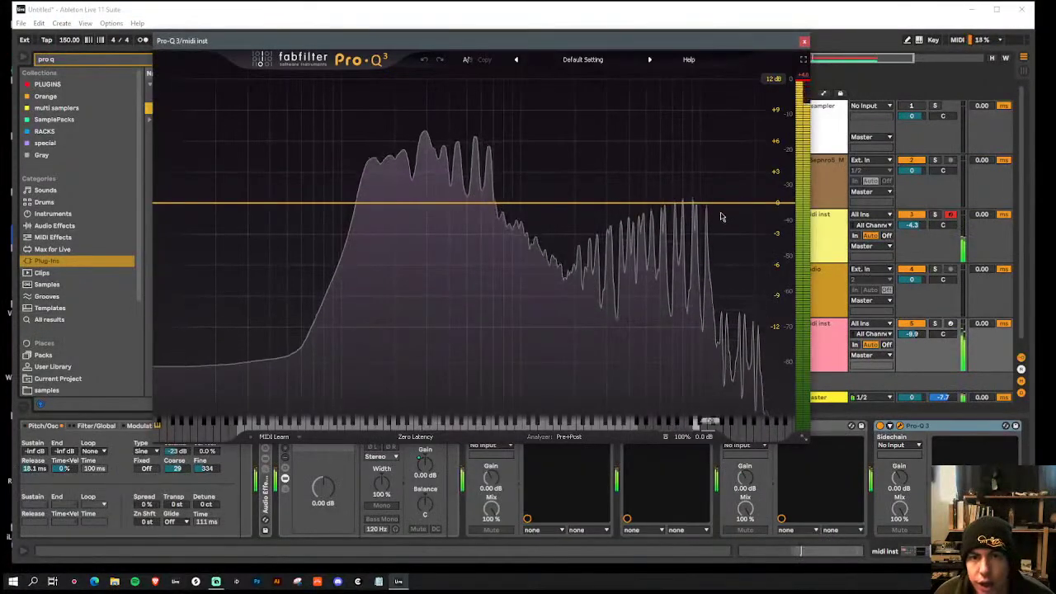
Step: Shape Pro-Q 3 with a high-shelf boost, an upper-mid bell boost, and low-mid bell cuts including one at about 174 Hz
{"action": "left_click_drag", "start_coordinate": [746, 210], "coordinate": [550, 181]}
{"action": "left_click_drag", "start_coordinate": [440, 204], "coordinate": [423, 236]}
{"action": "left_click_drag", "start_coordinate": [470, 212], "coordinate": [481, 143]}
{"action": "scroll", "coordinate": [475, 126], "scroll_direction": "down", "scroll_amount": 5}
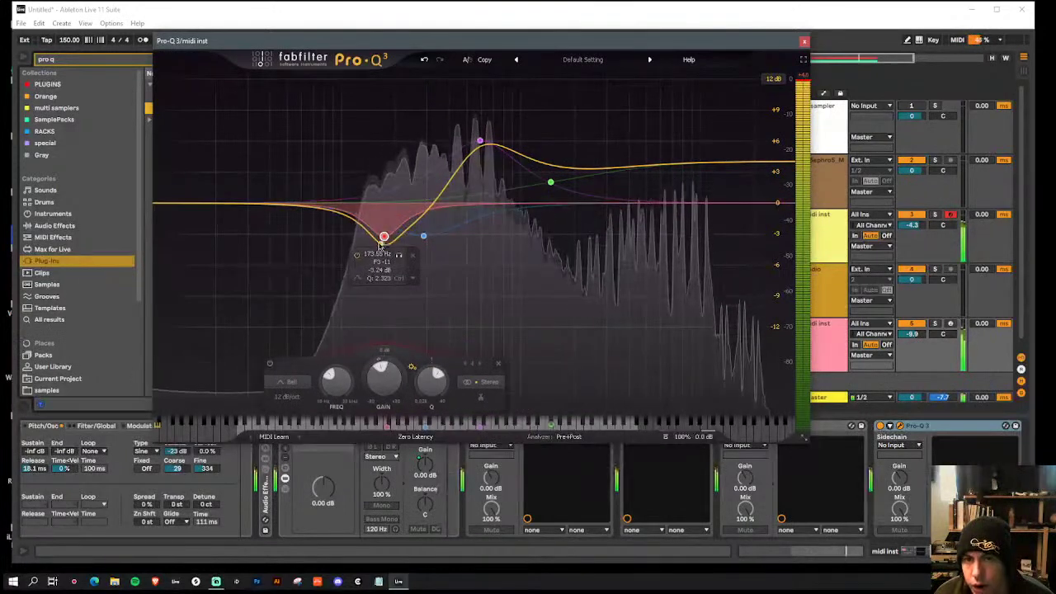
Step: Add a low-cut band at about 81 Hz with a 24 dB/oct slope
{"action": "left_click", "coordinate": [162, 204]}
{"action": "left_click_drag", "start_coordinate": [162, 204], "coordinate": [324, 200]}
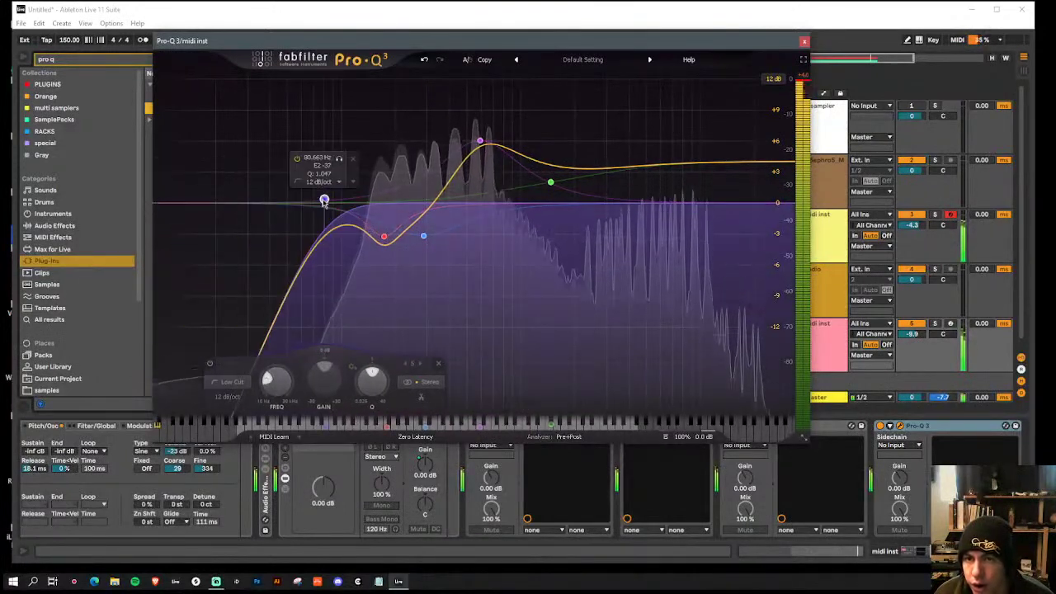
{"action": "left_click", "coordinate": [325, 201], "text": "alt+shift"}
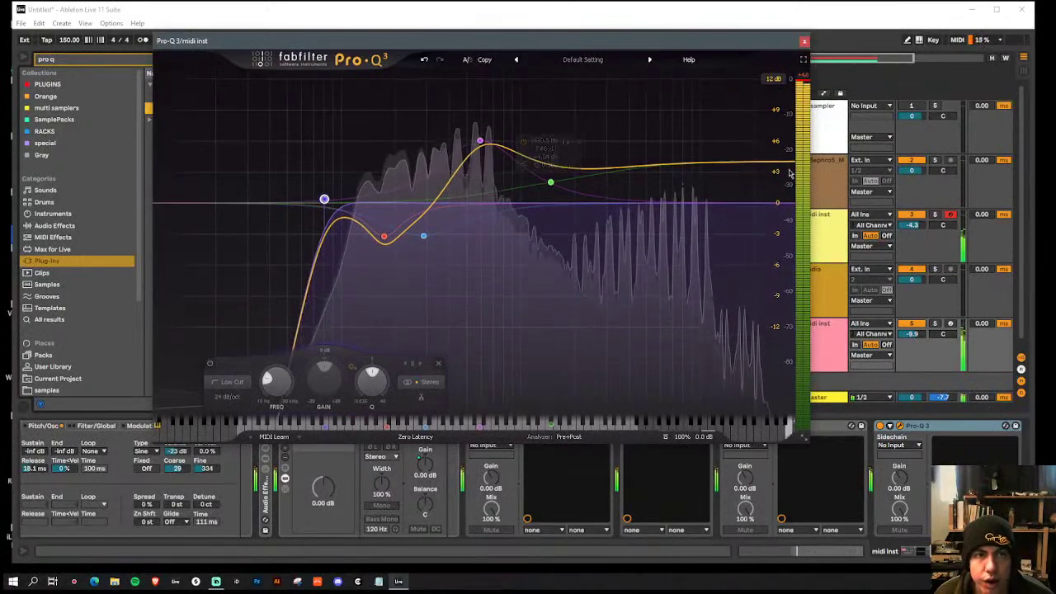
Step: Add a high-cut band at about 10,900 Hz with a 30 dB/oct slope and close the equalizer
{"action": "left_click", "coordinate": [785, 202]}
{"action": "left_click_drag", "start_coordinate": [785, 202], "coordinate": [714, 235]}
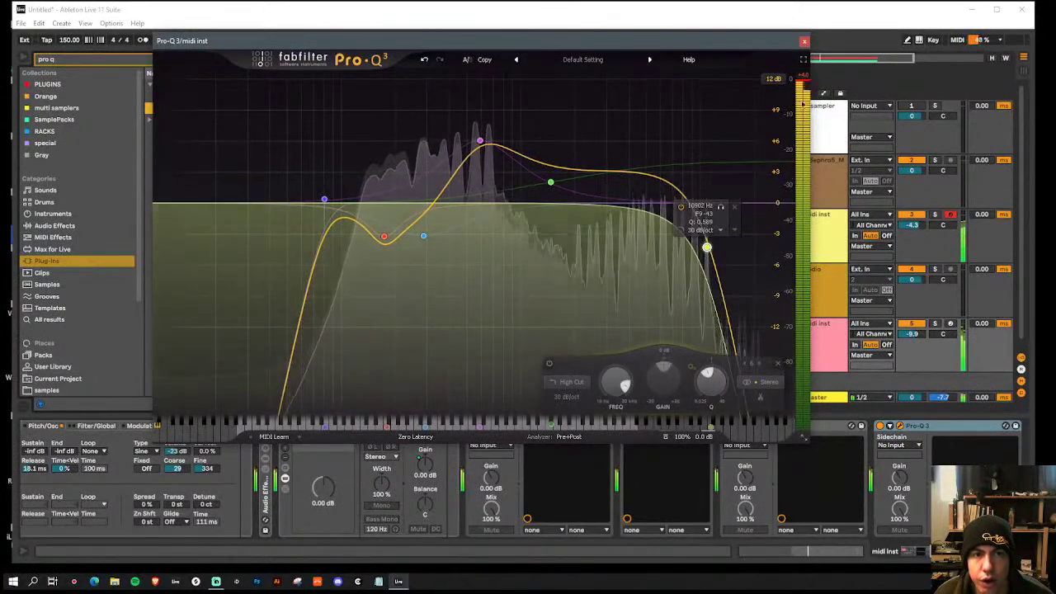
{"action": "left_click", "coordinate": [805, 40]}
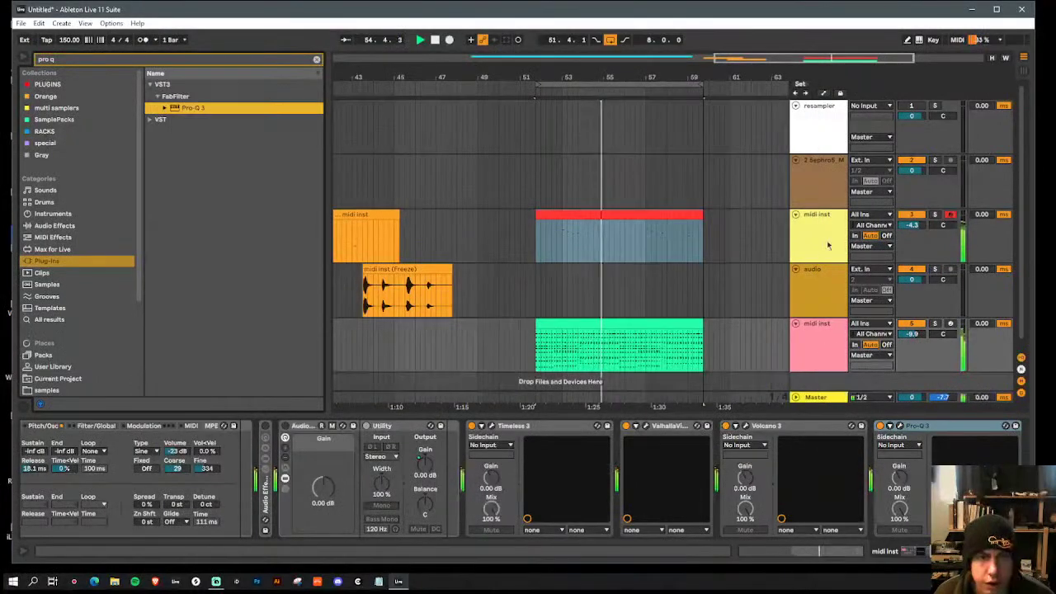
Step: Load Pro-Q 3 on the yellow midi inst track and add a 12 dB/oct low cut at about 105 Hz
{"action": "left_click", "coordinate": [835, 274]}
{"action": "double_click", "coordinate": [211, 112]}
{"action": "left_click_drag", "start_coordinate": [183, 212], "coordinate": [349, 240]}
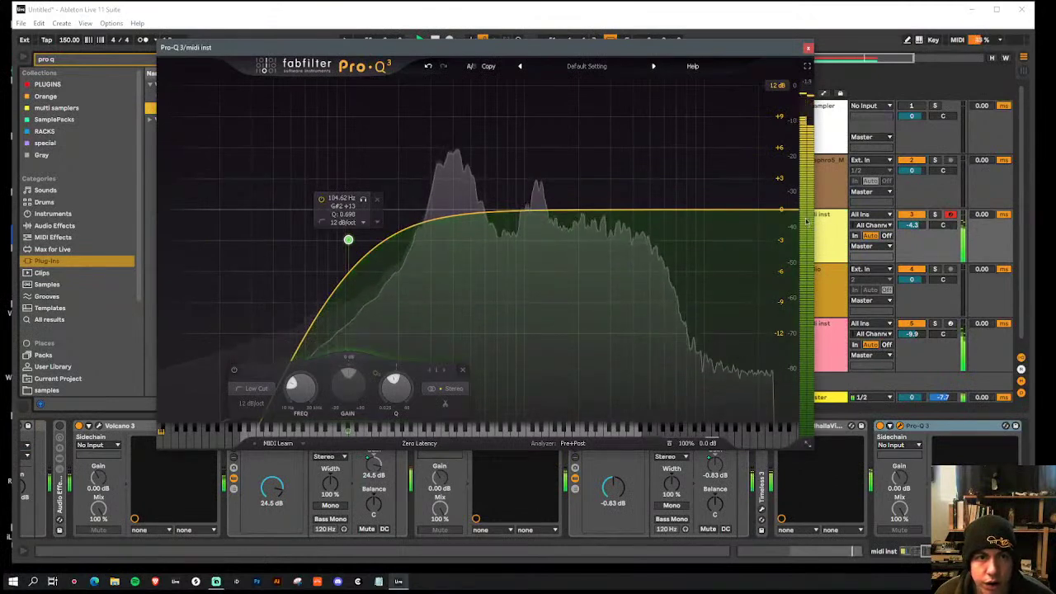
Step: Shape the yellow track's EQ with treble boosts, a shelf gain of +6.74 dB, a -3.93 dB cut near 1049 Hz and gentle lower-mid bells
{"action": "left_click_drag", "start_coordinate": [789, 211], "coordinate": [613, 160]}
{"action": "left_click_drag", "start_coordinate": [483, 201], "coordinate": [529, 234]}
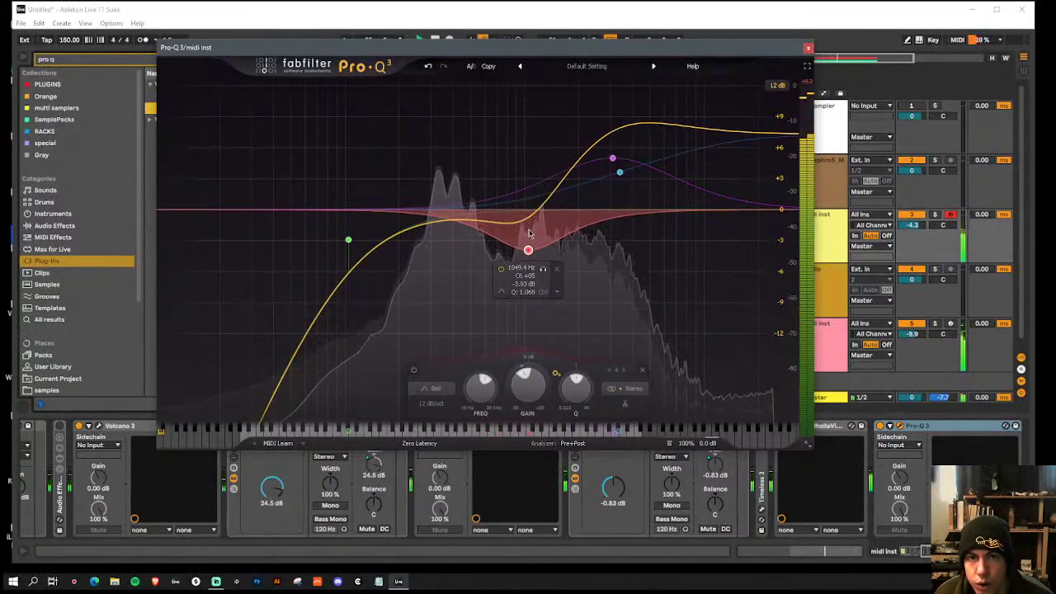
{"action": "left_click_drag", "start_coordinate": [411, 225], "coordinate": [411, 219]}
{"action": "left_click_drag", "start_coordinate": [477, 221], "coordinate": [478, 243]}
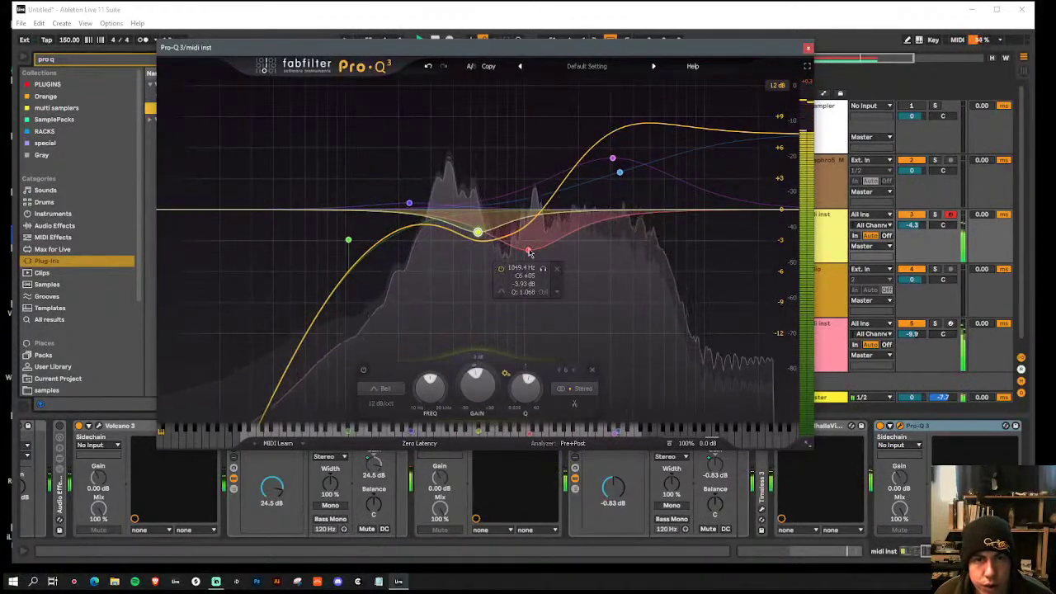
{"action": "left_click", "coordinate": [621, 172]}
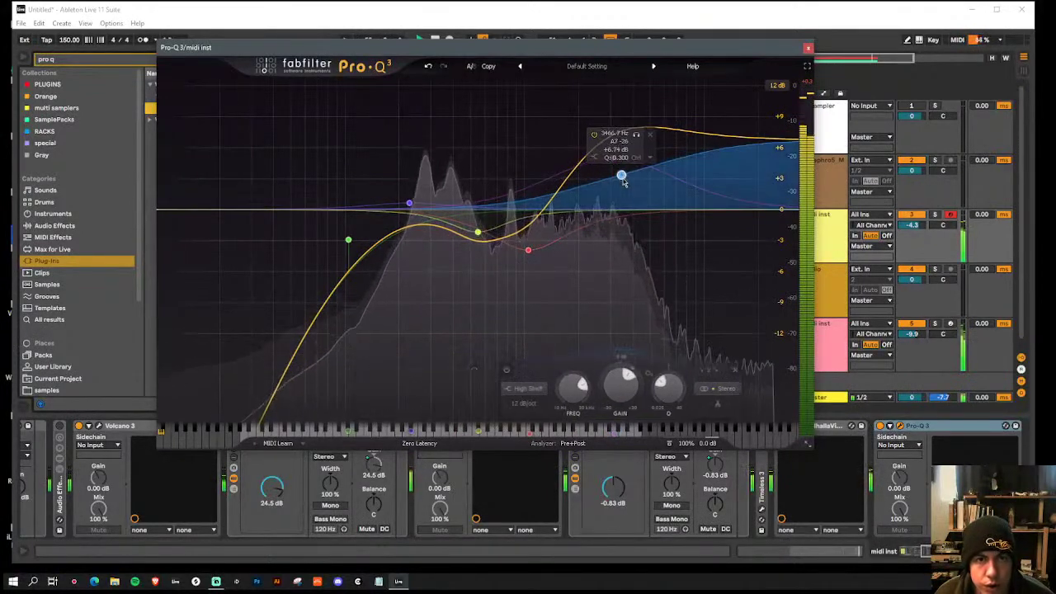
{"action": "left_click", "coordinate": [808, 47]}
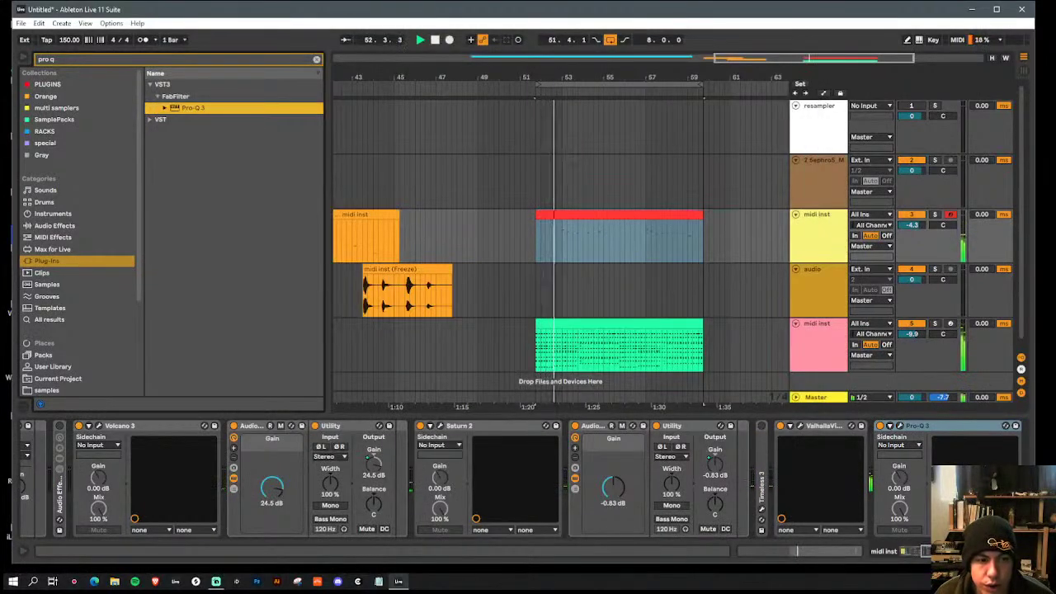
Step: Open Volcano 3 on the pink midi inst track and add a bell boost and a lower bell cut at about 360 Hz
{"action": "scroll", "coordinate": [792, 479], "scroll_direction": "down", "scroll_amount": 2}
{"action": "scroll", "coordinate": [757, 283], "scroll_direction": "down", "scroll_amount": 1}
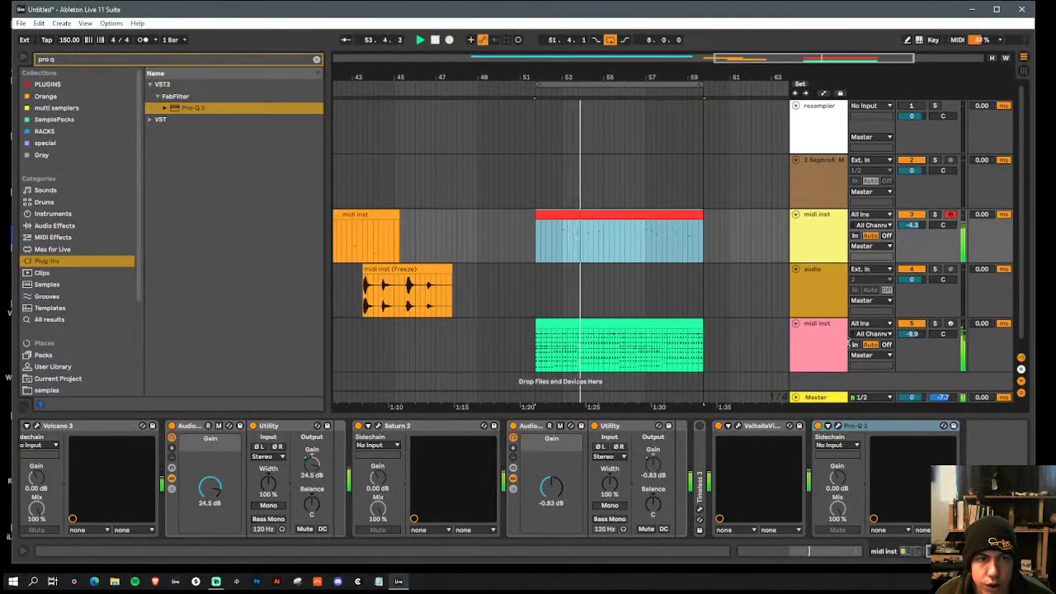
{"action": "left_click", "coordinate": [836, 340]}
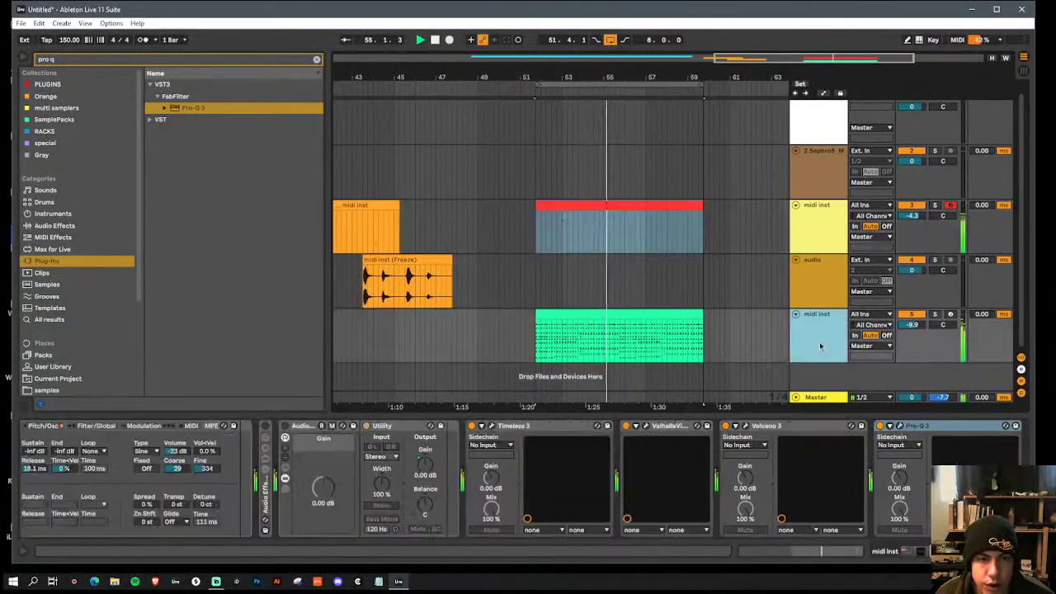
{"action": "left_click", "coordinate": [747, 429]}
{"action": "left_click", "coordinate": [746, 426]}
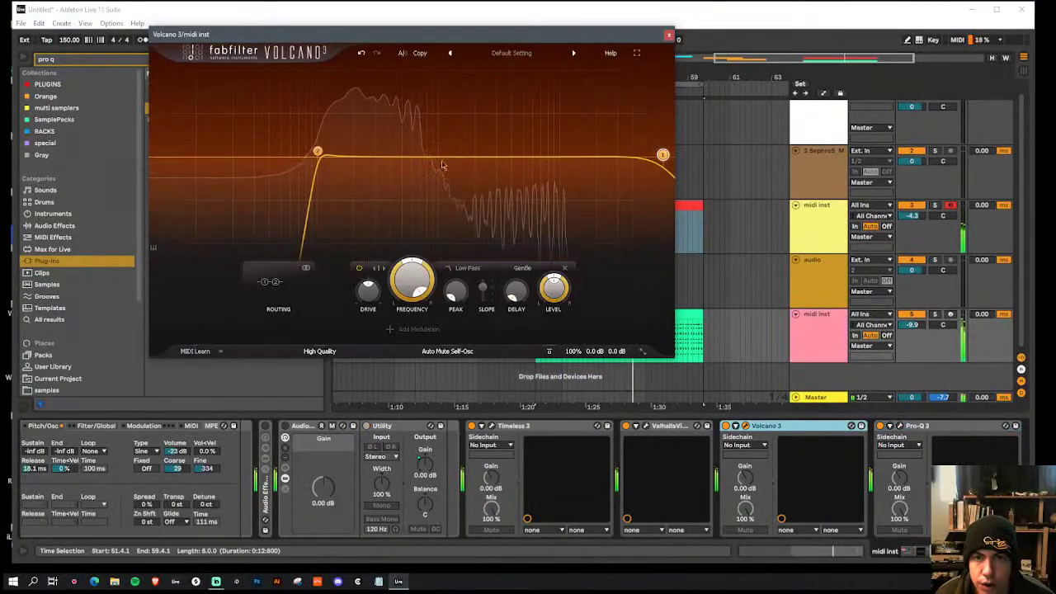
{"action": "double_click", "coordinate": [385, 189]}
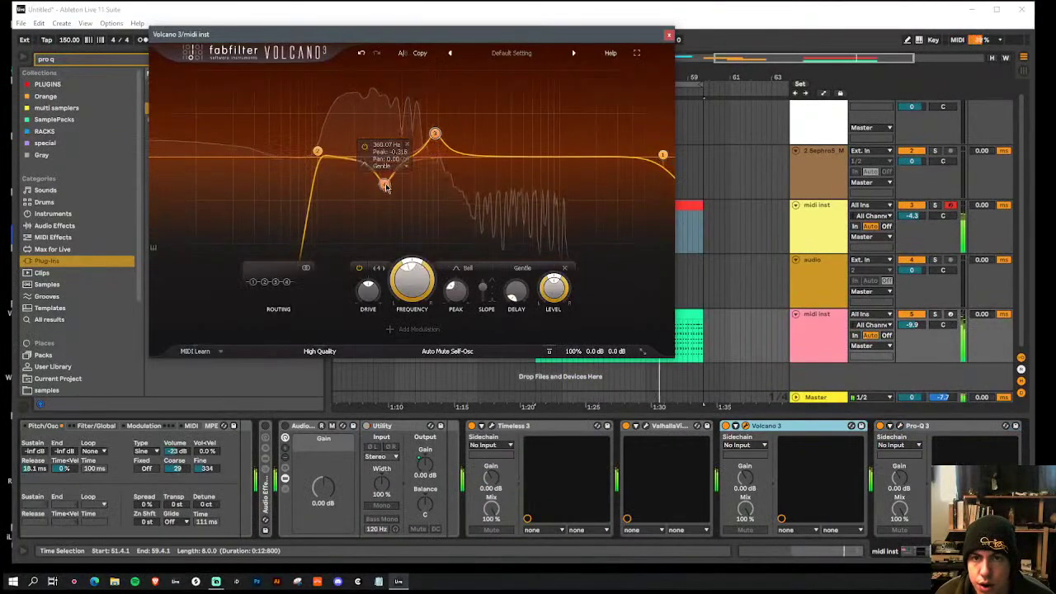
Step: Add an XLFO modulation source in Volcano 3
{"action": "left_click", "coordinate": [412, 329]}
{"action": "left_click", "coordinate": [435, 381]}
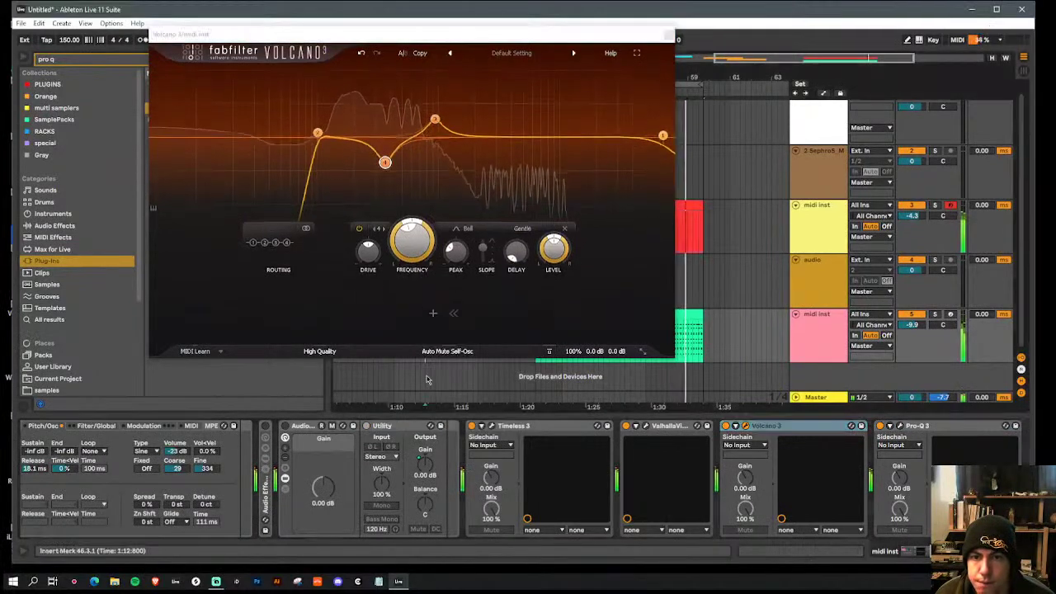
{"action": "left_click", "coordinate": [404, 293]}
{"action": "left_click", "coordinate": [407, 329]}
{"action": "left_click", "coordinate": [419, 370]}
Step: Assign the XLFO to both bell filters' frequencies, move the cut to about 155 Hz, and shift the boost lower with a higher peak
{"action": "left_click_drag", "start_coordinate": [394, 304], "coordinate": [420, 216]}
{"action": "left_click_drag", "start_coordinate": [388, 270], "coordinate": [435, 112]}
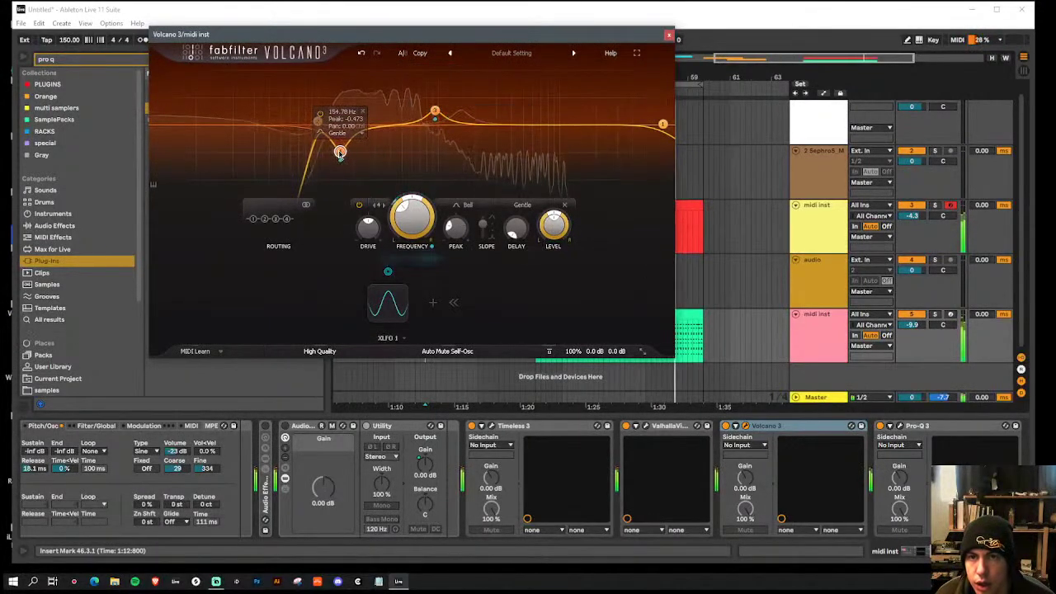
{"action": "left_click_drag", "start_coordinate": [436, 113], "coordinate": [416, 102]}
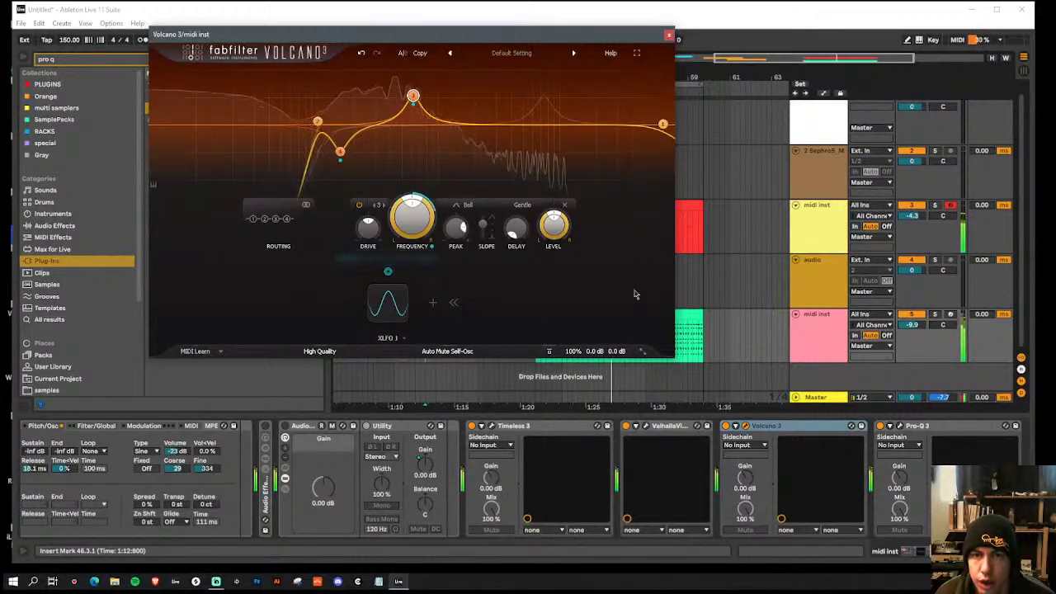
Step: Add an envelope follower in Volcano 3, assign it to the Filter 3 peak, and shift that bell boost lower in frequency
{"action": "left_click", "coordinate": [433, 302]}
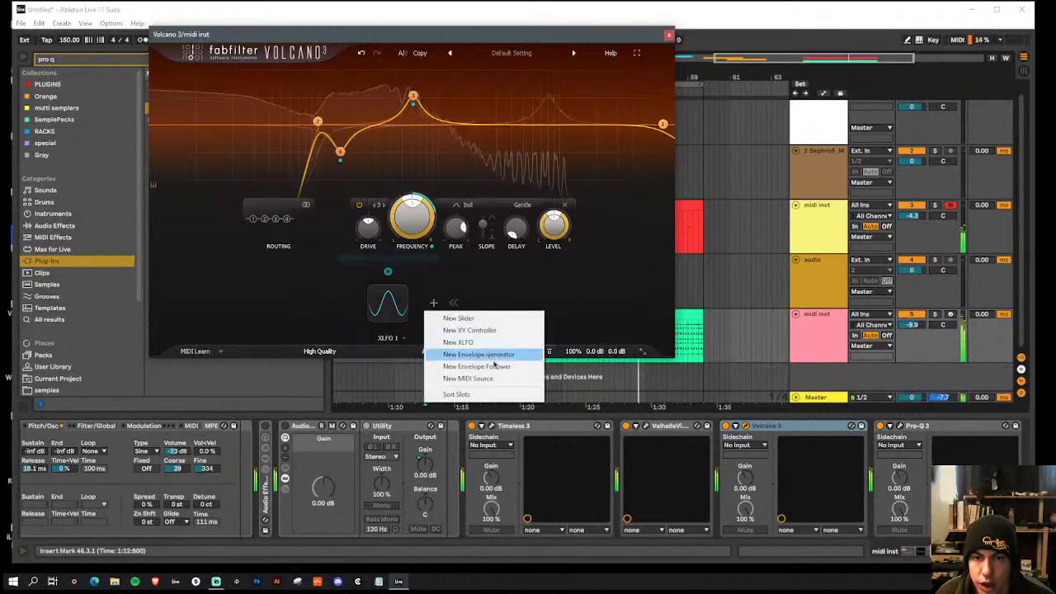
{"action": "left_click", "coordinate": [506, 369]}
{"action": "left_click_drag", "start_coordinate": [420, 270], "coordinate": [495, 231]}
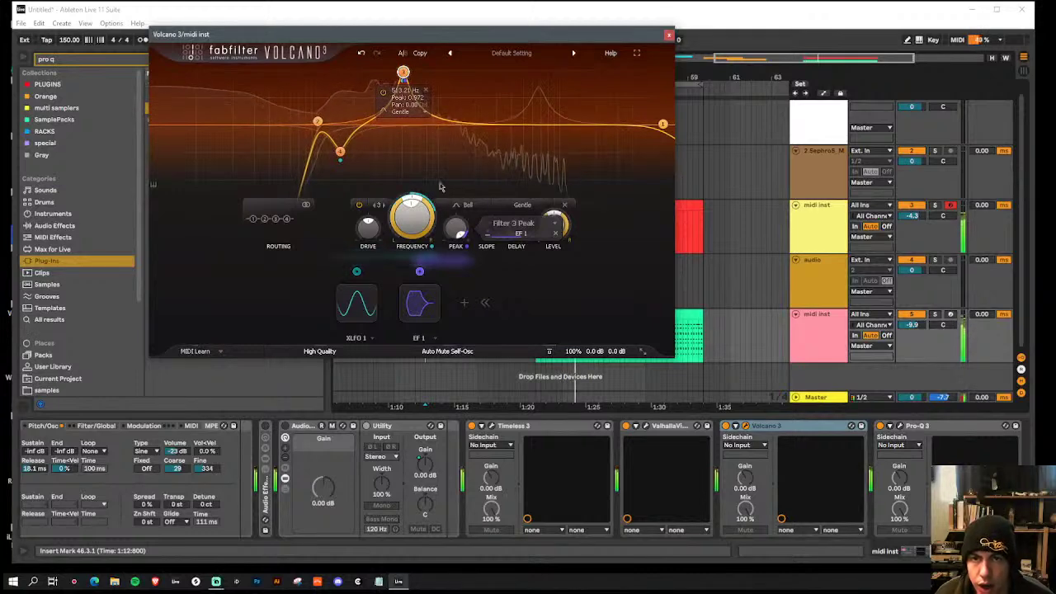
{"action": "left_click", "coordinate": [412, 308]}
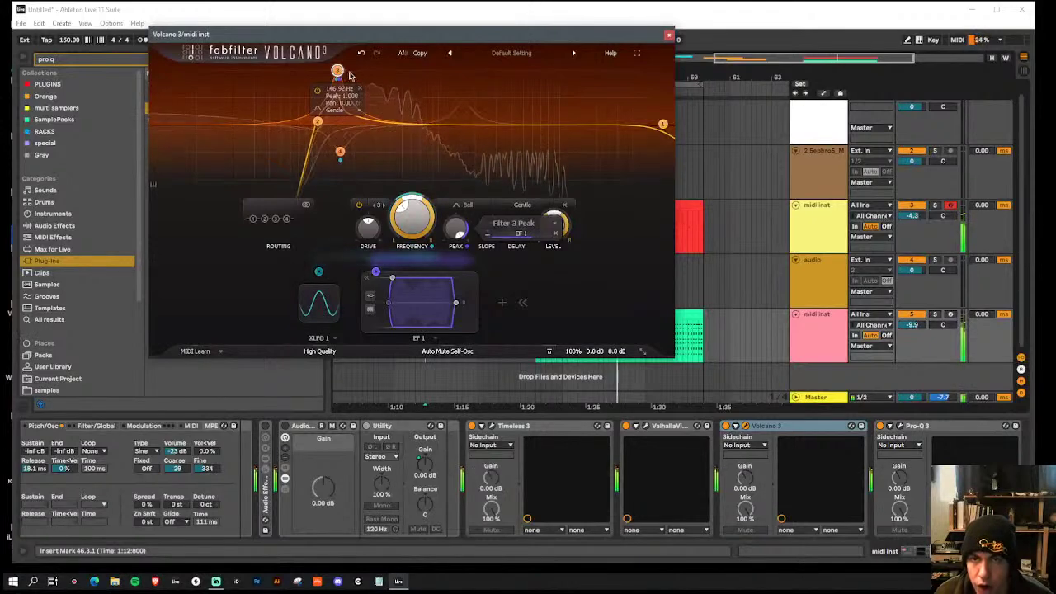
{"action": "left_click", "coordinate": [315, 309]}
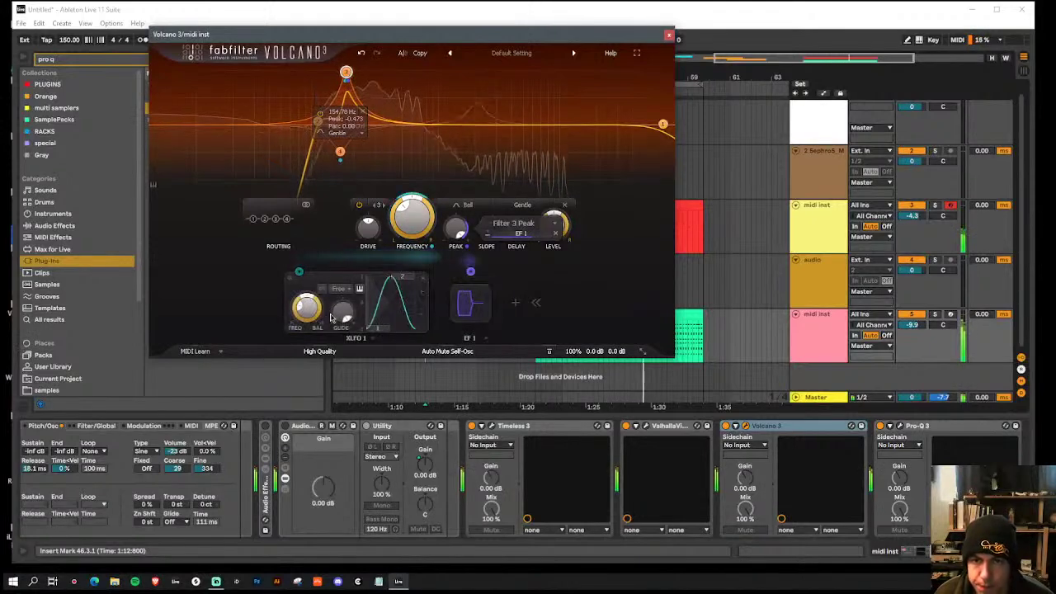
Step: Add a MIDI modulation source in Volcano 3 and set it to KB Track
{"action": "left_click", "coordinate": [516, 303]}
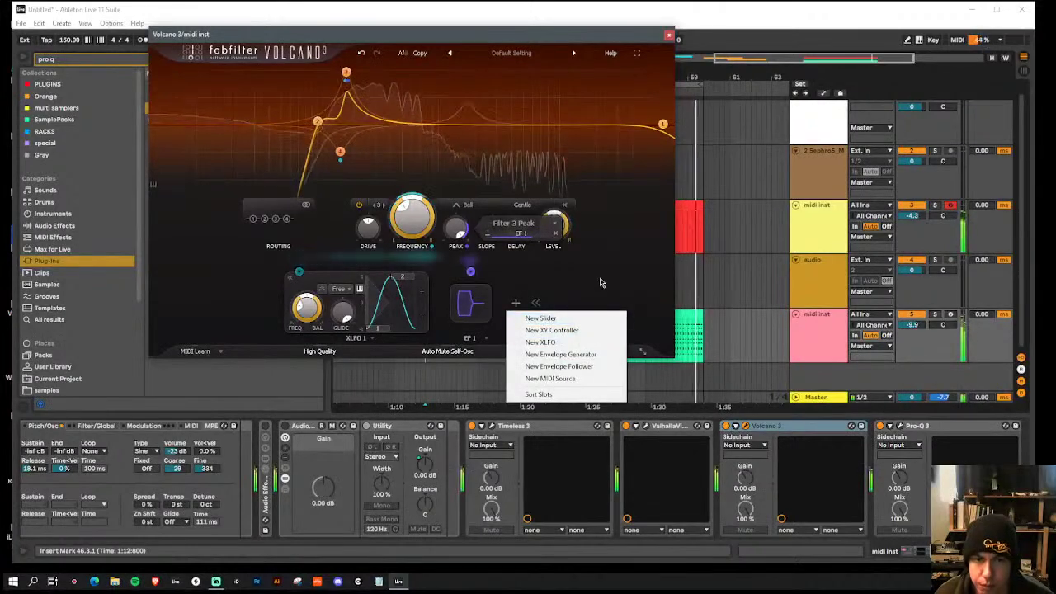
{"action": "left_click", "coordinate": [581, 381]}
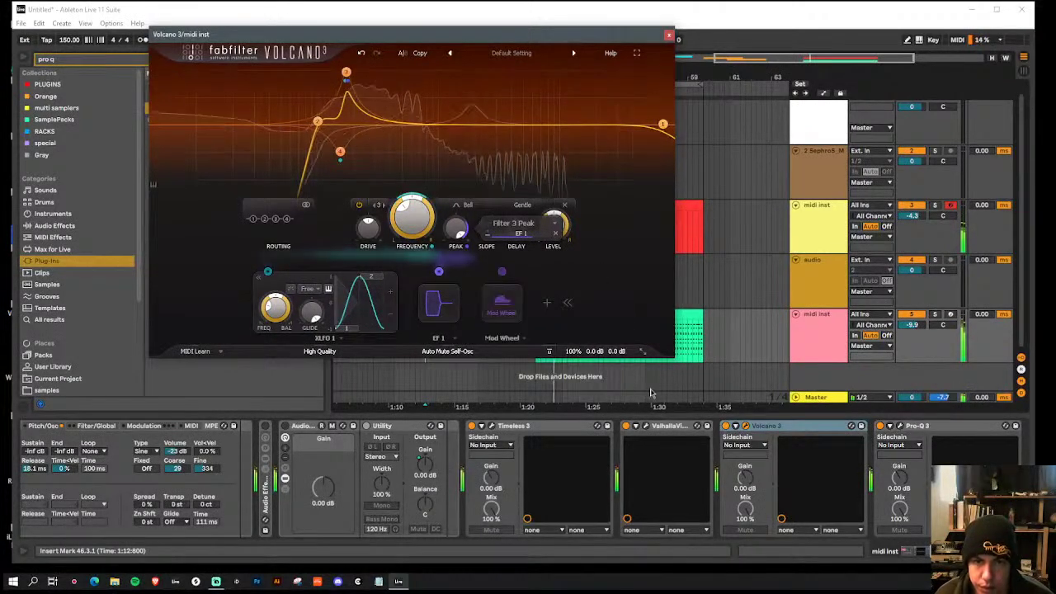
{"action": "left_click", "coordinate": [502, 304]}
{"action": "left_click", "coordinate": [458, 297]}
{"action": "left_click", "coordinate": [449, 272]}
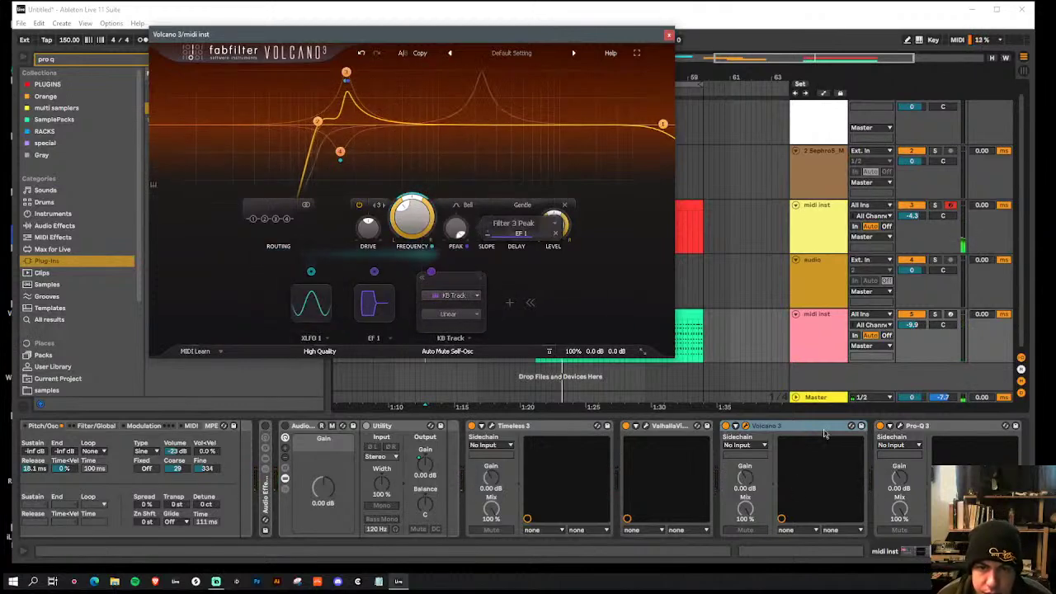
{"action": "left_click_drag", "start_coordinate": [916, 552], "coordinate": [750, 562]}
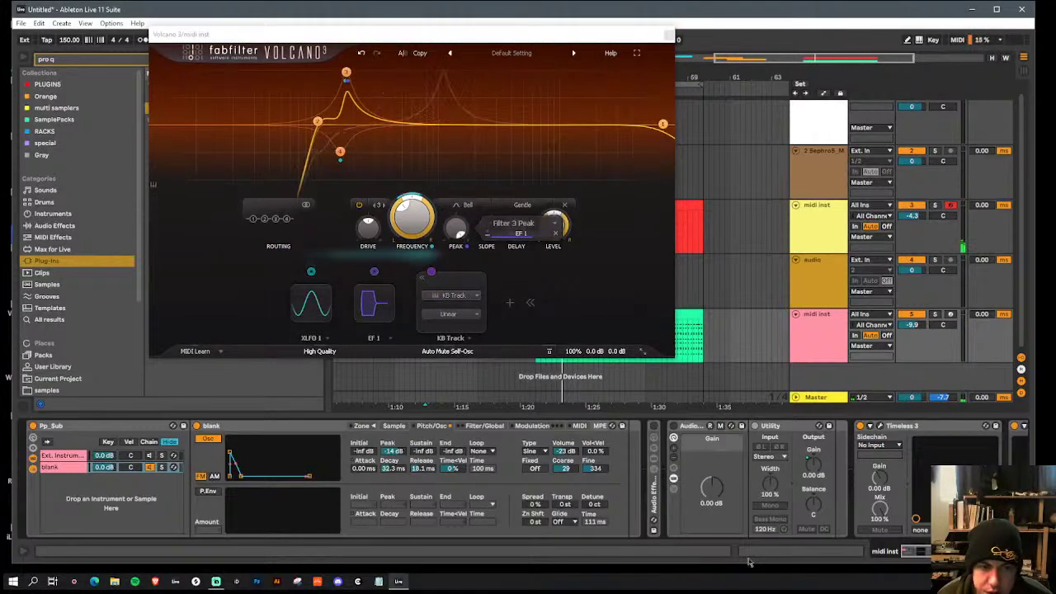
{"action": "left_click", "coordinate": [69, 460]}
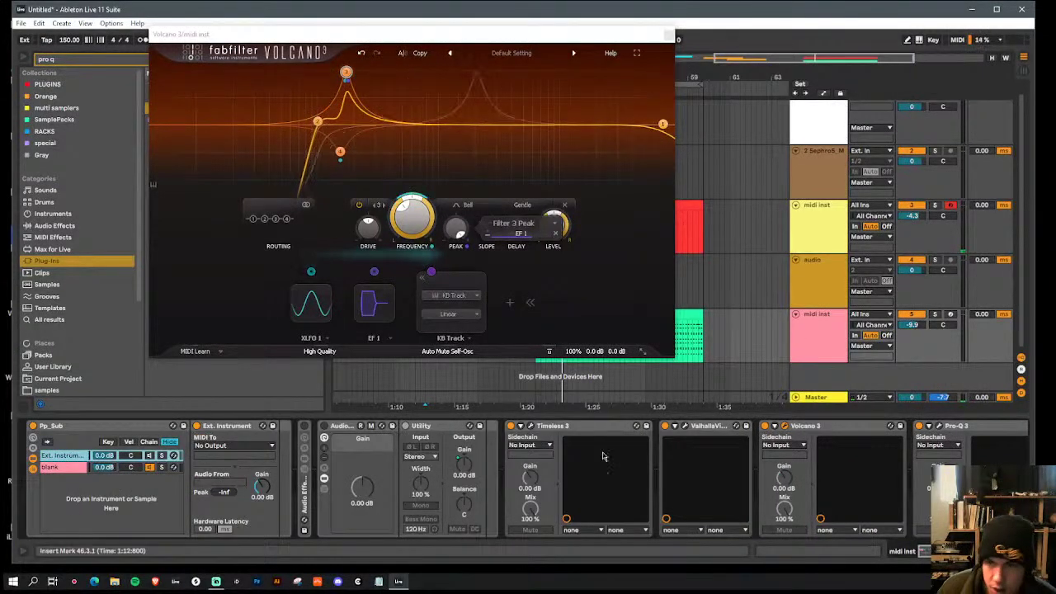
{"action": "key", "text": "ctrl+d"}
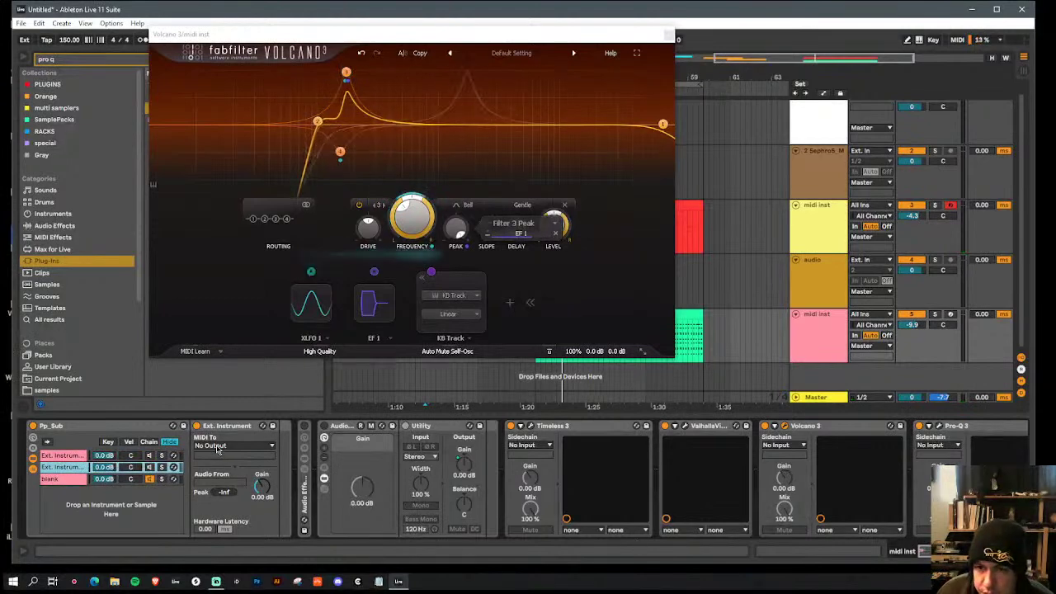
{"action": "left_click", "coordinate": [58, 468]}
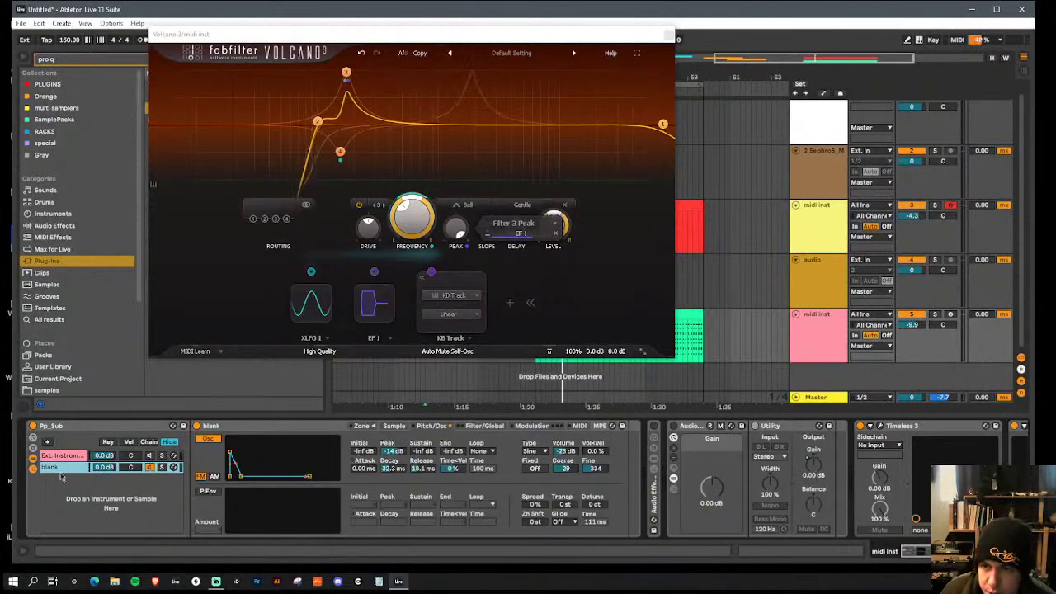
Step: Duplicate the last Ext. Instrument chain in the yellow midi inst track's Instrument Rack
{"action": "left_click", "coordinate": [823, 237]}
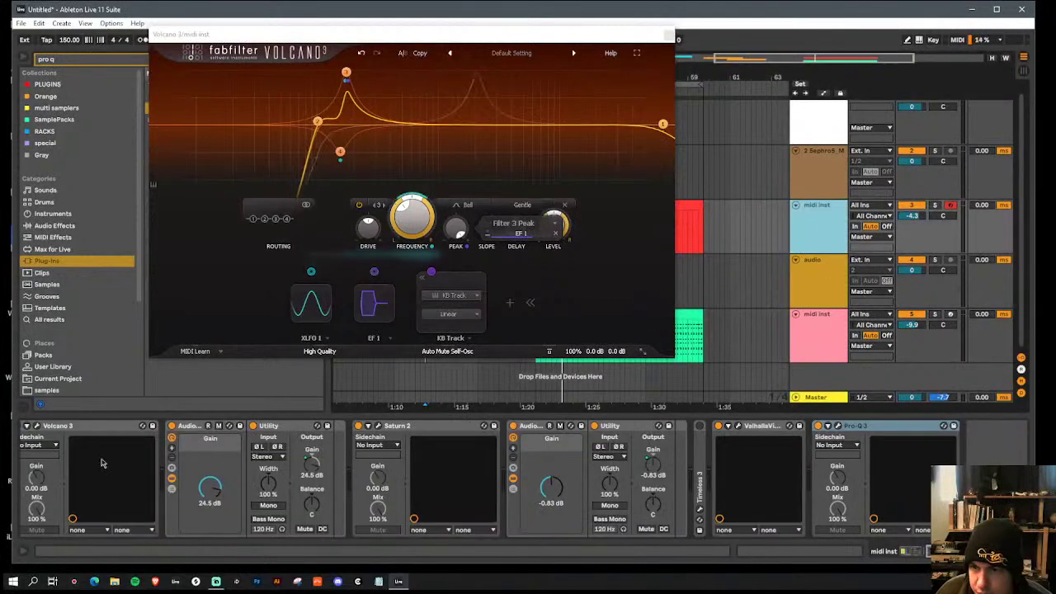
{"action": "left_click_drag", "start_coordinate": [908, 558], "coordinate": [535, 571]}
{"action": "left_click", "coordinate": [66, 491]}
{"action": "key", "text": "ctrl+d"}
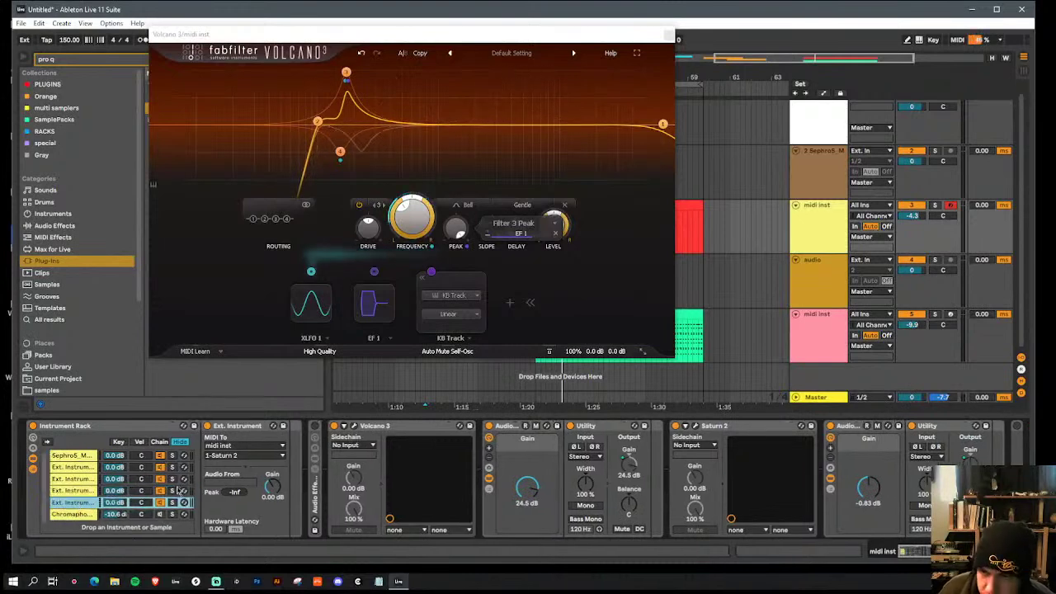
Step: Route the duplicated chain's MIDI to the pink midi inst track, targeting 1-Volcano 3
{"action": "left_click", "coordinate": [236, 460]}
{"action": "left_click", "coordinate": [236, 460]}
{"action": "left_click", "coordinate": [241, 446]}
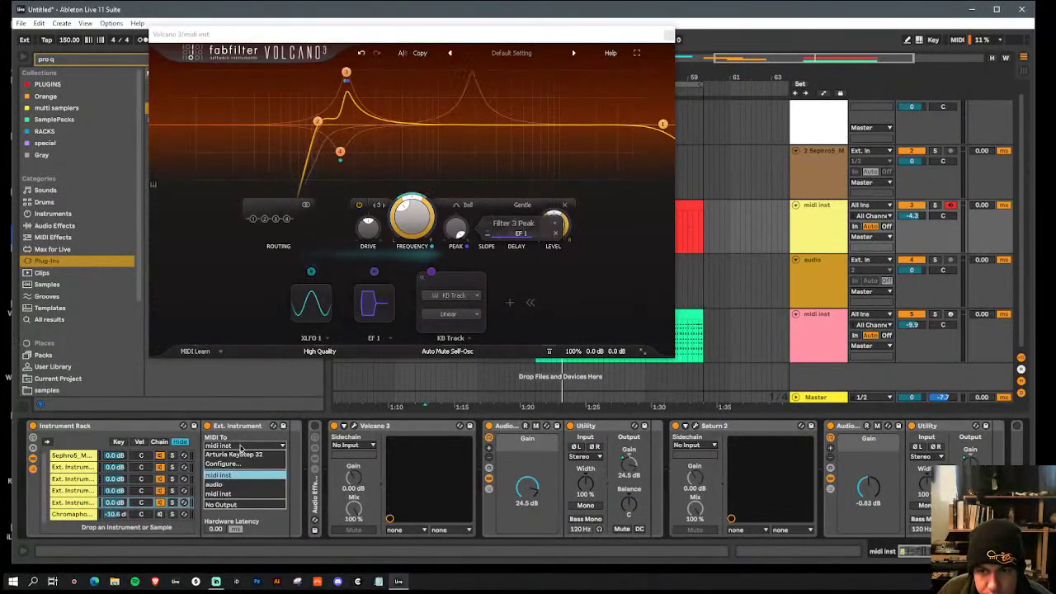
{"action": "left_click", "coordinate": [248, 494]}
{"action": "left_click", "coordinate": [250, 456]}
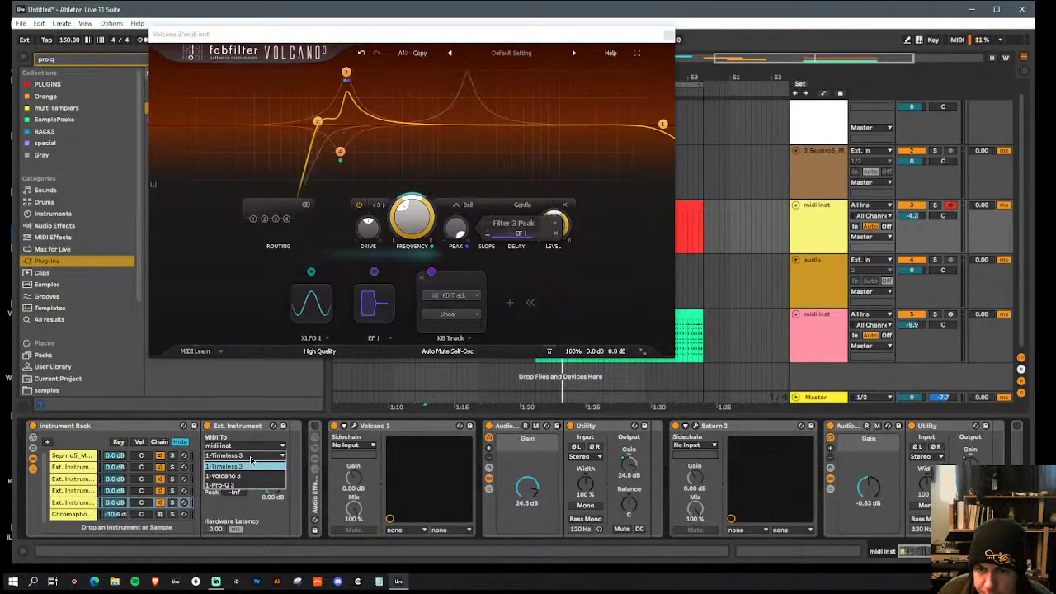
{"action": "left_click", "coordinate": [251, 476]}
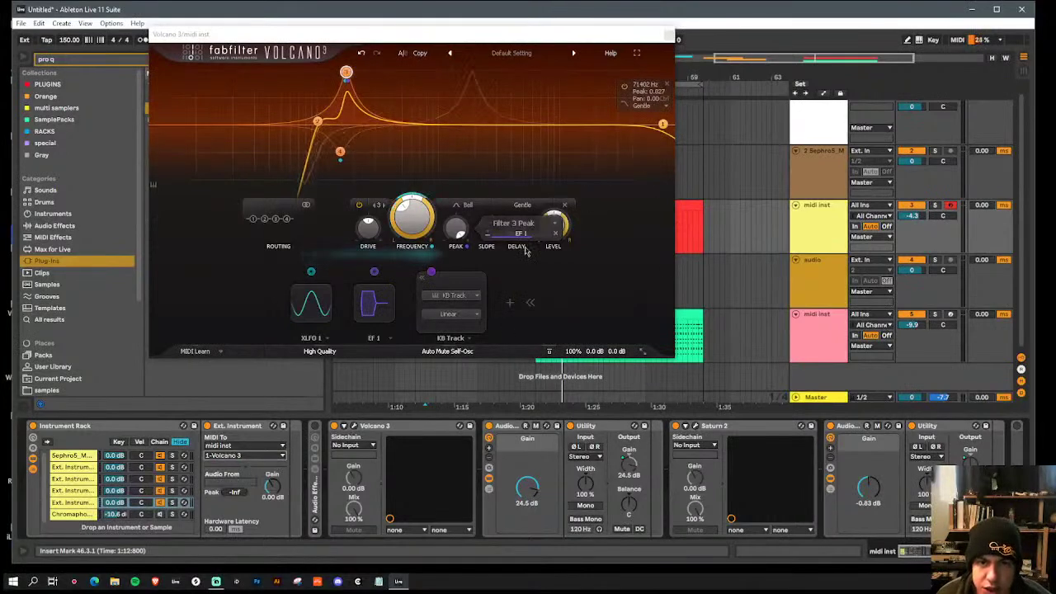
Step: Assign the KB Track source to XLFO 1's frequency in Volcano 3 and start playback of the looped section
{"action": "left_click", "coordinate": [317, 308]}
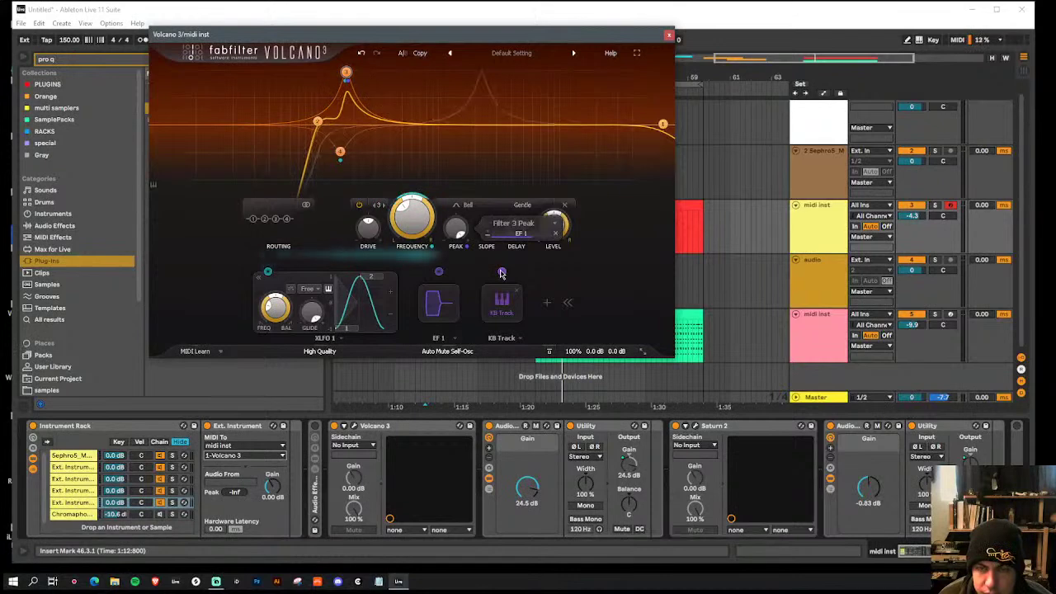
{"action": "left_click_drag", "start_coordinate": [501, 273], "coordinate": [276, 310]}
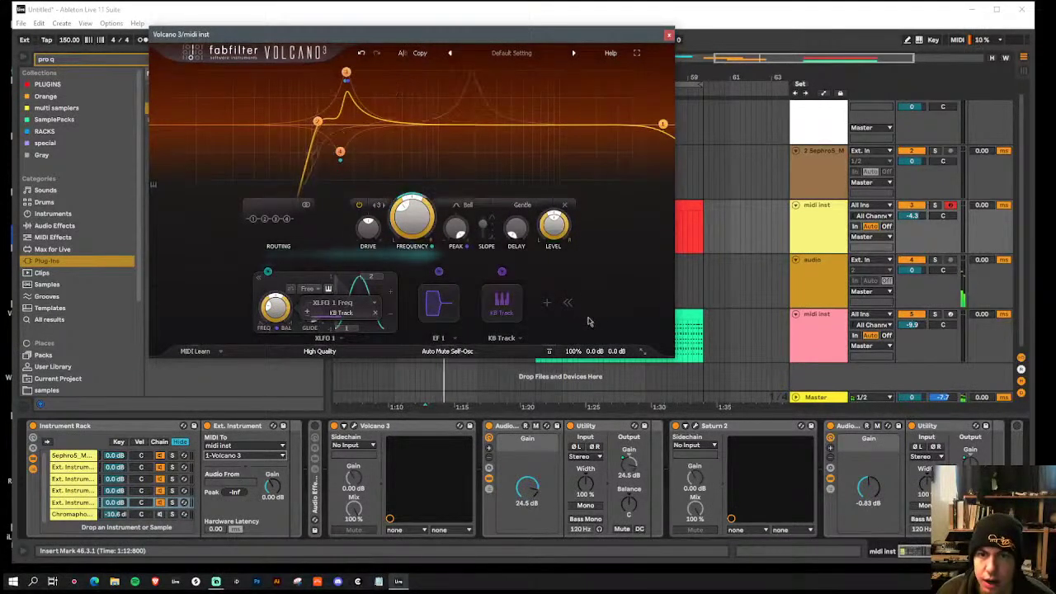
{"action": "left_click_drag", "start_coordinate": [648, 33], "coordinate": [425, 33]}
{"action": "left_click", "coordinate": [567, 204]}
{"action": "key", "text": "space"}
{"action": "left_click_drag", "start_coordinate": [311, 38], "coordinate": [581, 53]}
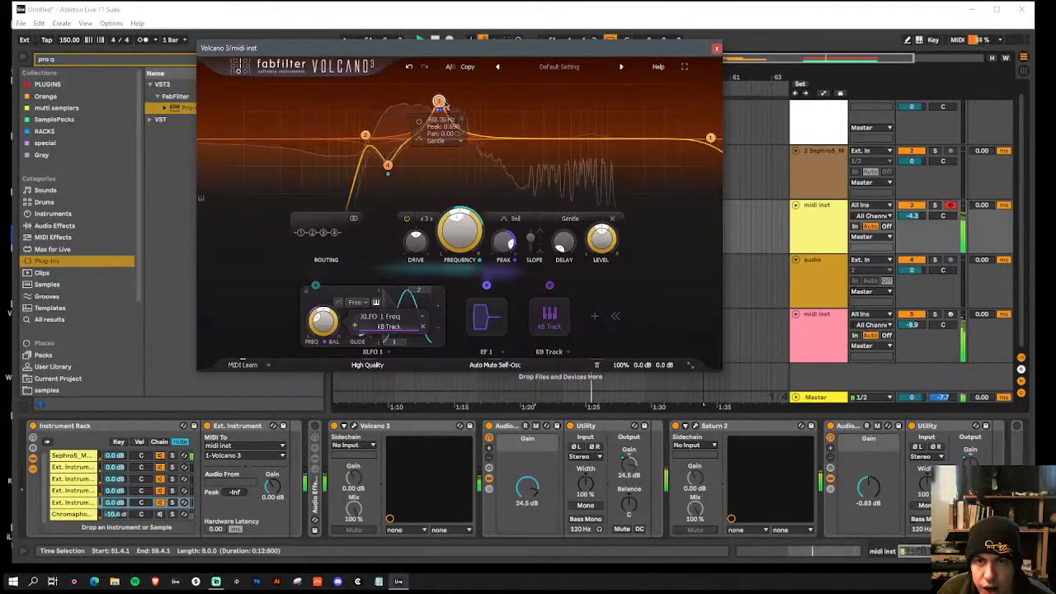
Step: Deepen the bell cut and raise its frequency, and modulate the low-pass frequency with XLFO 1, setting the filter to about 6563 Hz
{"action": "left_click_drag", "start_coordinate": [390, 172], "coordinate": [391, 224]}
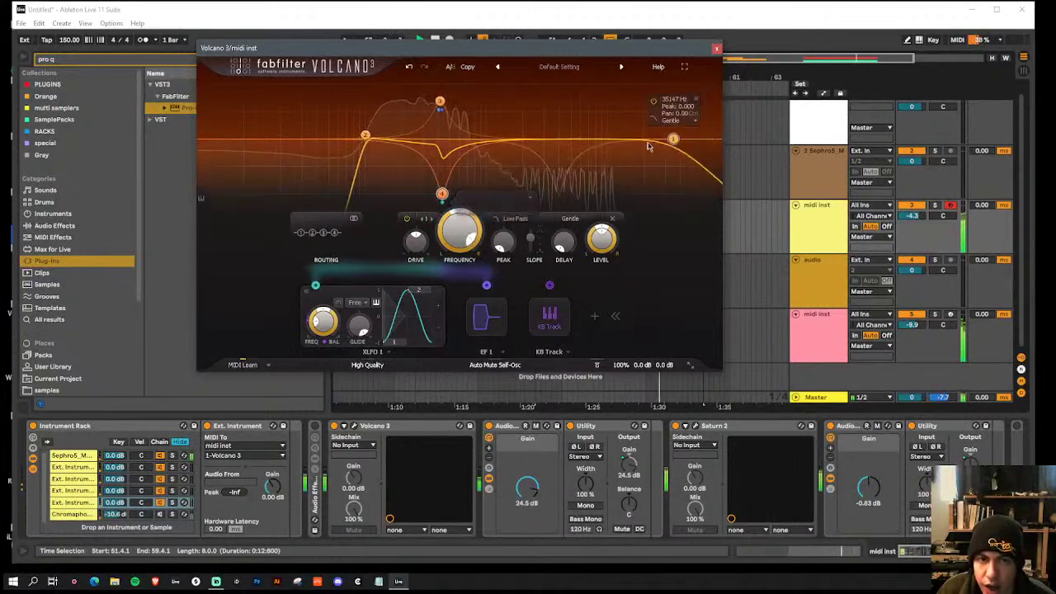
{"action": "left_click_drag", "start_coordinate": [711, 138], "coordinate": [556, 136]}
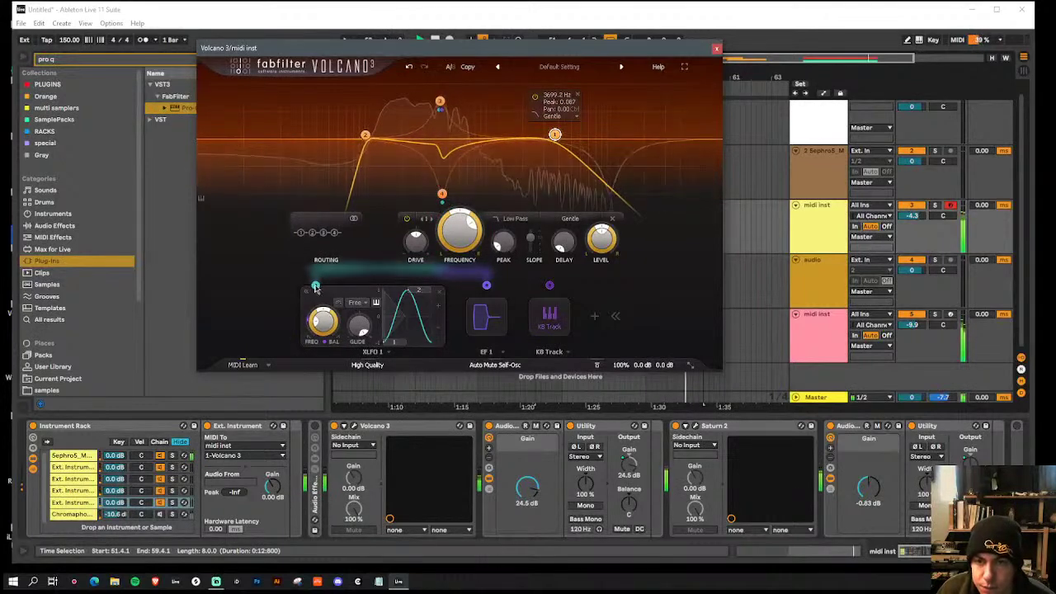
{"action": "left_click_drag", "start_coordinate": [315, 285], "coordinate": [455, 237]}
{"action": "left_click_drag", "start_coordinate": [555, 159], "coordinate": [555, 137]}
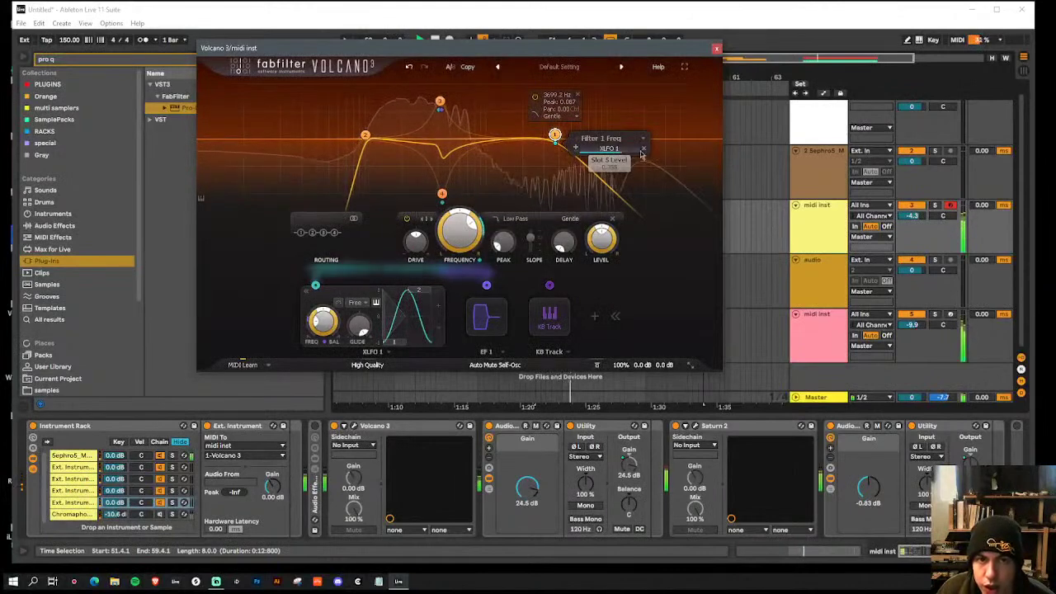
{"action": "left_click_drag", "start_coordinate": [558, 138], "coordinate": [587, 133]}
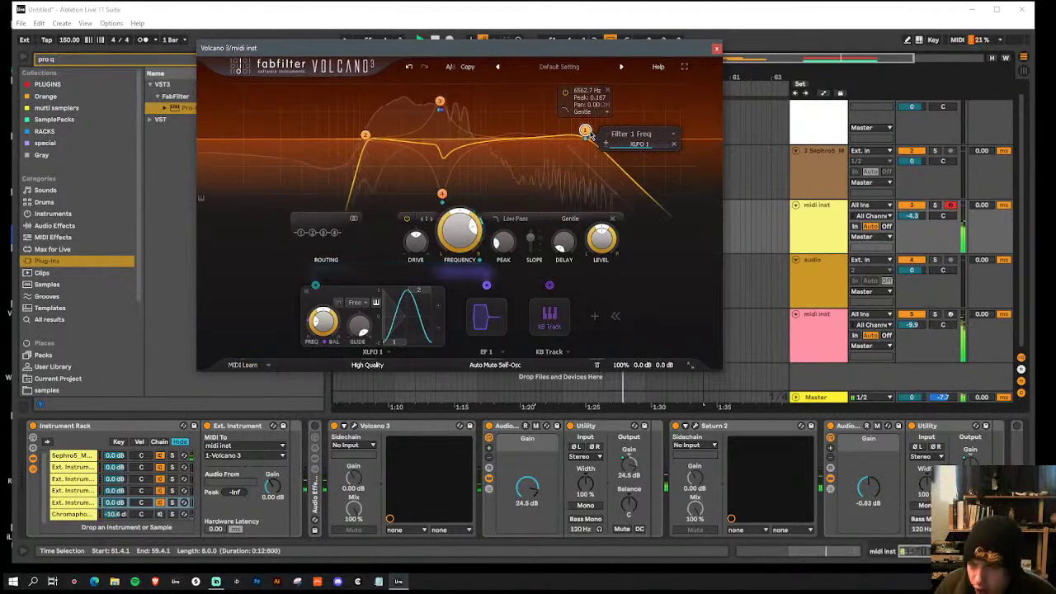
Step: Close Volcano 3 and set the volumes to -11.0 dB on the pink track and -5.0 dB on the yellow track
{"action": "left_click", "coordinate": [714, 52]}
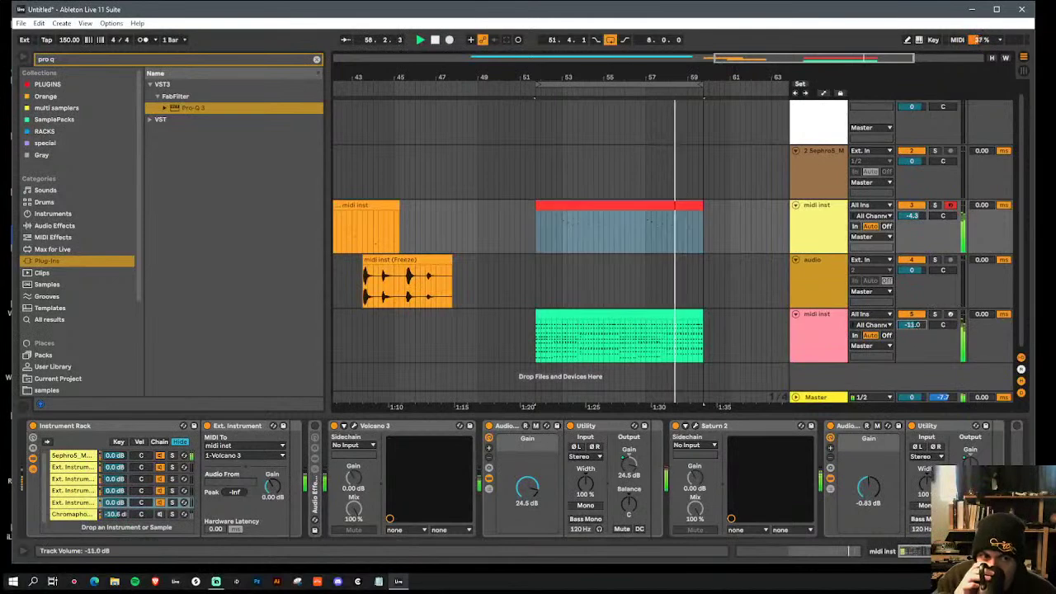
{"action": "left_click_drag", "start_coordinate": [905, 215], "coordinate": [907, 217]}
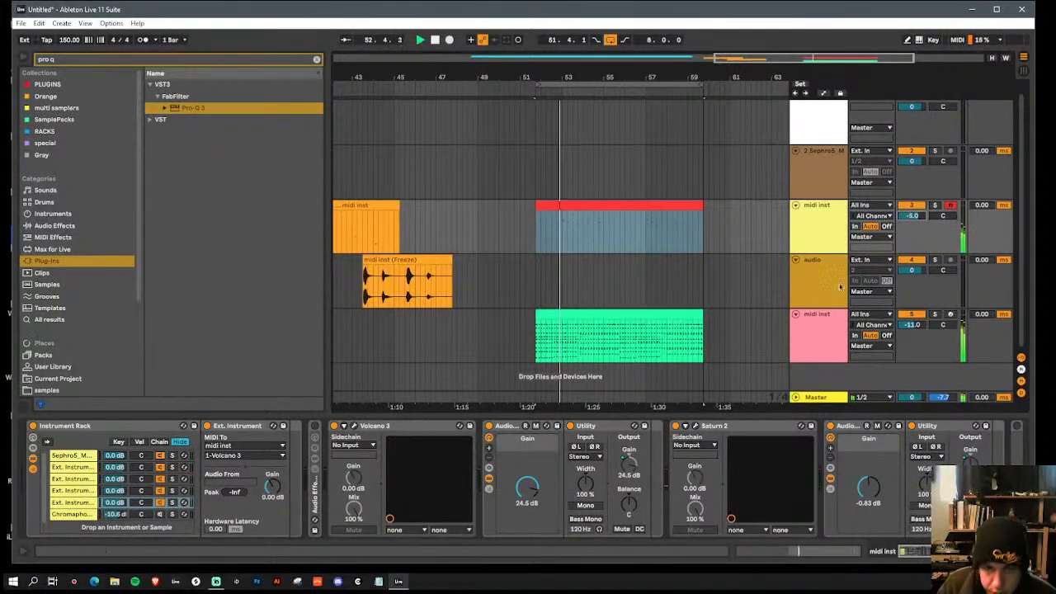
Step: Switch to Streamlabs Desktop and check the stream chat
{"action": "left_click", "coordinate": [216, 582]}
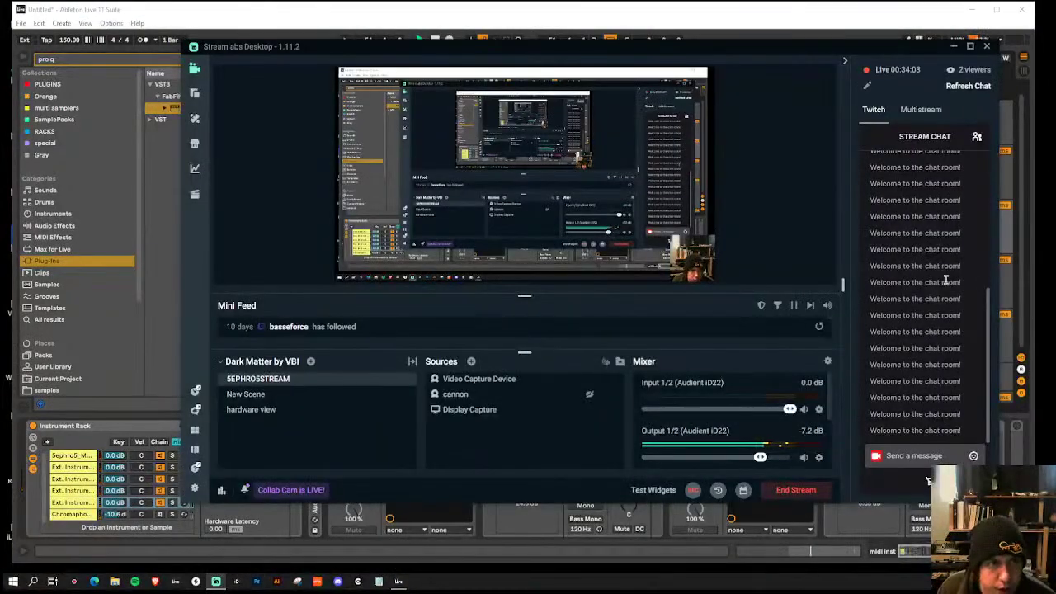
{"action": "scroll", "coordinate": [945, 293], "scroll_direction": "up", "scroll_amount": 2}
{"action": "scroll", "coordinate": [936, 396], "scroll_direction": "down", "scroll_amount": 3}
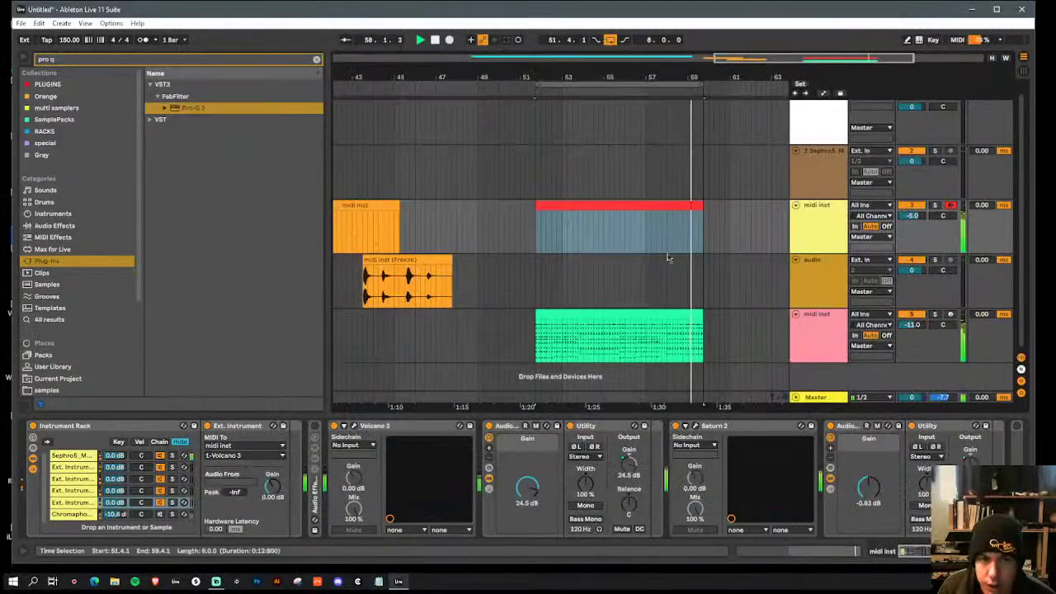
Step: Return to Ableton Live and insert a new audio track directly below the resampler track
{"action": "scroll", "coordinate": [766, 246], "scroll_direction": "up", "scroll_amount": 1}
{"action": "left_click", "coordinate": [827, 144]}
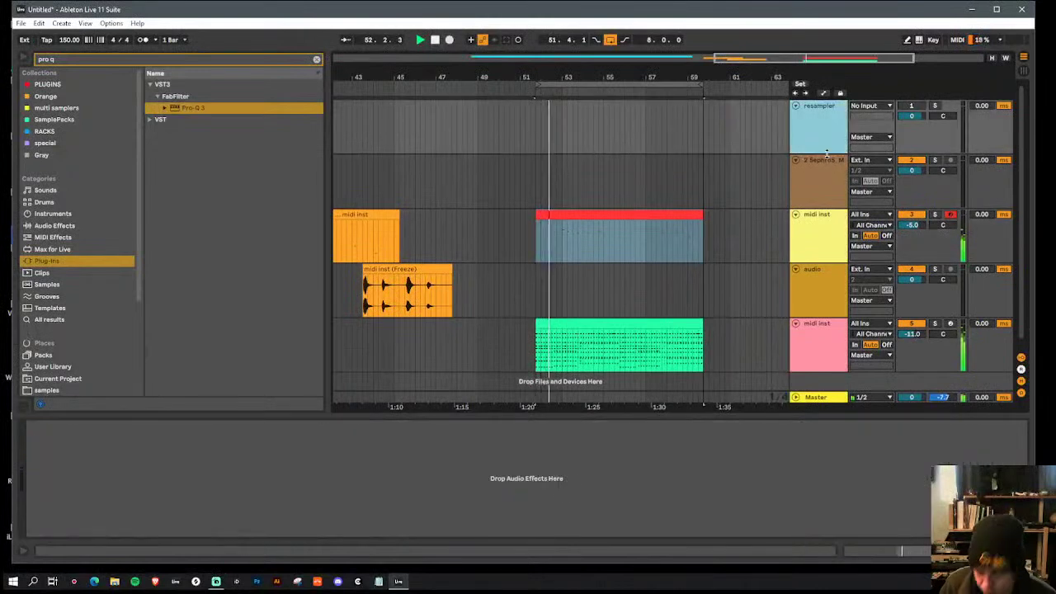
{"action": "key", "text": "ctrl+t"}
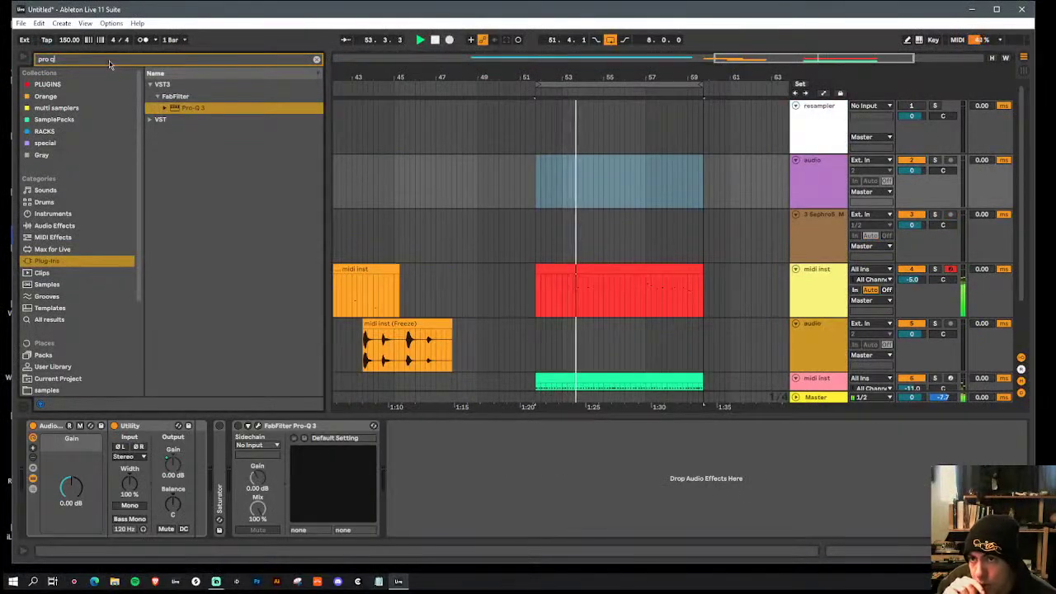
Step: Search the browser for "808 kick" across all results
{"action": "left_click", "coordinate": [109, 60]}
{"action": "type", "text": "808 kick"}
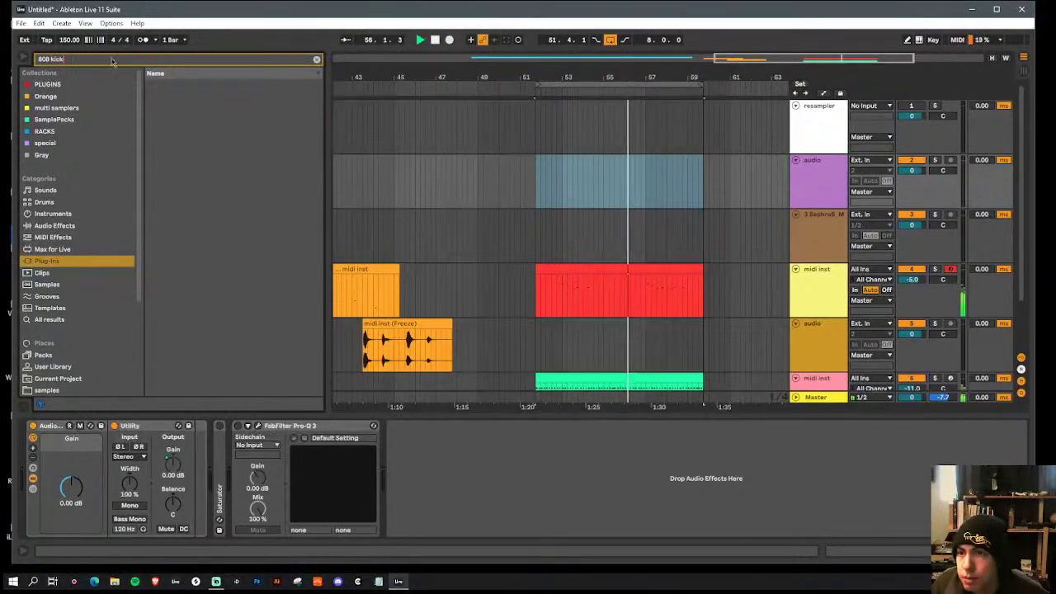
{"action": "left_click", "coordinate": [51, 321]}
Step: Audition several Kick 808 samples, from Click Layer through Huge, Thud and Tone to Tone1 f
{"action": "left_click", "coordinate": [198, 344]}
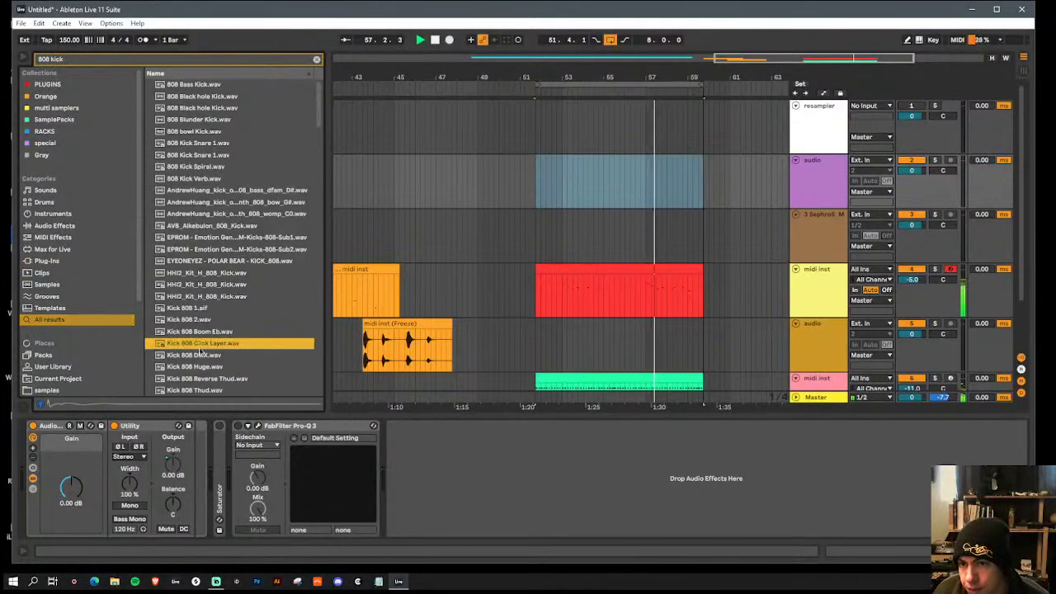
{"action": "left_click", "coordinate": [195, 367]}
{"action": "left_click", "coordinate": [194, 391]}
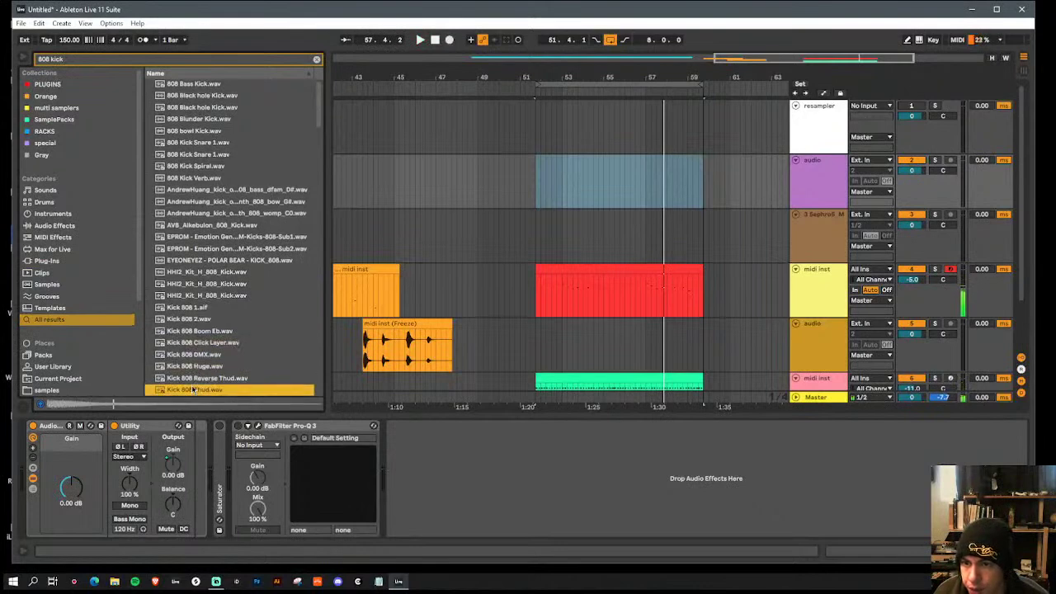
{"action": "scroll", "coordinate": [219, 359], "scroll_direction": "down", "scroll_amount": 3}
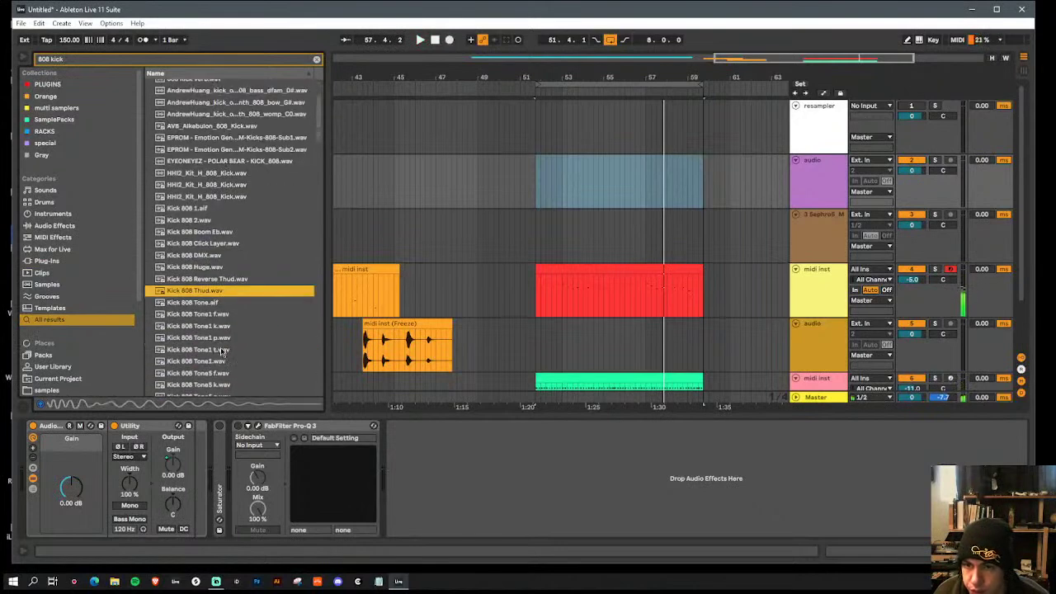
{"action": "left_click", "coordinate": [183, 303]}
{"action": "left_click", "coordinate": [184, 319]}
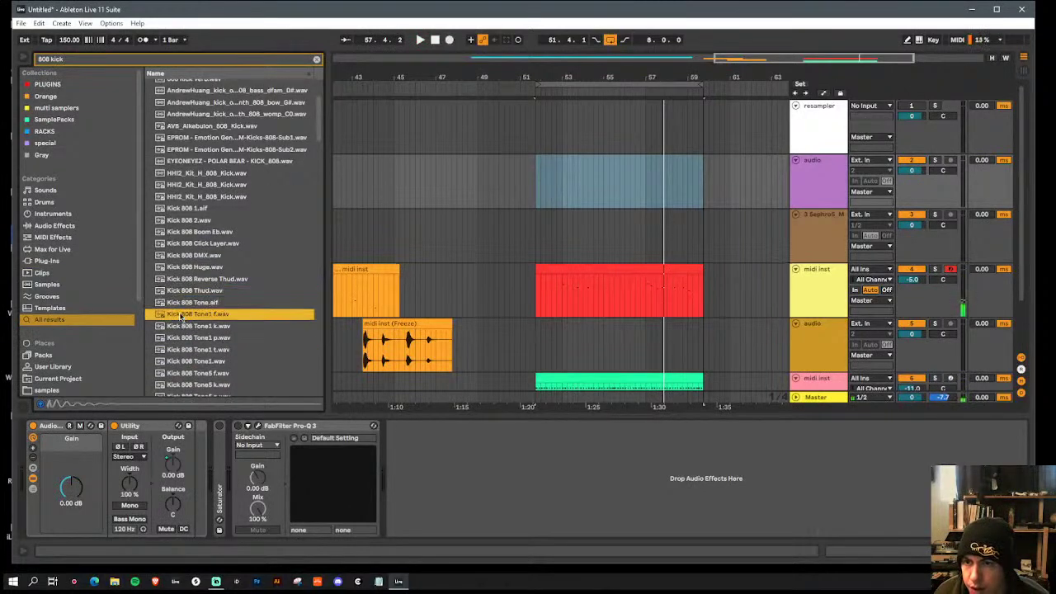
Step: Place Kick 808 Tone1 f.wav on the new audio track at 51.4.1 and play it with the other tracks
{"action": "left_click_drag", "start_coordinate": [462, 272], "coordinate": [548, 185]}
{"action": "key", "text": "space"}
{"action": "left_click", "coordinate": [535, 186]}
{"action": "key", "text": "space"}
{"action": "key", "text": "space"}
Step: Check the kick's timing in playback and duplicate its clip after the first one on the new audio track
{"action": "left_click_drag", "start_coordinate": [543, 76], "coordinate": [455, 194]}
{"action": "key", "text": "space"}
{"action": "key", "text": "space"}
{"action": "key", "text": "space"}
{"action": "key", "text": "space"}
{"action": "key", "text": "ctrl+d"}
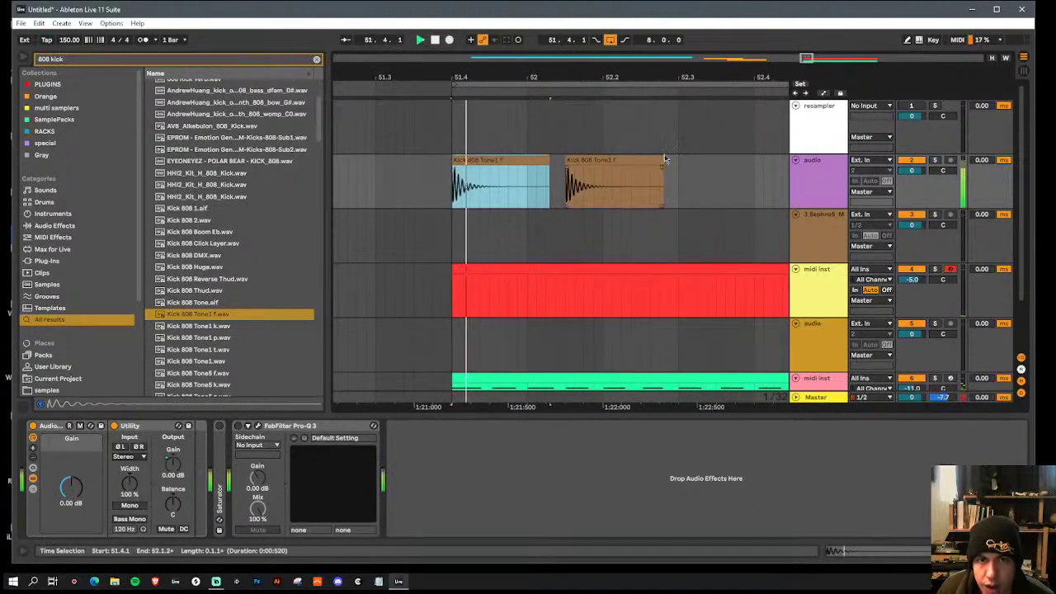
Step: Shorten the second 808 kick clip by removing its tail and check the result in playback
{"action": "left_click_drag", "start_coordinate": [660, 163], "coordinate": [600, 163]}
{"action": "key", "text": "space"}
{"action": "key", "text": "space"}
{"action": "left_click", "coordinate": [595, 174]}
{"action": "key", "text": "space"}
{"action": "left_click", "coordinate": [589, 160]}
Step: Trim the tail off the first 808 kick clip so that it ends at 51.4.3
{"action": "left_click", "coordinate": [476, 170]}
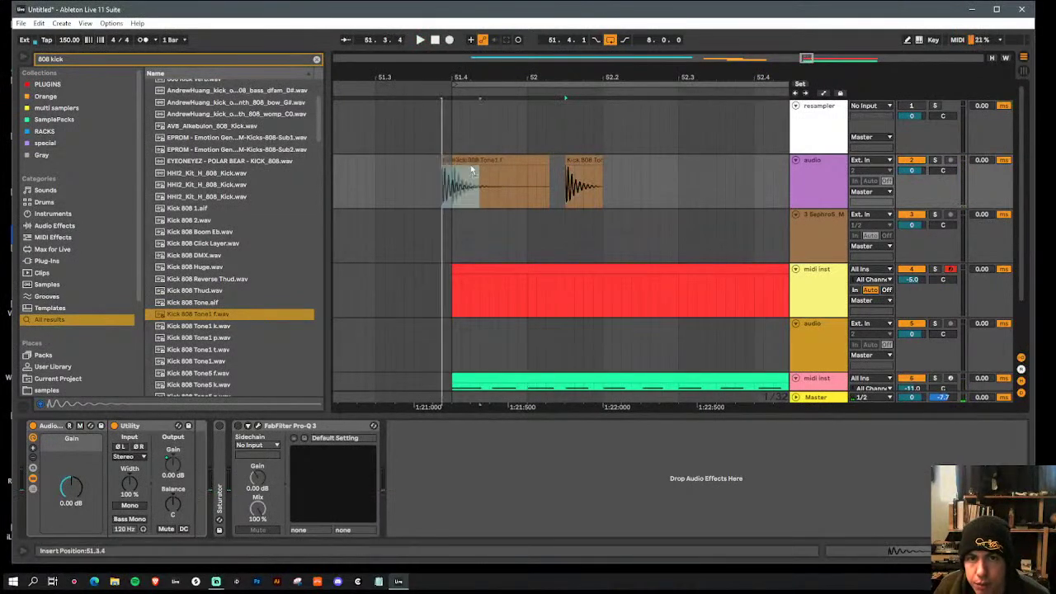
{"action": "left_click_drag", "start_coordinate": [477, 171], "coordinate": [477, 170]}
{"action": "left_click", "coordinate": [517, 160]}
{"action": "key", "text": "Delete"}
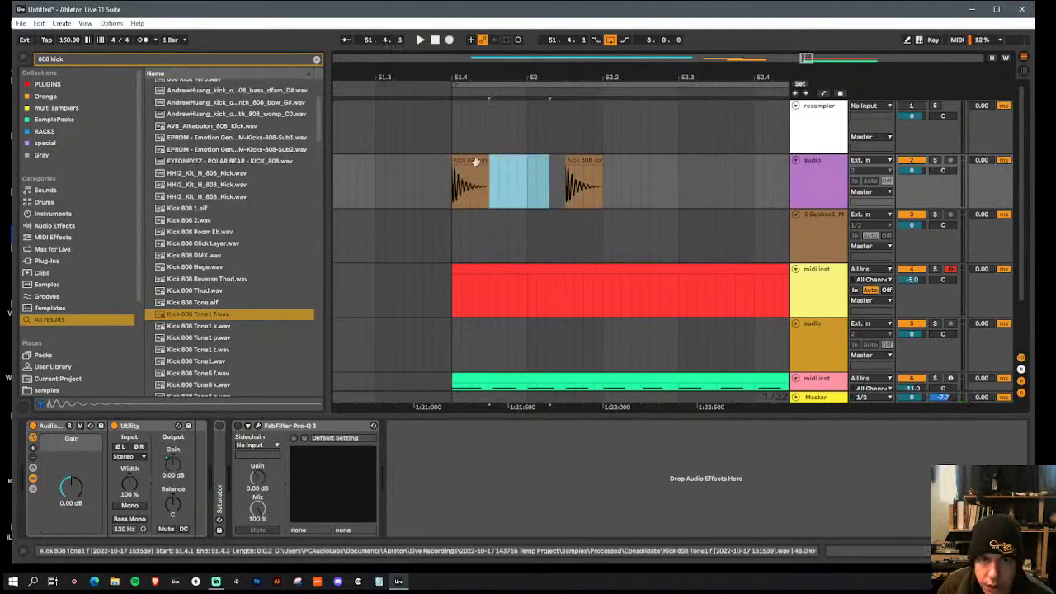
{"action": "left_click", "coordinate": [476, 163]}
Step: Duplicate the second kick with its following gap so another kick starts at 52.3.1, and play the pattern
{"action": "key", "text": "space"}
{"action": "left_click_drag", "start_coordinate": [679, 181], "coordinate": [567, 194]}
{"action": "key", "text": "ctrl+d"}
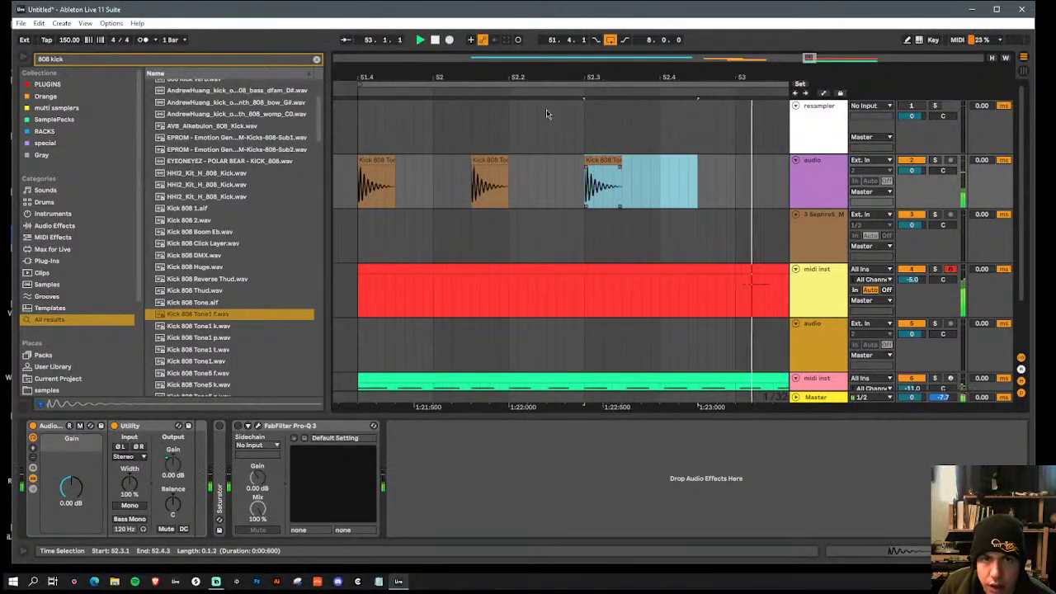
{"action": "left_click", "coordinate": [358, 191]}
{"action": "key", "text": "space"}
{"action": "key", "text": "space"}
Step: Duplicate the kick from 52.3.1 to 53.1.1 and add another copy directly after it at 53.1.3
{"action": "left_click_drag", "start_coordinate": [595, 75], "coordinate": [569, 50]}
{"action": "left_click_drag", "start_coordinate": [619, 193], "coordinate": [568, 183]}
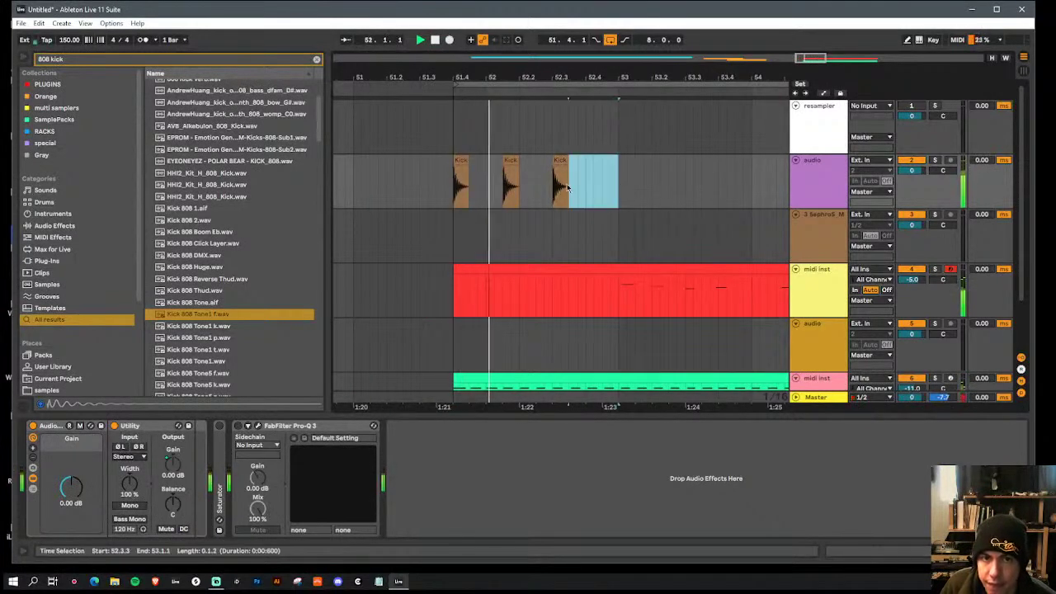
{"action": "key", "text": "ctrl+d"}
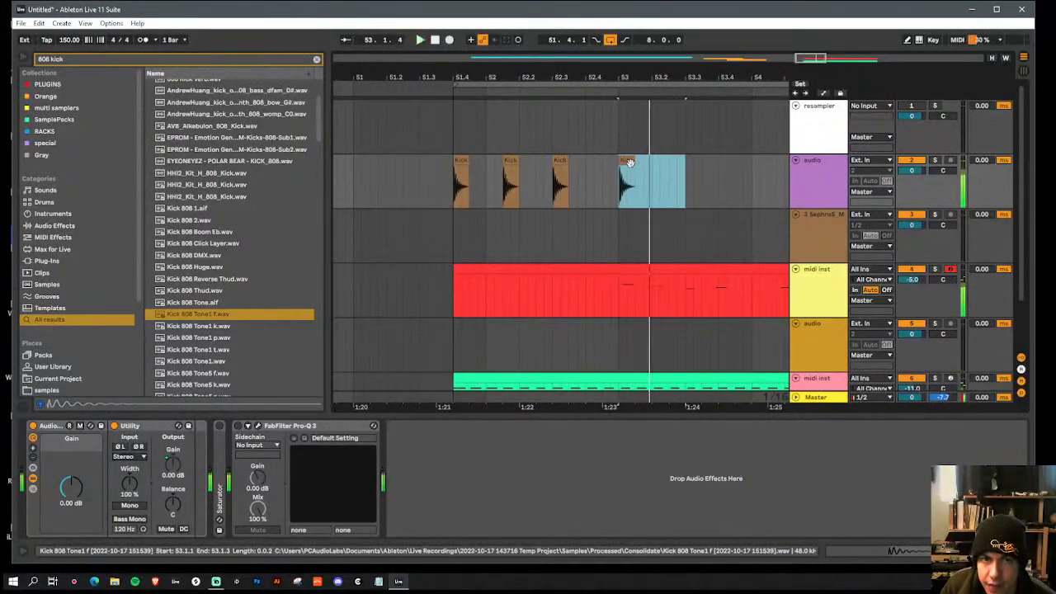
{"action": "left_click", "coordinate": [626, 162]}
{"action": "key", "text": "ctrl+d"}
{"action": "left_click", "coordinate": [627, 163]}
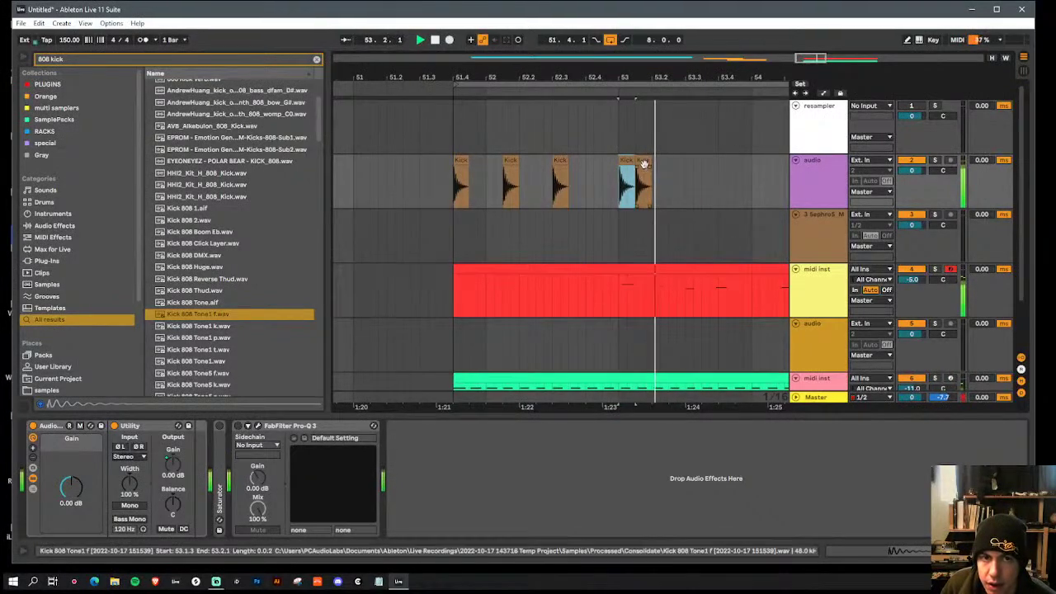
Step: Extend the kick pattern with one-beat duplicates at 53.2.3 and 53.3.3, checking the timing in playback
{"action": "left_click_drag", "start_coordinate": [670, 174], "coordinate": [636, 172]}
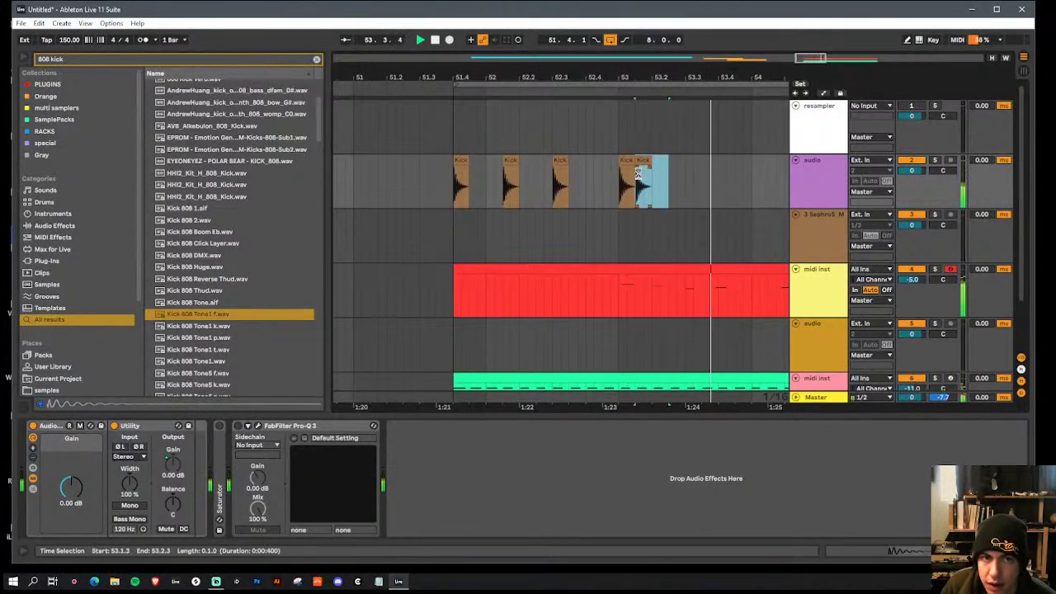
{"action": "key", "text": "ctrl+s"}
{"action": "left_click", "coordinate": [858, 369]}
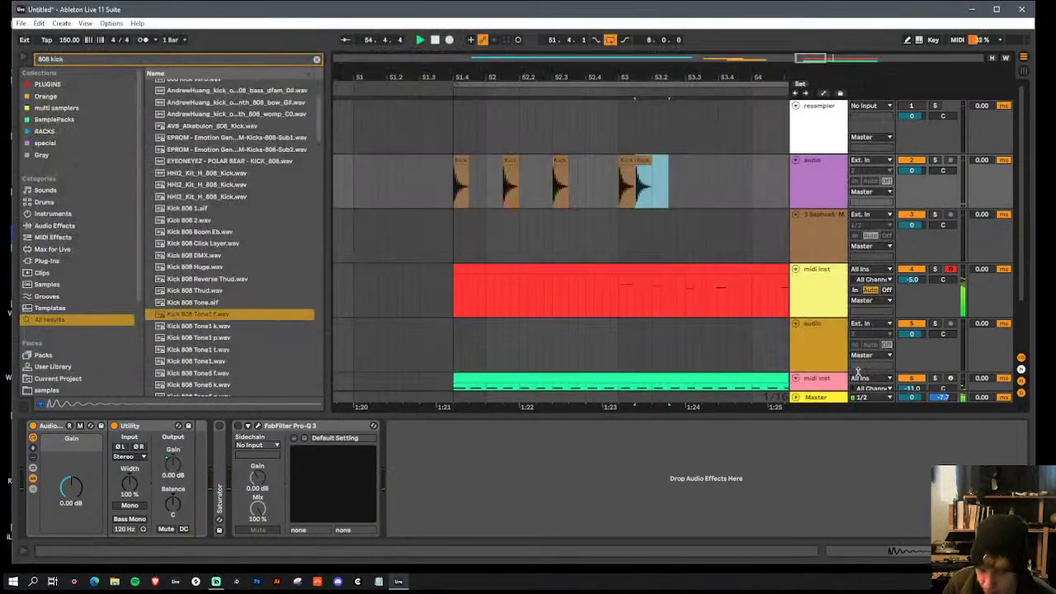
{"action": "key", "text": "ctrl+d"}
{"action": "left_click", "coordinate": [627, 196]}
{"action": "key", "text": "space"}
{"action": "key", "text": "space"}
{"action": "left_click_drag", "start_coordinate": [704, 191], "coordinate": [670, 195]}
{"action": "key", "text": "ctrl+d"}
{"action": "left_click", "coordinate": [671, 195]}
{"action": "key", "text": "space"}
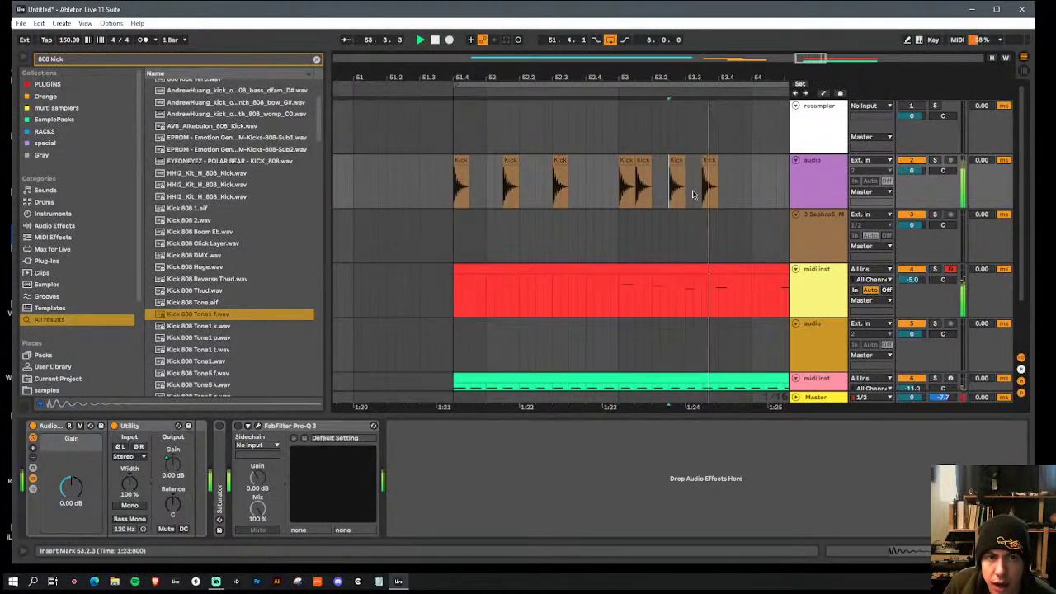
Step: Duplicate the two-bar kick pattern from 51.4.1 to 53.4.1 repeatedly until it reaches the end of the MIDI clips
{"action": "left_click_drag", "start_coordinate": [718, 187], "coordinate": [453, 186]}
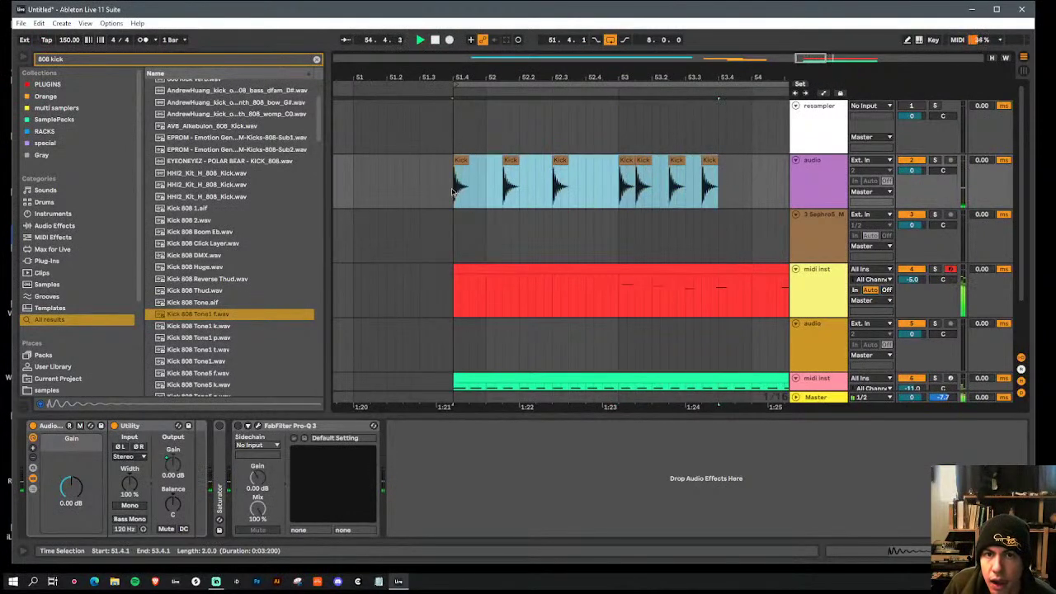
{"action": "key", "text": "ctrl+d"}
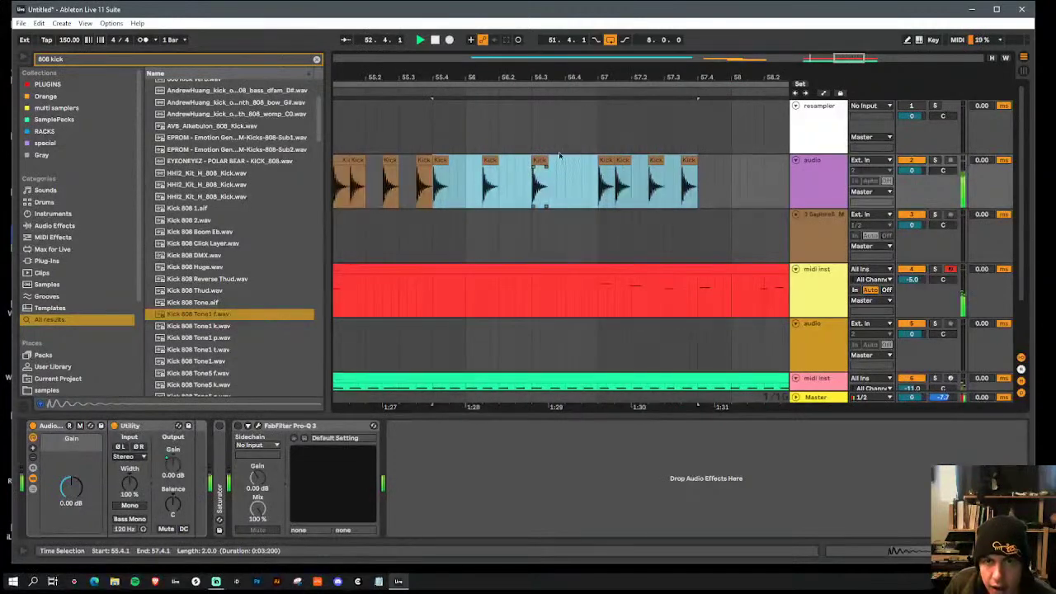
{"action": "left_click_drag", "start_coordinate": [598, 76], "coordinate": [694, 33]}
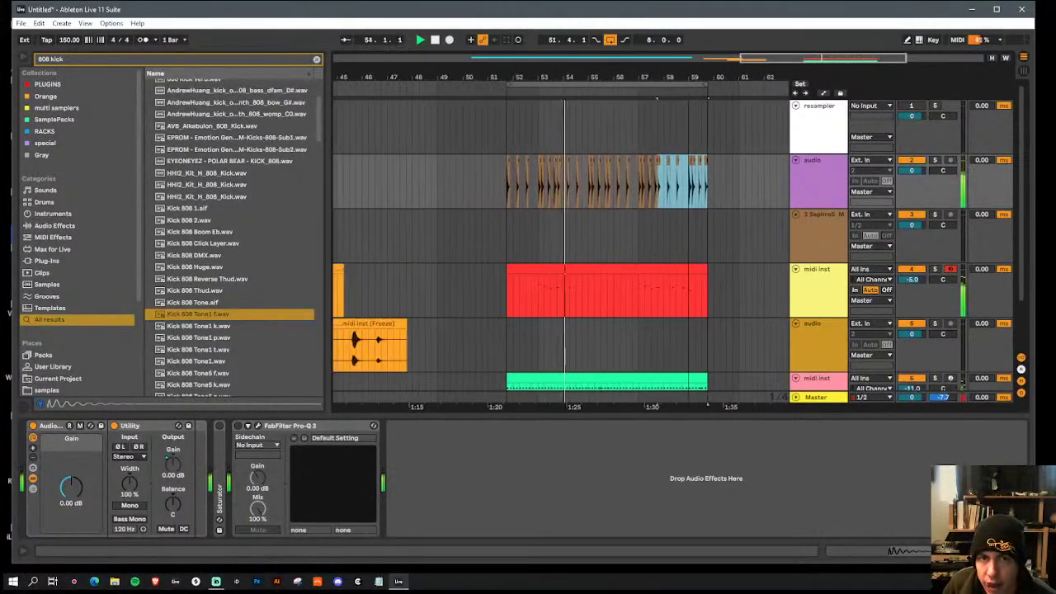
Step: Duplicate the one-beat time range from 51.3.1 to 51.4.1 across all tracks so the section starts at 52.1.1
{"action": "left_click_drag", "start_coordinate": [508, 76], "coordinate": [513, 156]}
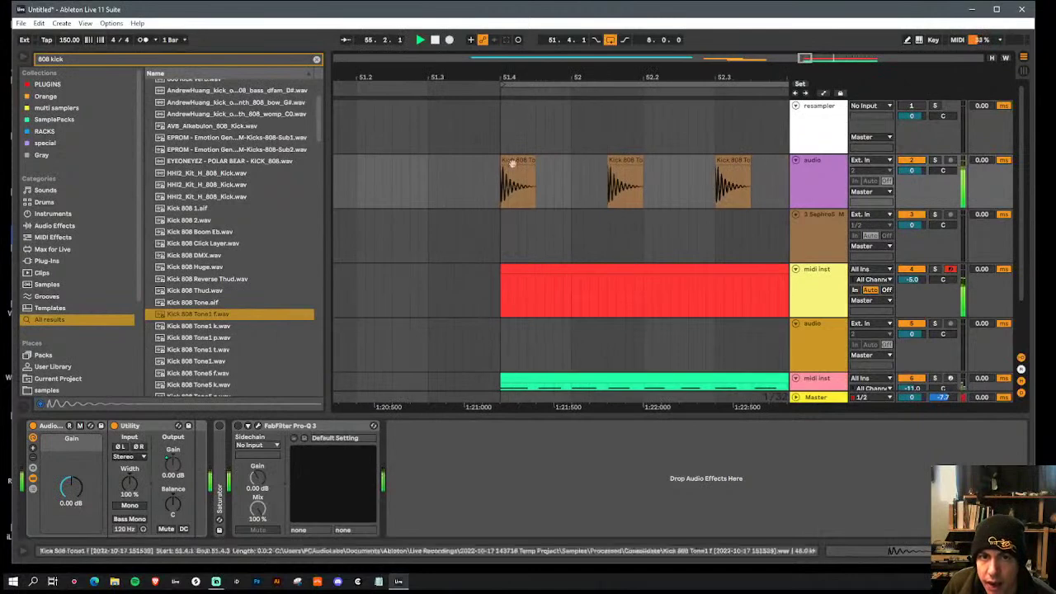
{"action": "left_click_drag", "start_coordinate": [496, 198], "coordinate": [426, 197]}
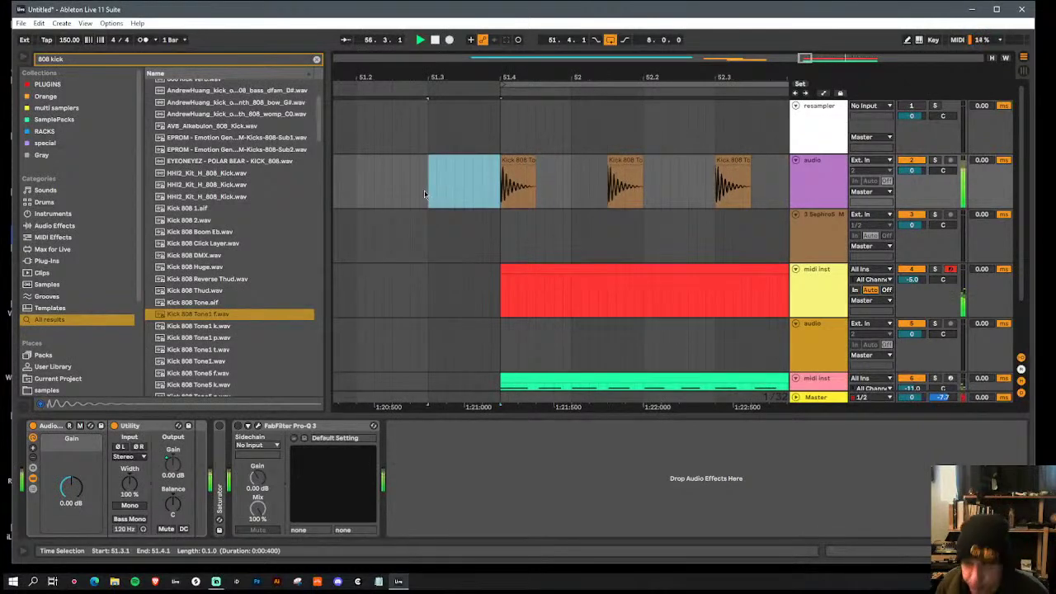
{"action": "key", "text": "ctrl+shift+d"}
{"action": "left_click_drag", "start_coordinate": [495, 77], "coordinate": [390, 16]}
Step: Insert a new audio track below the kick track and search the browser for "808 clap"
{"action": "left_click", "coordinate": [789, 171]}
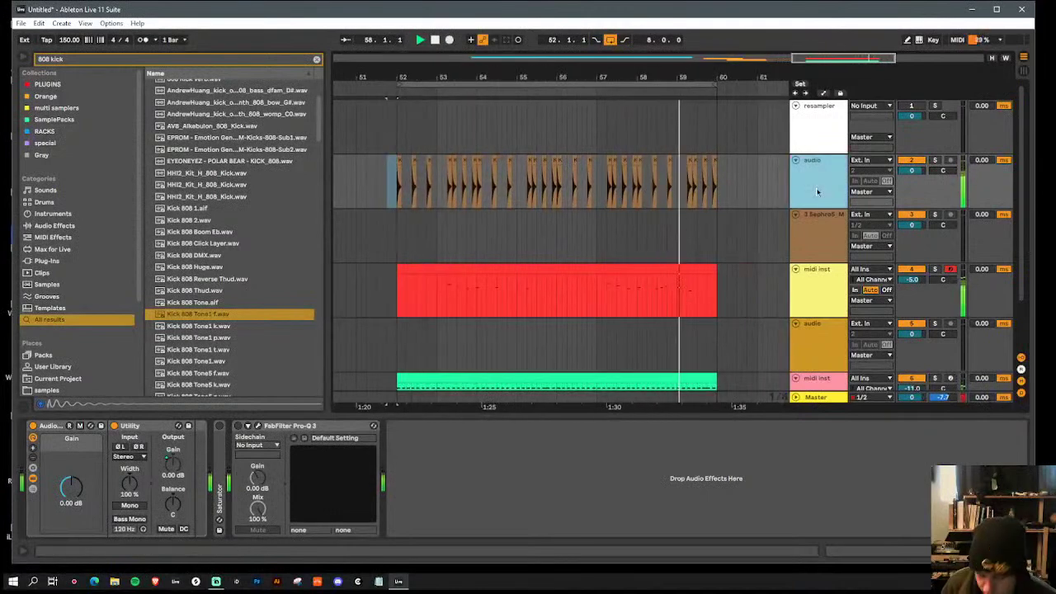
{"action": "key", "text": "ctrl+t"}
{"action": "double_click", "coordinate": [191, 62]}
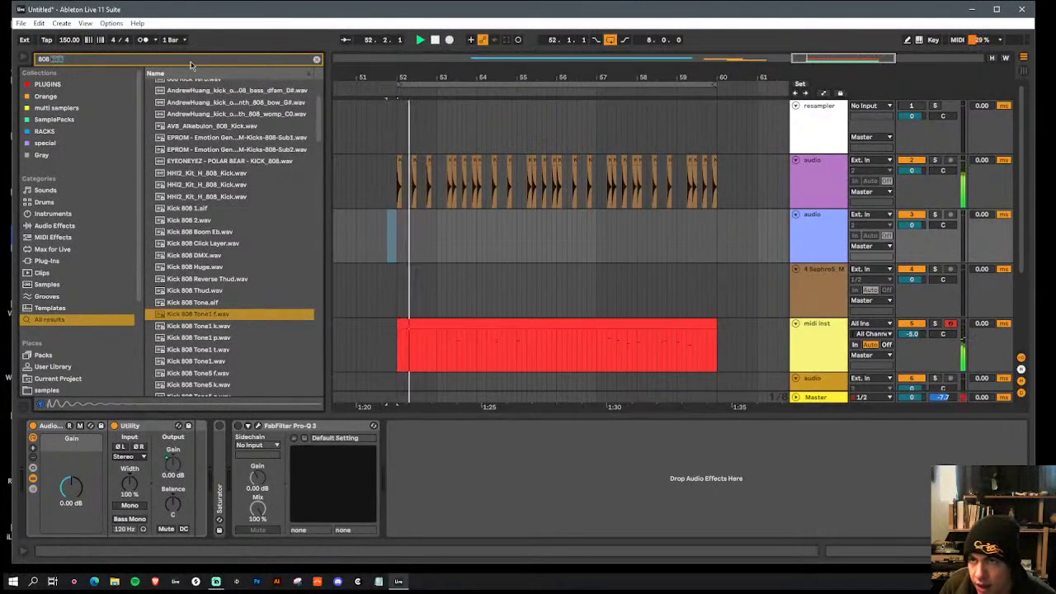
{"action": "type", "text": "clap"}
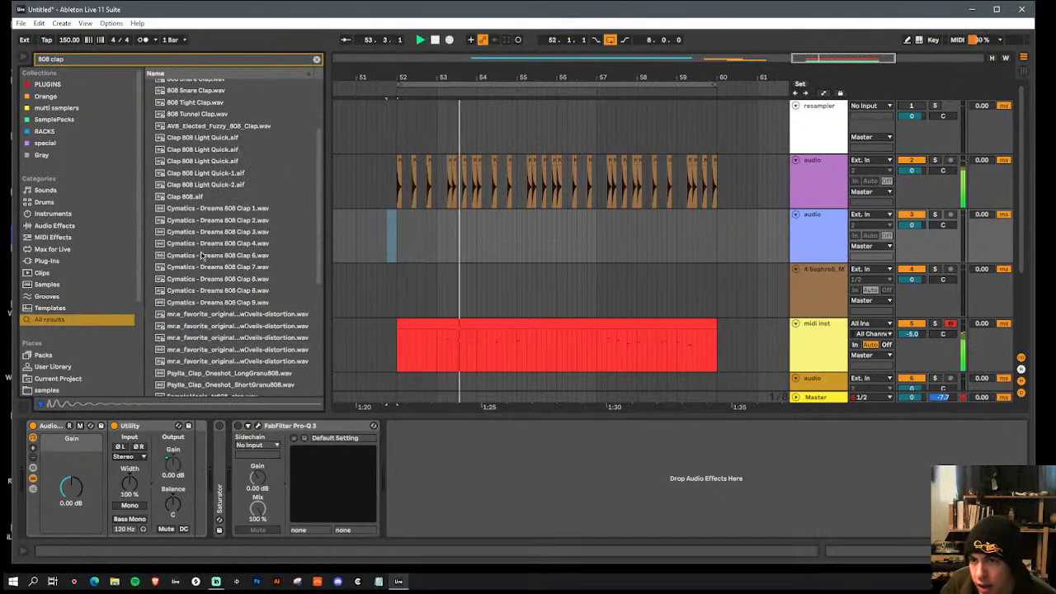
Step: Place a Cymatics - Dreams 808 Clap sample on beat three of bar 52 and repeat it every bar through bar 59
{"action": "left_click", "coordinate": [207, 259]}
{"action": "left_click_drag", "start_coordinate": [207, 259], "coordinate": [438, 233]}
{"action": "left_click", "coordinate": [398, 231]}
{"action": "key", "text": "ctrl+d"}
{"action": "key", "text": "ctrl+d"}
{"action": "key", "text": "ctrl+d"}
{"action": "key", "text": "ctrl+d"}
{"action": "key", "text": "ctrl+d"}
{"action": "key", "text": "ctrl+d"}
{"action": "key", "text": "ctrl+d"}
{"action": "key", "text": "ctrl+d"}
{"action": "key", "text": "ctrl+d"}
{"action": "key", "text": "ctrl+d"}
{"action": "key", "text": "ctrl+d"}
{"action": "key", "text": "ctrl+d"}
{"action": "key", "text": "ctrl+z"}
{"action": "key", "text": "ctrl+z"}
{"action": "key", "text": "ctrl+z"}
{"action": "key", "text": "ctrl+z"}
{"action": "key", "text": "ctrl+z"}
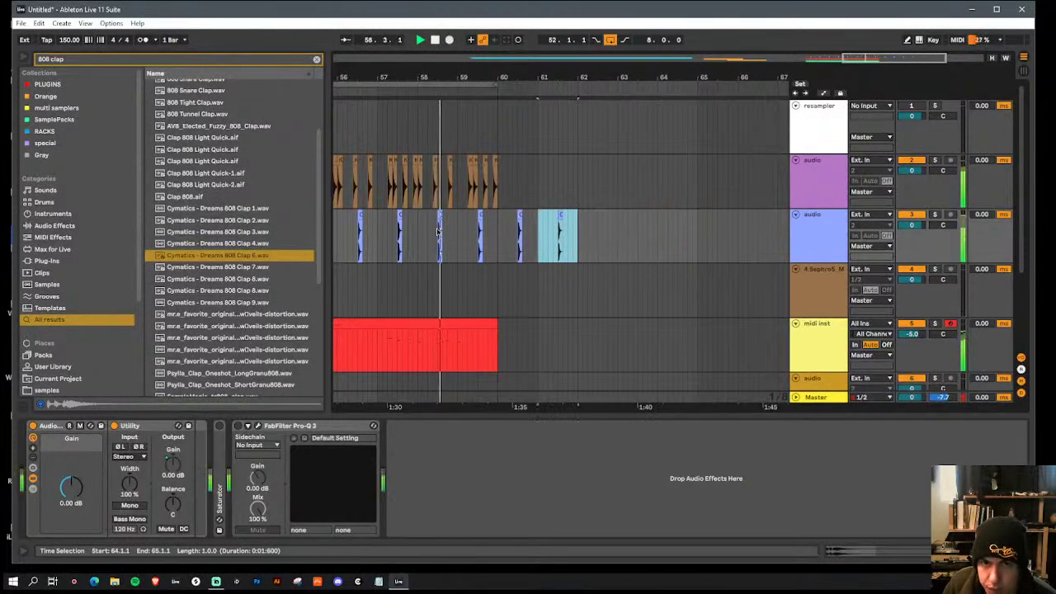
Step: Lower the clap track's volume to -9.9 dB
{"action": "left_click_drag", "start_coordinate": [912, 224], "coordinate": [912, 240]}
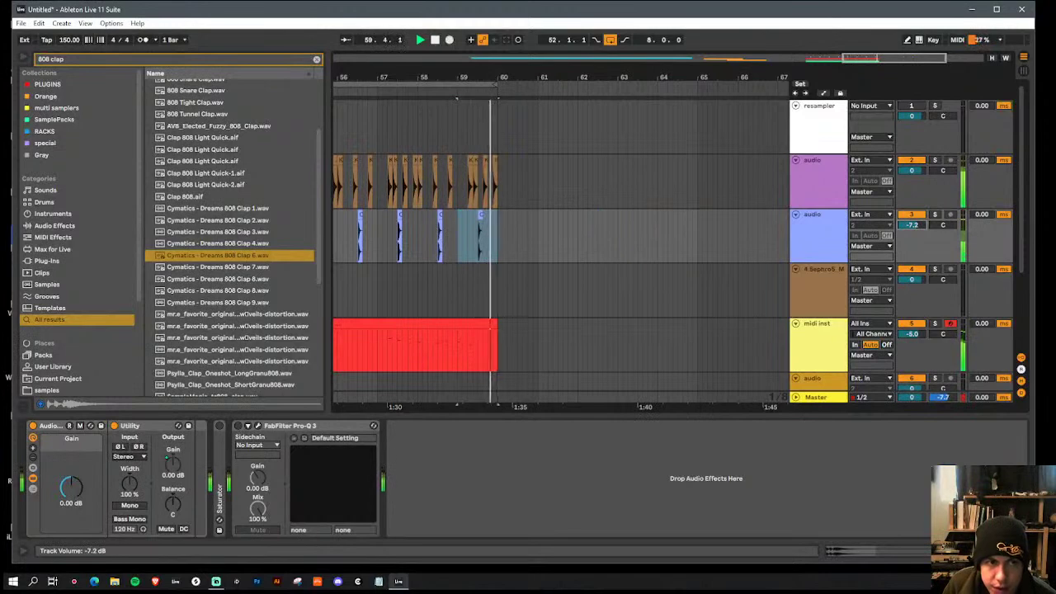
{"action": "left_click_drag", "start_coordinate": [424, 79], "coordinate": [617, 78]}
Step: Delete the unused SephroS_M audio track and the other audio track between the two MIDI instruments
{"action": "left_click", "coordinate": [817, 294]}
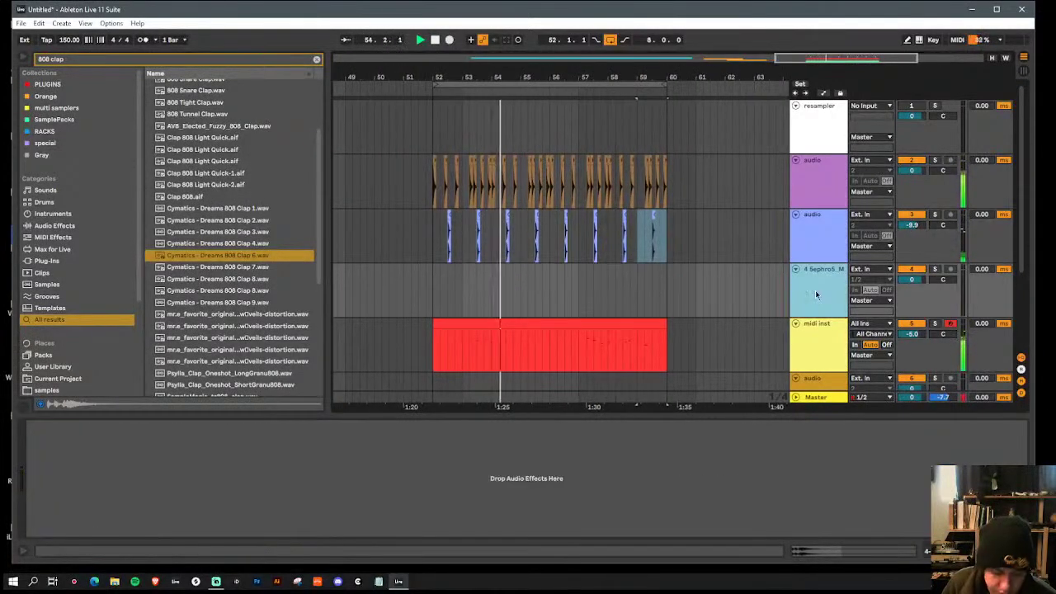
{"action": "key", "text": "Delete"}
{"action": "scroll", "coordinate": [818, 295], "scroll_direction": "down", "scroll_amount": 2}
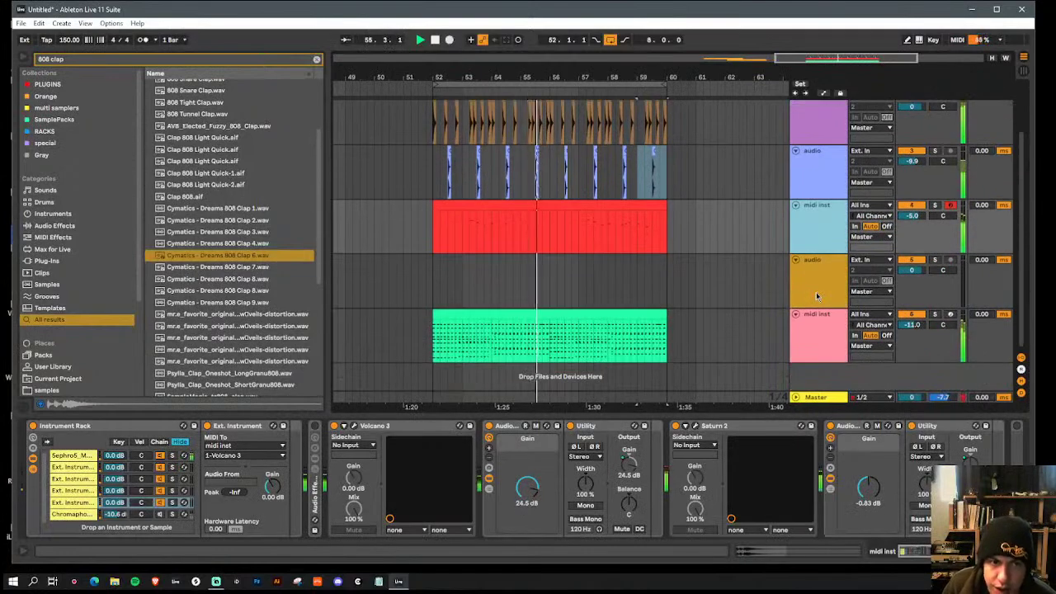
{"action": "left_click", "coordinate": [817, 296]}
{"action": "key", "text": "Delete"}
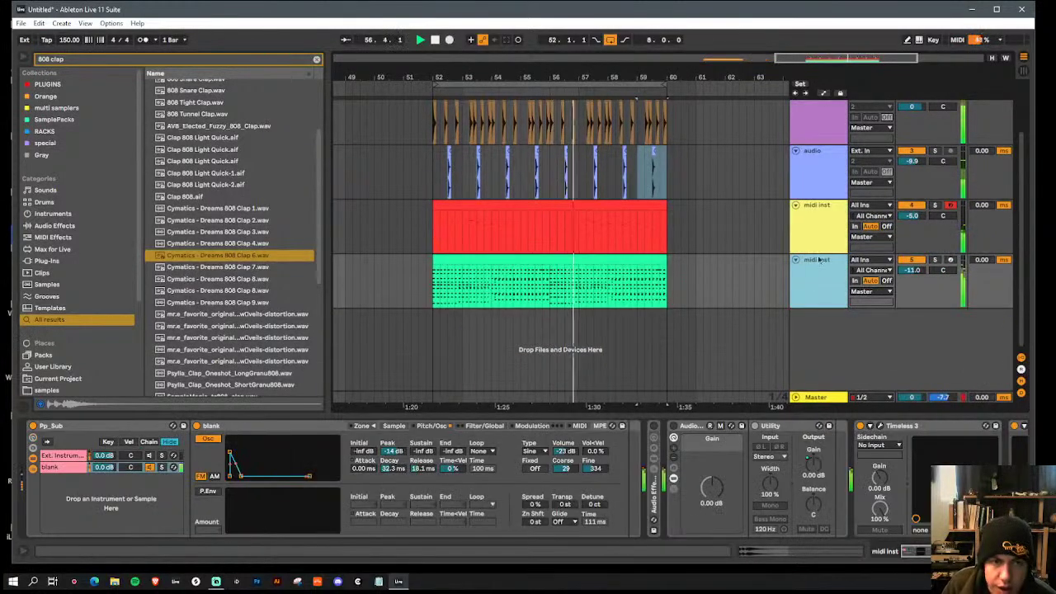
Step: Group the two midi inst tracks together
{"action": "scroll", "coordinate": [825, 215], "scroll_direction": "up", "scroll_amount": 2}
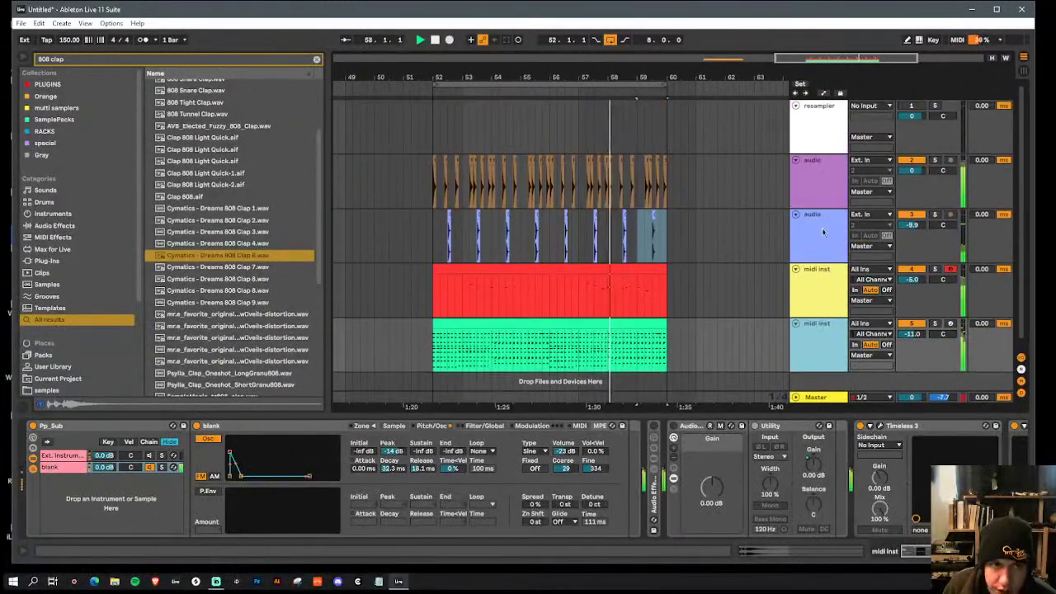
{"action": "left_click", "coordinate": [821, 184], "text": "shift"}
{"action": "left_click", "coordinate": [817, 237]}
{"action": "left_click", "coordinate": [820, 296]}
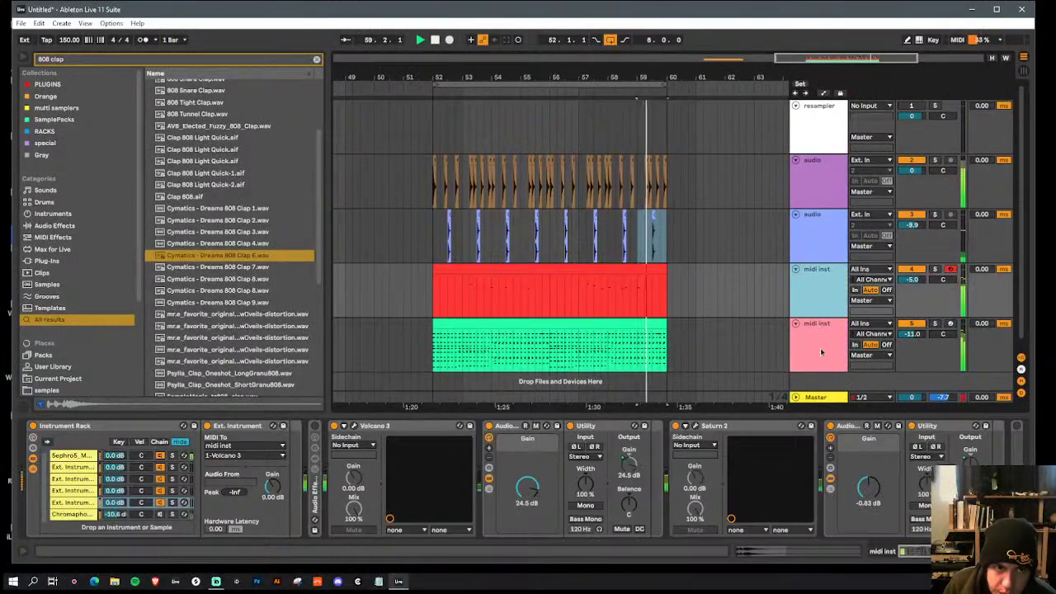
{"action": "left_click", "coordinate": [821, 349], "text": "shift"}
{"action": "key", "text": "ctrl+g"}
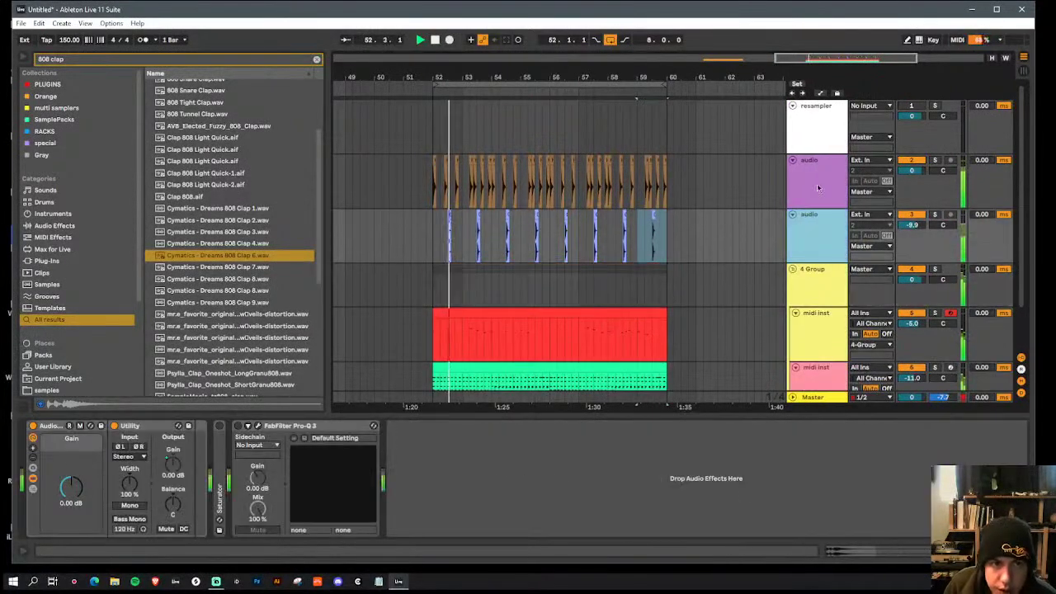
Step: Group the kick and clap audio tracks and name the group "kick snare"
{"action": "left_click", "coordinate": [817, 238]}
{"action": "left_click", "coordinate": [818, 188], "text": "shift"}
{"action": "key", "text": "ctrl+g"}
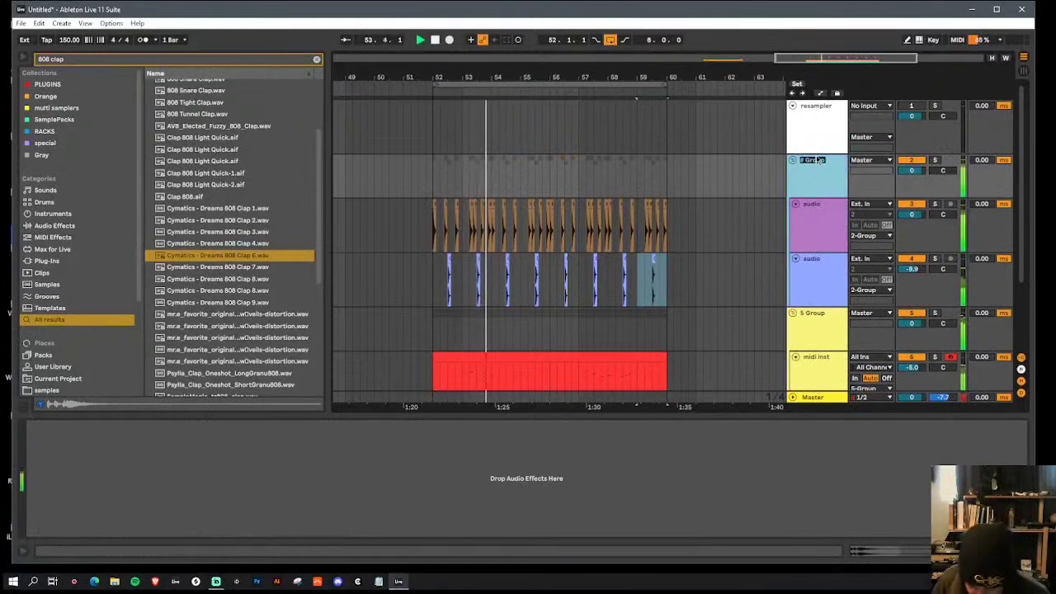
{"action": "type", "text": "ick snare"}
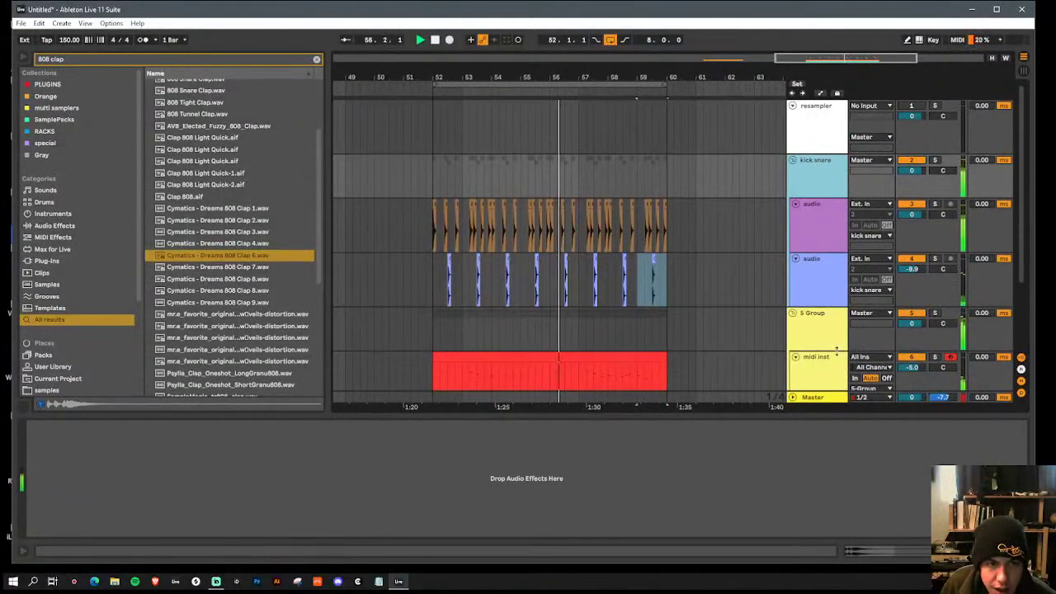
Step: Search the plug-ins for "pro c" and add FabFilter Pro-C 2 to the MIDI instrument group
{"action": "left_click", "coordinate": [784, 318]}
{"action": "double_click", "coordinate": [94, 62]}
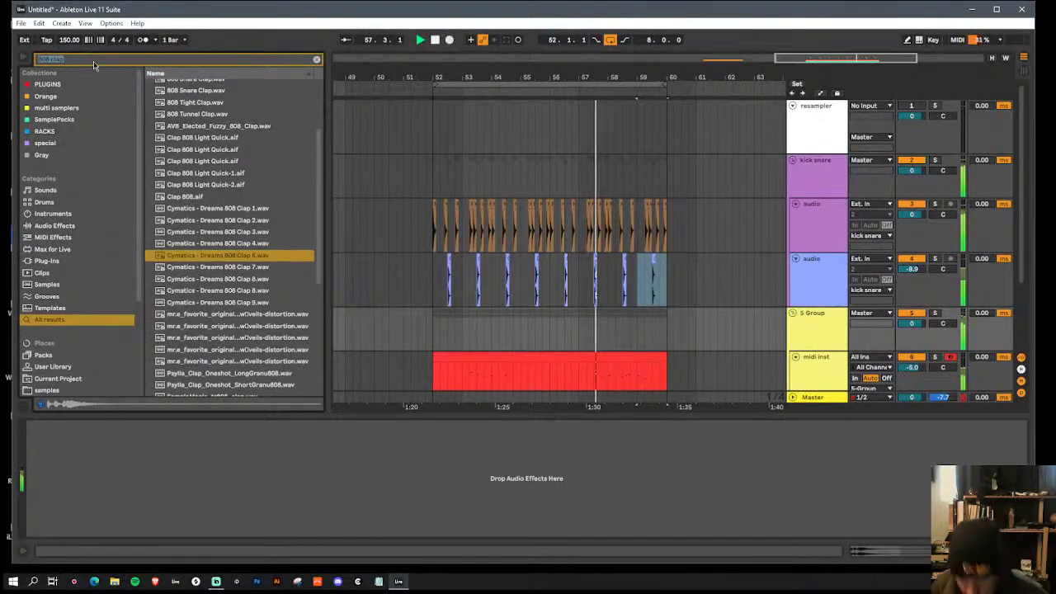
{"action": "type", "text": "pro c"}
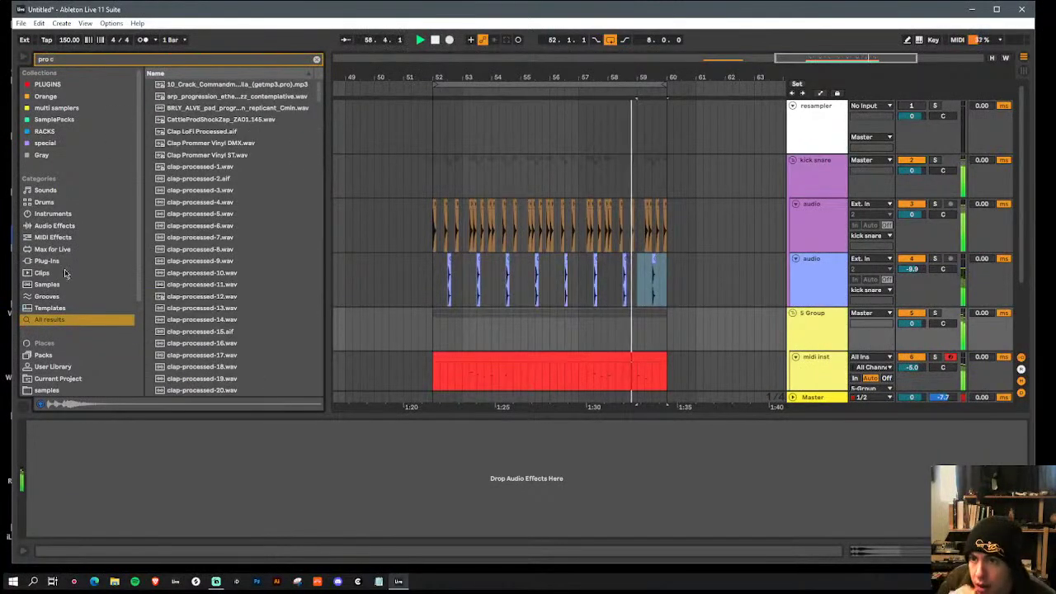
{"action": "left_click", "coordinate": [61, 261]}
{"action": "left_click_drag", "start_coordinate": [193, 124], "coordinate": [425, 420]}
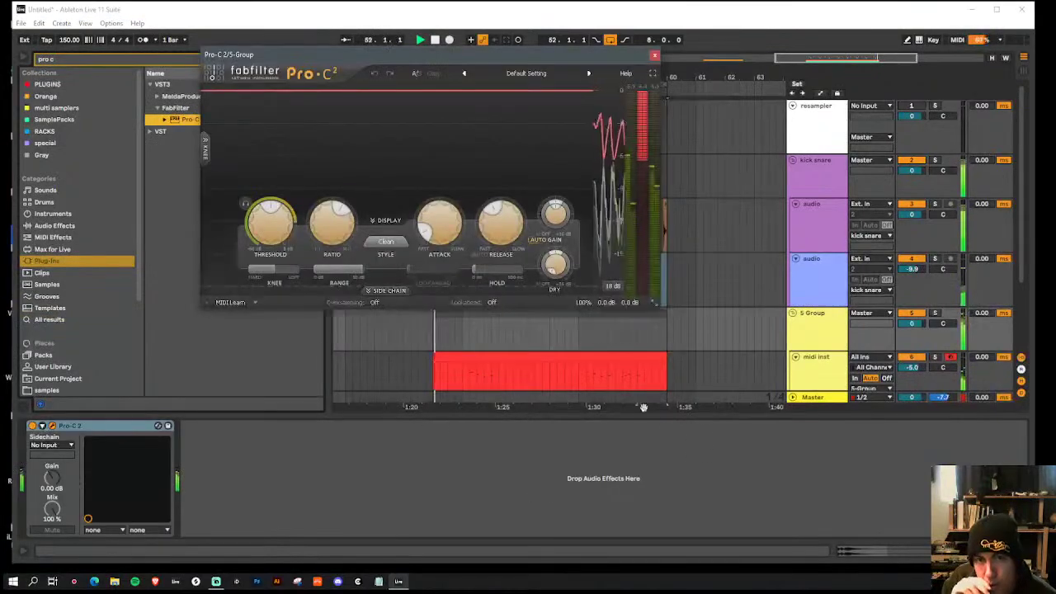
Step: Set the sidechain input of Pro-C 2 to the kick snare group
{"action": "left_click", "coordinate": [52, 447]}
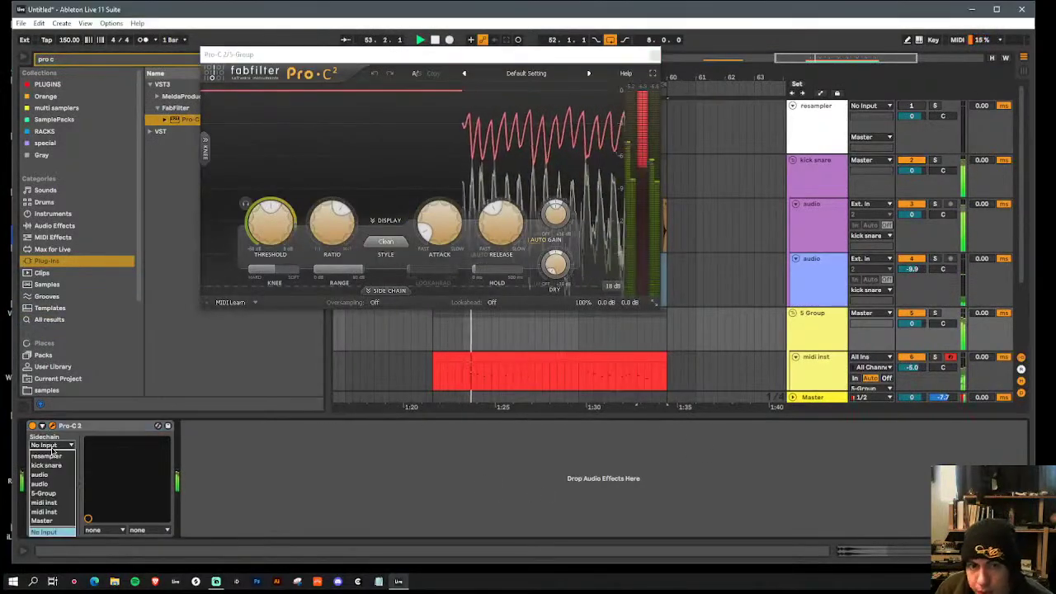
{"action": "left_click", "coordinate": [46, 465]}
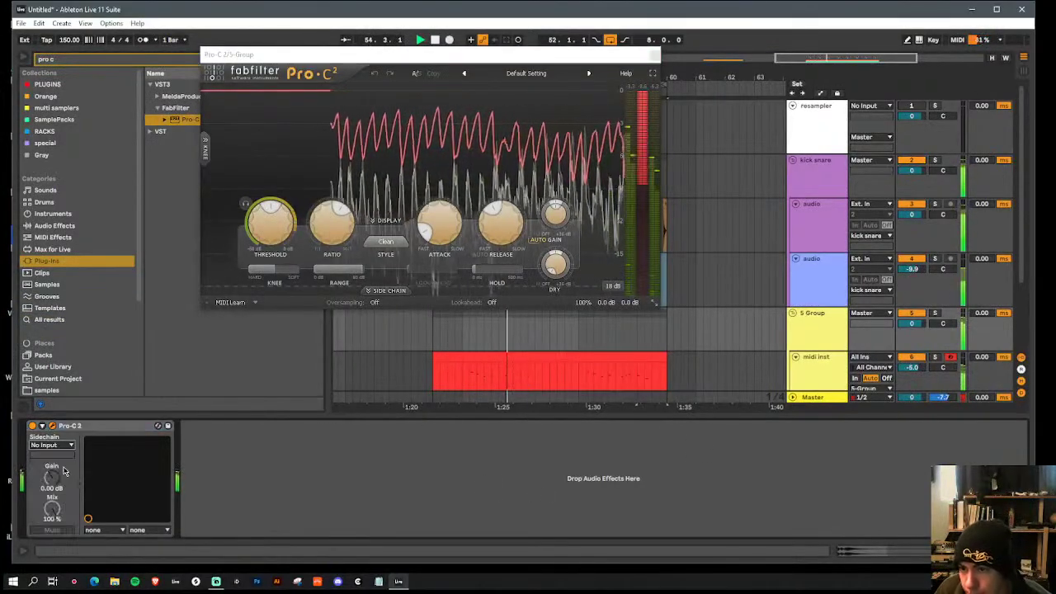
{"action": "left_click", "coordinate": [480, 344]}
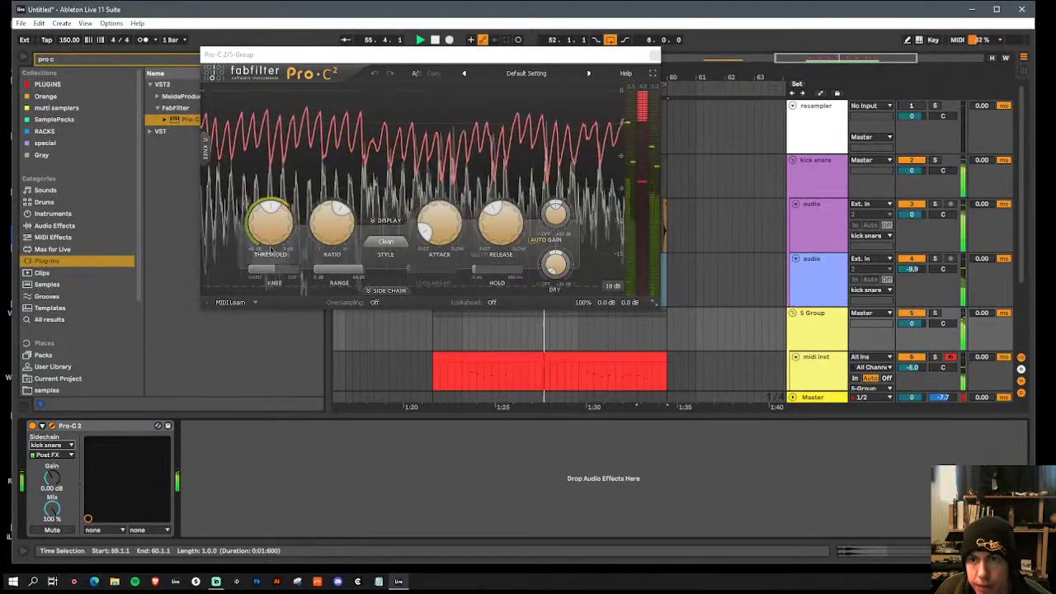
Step: Switch Pro-C 2's side chain to the external signal and lower the frequency of its upper side-chain filter band
{"action": "left_click", "coordinate": [373, 290]}
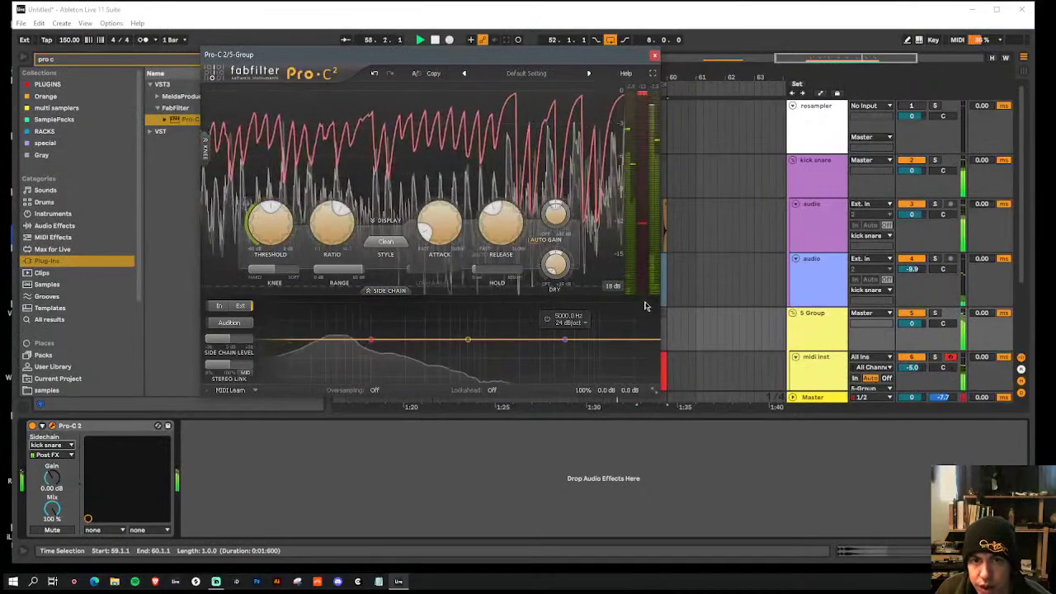
{"action": "left_click_drag", "start_coordinate": [565, 341], "coordinate": [466, 340]}
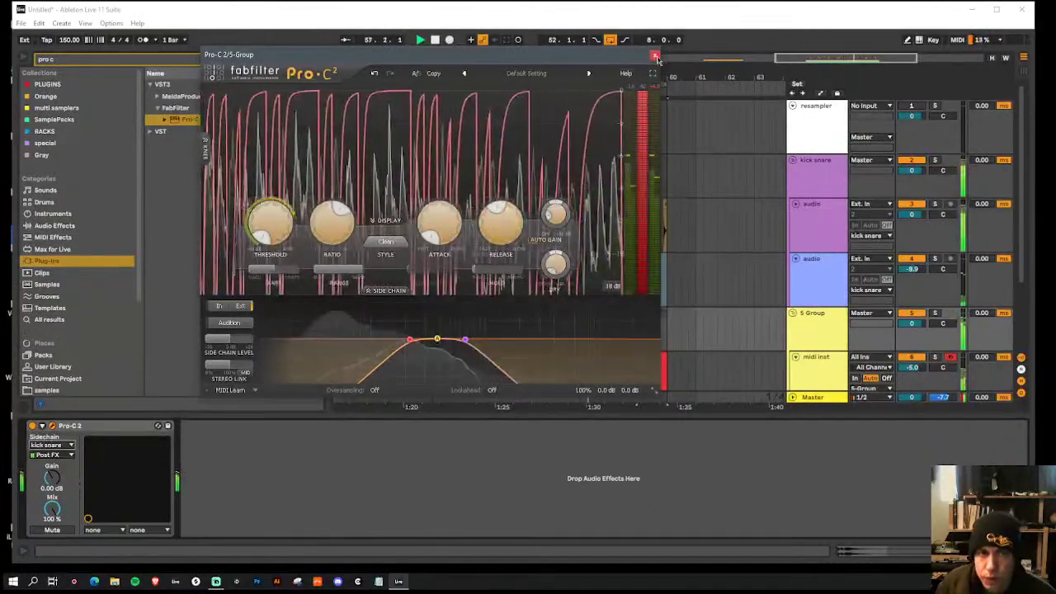
Step: Put the group's sidechained Pro-C 2 at the end of both midi inst tracks' effect chains
{"action": "left_click", "coordinate": [655, 59]}
{"action": "scroll", "coordinate": [718, 293], "scroll_direction": "down", "scroll_amount": 2}
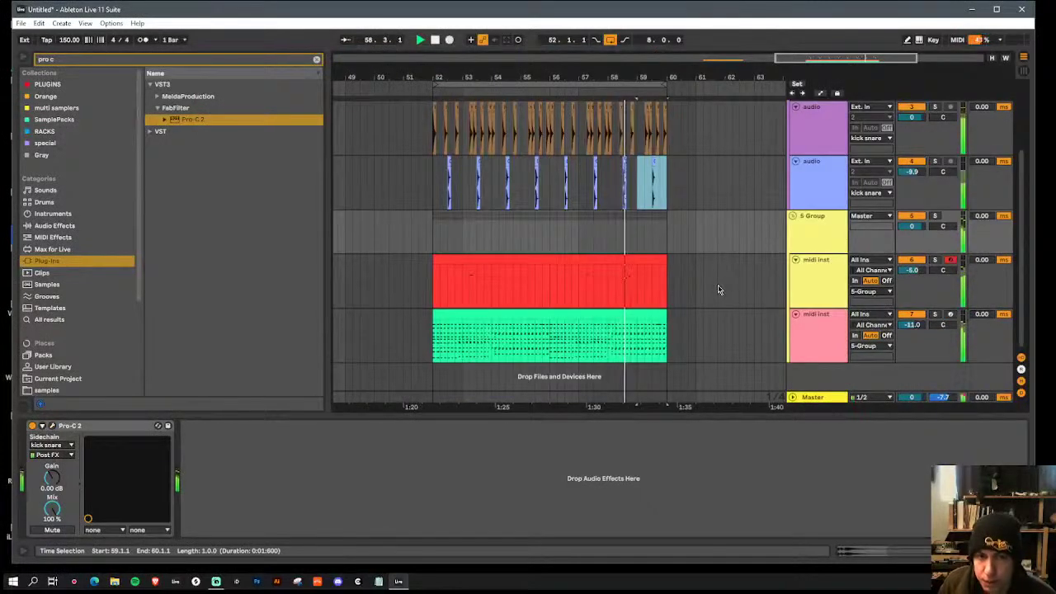
{"action": "left_click", "coordinate": [826, 235]}
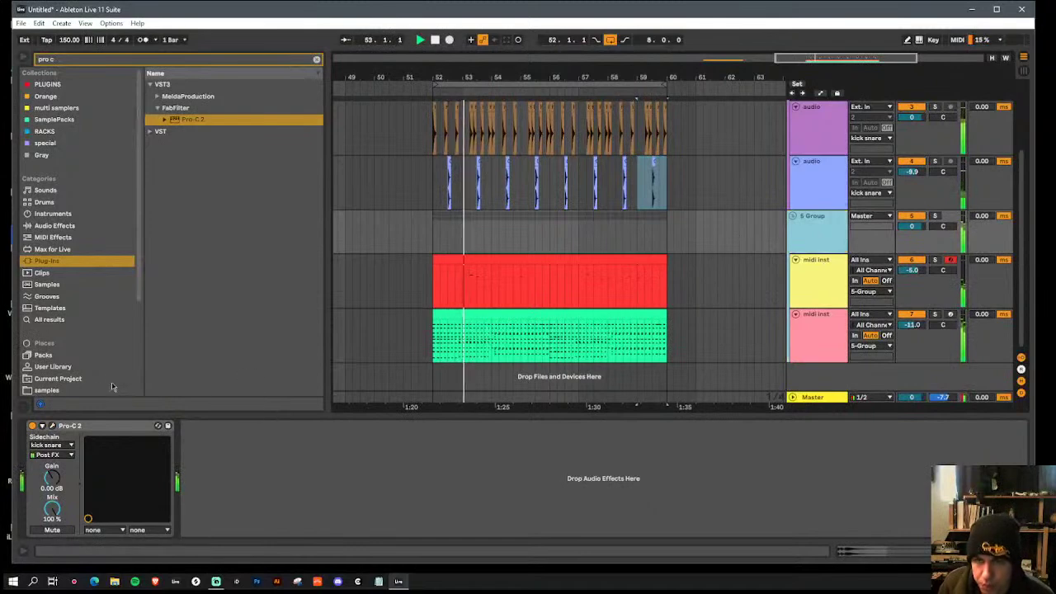
{"action": "left_click", "coordinate": [95, 430]}
{"action": "left_click", "coordinate": [807, 347]}
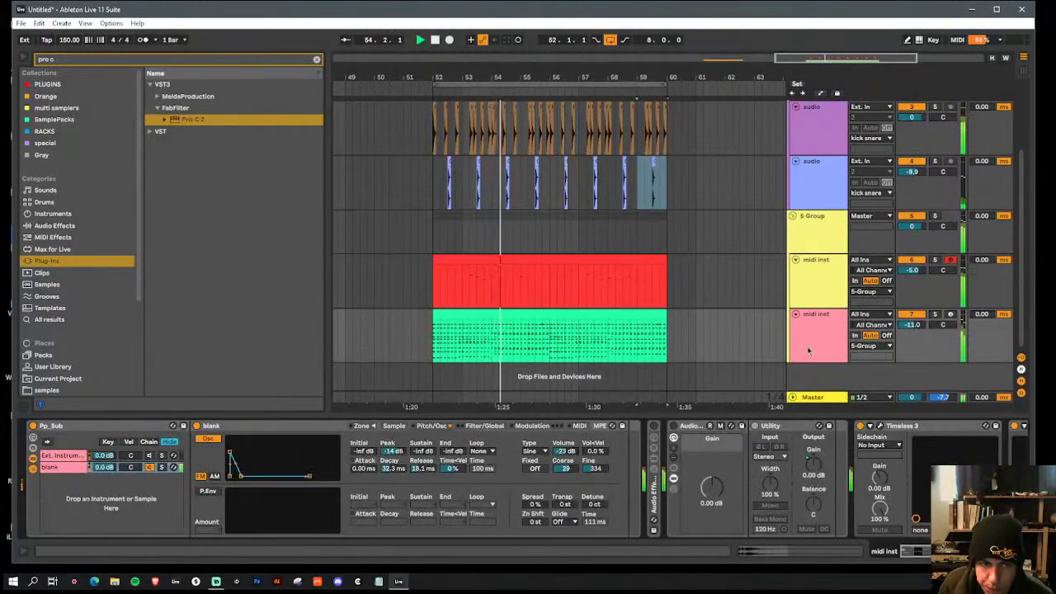
{"action": "scroll", "coordinate": [902, 435], "scroll_direction": "down", "scroll_amount": 5}
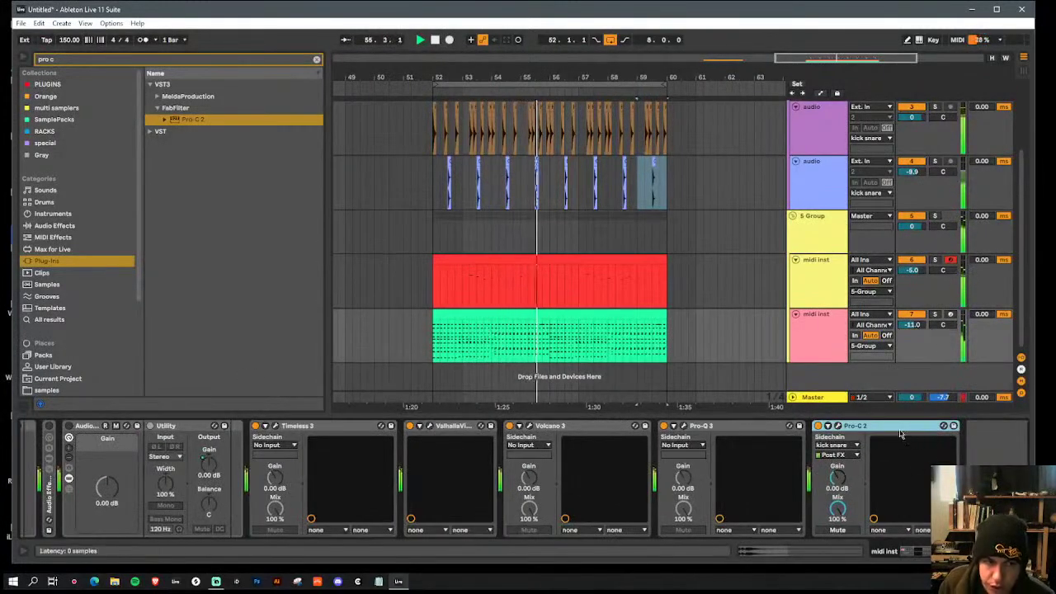
{"action": "left_click", "coordinate": [827, 268]}
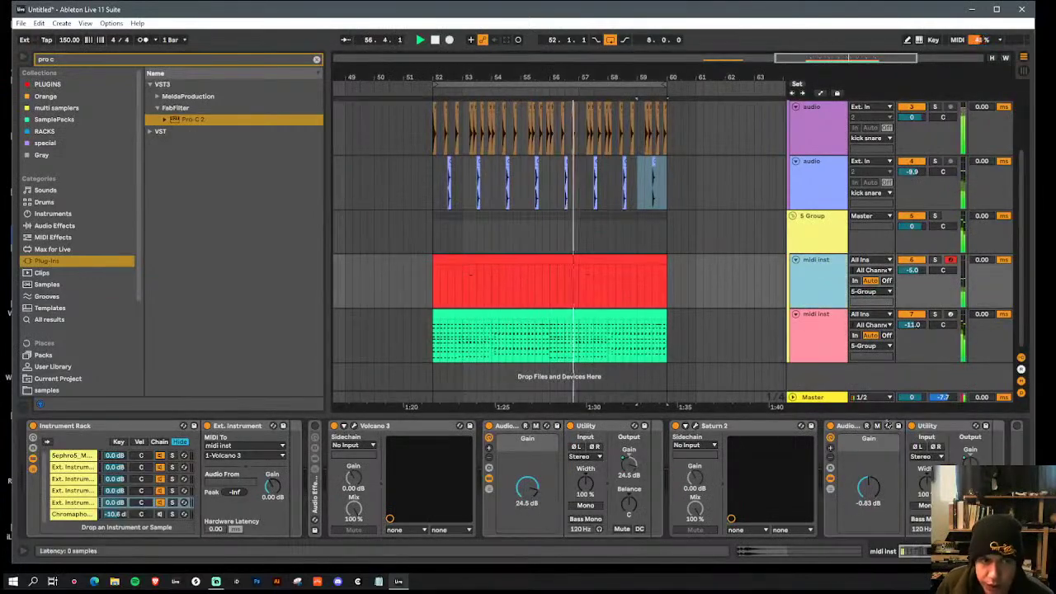
{"action": "scroll", "coordinate": [933, 462], "scroll_direction": "down", "scroll_amount": 5}
Step: Raise the Pro-C 2 threshold on the upper midi inst track and set the pink midi inst track's volume to -7.0 dB
{"action": "left_click", "coordinate": [838, 426]}
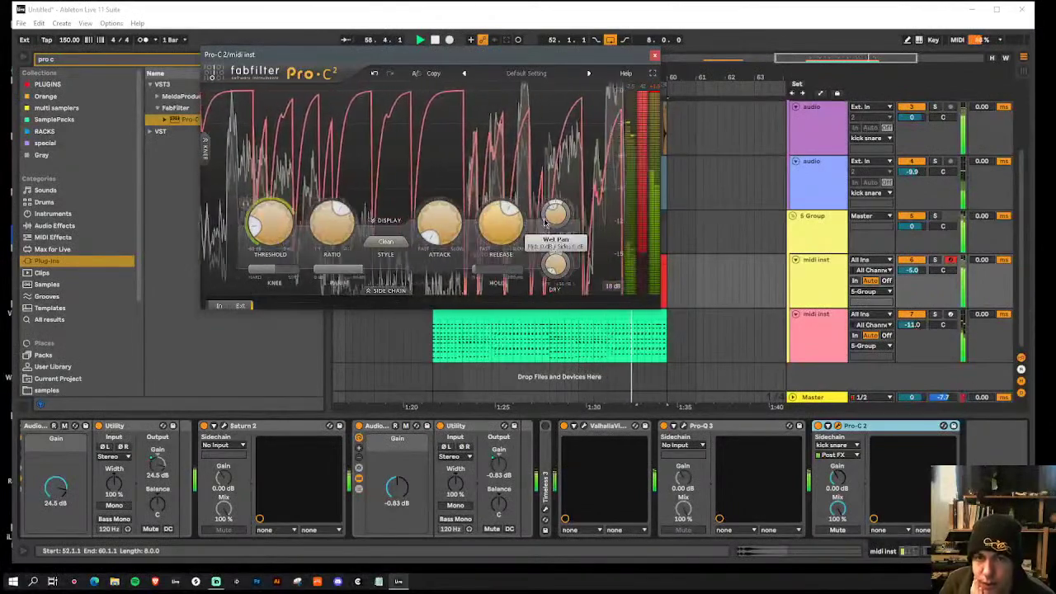
{"action": "left_click", "coordinate": [817, 335]}
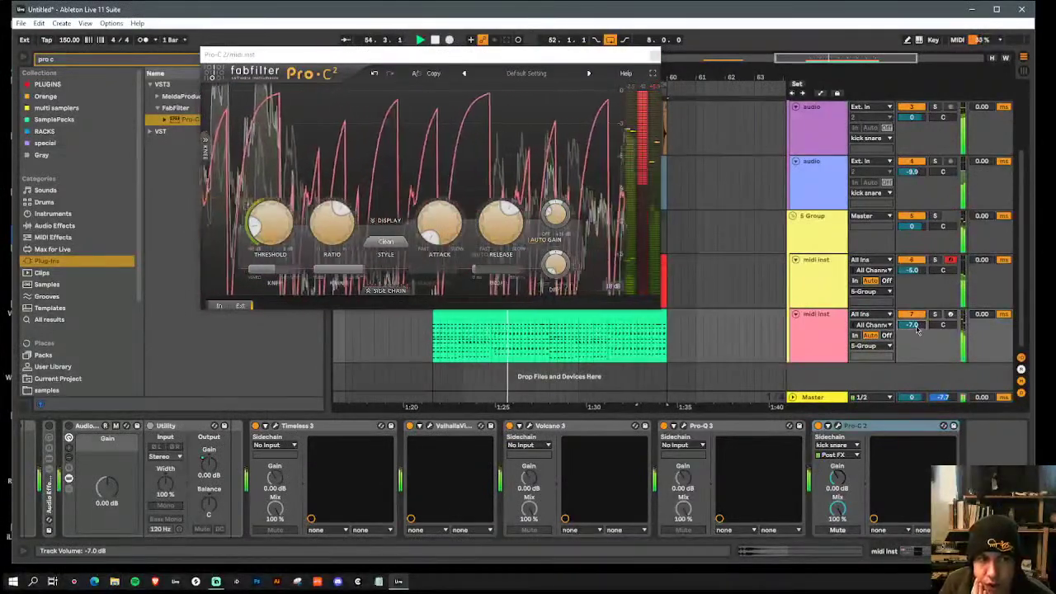
{"action": "left_click", "coordinate": [654, 55]}
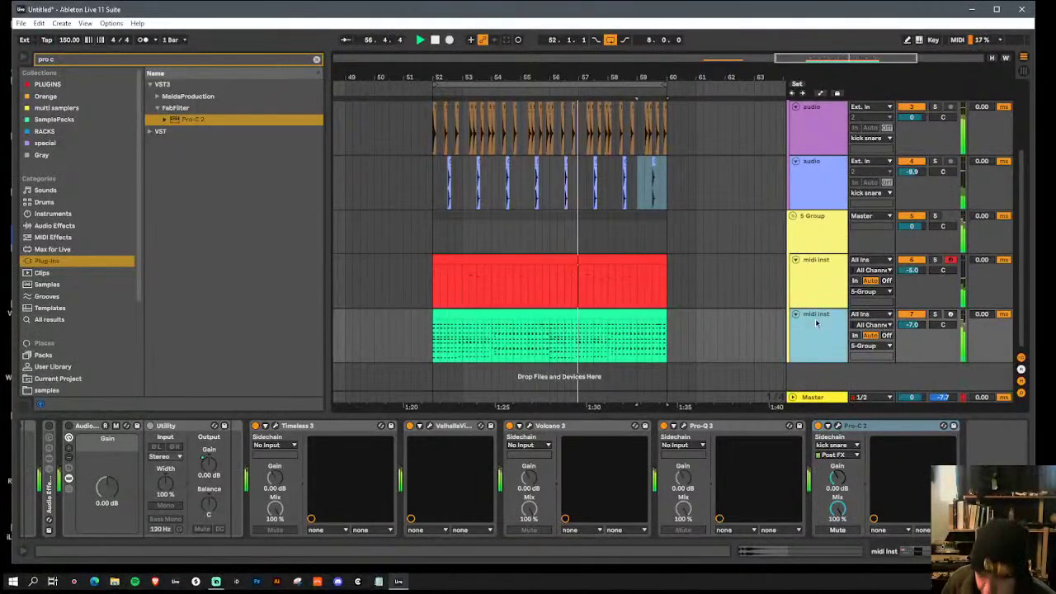
Step: Insert a new audio track, then search the plug-ins for "phase" and load Phase Plant on its own track
{"action": "key", "text": "ctrl+t"}
{"action": "key", "text": "ctrl+a"}
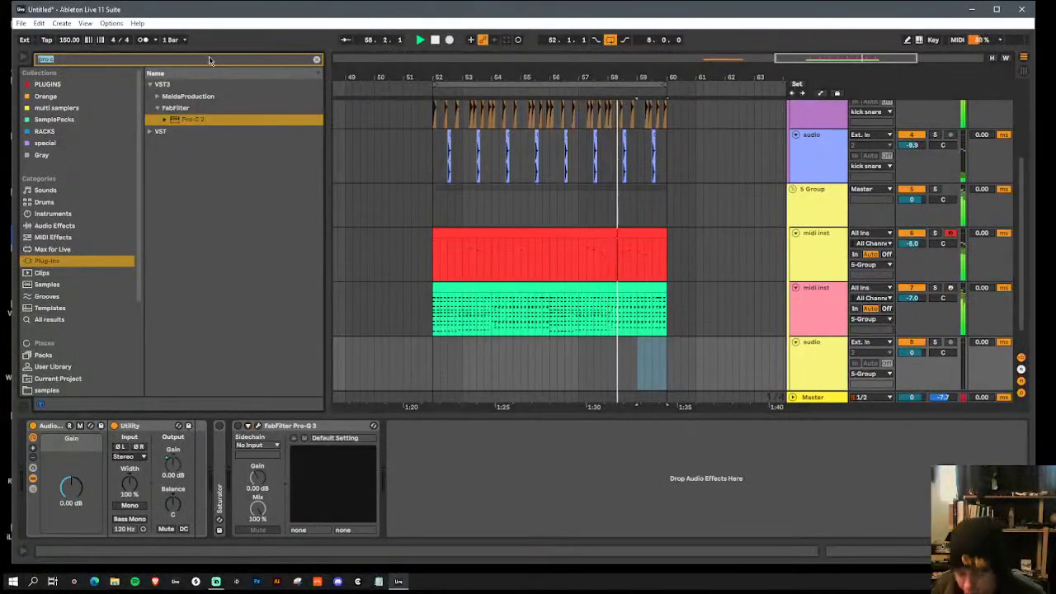
{"action": "type", "text": "phass"}
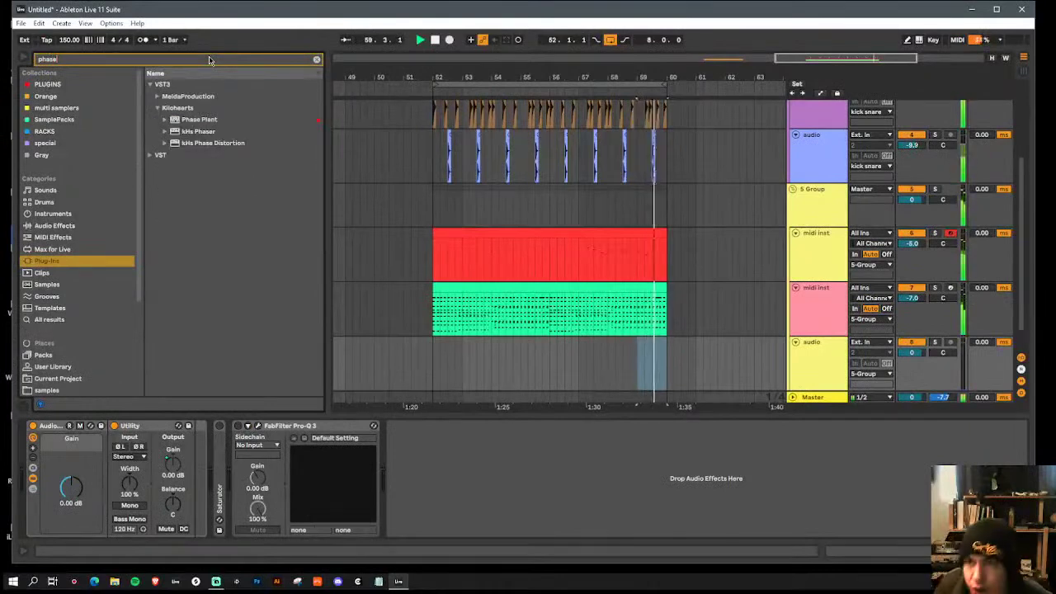
{"action": "left_click", "coordinate": [200, 120]}
{"action": "double_click", "coordinate": [201, 121]}
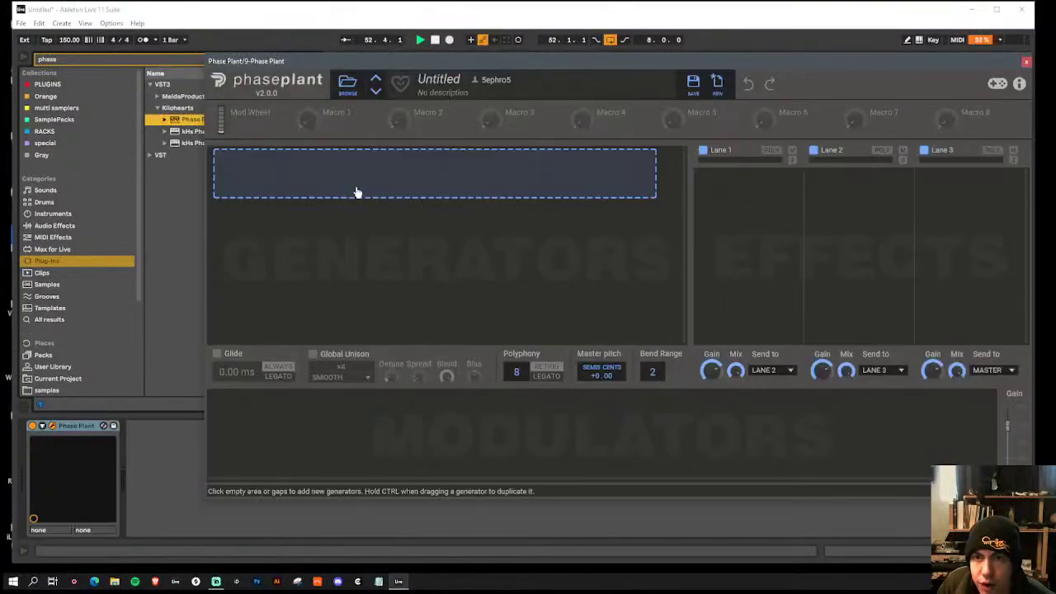
Step: Build two sine Analog oscillators in Phase Plant, with the upper one at harmonic 3 and 33% level
{"action": "left_click", "coordinate": [357, 192]}
{"action": "left_click", "coordinate": [378, 232]}
{"action": "left_click", "coordinate": [584, 226]}
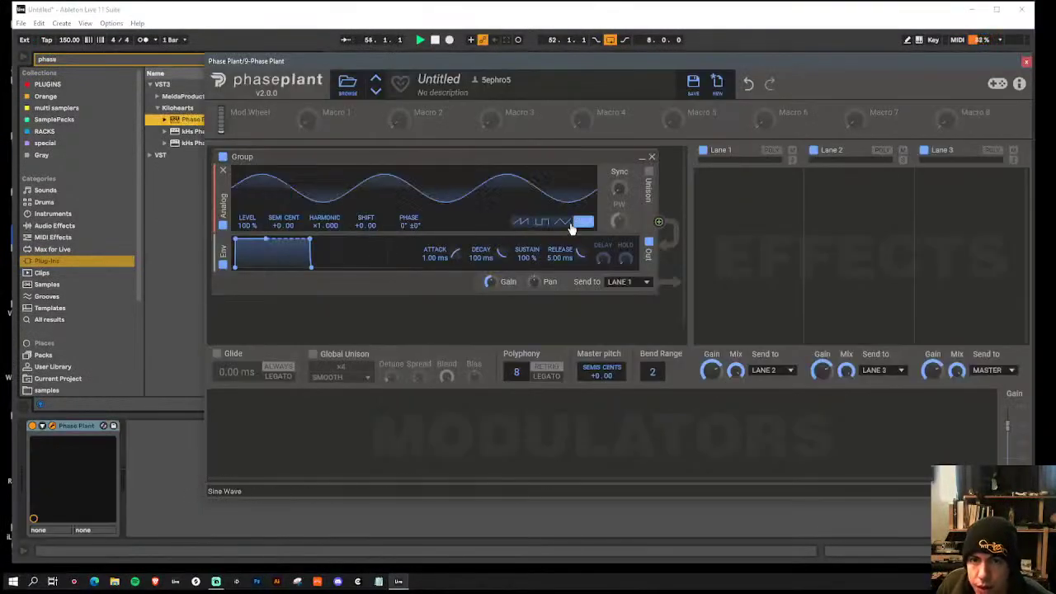
{"action": "key", "text": "ctrl+d"}
{"action": "left_click_drag", "start_coordinate": [321, 227], "coordinate": [320, 211]}
{"action": "left_click_drag", "start_coordinate": [248, 224], "coordinate": [247, 252]}
Step: Add a one-shot Ramp Down LFO and let it modulate the upper oscillator's level from a base of 0%
{"action": "left_click", "coordinate": [255, 444]}
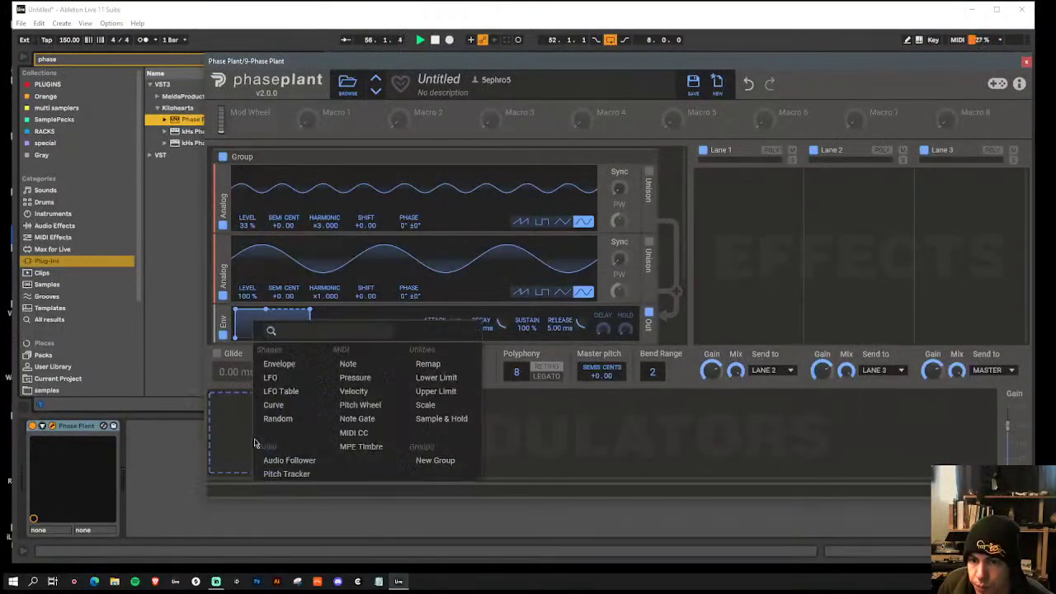
{"action": "left_click", "coordinate": [273, 378]}
{"action": "left_click", "coordinate": [410, 406]}
{"action": "left_click", "coordinate": [432, 408]}
{"action": "left_click", "coordinate": [376, 460]}
{"action": "double_click", "coordinate": [649, 322]}
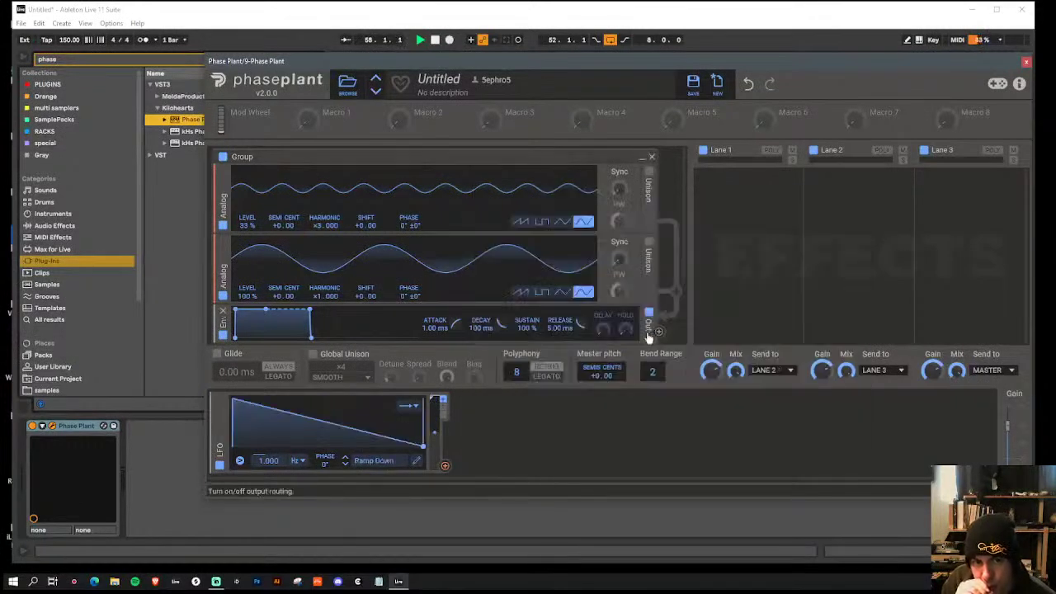
{"action": "left_click_drag", "start_coordinate": [444, 468], "coordinate": [248, 220]}
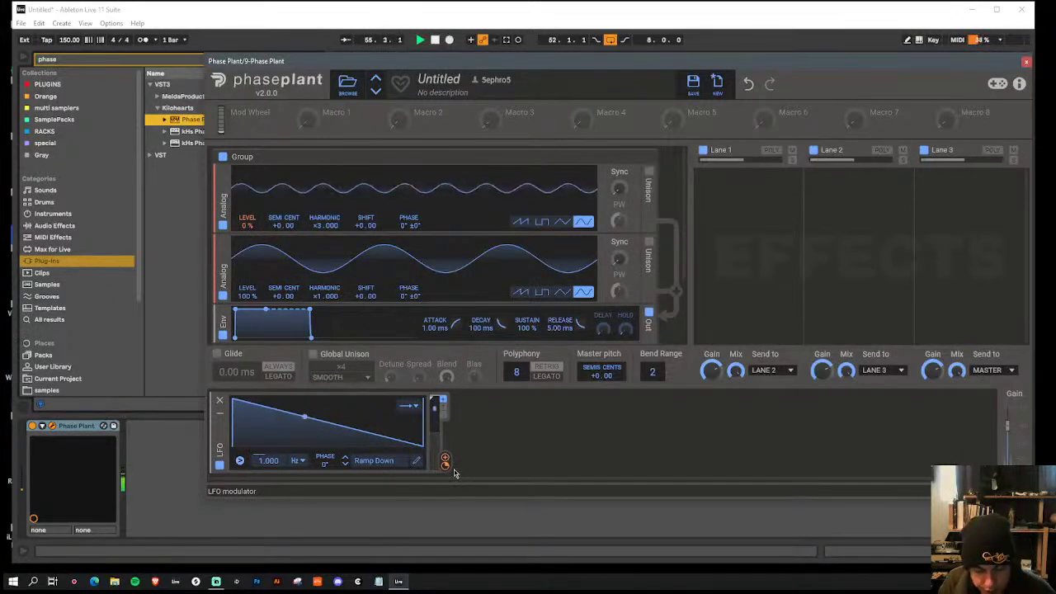
Step: Capture the played notes into a clip starting at bar 52 and move the Phase Plant track to the top of the instrument group
{"action": "left_click", "coordinate": [507, 41]}
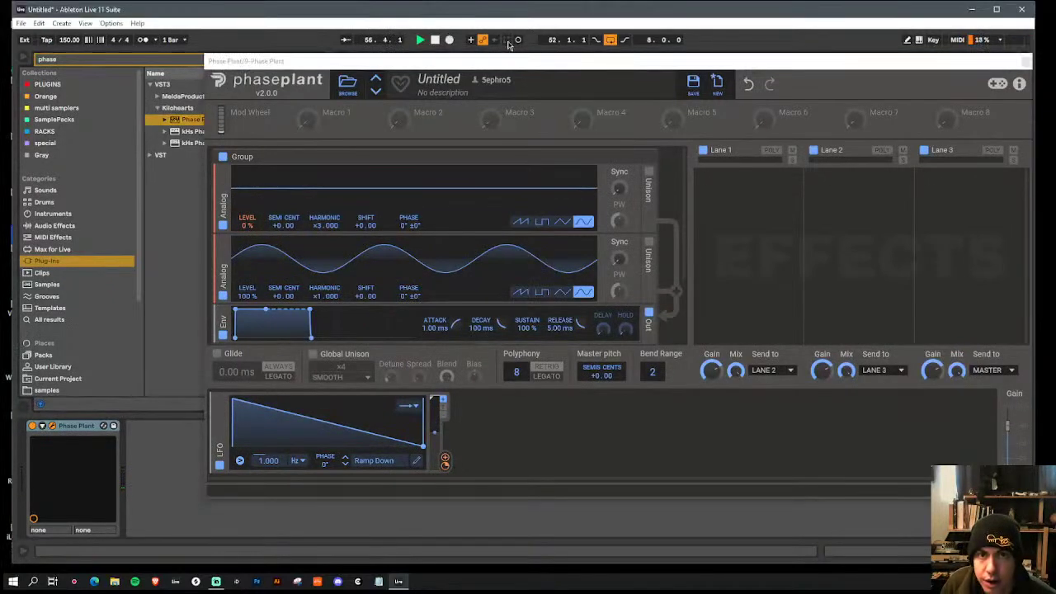
{"action": "left_click", "coordinate": [1026, 63]}
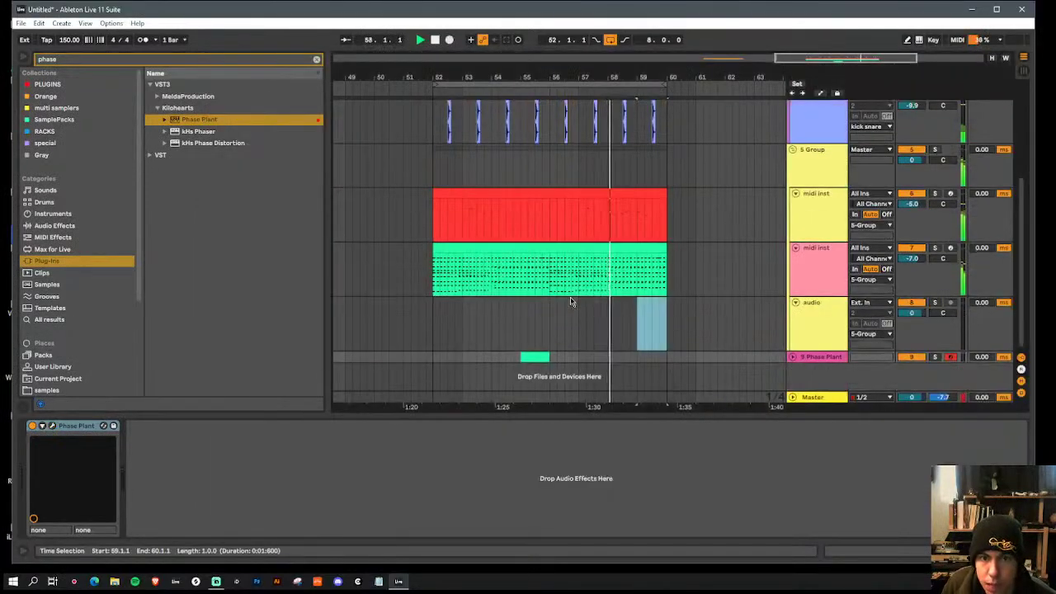
{"action": "left_click", "coordinate": [793, 356]}
{"action": "scroll", "coordinate": [801, 349], "scroll_direction": "down", "scroll_amount": 2}
{"action": "left_click_drag", "start_coordinate": [826, 343], "coordinate": [841, 140]}
{"action": "left_click_drag", "start_coordinate": [521, 152], "coordinate": [433, 152]}
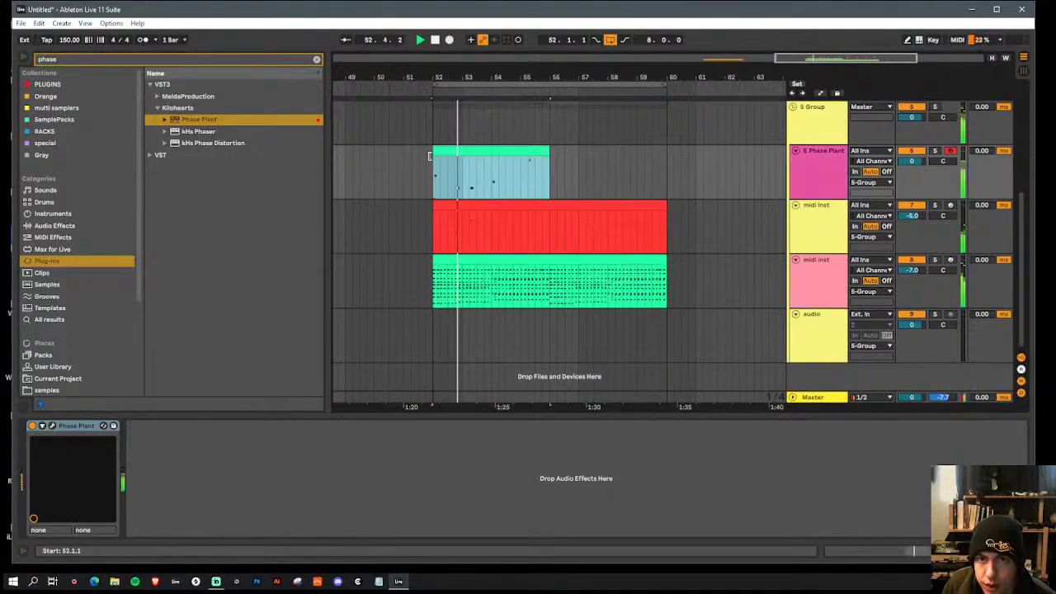
Step: Shift all notes in the Phase Plant clip slightly earlier so the first one starts at the clip's beginning
{"action": "double_click", "coordinate": [511, 152]}
{"action": "key", "text": "ctrl+a"}
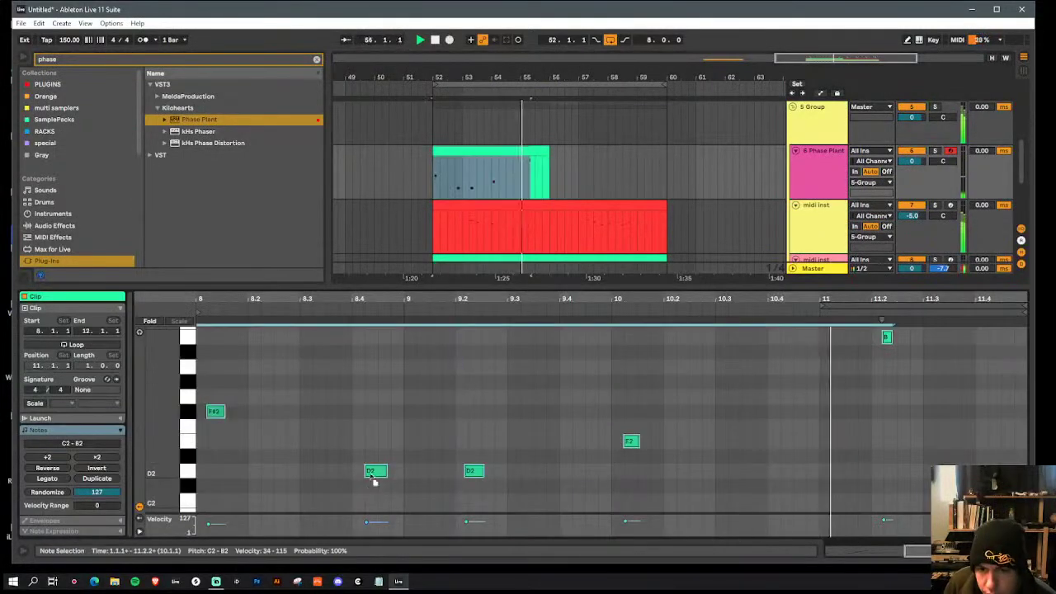
{"action": "left_click_drag", "start_coordinate": [373, 476], "coordinate": [366, 477]}
{"action": "left_click", "coordinate": [528, 434]}
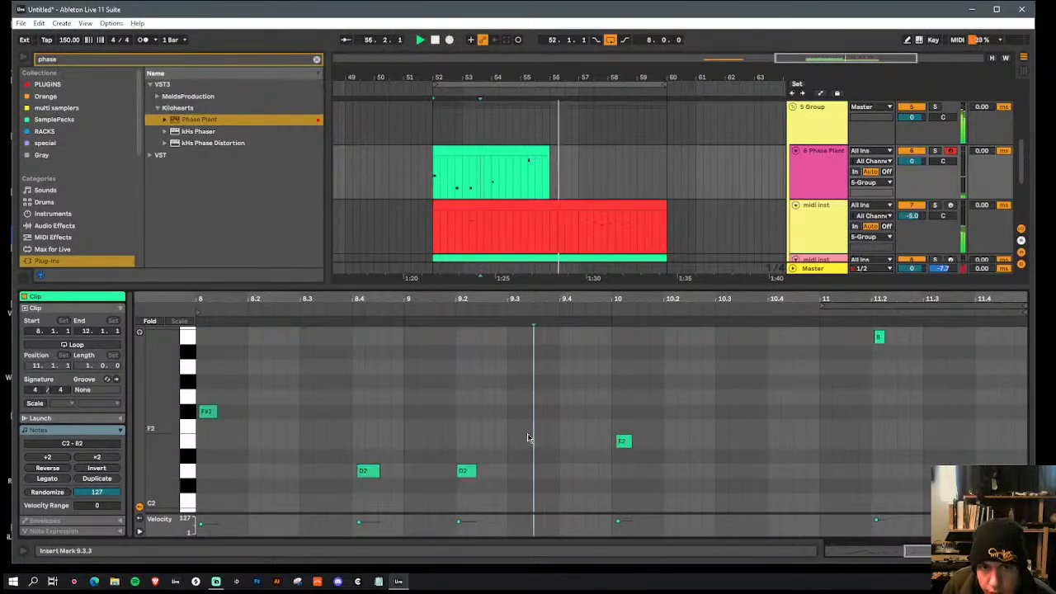
Step: Duplicate the four-bar Phase Plant clip up to bar 60 and consolidate both halves into one eight-bar clip
{"action": "key", "text": "ctrl+d"}
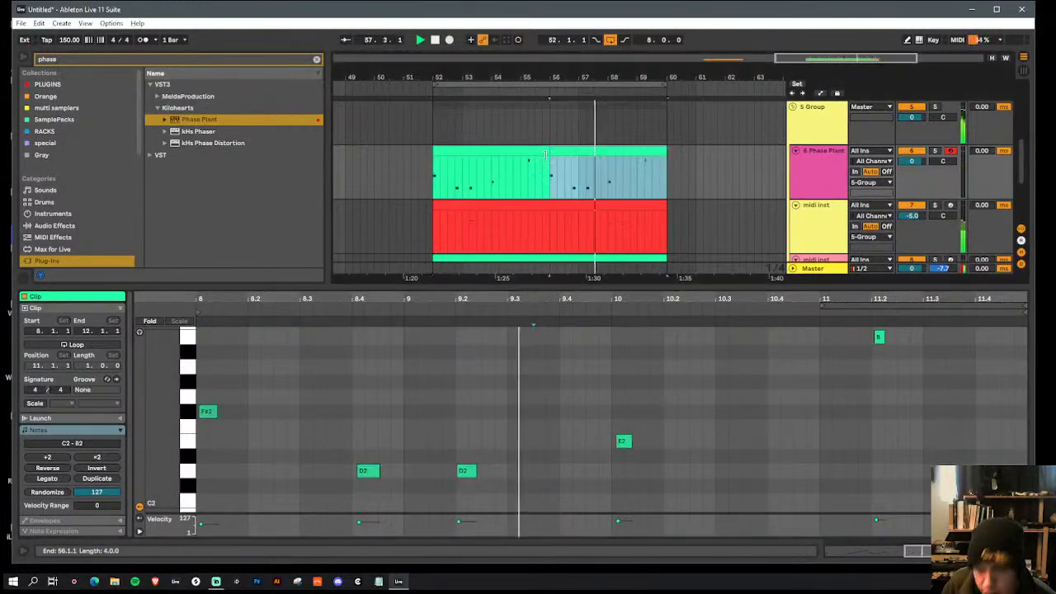
{"action": "left_click", "coordinate": [534, 154], "text": "shift"}
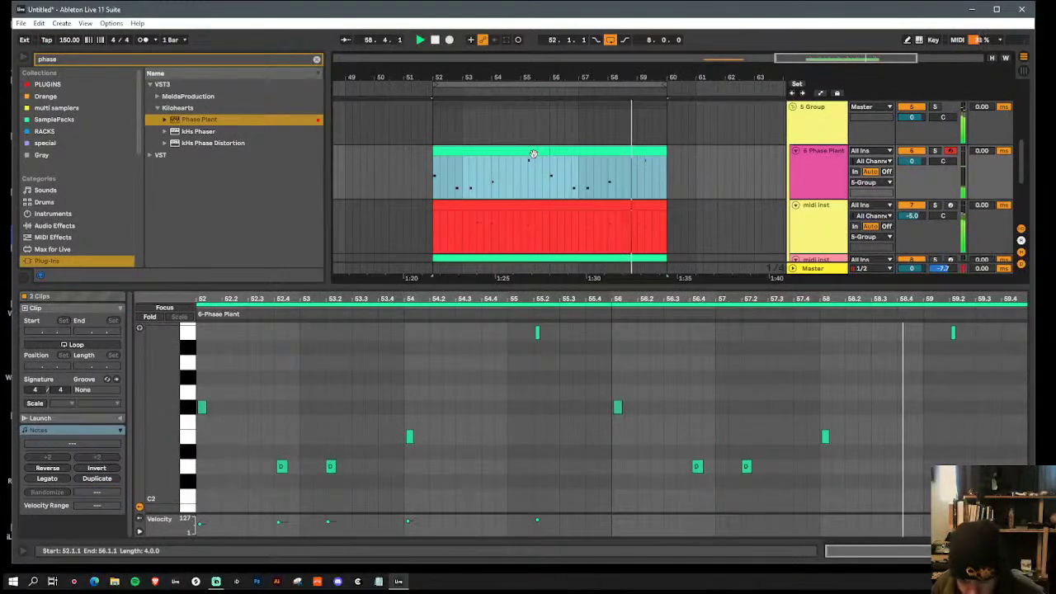
{"action": "key", "text": "ctrl+j"}
Step: Transpose all notes of the Phase Plant clip down two octaves
{"action": "left_click", "coordinate": [517, 347]}
{"action": "key", "text": "ctrl+a"}
{"action": "key", "text": "shift+Down"}
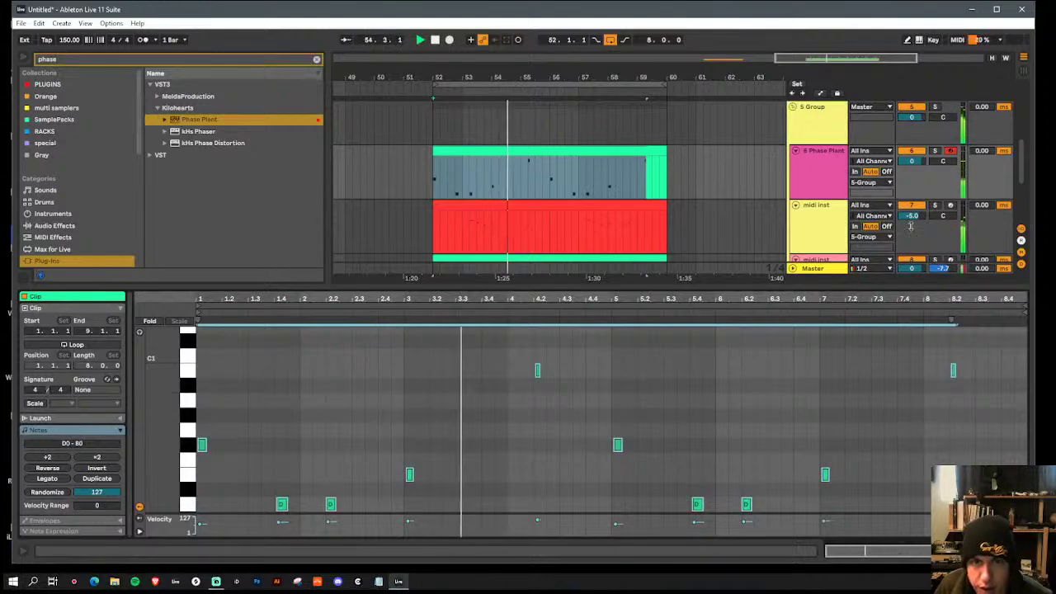
Step: Make Phase Plant monophonic with legato and set its envelope to 74.6 ms attack and 342 ms release
{"action": "left_click", "coordinate": [800, 182]}
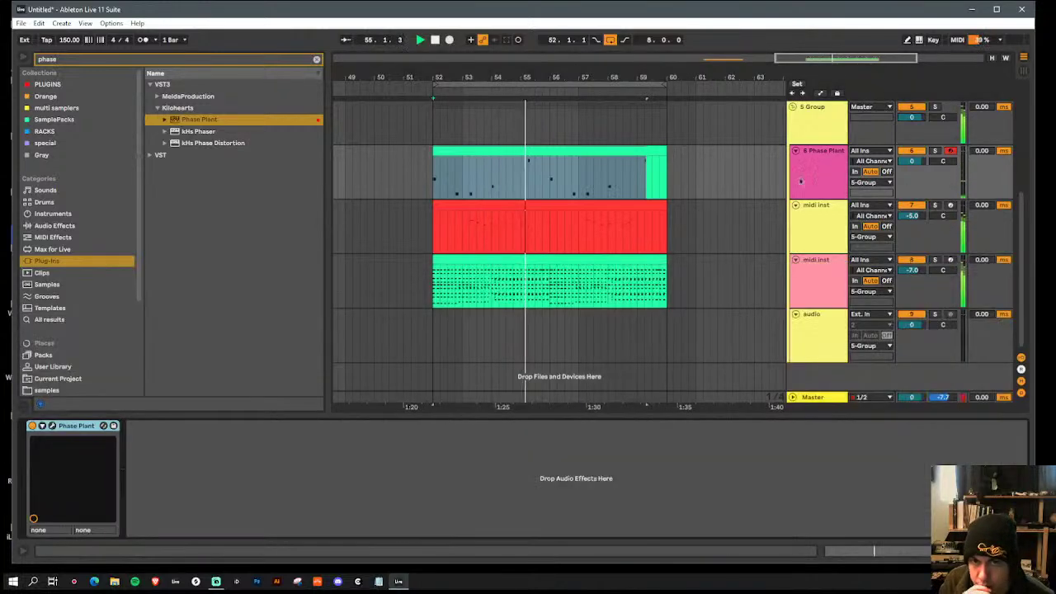
{"action": "left_click", "coordinate": [52, 428]}
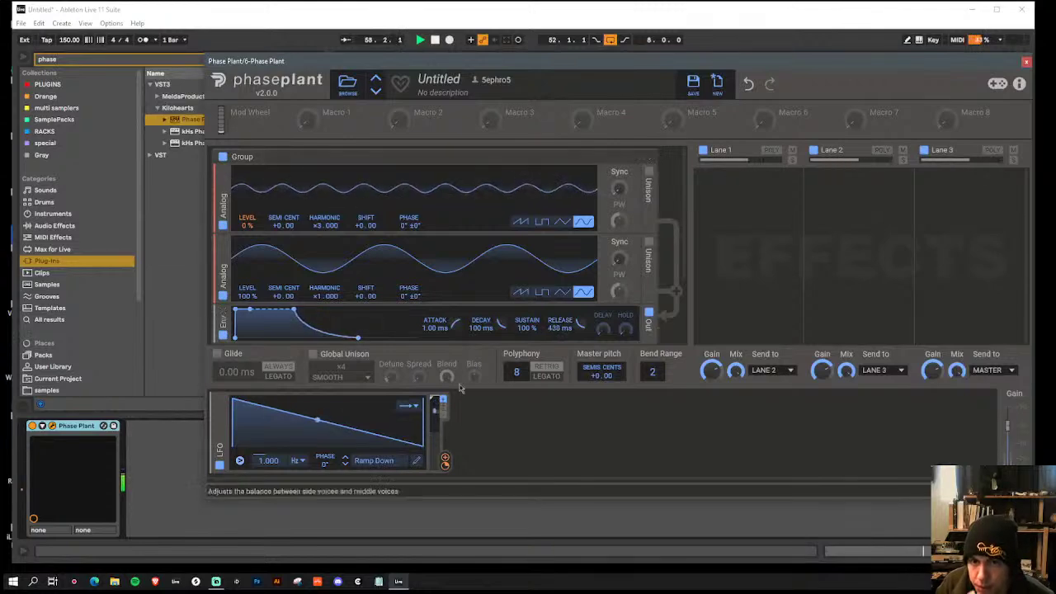
{"action": "left_click", "coordinate": [533, 376]}
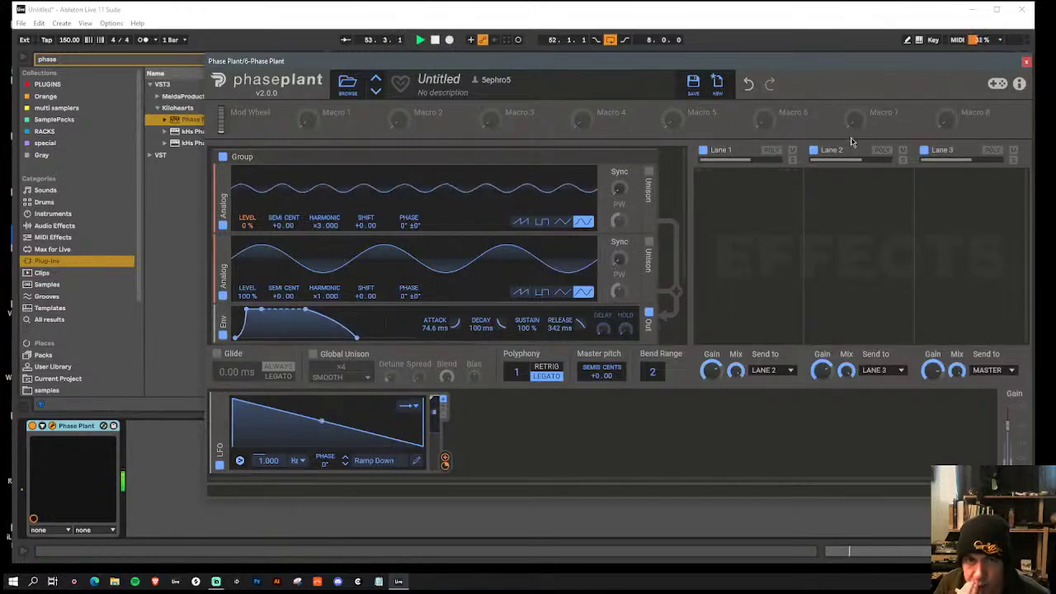
{"action": "left_click", "coordinate": [1025, 62]}
Step: Add an E0 note at 7.4 in the Phase Plant clip and copy the bar 8 B0 note to 8.3.3 and 8.4
{"action": "double_click", "coordinate": [535, 147]}
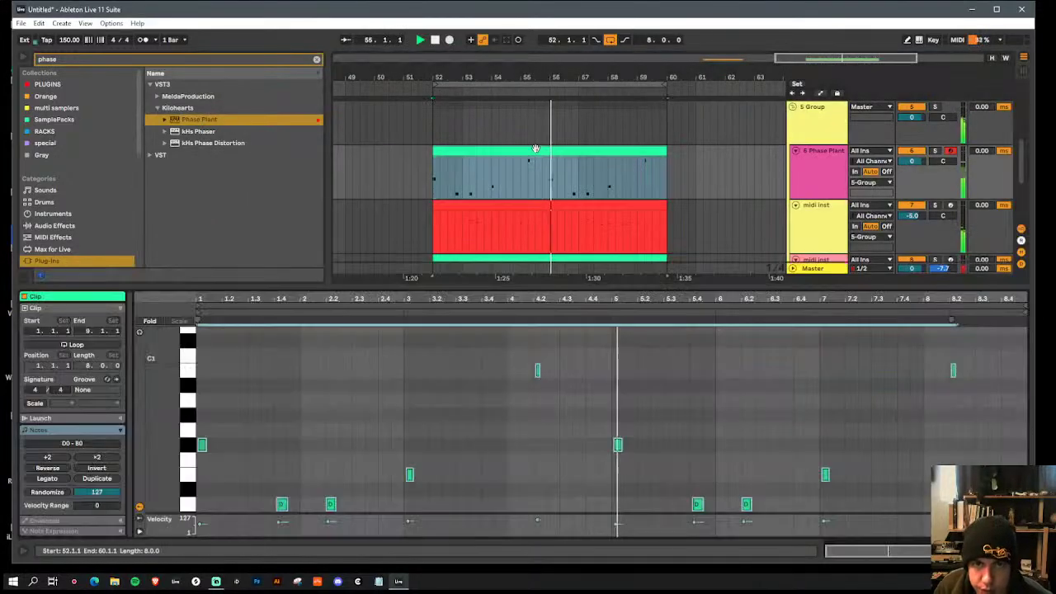
{"action": "left_click", "coordinate": [470, 486]}
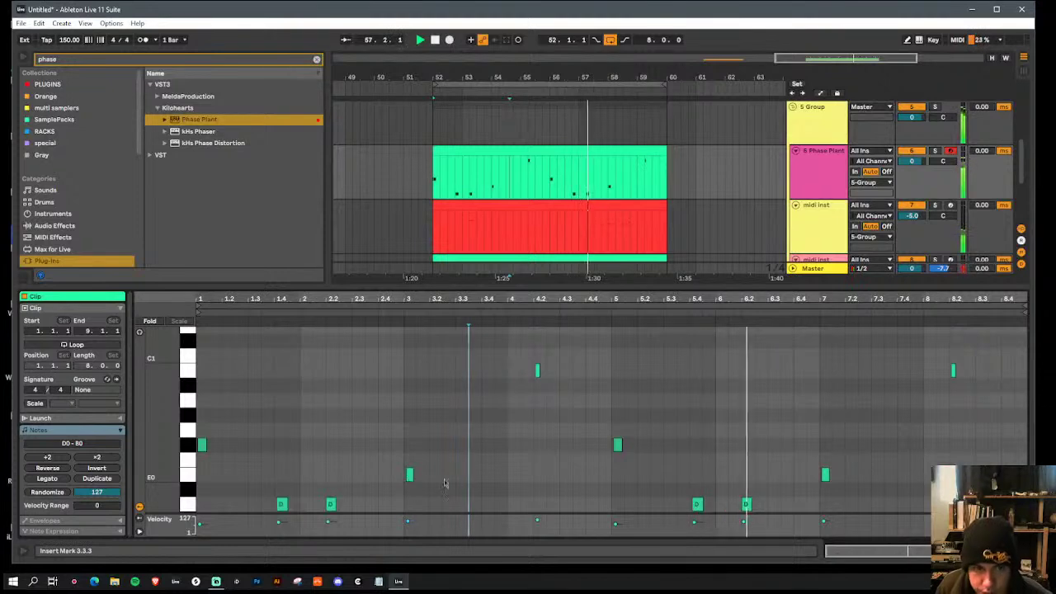
{"action": "double_click", "coordinate": [877, 475]}
{"action": "left_click_drag", "start_coordinate": [879, 481], "coordinate": [901, 479]}
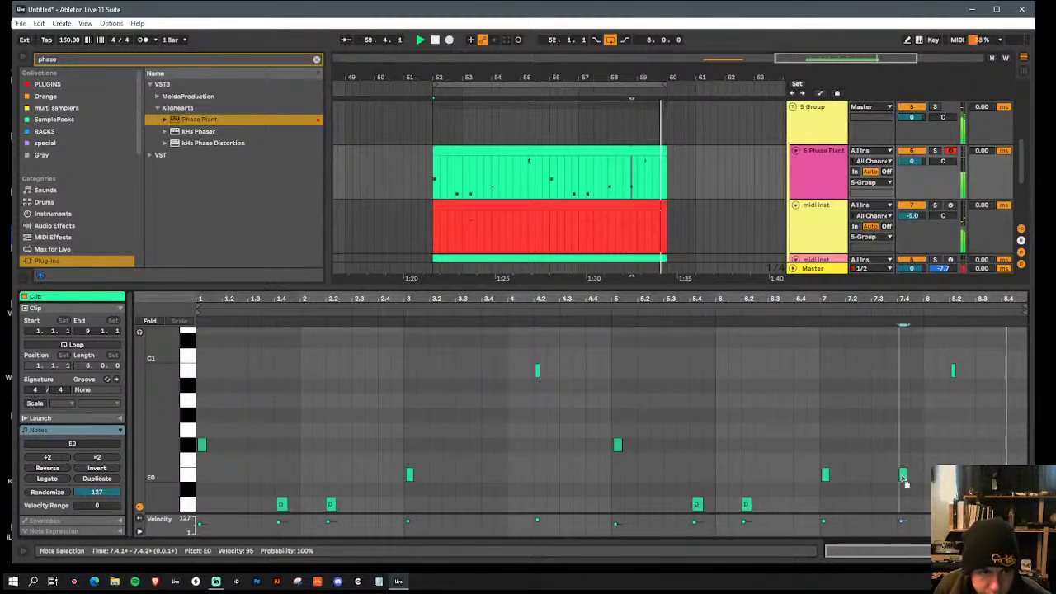
{"action": "left_click", "coordinate": [954, 373]}
{"action": "left_click_drag", "start_coordinate": [955, 377], "coordinate": [1010, 380]}
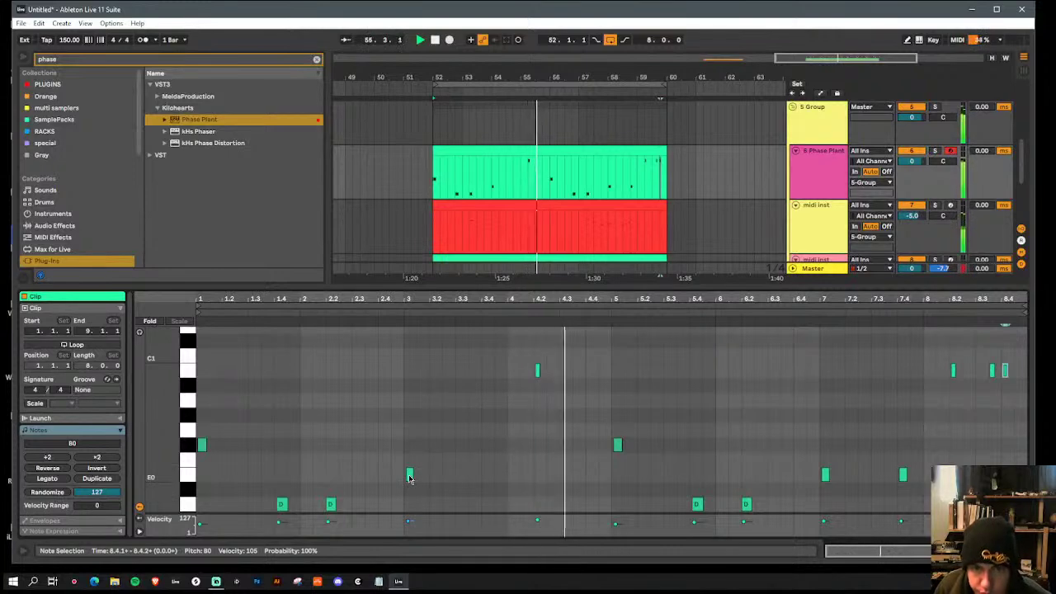
Step: Rework bar 4 to E0 at 4.2 followed by B0 after 4.3, lower the 8.3.3 note to A0 and delete the 8.4 note
{"action": "left_click_drag", "start_coordinate": [537, 373], "coordinate": [539, 478]}
{"action": "left_click_drag", "start_coordinate": [992, 371], "coordinate": [992, 400]}
{"action": "double_click", "coordinate": [1005, 375]}
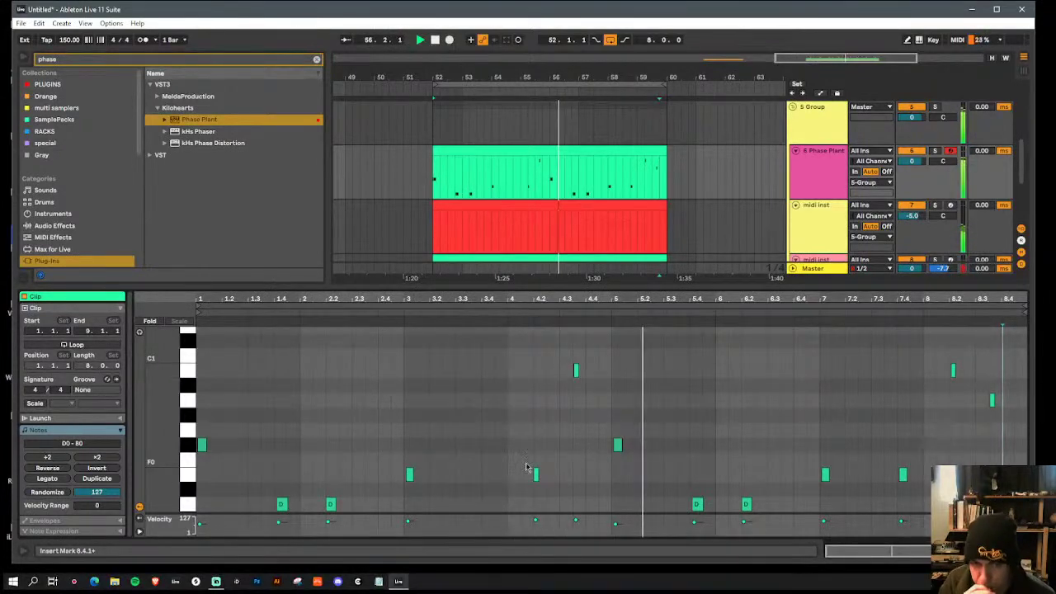
Step: Add F#0 at 5.2.3, D0 at 6.3.3 and E0 at 3.4.1, and move the second D0 of bar 2 to 2.3.3
{"action": "left_click", "coordinate": [659, 448]}
{"action": "double_click", "coordinate": [658, 446]}
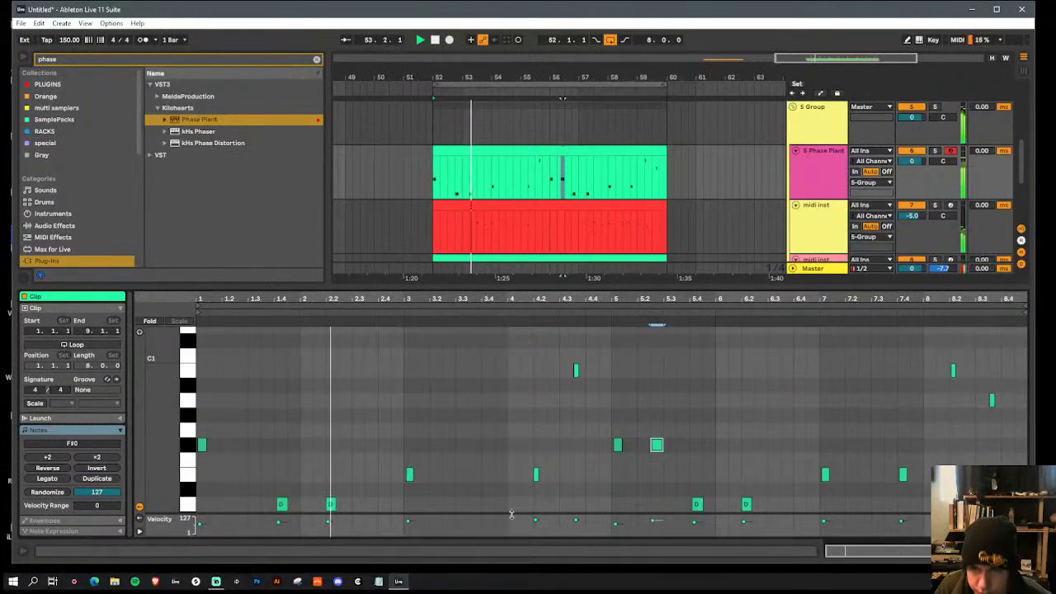
{"action": "left_click_drag", "start_coordinate": [337, 505], "coordinate": [378, 506]}
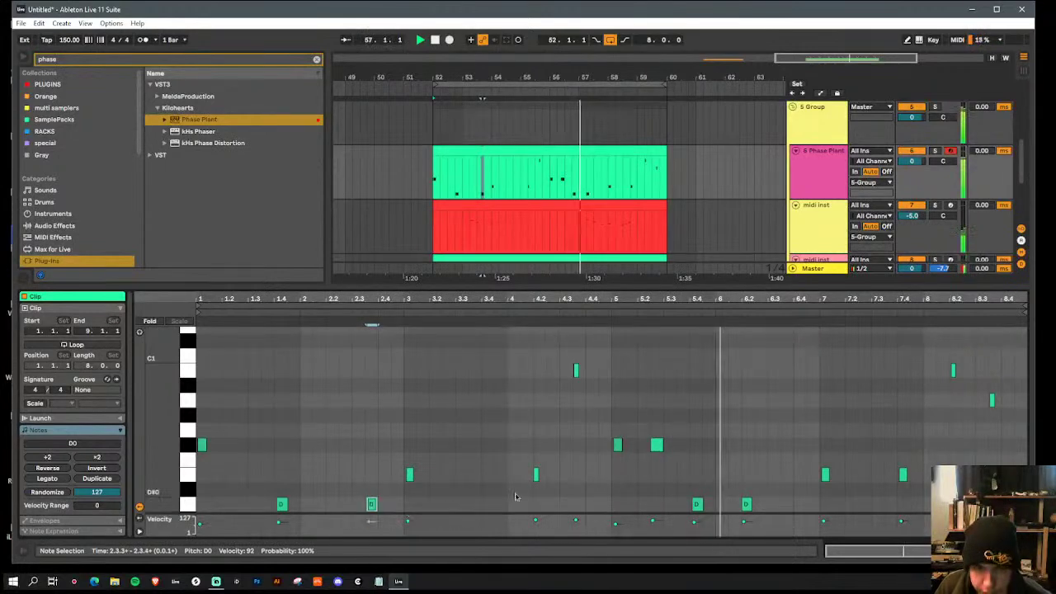
{"action": "double_click", "coordinate": [786, 505]}
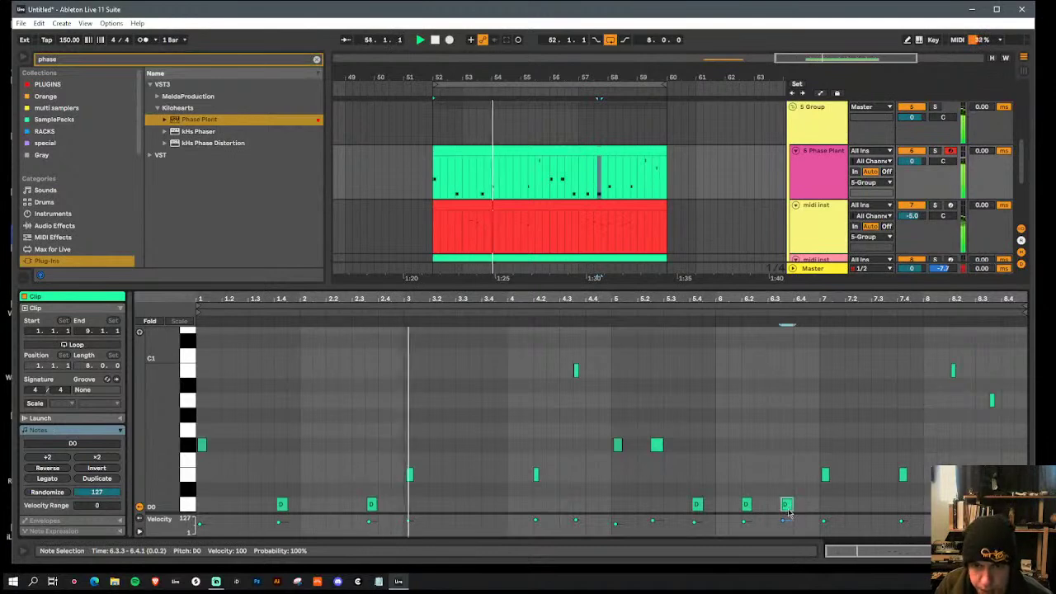
{"action": "double_click", "coordinate": [488, 475]}
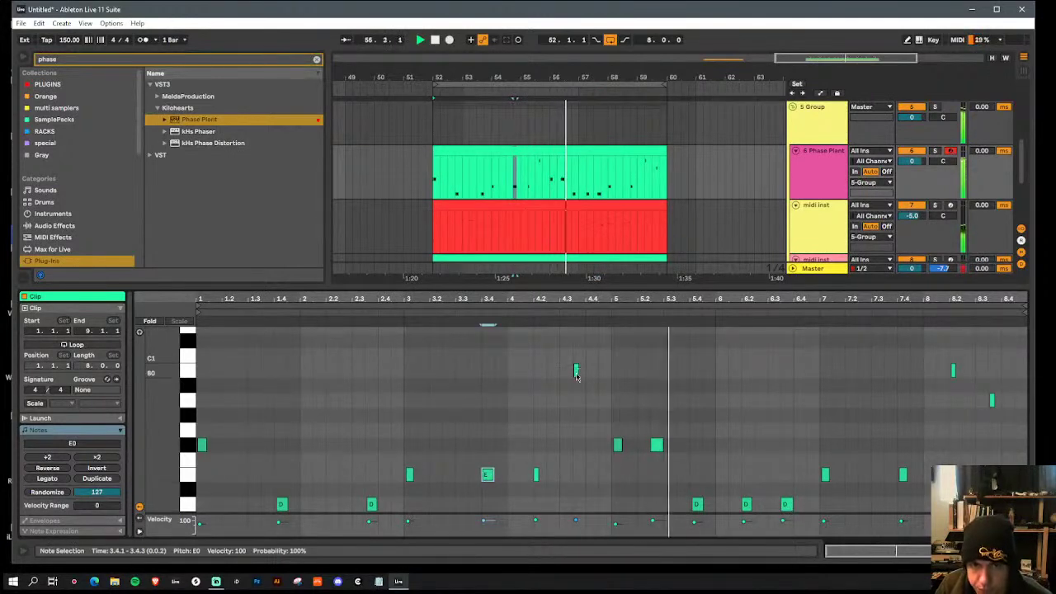
Step: Lower the bar 4 B0 note after 4.3.3 in the Phase Plant clip to A0
{"action": "left_click_drag", "start_coordinate": [576, 370], "coordinate": [576, 400]}
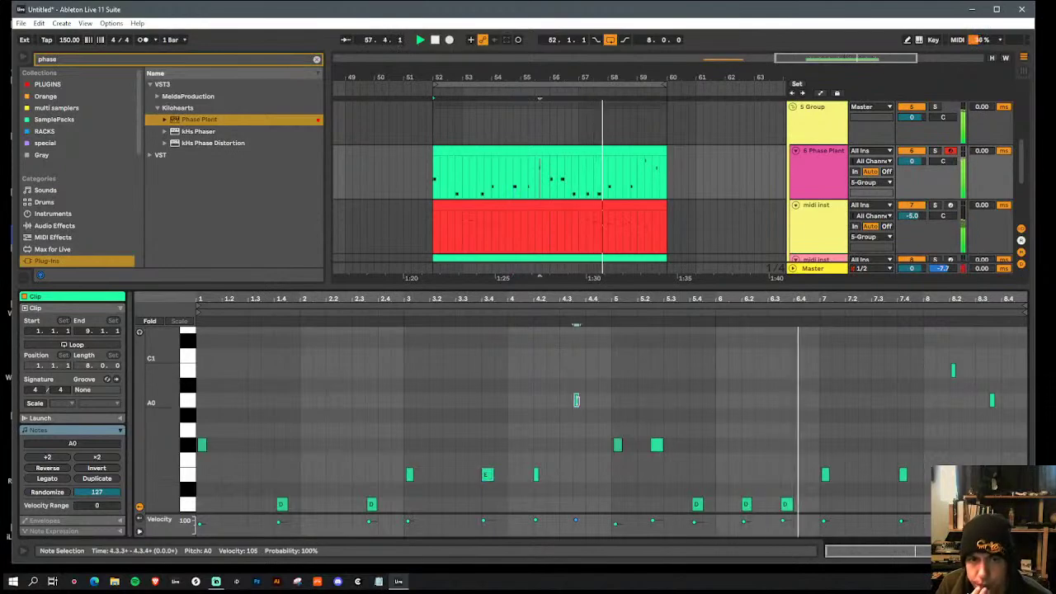
{"action": "key", "text": "shift+Tab"}
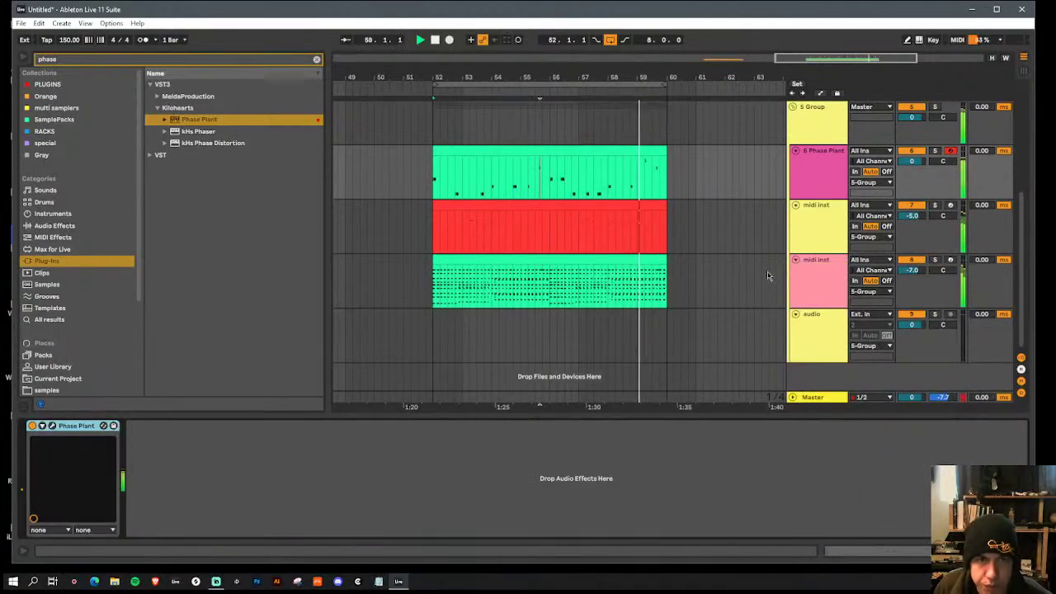
Step: Insert a new audio track below the clap track and search all browser content for "808 hat"
{"action": "scroll", "coordinate": [802, 280], "scroll_direction": "up", "scroll_amount": 3}
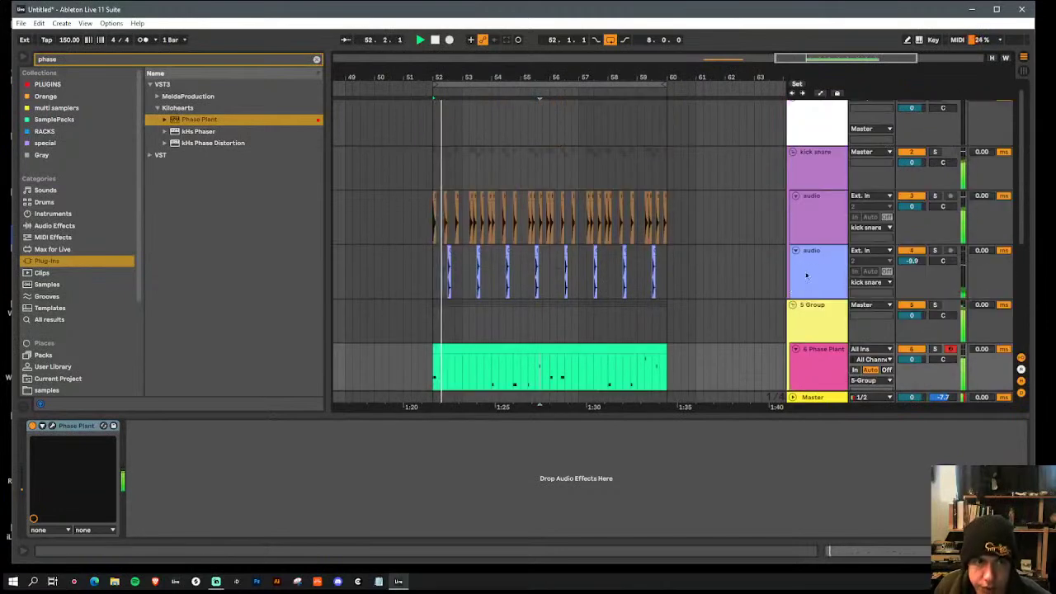
{"action": "left_click", "coordinate": [800, 285]}
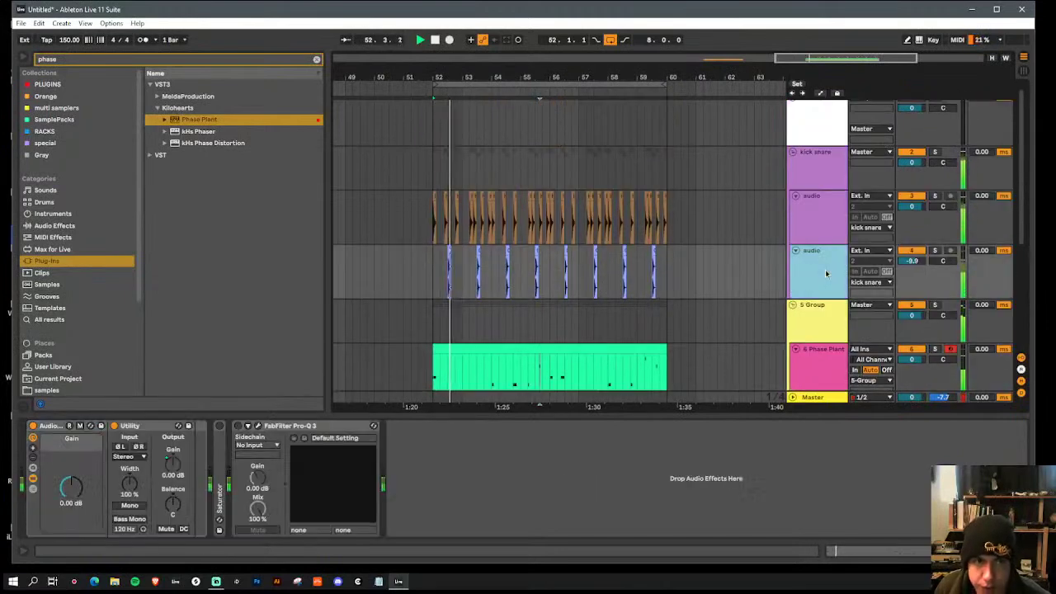
{"action": "left_click", "coordinate": [827, 167]}
{"action": "key", "text": "ctrl+t"}
{"action": "left_click", "coordinate": [163, 62]}
{"action": "key", "text": "ctrl+a"}
{"action": "type", "text": "808 ha"}
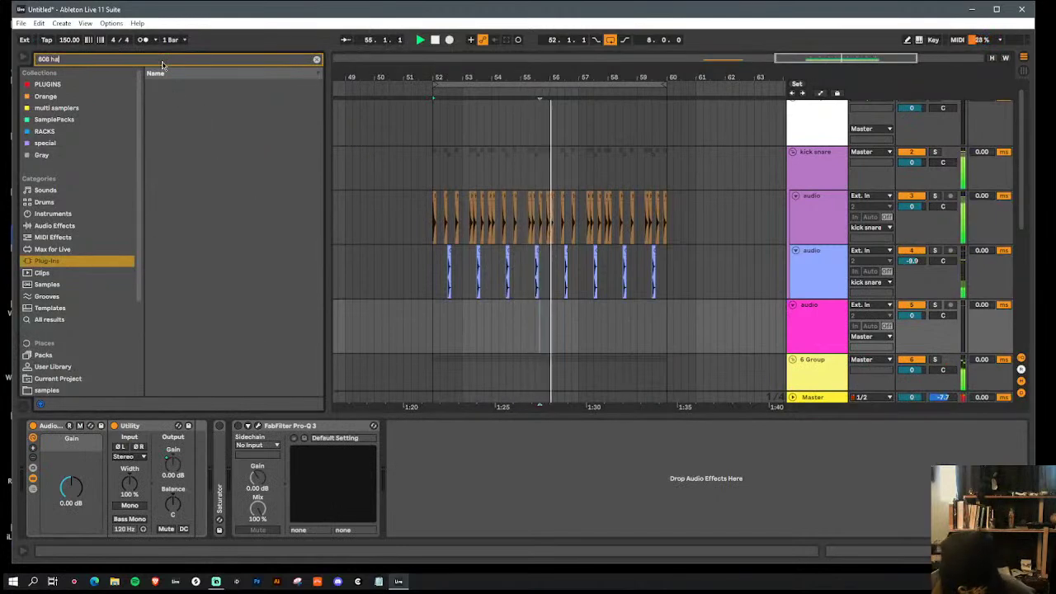
{"action": "type", "text": "t"}
{"action": "left_click", "coordinate": [49, 319]}
Step: Audition the hat samples, place VDM_808_hi_hat_30_TL.wav at bar 52 on the new track and set the track volume to -12.9 dB
{"action": "left_click", "coordinate": [198, 284]}
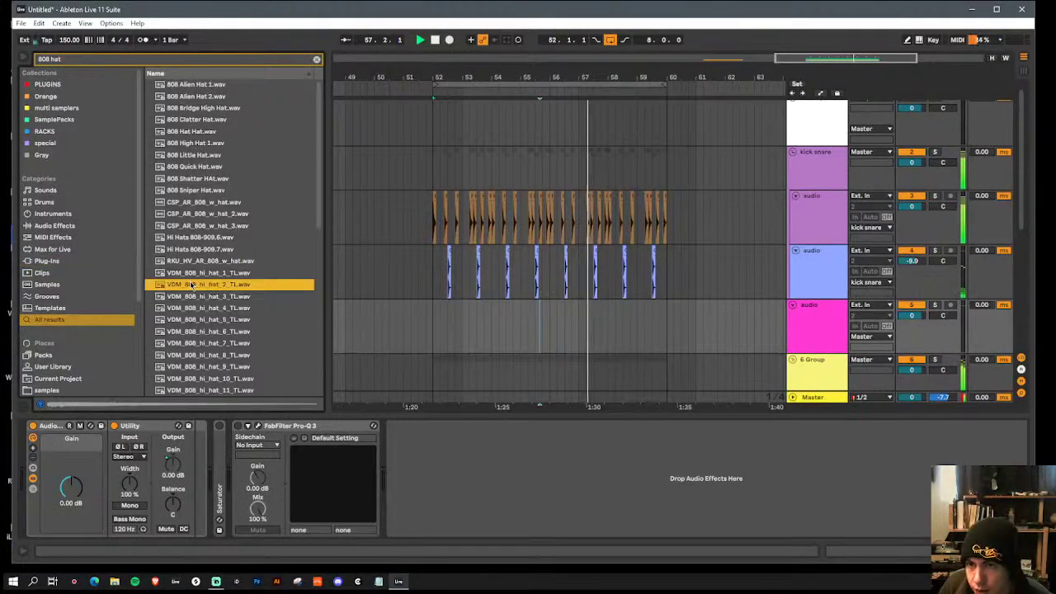
{"action": "scroll", "coordinate": [206, 331], "scroll_direction": "down", "scroll_amount": 4}
{"action": "left_click", "coordinate": [206, 328]}
{"action": "scroll", "coordinate": [207, 330], "scroll_direction": "down", "scroll_amount": 2}
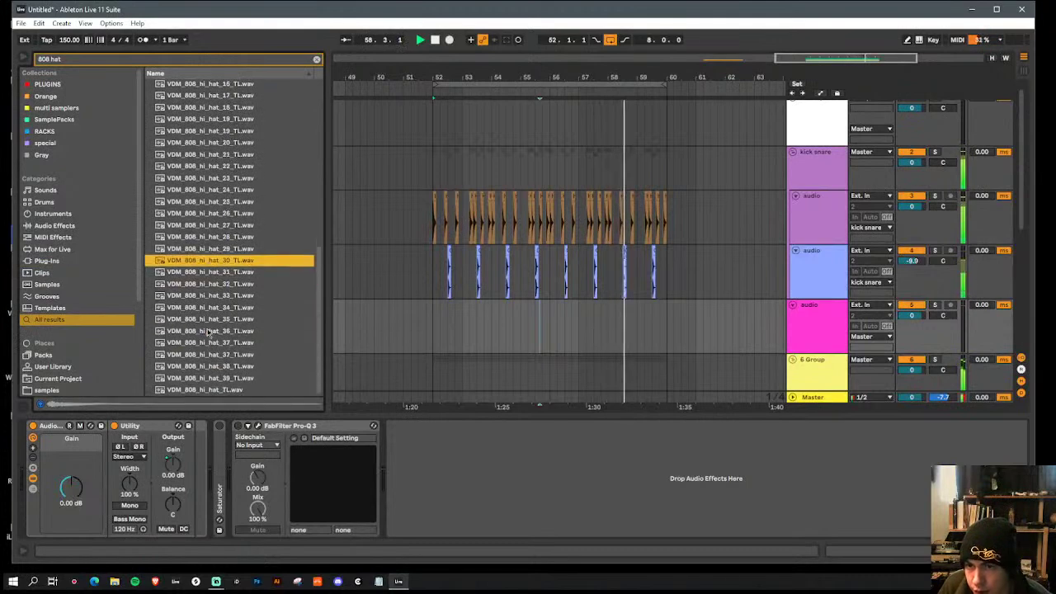
{"action": "left_click_drag", "start_coordinate": [194, 261], "coordinate": [433, 318]}
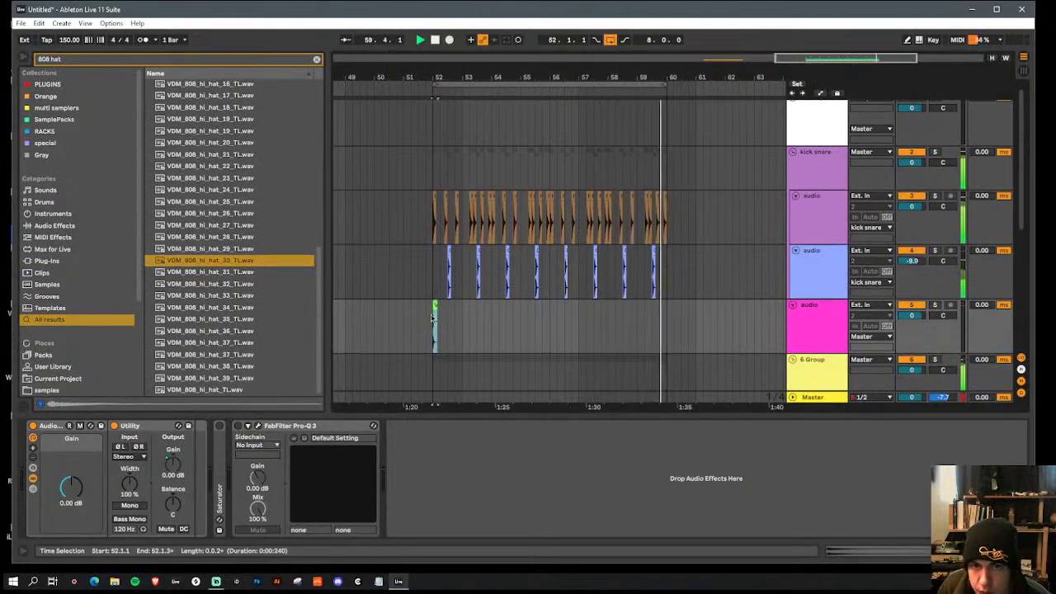
{"action": "left_click_drag", "start_coordinate": [436, 80], "coordinate": [439, 141]}
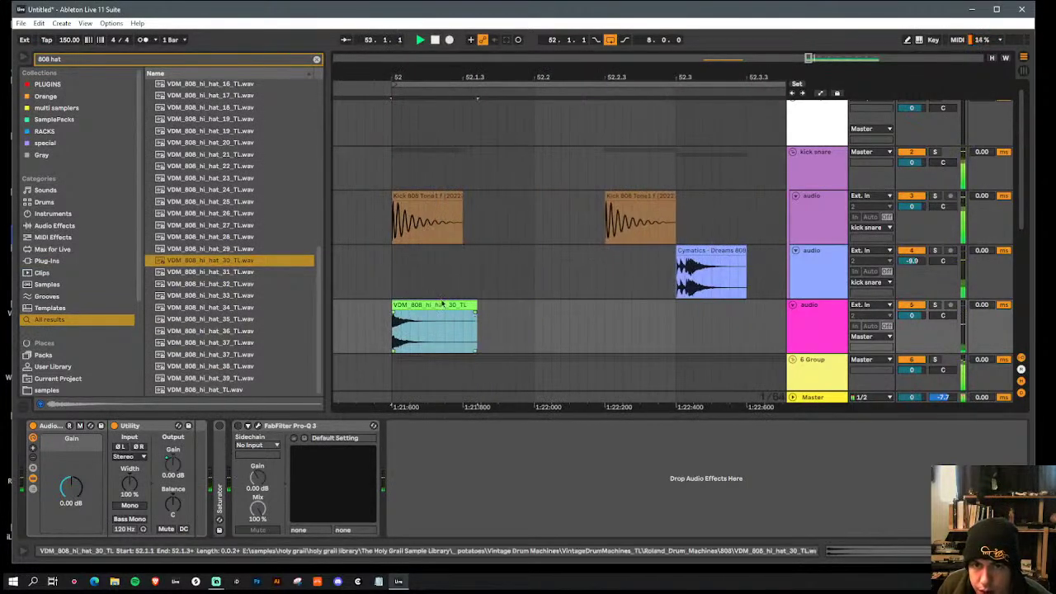
{"action": "left_click_drag", "start_coordinate": [911, 316], "coordinate": [911, 343]}
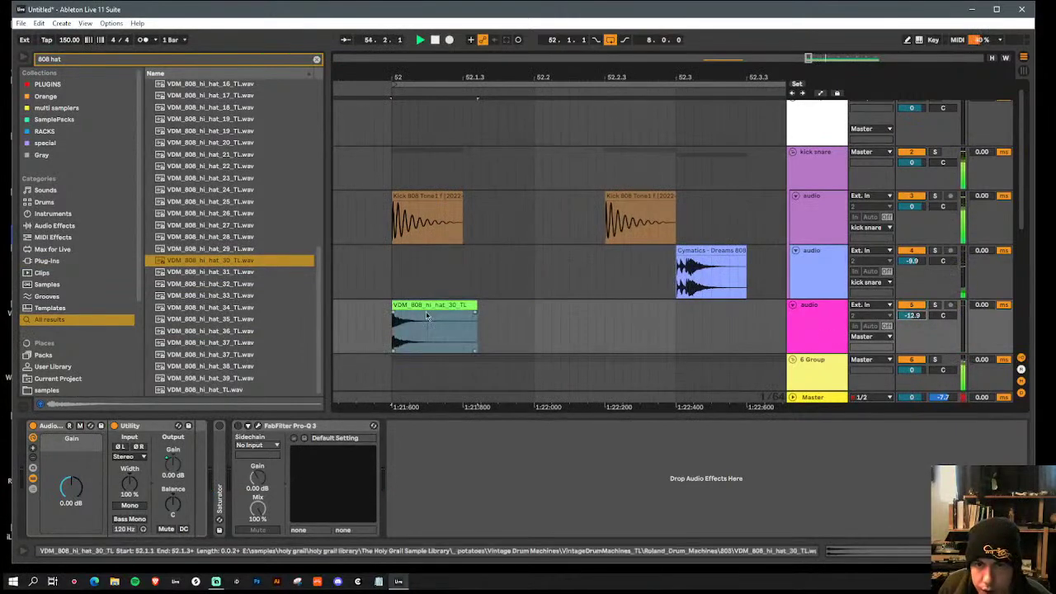
Step: Copy the hat to about 52.2, 52.2.3 and 52.3 in bar 52, and place three closely spaced hats just after 53.2
{"action": "left_click_drag", "start_coordinate": [412, 306], "coordinate": [711, 318]}
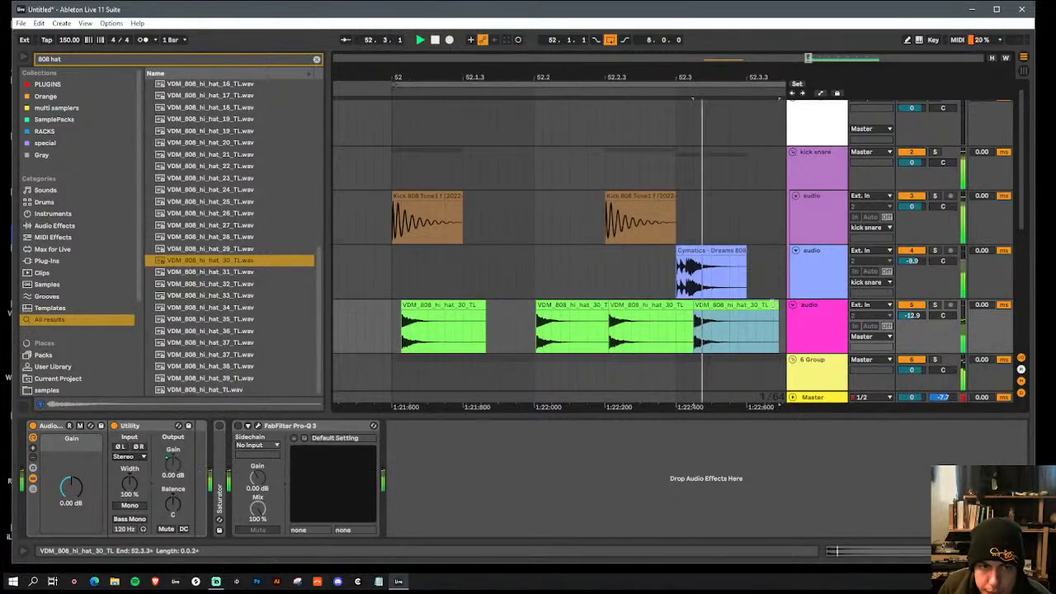
{"action": "left_click_drag", "start_coordinate": [712, 77], "coordinate": [564, 48]}
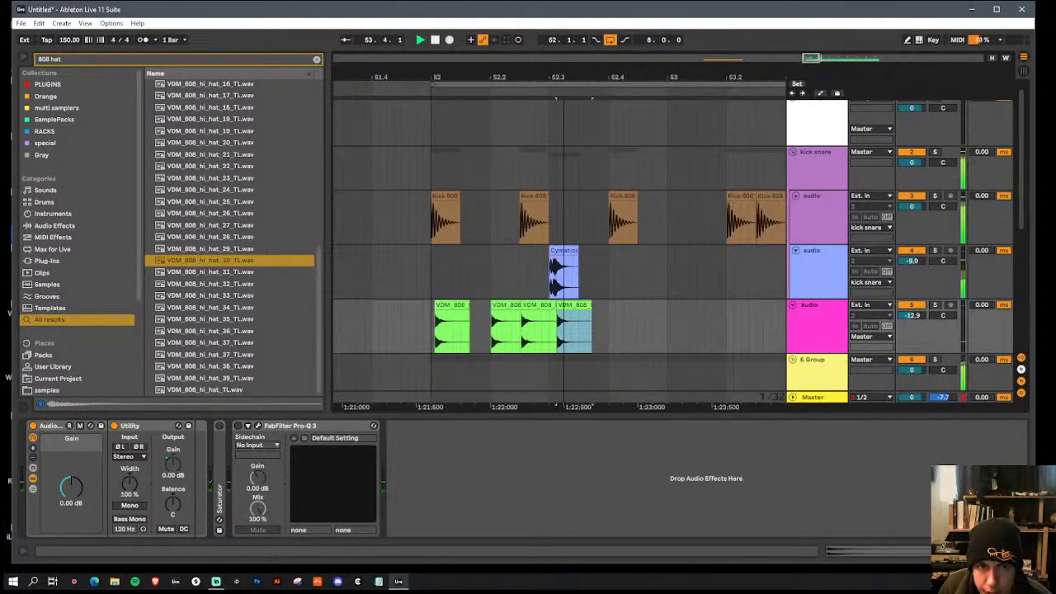
{"action": "left_click", "coordinate": [559, 312]}
{"action": "left_click_drag", "start_coordinate": [565, 306], "coordinate": [692, 325]}
{"action": "left_click_drag", "start_coordinate": [673, 79], "coordinate": [609, 78]}
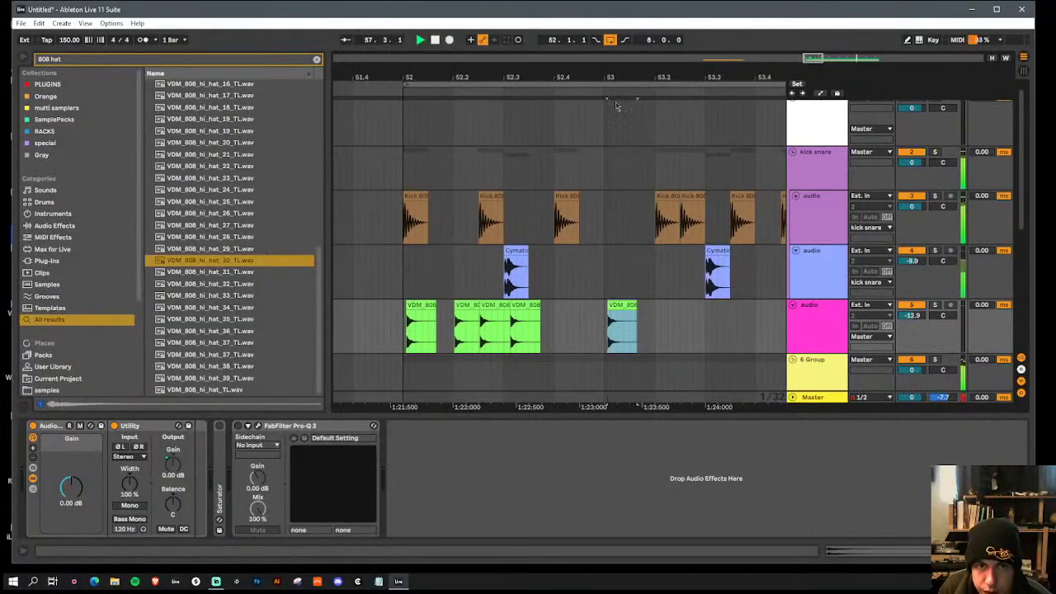
{"action": "left_click_drag", "start_coordinate": [621, 304], "coordinate": [709, 317]}
Step: Set the gain of the last hat before 53.3 to -6.72 dB, shorten it to end at 53.3.1 and reverse it
{"action": "double_click", "coordinate": [704, 304]}
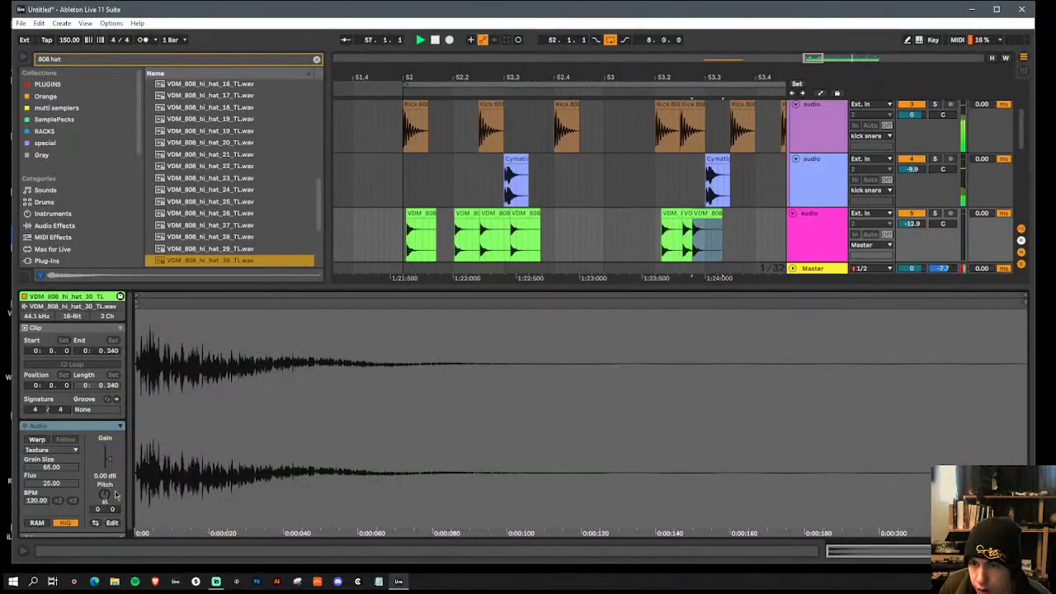
{"action": "left_click_drag", "start_coordinate": [110, 465], "coordinate": [111, 483]}
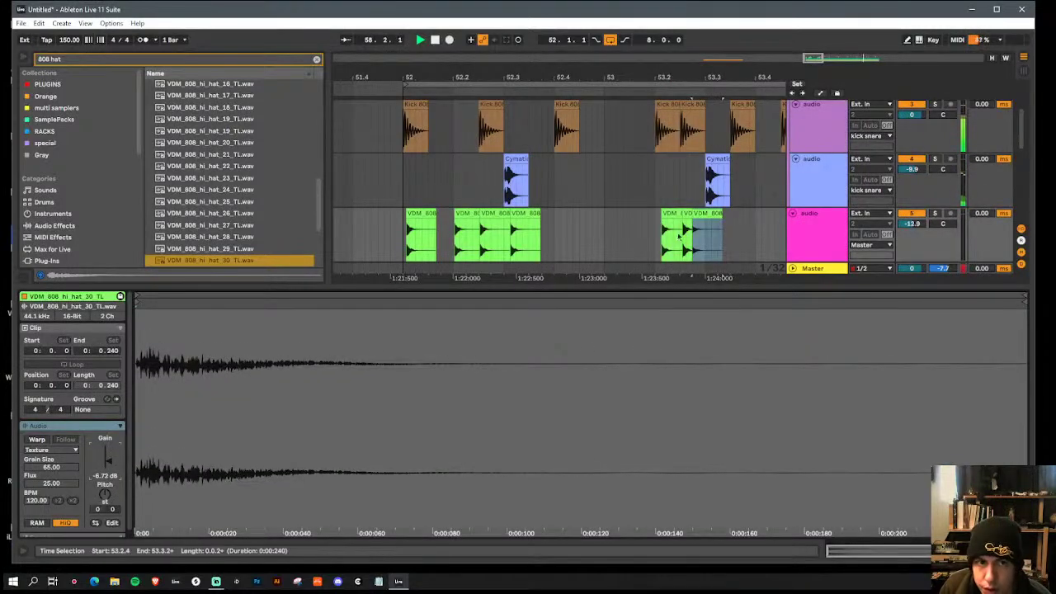
{"action": "left_click_drag", "start_coordinate": [723, 223], "coordinate": [706, 225]}
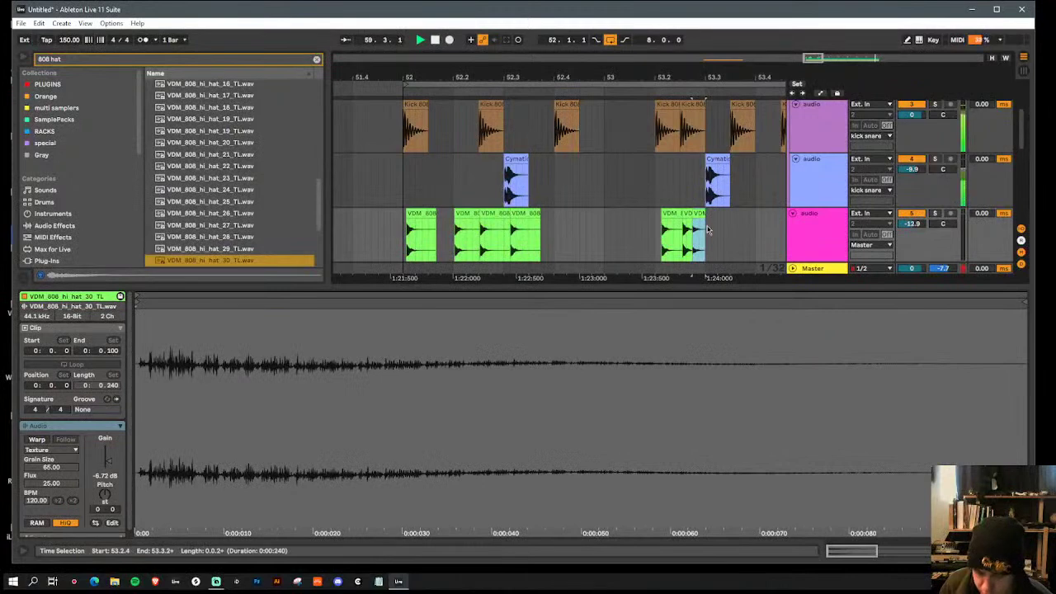
{"action": "key", "text": "r"}
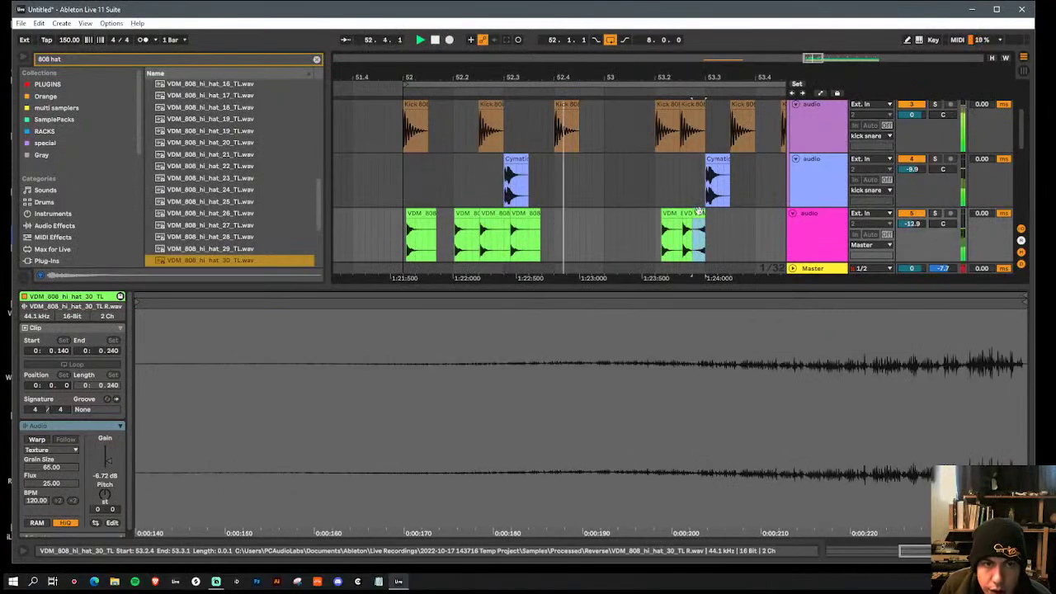
Step: Trim the reversed hat's start, move it to just after 53.2.2 and delete the leftover hat fragment behind it
{"action": "scroll", "coordinate": [700, 213], "scroll_direction": "up", "scroll_amount": 3}
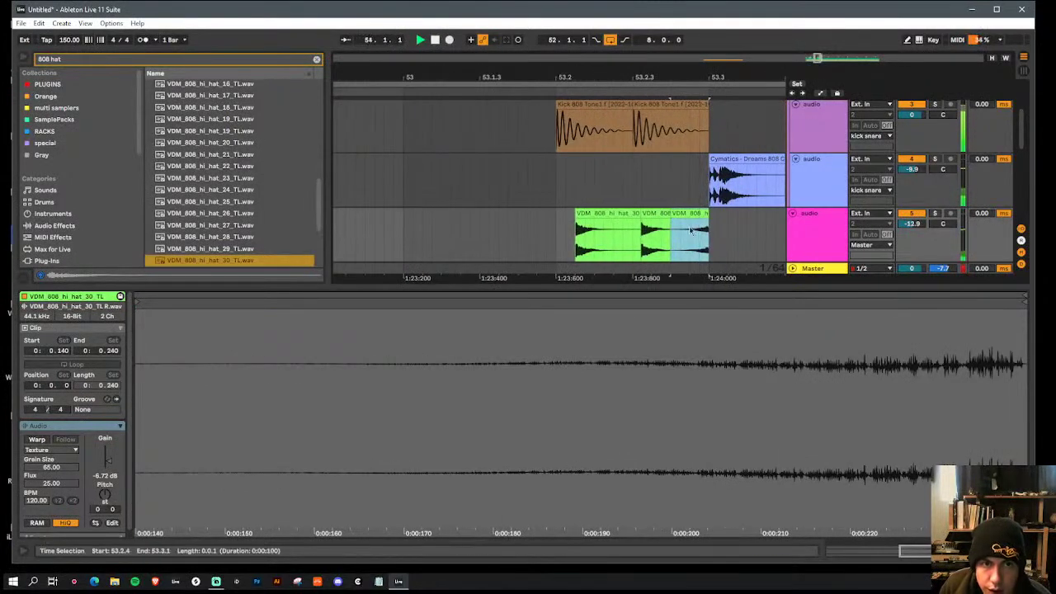
{"action": "left_click_drag", "start_coordinate": [671, 236], "coordinate": [690, 235]}
{"action": "left_click", "coordinate": [621, 233]}
{"action": "left_click_drag", "start_coordinate": [621, 234], "coordinate": [612, 235]}
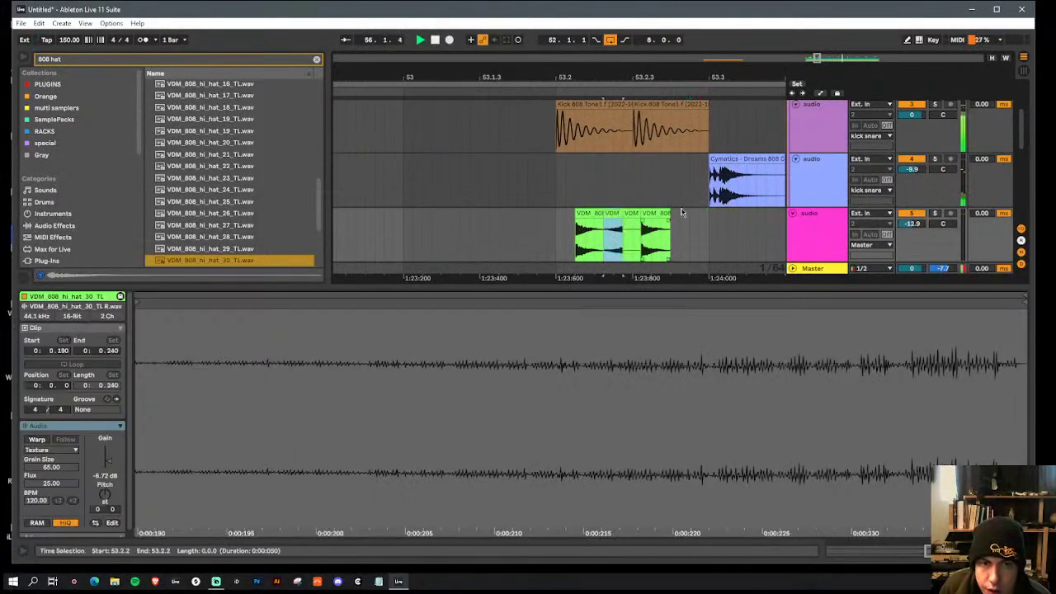
{"action": "left_click", "coordinate": [636, 212]}
{"action": "key", "text": "Delete"}
{"action": "left_click_drag", "start_coordinate": [657, 77], "coordinate": [642, 31]}
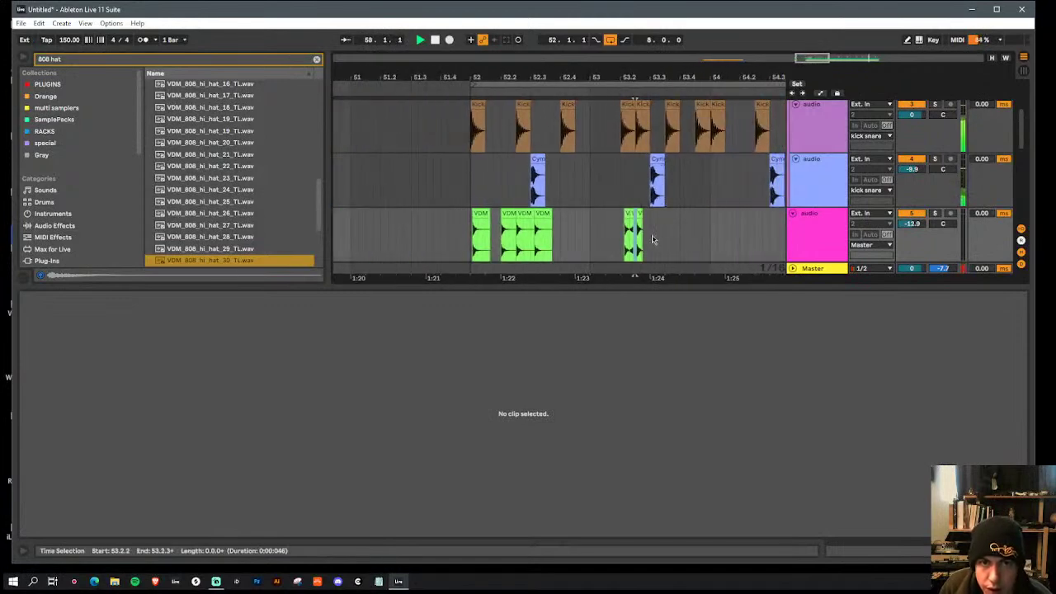
Step: Add full hats at about 53.3 and 53.4, and duplicate the two-bar hat pattern up to bar 60
{"action": "left_click_drag", "start_coordinate": [540, 235], "coordinate": [661, 234]}
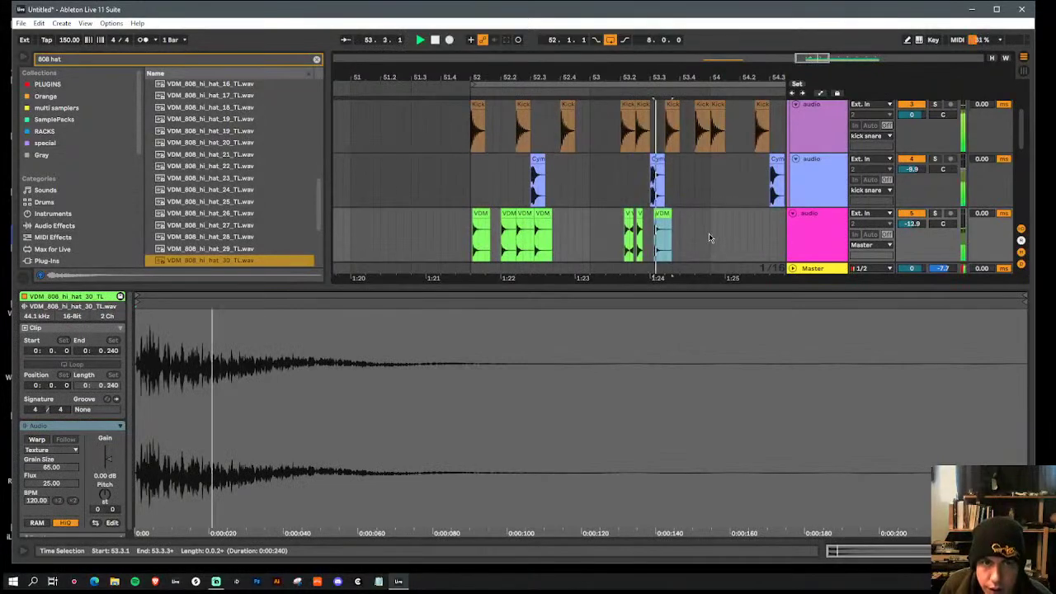
{"action": "left_click_drag", "start_coordinate": [683, 225], "coordinate": [483, 239]}
{"action": "key", "text": "ctrl+d"}
{"action": "key", "text": "ctrl+d"}
{"action": "key", "text": "ctrl+d"}
{"action": "key", "text": "ctrl+d"}
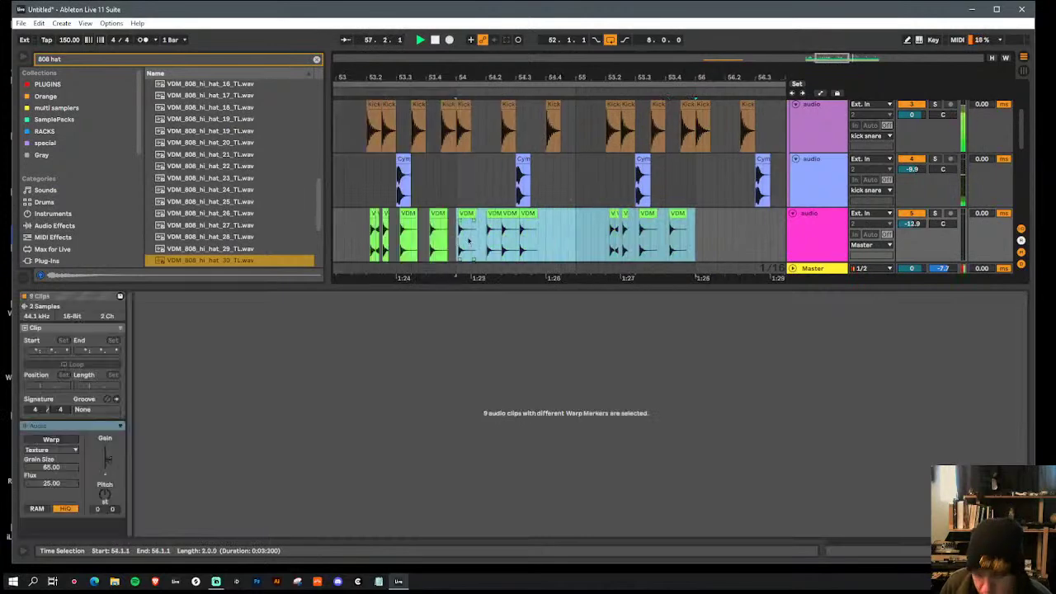
{"action": "key", "text": "ctrl+z"}
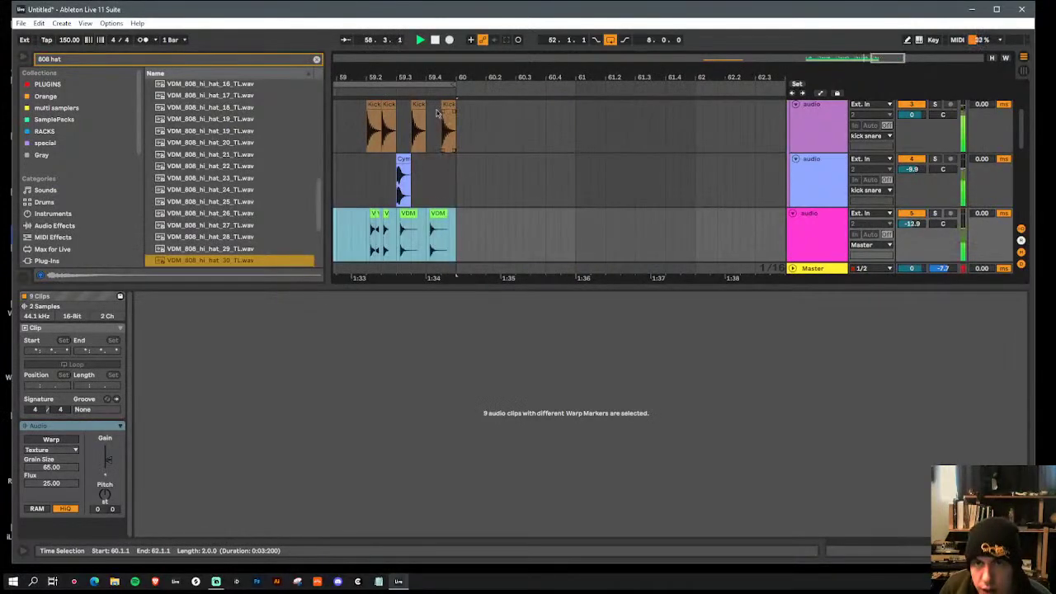
{"action": "left_click_drag", "start_coordinate": [425, 76], "coordinate": [653, 75]}
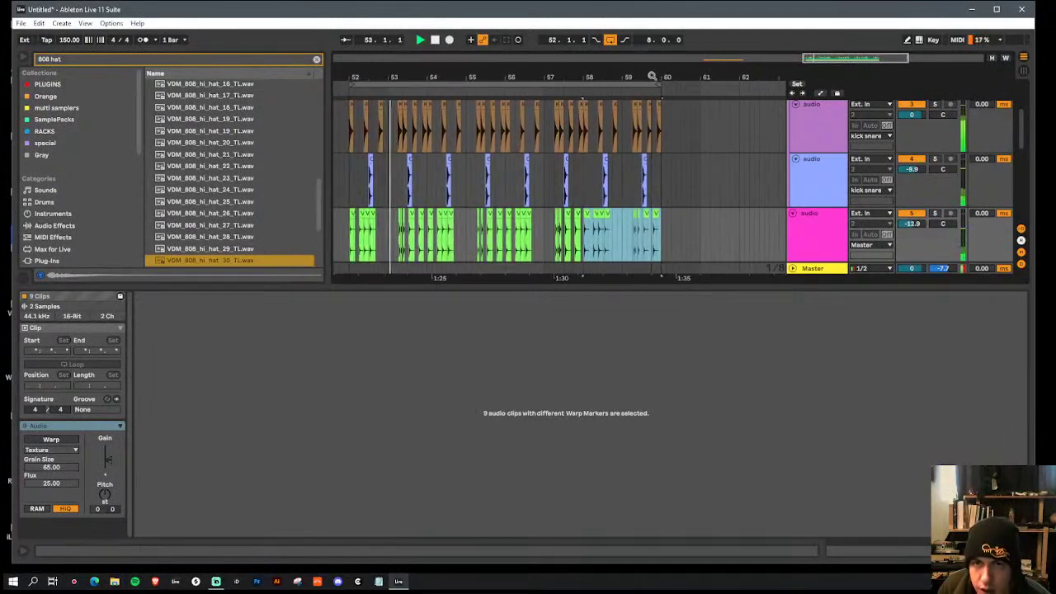
Step: Set the hat track's volume to -15.9 dB and insert another audio track below it
{"action": "key", "text": "ctrl+g"}
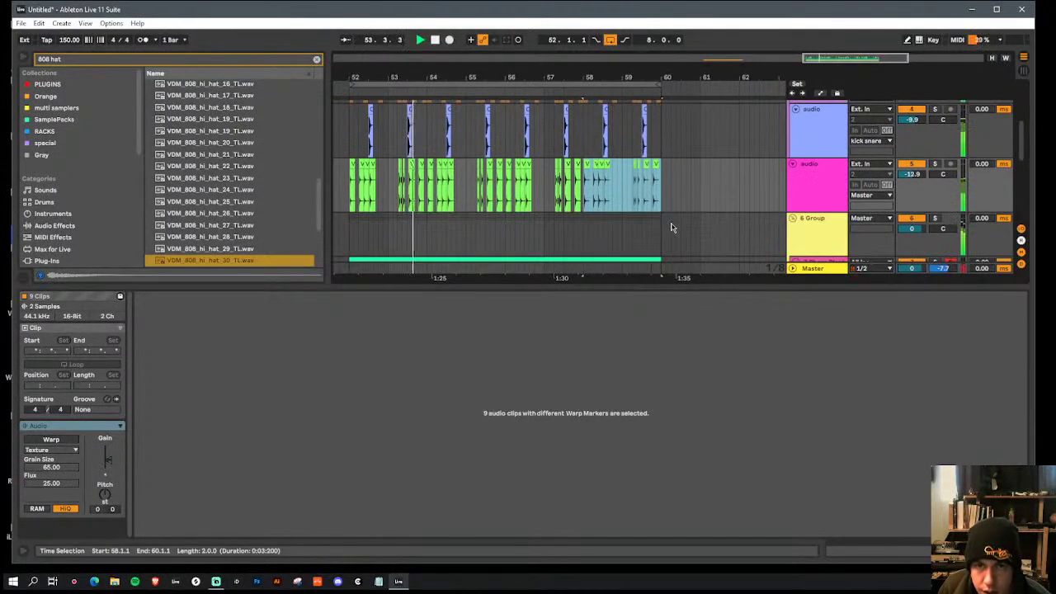
{"action": "left_click", "coordinate": [825, 204]}
{"action": "key", "text": "ctrl+t"}
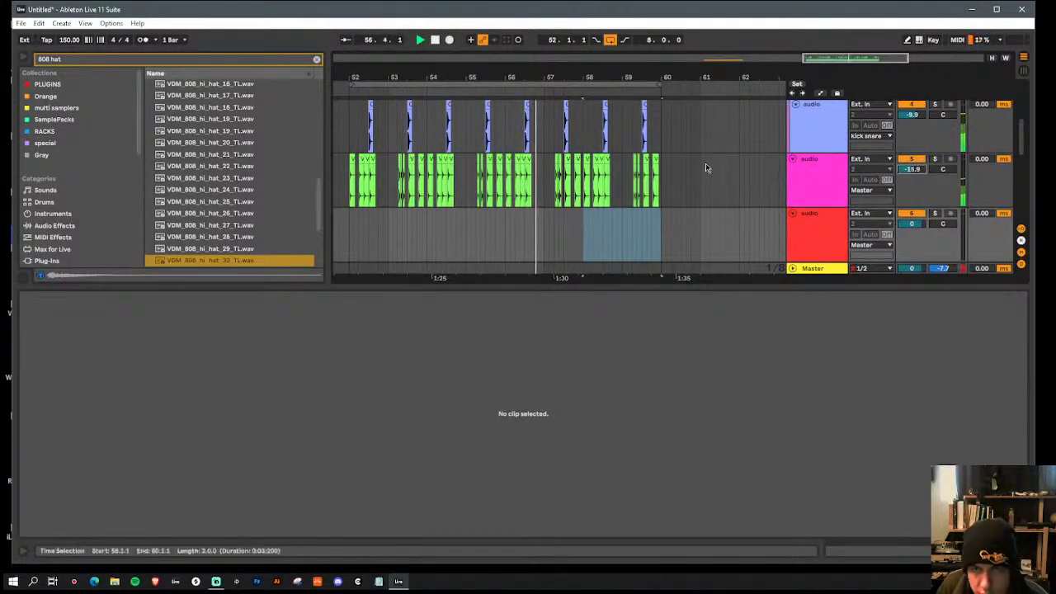
Step: Search for "808 snare", audition the samples and place the 808 analog hiccup snare at 53.2 on the new track
{"action": "left_click", "coordinate": [163, 60]}
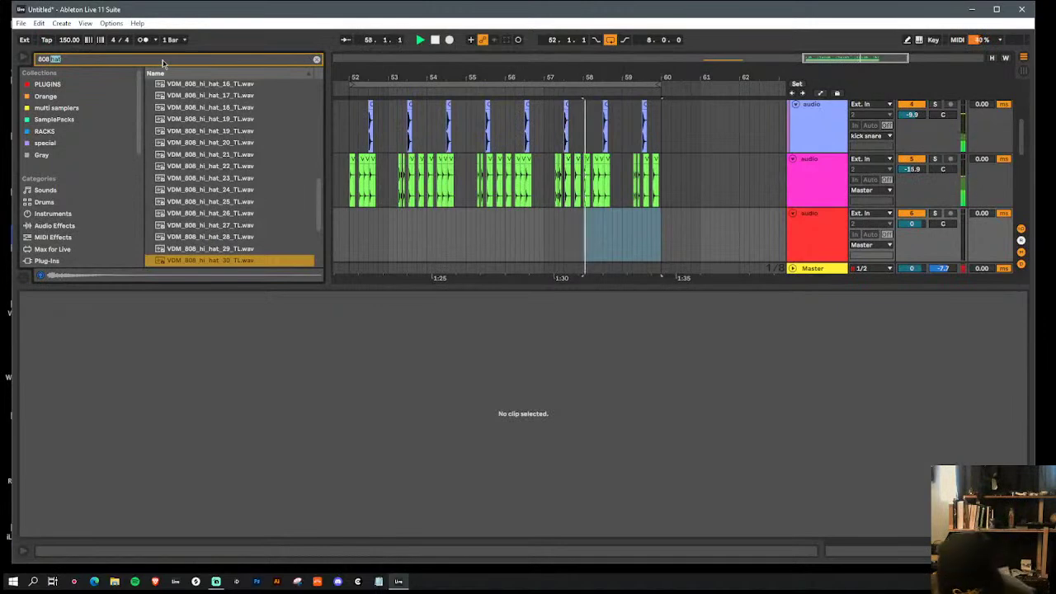
{"action": "type", "text": "snare"}
{"action": "left_click", "coordinate": [192, 200]}
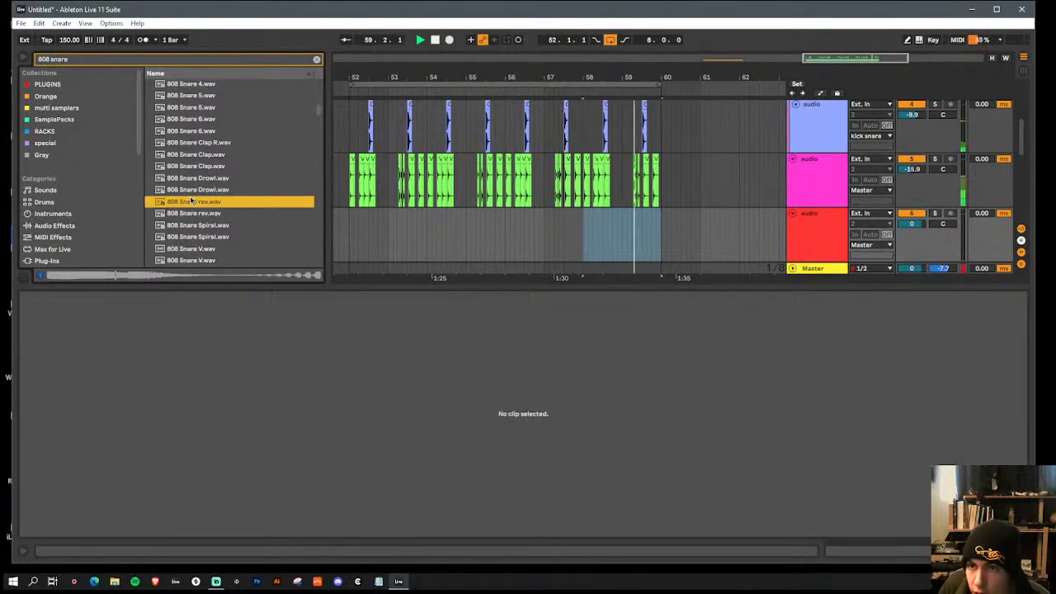
{"action": "scroll", "coordinate": [194, 204], "scroll_direction": "down", "scroll_amount": 5}
{"action": "left_click", "coordinate": [200, 200]}
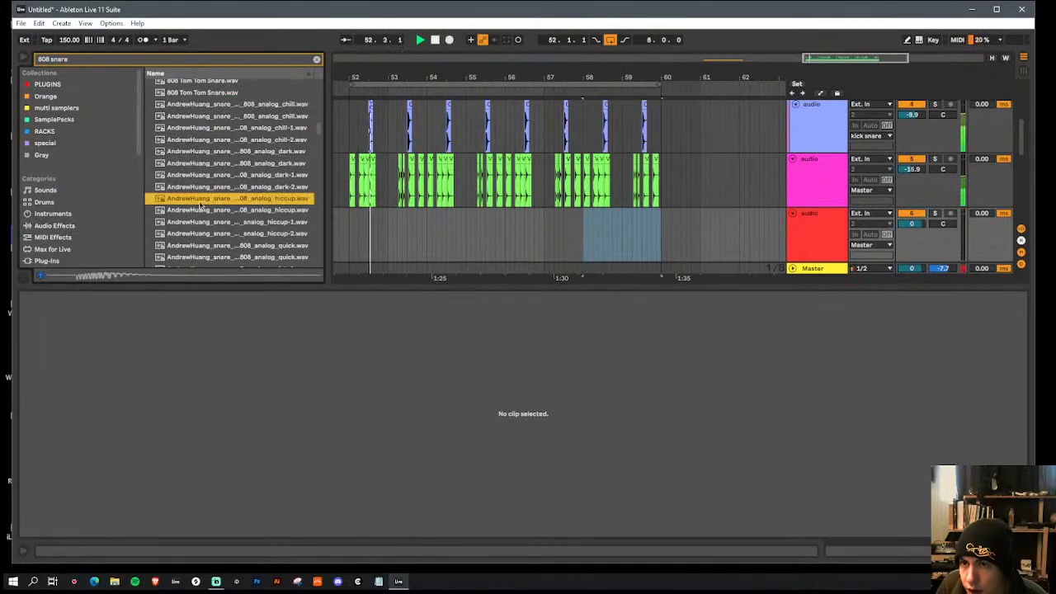
{"action": "left_click_drag", "start_coordinate": [194, 204], "coordinate": [397, 227]}
{"action": "left_click", "coordinate": [348, 242]}
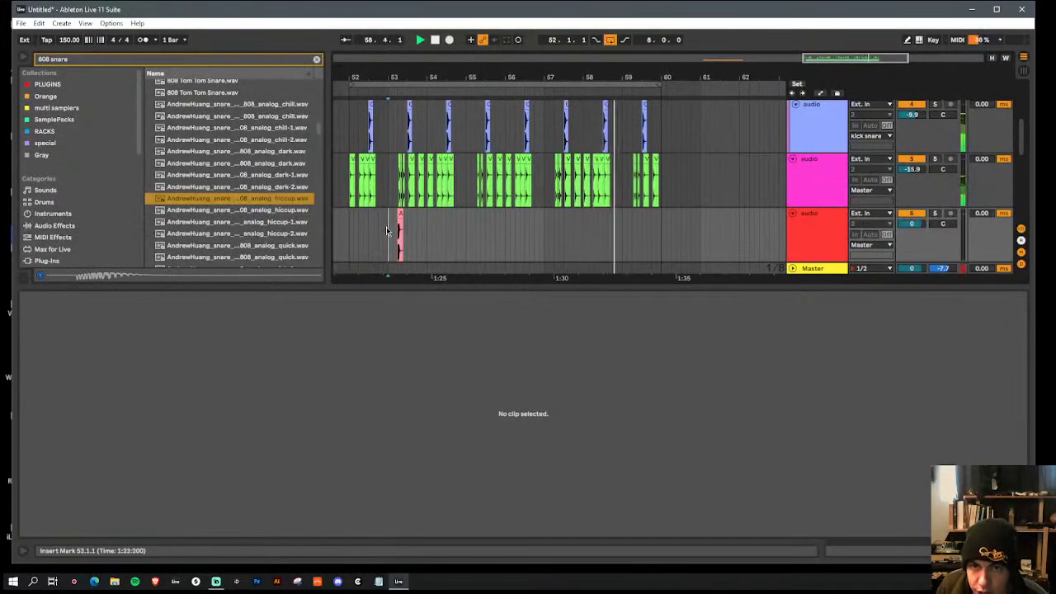
Step: Duplicate the two-bar snare section from bar 52 three times to fill the loop up to bar 60
{"action": "left_click_drag", "start_coordinate": [425, 230], "coordinate": [345, 239]}
{"action": "key", "text": "ctrl+d"}
{"action": "key", "text": "ctrl+d"}
{"action": "key", "text": "ctrl+d"}
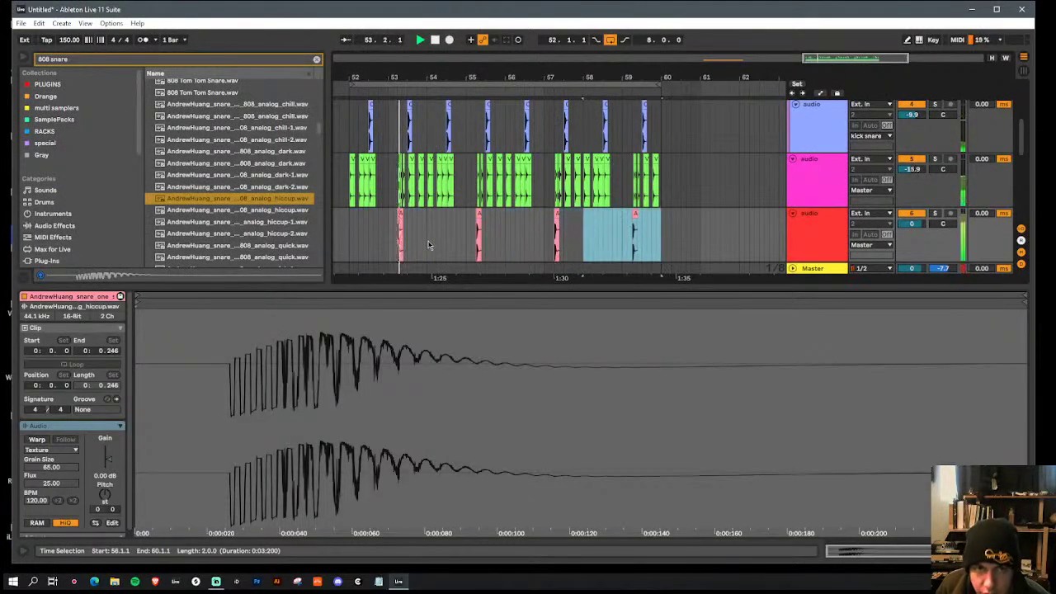
Step: Shift the four snare clips slightly earlier, to just after 53.1.3 for the first, and set their track's volume to -8.9 dB
{"action": "left_click", "coordinate": [398, 231], "text": "shift"}
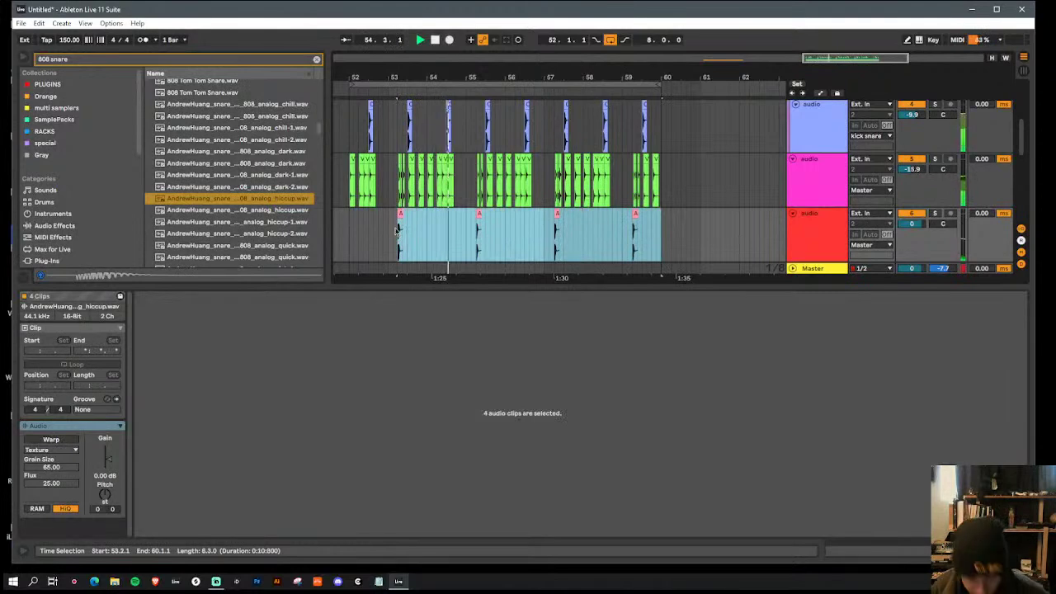
{"action": "left_click_drag", "start_coordinate": [397, 231], "coordinate": [395, 231]}
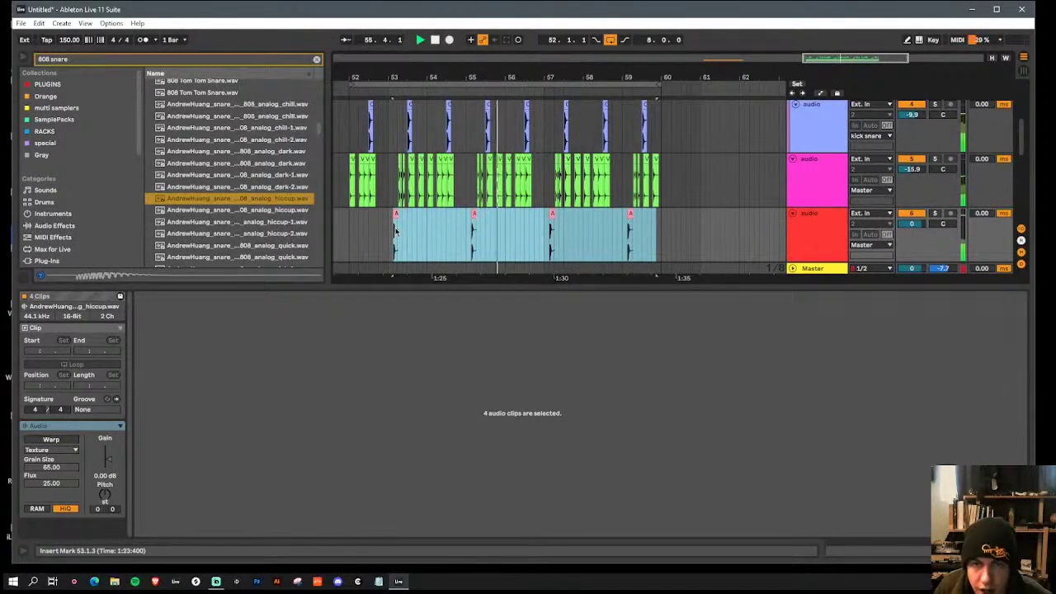
{"action": "left_click", "coordinate": [912, 229]}
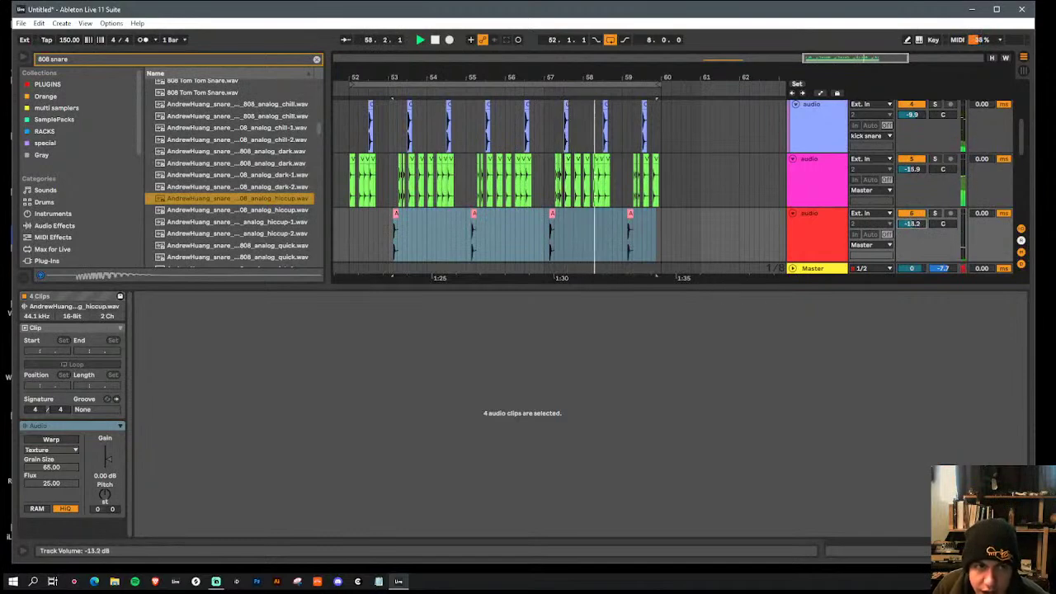
{"action": "left_click_drag", "start_coordinate": [651, 234], "coordinate": [388, 234]}
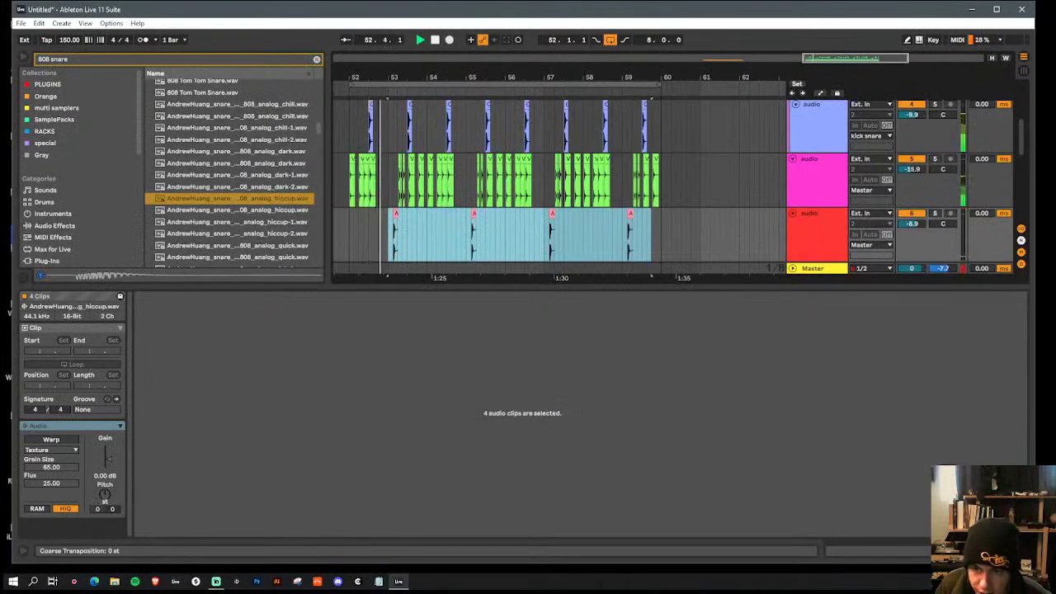
Step: Transpose the four snare clips up 8 semitones and add the Echo effect to their track
{"action": "left_click", "coordinate": [105, 497]}
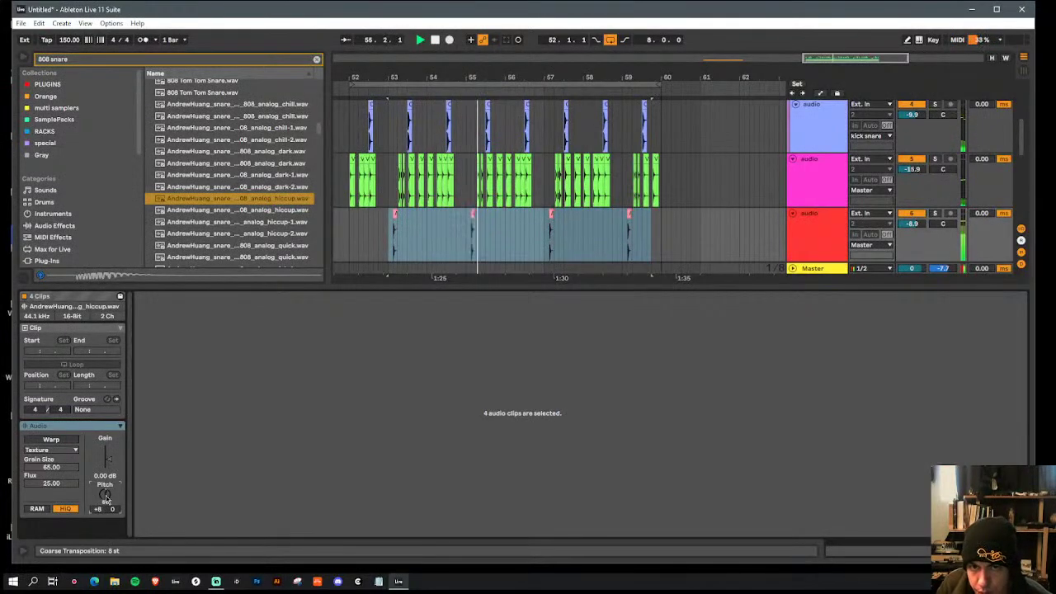
{"action": "double_click", "coordinate": [119, 60]}
{"action": "type", "text": "echo"}
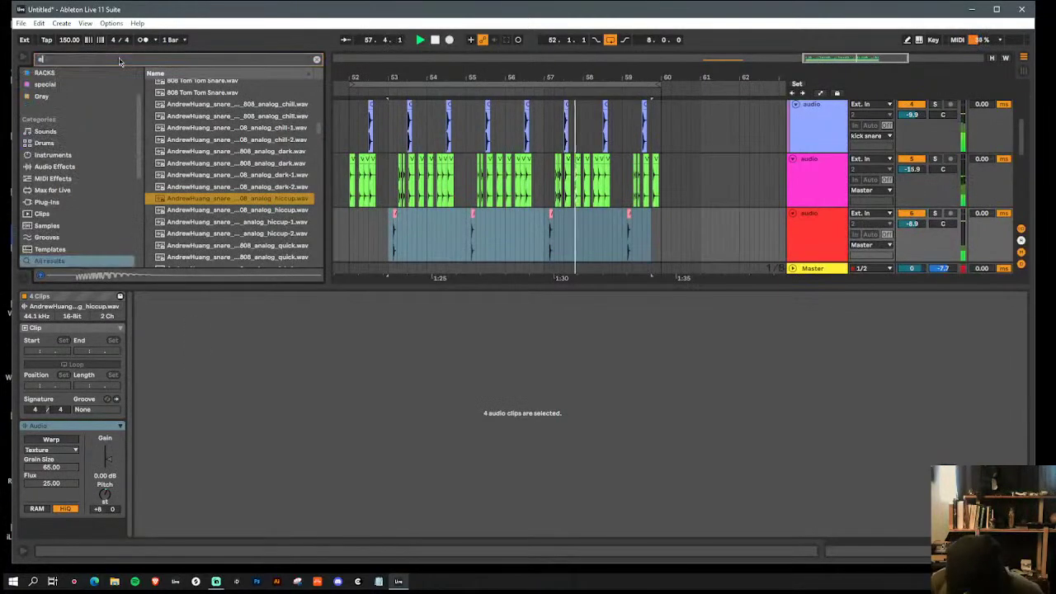
{"action": "left_click", "coordinate": [166, 85]}
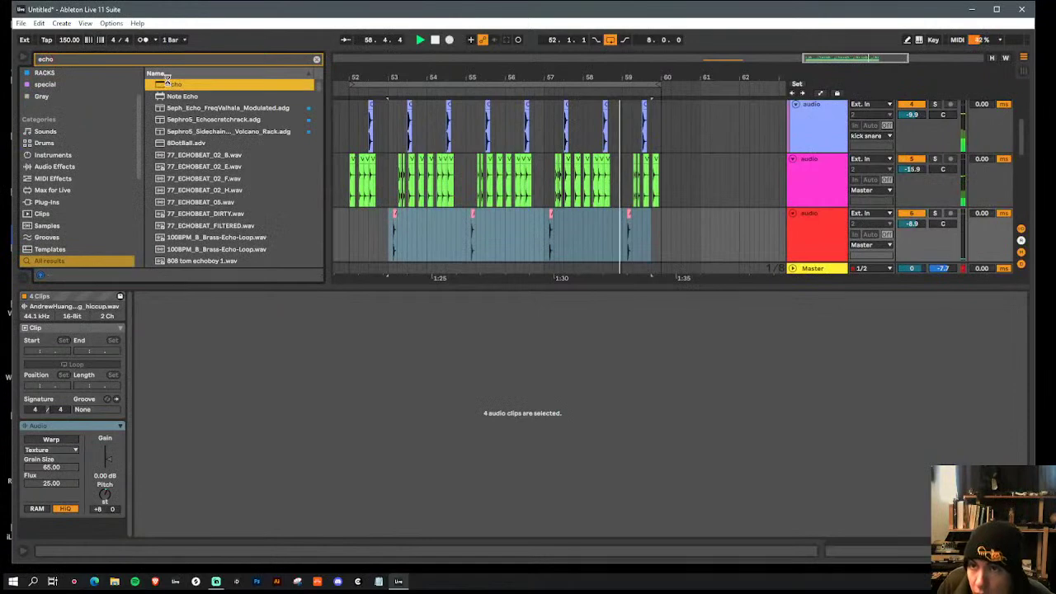
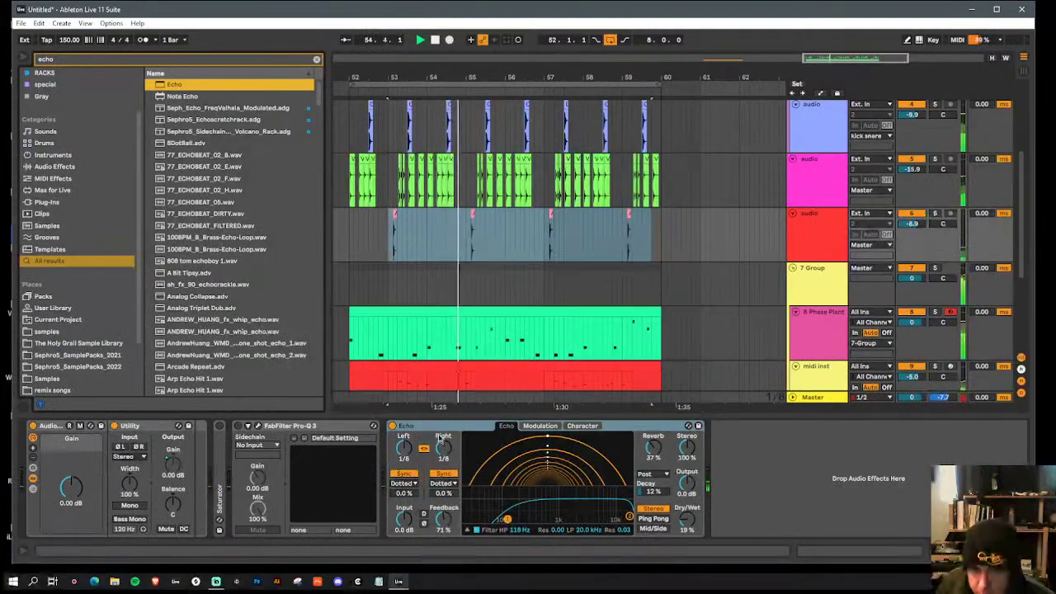
Step: Set Echo to 1/4 time, Ping Pong, 0% reverb, 14% stereo, 41% dry/wet and 81% feedback, with filters at 422 Hz and 6.69 kHz
{"action": "left_click_drag", "start_coordinate": [447, 456], "coordinate": [448, 450]}
{"action": "left_click", "coordinate": [658, 520]}
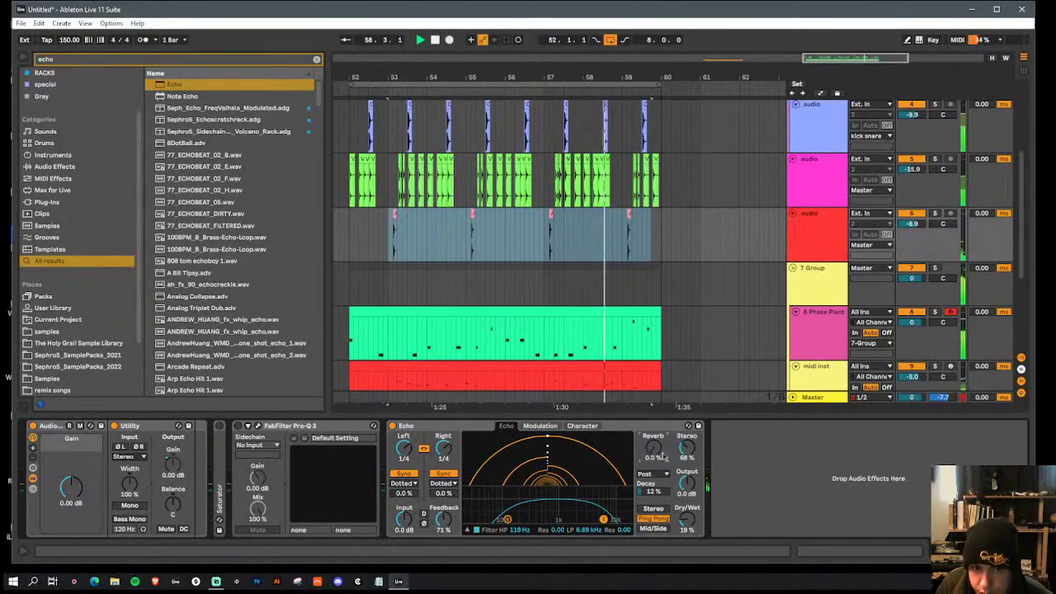
{"action": "left_click_drag", "start_coordinate": [696, 534], "coordinate": [696, 523]}
{"action": "left_click_drag", "start_coordinate": [687, 446], "coordinate": [687, 475]}
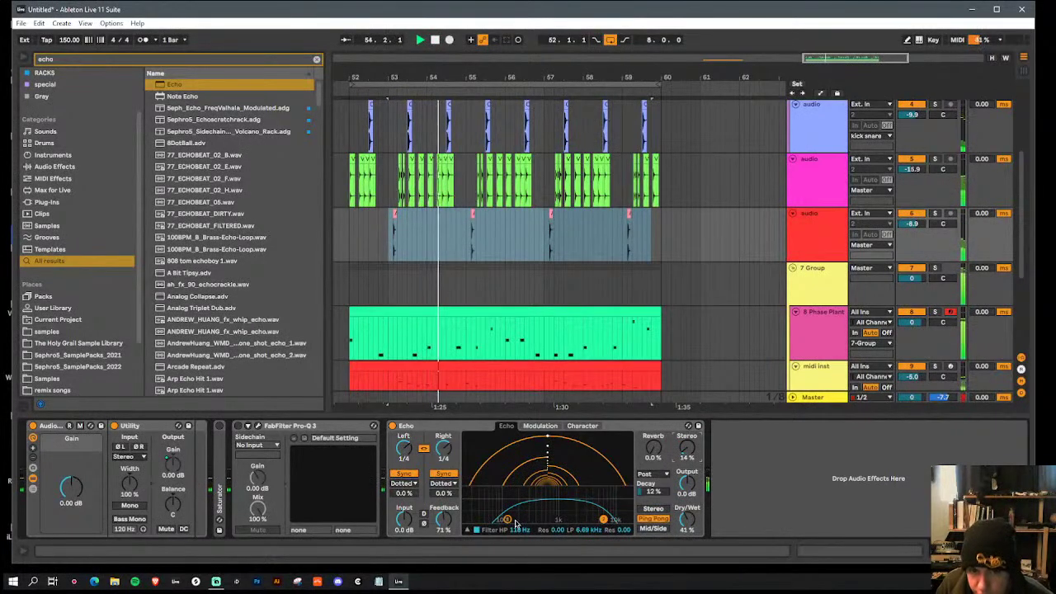
{"action": "left_click_drag", "start_coordinate": [510, 522], "coordinate": [538, 511]}
{"action": "left_click_drag", "start_coordinate": [443, 524], "coordinate": [443, 513]}
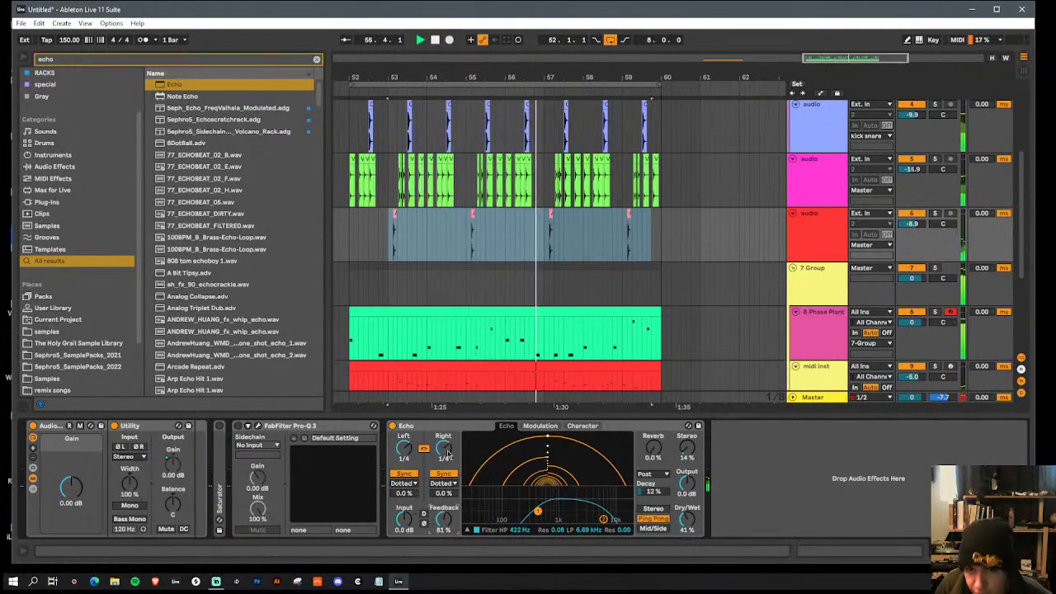
Step: Duplicate the eight-bar section from bar 52 to 60 across all tracks
{"action": "left_click_drag", "start_coordinate": [471, 78], "coordinate": [508, 53]}
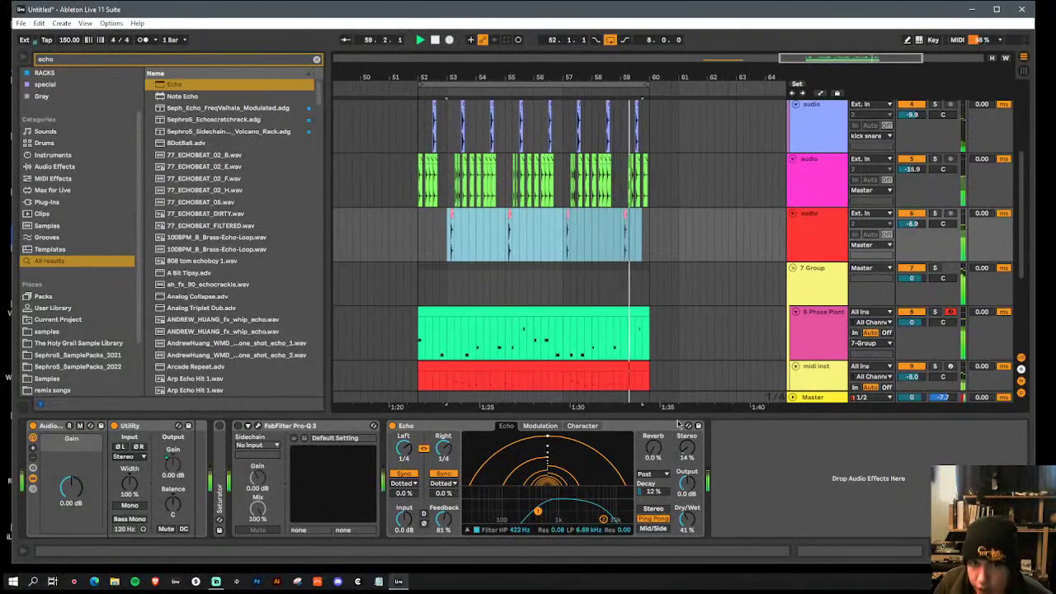
{"action": "left_click_drag", "start_coordinate": [676, 416], "coordinate": [677, 541]}
{"action": "left_click", "coordinate": [649, 245]}
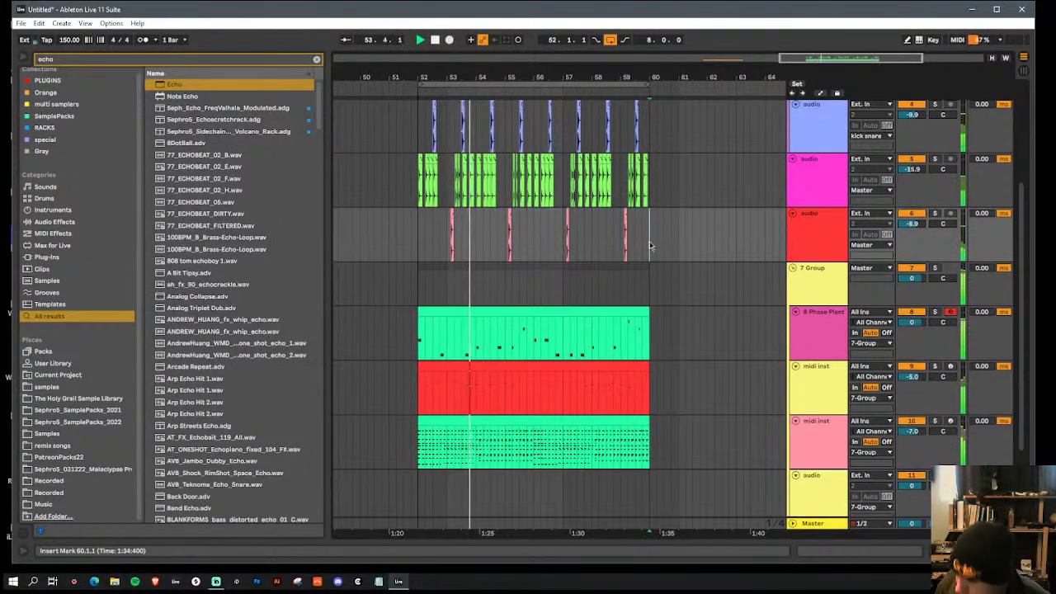
{"action": "left_click", "coordinate": [633, 311]}
{"action": "key", "text": "ctrl+d"}
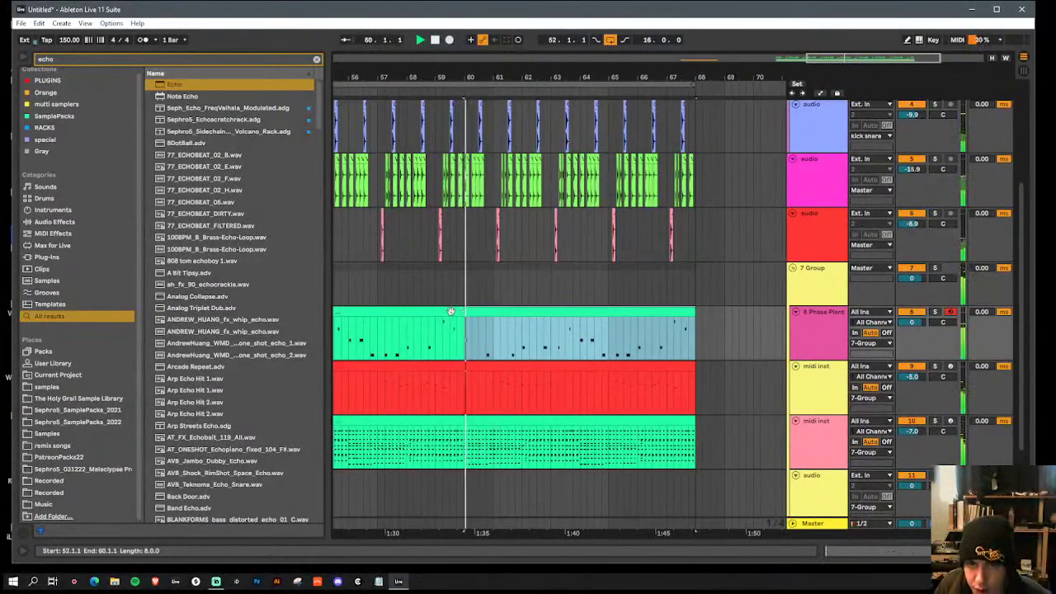
Step: Deactivate the midi inst clip at bars 52 to 60 on track 9
{"action": "left_click_drag", "start_coordinate": [491, 75], "coordinate": [537, 54]}
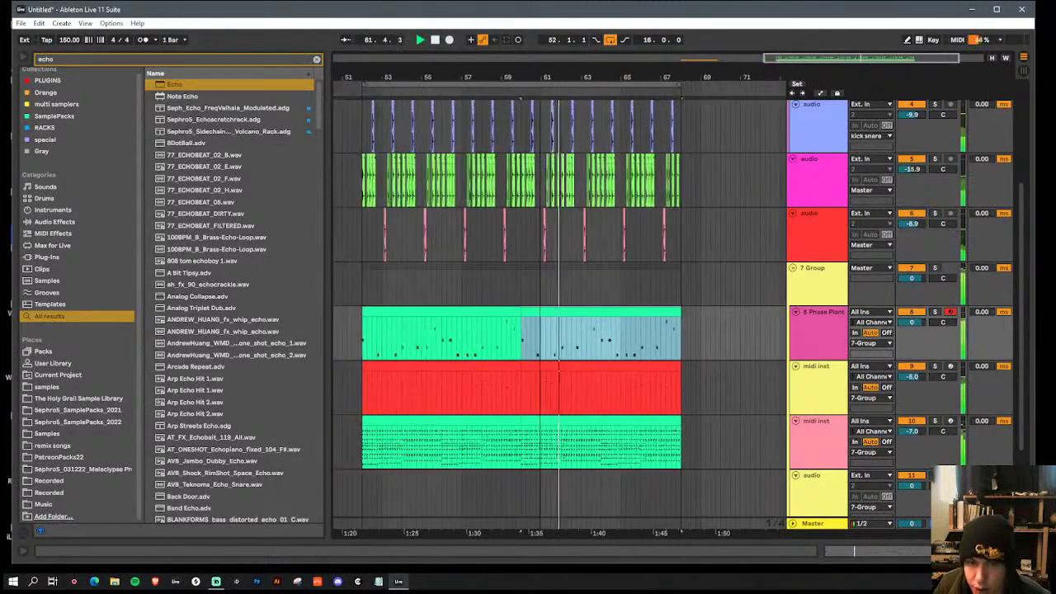
{"action": "left_click", "coordinate": [501, 364]}
{"action": "key", "text": "0"}
Step: Duplicate the bar 60 to 68 section across all tracks and deactivate track 9's clip portion from 62.2.1 to 63.4.1
{"action": "left_click", "coordinate": [558, 365]}
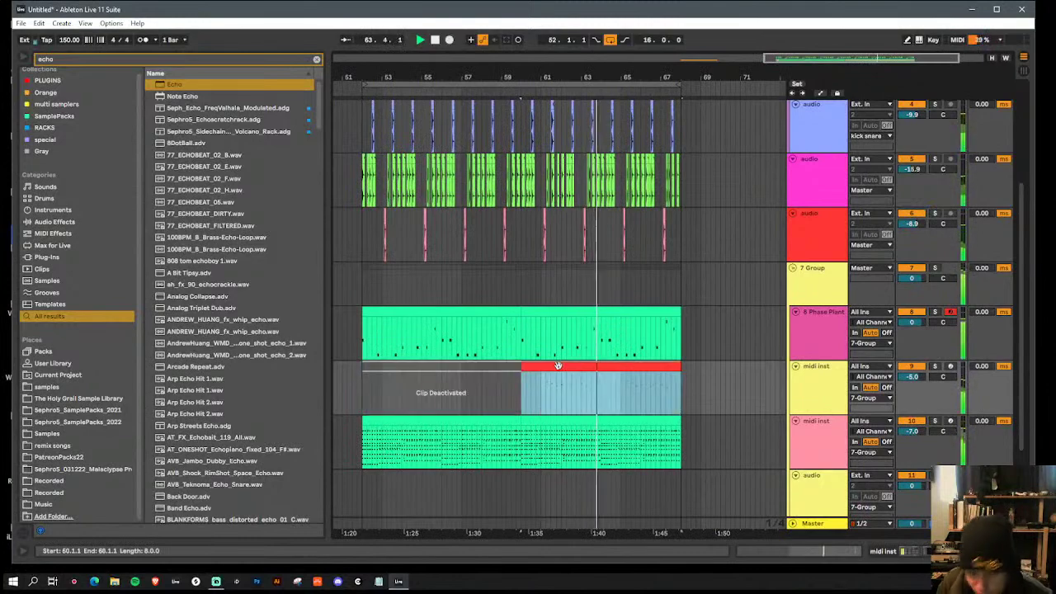
{"action": "key", "text": "ctrl+d"}
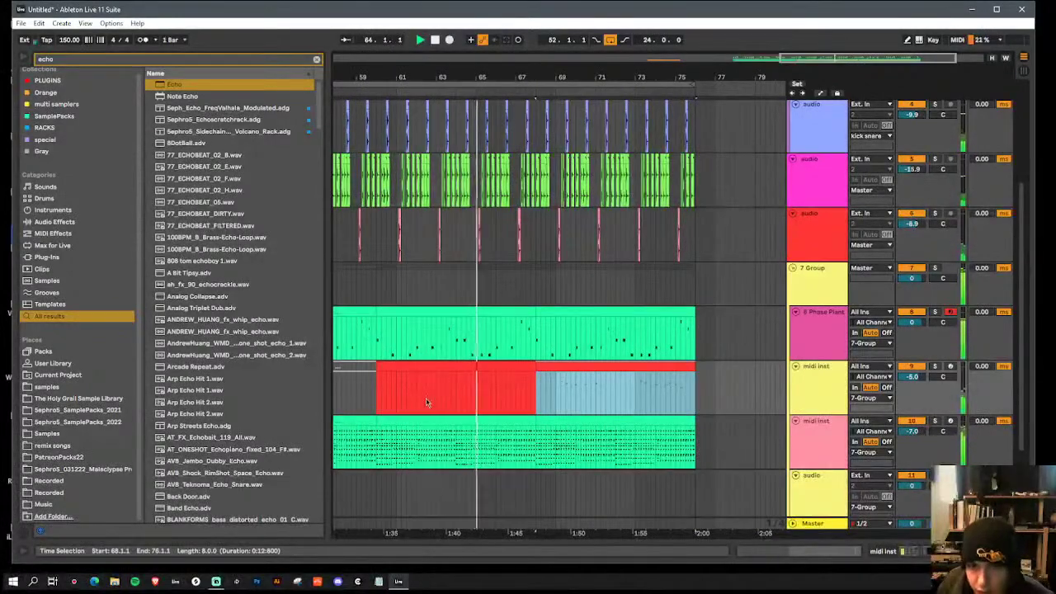
{"action": "left_click_drag", "start_coordinate": [422, 388], "coordinate": [450, 400]}
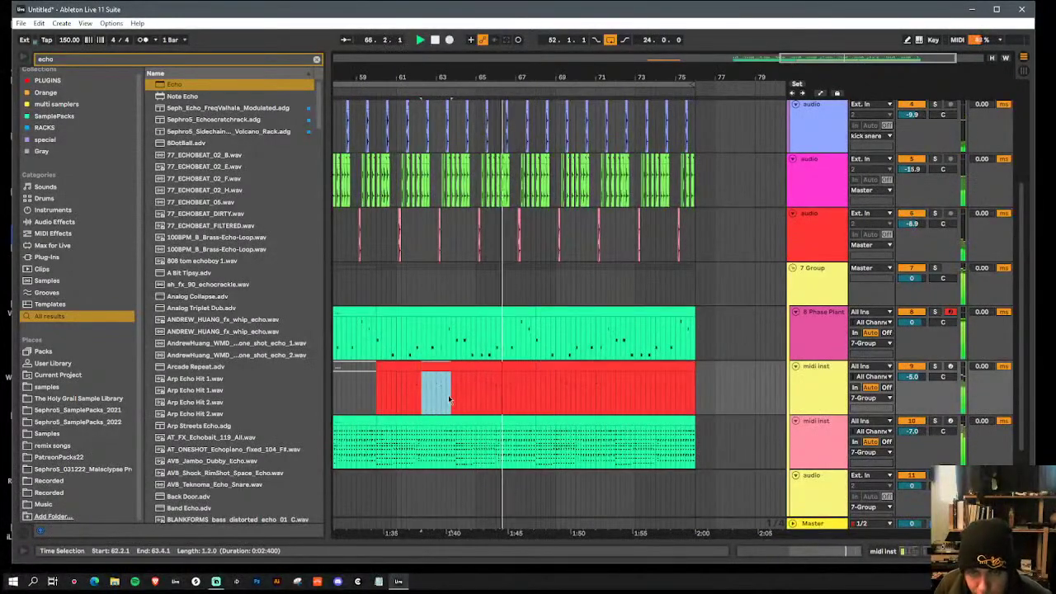
{"action": "key", "text": "0"}
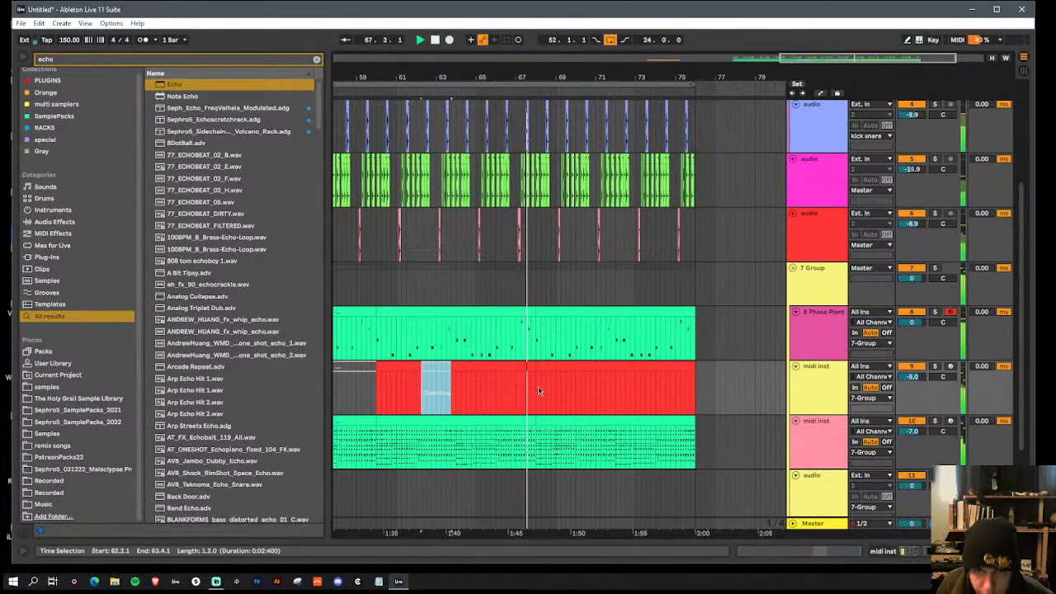
Step: Transpose all notes in track 10's first clip up an octave and delete the notes below A2
{"action": "left_click_drag", "start_coordinate": [535, 79], "coordinate": [609, 75]}
{"action": "double_click", "coordinate": [482, 420]}
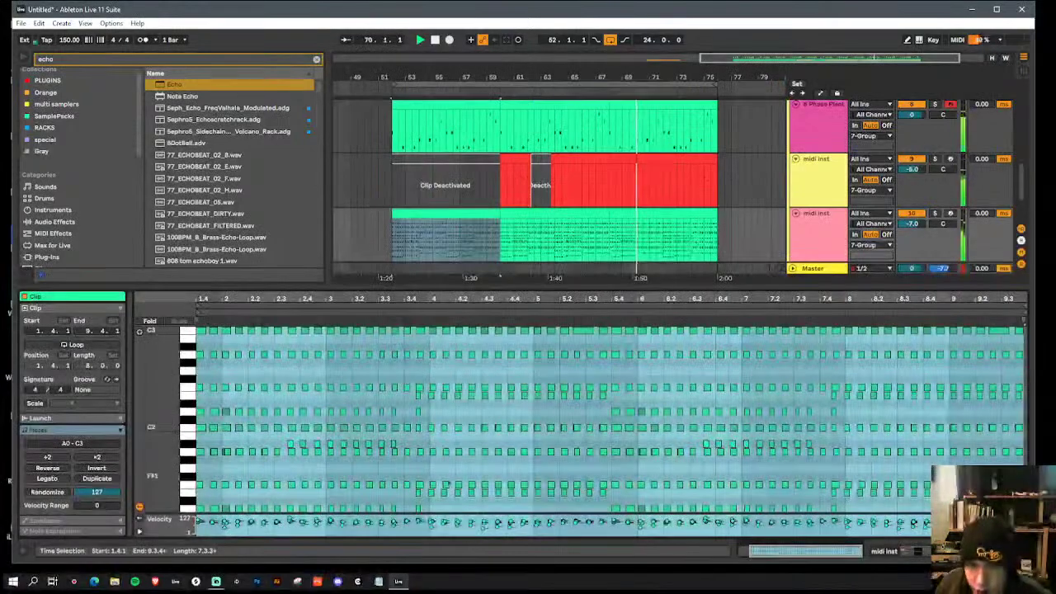
{"action": "left_click", "coordinate": [420, 471]}
{"action": "key", "text": "ctrl+a"}
{"action": "key", "text": "shift+Up"}
{"action": "left_click_drag", "start_coordinate": [161, 404], "coordinate": [134, 406]}
{"action": "left_click_drag", "start_coordinate": [1025, 468], "coordinate": [141, 433]}
{"action": "key", "text": "Delete"}
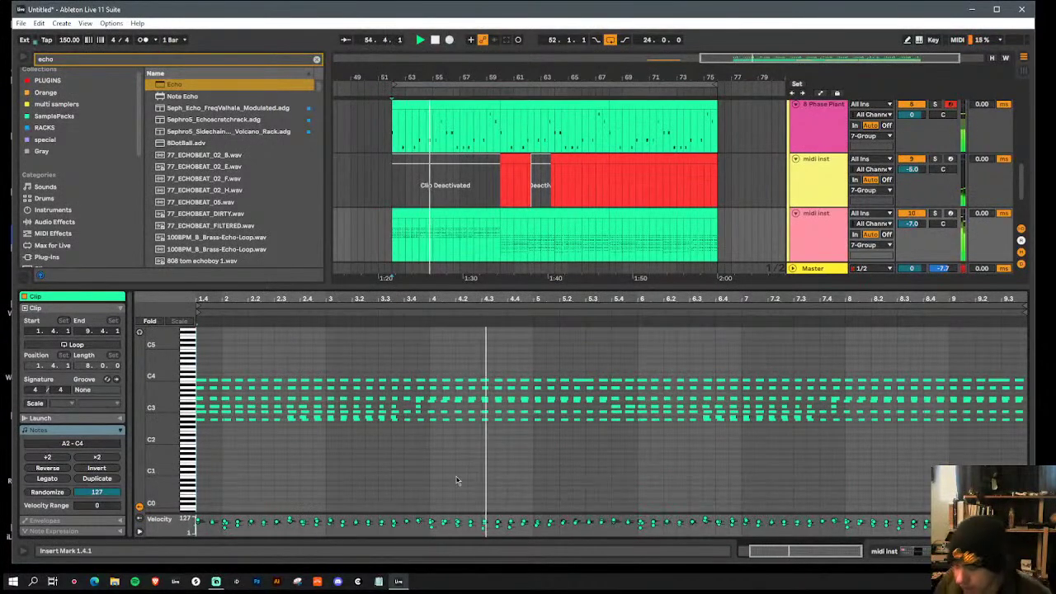
Step: Duplicate the bar 52 to 60 section across all tracks and transpose the notes in track 10's first clip down an octave
{"action": "left_click", "coordinate": [473, 215]}
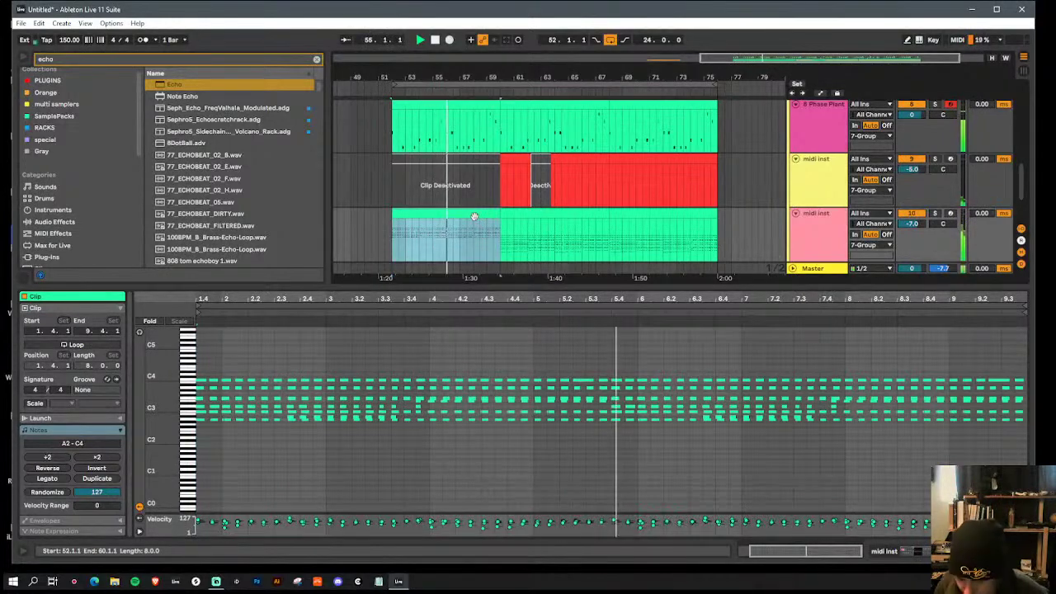
{"action": "key", "text": "ctrl+shift+d"}
{"action": "left_click", "coordinate": [486, 214]}
{"action": "left_click", "coordinate": [511, 336]}
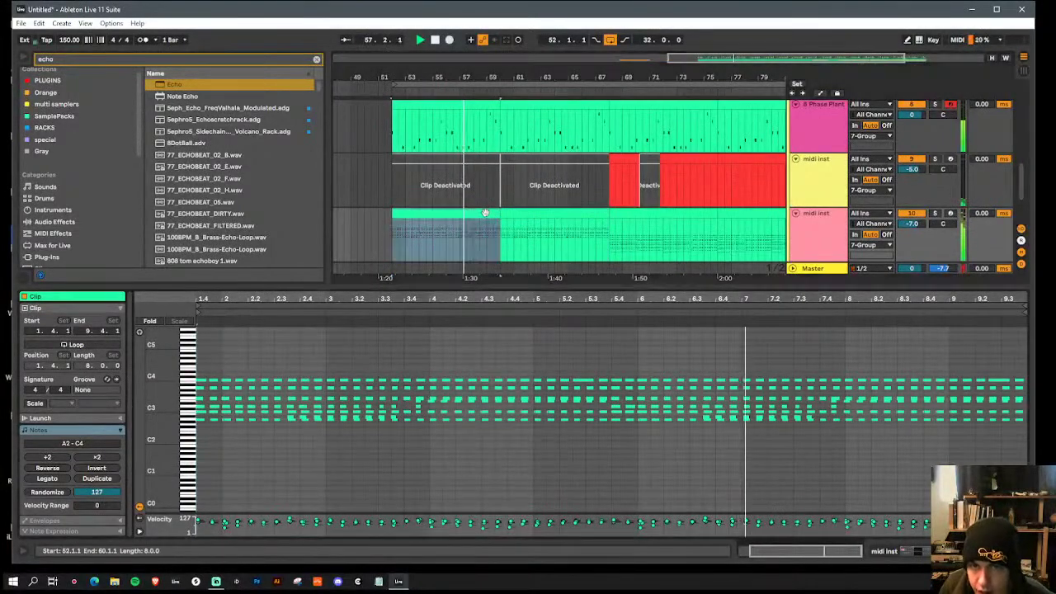
{"action": "key", "text": "ctrl+a"}
{"action": "key", "text": "shift+Down"}
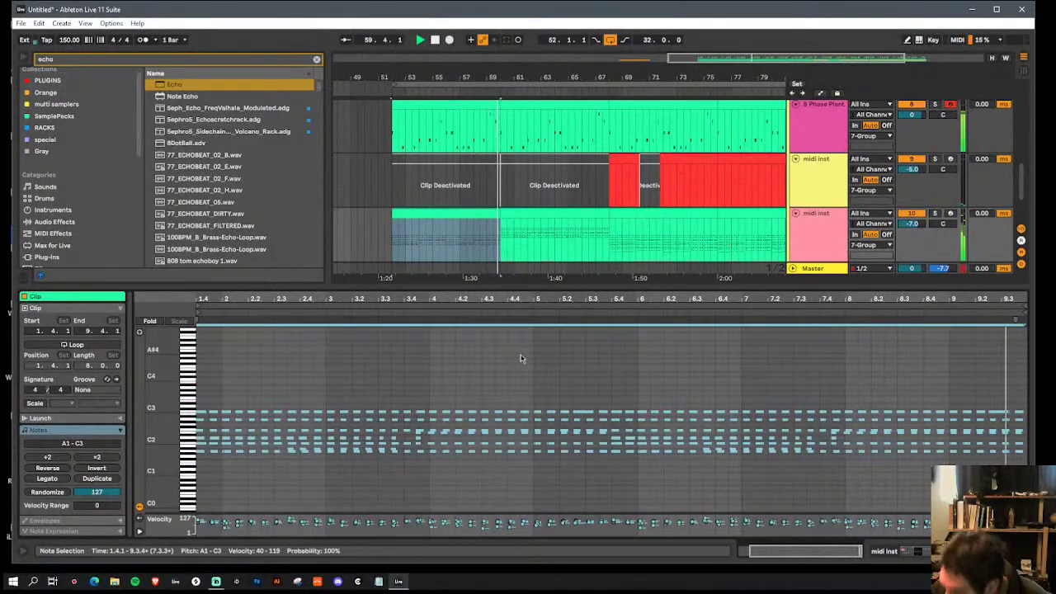
Step: Close the note editor and reactivate the 66.1.1 to 67.3.1 portion of track 9's deactivated clip
{"action": "double_click", "coordinate": [538, 289]}
{"action": "left_click_drag", "start_coordinate": [699, 359], "coordinate": [598, 352]}
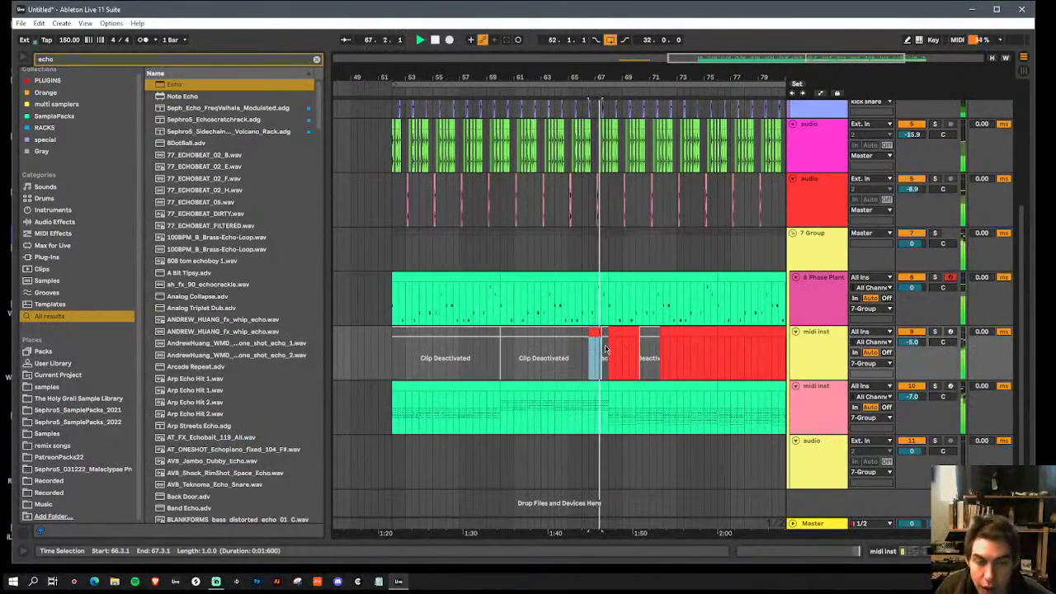
{"action": "left_click_drag", "start_coordinate": [590, 343], "coordinate": [586, 344]}
Step: Collapse the kick snare group and fold the hat and 808 snare audio tracks
{"action": "scroll", "coordinate": [598, 412], "scroll_direction": "up", "scroll_amount": 3}
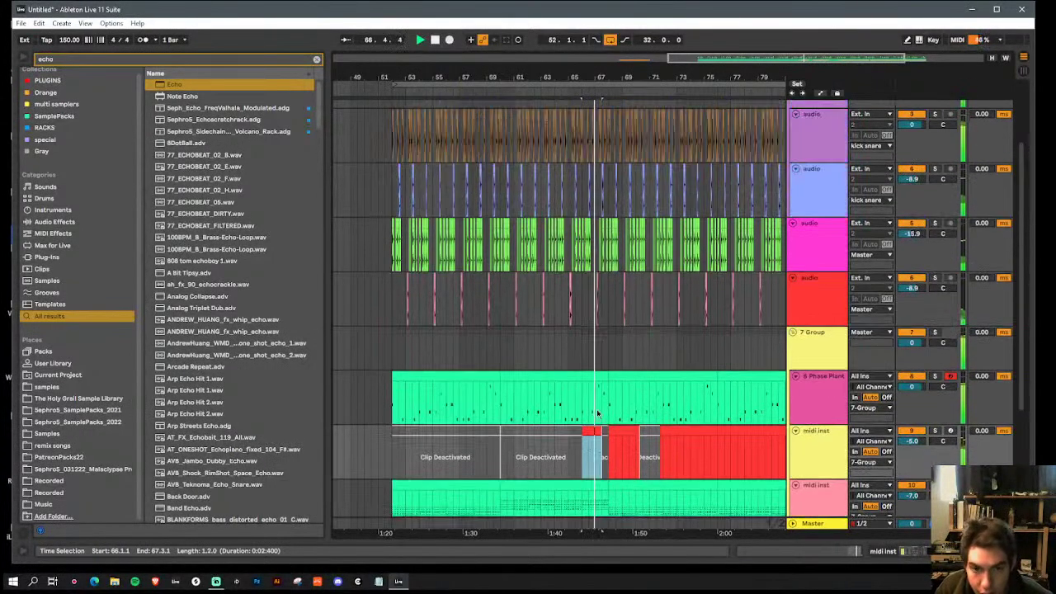
{"action": "scroll", "coordinate": [611, 398], "scroll_direction": "up", "scroll_amount": 3}
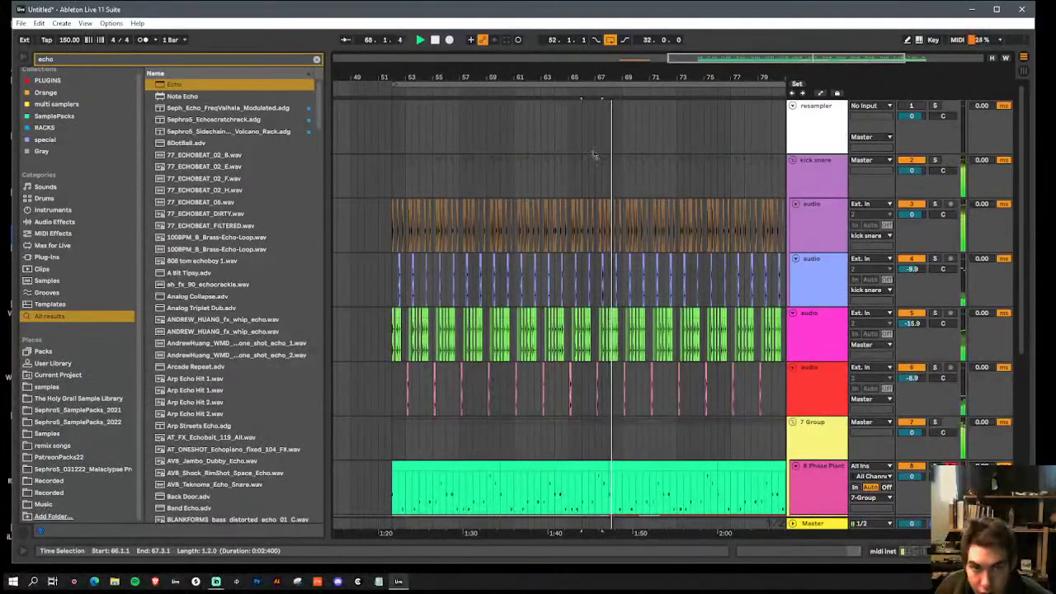
{"action": "left_click", "coordinate": [792, 162]}
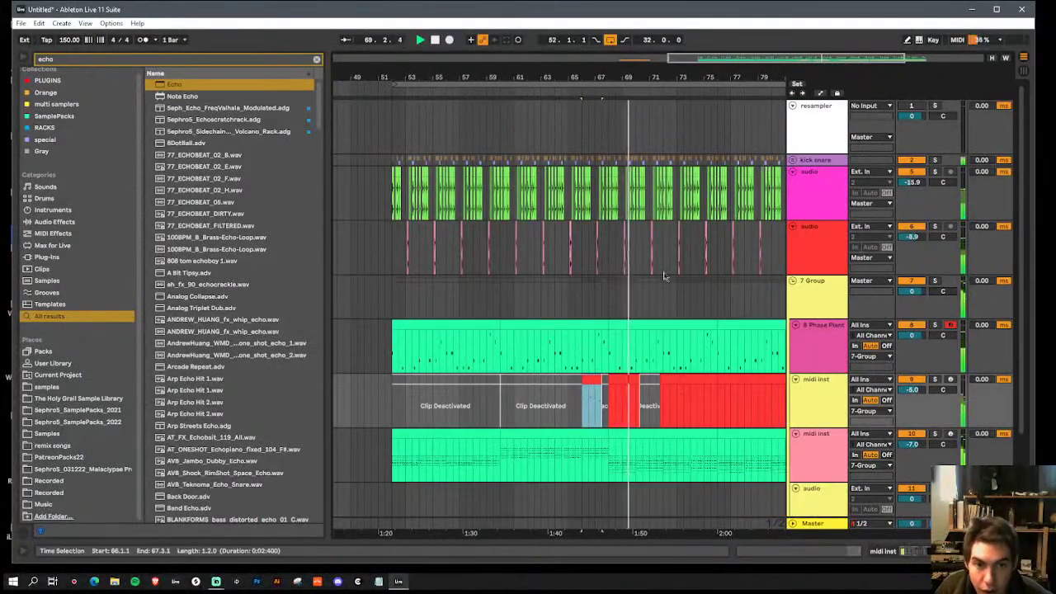
{"action": "left_click", "coordinate": [793, 183]}
{"action": "left_click", "coordinate": [604, 169]}
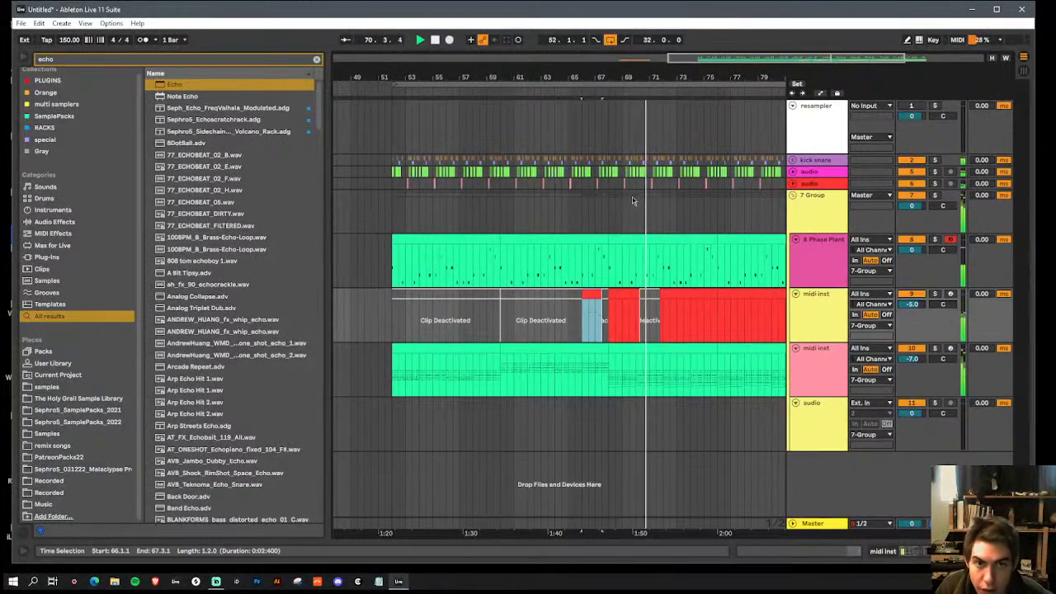
Step: Play back the passage around bars 66 and 67 to check the reactivated melody against the drums and bass
{"action": "key", "text": "space"}
{"action": "key", "text": "space"}
{"action": "left_click_drag", "start_coordinate": [591, 78], "coordinate": [540, 220]}
{"action": "key", "text": "space"}
{"action": "key", "text": "space"}
{"action": "key", "text": "space"}
{"action": "key", "text": "space"}
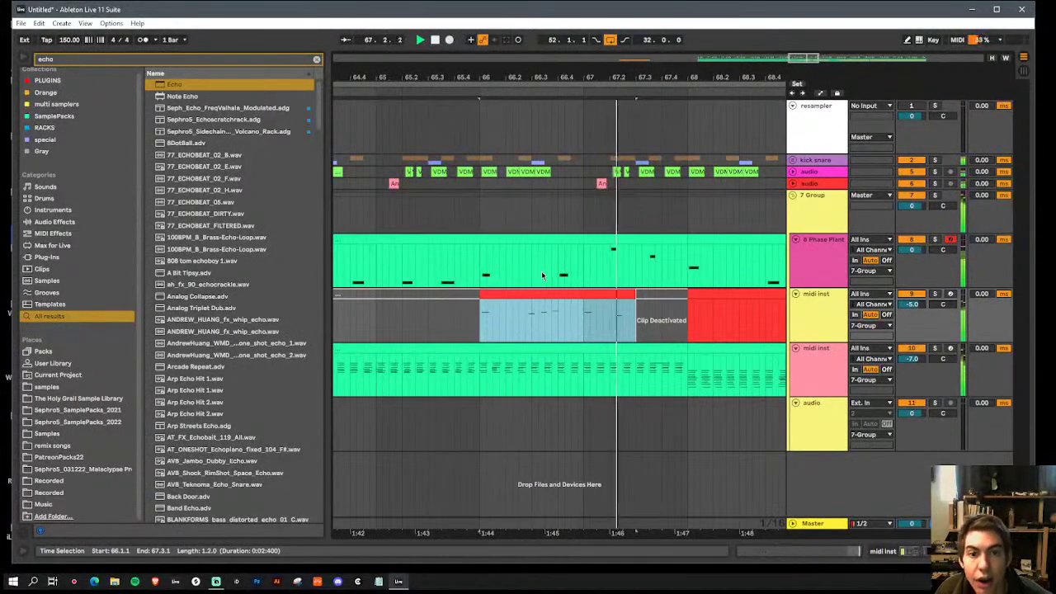
{"action": "key", "text": "space"}
{"action": "key", "text": "space"}
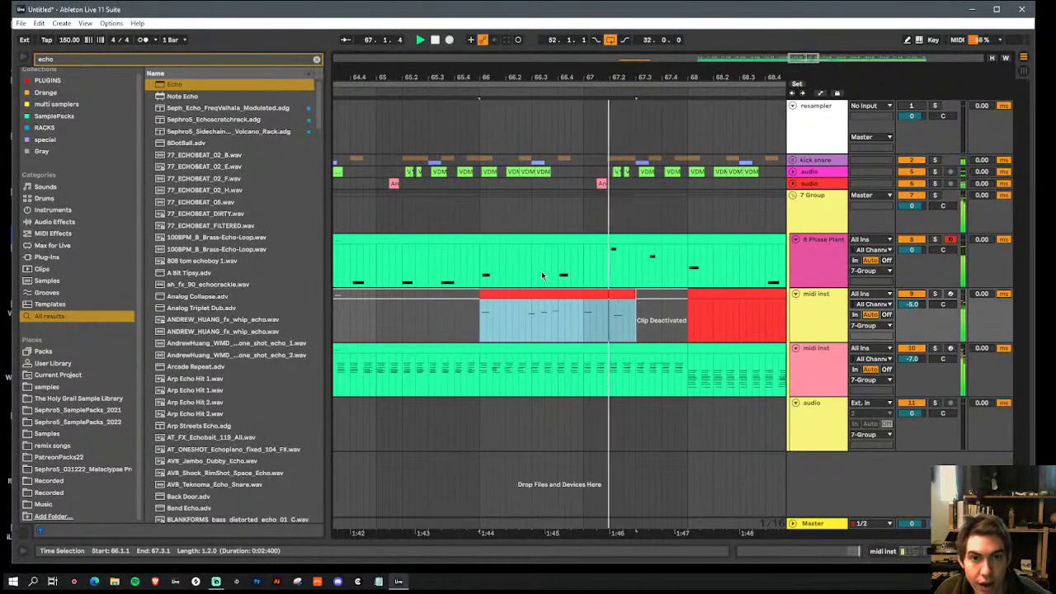
Step: Delete the drum and Phase Plant bass material from 66.3.3 to 67.2.1 and play the break back from bar 66.2
{"action": "left_click_drag", "start_coordinate": [544, 276], "coordinate": [609, 168]}
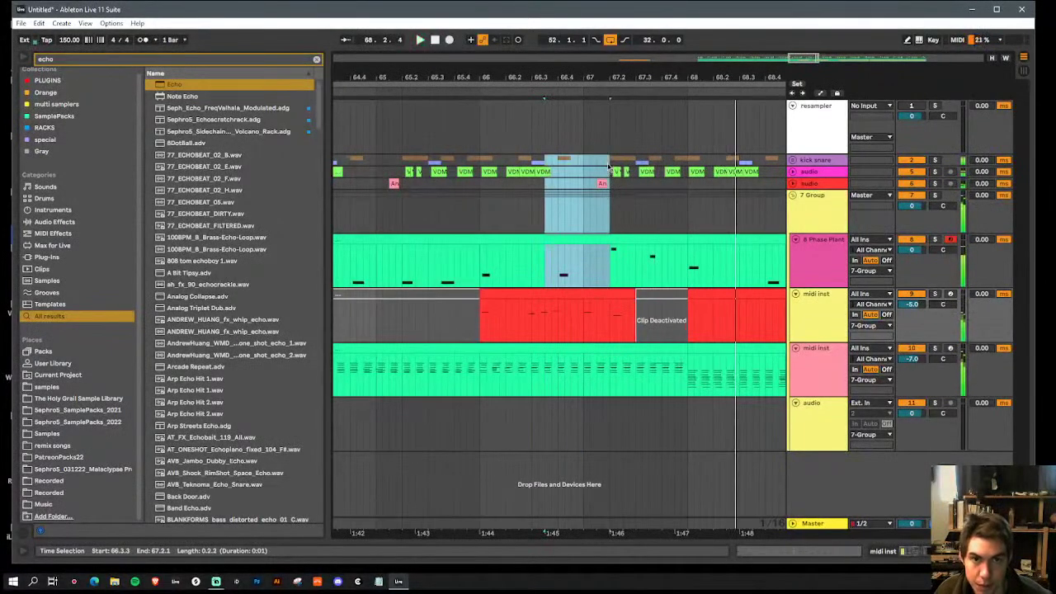
{"action": "key", "text": "space"}
{"action": "key", "text": "space"}
{"action": "key", "text": "Delete"}
{"action": "left_click", "coordinate": [509, 159]}
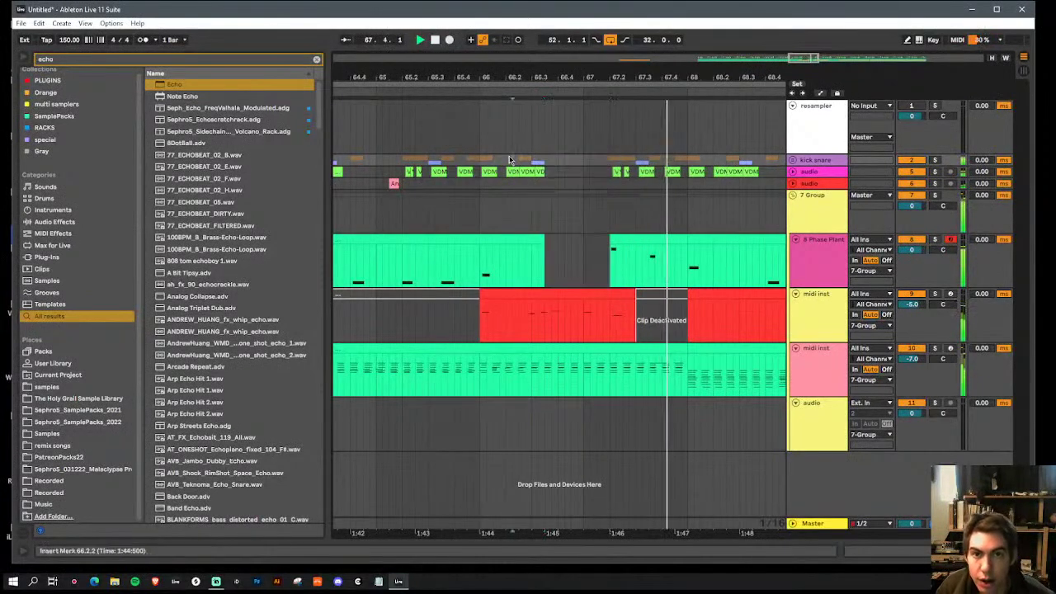
{"action": "key", "text": "space"}
{"action": "key", "text": "space"}
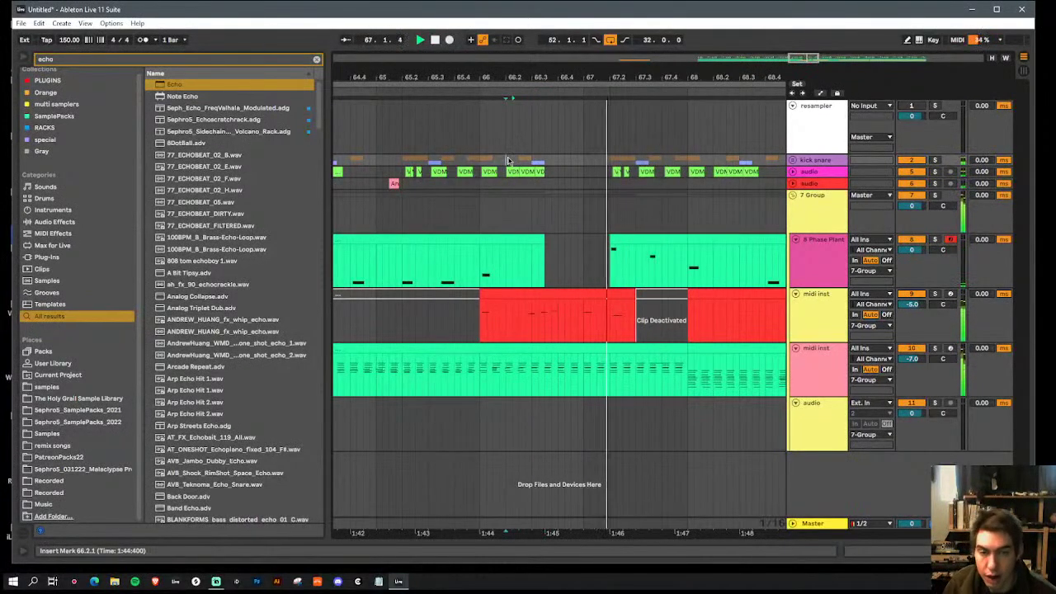
Step: Delete the kick, snare and hat material from 68.1.3 to 68.4.3
{"action": "left_click_drag", "start_coordinate": [567, 70], "coordinate": [476, 75]}
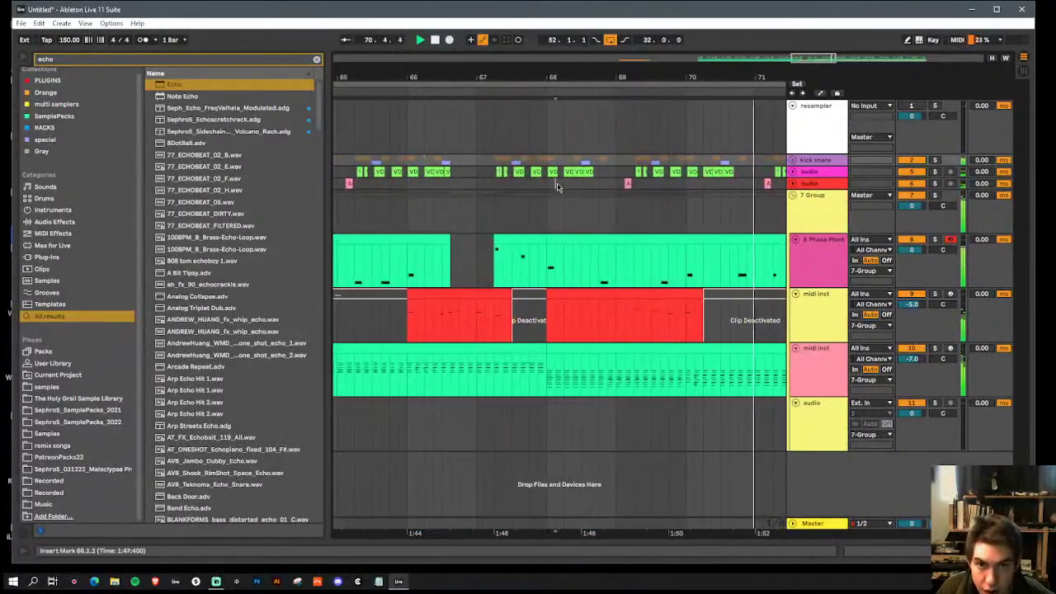
{"action": "left_click_drag", "start_coordinate": [557, 186], "coordinate": [610, 163]}
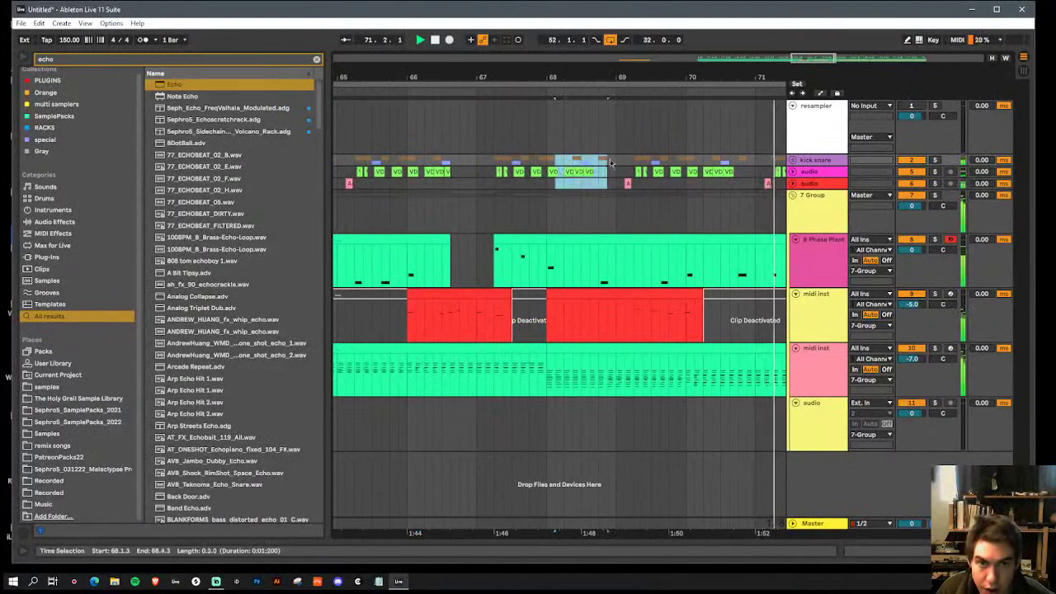
{"action": "left_click", "coordinate": [549, 165]}
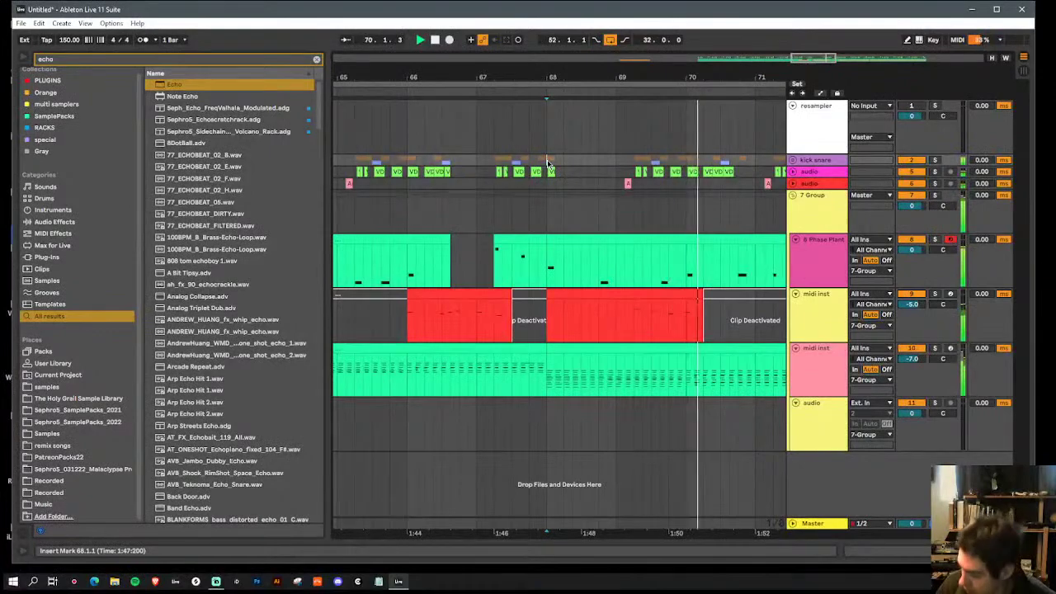
Step: Transpose all notes in track 10's last clip, at bars 76 to 84, up an octave
{"action": "left_click_drag", "start_coordinate": [629, 75], "coordinate": [598, 19]}
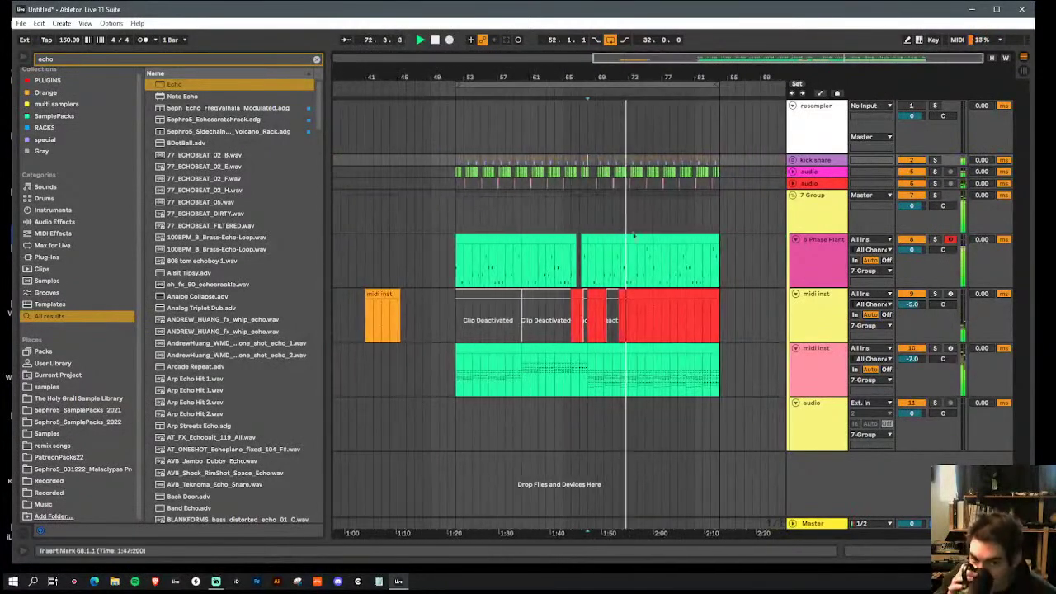
{"action": "double_click", "coordinate": [565, 350]}
{"action": "left_click", "coordinate": [625, 404]}
{"action": "key", "text": "ctrl+a"}
{"action": "key", "text": "shift+Up"}
{"action": "left_click_drag", "start_coordinate": [159, 405], "coordinate": [123, 409]}
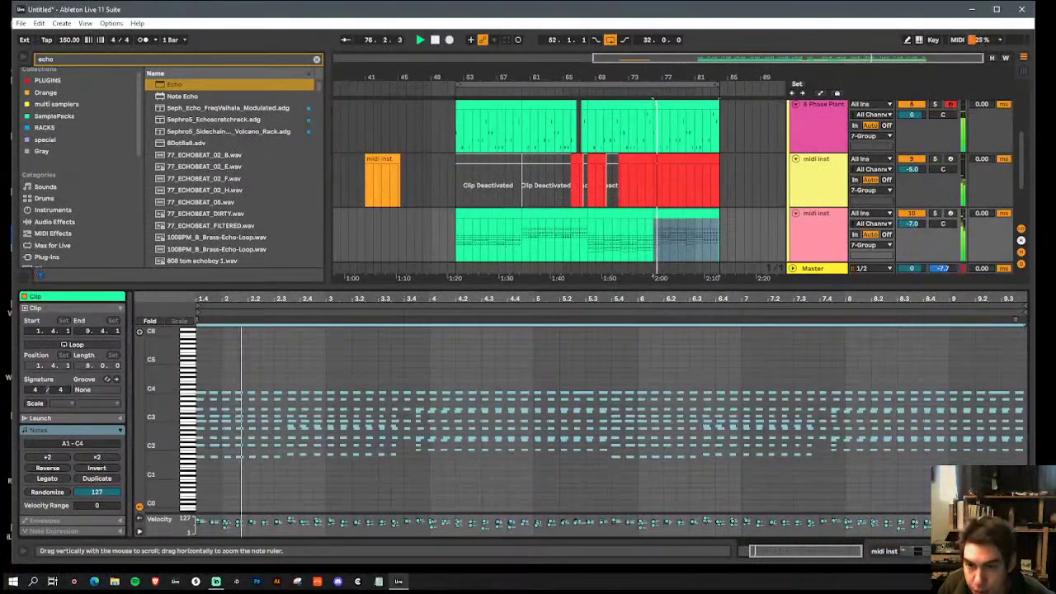
Step: Delete the upper notes from E3 to C4 in track 10's last clip, at bars 76 to 84
{"action": "left_click_drag", "start_coordinate": [202, 378], "coordinate": [1041, 418]}
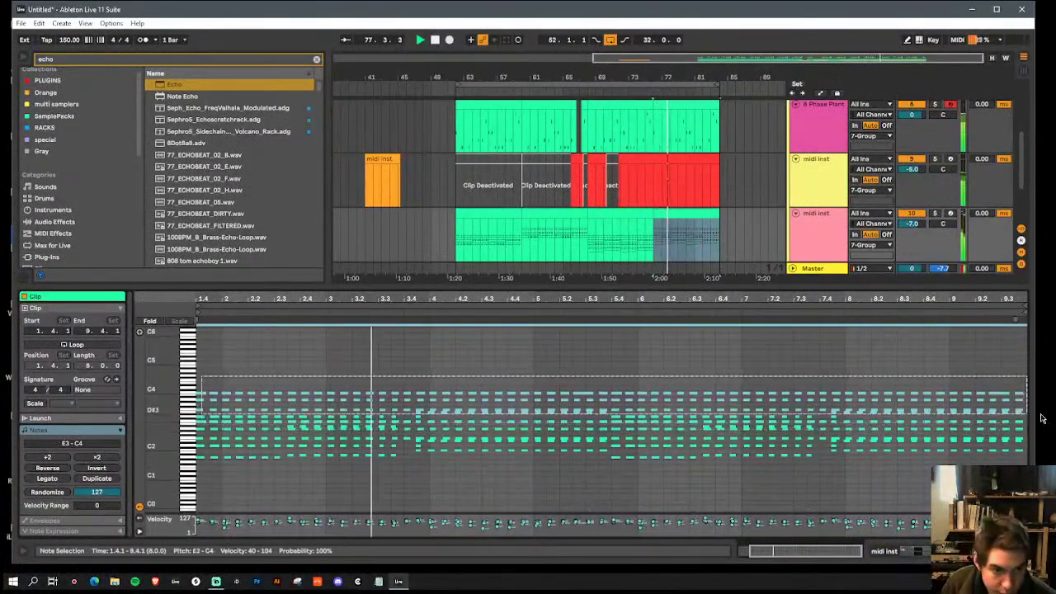
{"action": "key", "text": "Delete"}
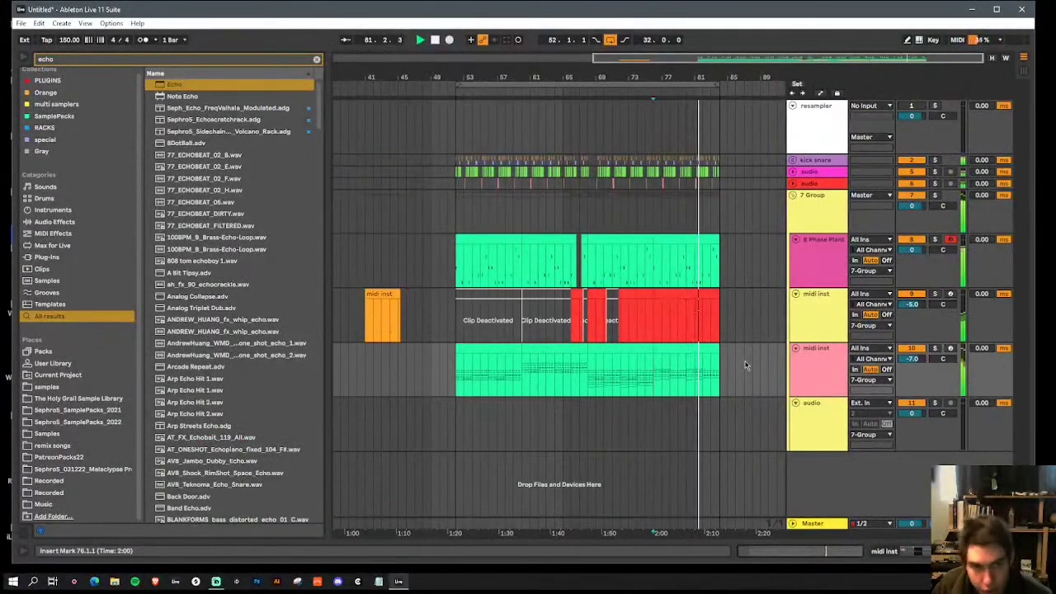
{"action": "left_click_drag", "start_coordinate": [715, 78], "coordinate": [715, 161]}
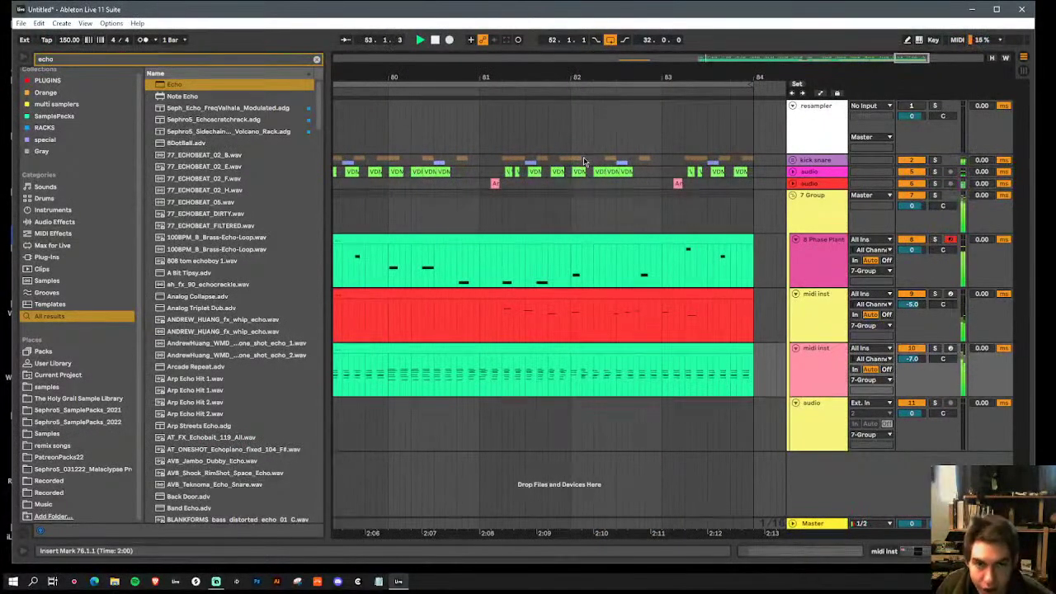
{"action": "left_click_drag", "start_coordinate": [585, 78], "coordinate": [712, 26]}
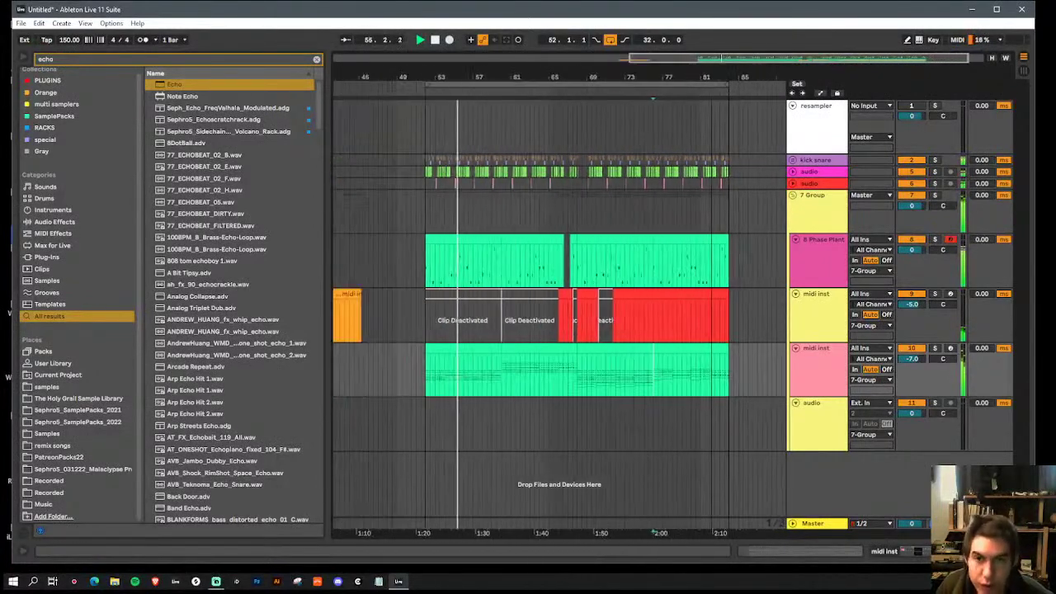
Step: Load Echo at the end of audio track 5's effect chain and set its left and right delay times to 1/4
{"action": "double_click", "coordinate": [805, 183]}
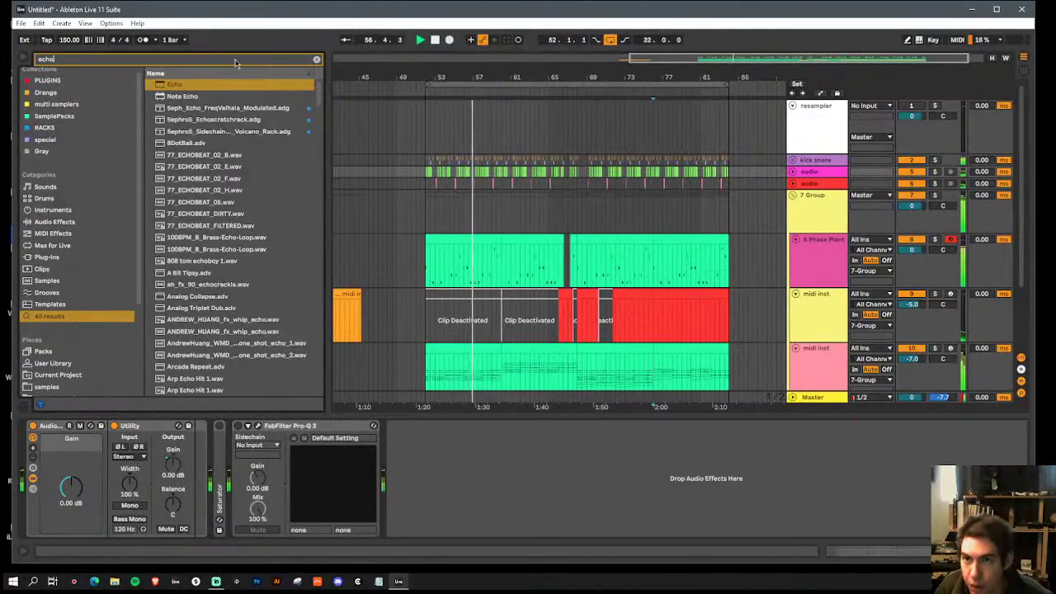
{"action": "double_click", "coordinate": [189, 86]}
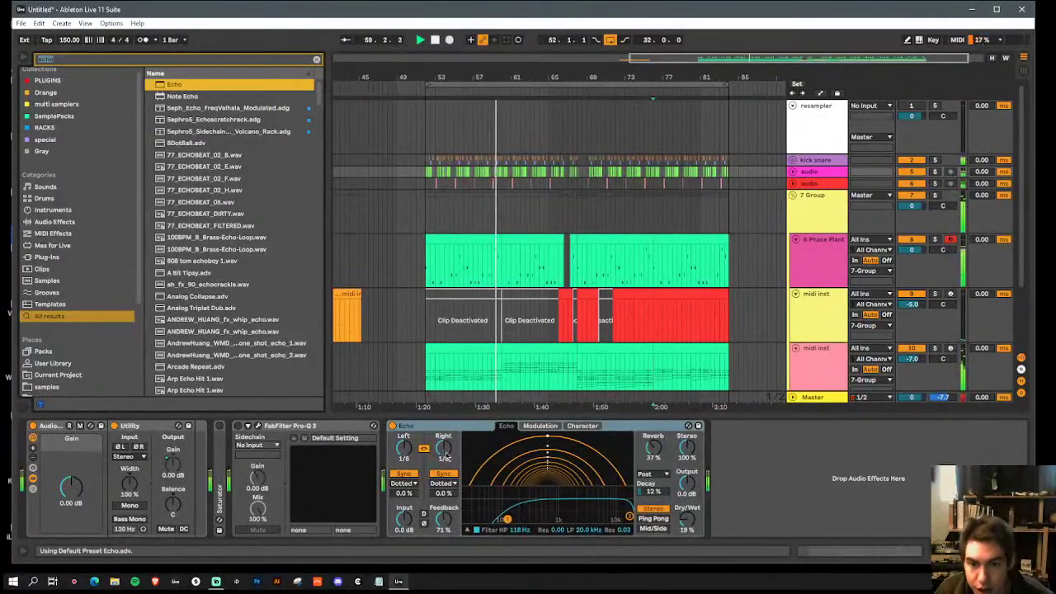
{"action": "left_click_drag", "start_coordinate": [440, 454], "coordinate": [441, 445]}
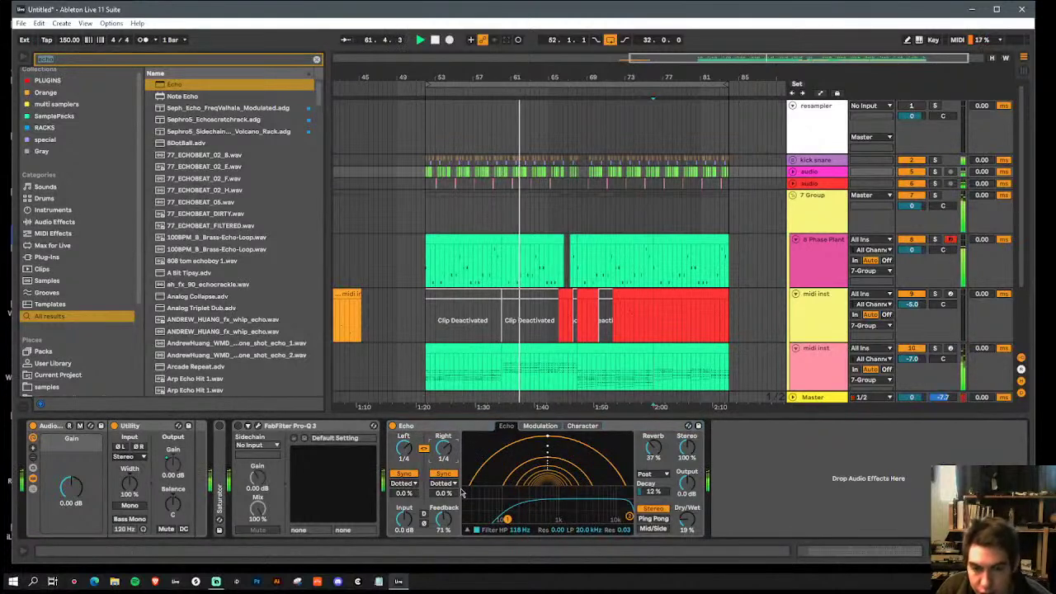
Step: Set Echo's high-pass filter to 494 Hz and low-pass to 8.03 kHz, and reduce its reverb to 0%
{"action": "left_click_drag", "start_coordinate": [509, 520], "coordinate": [541, 519]}
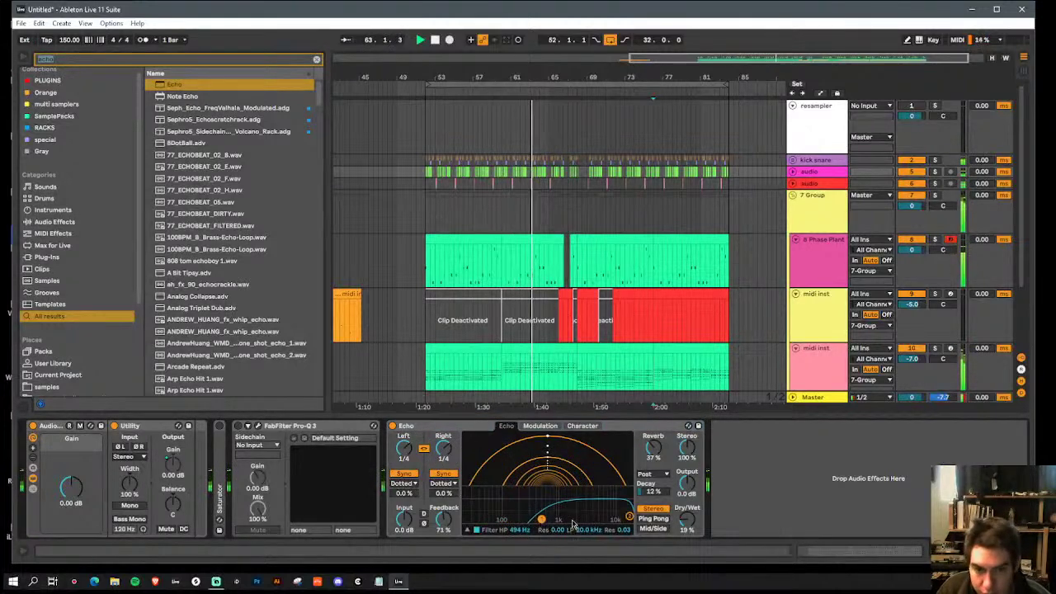
{"action": "left_click_drag", "start_coordinate": [630, 518], "coordinate": [609, 518]}
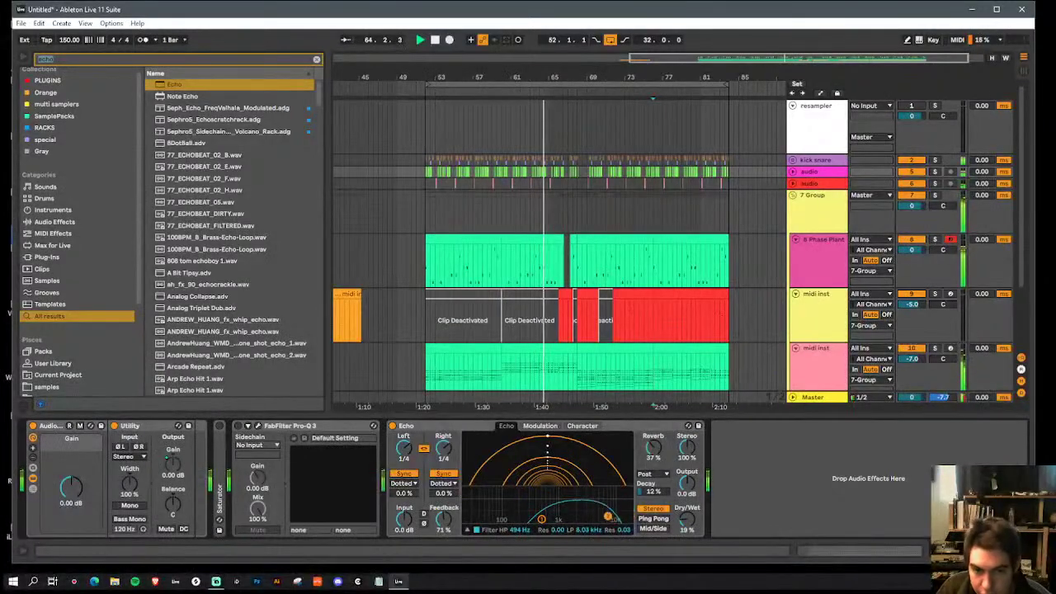
{"action": "left_click_drag", "start_coordinate": [653, 448], "coordinate": [663, 468]}
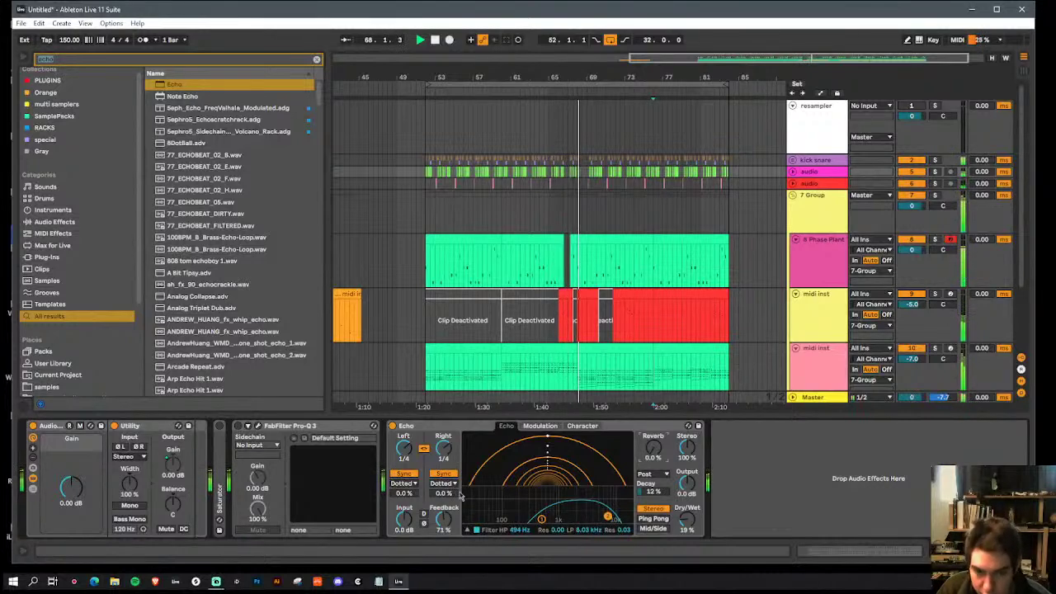
Step: Switch Echo's delay sync to Notes and set the filter to 5.87 kHz low-pass, with resonances of 0.12 low-pass and 0.07 high-pass
{"action": "left_click", "coordinate": [446, 483]}
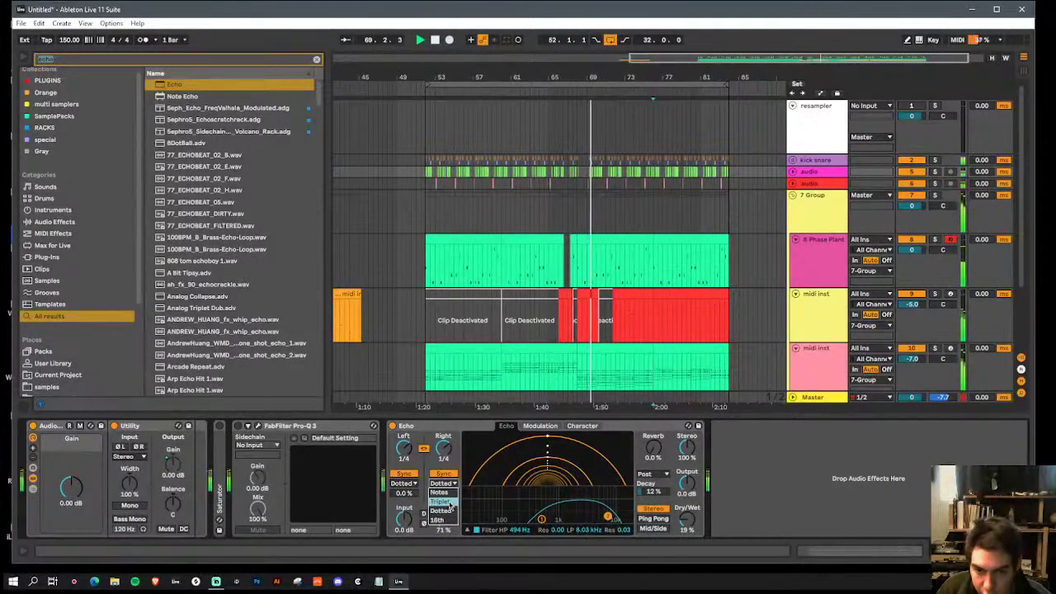
{"action": "left_click", "coordinate": [444, 501]}
{"action": "left_click", "coordinate": [446, 484]}
{"action": "left_click", "coordinate": [451, 493]}
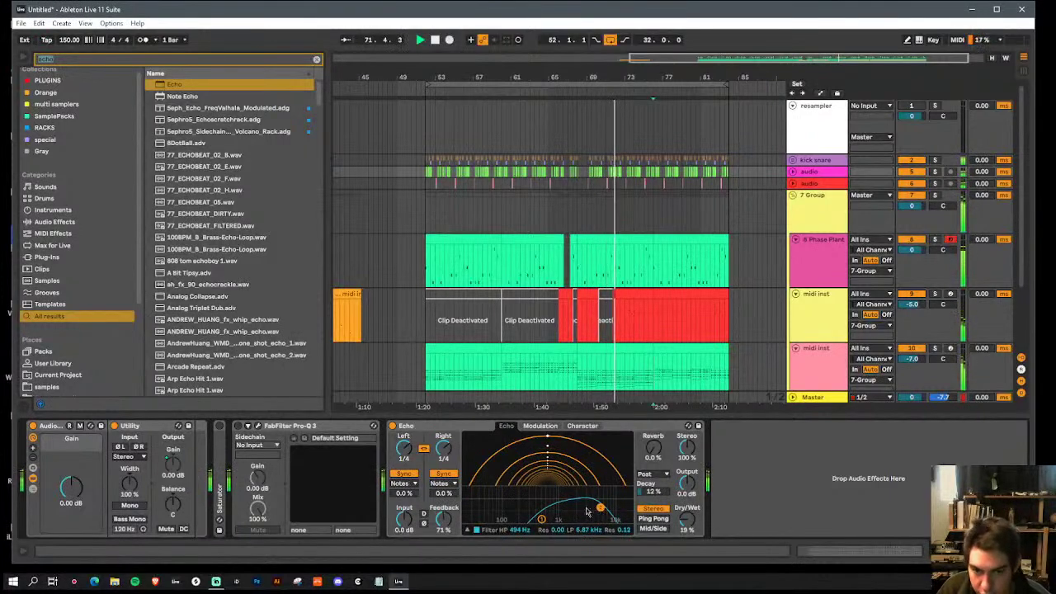
{"action": "left_click_drag", "start_coordinate": [542, 520], "coordinate": [542, 513]}
Step: Try Echo's delay times at 1/16 and settle on 1/8 for both channels
{"action": "left_click_drag", "start_coordinate": [444, 450], "coordinate": [526, 487]}
{"action": "key", "text": "Up"}
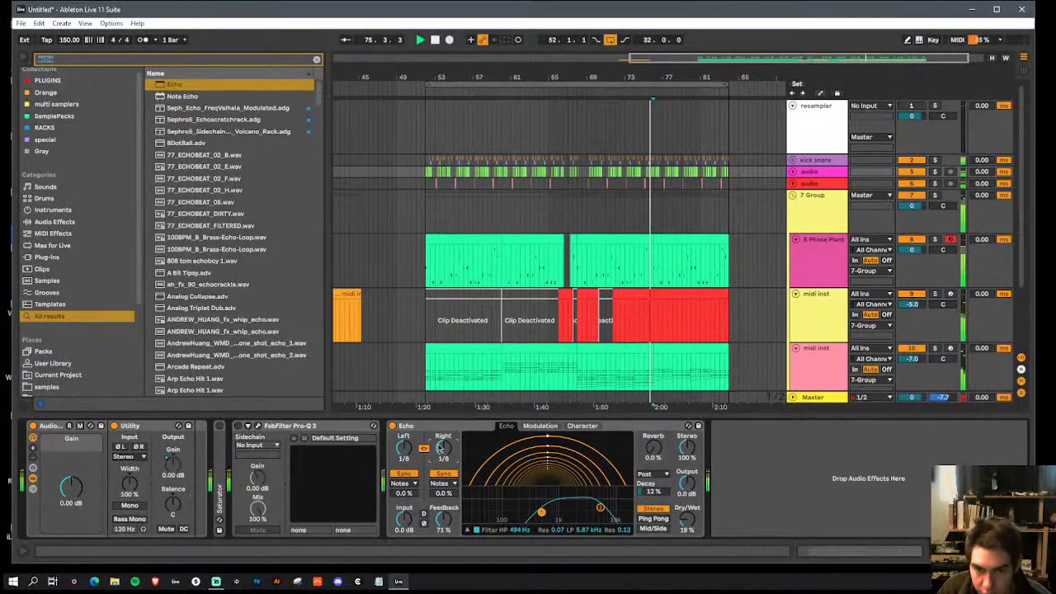
{"action": "left_click_drag", "start_coordinate": [440, 447], "coordinate": [440, 451]}
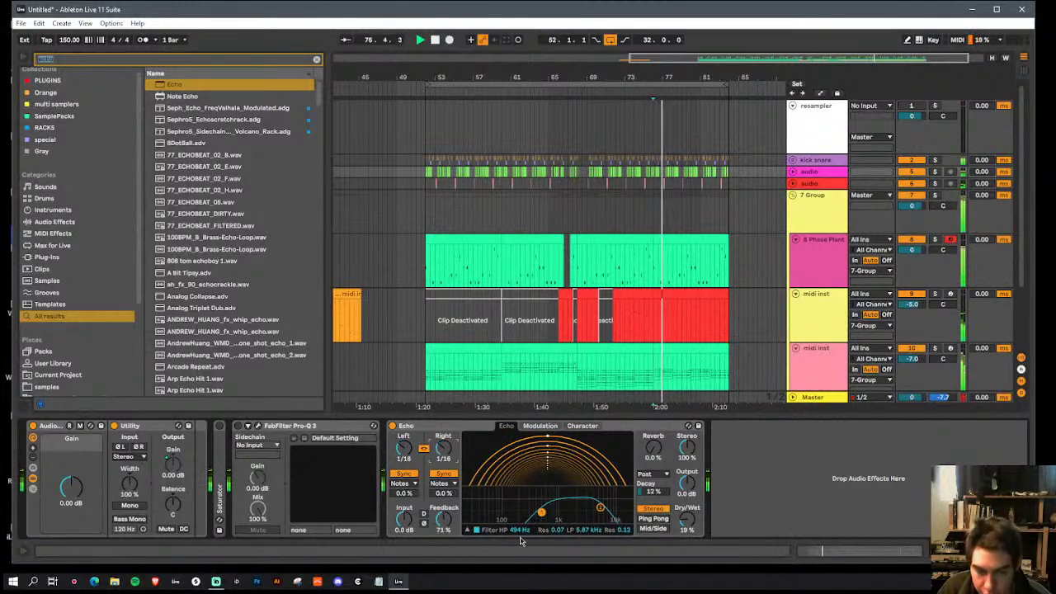
{"action": "key", "text": "Up"}
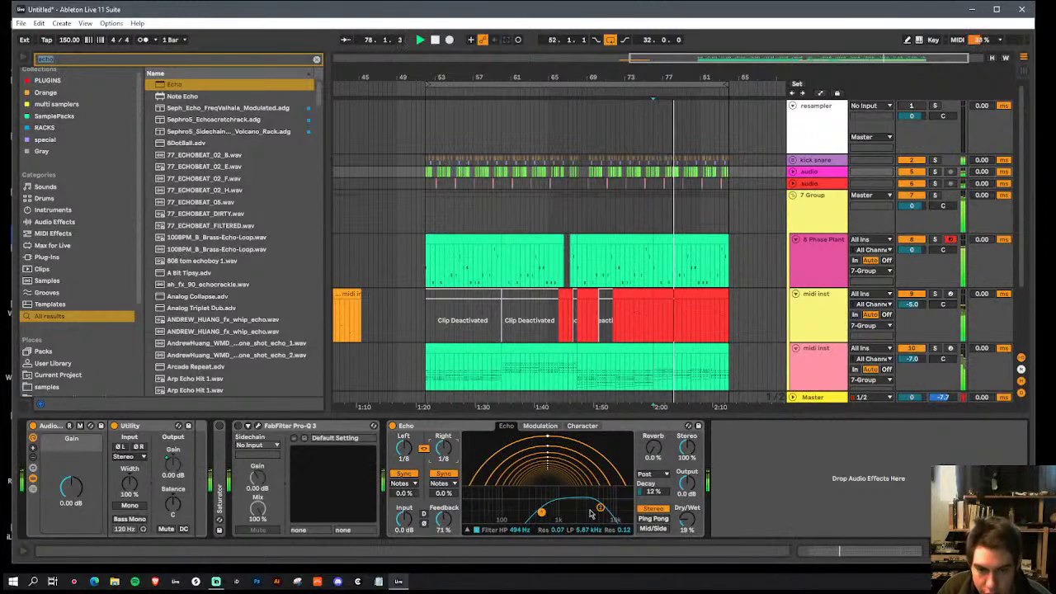
Step: Narrow Echo's filter to 1.64 kHz high-pass and 9.15 kHz low-pass, set feedback to 49% and enable ducking
{"action": "mouse_move", "coordinate": [600, 507]}
{"action": "left_mouse_down"}
{"action": "mouse_move", "coordinate": [581, 503]}
{"action": "mouse_move", "coordinate": [617, 505]}
{"action": "left_mouse_up"}
{"action": "left_click_drag", "start_coordinate": [543, 512], "coordinate": [611, 508]}
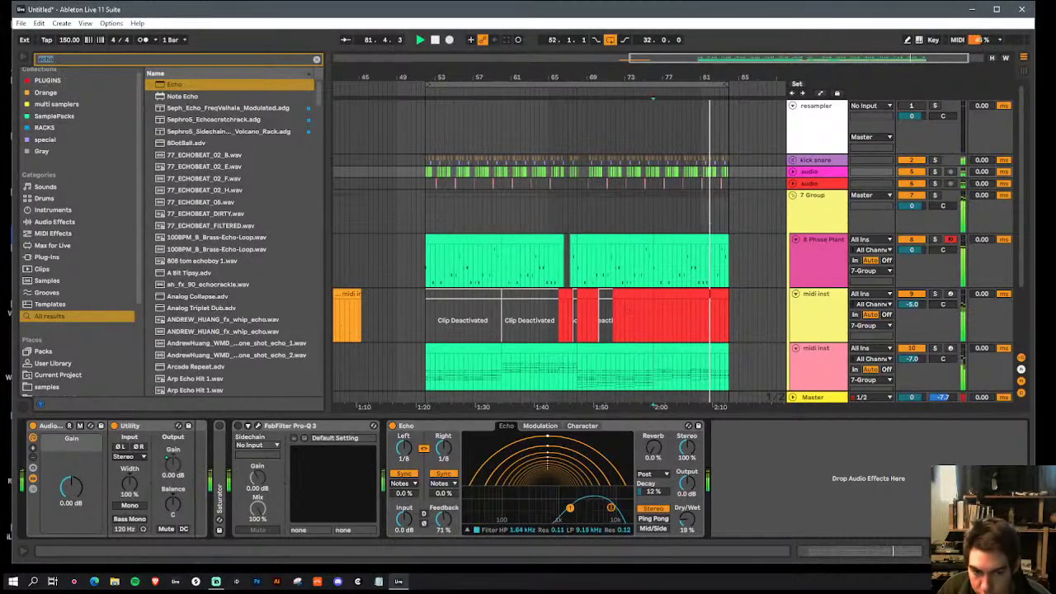
{"action": "left_click_drag", "start_coordinate": [444, 520], "coordinate": [444, 540]}
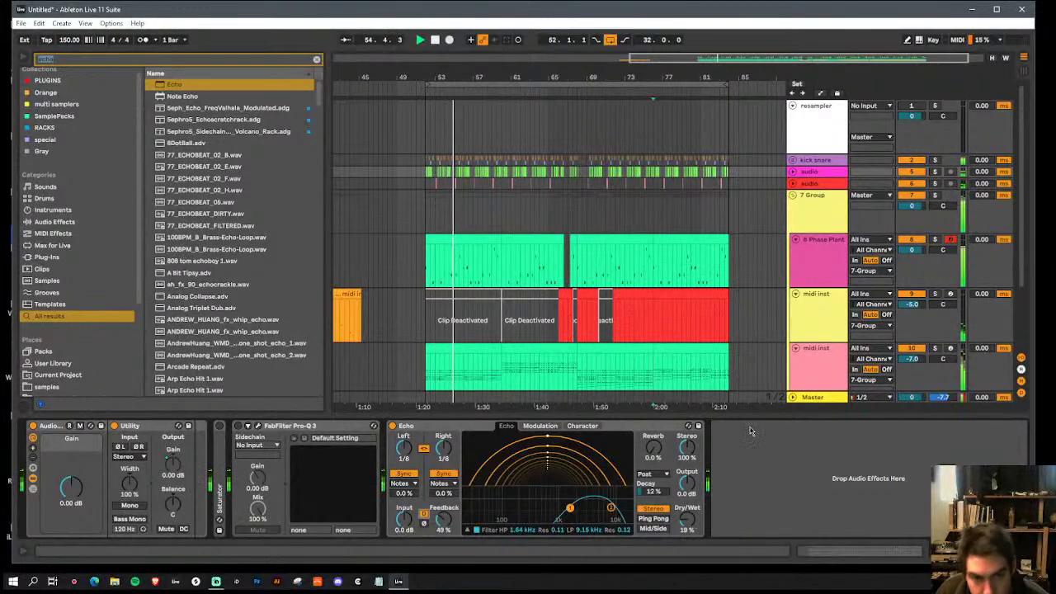
Step: Copy the Pro-C 2 sidechained to kick snare from track 9 and paste it after Echo on audio track 5
{"action": "left_click", "coordinate": [815, 334]}
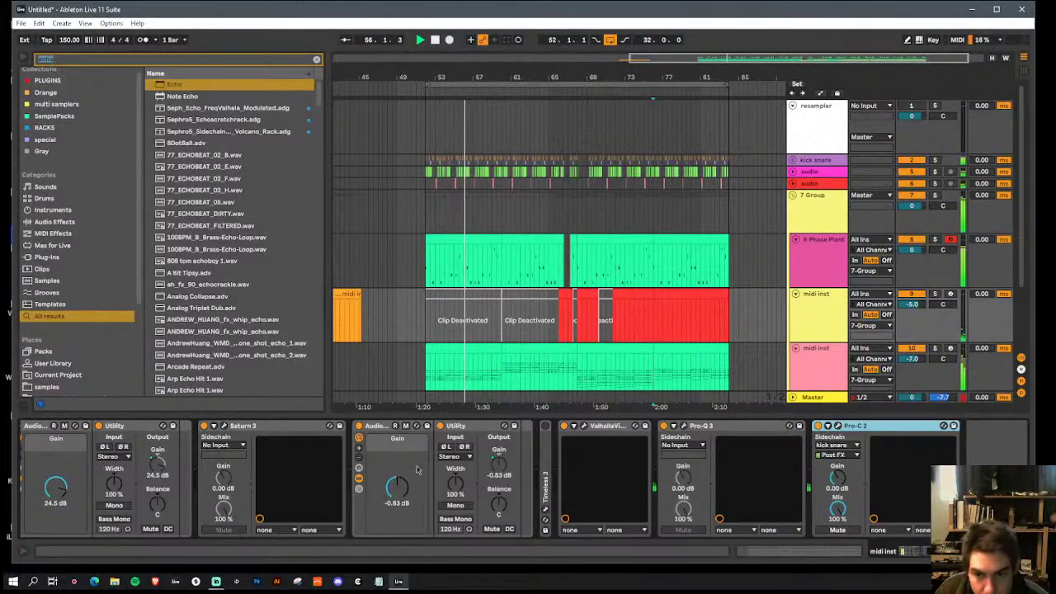
{"action": "left_click", "coordinate": [814, 172]}
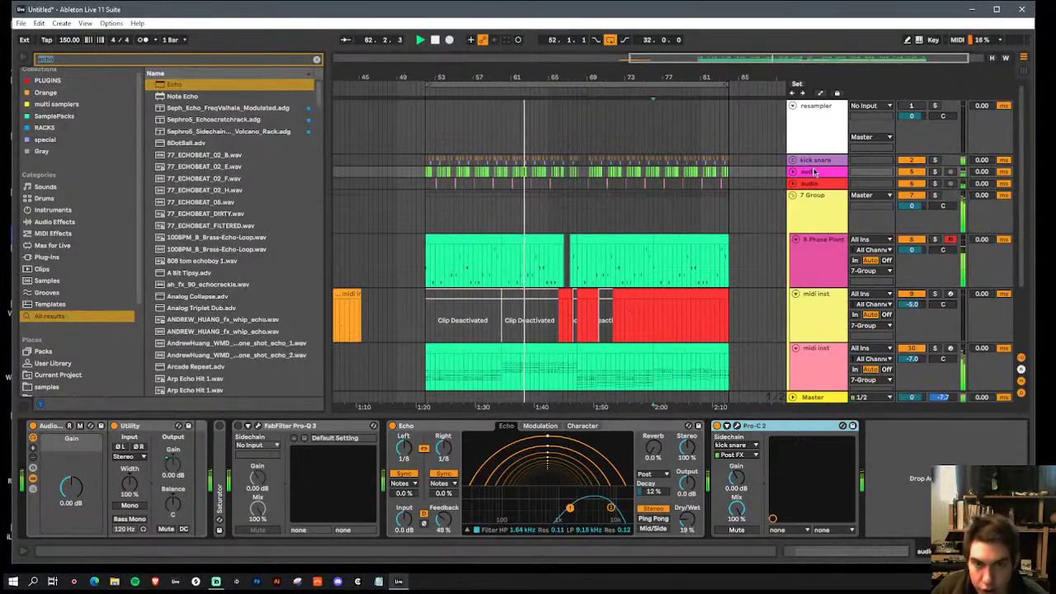
Step: Move track 9's second Gain rack to the end of its effect chain after Pro-C 2 and check its gain automation
{"action": "scroll", "coordinate": [766, 296], "scroll_direction": "down", "scroll_amount": 3}
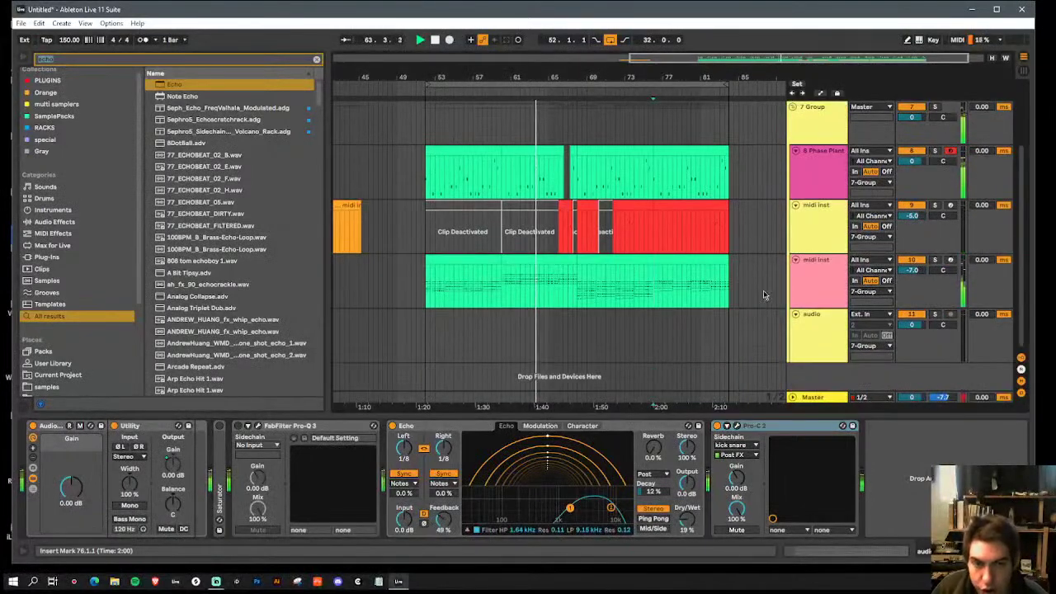
{"action": "left_click", "coordinate": [757, 287]}
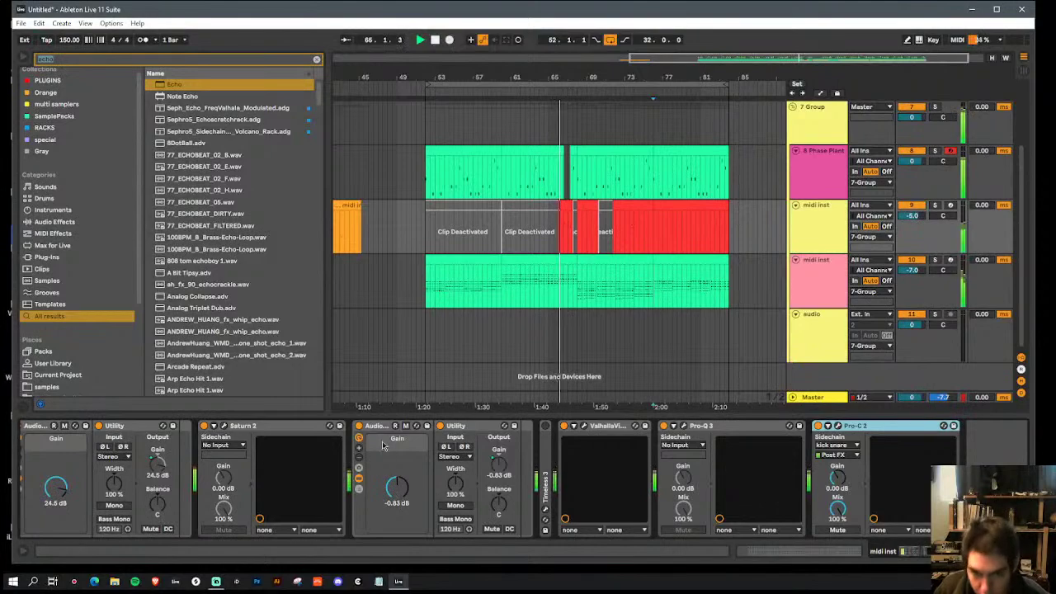
{"action": "left_click", "coordinate": [397, 495]}
{"action": "left_click_drag", "start_coordinate": [980, 461], "coordinate": [980, 460]}
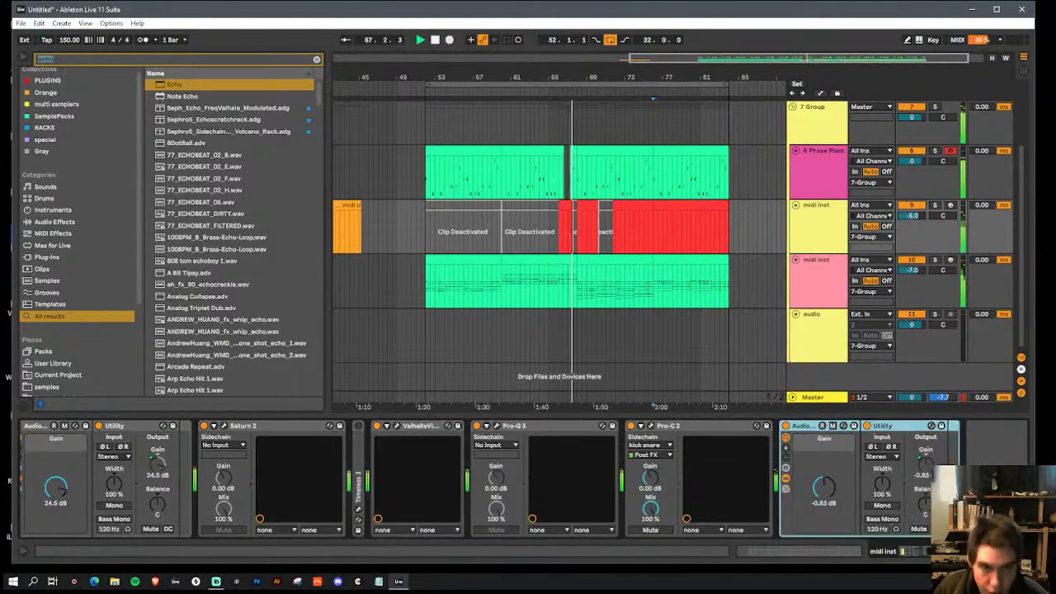
{"action": "key", "text": "a"}
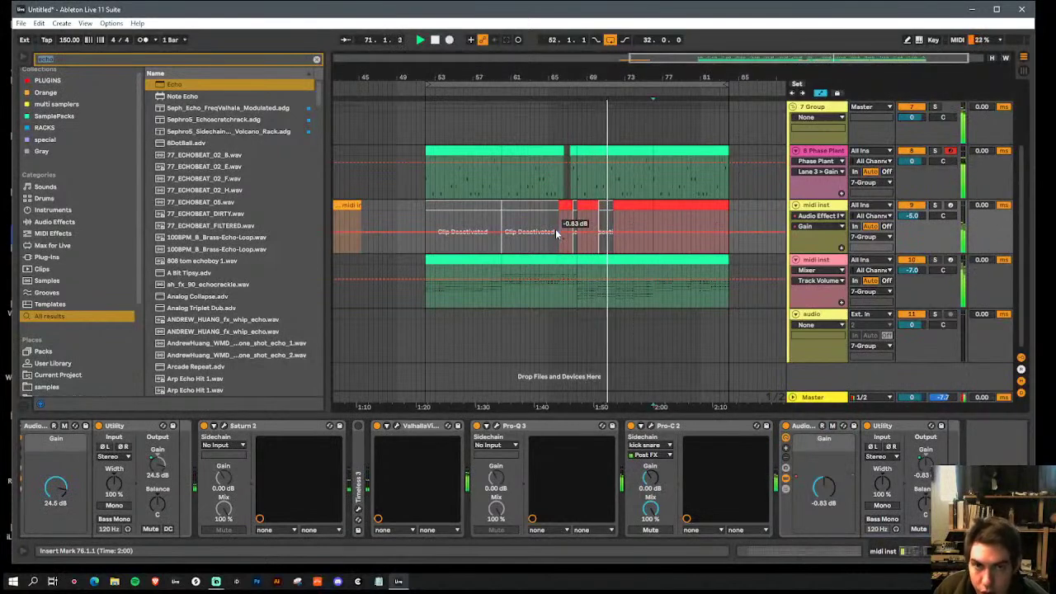
{"action": "left_click_drag", "start_coordinate": [548, 230], "coordinate": [566, 244]}
{"action": "key", "text": "a"}
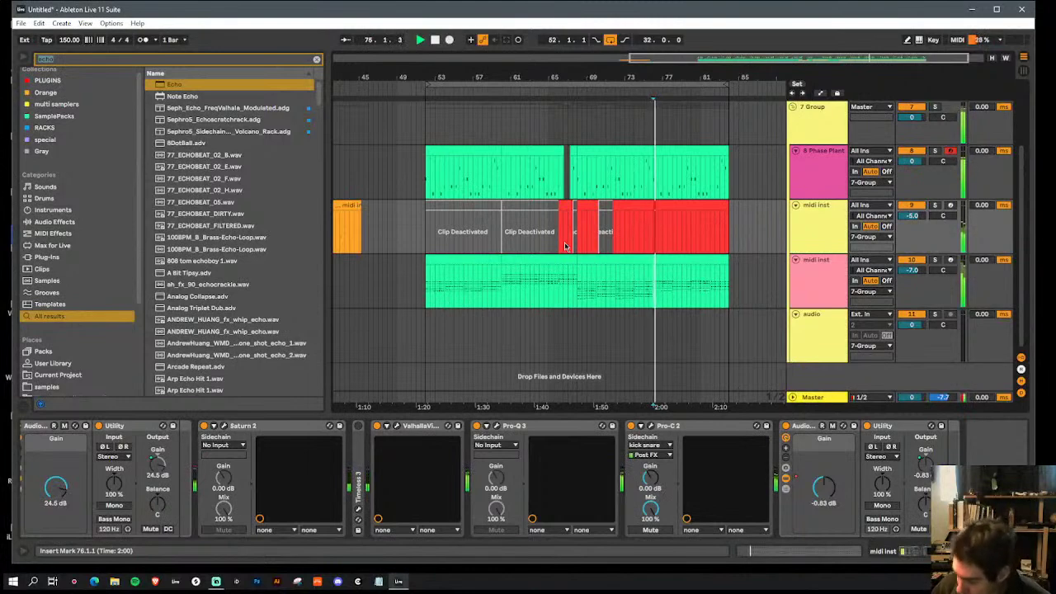
Step: Add an E2 note at 14.3.1 after the C#2 in track 9's melody clip before bar 76
{"action": "double_click", "coordinate": [649, 205]}
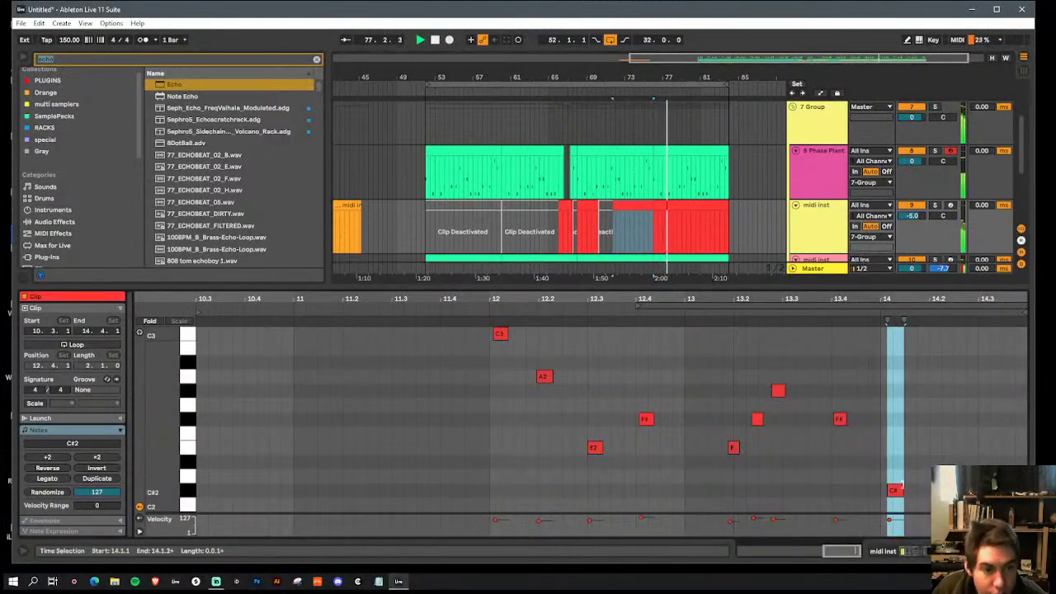
{"action": "double_click", "coordinate": [980, 460]}
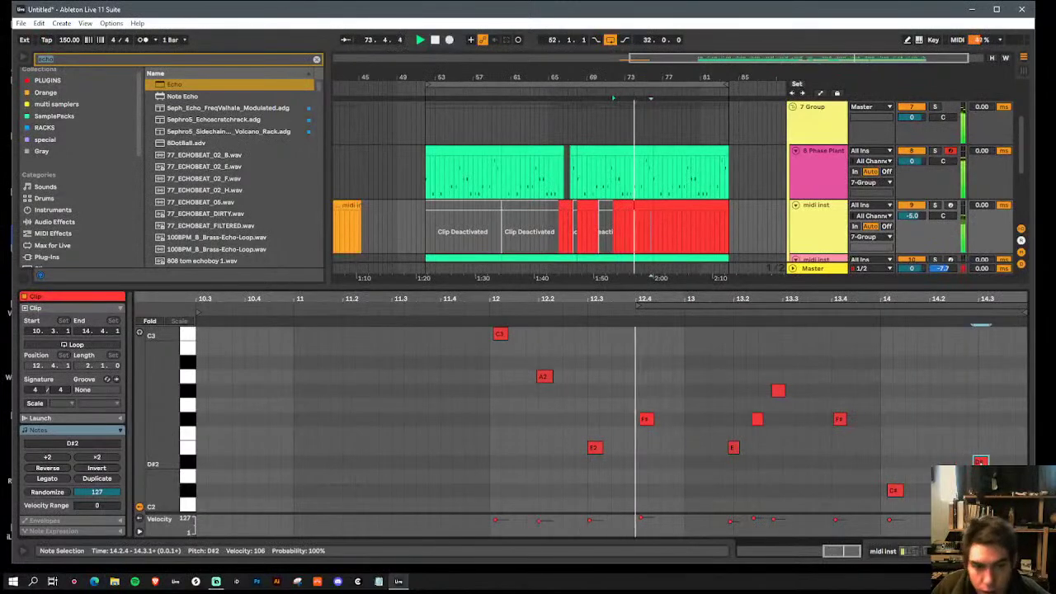
{"action": "mouse_move", "coordinate": [982, 462]}
{"action": "left_mouse_down"}
{"action": "mouse_move", "coordinate": [990, 430]}
{"action": "mouse_move", "coordinate": [992, 452]}
{"action": "left_mouse_up"}
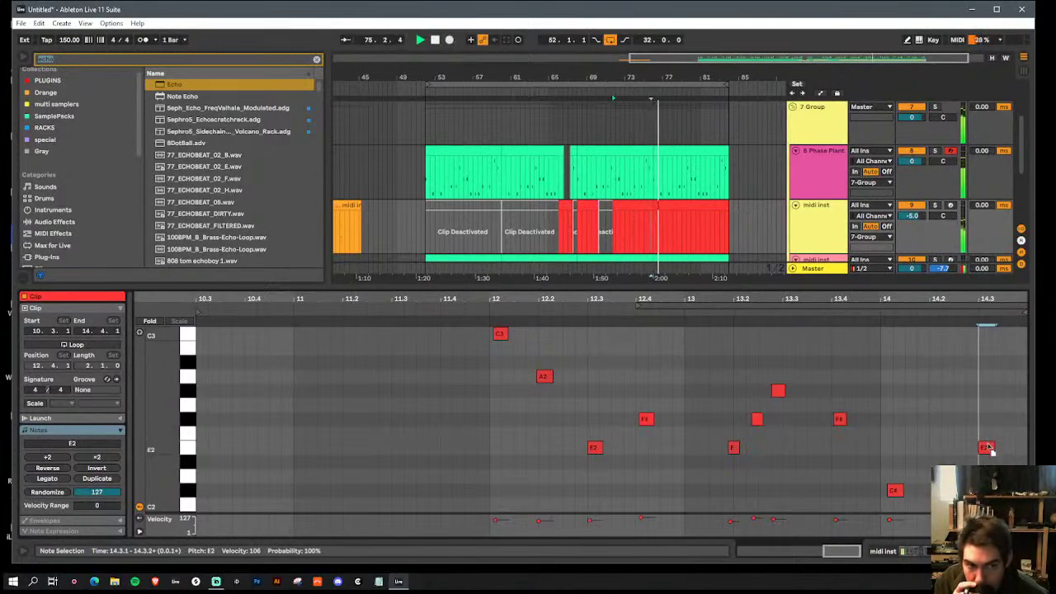
{"action": "double_click", "coordinate": [736, 288]}
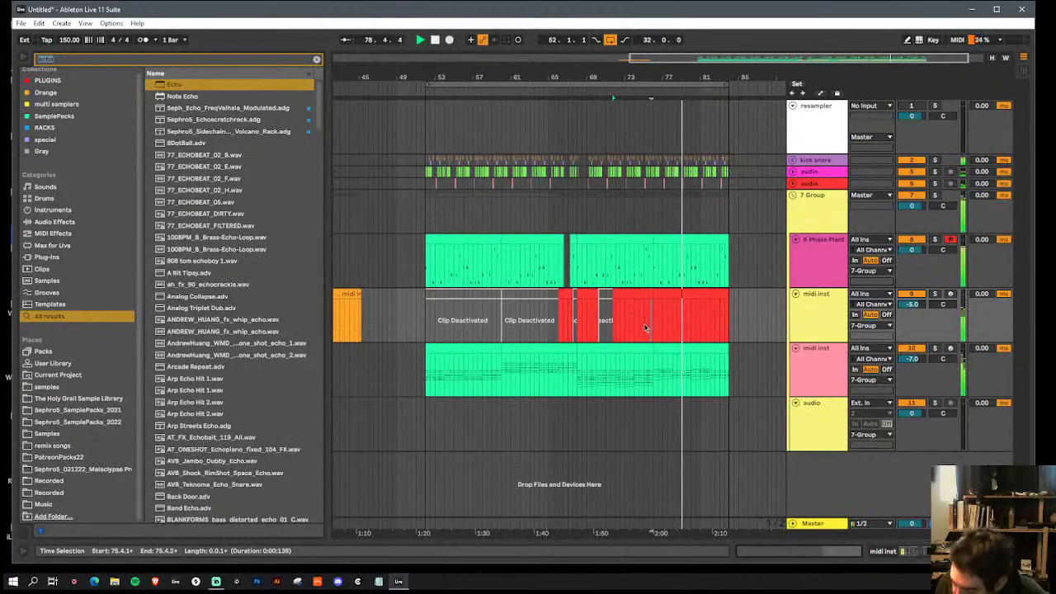
Step: Try the last five notes of track 9's final clip an octave higher and return them to their original pitch
{"action": "double_click", "coordinate": [705, 310]}
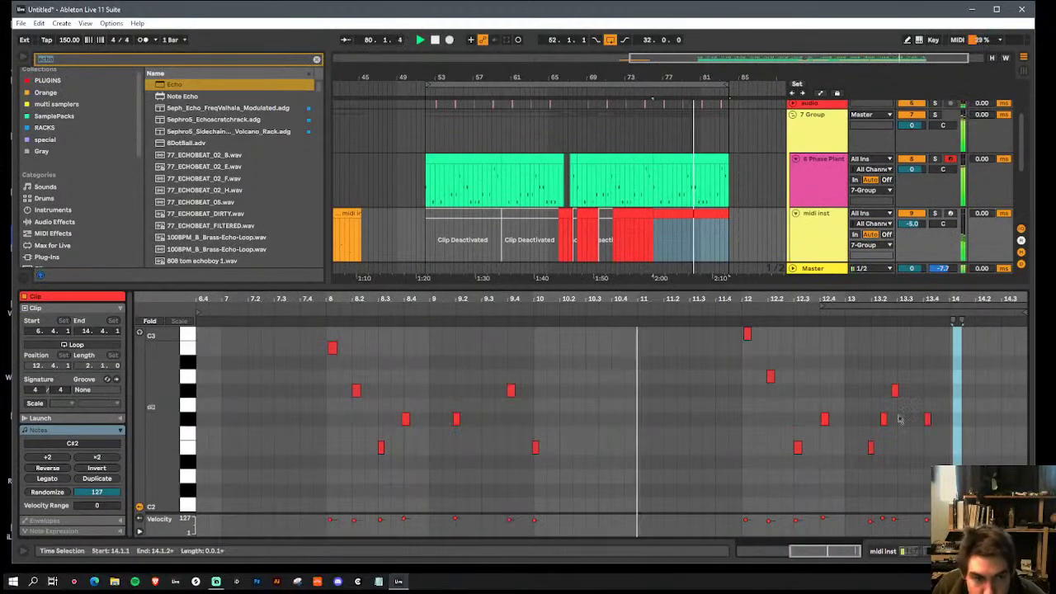
{"action": "key", "text": "shift+Up"}
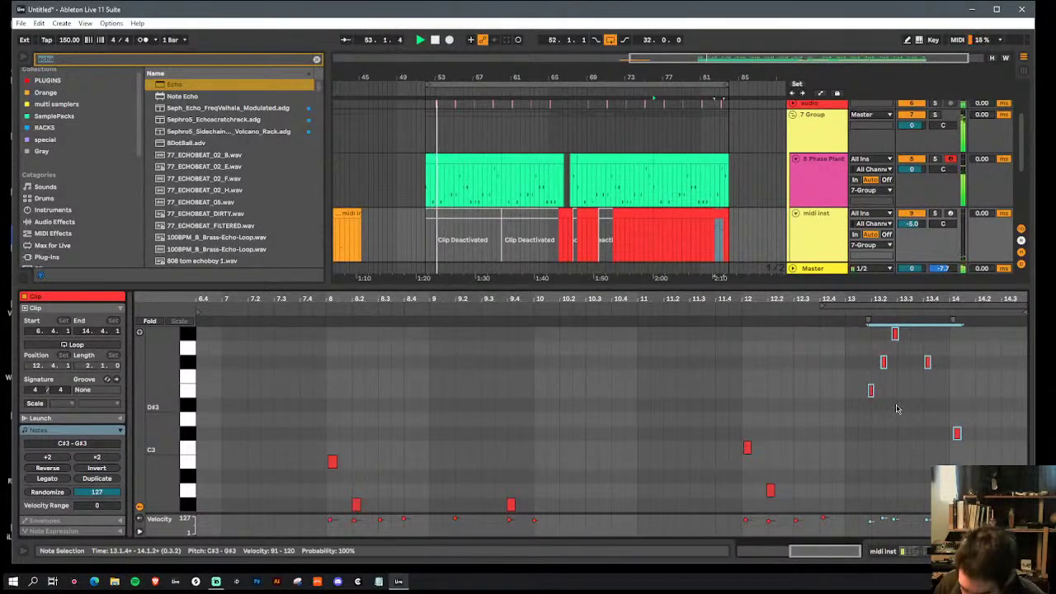
{"action": "key", "text": "shift+Down"}
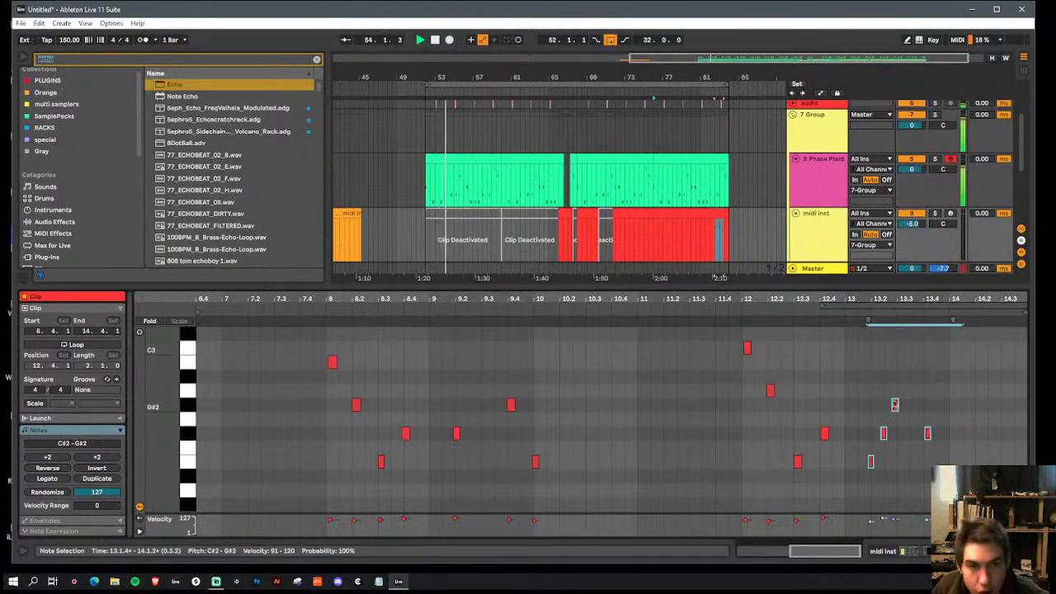
{"action": "double_click", "coordinate": [732, 285]}
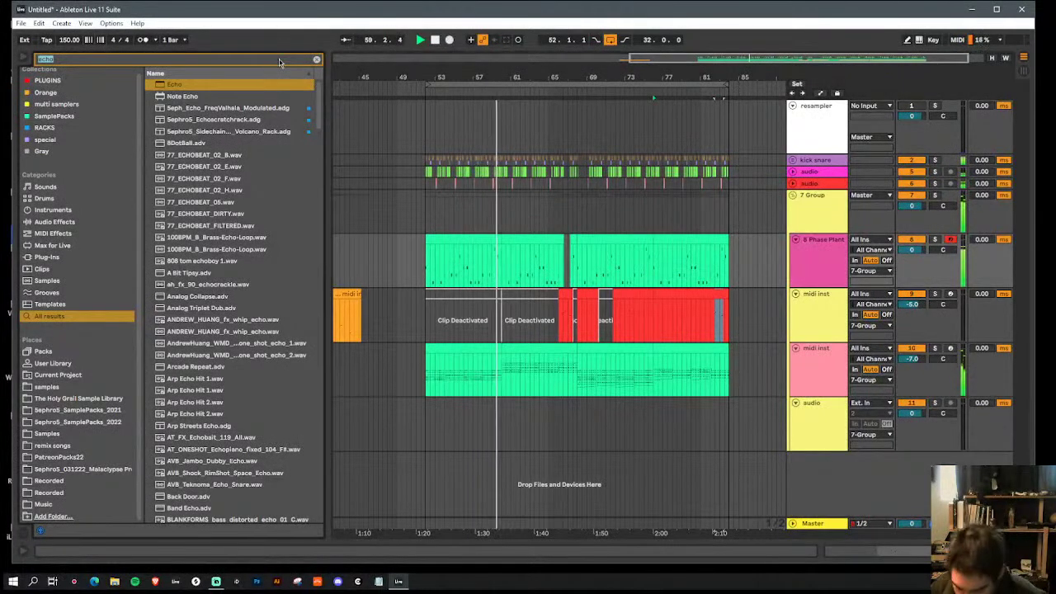
Step: Search the VST plug-ins for "dec" and load Decapitator after Phase Plant on track 8
{"action": "type", "text": "del"}
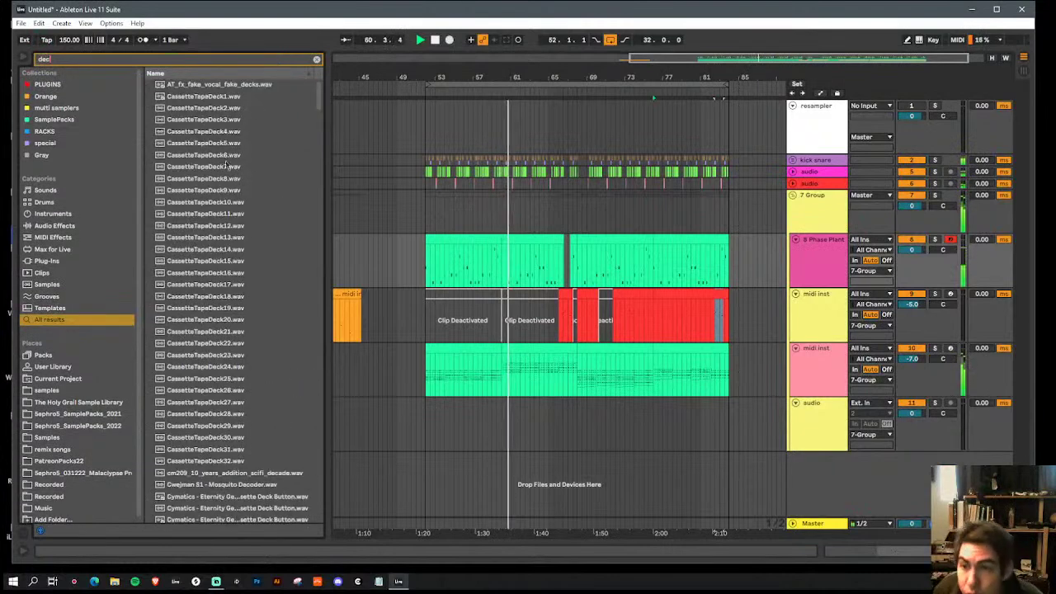
{"action": "left_click", "coordinate": [74, 260]}
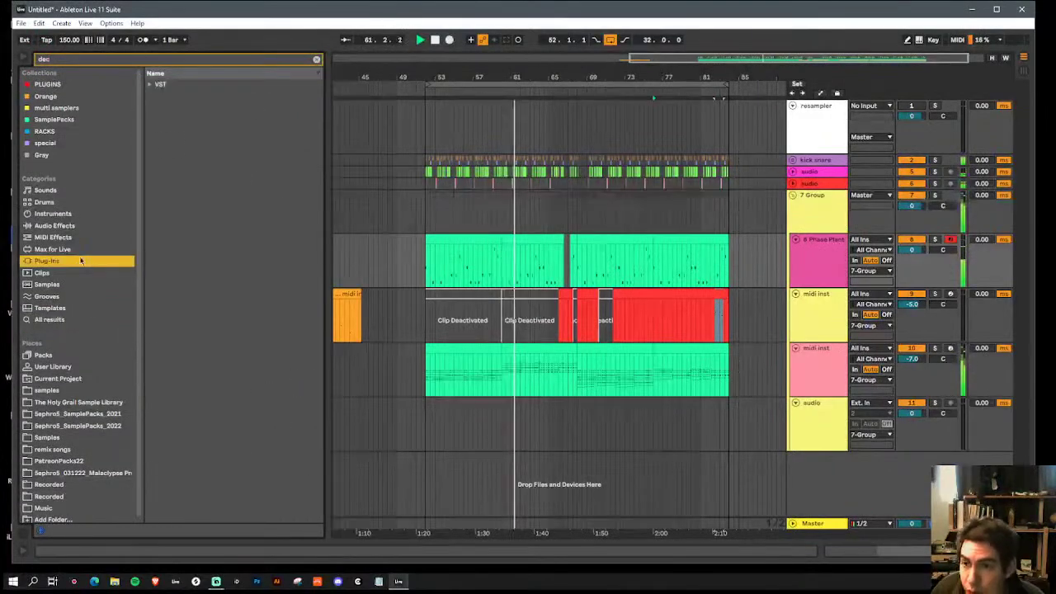
{"action": "left_click", "coordinate": [151, 85]}
{"action": "left_click", "coordinate": [157, 97]}
{"action": "left_click", "coordinate": [193, 109]}
{"action": "double_click", "coordinate": [192, 109]}
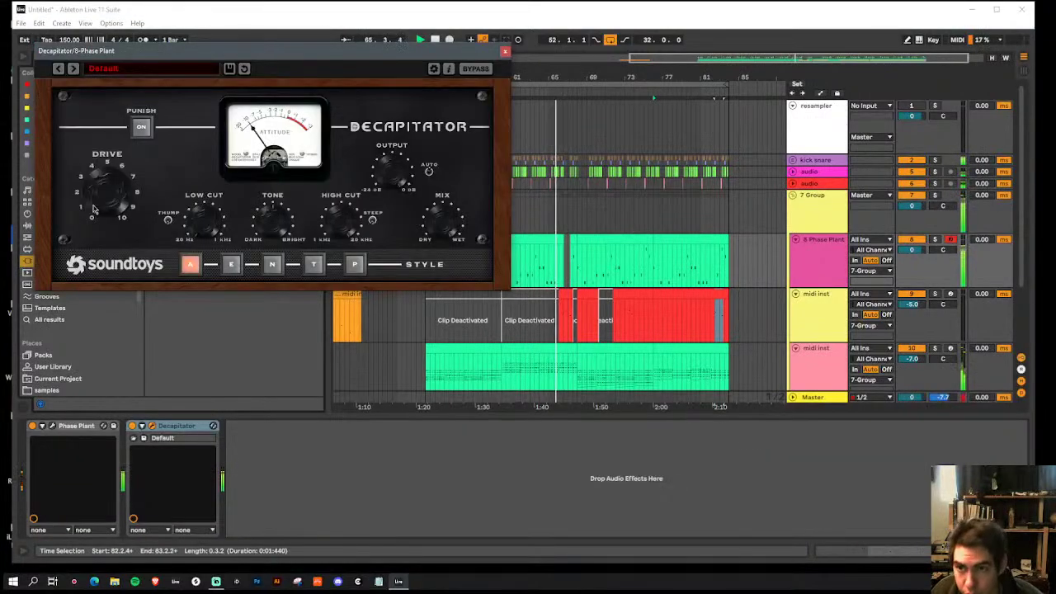
Step: Adjust Decapitator's Drive on track 8 and close its plug-in window
{"action": "left_click_drag", "start_coordinate": [125, 208], "coordinate": [125, 204]}
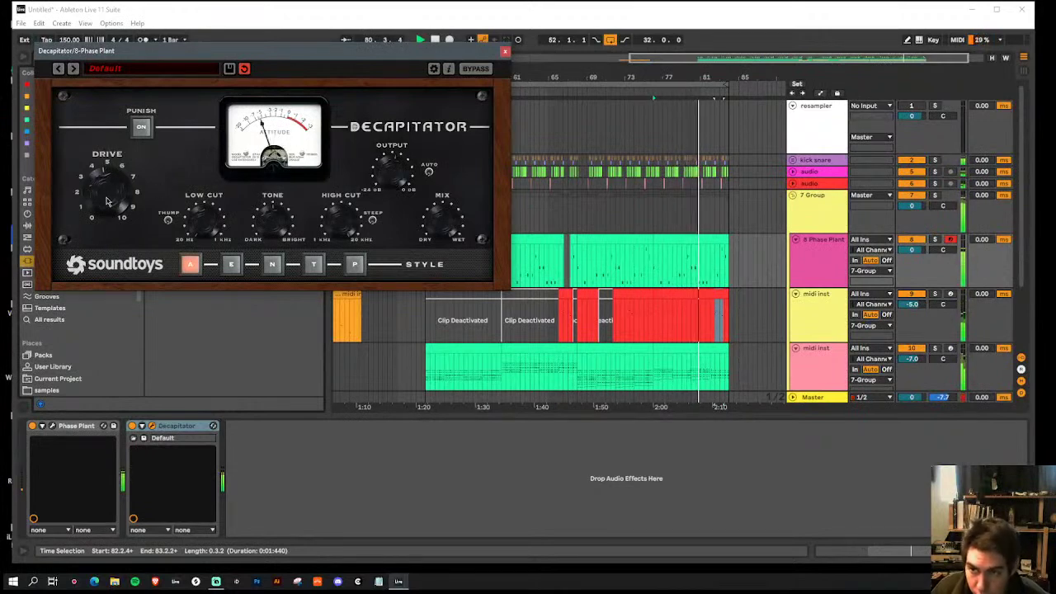
{"action": "left_click", "coordinate": [505, 50]}
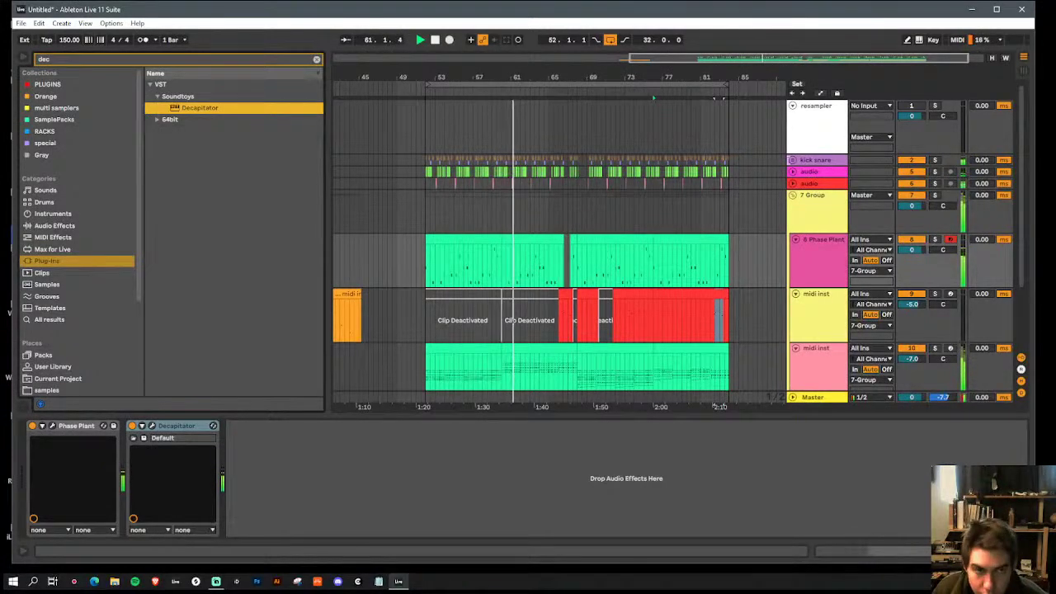
Step: Expand the kick snare group, select all clap clips on track 4 and transpose them by +3 semitones
{"action": "left_click", "coordinate": [793, 160]}
{"action": "left_click_drag", "start_coordinate": [756, 278], "coordinate": [424, 278]}
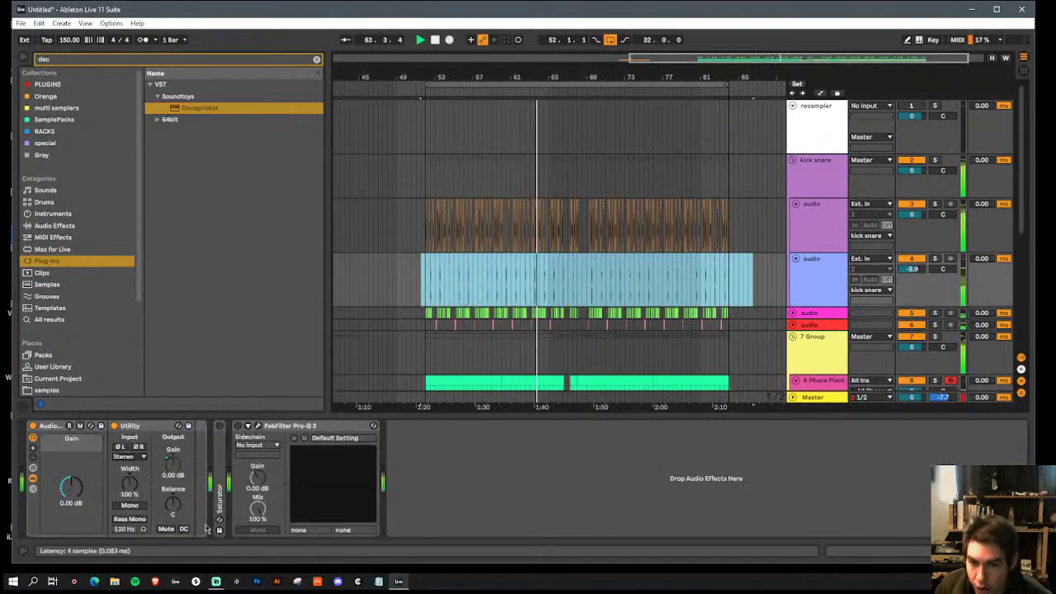
{"action": "left_click", "coordinate": [829, 553]}
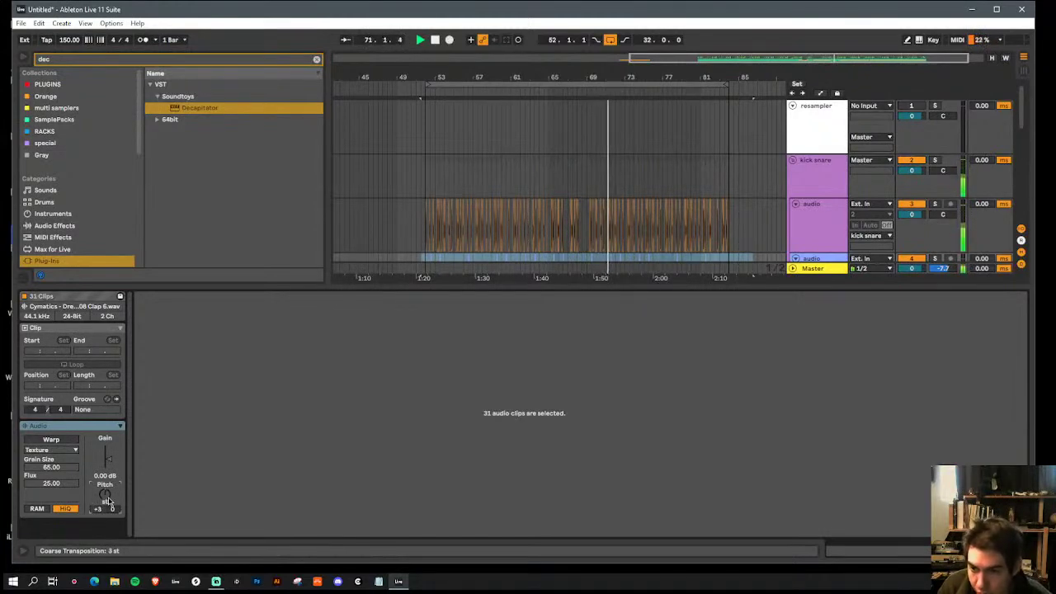
{"action": "key", "text": "shift+Tab"}
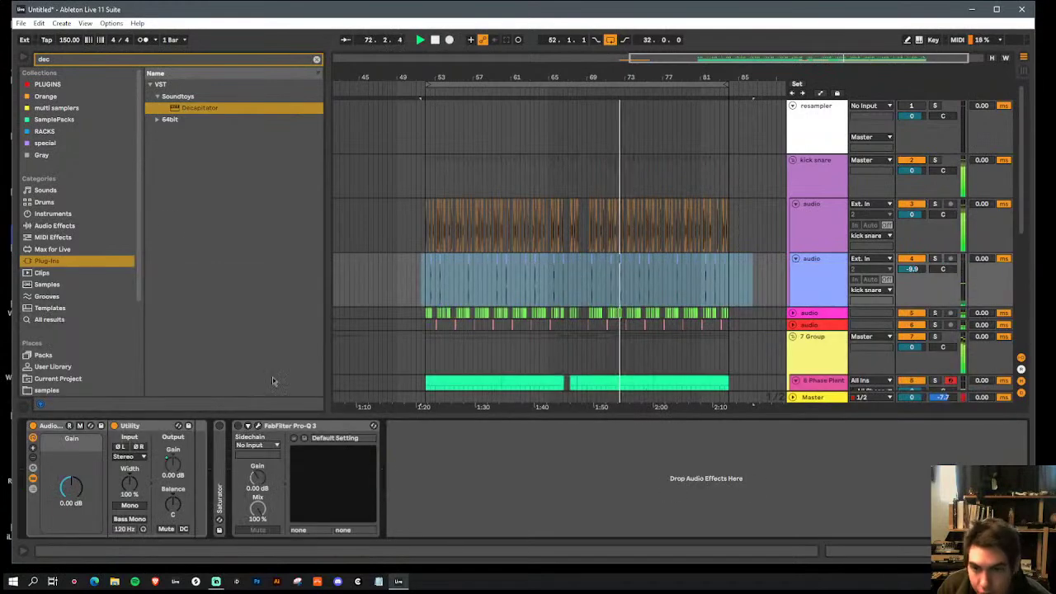
Step: Search the audio effects for "voc" and load Vocoder after Pro-Q 3 on track 4
{"action": "left_click", "coordinate": [137, 61]}
{"action": "type", "text": "voc"}
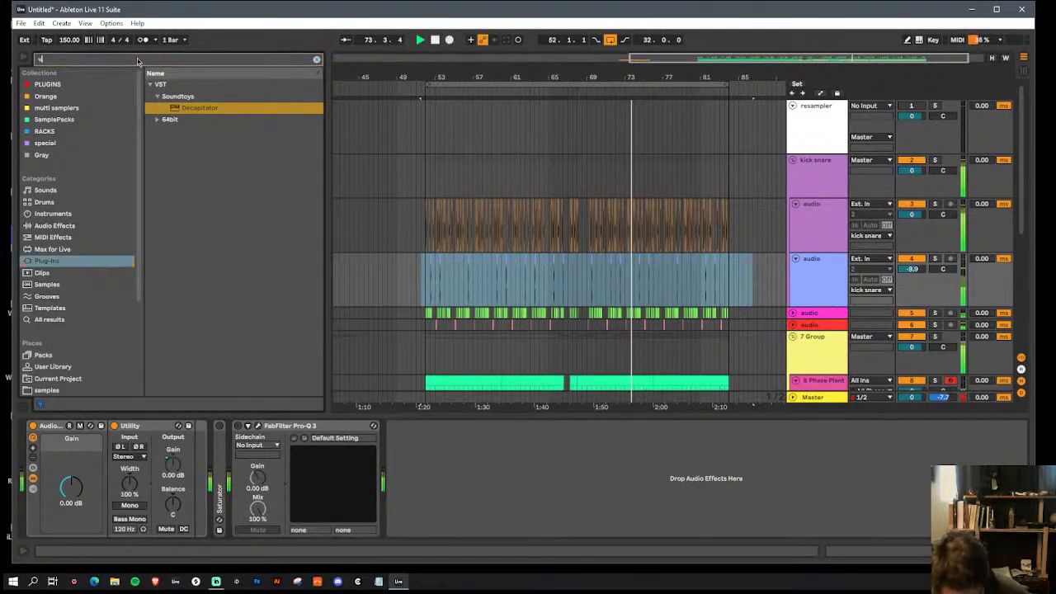
{"action": "left_click", "coordinate": [74, 226]}
{"action": "left_click", "coordinate": [184, 170]}
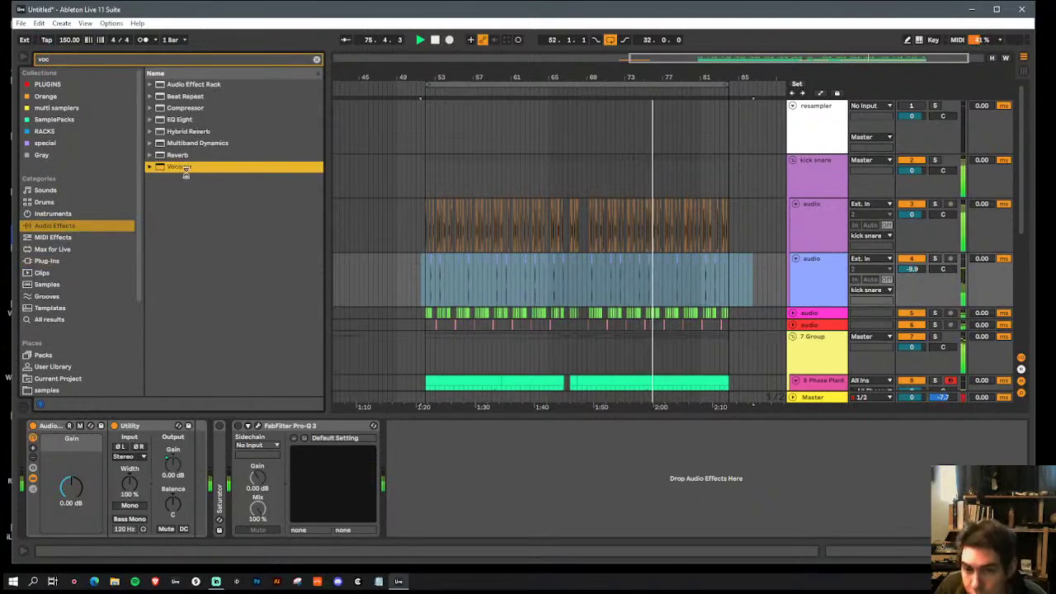
{"action": "left_click_drag", "start_coordinate": [181, 169], "coordinate": [530, 529]}
Step: Set the Vocoder's Depth to 133 % and its Formant to -4.00
{"action": "left_click_drag", "start_coordinate": [603, 507], "coordinate": [602, 562]}
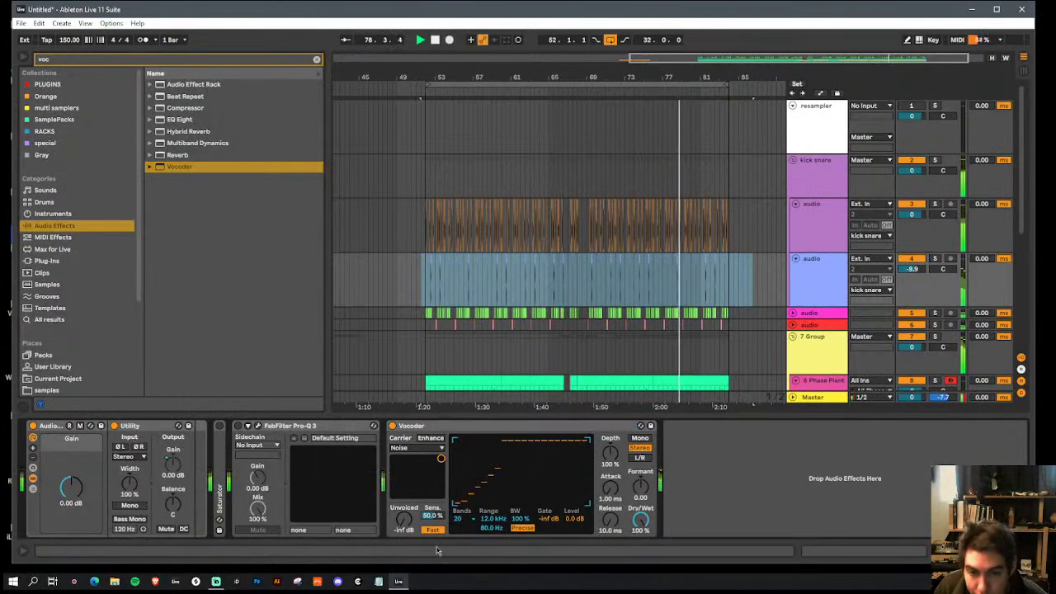
{"action": "mouse_move", "coordinate": [615, 453]}
{"action": "left_mouse_down"}
{"action": "mouse_move", "coordinate": [614, 487]}
{"action": "mouse_move", "coordinate": [615, 452]}
{"action": "left_mouse_up"}
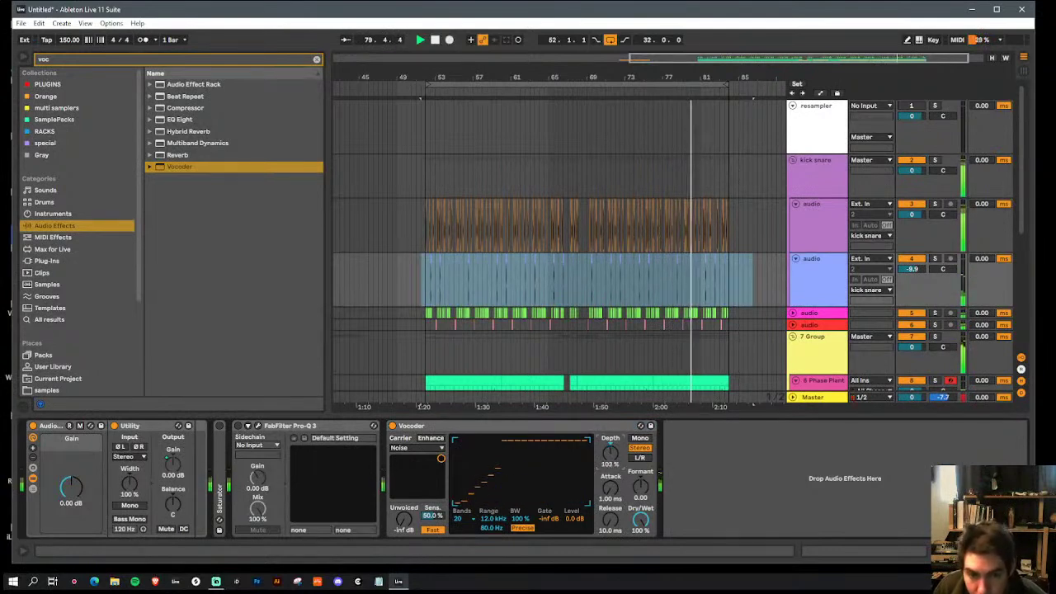
{"action": "left_click_drag", "start_coordinate": [643, 491], "coordinate": [643, 483]}
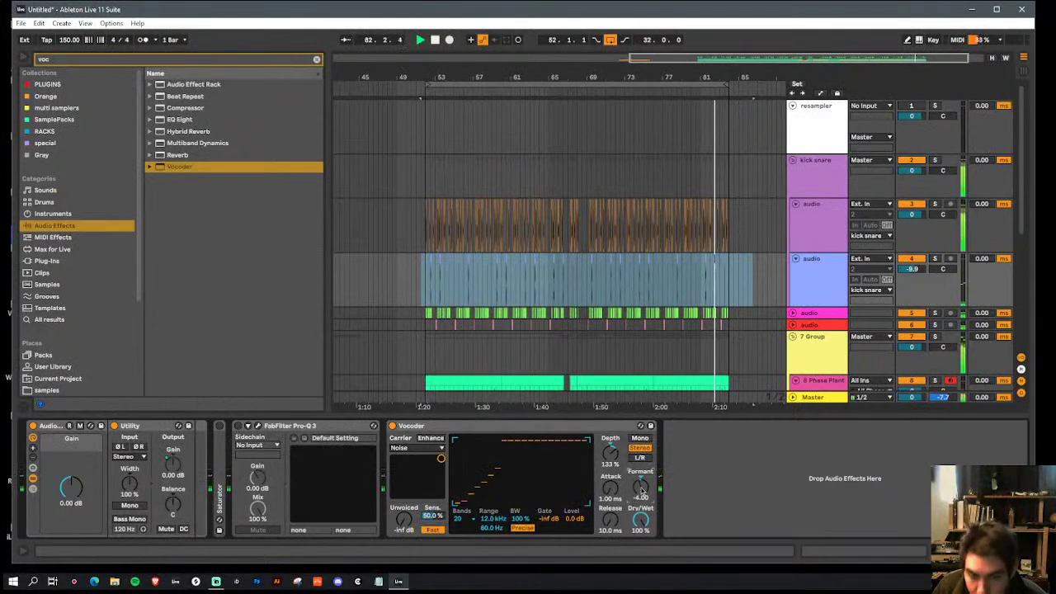
Step: Search the audio effects for "ott" and load the ott_SingleBand Multiband Dynamics preset after the Vocoder
{"action": "left_click", "coordinate": [190, 59]}
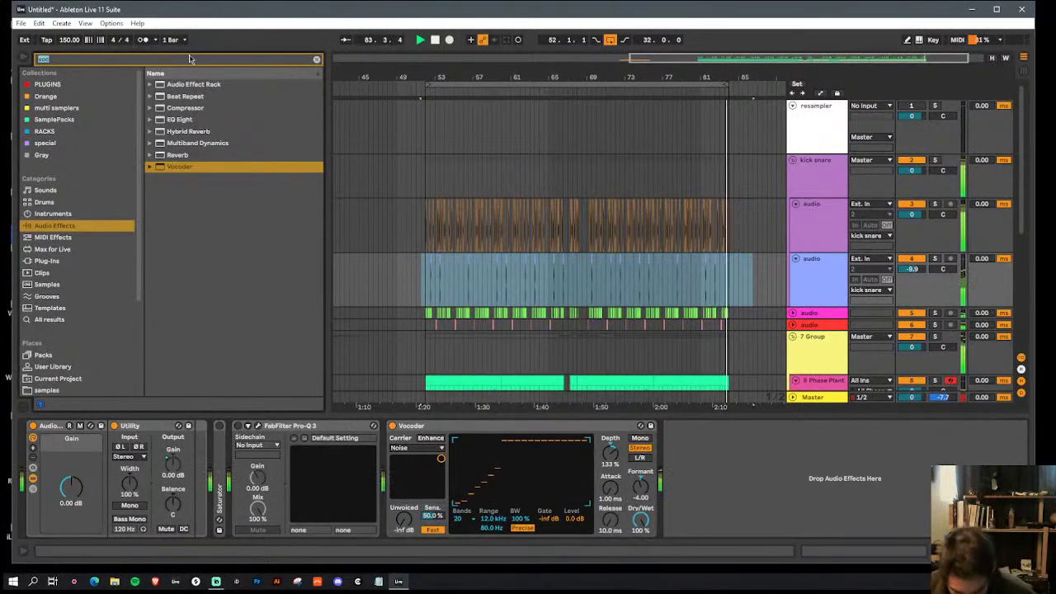
{"action": "type", "text": "ott"}
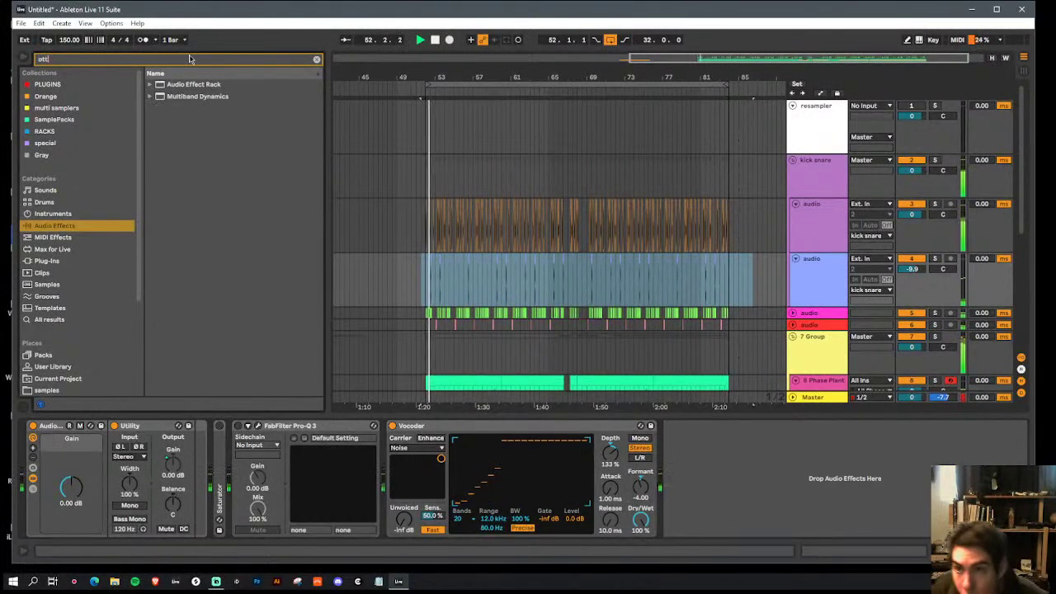
{"action": "left_click", "coordinate": [149, 96]}
{"action": "left_click", "coordinate": [191, 159]}
{"action": "double_click", "coordinate": [198, 157]}
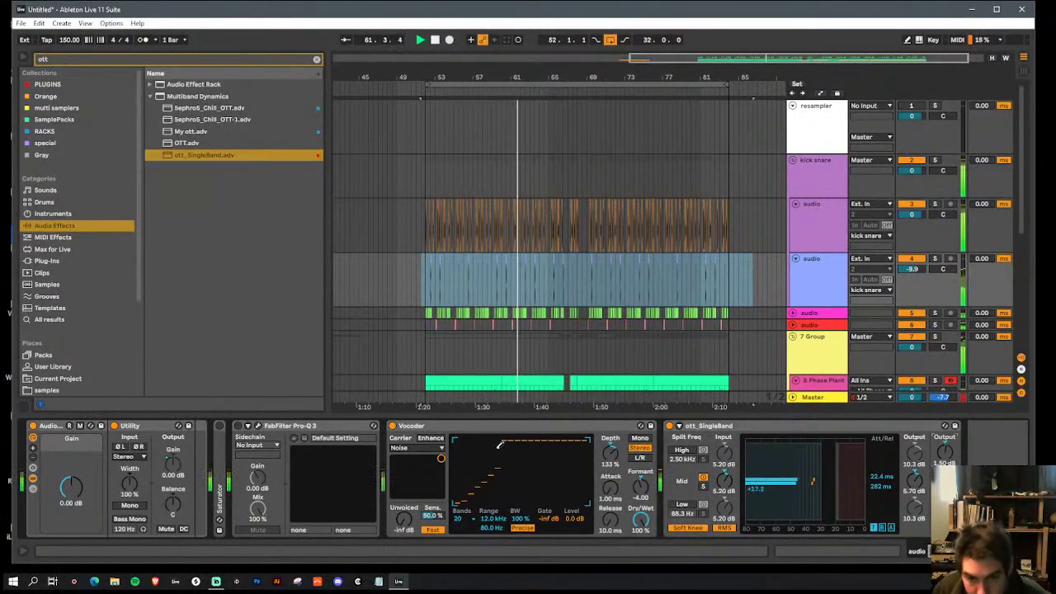
Step: Reset the Vocoder's Formant and set its range to 20 Hz–18 kHz, Gate to -53 dB and Level to 2.6 dB
{"action": "double_click", "coordinate": [637, 489]}
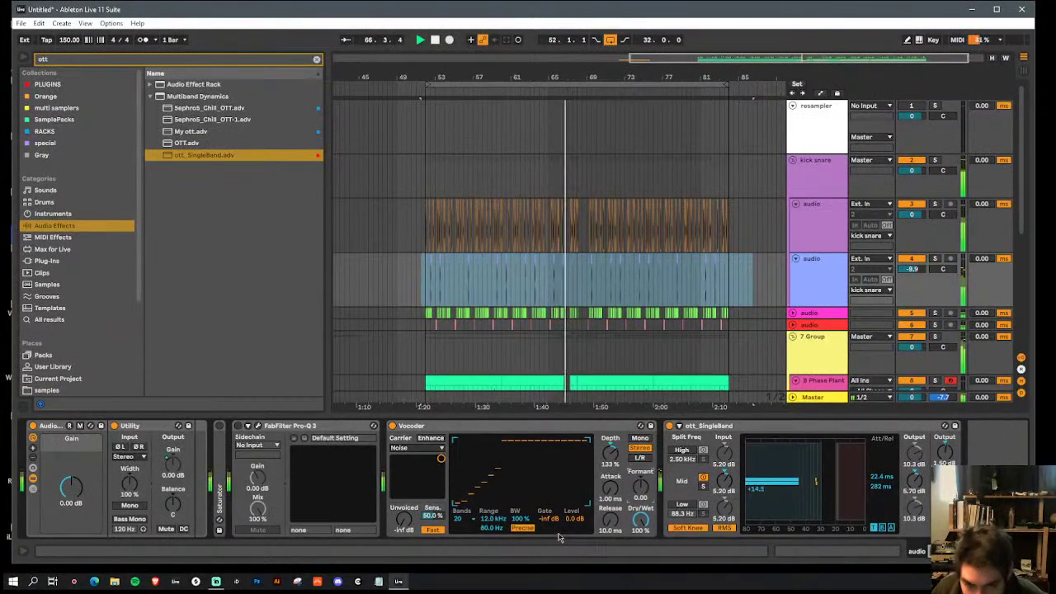
{"action": "left_click_drag", "start_coordinate": [491, 530], "coordinate": [492, 555]}
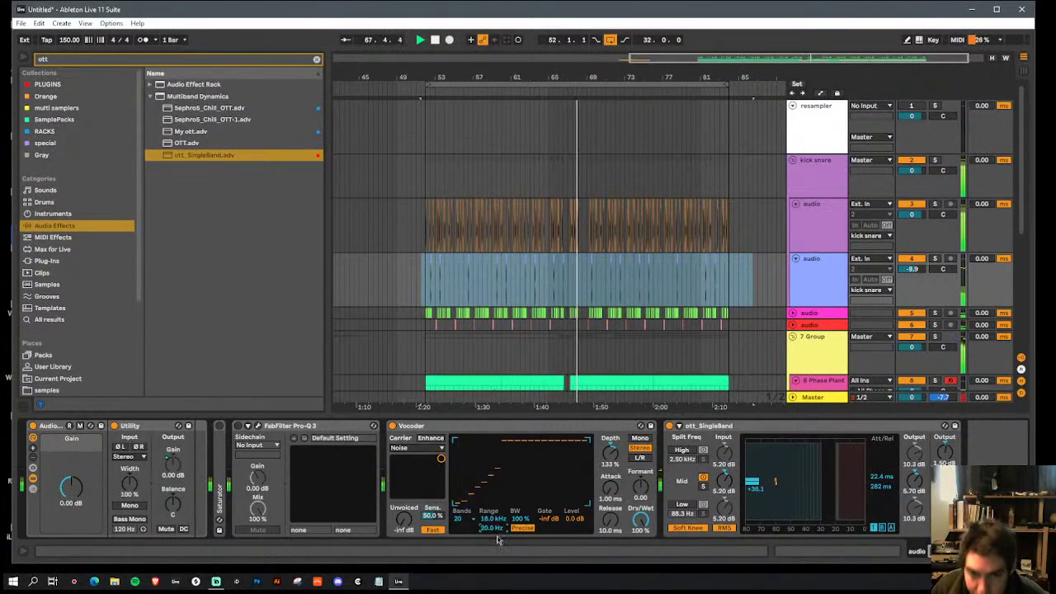
{"action": "left_click_drag", "start_coordinate": [552, 521], "coordinate": [581, 510]}
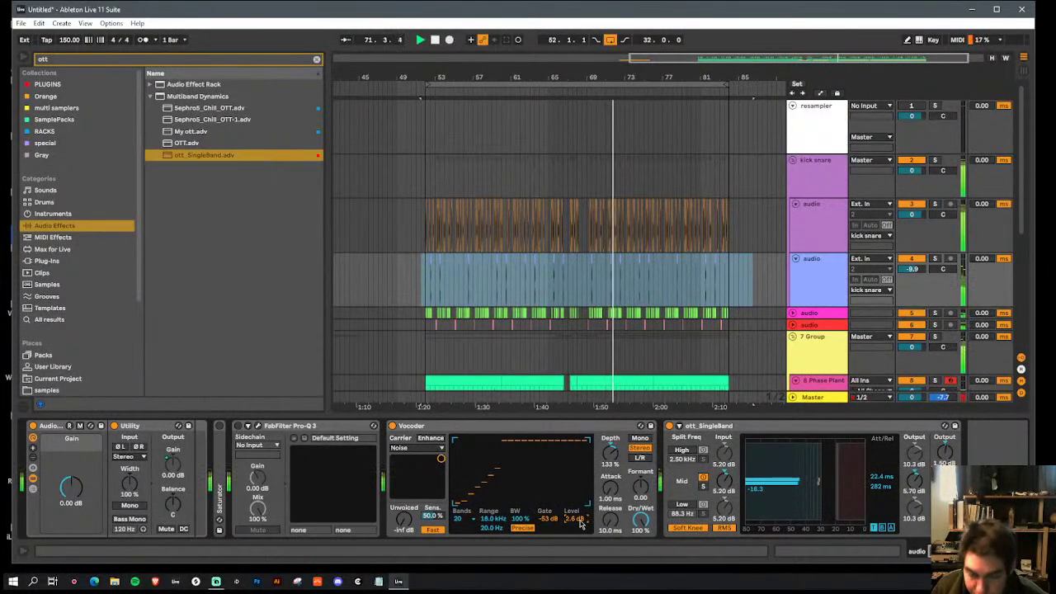
Step: Search the plug-ins for "conv" and load kHs Convolver between the Vocoder and ott_SingleBand
{"action": "left_click", "coordinate": [233, 60]}
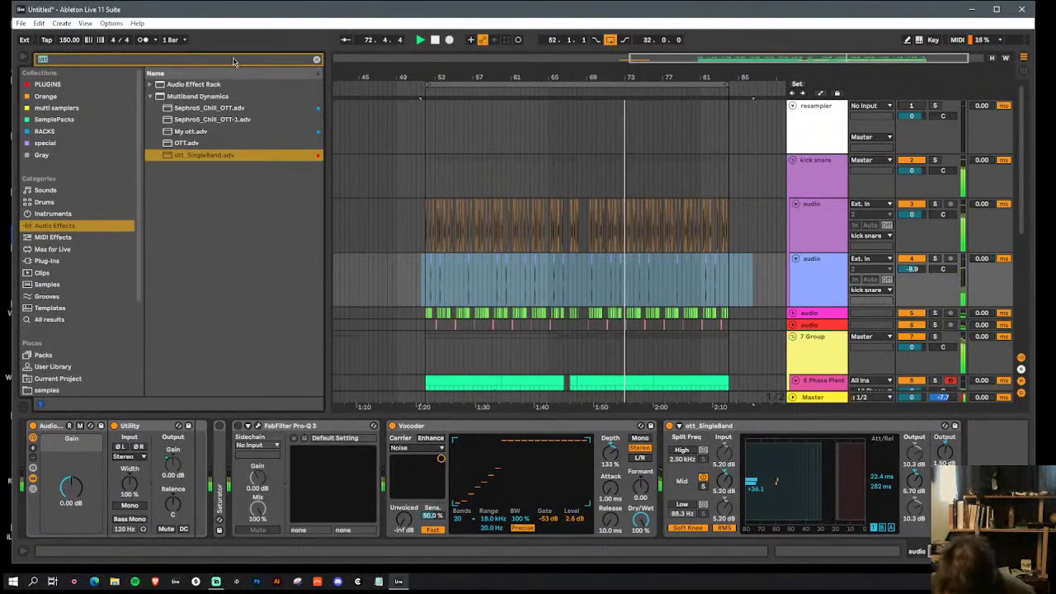
{"action": "type", "text": "conv"}
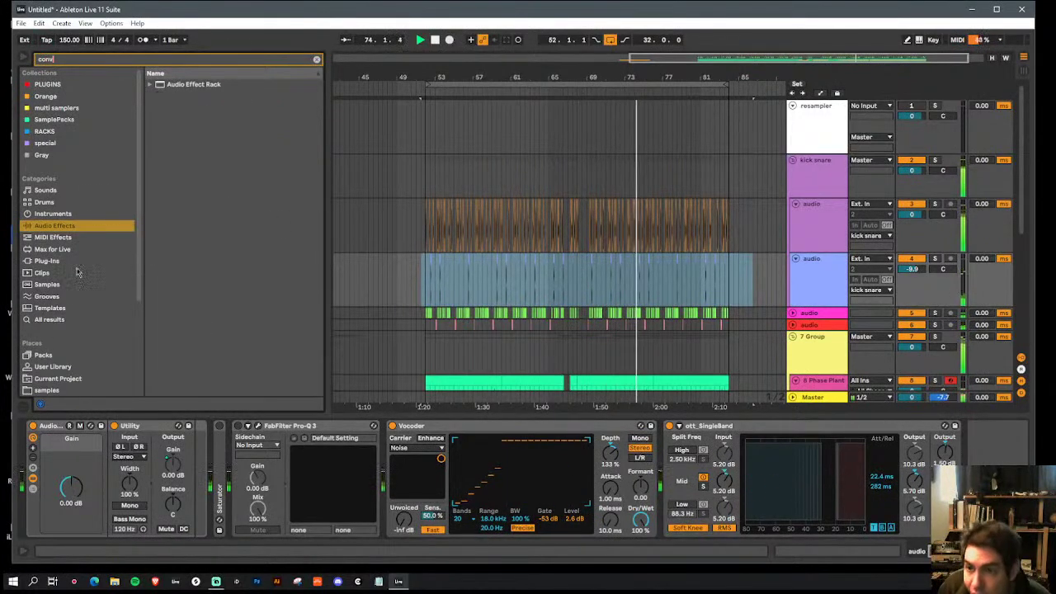
{"action": "left_click", "coordinate": [65, 263]}
{"action": "left_click_drag", "start_coordinate": [196, 154], "coordinate": [656, 495]}
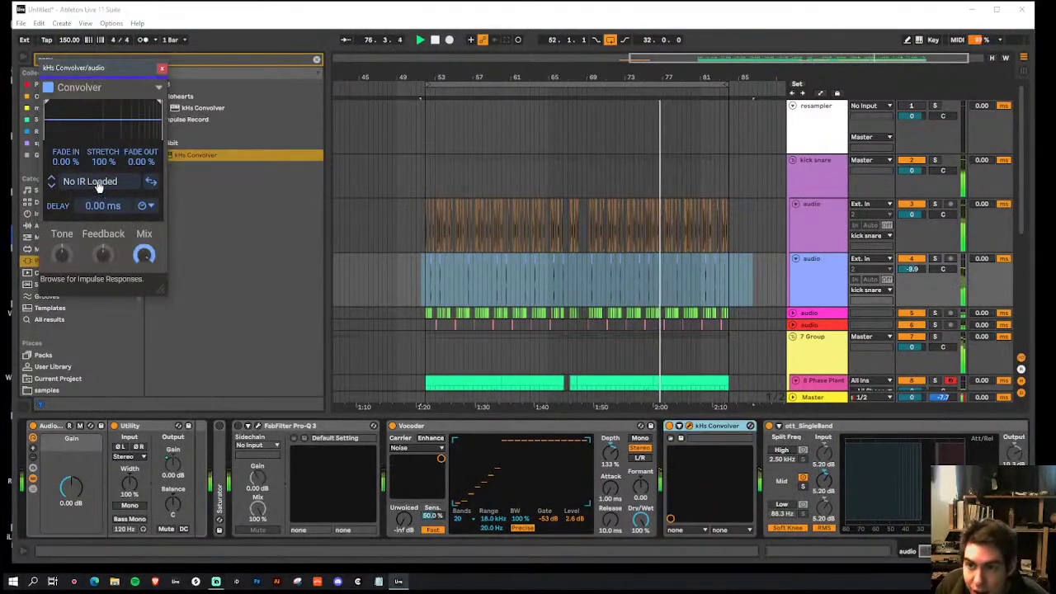
Step: Load the Crystallization Lag impulse response, trim it to a short middle section, and set Fade In to 4.74 % and Fade Out to 100 %
{"action": "left_click", "coordinate": [82, 180]}
{"action": "left_click", "coordinate": [213, 383]}
{"action": "double_click", "coordinate": [354, 293]}
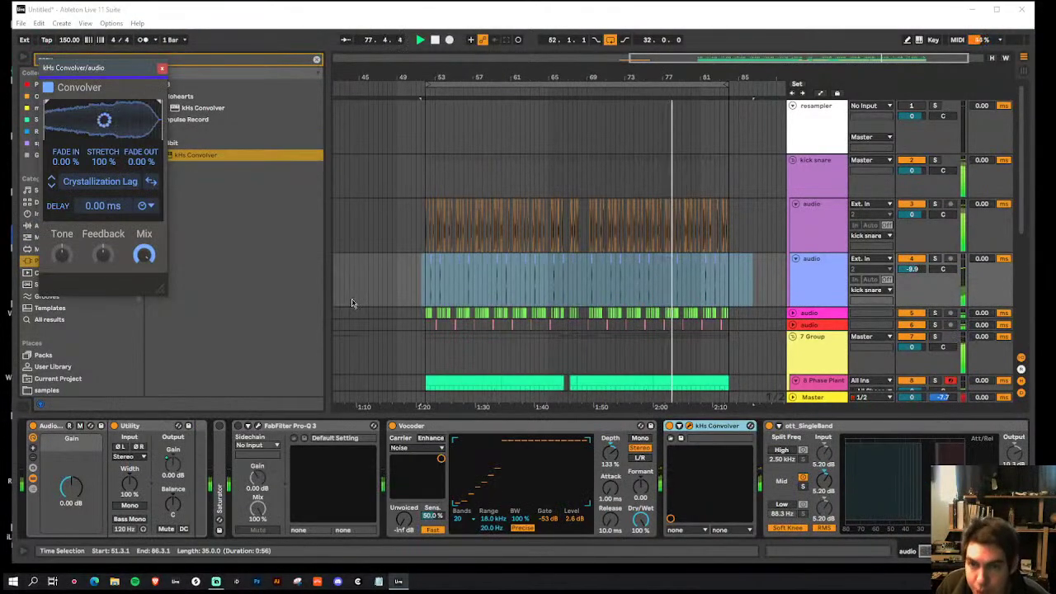
{"action": "left_click_drag", "start_coordinate": [118, 118], "coordinate": [97, 128]}
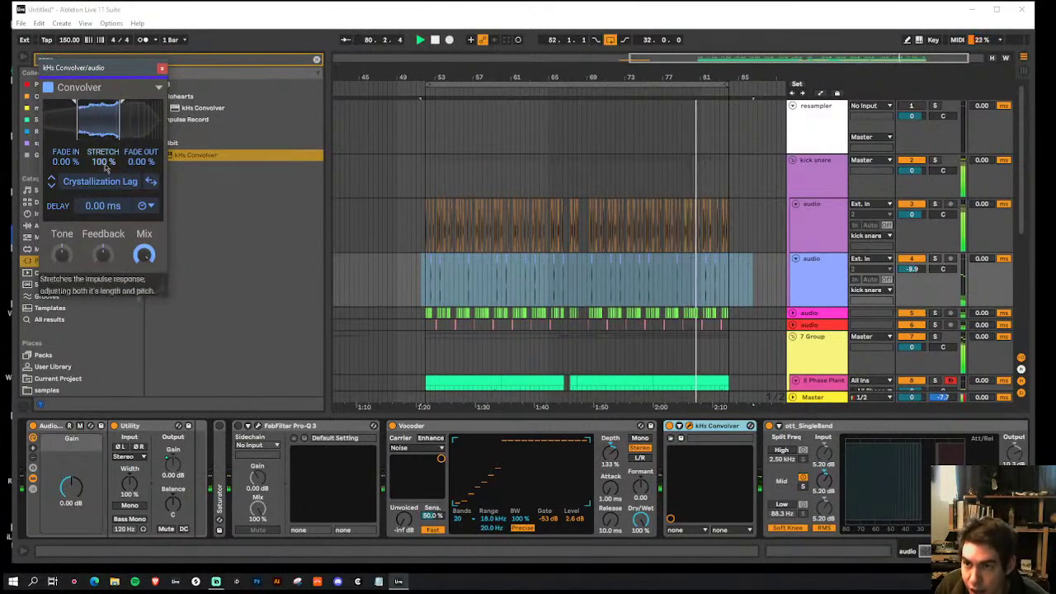
{"action": "left_click_drag", "start_coordinate": [80, 166], "coordinate": [105, 130]}
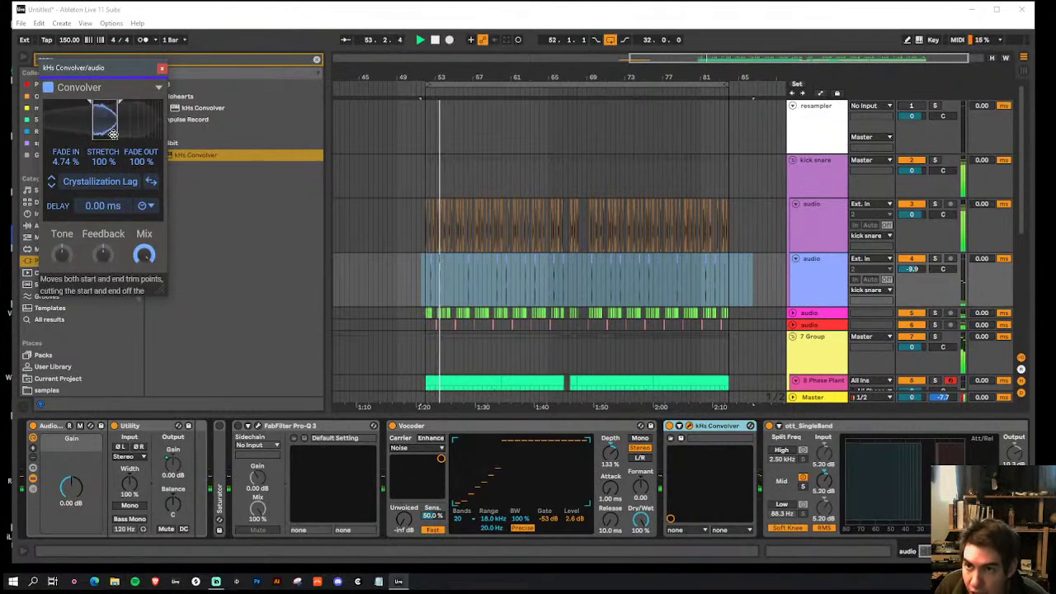
Step: Switch the impulse response to Duo Sweeper, shift its trimmed section, set Stretch to 44 % and Mix to 40 %, and close Convolver
{"action": "left_click", "coordinate": [52, 187]}
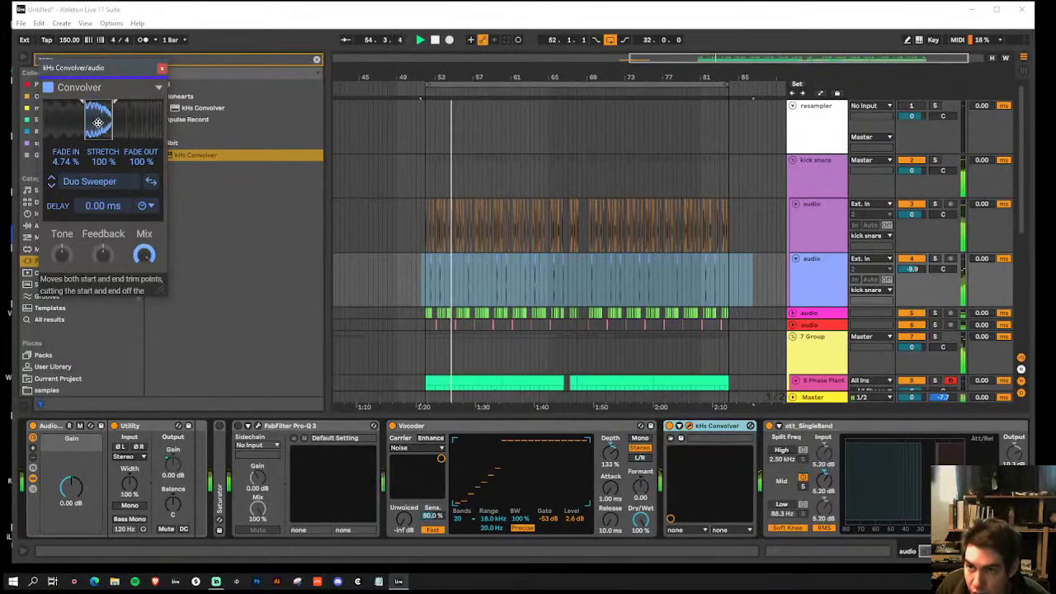
{"action": "left_click_drag", "start_coordinate": [98, 123], "coordinate": [103, 177]}
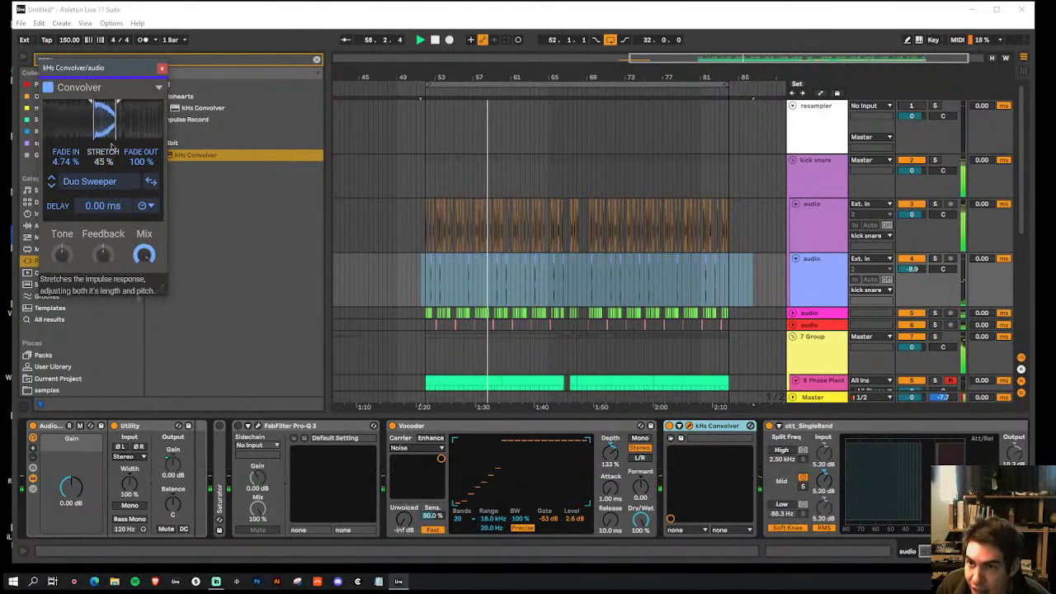
{"action": "left_click_drag", "start_coordinate": [103, 161], "coordinate": [104, 163]}
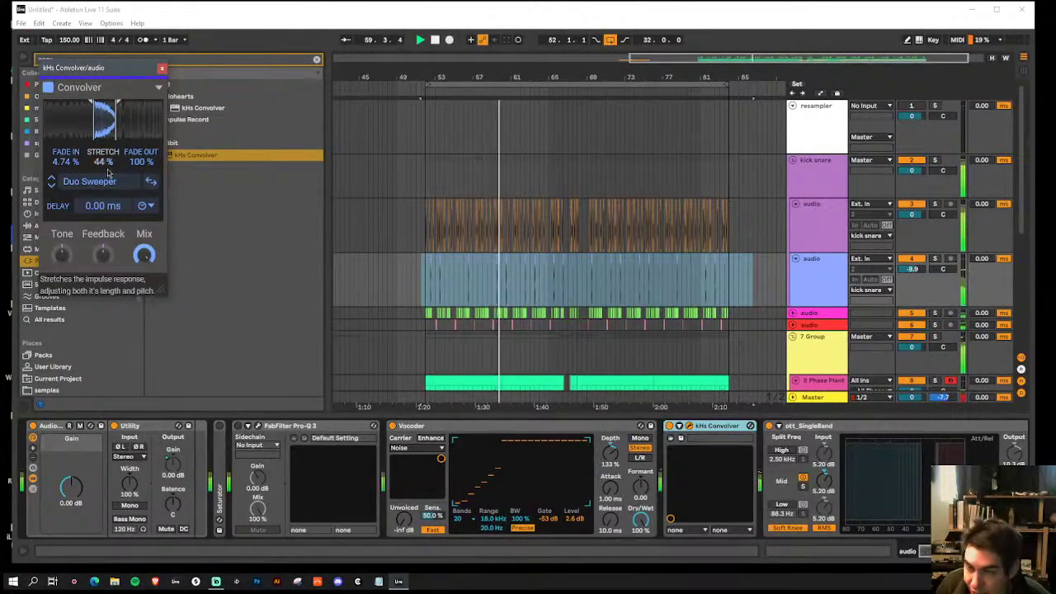
{"action": "left_click_drag", "start_coordinate": [147, 257], "coordinate": [147, 285]}
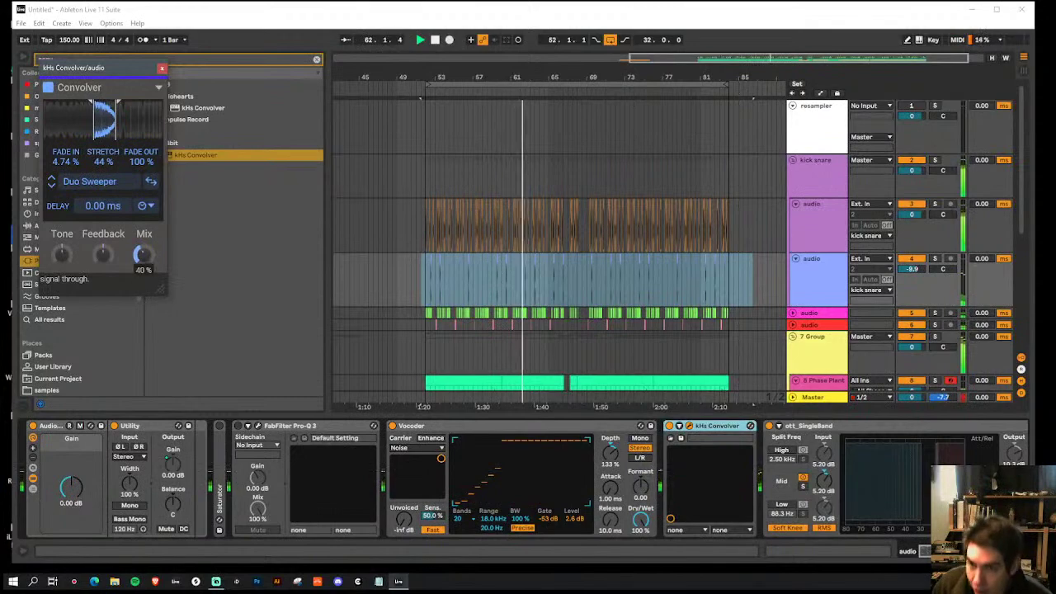
{"action": "left_click", "coordinate": [163, 68]}
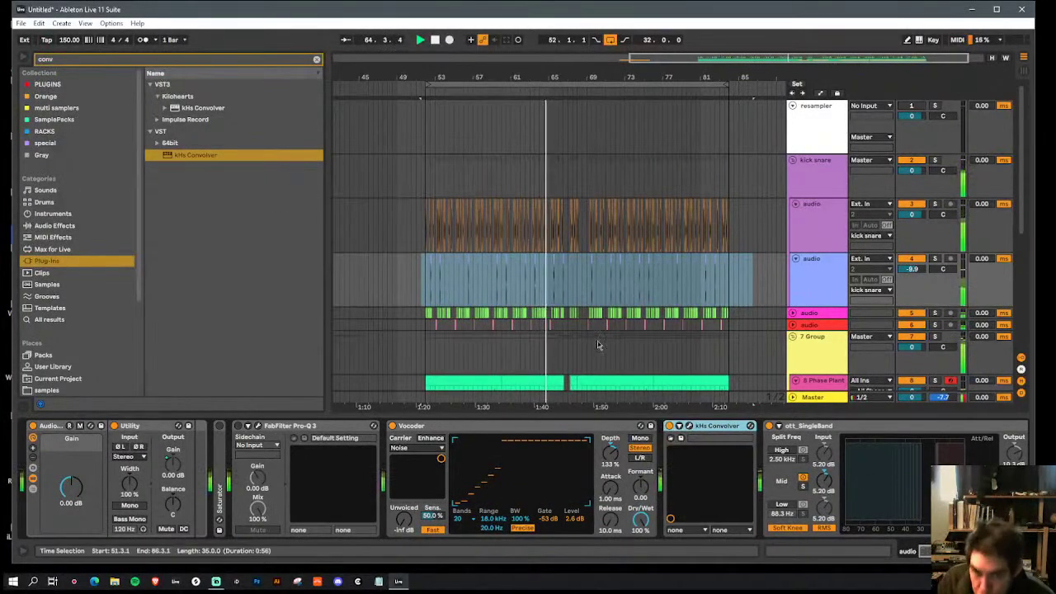
Step: Collapse the kick snare and 7 Group tracks, group kick snare with the two audio tracks below it, and name the group "drums"
{"action": "scroll", "coordinate": [689, 310], "scroll_direction": "down", "scroll_amount": 4}
{"action": "scroll", "coordinate": [751, 296], "scroll_direction": "down", "scroll_amount": 2}
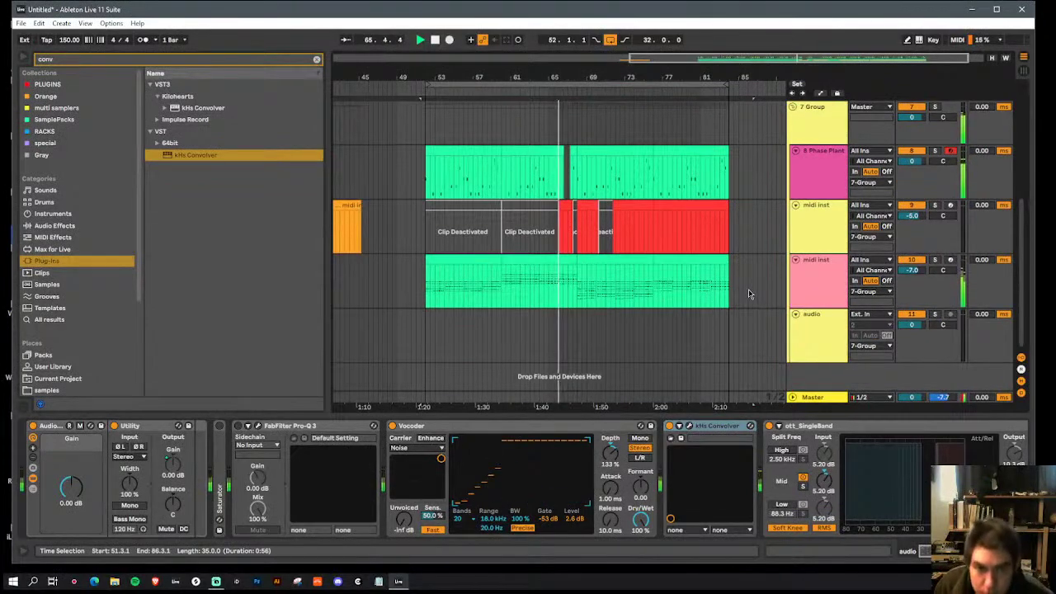
{"action": "scroll", "coordinate": [825, 188], "scroll_direction": "up", "scroll_amount": 6}
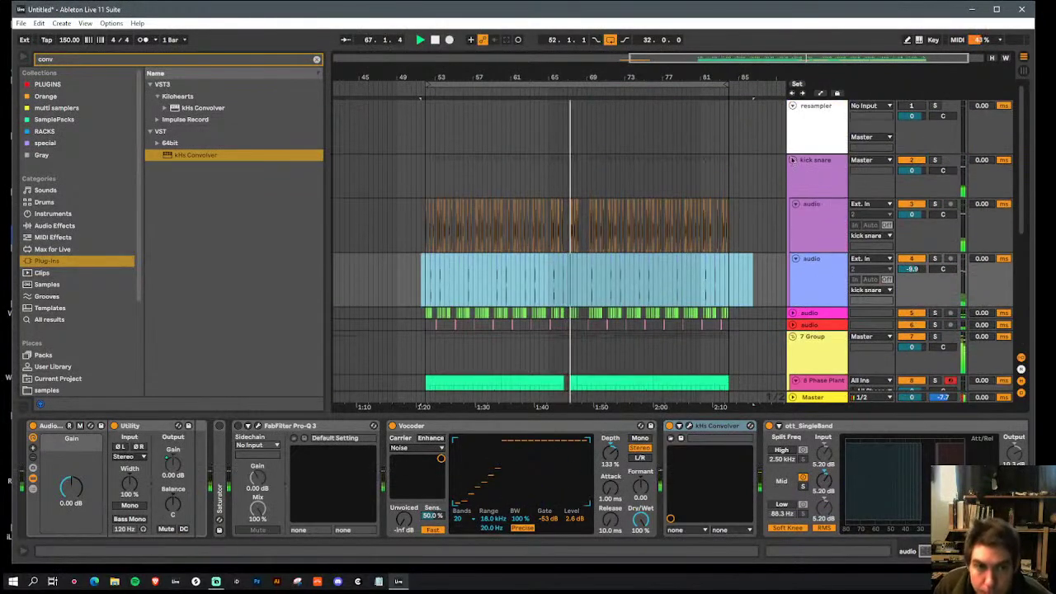
{"action": "left_click", "coordinate": [792, 160]}
{"action": "left_click", "coordinate": [794, 196]}
{"action": "left_click", "coordinate": [808, 183]}
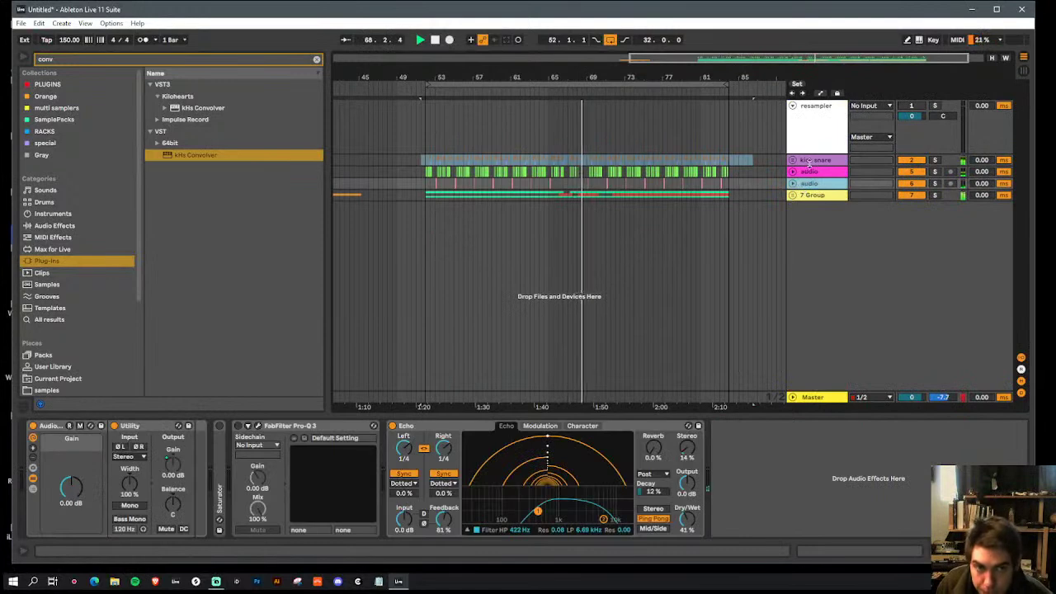
{"action": "left_click", "coordinate": [810, 164]}
{"action": "key", "text": "ctrl+g"}
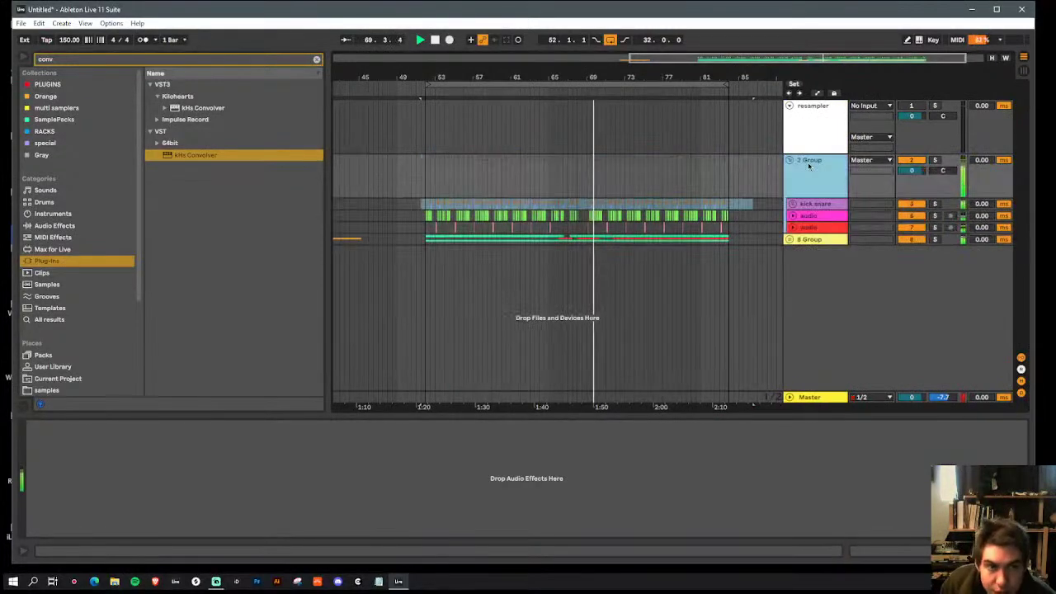
{"action": "type", "text": "ms"}
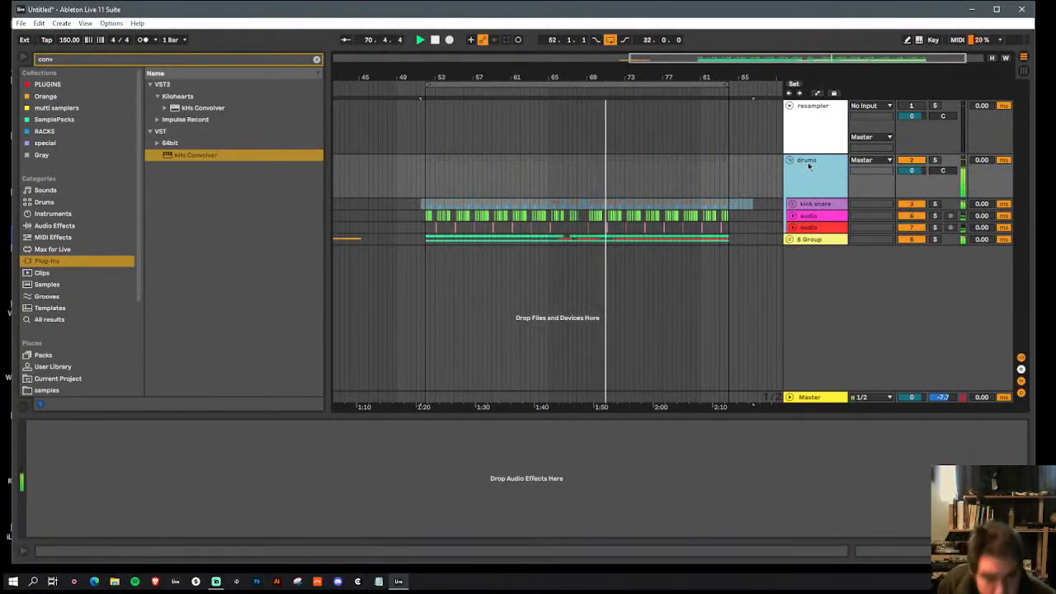
Step: Rename the melodic instrument group below the drums as "sidechained"
{"action": "left_click", "coordinate": [833, 240]}
{"action": "key", "text": "ctrl+r"}
{"action": "type", "text": "sidechaine"}
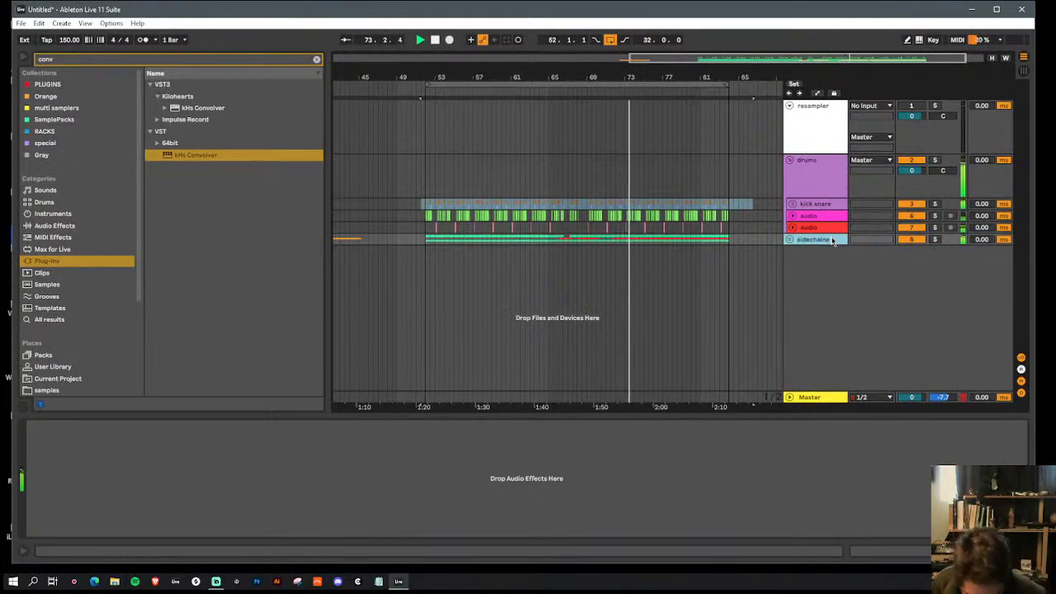
Step: Group the drums and sidechained groups together and name the new group "pre"
{"action": "left_click", "coordinate": [812, 164]}
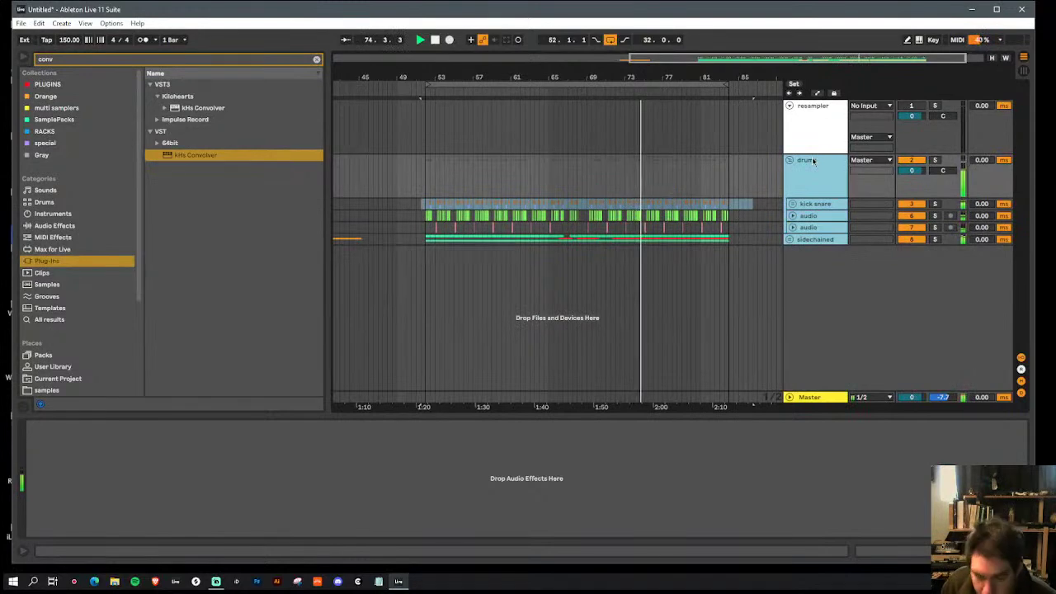
{"action": "key", "text": "ctrl+g"}
{"action": "key", "text": "ctrl+r"}
{"action": "type", "text": "pre"}
{"action": "key", "text": "Return"}
Step: Set the resampler track's audio input to the pre group, collapse pre, and arm resampler for recording
{"action": "left_click", "coordinate": [875, 112]}
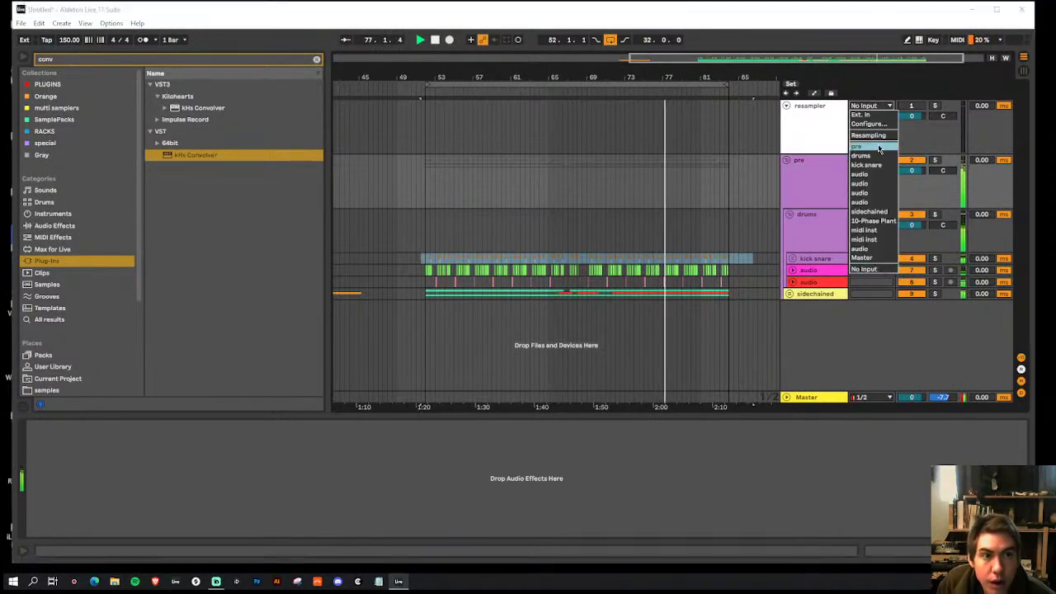
{"action": "left_click", "coordinate": [871, 147]}
{"action": "left_click", "coordinate": [788, 160]}
{"action": "left_click", "coordinate": [951, 105]}
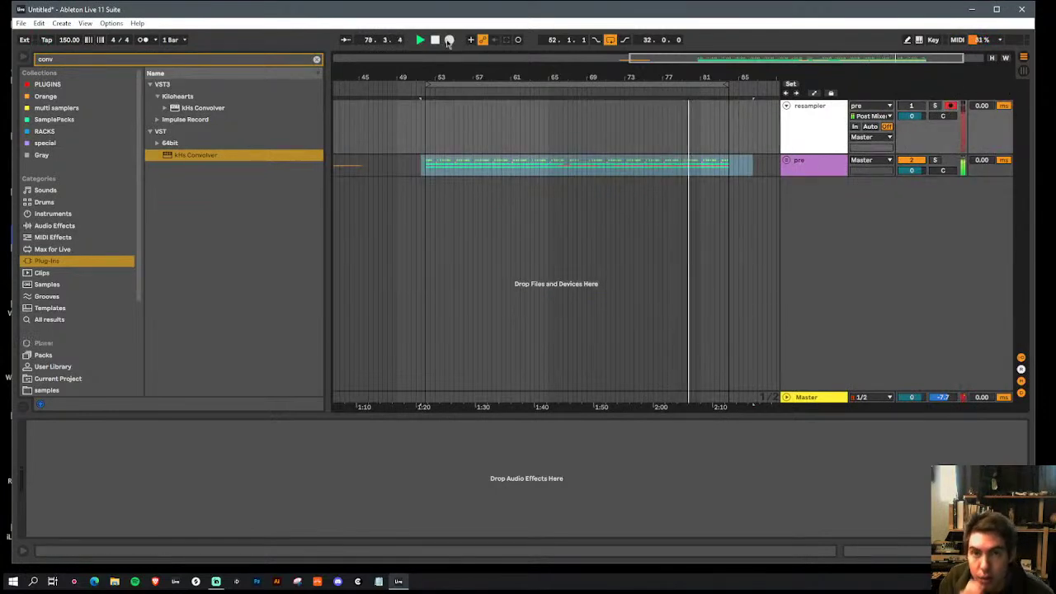
Step: Record the pre group's output across the whole loop onto the resampler track, checking the stream levels in Streamlabs Desktop meanwhile
{"action": "left_click", "coordinate": [449, 41]}
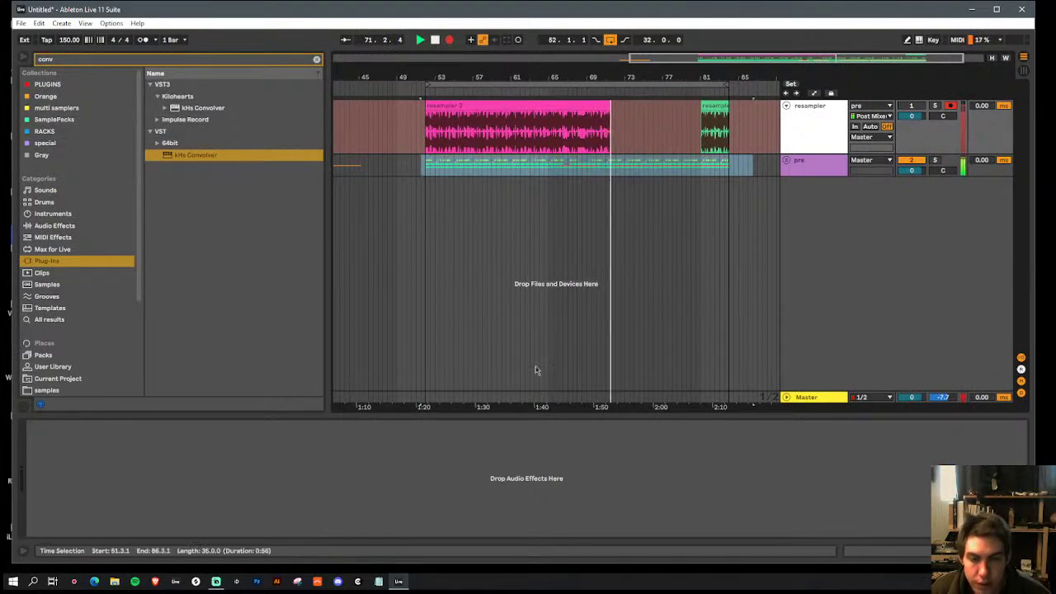
{"action": "left_click", "coordinate": [380, 582]}
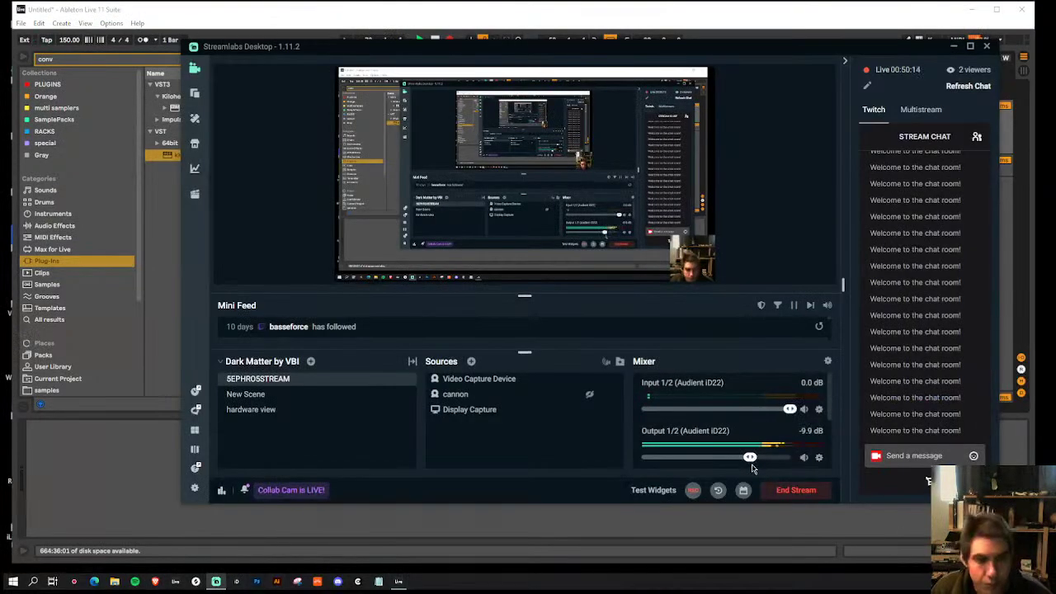
{"action": "left_click", "coordinate": [1010, 454]}
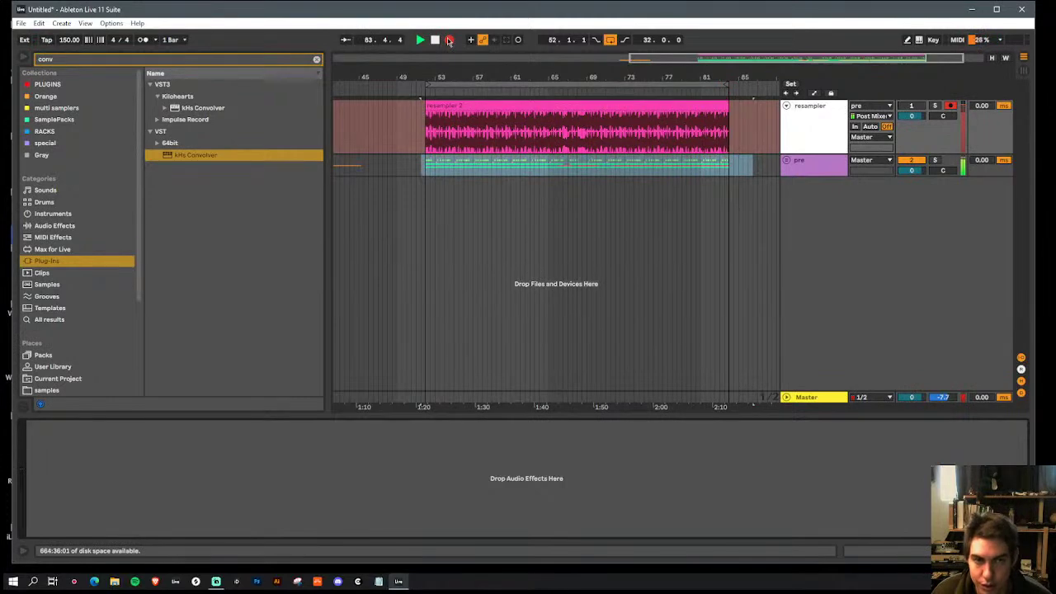
{"action": "left_click", "coordinate": [449, 40]}
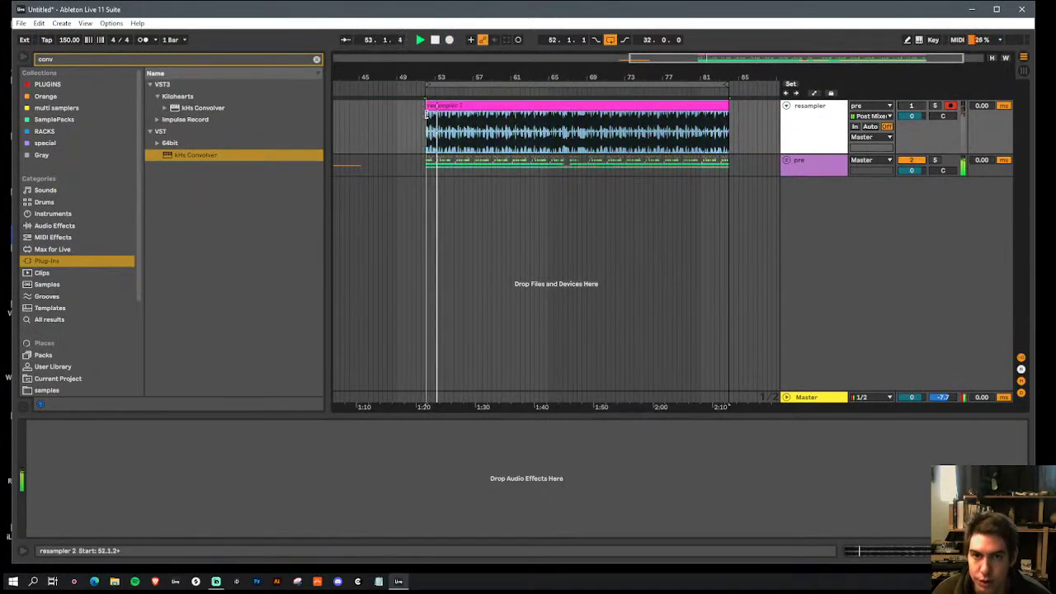
Step: Cut the full recorded clip from the resampler track and paste it further along the same track, starting at bar 89
{"action": "left_click_drag", "start_coordinate": [426, 119], "coordinate": [427, 118]}
{"action": "left_click", "coordinate": [446, 118]}
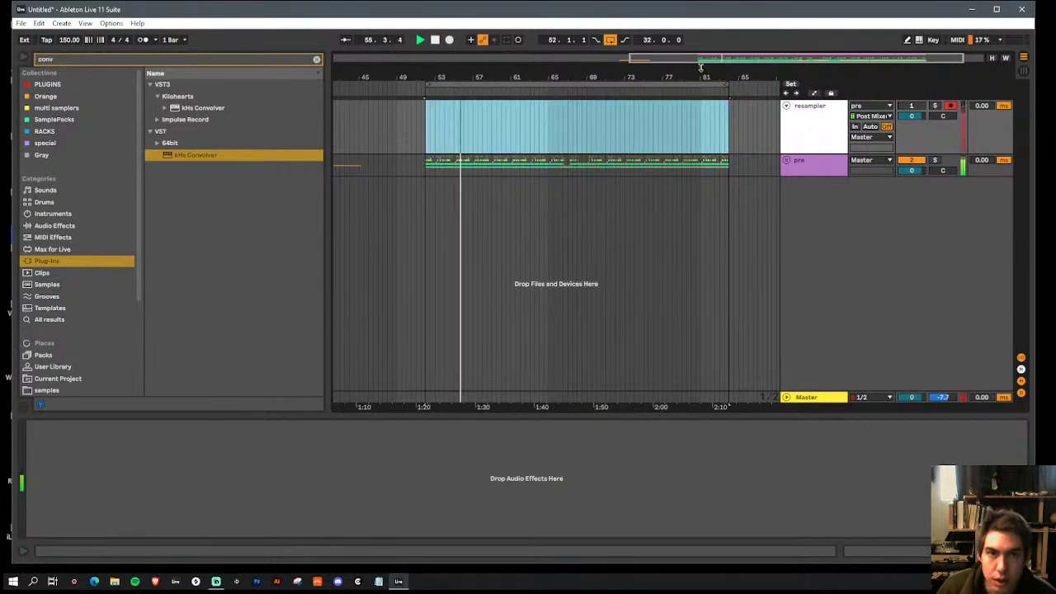
{"action": "key", "text": "ctrl+x"}
{"action": "left_click", "coordinate": [752, 132]}
{"action": "key", "text": "ctrl+v"}
{"action": "key", "text": "z"}
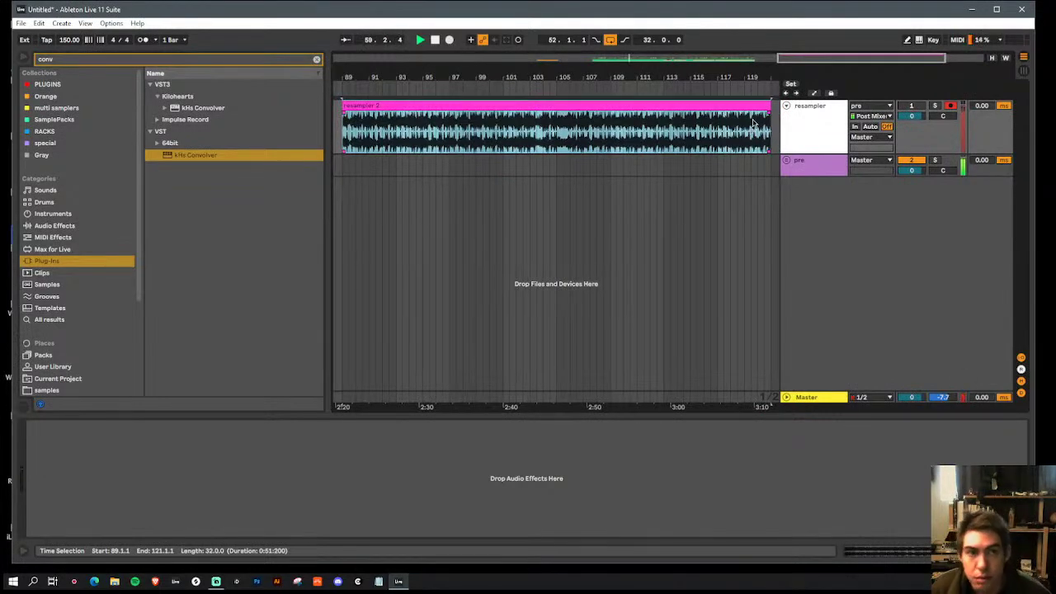
Step: Disarm the resampler track, activate its output, and play the relocated recording from its start
{"action": "left_click", "coordinate": [951, 107]}
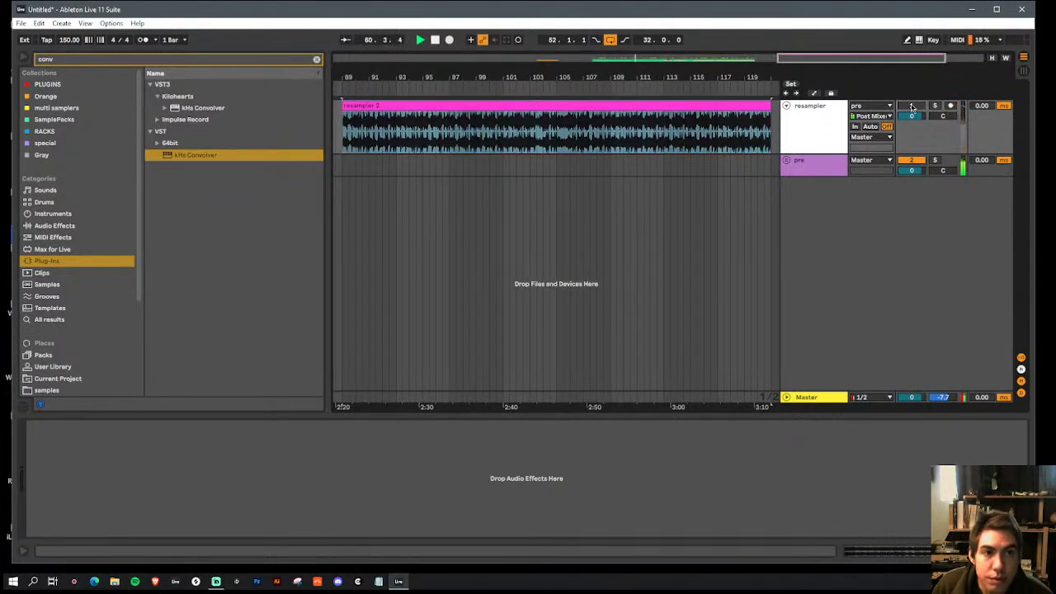
{"action": "left_click", "coordinate": [494, 102]}
{"action": "key", "text": "space"}
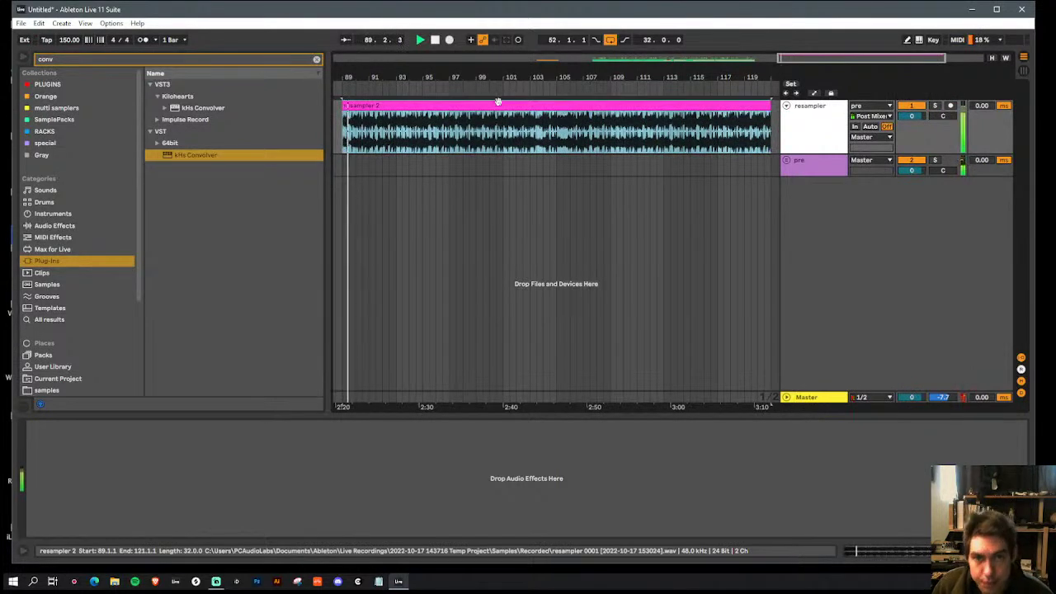
Step: Add Newfangled Elevate to the resampler track and load the 5ephro5_MasteringPreset
{"action": "left_click", "coordinate": [799, 130]}
{"action": "left_click", "coordinate": [279, 61]}
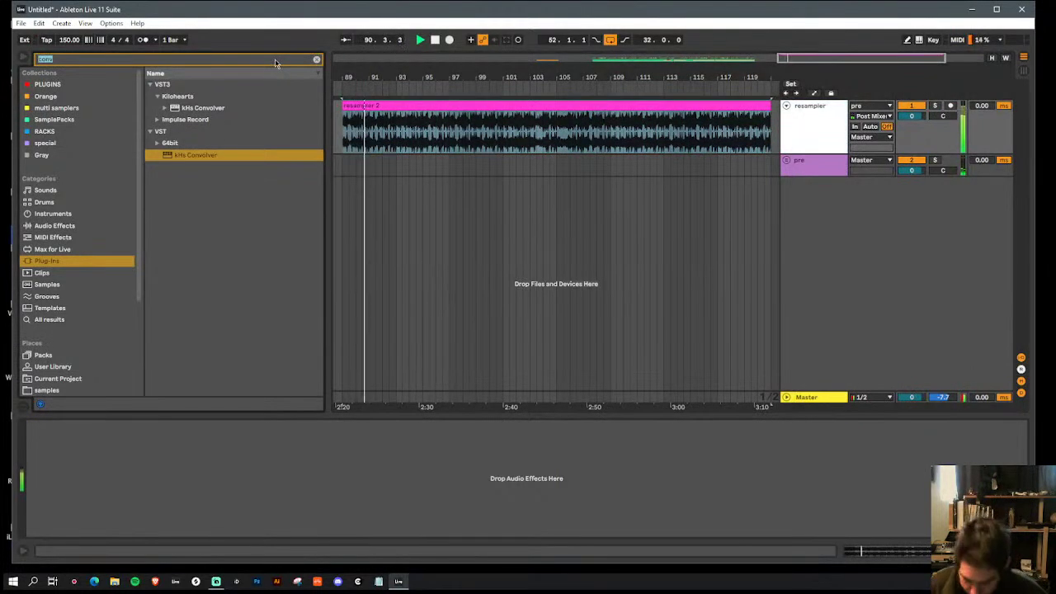
{"action": "type", "text": "elevate"}
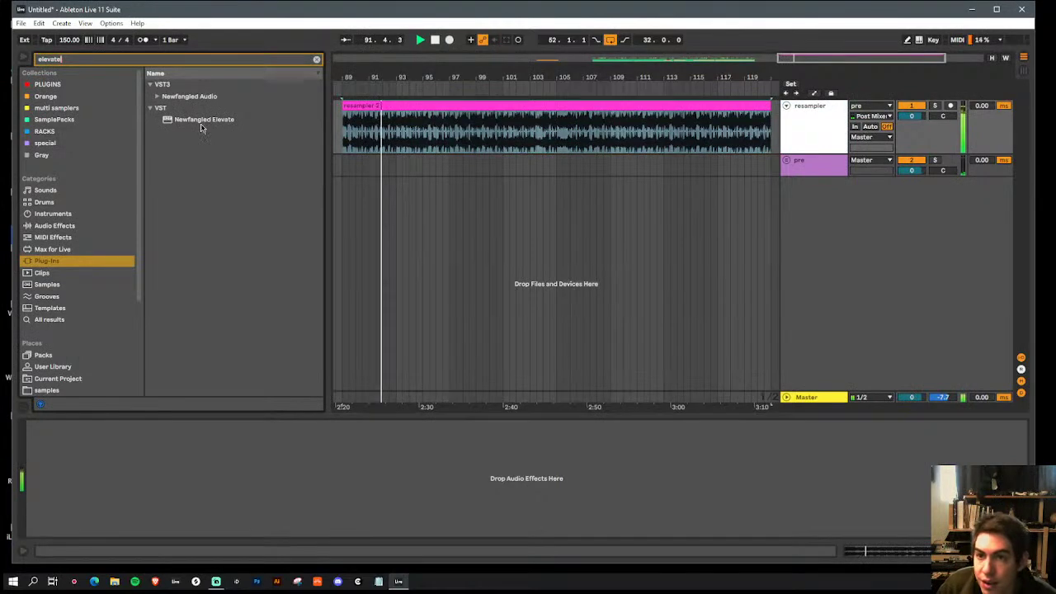
{"action": "left_click", "coordinate": [203, 121]}
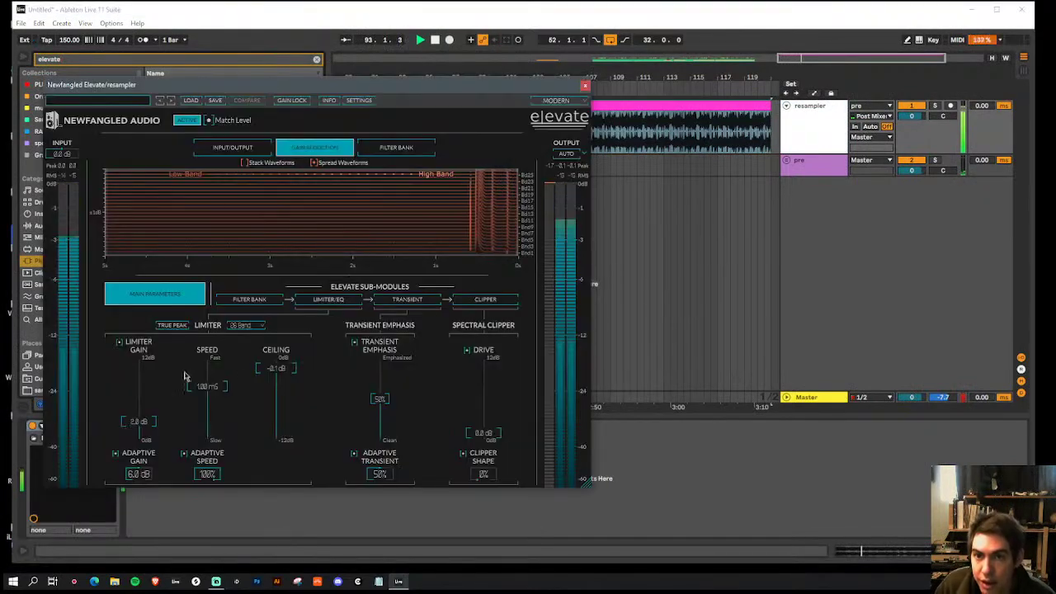
{"action": "left_click", "coordinate": [99, 103]}
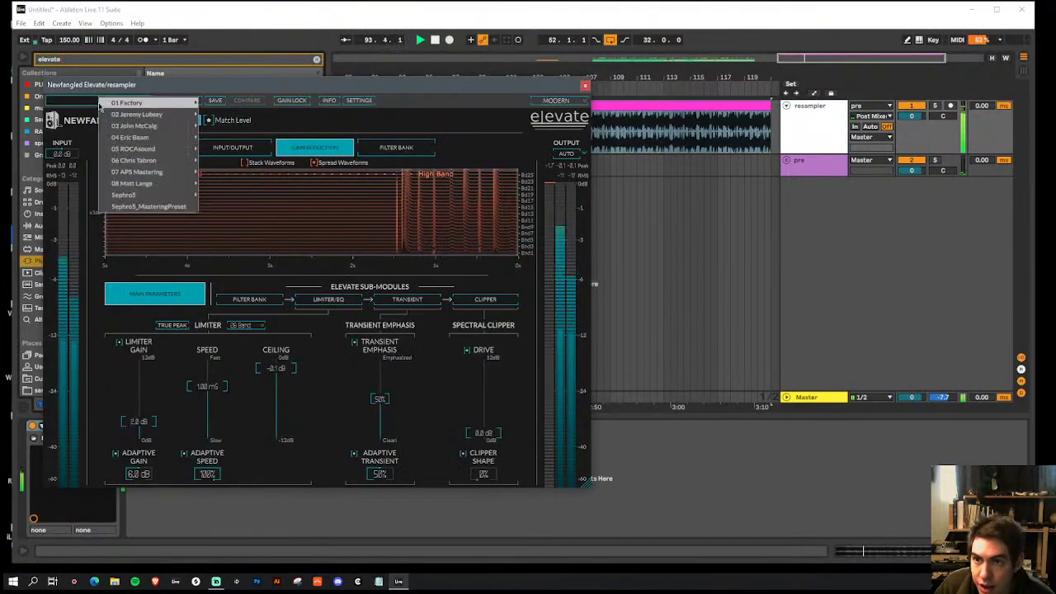
{"action": "left_click", "coordinate": [150, 206]}
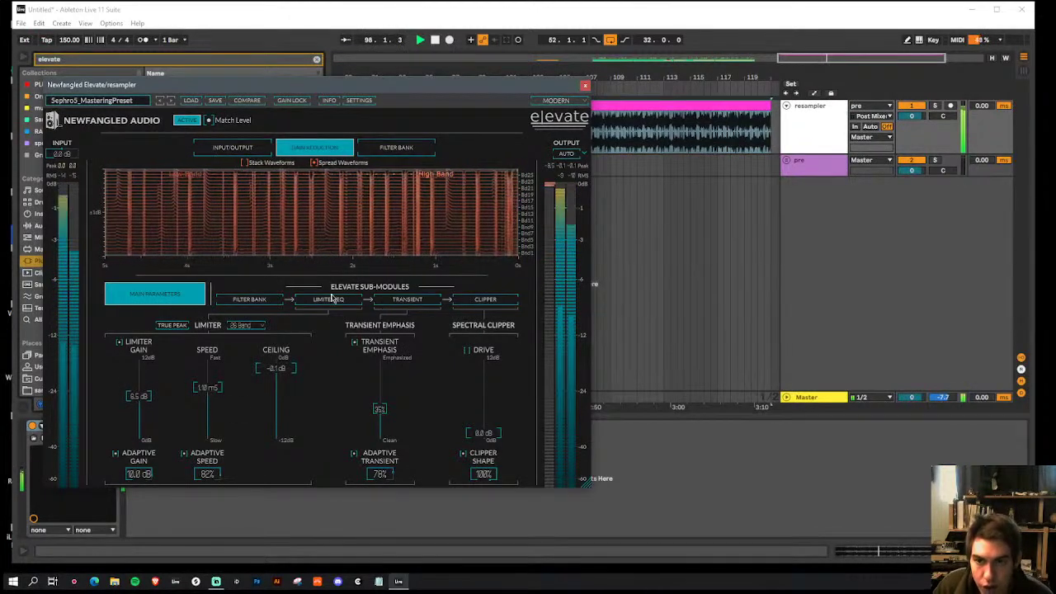
Step: Lower Elevate's limiter band gains from 351 to 1669 Hz, set Limiter Gain to 4.8 dB, and close the plugin
{"action": "left_click", "coordinate": [357, 301]}
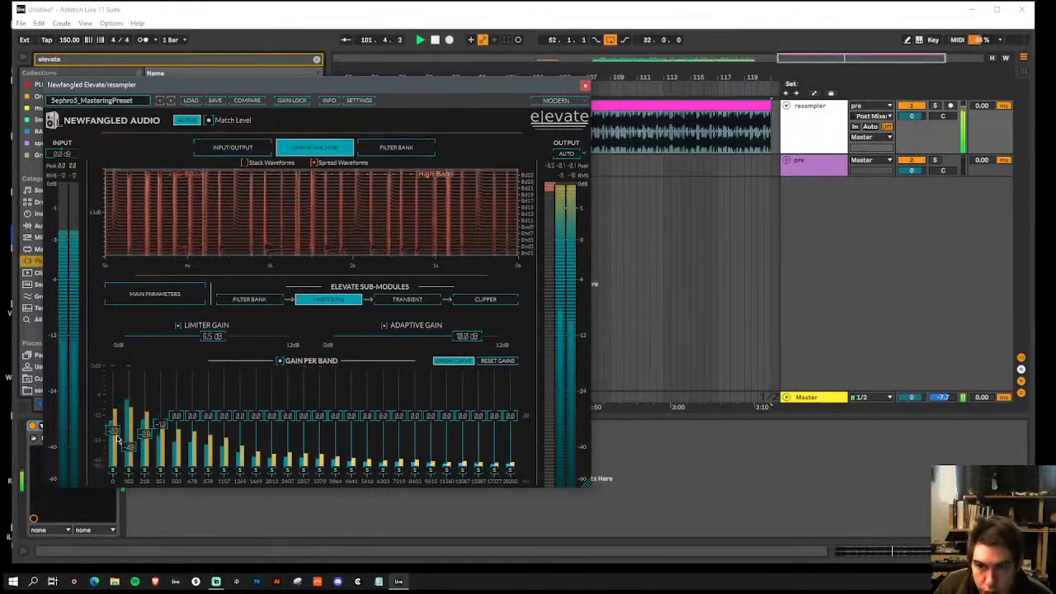
{"action": "left_click_drag", "start_coordinate": [199, 418], "coordinate": [170, 435]}
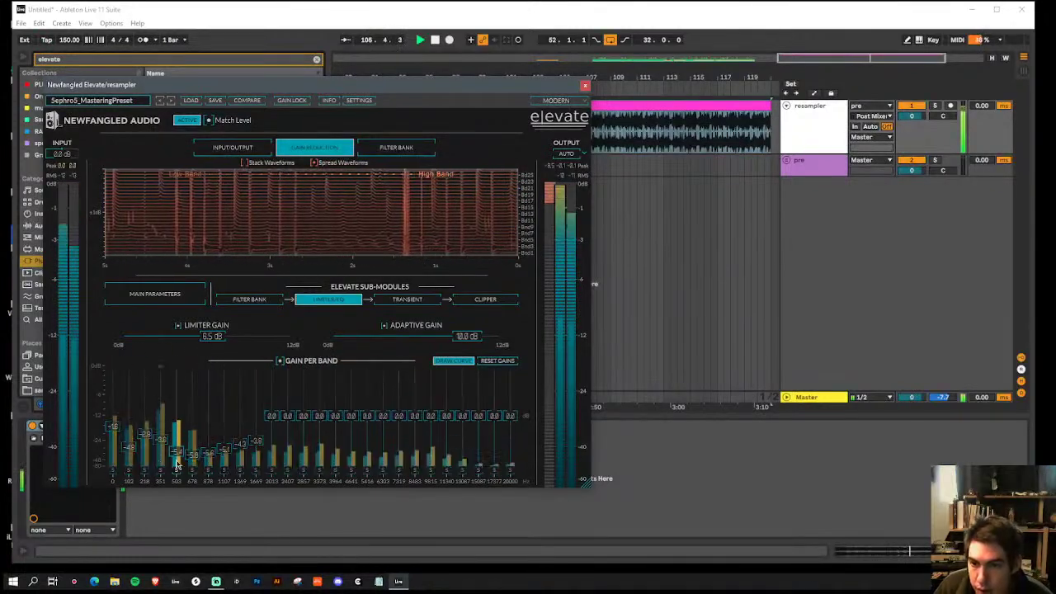
{"action": "left_click", "coordinate": [153, 306]}
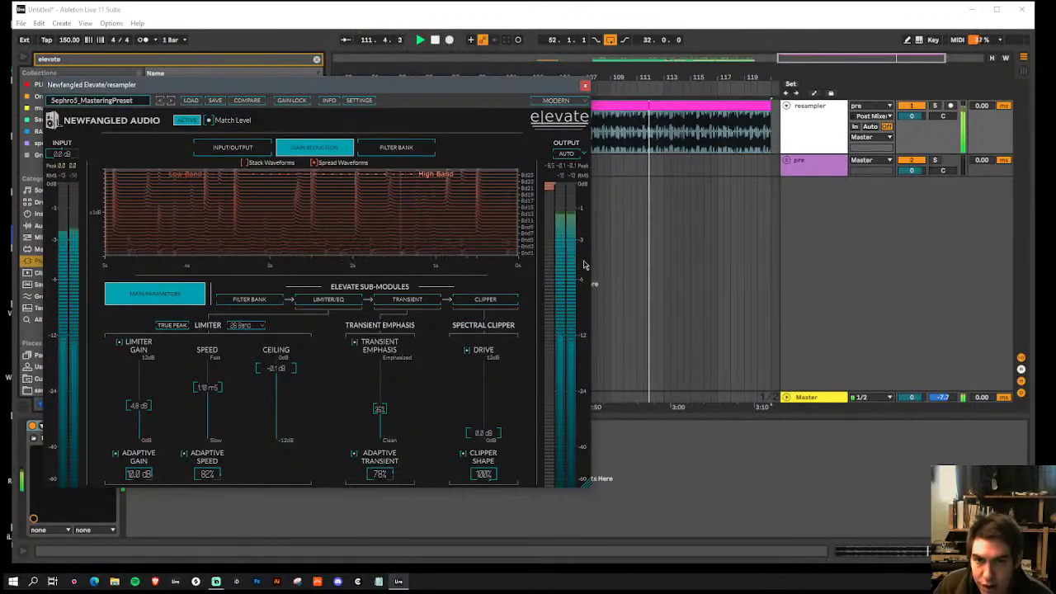
{"action": "left_click", "coordinate": [586, 85]}
{"action": "mouse_move", "coordinate": [617, 76]}
{"action": "left_mouse_down"}
{"action": "mouse_move", "coordinate": [586, 73]}
{"action": "mouse_move", "coordinate": [611, 71]}
{"action": "left_mouse_up"}
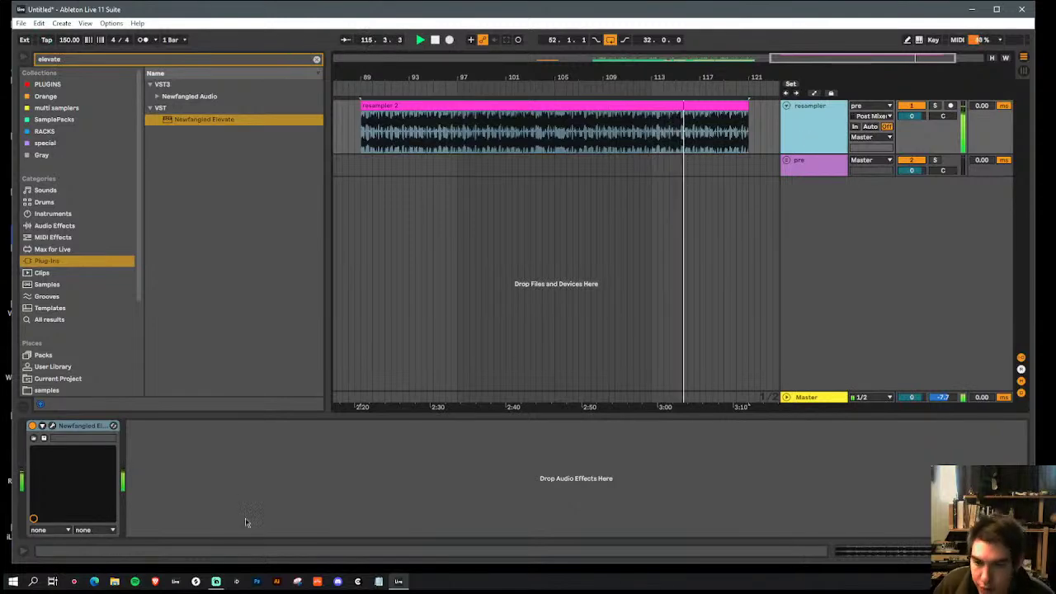
Step: Check the stream levels in Streamlabs Desktop, and set the arrangement loop to the resampled clip, from bar 89 for 32 bars
{"action": "left_click", "coordinate": [297, 582]}
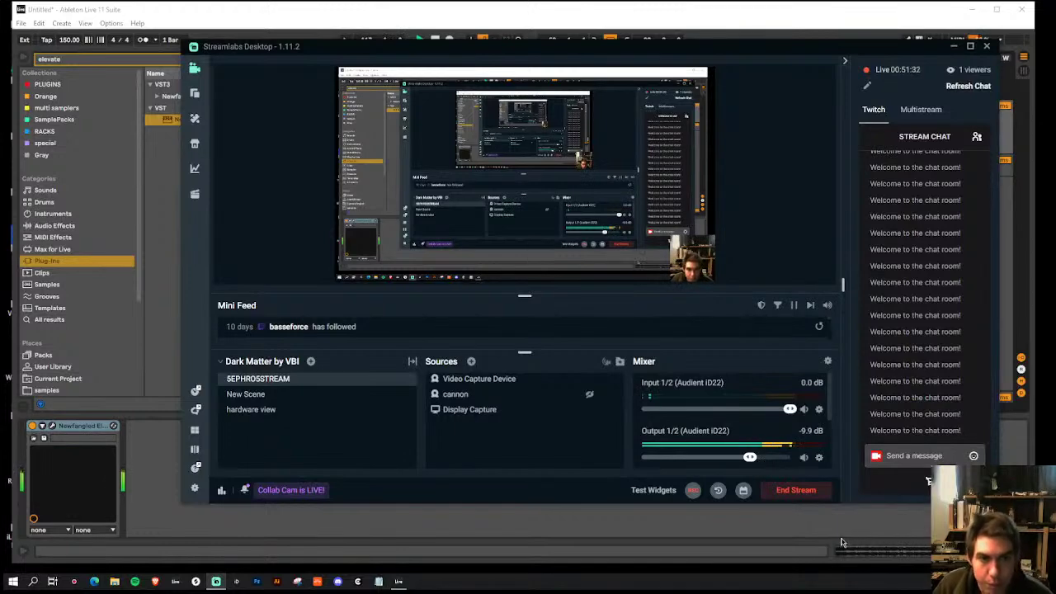
{"action": "left_click", "coordinate": [768, 550]}
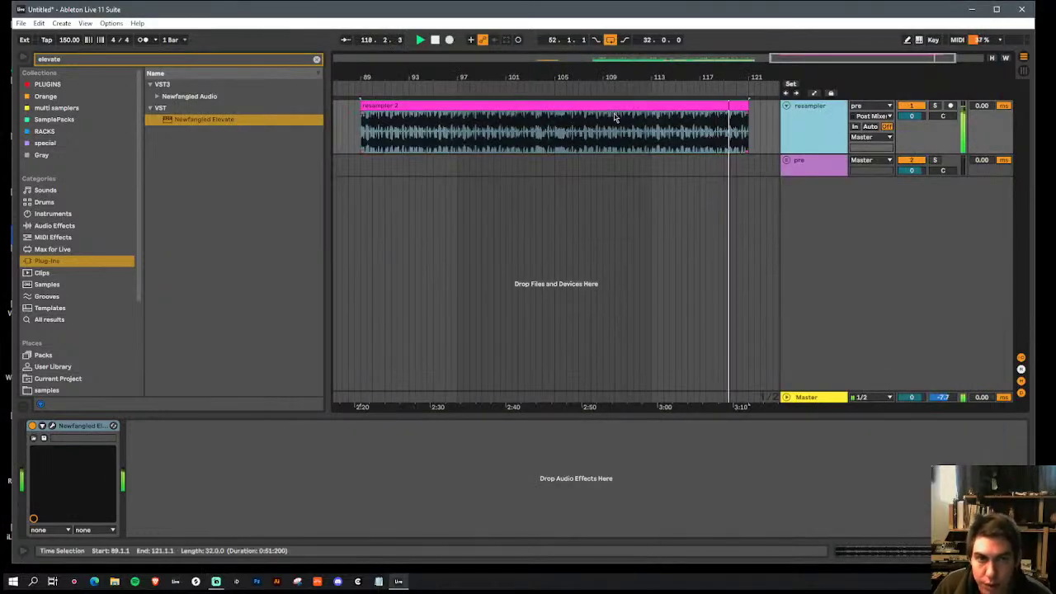
{"action": "left_click", "coordinate": [640, 104]}
{"action": "key", "text": "ctrl+l"}
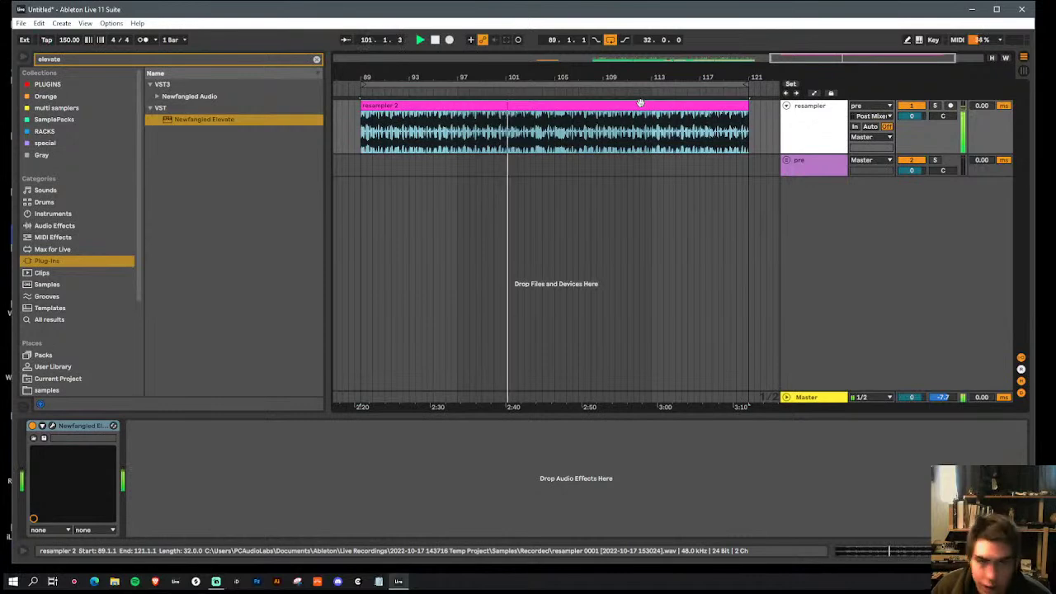
Step: Switch to Streamlabs Desktop and change the active scene to New Scene
{"action": "left_click", "coordinate": [216, 582]}
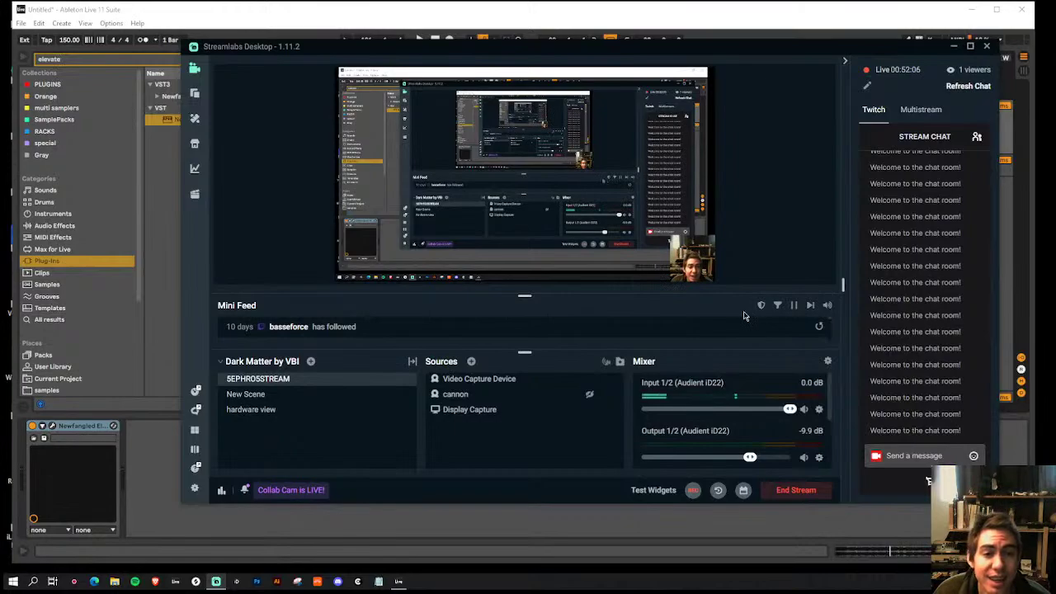
{"action": "left_click", "coordinate": [248, 396]}
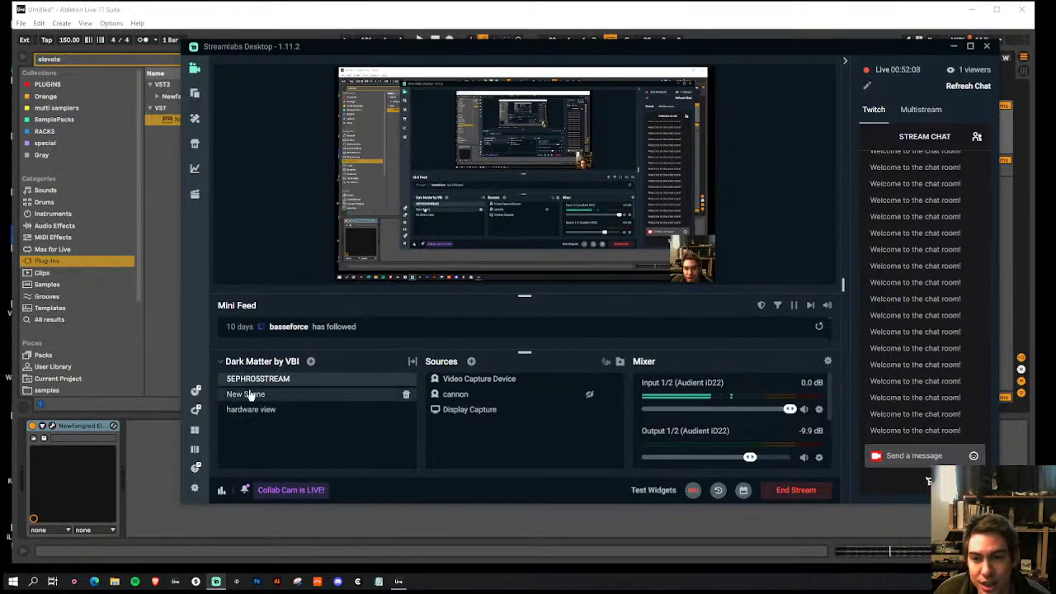